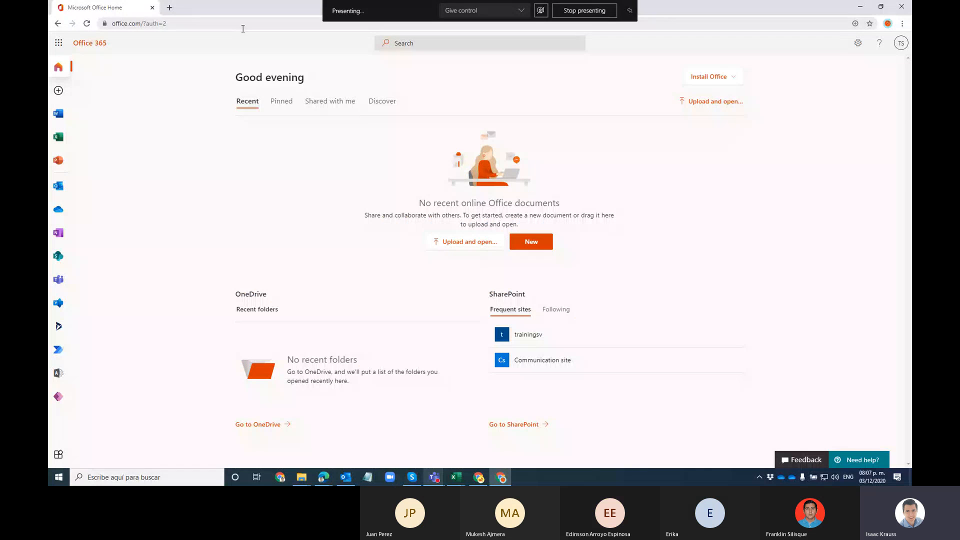
# Step: Launch Power Apps in a new tab from the Office 365 home page app rail
pyautogui.click(240, 21)
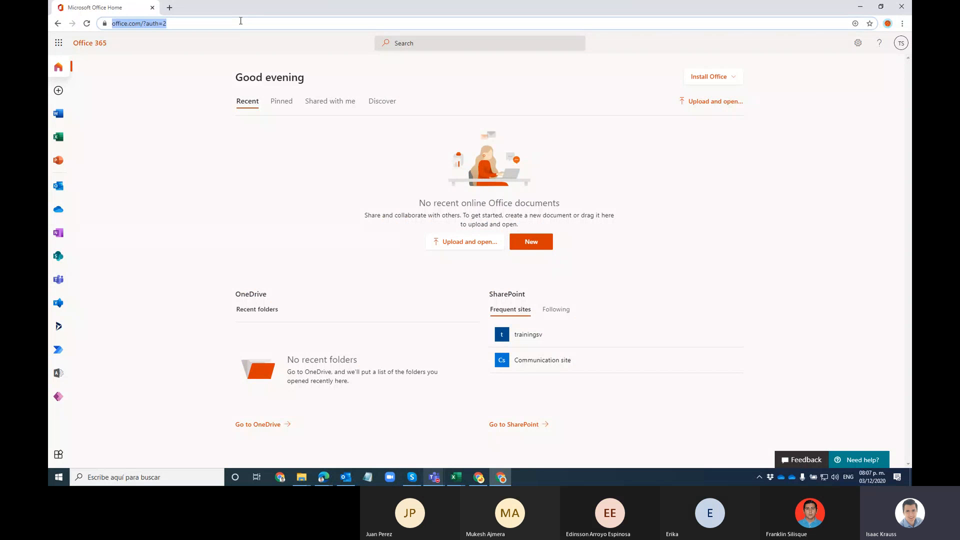
pyautogui.write('po')
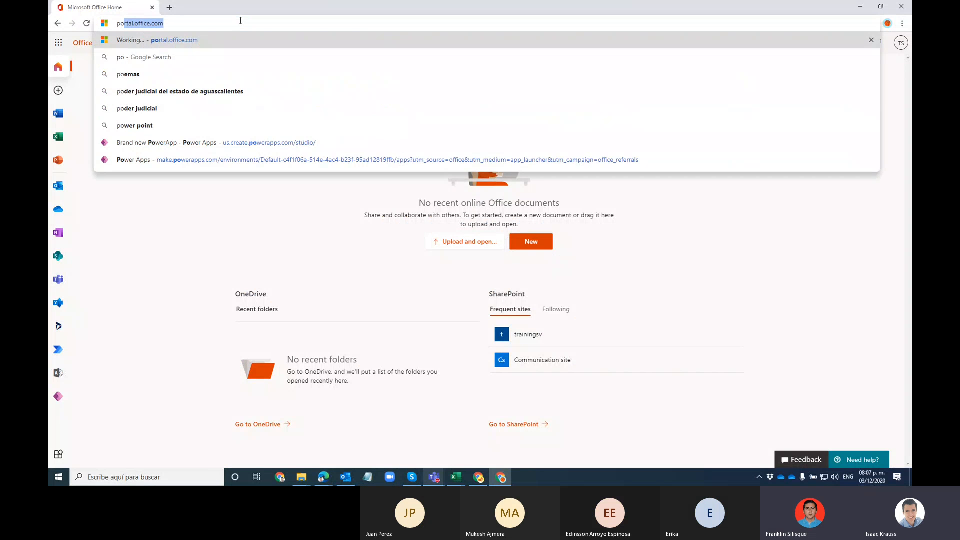
pyautogui.press('BackSpace')
pyautogui.press('BackSpace')
pyautogui.press('BackSpace')
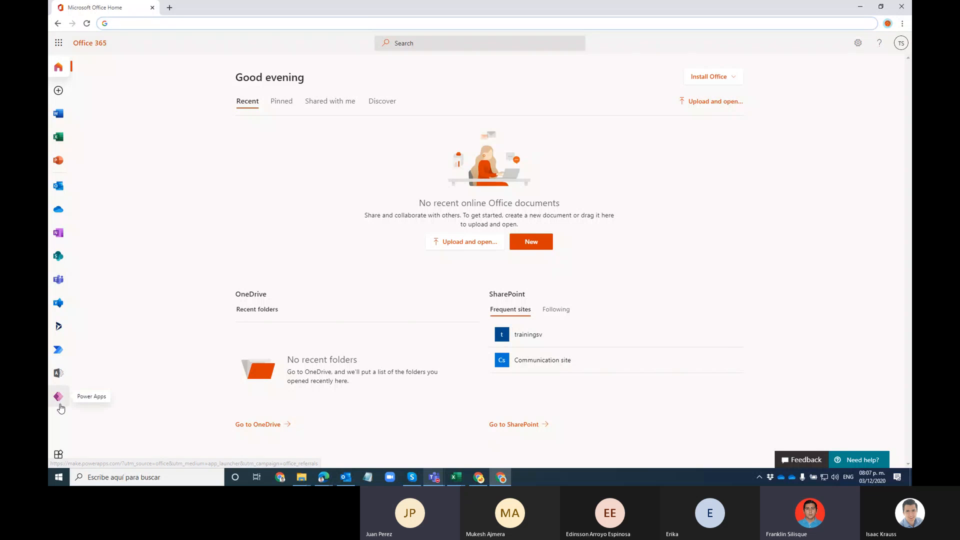
pyautogui.click(63, 396)
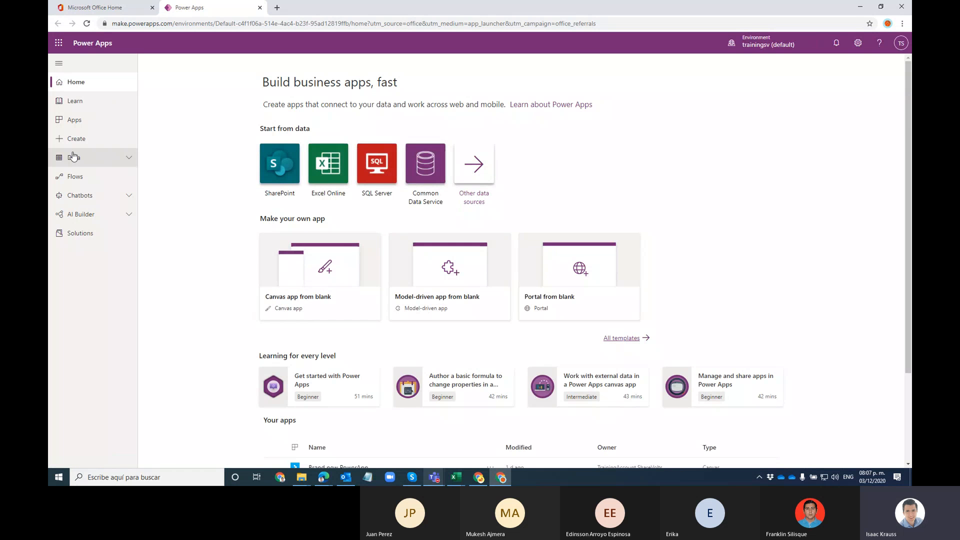
# Step: Open Brand new PowerApp in Edit from the Apps list
pyautogui.click(107, 125)
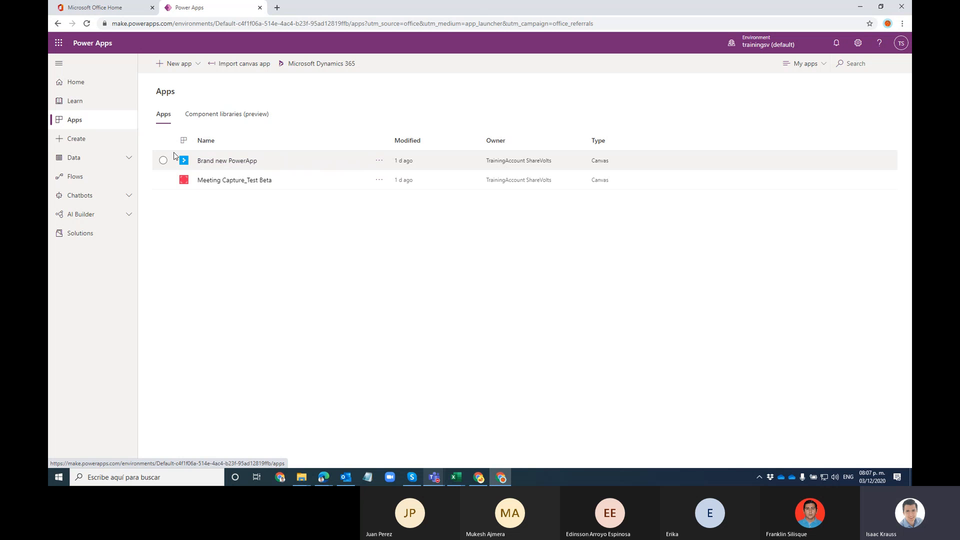
pyautogui.click(380, 160)
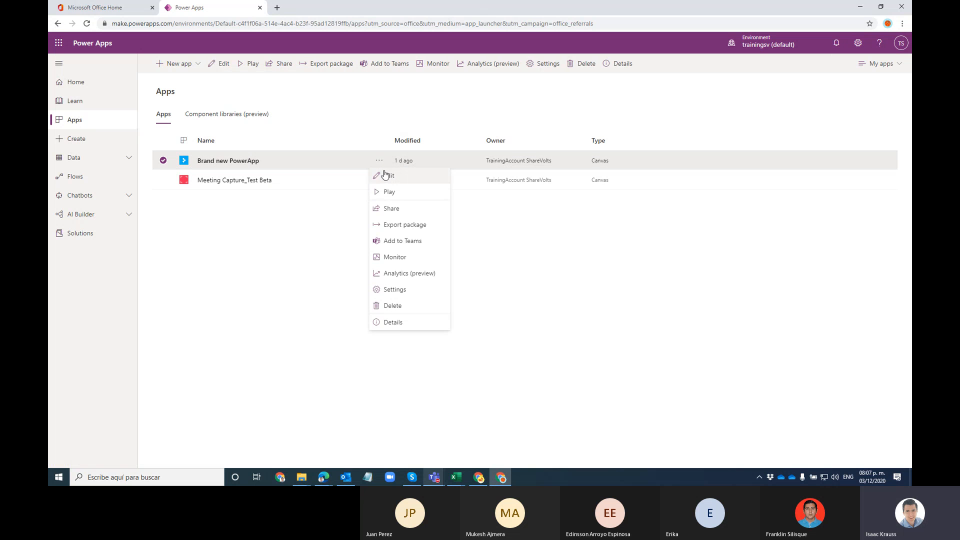
pyautogui.click(387, 177)
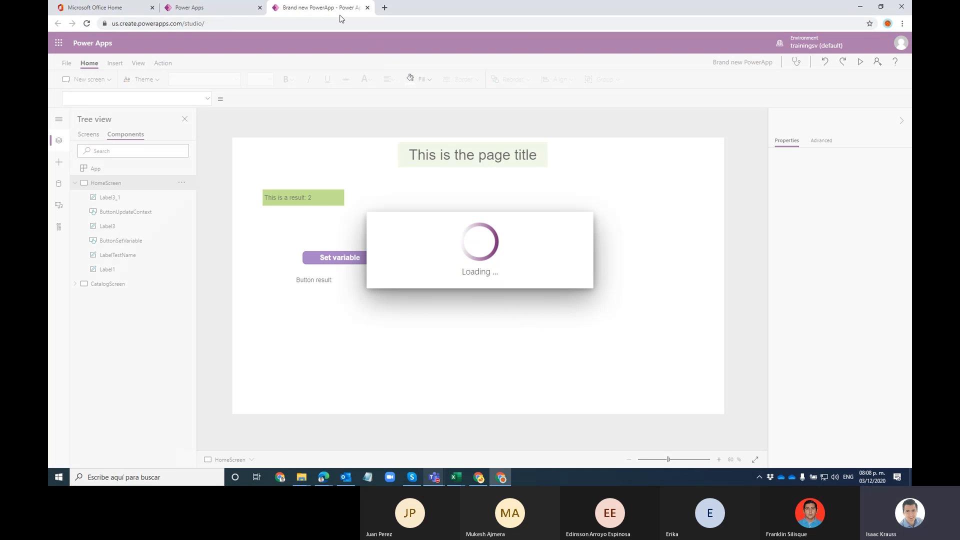
# Step: Close the studio tab and open Brand new PowerApp's Details page from its … menu
pyautogui.click(368, 7)
pyautogui.click(527, 80)
pyautogui.click(545, 278)
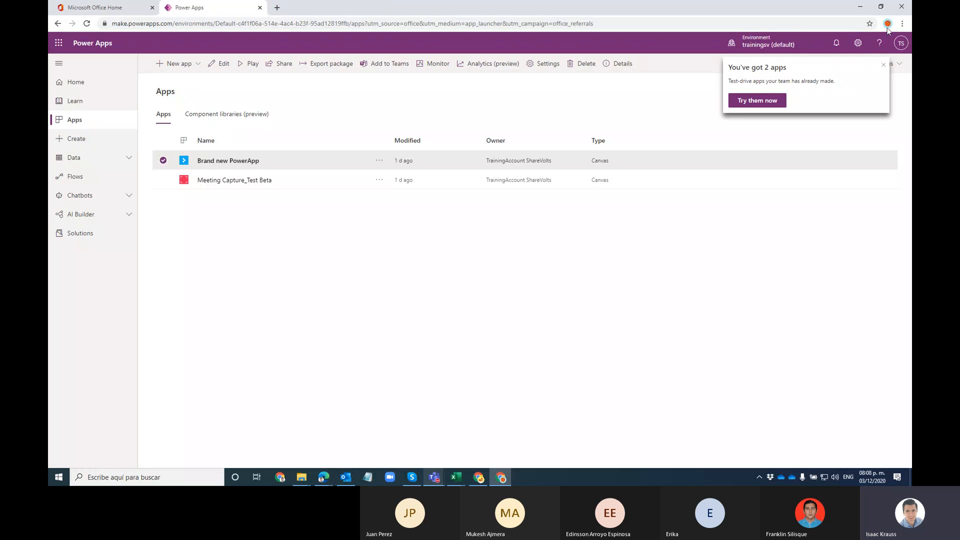
pyautogui.click(883, 64)
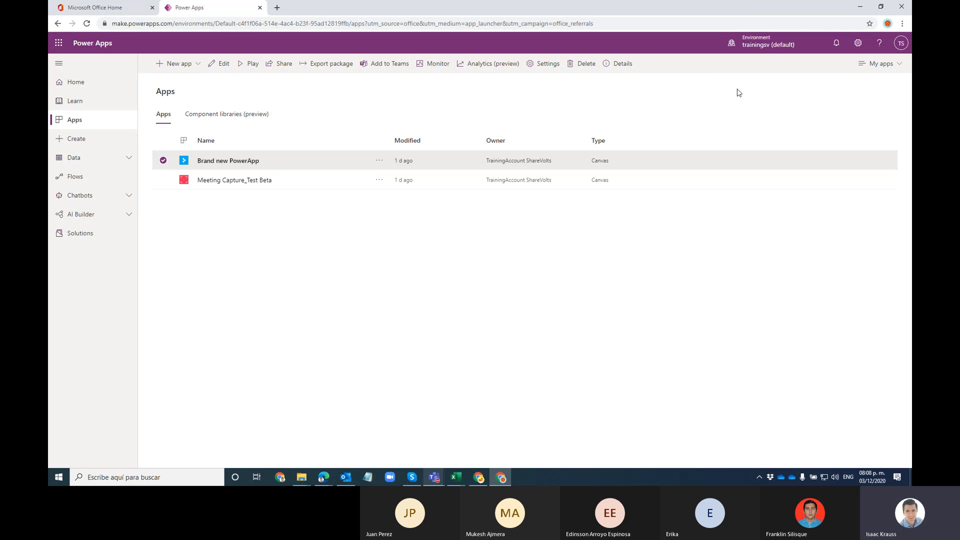
pyautogui.click(379, 160)
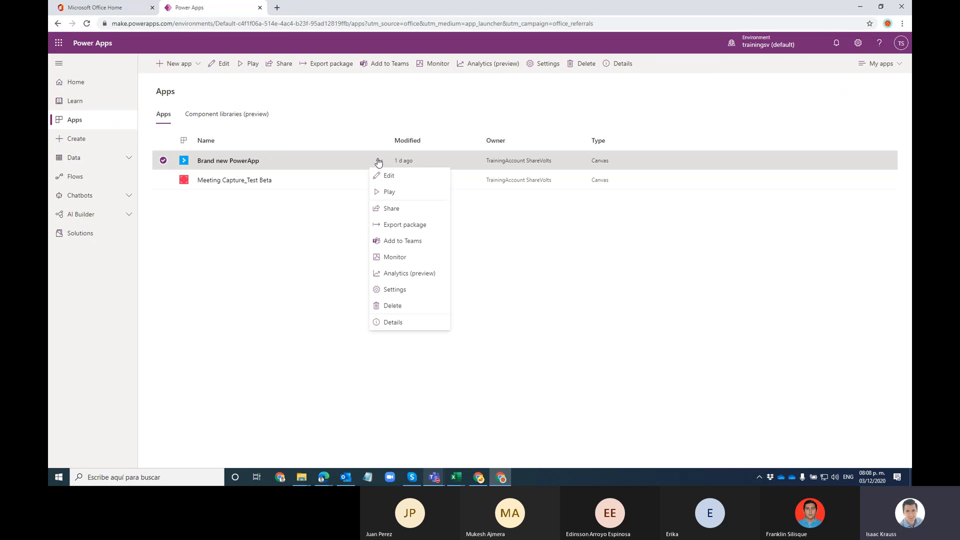
pyautogui.click(398, 326)
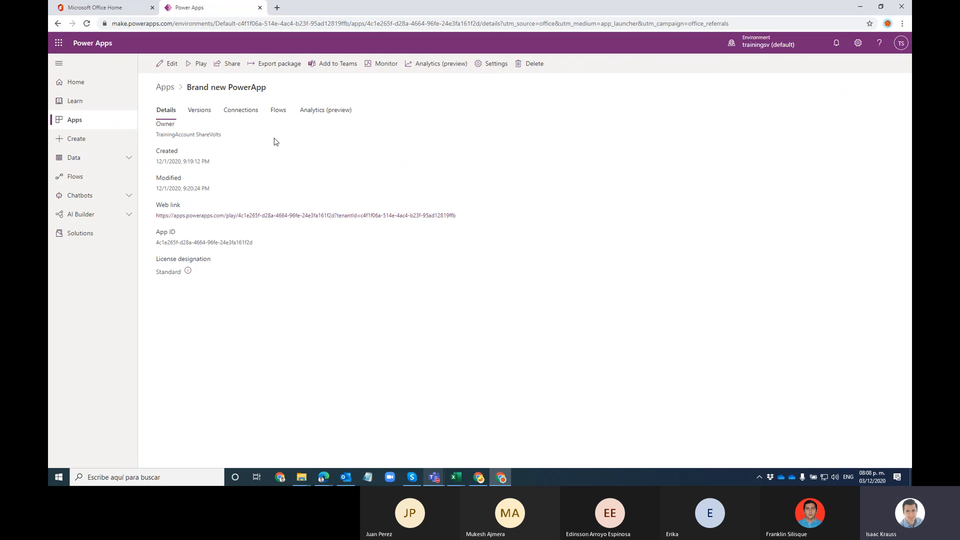
# Step: Restore Version 1 from the Versions tab, creating Version 3, and browse the version list
pyautogui.click(191, 109)
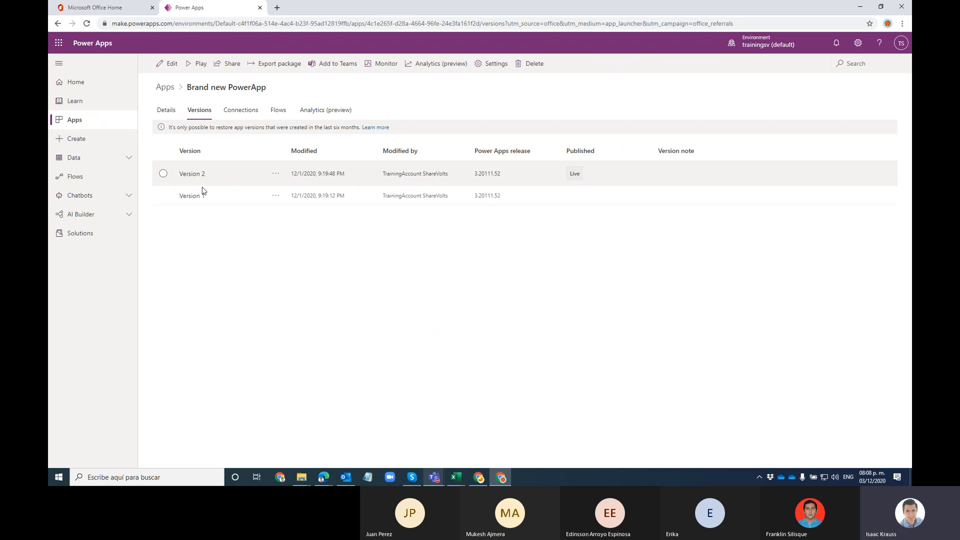
pyautogui.click(278, 198)
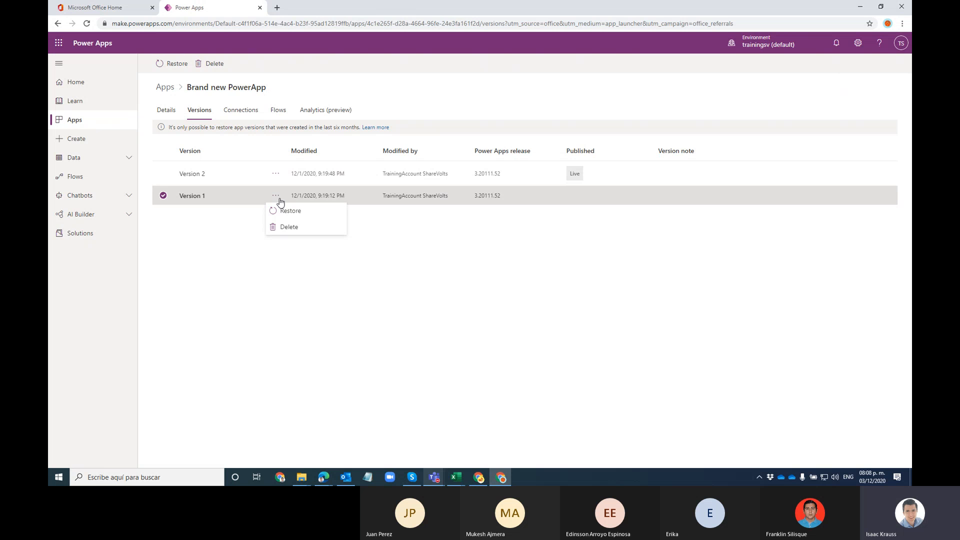
pyautogui.click(281, 211)
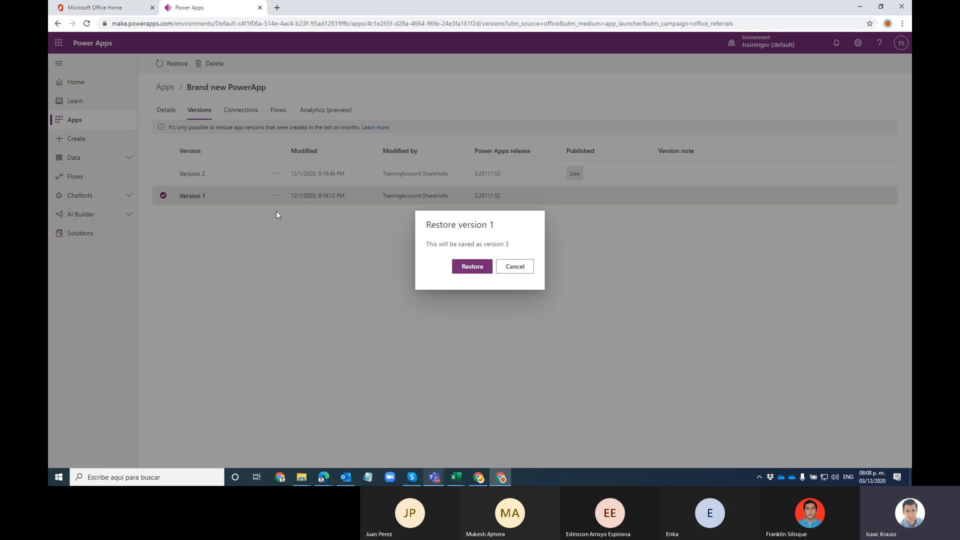
pyautogui.click(480, 267)
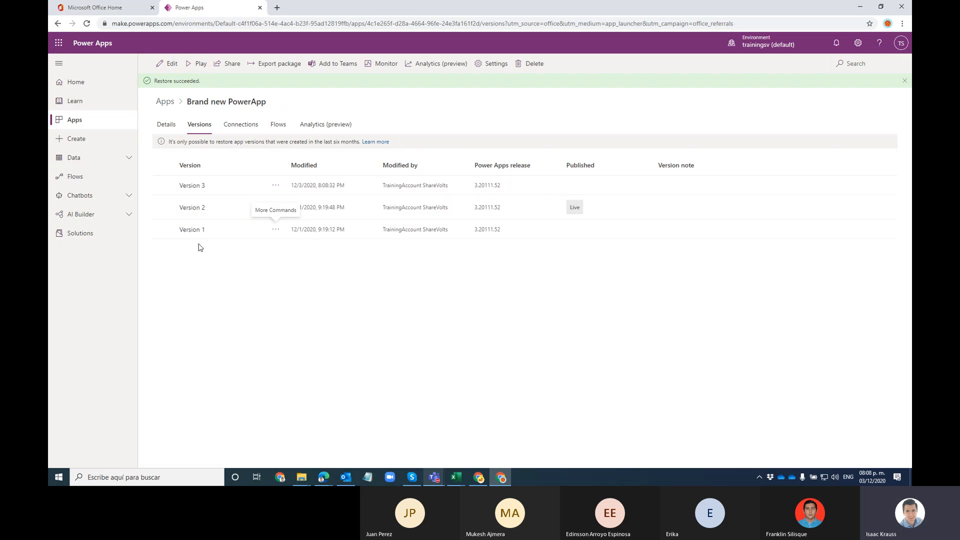
pyautogui.click(209, 188)
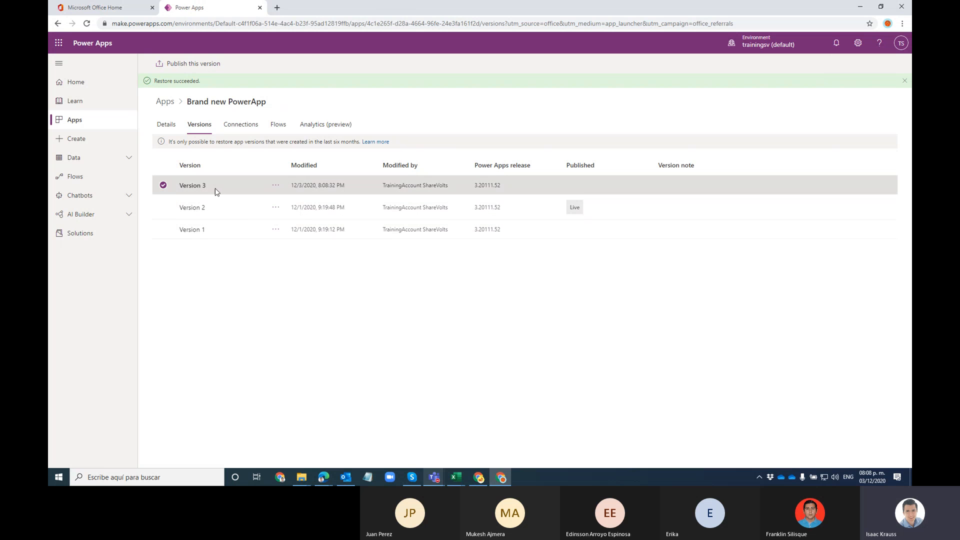
pyautogui.click(164, 229)
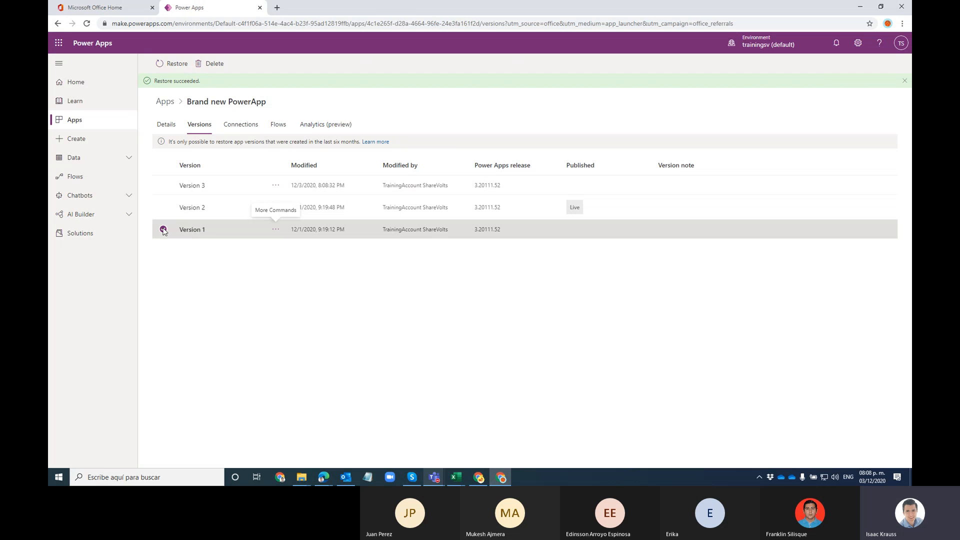
pyautogui.click(162, 229)
pyautogui.click(161, 185)
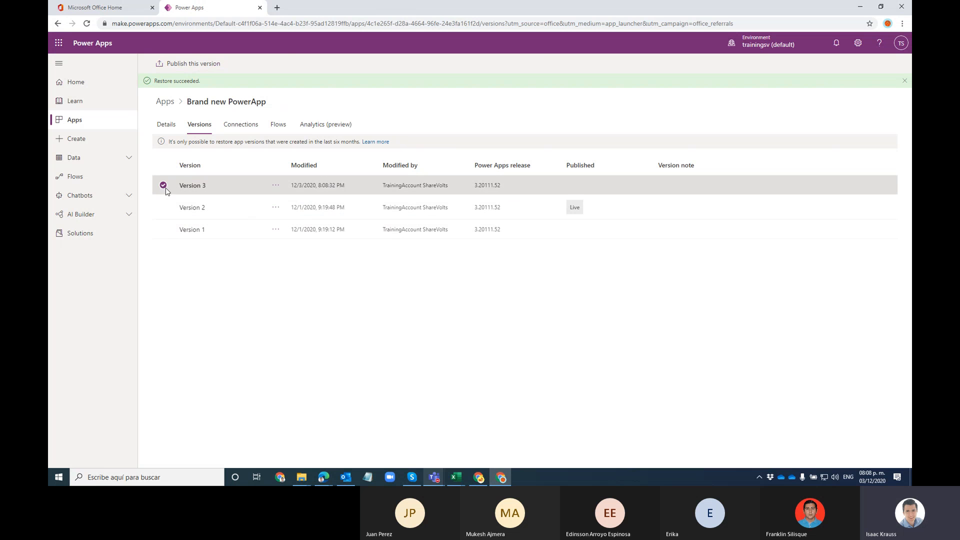
pyautogui.click(165, 230)
pyautogui.click(165, 207)
pyautogui.click(164, 185)
pyautogui.click(164, 185)
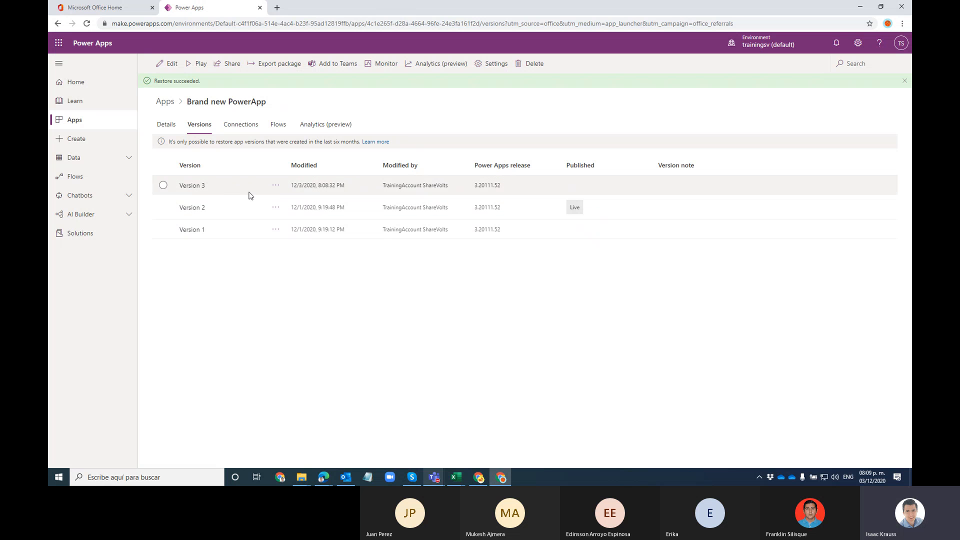
# Step: Restore Version 2, adding Version 4, and return to the Details tab
pyautogui.click(278, 208)
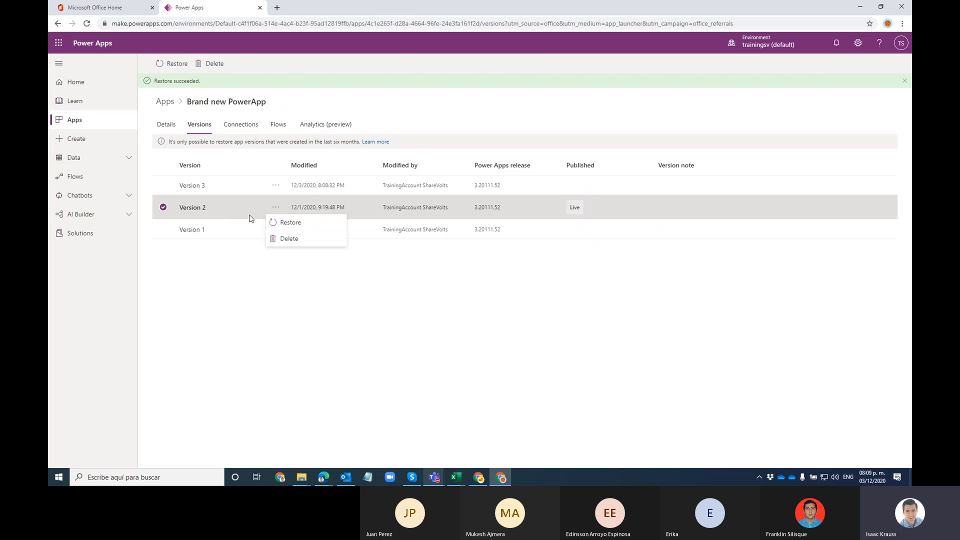
pyautogui.click(277, 224)
pyautogui.click(480, 267)
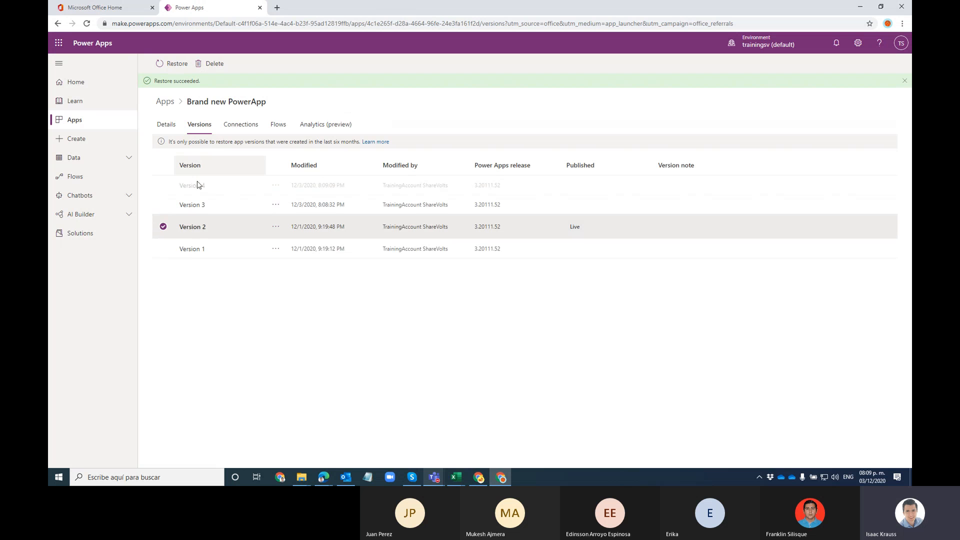
pyautogui.click(163, 226)
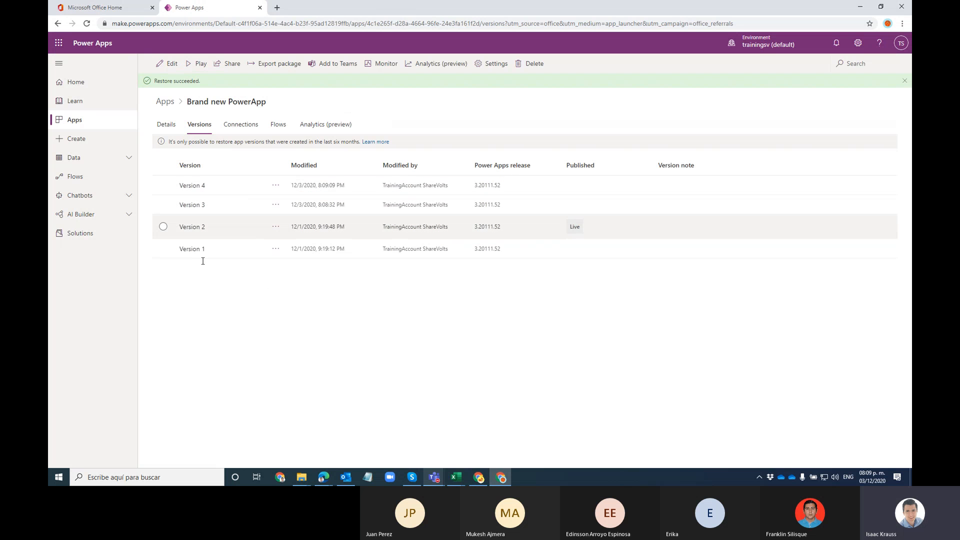
pyautogui.moveTo(434, 477)
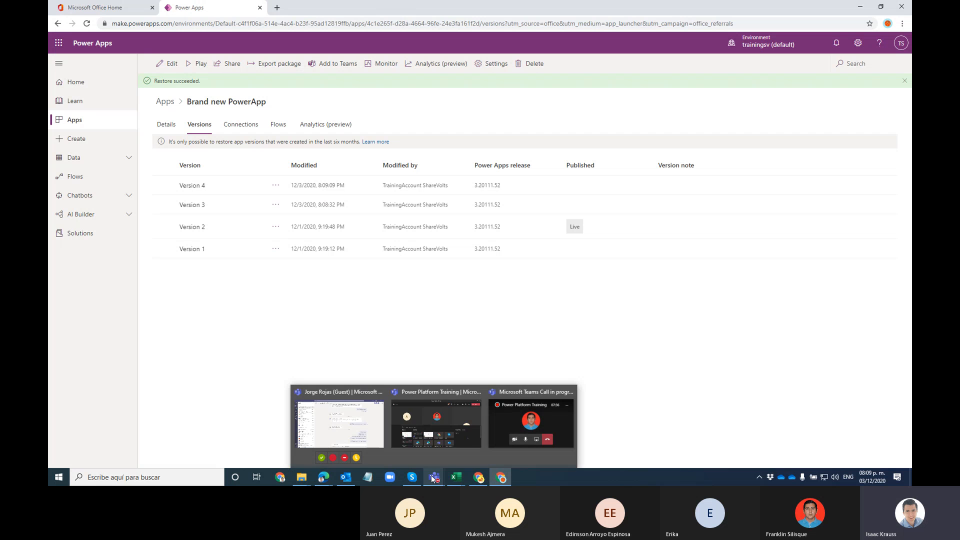
pyautogui.moveTo(442, 414)
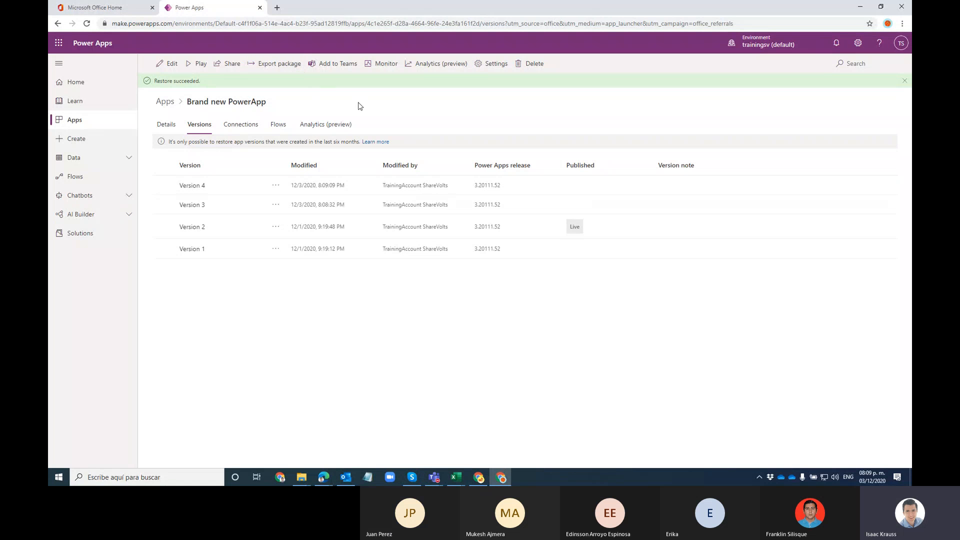
pyautogui.click(166, 124)
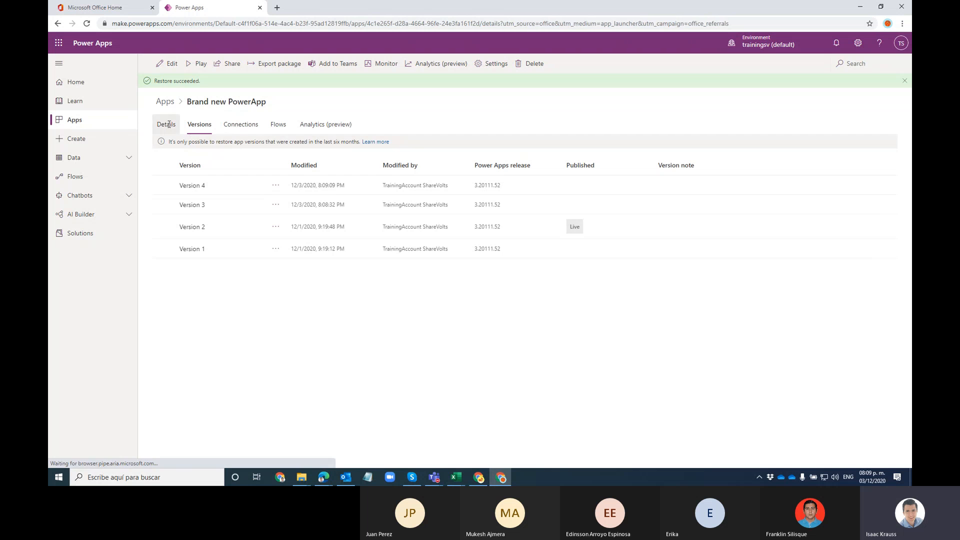
# Step: Open Brand new PowerApp in Studio, skip the welcome, and expand CatalogScreen in the tree
pyautogui.click(165, 64)
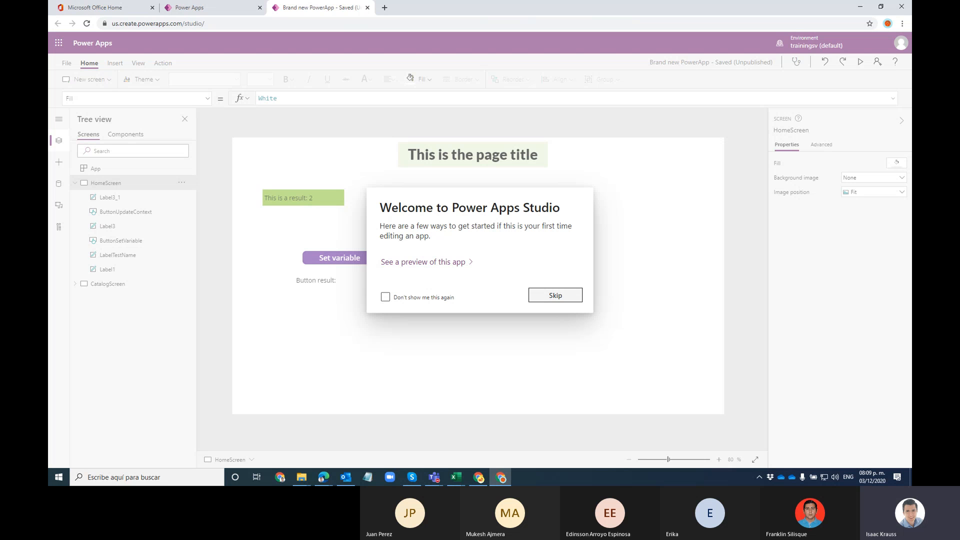
pyautogui.click(555, 296)
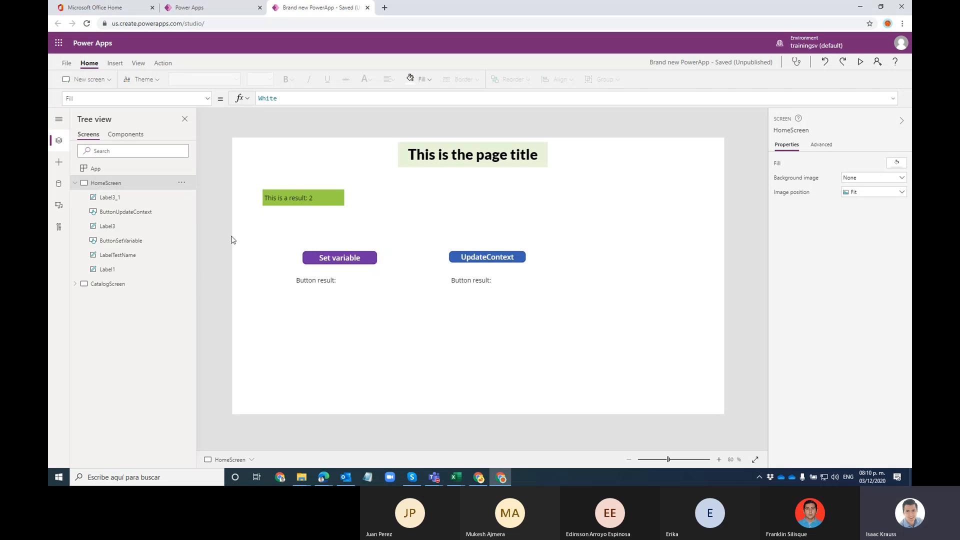
pyautogui.click(74, 284)
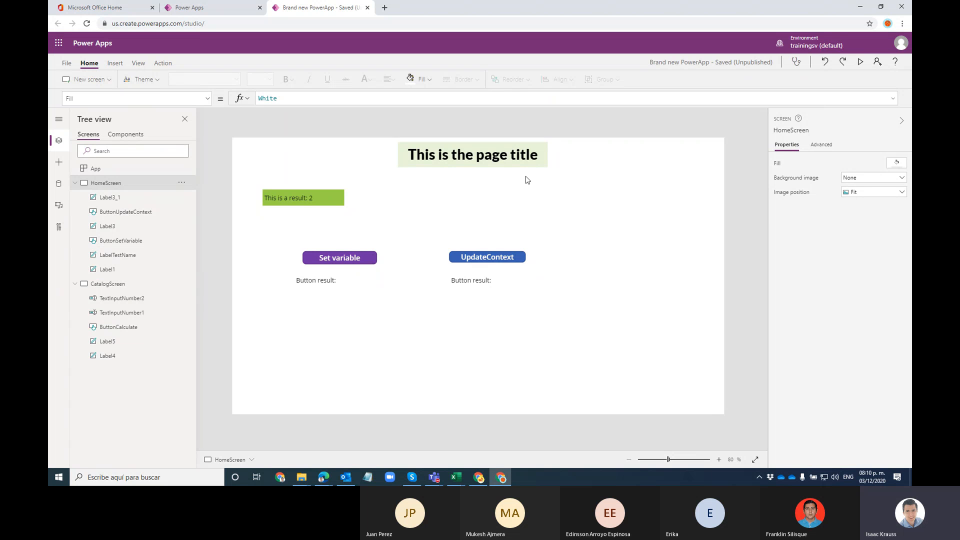
# Step: Inspect CatalogScreen's title label, text inputs and Calculate button, then select the screen
pyautogui.click(466, 157)
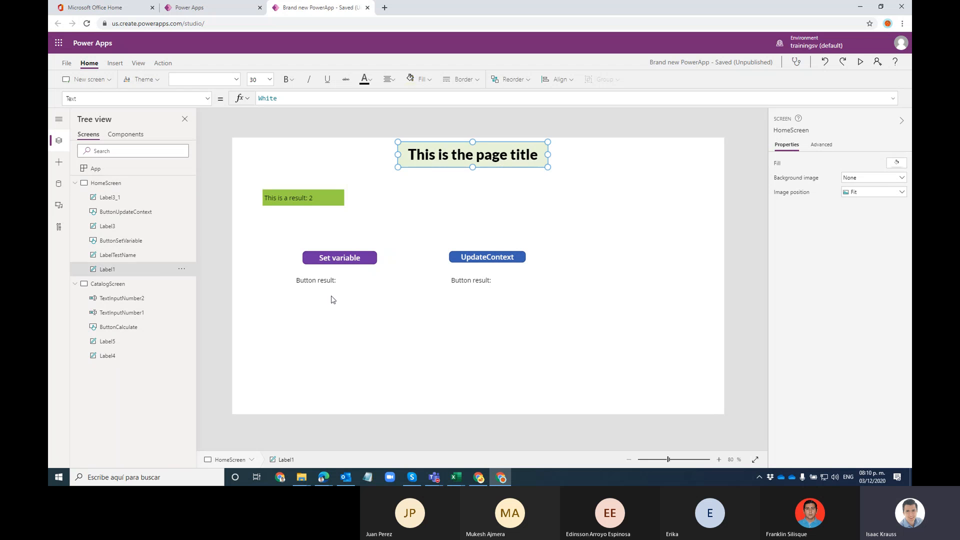
pyautogui.click(345, 258)
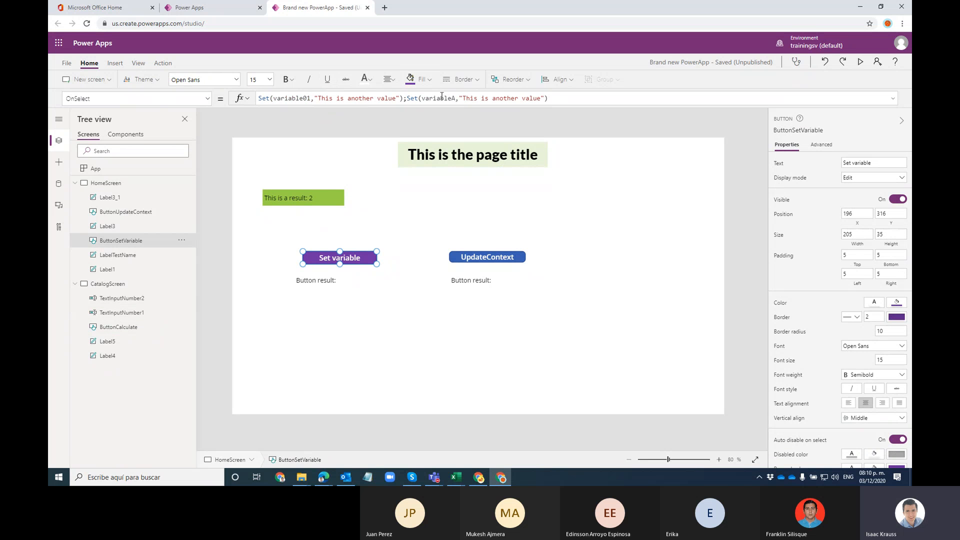
pyautogui.click(120, 299)
pyautogui.click(437, 207)
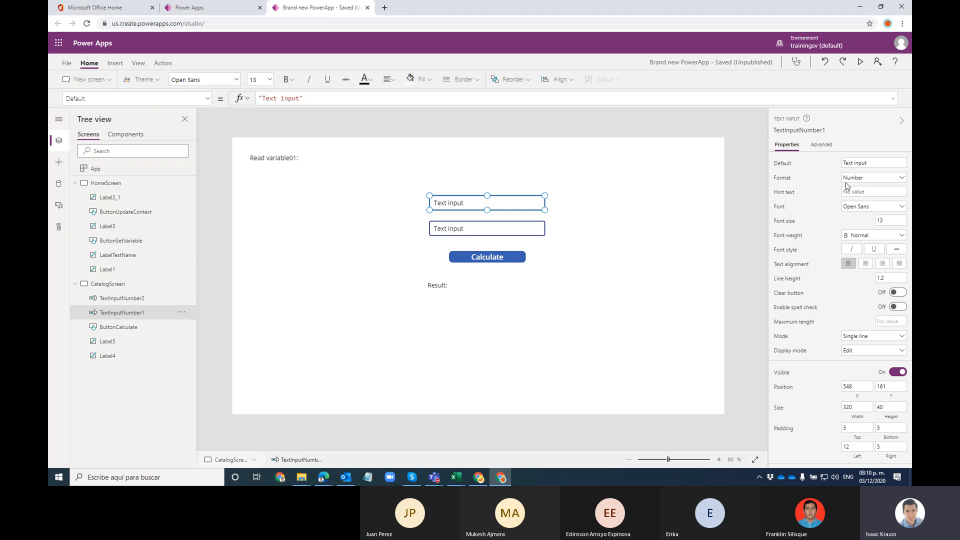
pyautogui.click(489, 260)
pyautogui.click(285, 269)
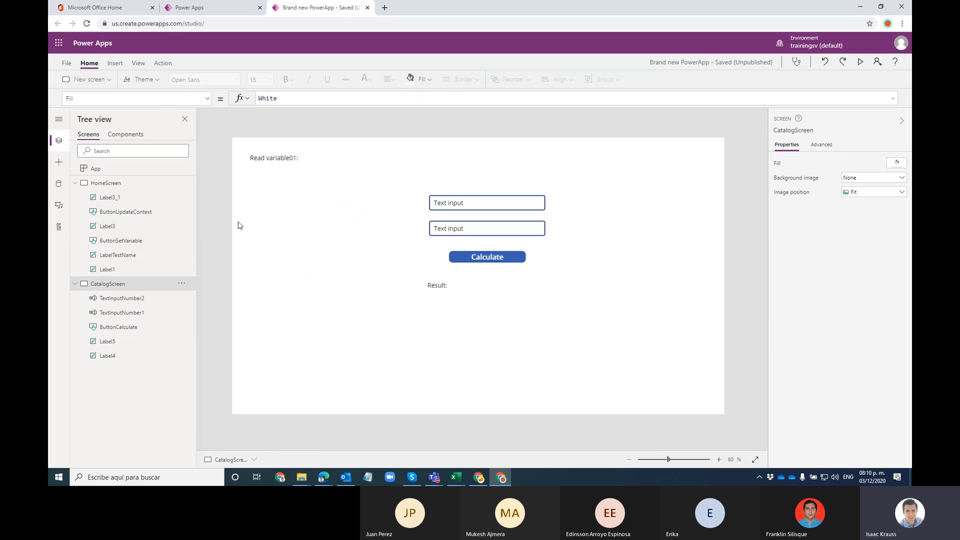
pyautogui.click(114, 64)
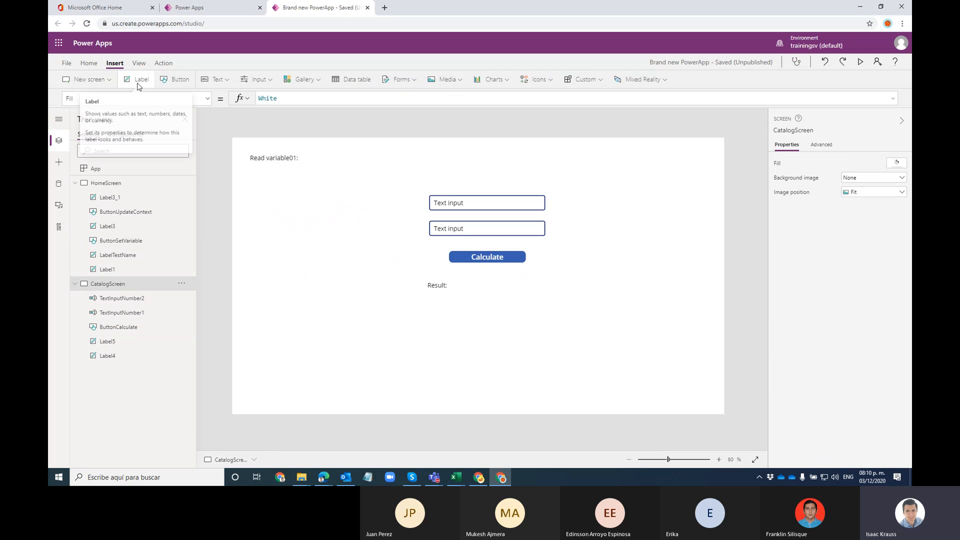
# Step: Insert an HTML text control and place it on the left below Read variable01
pyautogui.click(216, 80)
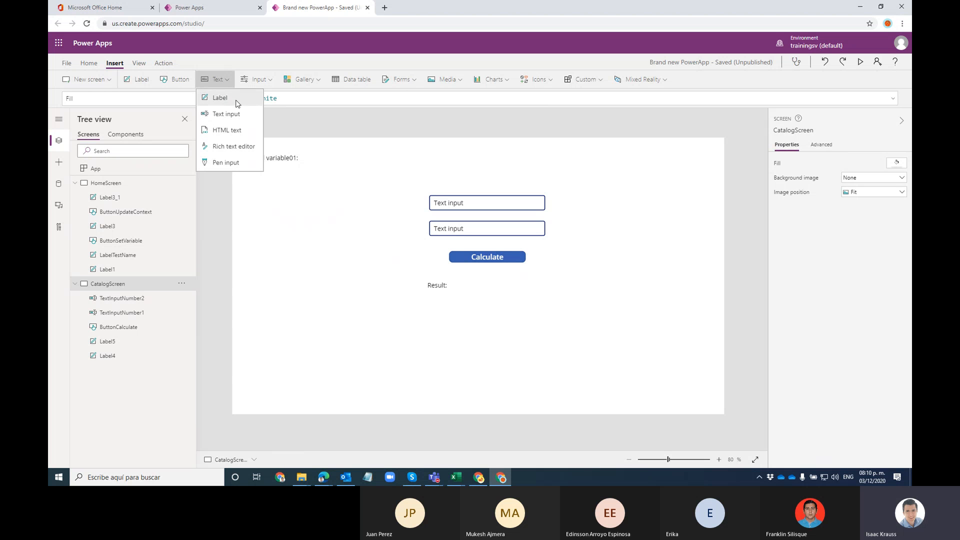
pyautogui.click(222, 134)
pyautogui.moveTo(318, 160); pyautogui.dragTo(375, 362)
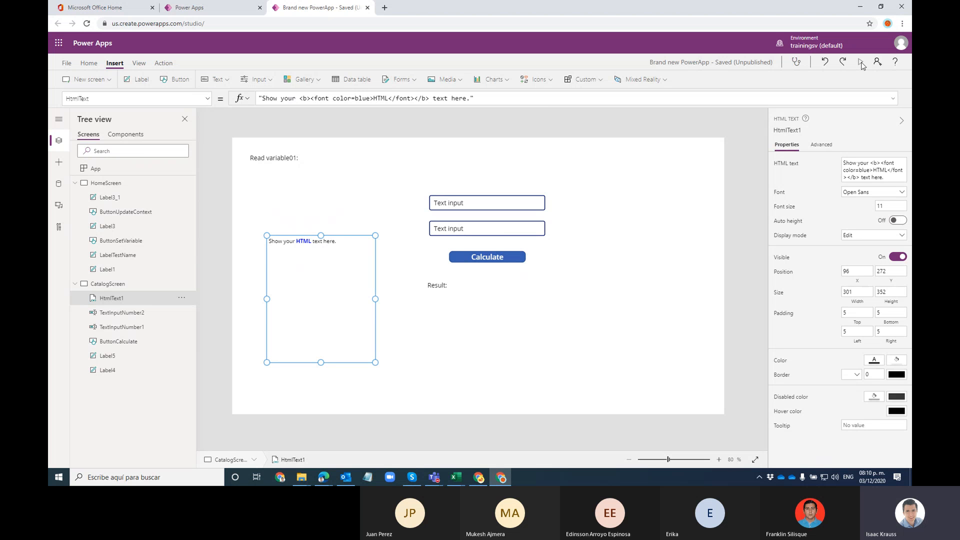
pyautogui.moveTo(344, 243); pyautogui.dragTo(343, 200)
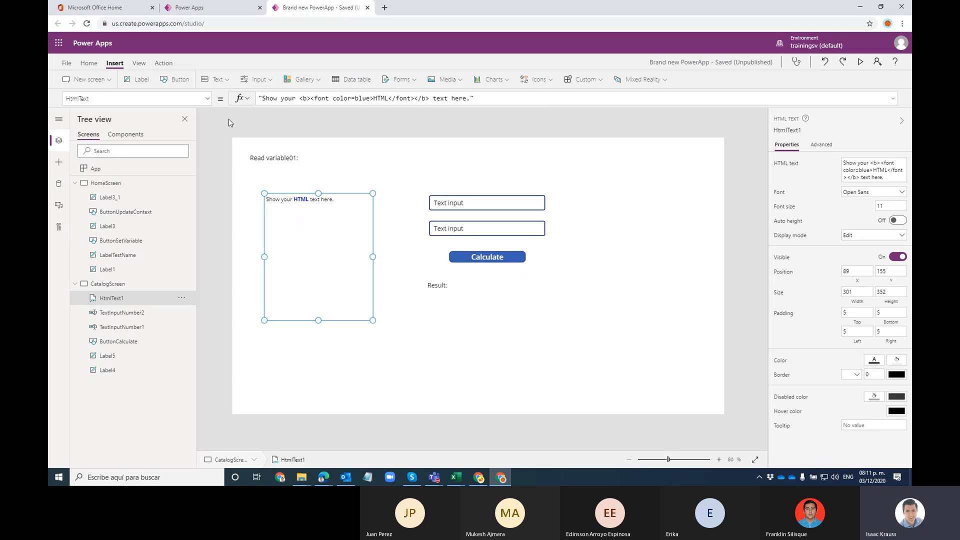
pyautogui.click(223, 80)
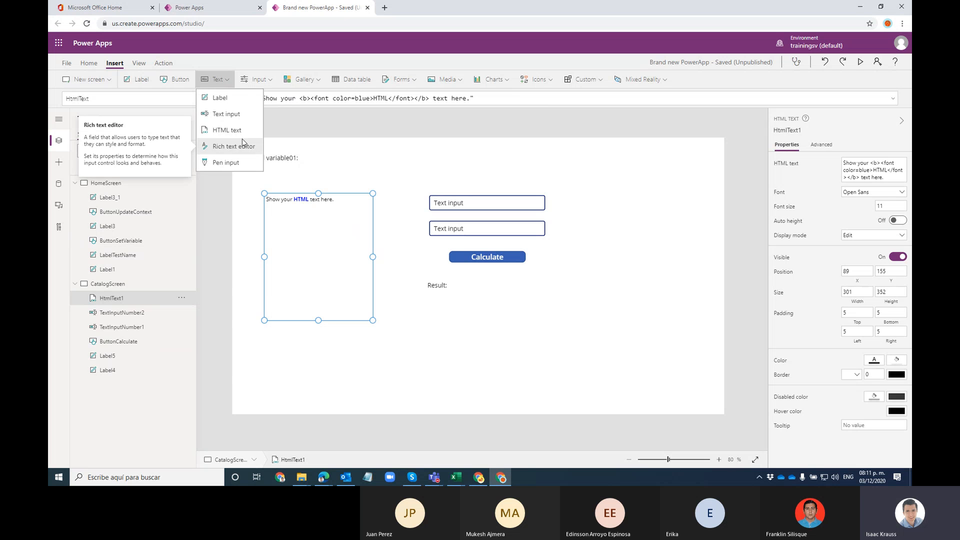
# Step: Add a rich text editor below the inputs and resize it to 478 by 275
pyautogui.click(225, 146)
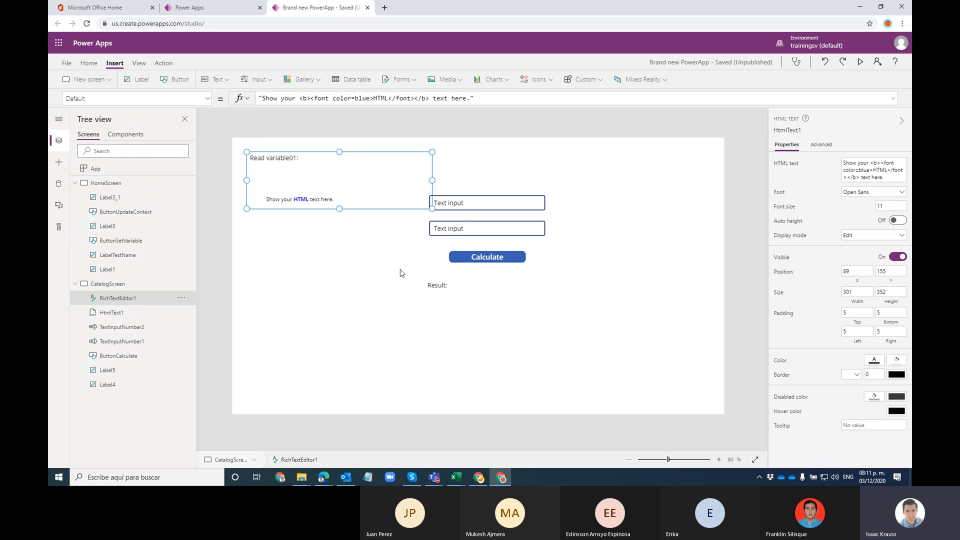
pyautogui.moveTo(355, 163); pyautogui.dragTo(340, 242)
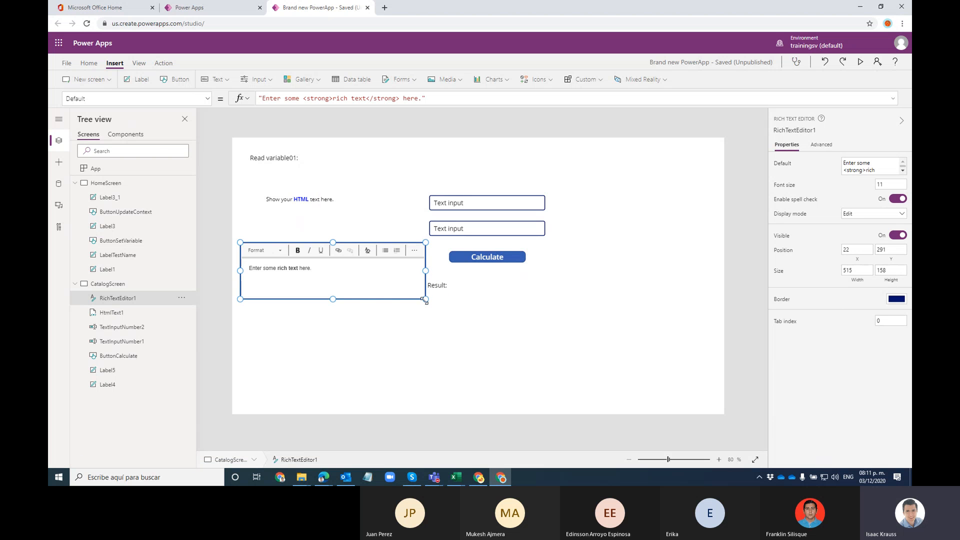
pyautogui.moveTo(424, 300); pyautogui.dragTo(412, 341)
# Step: Preview the app, typing text and applying italic and underline in the rich text editor
pyautogui.click(859, 62)
pyautogui.click(212, 271)
pyautogui.tripleClick(253, 277)
pyautogui.click(253, 279)
pyautogui.write('sdafasdf')
pyautogui.press('Return')
pyautogui.press('Return')
pyautogui.write('sdfdsaf')
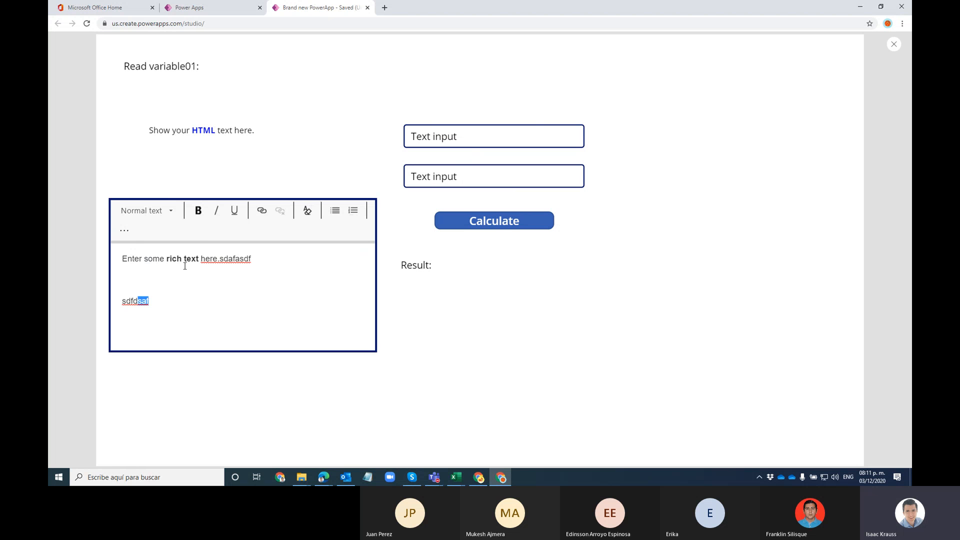
pyautogui.click(216, 210)
pyautogui.moveTo(159, 259); pyautogui.dragTo(133, 256)
pyautogui.click(235, 211)
pyautogui.click(163, 281)
pyautogui.click(894, 44)
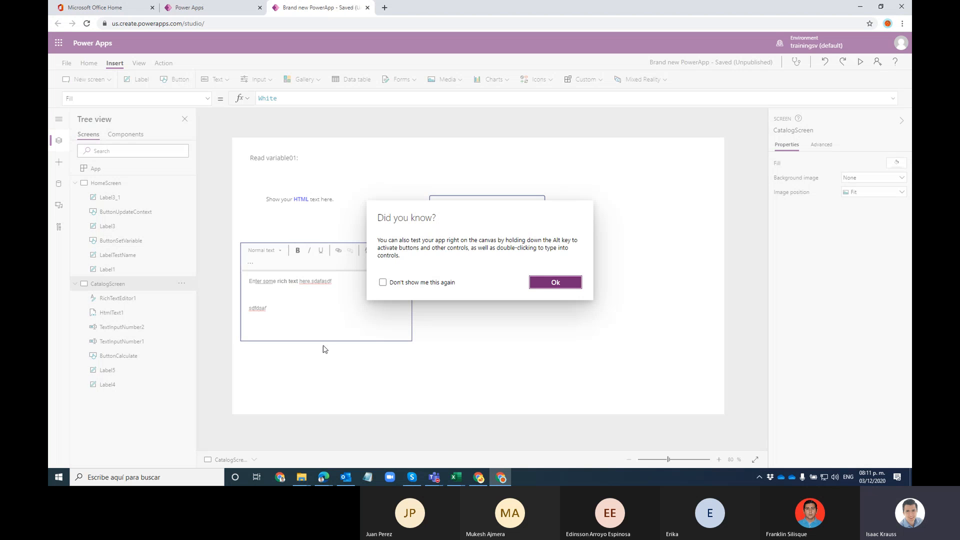
pyautogui.click(557, 281)
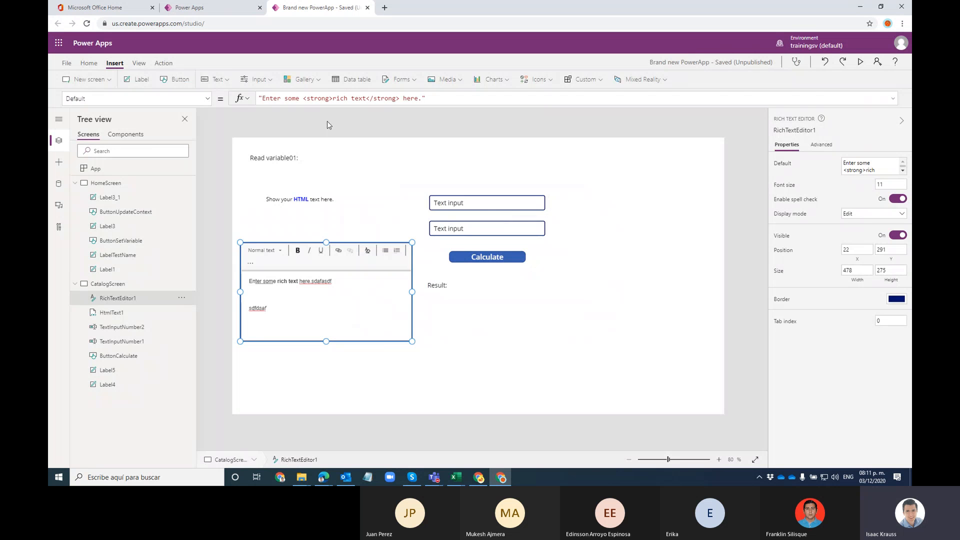
# Step: Add a pen input and move it over the Result area
pyautogui.click(216, 79)
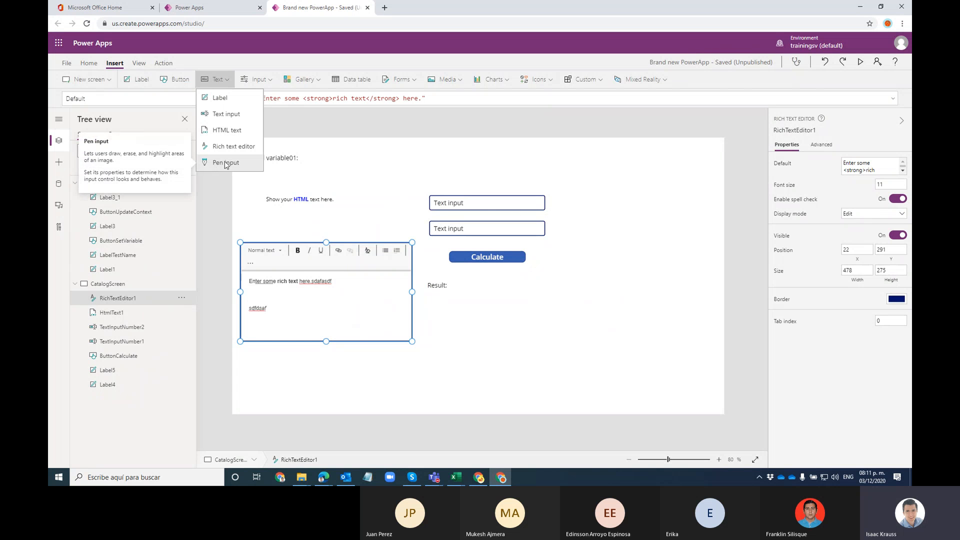
pyautogui.click(224, 163)
pyautogui.moveTo(352, 160); pyautogui.dragTo(650, 292)
# Step: Preview the app, draw several strokes in the pen input, then clear them
pyautogui.click(860, 61)
pyautogui.moveTo(642, 309)
pyautogui.mouseDown()
pyautogui.moveTo(739, 317)
pyautogui.moveTo(648, 321)
pyautogui.moveTo(695, 330)
pyautogui.moveTo(720, 304)
pyautogui.mouseUp()
pyautogui.moveTo(613, 326)
pyautogui.mouseDown()
pyautogui.moveTo(617, 303)
pyautogui.moveTo(735, 305)
pyautogui.moveTo(720, 320)
pyautogui.moveTo(662, 272)
pyautogui.moveTo(656, 292)
pyautogui.mouseUp()
pyautogui.moveTo(684, 326); pyautogui.dragTo(591, 312)
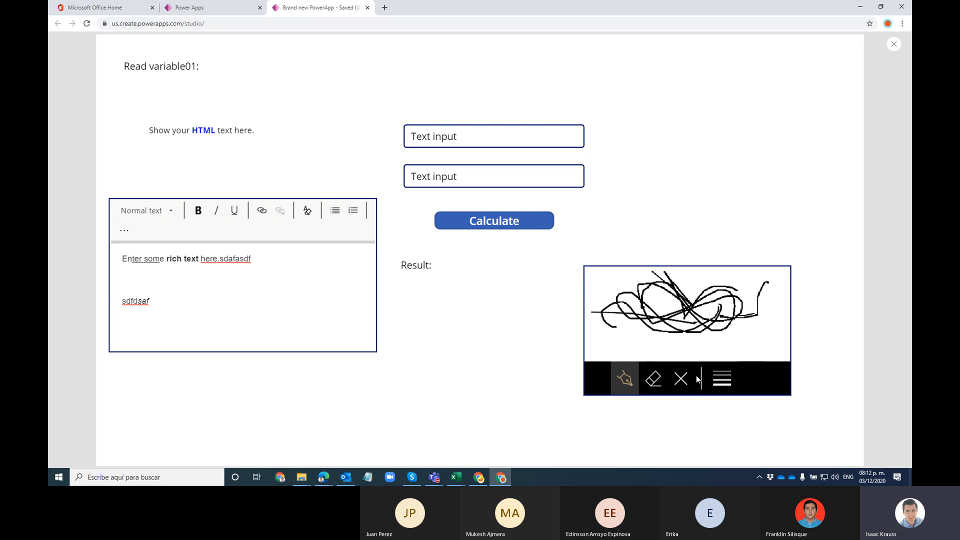
pyautogui.click(680, 378)
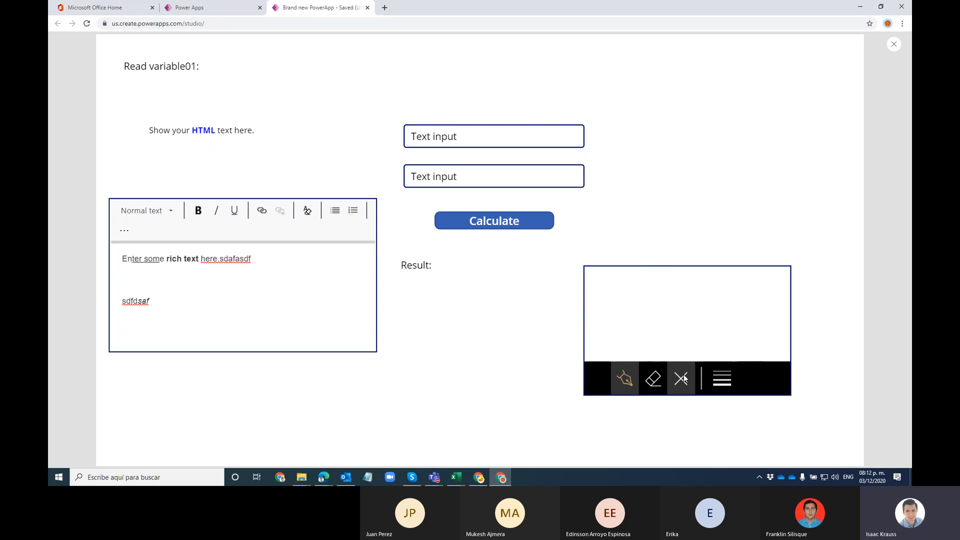
pyautogui.click(893, 44)
pyautogui.click(555, 282)
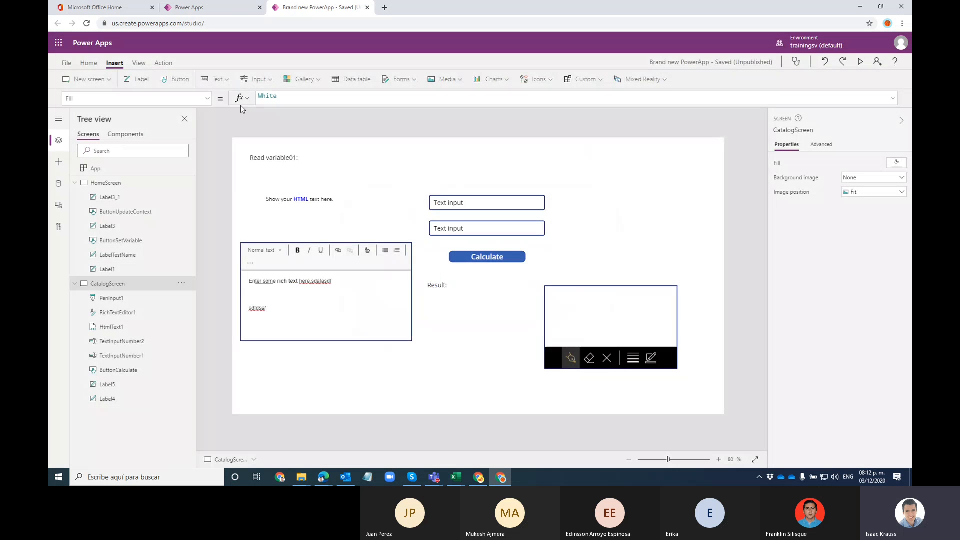
# Step: Browse the Insert tab's Text controls, then open the Input controls list
pyautogui.click(230, 80)
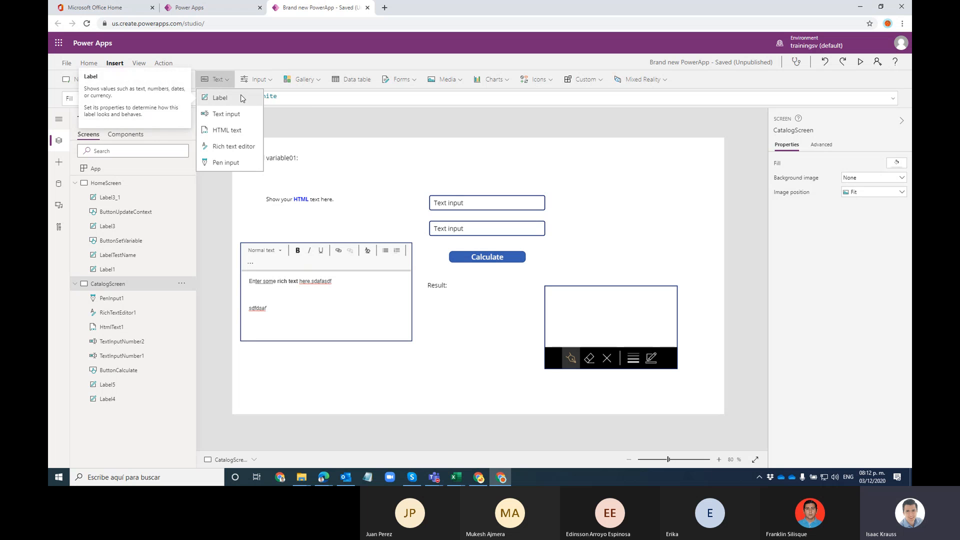
pyautogui.click(256, 79)
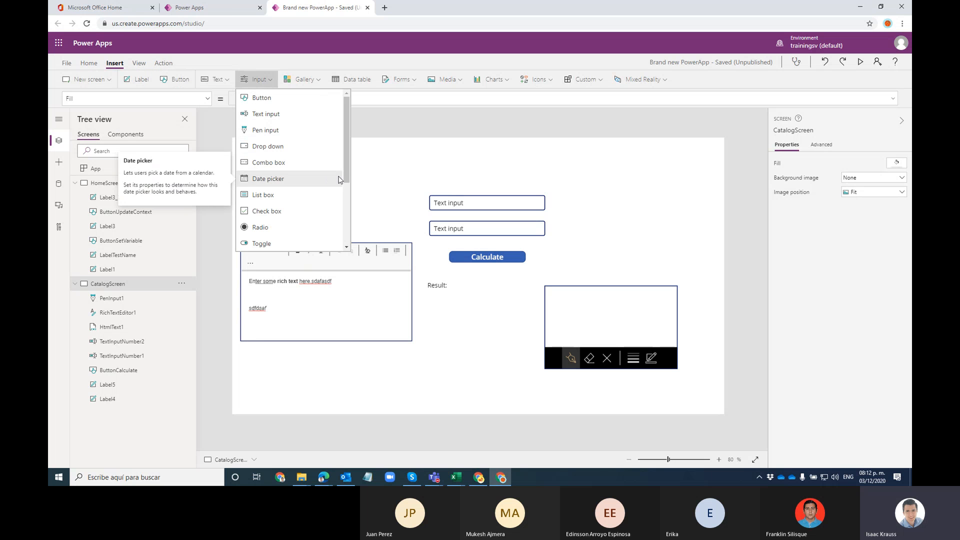
pyautogui.click(262, 79)
pyautogui.click(270, 80)
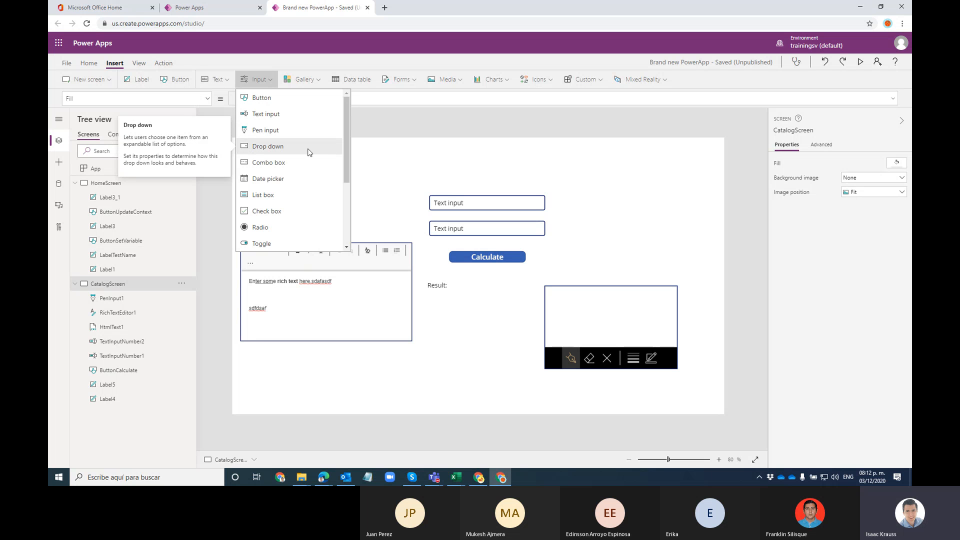
pyautogui.scroll(-3, 312, 149)
pyautogui.scroll(2, 272, 200)
pyautogui.scroll(-2, 279, 227)
pyautogui.scroll(3, 278, 220)
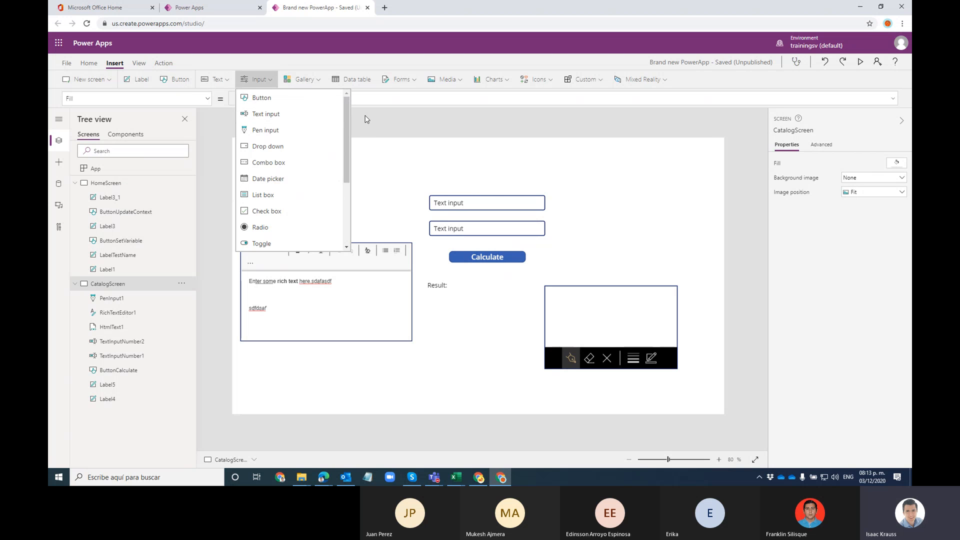
# Step: Nudge the rich text editor down, shorten HtmlText1 to height 142 and move it under Read variable01
pyautogui.click(389, 129)
pyautogui.click(401, 257)
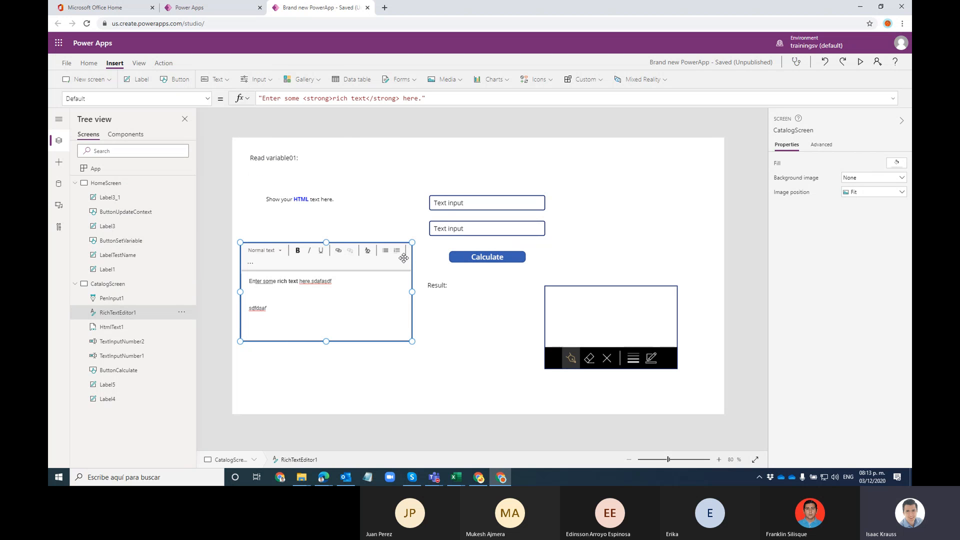
pyautogui.moveTo(410, 263); pyautogui.dragTo(409, 280)
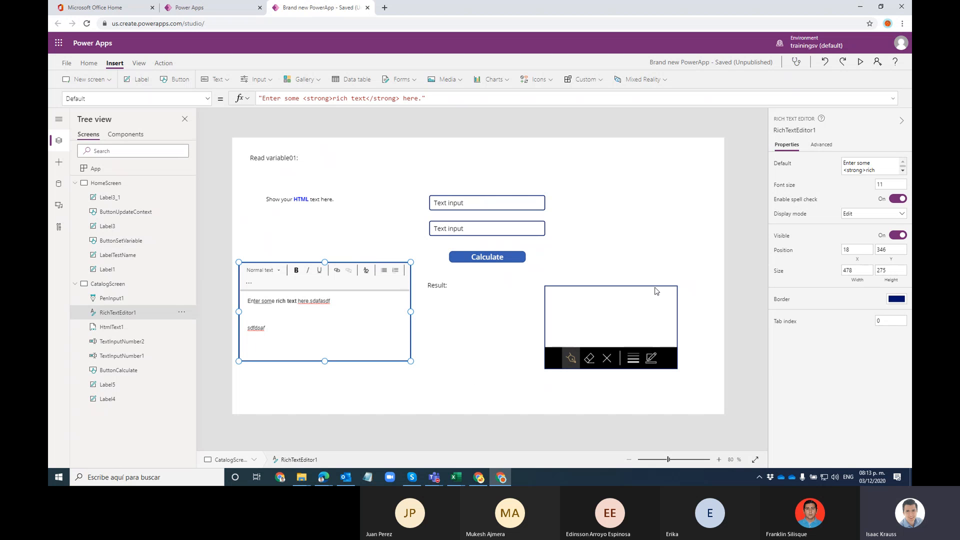
pyautogui.click(320, 233)
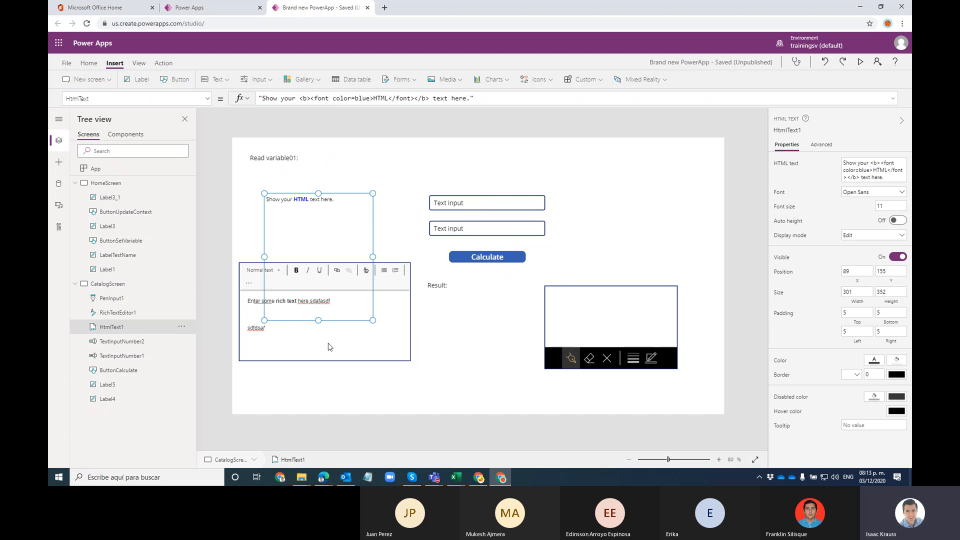
pyautogui.moveTo(318, 320); pyautogui.dragTo(330, 245)
pyautogui.moveTo(339, 208); pyautogui.dragTo(344, 187)
# Step: Move the pen input up and right, and shift the rich text editor to the left edge
pyautogui.click(335, 327)
pyautogui.click(640, 319)
pyautogui.click(614, 255)
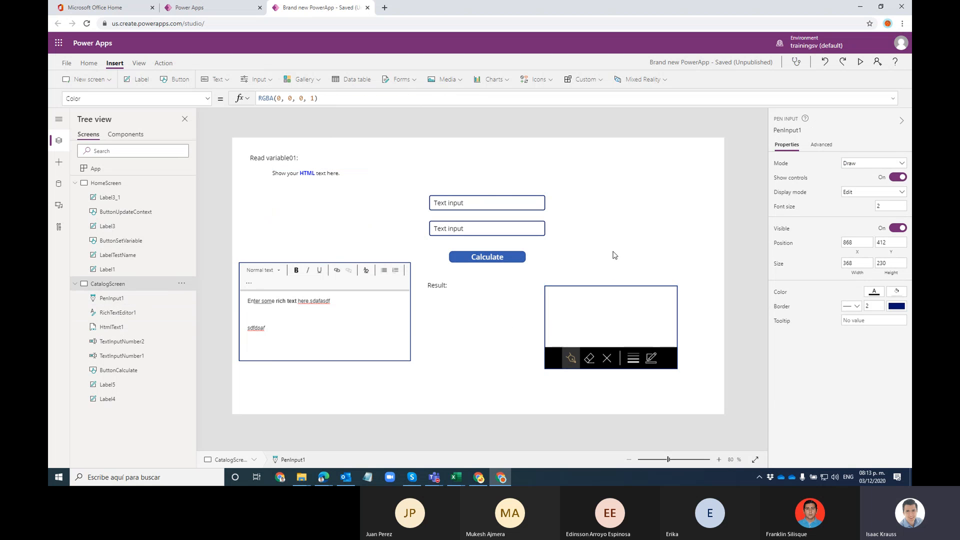
pyautogui.click(390, 312)
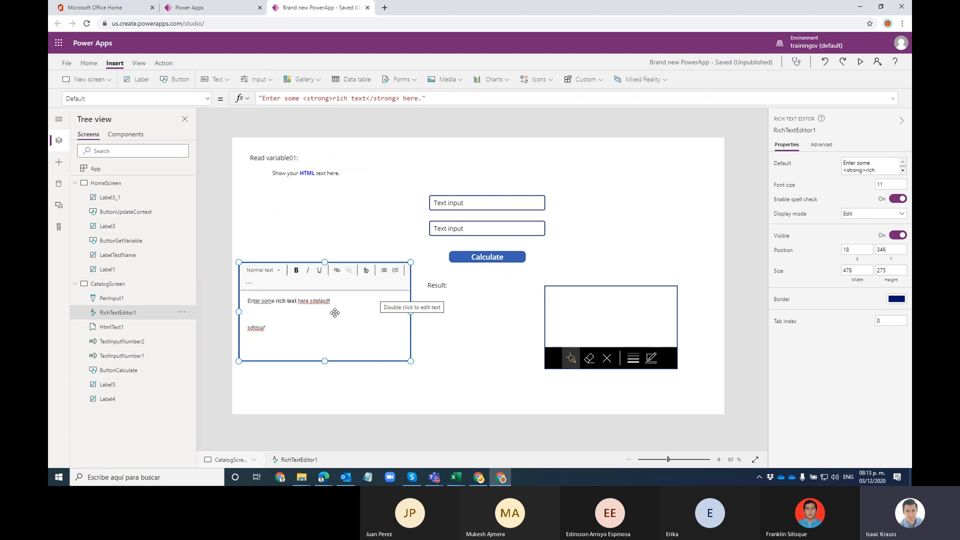
pyautogui.moveTo(362, 297); pyautogui.dragTo(371, 237)
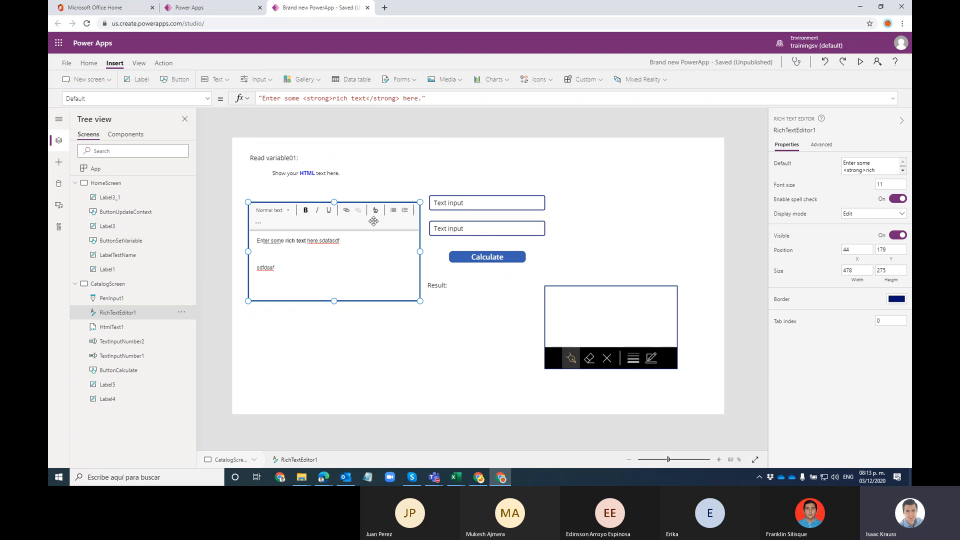
pyautogui.click(594, 293)
pyautogui.moveTo(593, 294); pyautogui.dragTo(627, 218)
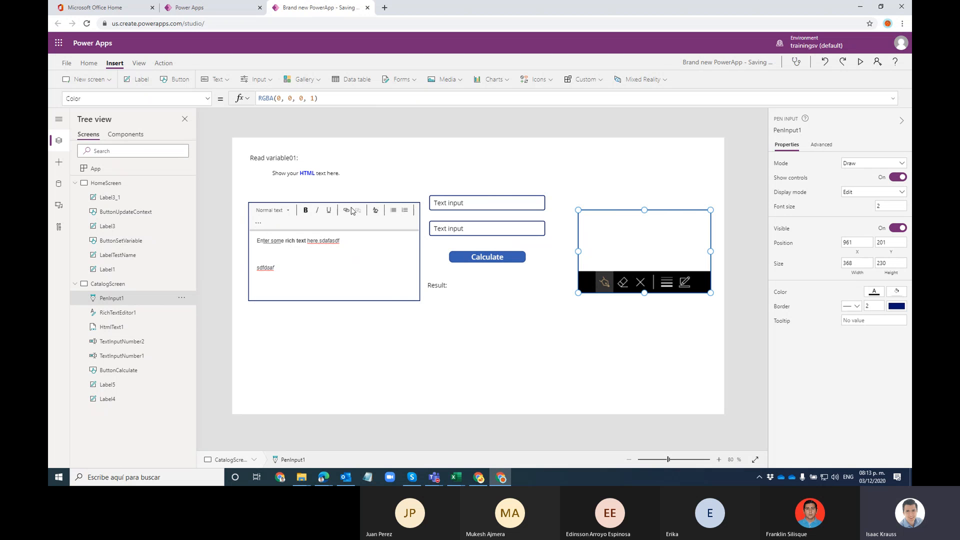
pyautogui.click(402, 275)
pyautogui.moveTo(414, 238); pyautogui.dragTo(404, 266)
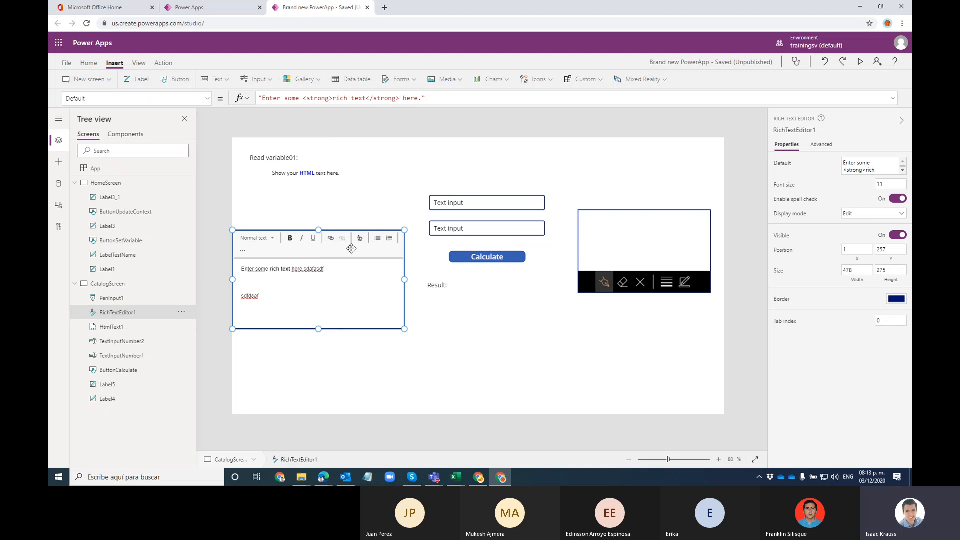
pyautogui.click(639, 244)
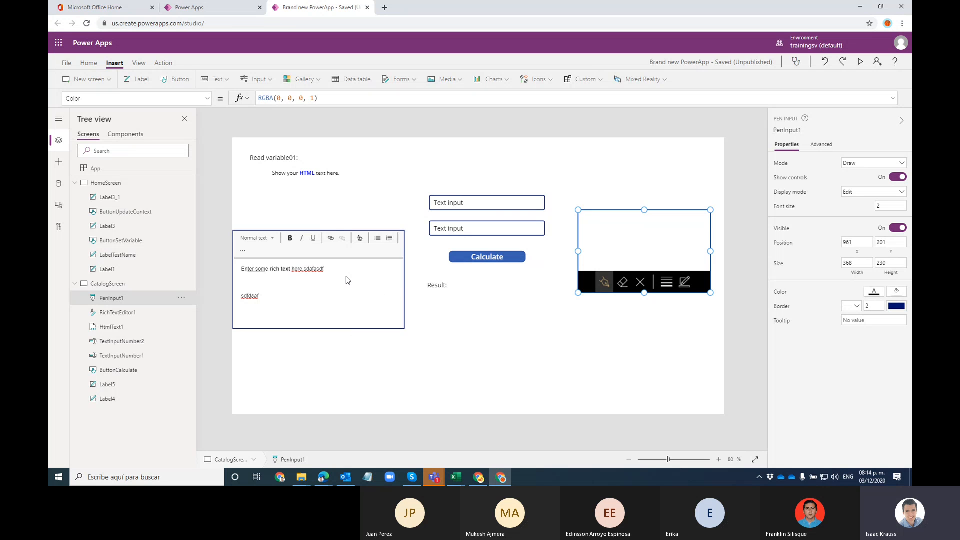
# Step: Add a drop-down control, delete it again, then show the New screen layout templates
pyautogui.click(259, 80)
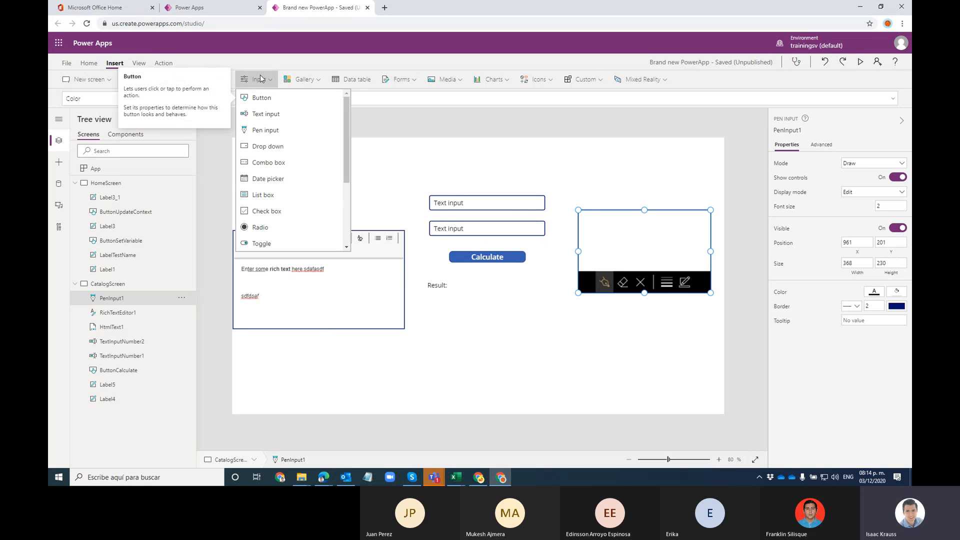
pyautogui.click(292, 147)
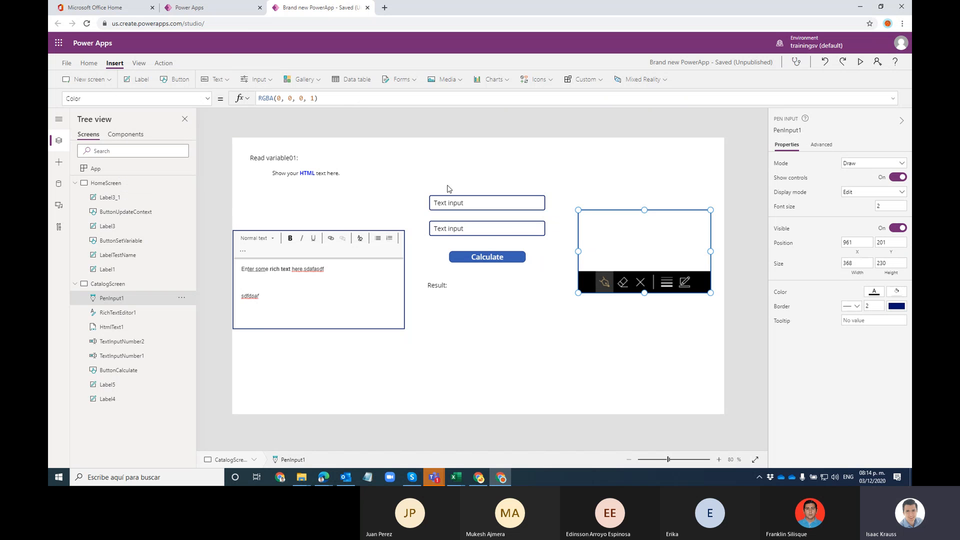
pyautogui.moveTo(351, 158); pyautogui.dragTo(471, 175)
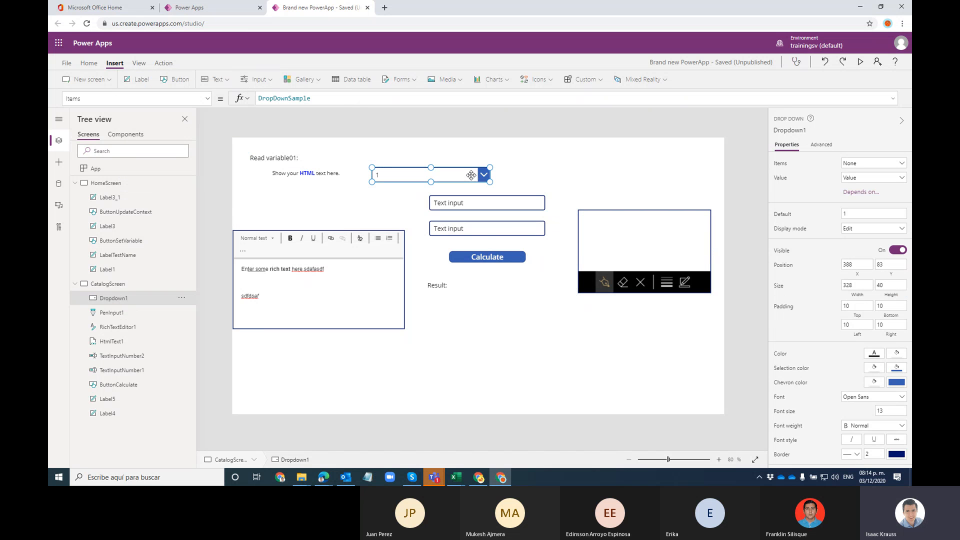
pyautogui.press('Delete')
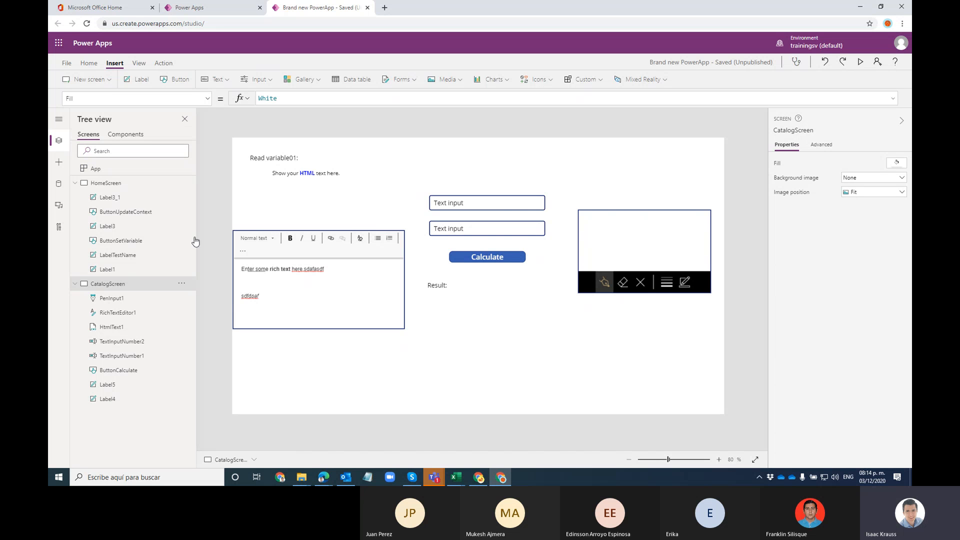
pyautogui.click(90, 84)
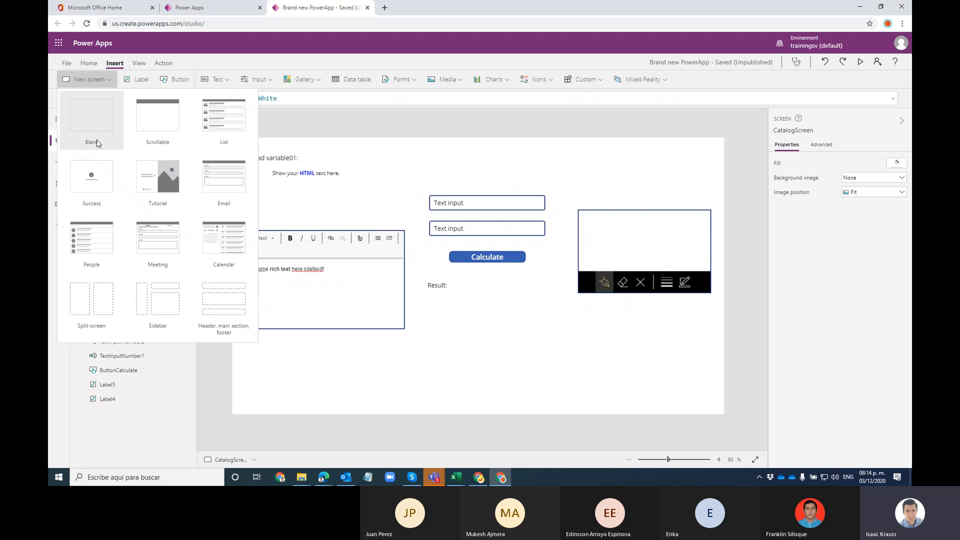
pyautogui.click(371, 123)
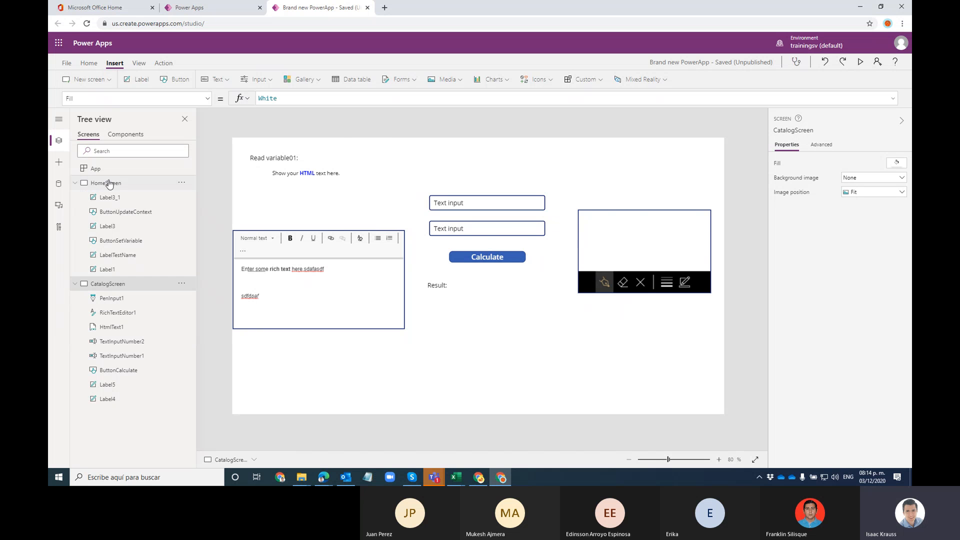
pyautogui.click(109, 184)
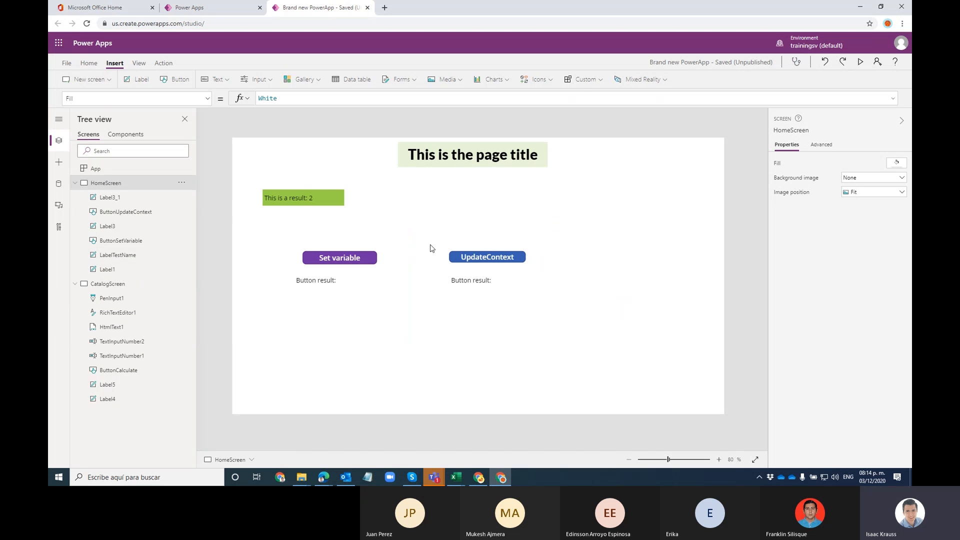
pyautogui.click(118, 283)
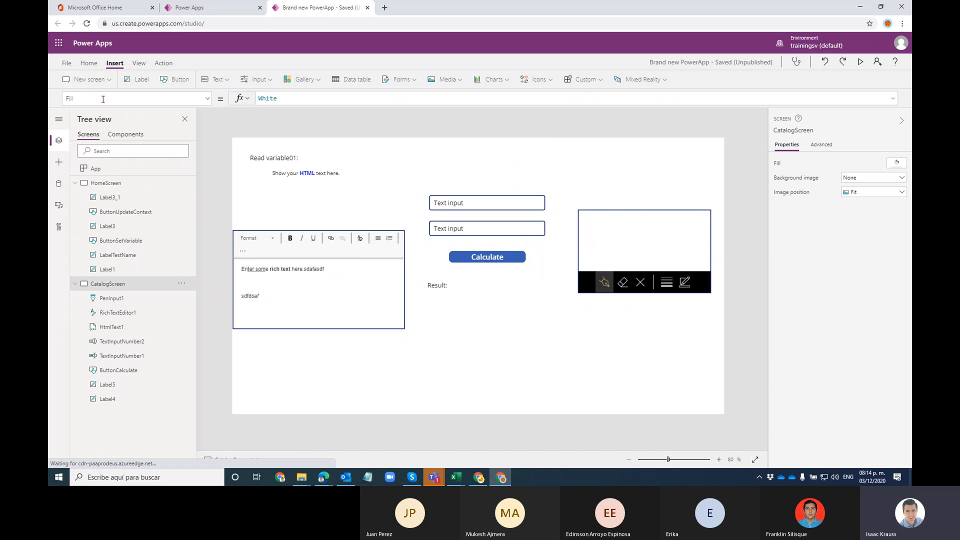
pyautogui.click(108, 83)
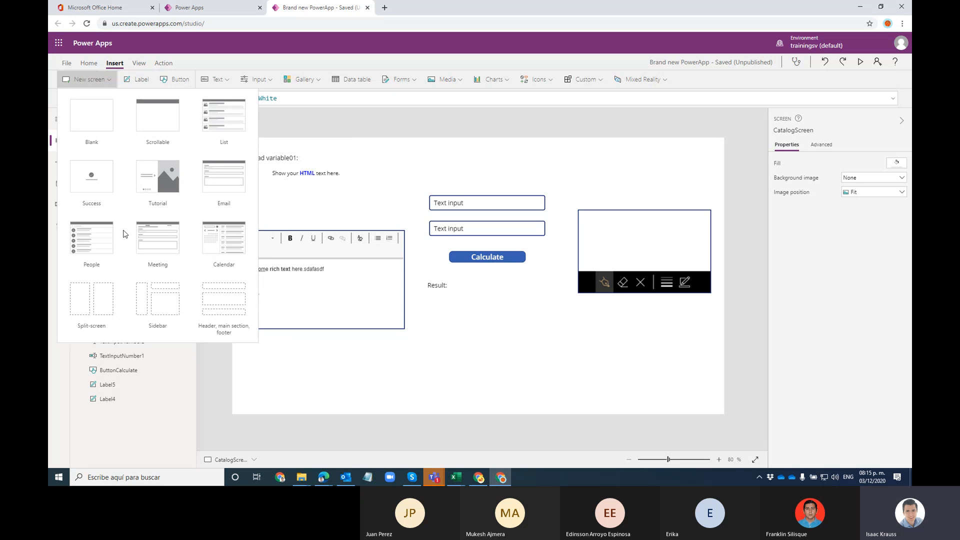
# Step: Add a Scrollable screen, delete its LblAppName1 title and RectQuickActionBar1 bar, then select Canvas1
pyautogui.click(178, 131)
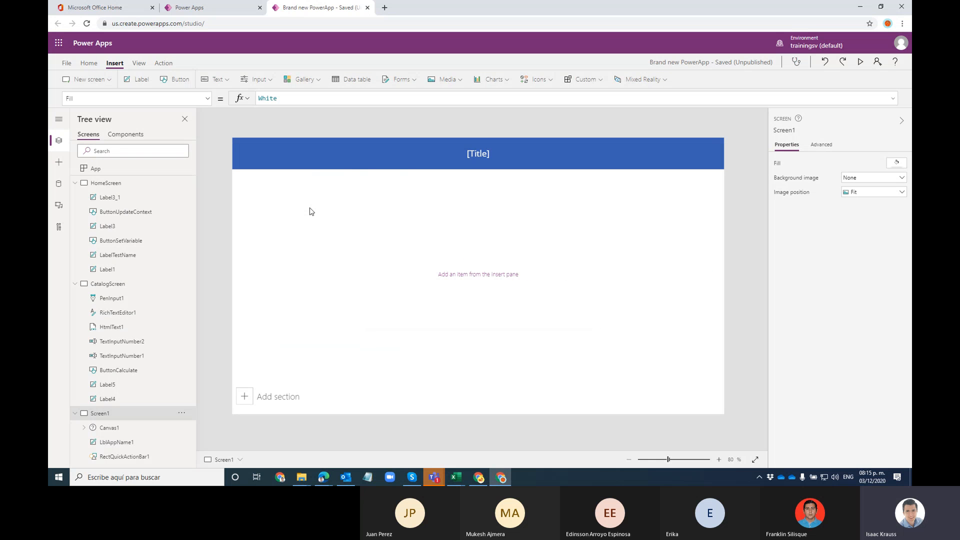
pyautogui.click(509, 150)
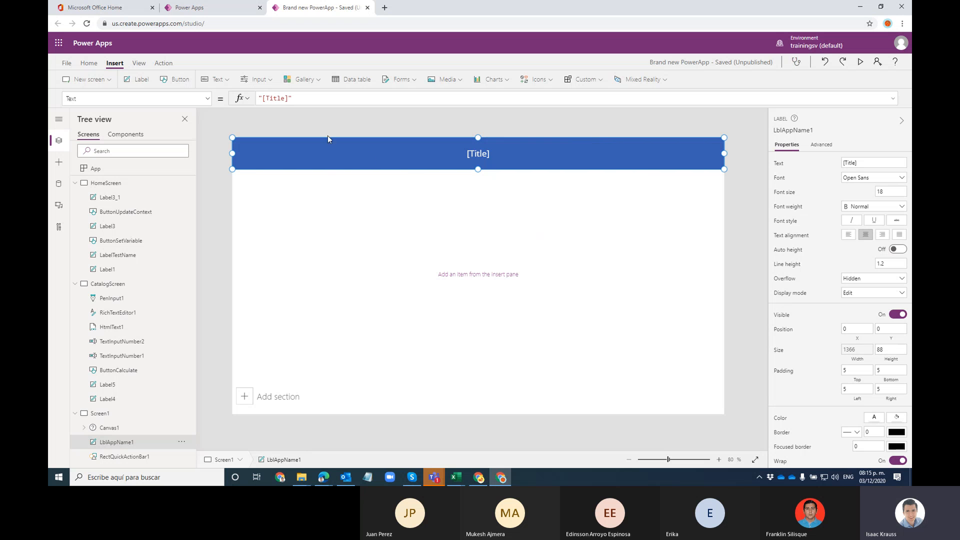
pyautogui.press('Delete')
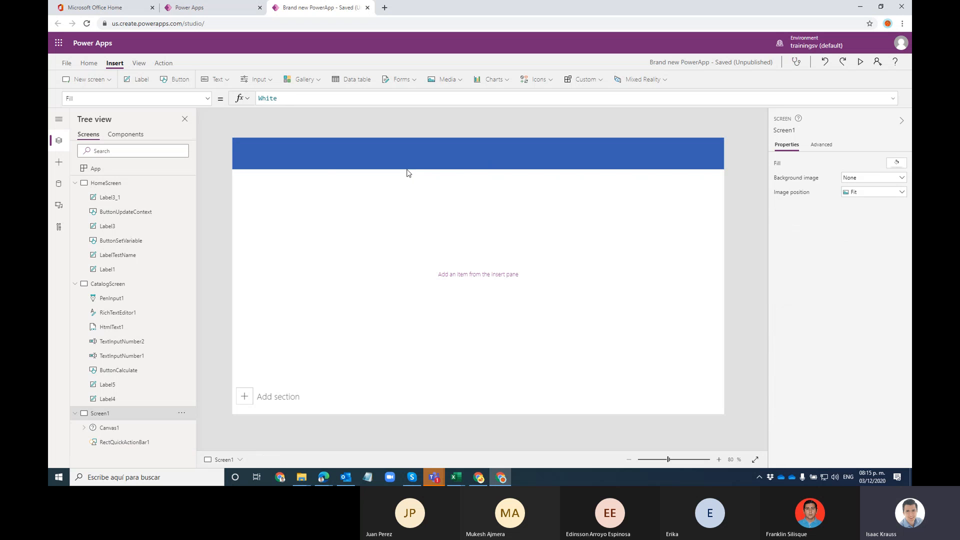
pyautogui.click(410, 159)
pyautogui.press('Delete')
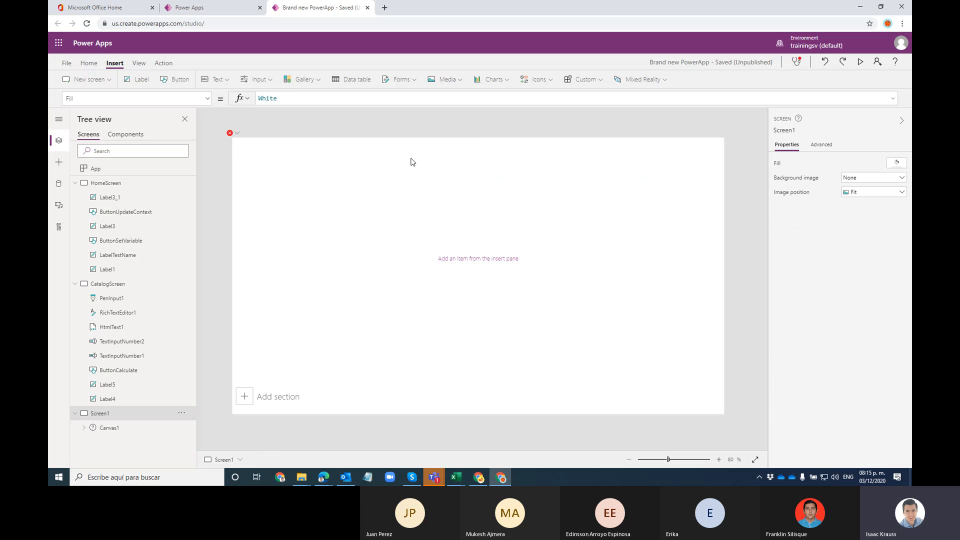
pyautogui.click(238, 144)
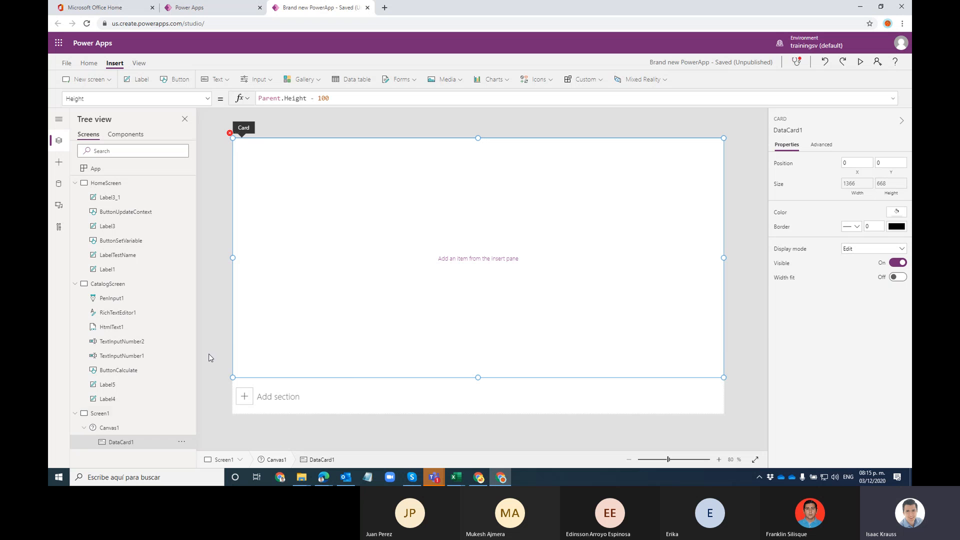
pyautogui.click(106, 428)
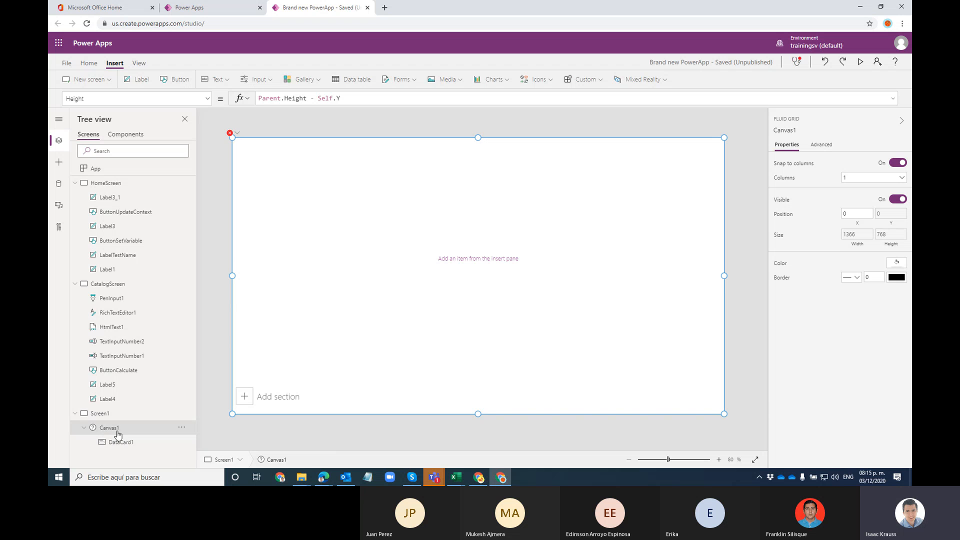
# Step: Add a second section, DataCard2, below DataCard1 and drag it taller
pyautogui.click(266, 399)
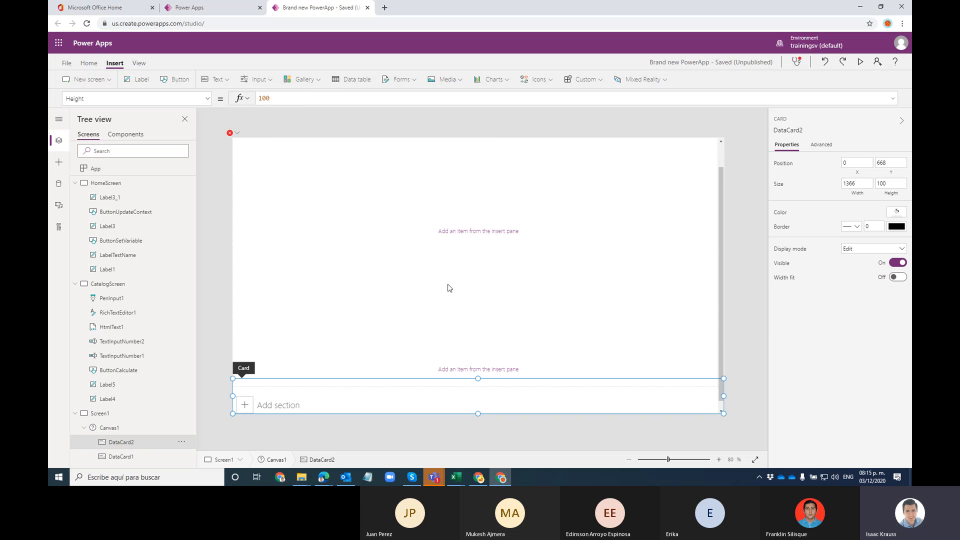
pyautogui.scroll(-1, 400, 304)
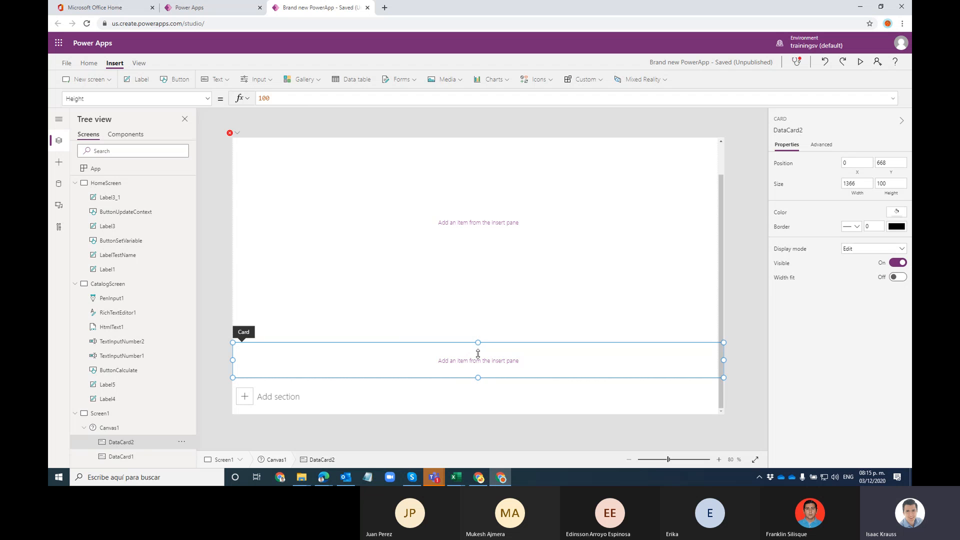
pyautogui.moveTo(476, 378); pyautogui.dragTo(473, 440)
pyautogui.click(482, 305)
pyautogui.moveTo(477, 338); pyautogui.dragTo(494, 189)
pyautogui.click(510, 272)
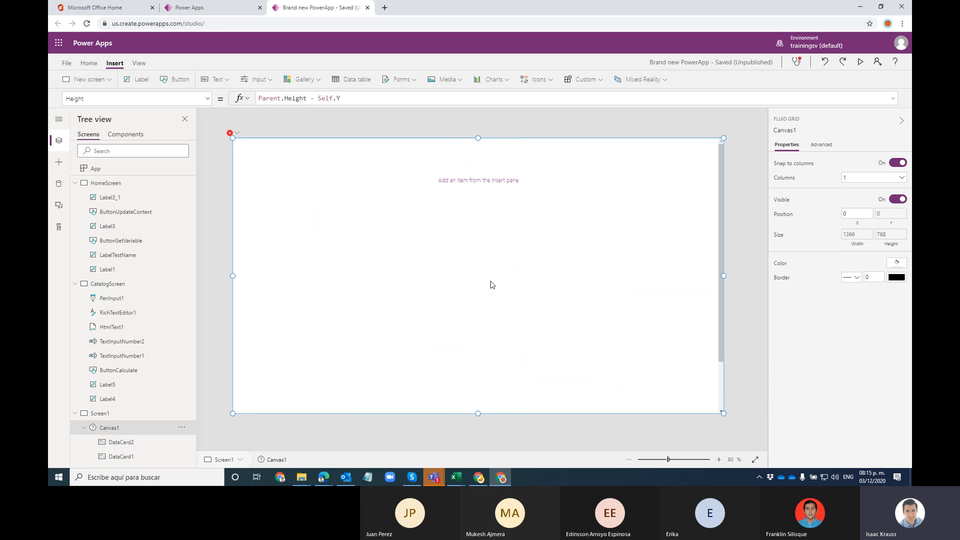
pyautogui.click(122, 441)
pyautogui.click(446, 299)
pyautogui.click(125, 442)
# Step: Compare the card heights, then stretch DataCard1 to height 453
pyautogui.click(125, 455)
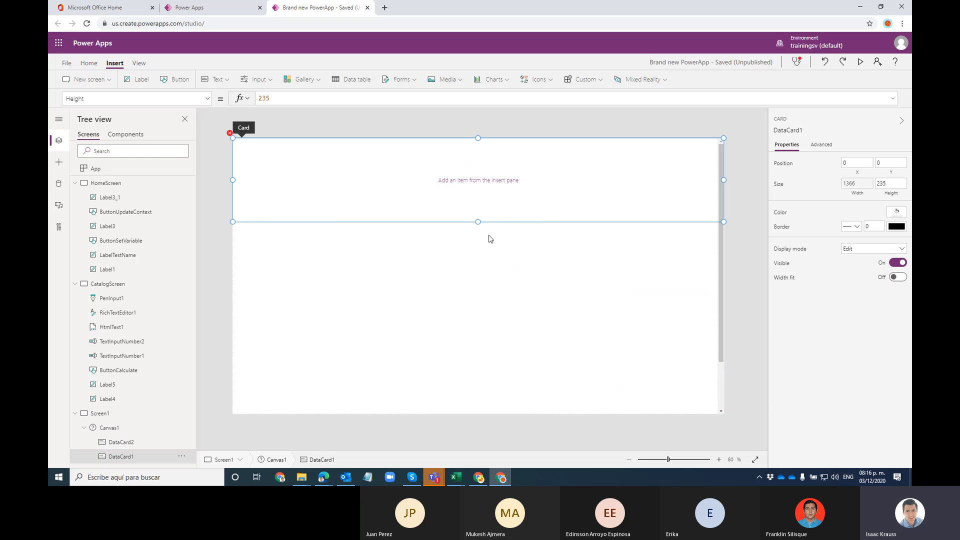
pyautogui.click(136, 442)
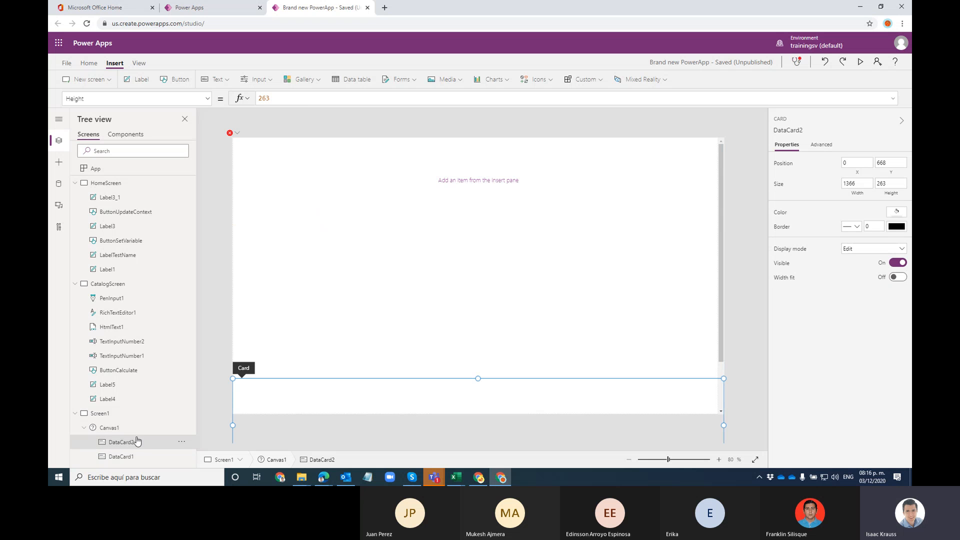
pyautogui.moveTo(476, 377); pyautogui.dragTo(510, 269)
pyautogui.scroll(-4, 521, 267)
pyautogui.scroll(4, 521, 267)
pyautogui.click(503, 258)
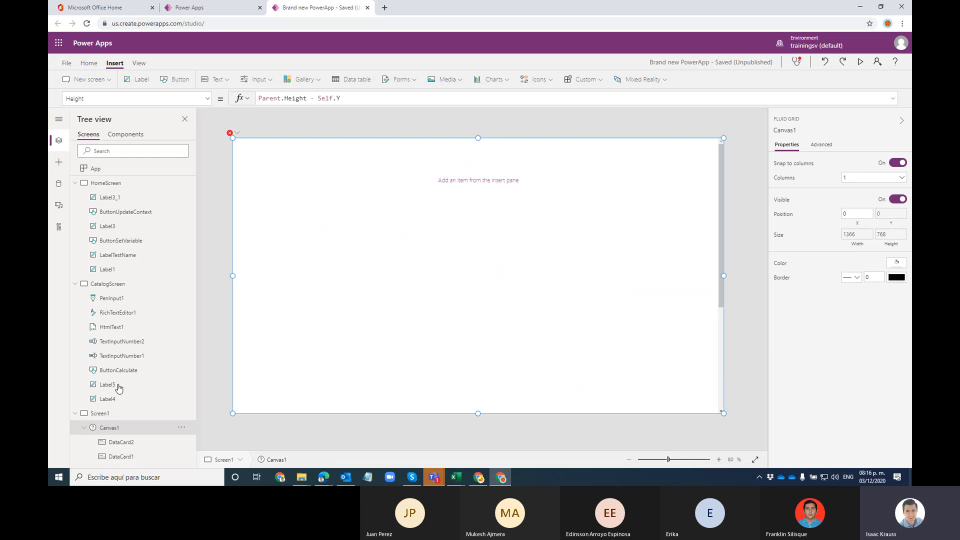
pyautogui.click(121, 456)
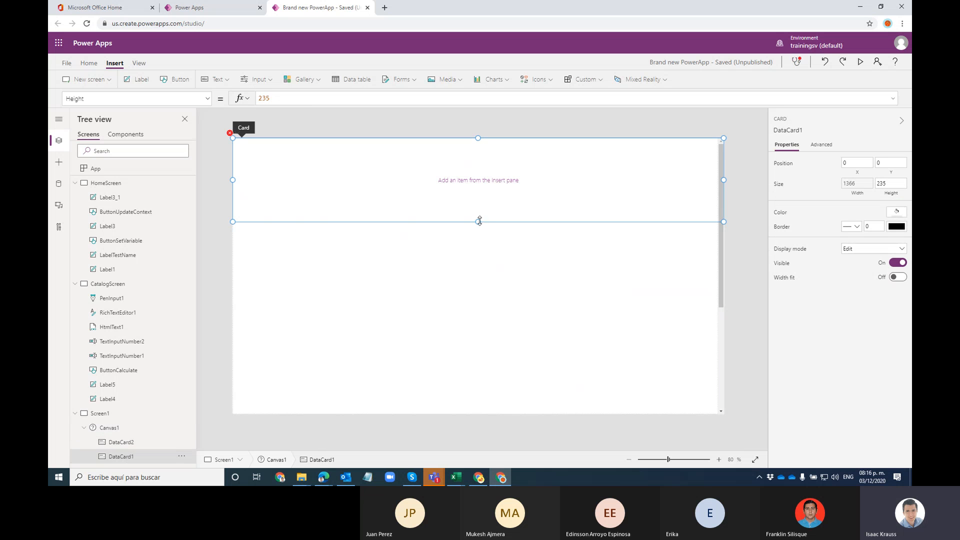
pyautogui.moveTo(479, 221); pyautogui.dragTo(474, 300)
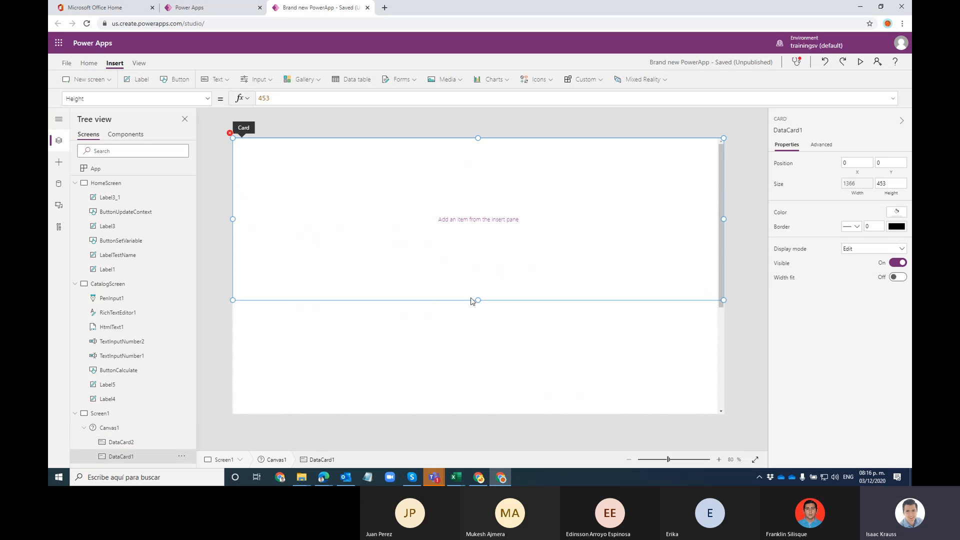
# Step: Fix Canvas1's erroring Y property by setting its formula to 0
pyautogui.click(117, 426)
pyautogui.click(237, 132)
pyautogui.click(260, 144)
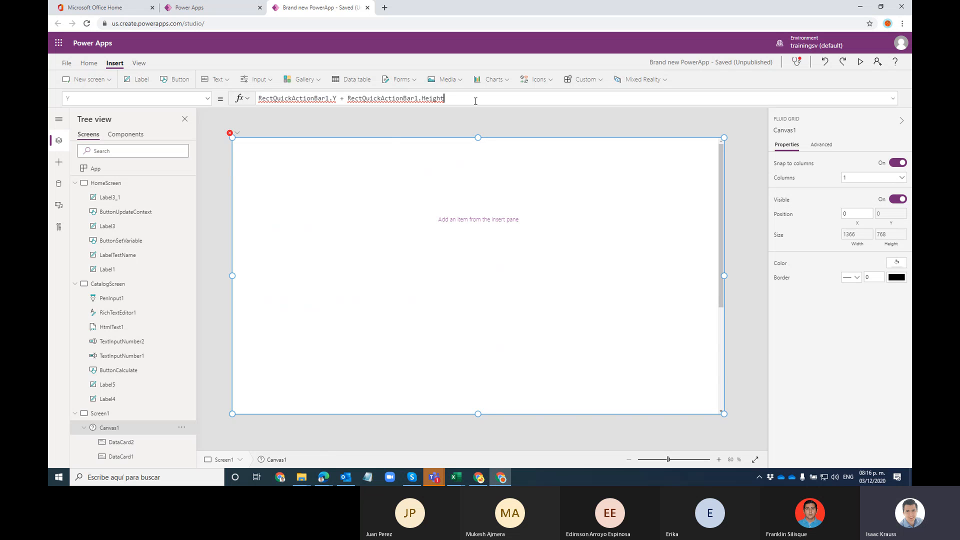
pyautogui.hotkey('ctrl', 'a')
pyautogui.write('0')
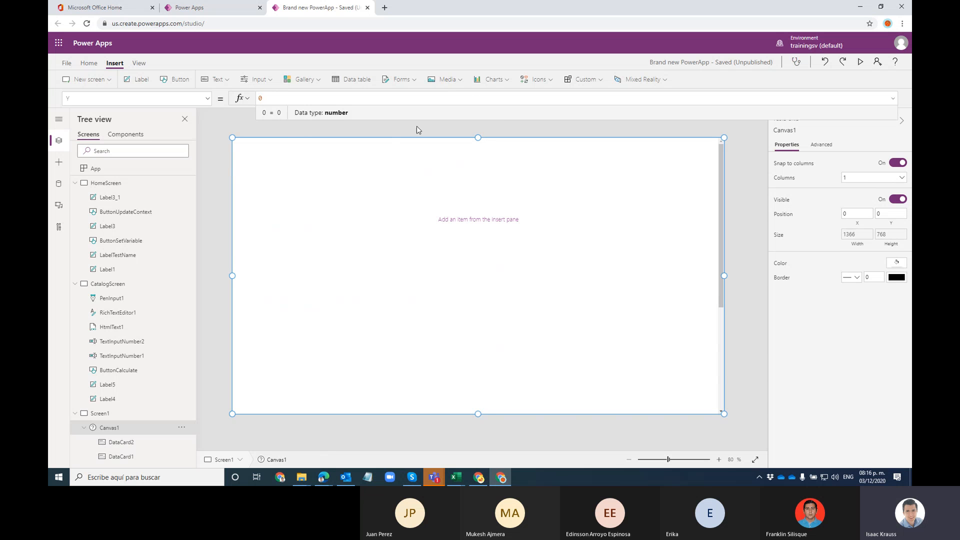
pyautogui.click(212, 248)
# Step: Check the heights of DataCard1 and DataCard2 by selecting each in turn
pyautogui.click(142, 442)
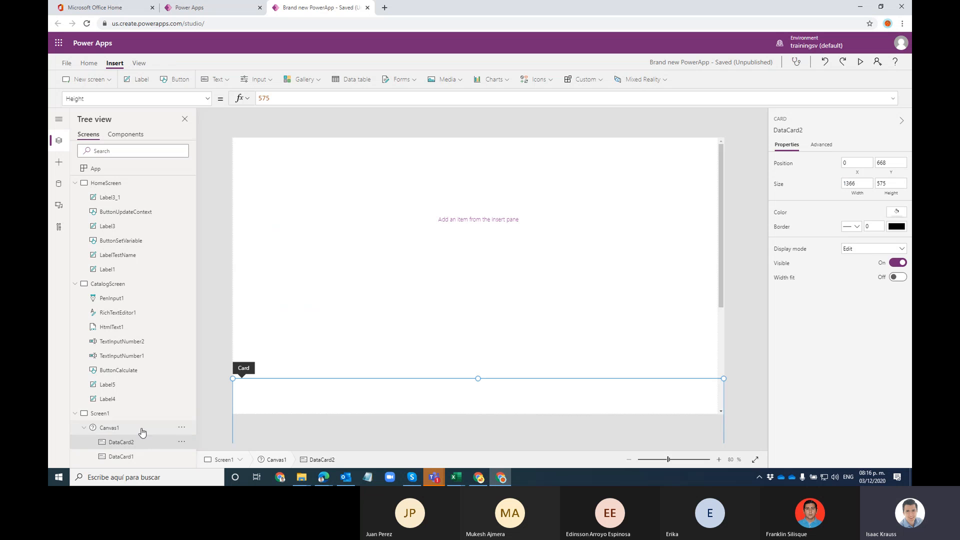
pyautogui.click(125, 461)
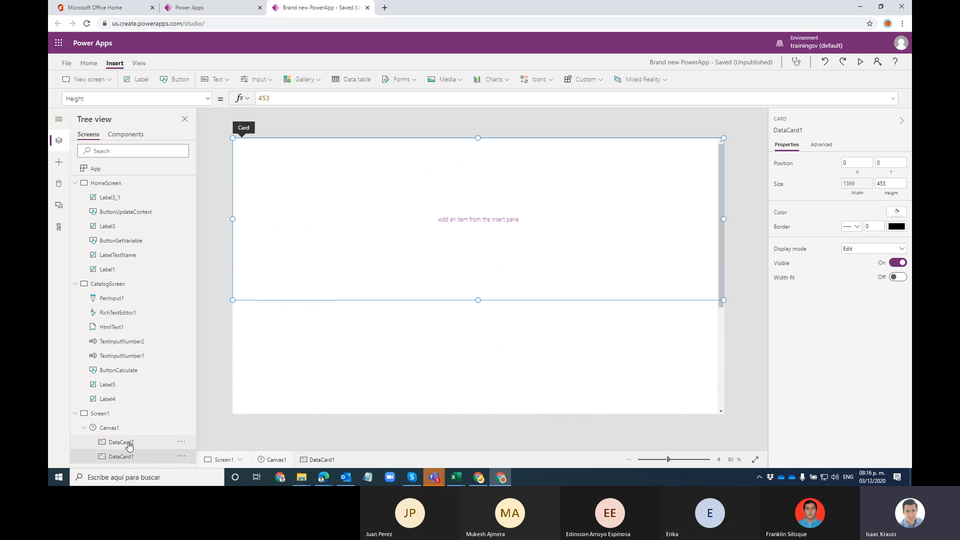
pyautogui.click(127, 443)
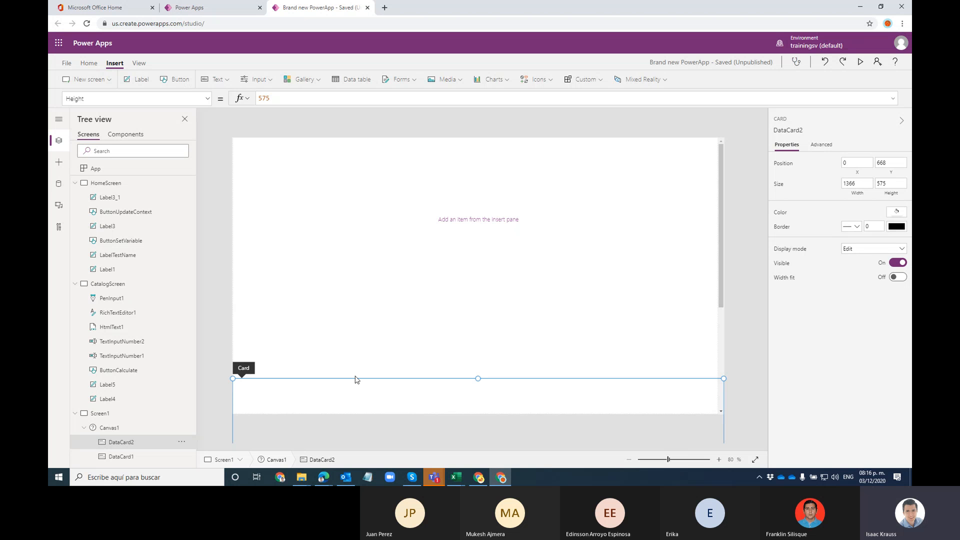
pyautogui.click(120, 456)
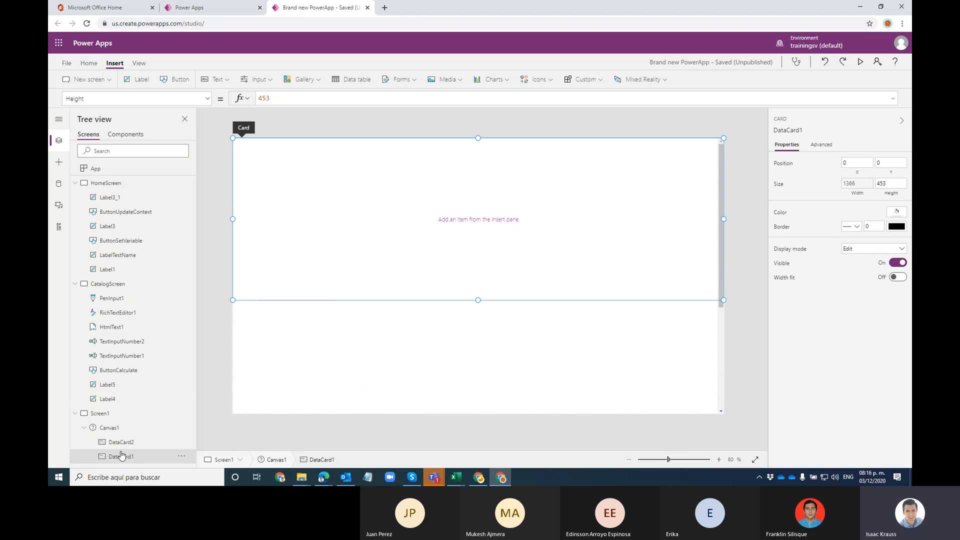
pyautogui.click(132, 442)
pyautogui.click(129, 456)
pyautogui.click(165, 444)
# Step: Shrink the top card, DataCard1, to height 220
pyautogui.click(182, 441)
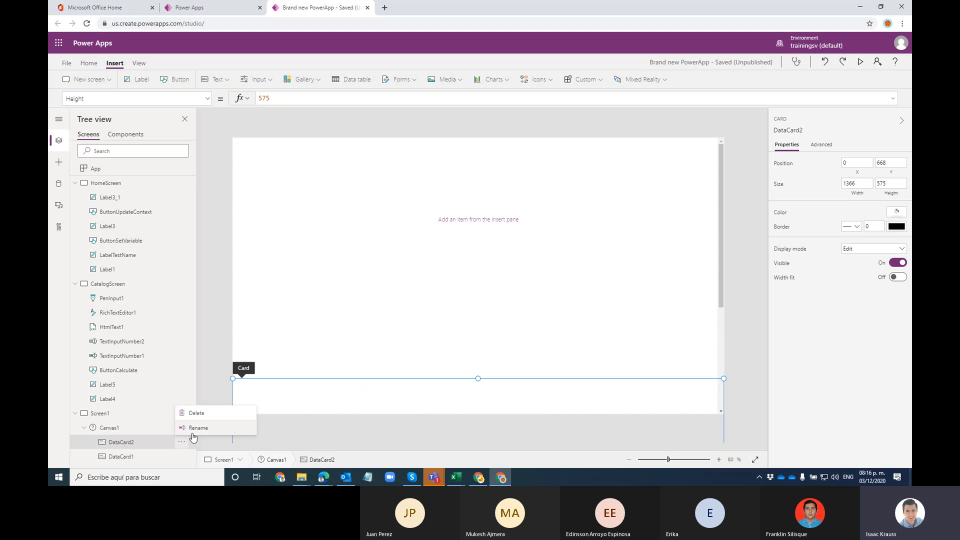
pyautogui.click(306, 282)
pyautogui.moveTo(480, 302); pyautogui.dragTo(480, 216)
pyautogui.click(343, 255)
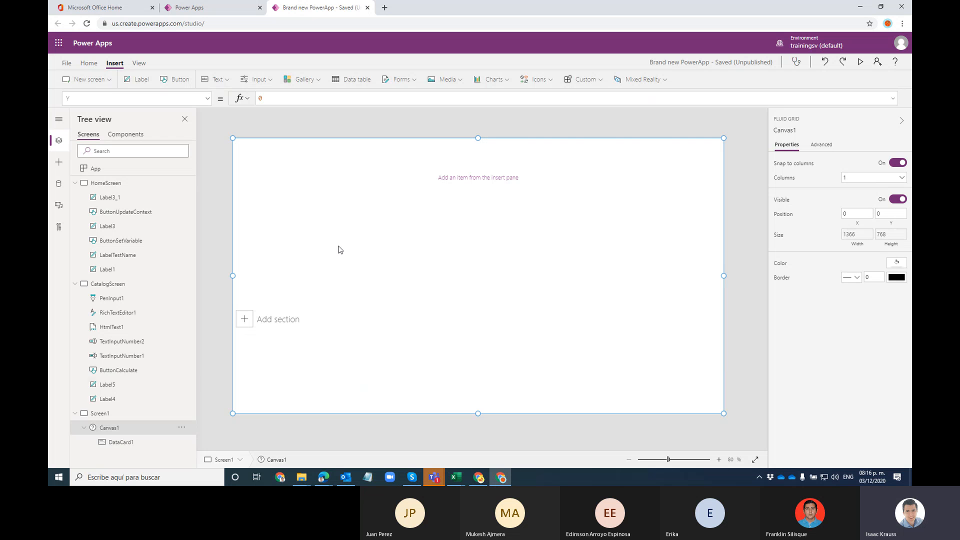
pyautogui.click(118, 440)
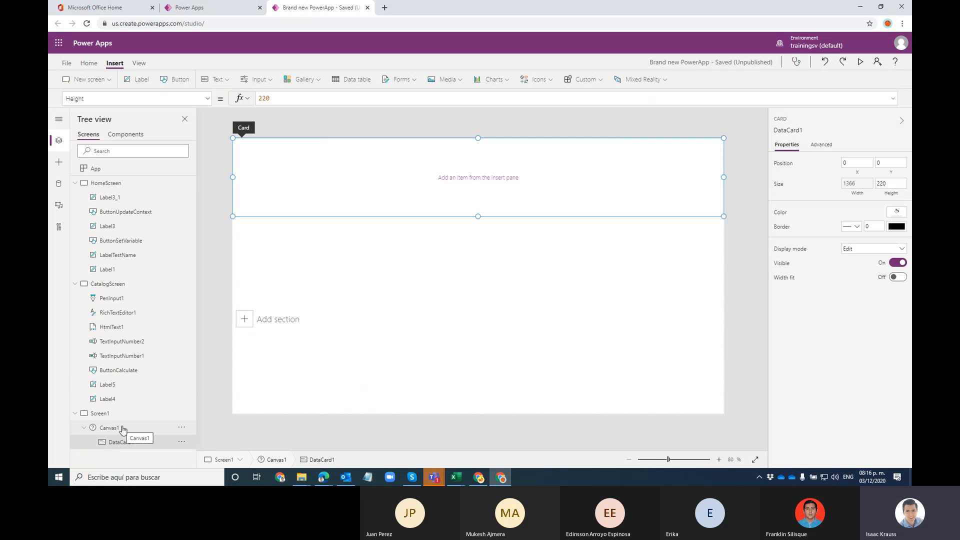
pyautogui.click(294, 335)
# Step: Add another card section and stretch it to height 175
pyautogui.click(289, 321)
pyautogui.click(361, 187)
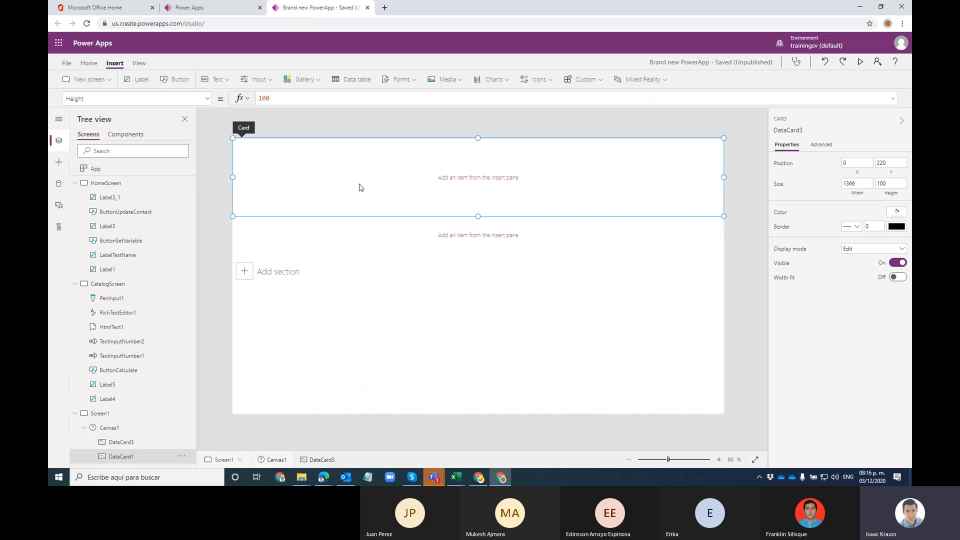
pyautogui.click(355, 238)
pyautogui.moveTo(478, 252); pyautogui.dragTo(475, 281)
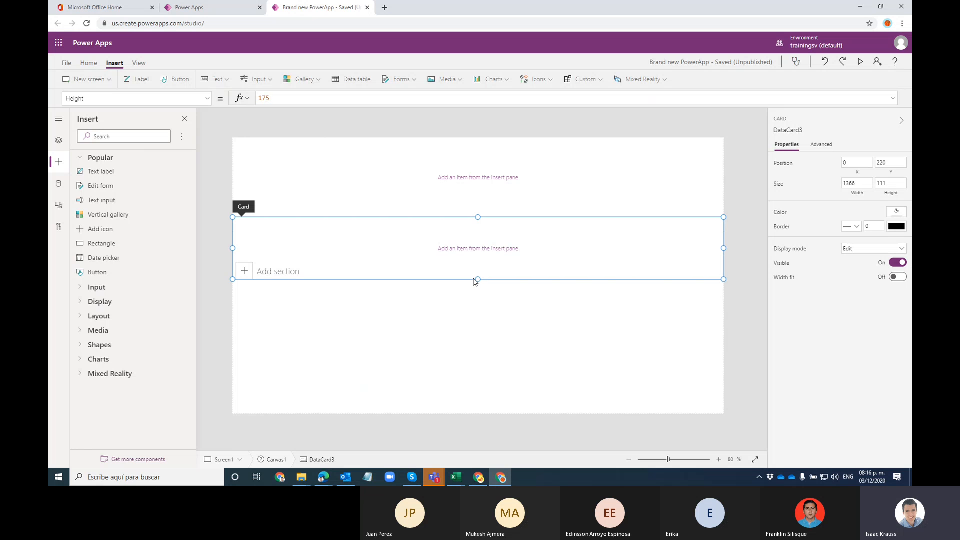
pyautogui.click(59, 142)
# Step: Shorten the second card, DataCard3, to 100 high
pyautogui.click(126, 427)
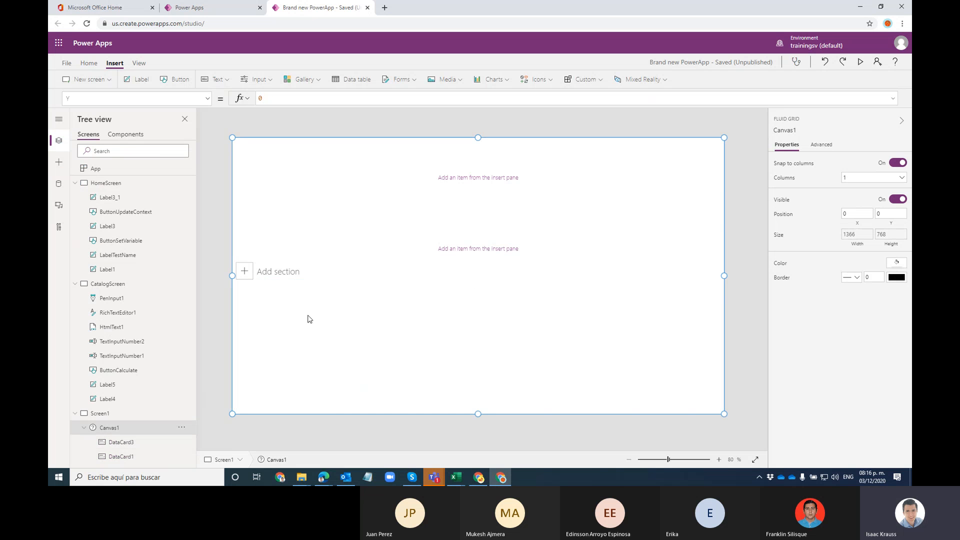
pyautogui.click(261, 276)
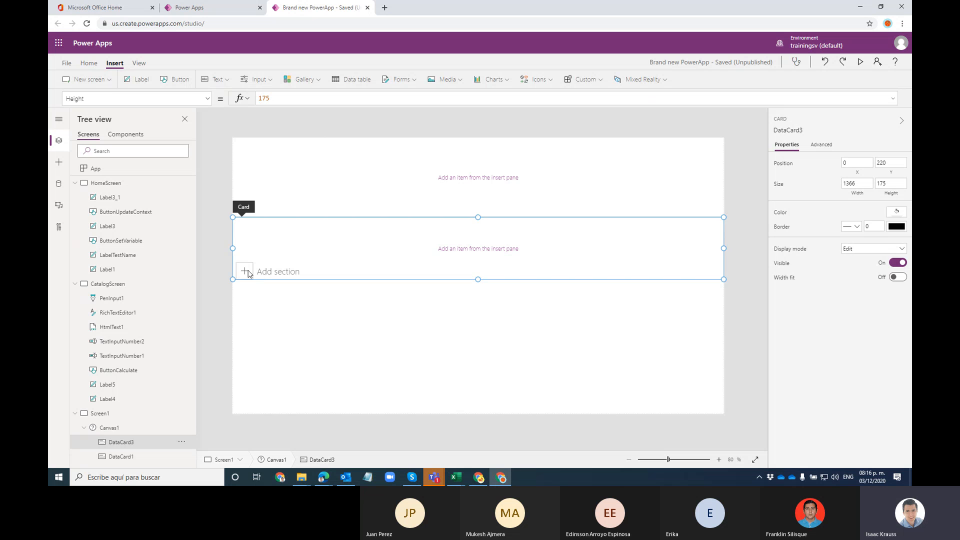
pyautogui.click(262, 309)
pyautogui.click(248, 275)
pyautogui.click(280, 282)
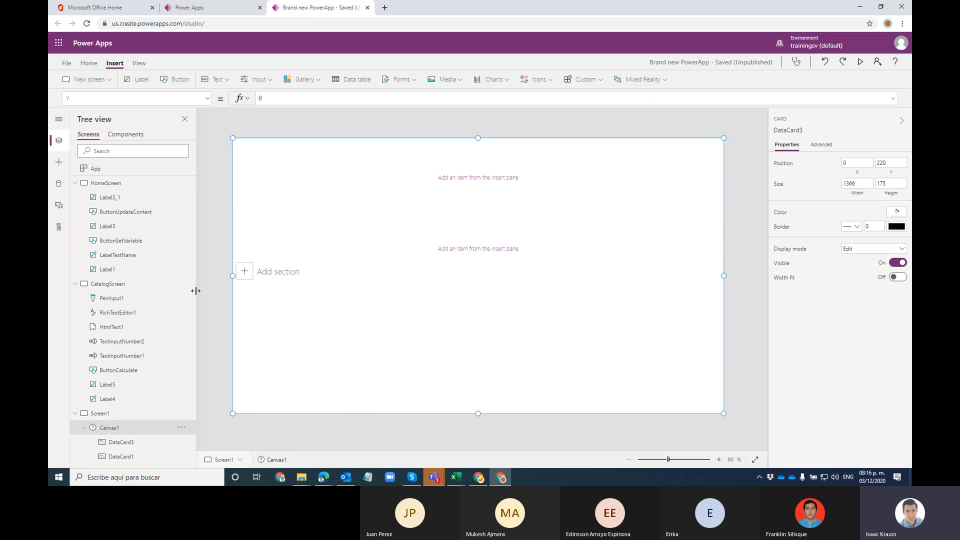
pyautogui.click(279, 277)
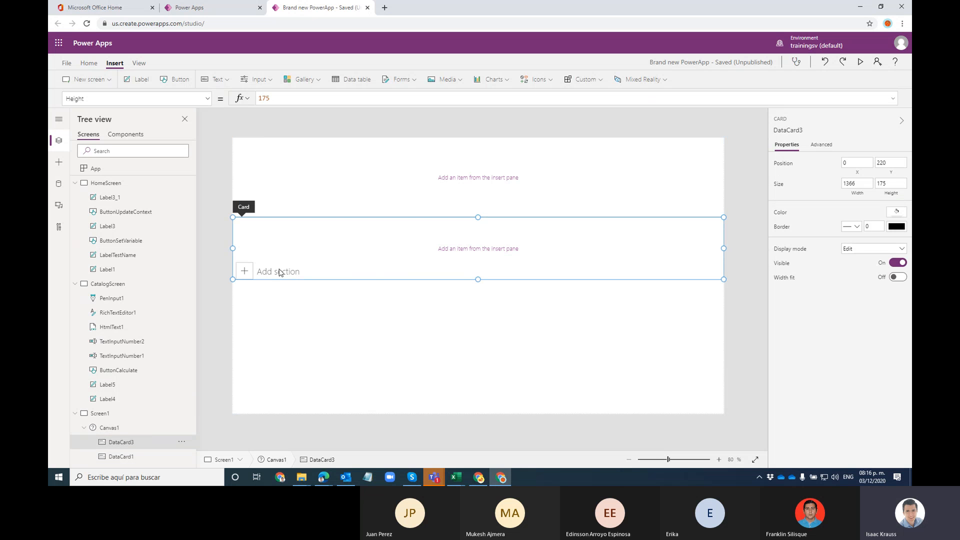
pyautogui.click(316, 334)
pyautogui.click(219, 333)
pyautogui.click(306, 309)
pyautogui.click(288, 276)
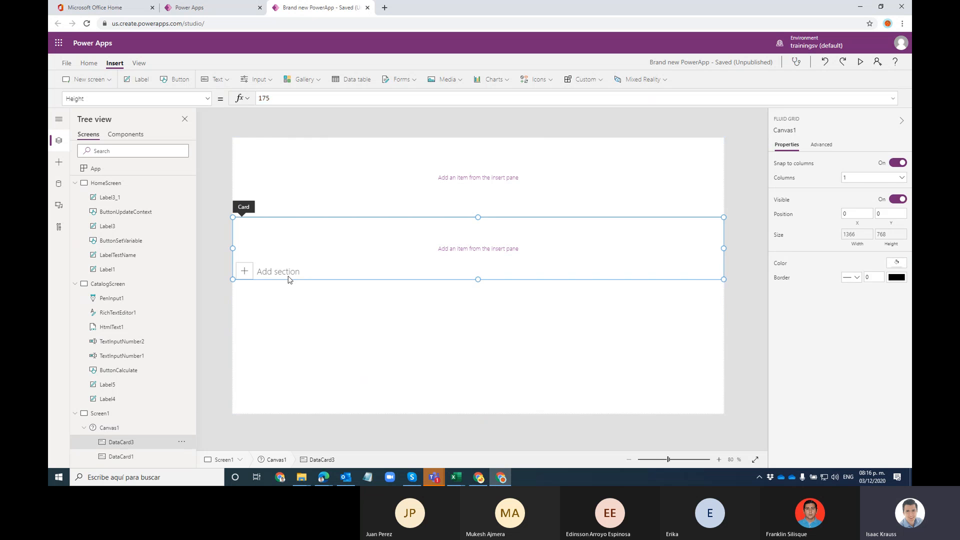
pyautogui.moveTo(478, 279); pyautogui.dragTo(448, 259)
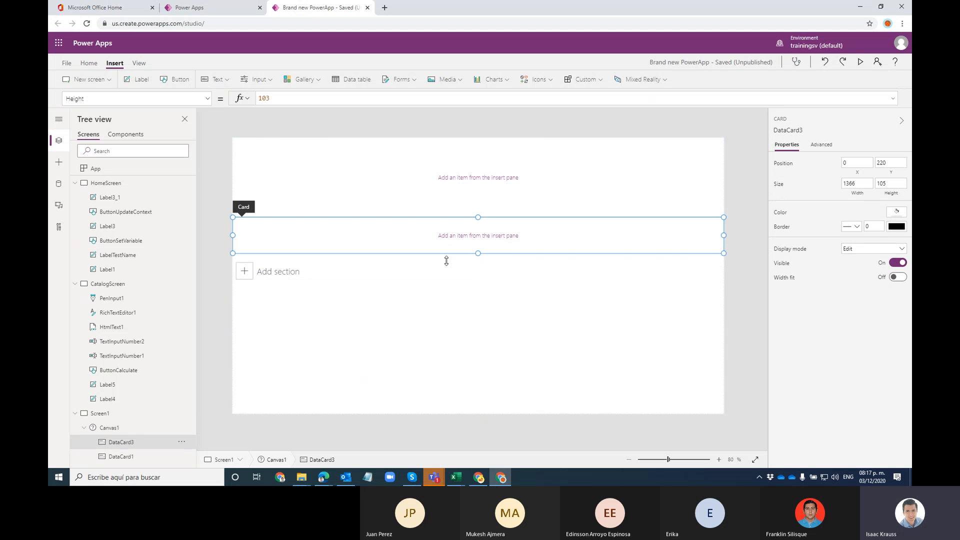
# Step: Add two more card sections, DataCard4 and DataCard5, beneath DataCard3
pyautogui.click(263, 272)
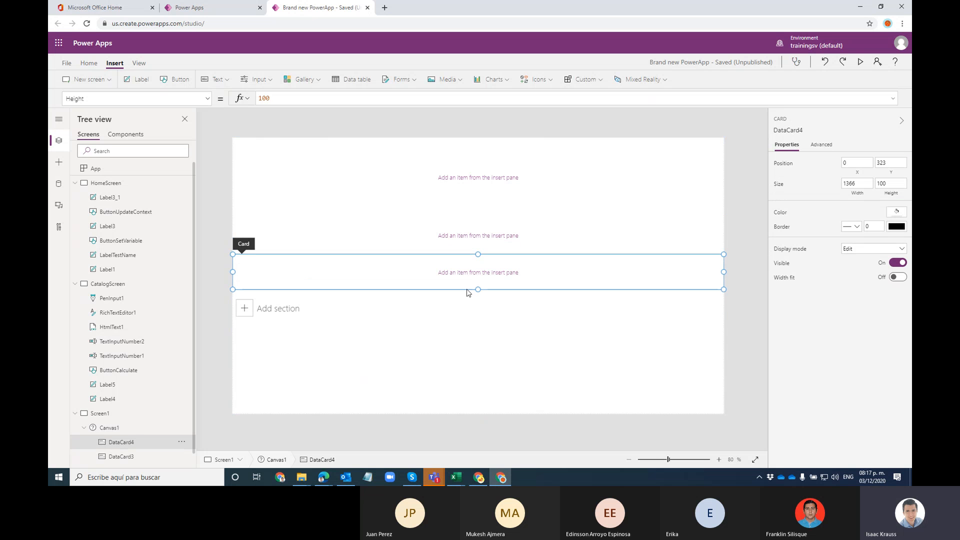
pyautogui.click(278, 309)
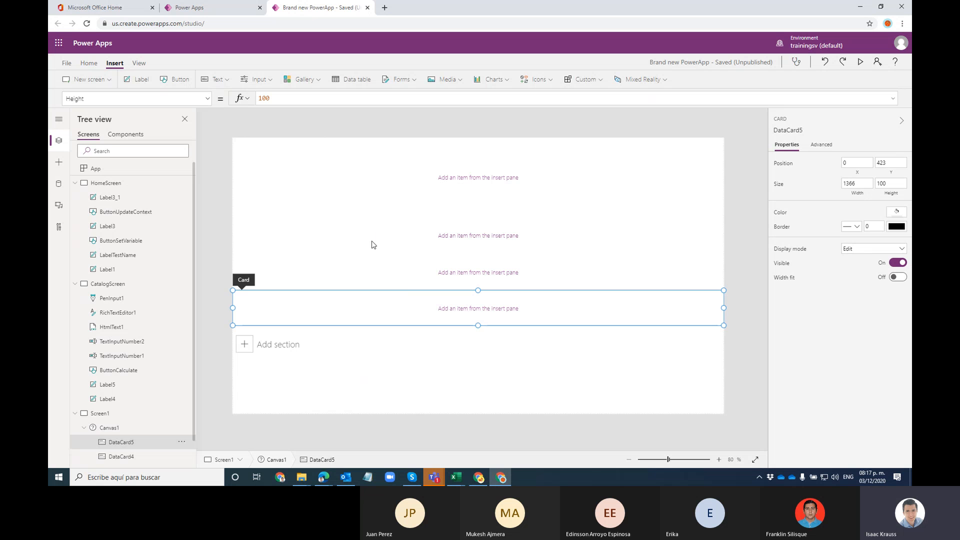
pyautogui.click(358, 273)
pyautogui.click(353, 222)
pyautogui.click(360, 178)
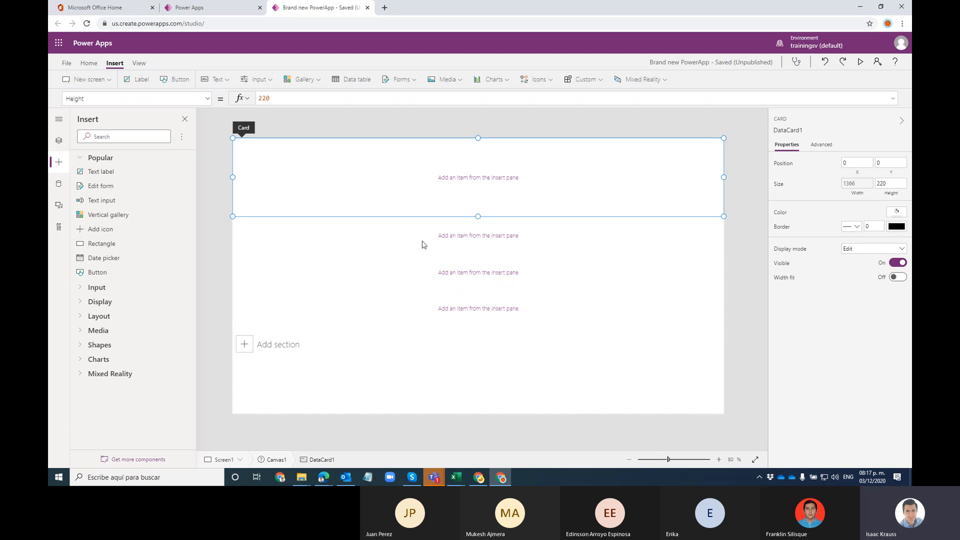
# Step: Review DataCard4, DataCard5 and DataCard1 in the tree, then switch to CatalogScreen
pyautogui.click(59, 140)
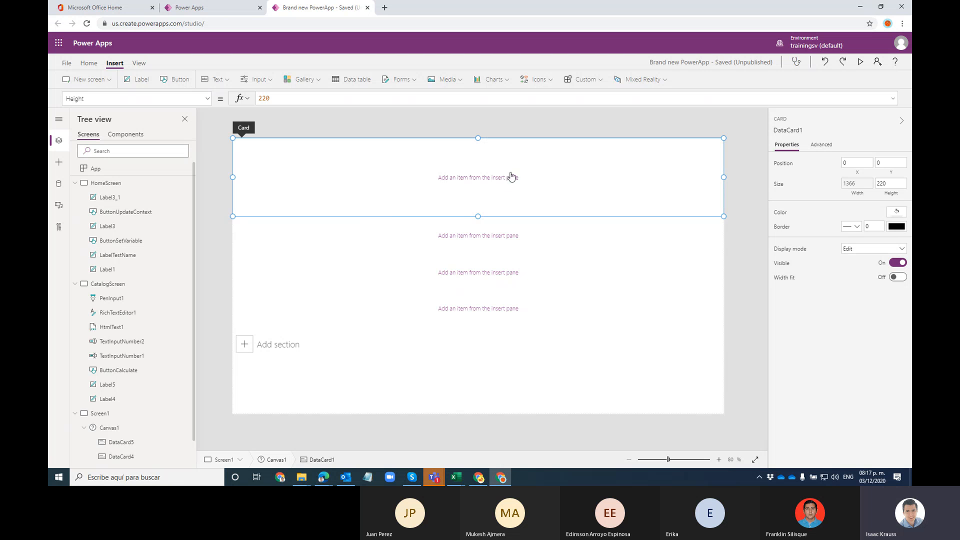
pyautogui.click(266, 240)
pyautogui.click(288, 280)
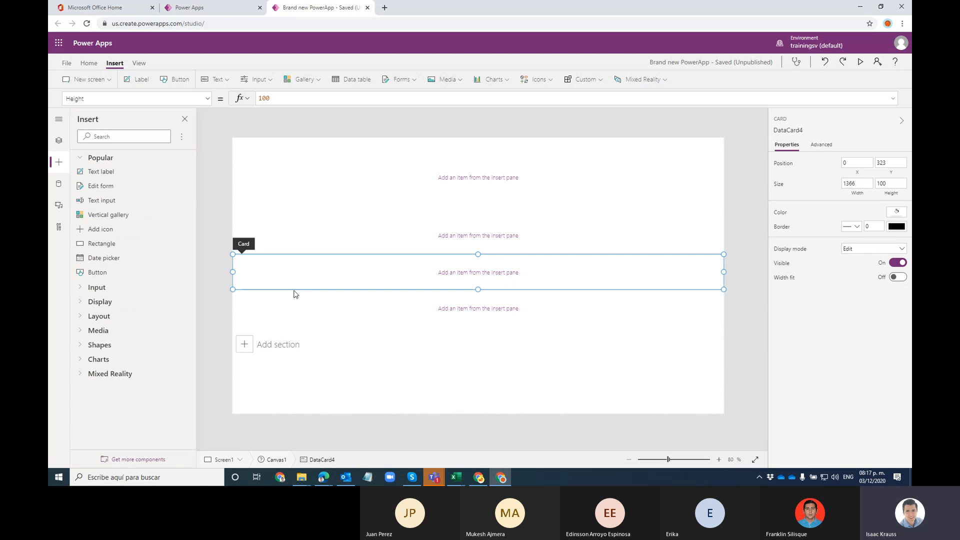
pyautogui.click(290, 315)
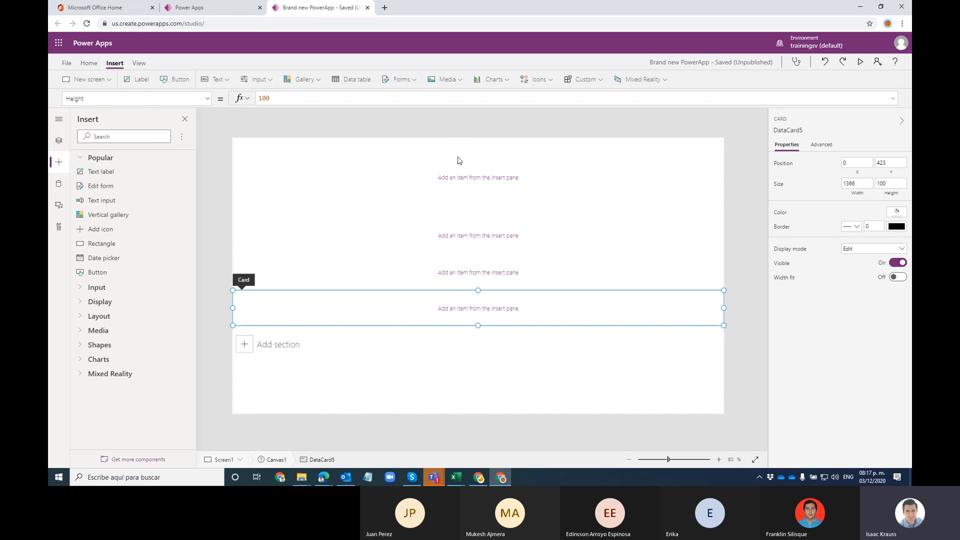
pyautogui.click(352, 275)
pyautogui.click(371, 234)
pyautogui.click(382, 189)
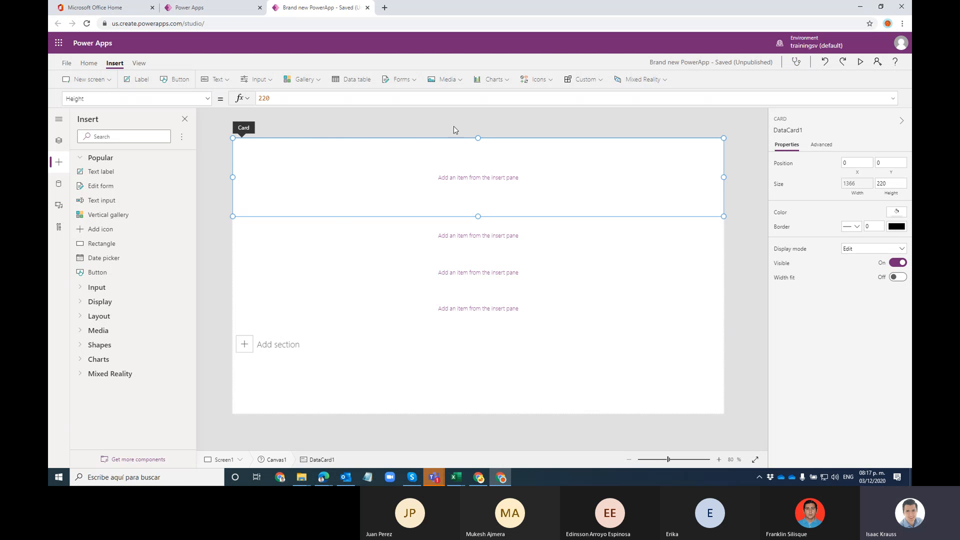
pyautogui.click(66, 144)
pyautogui.click(102, 288)
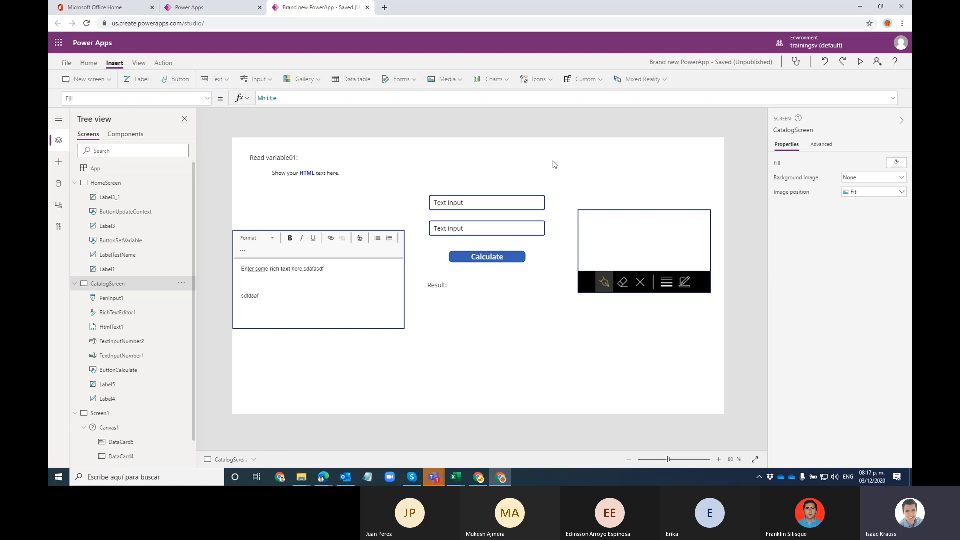
# Step: Duplicate the rich text editor and place the copy under the original
pyautogui.click(385, 274)
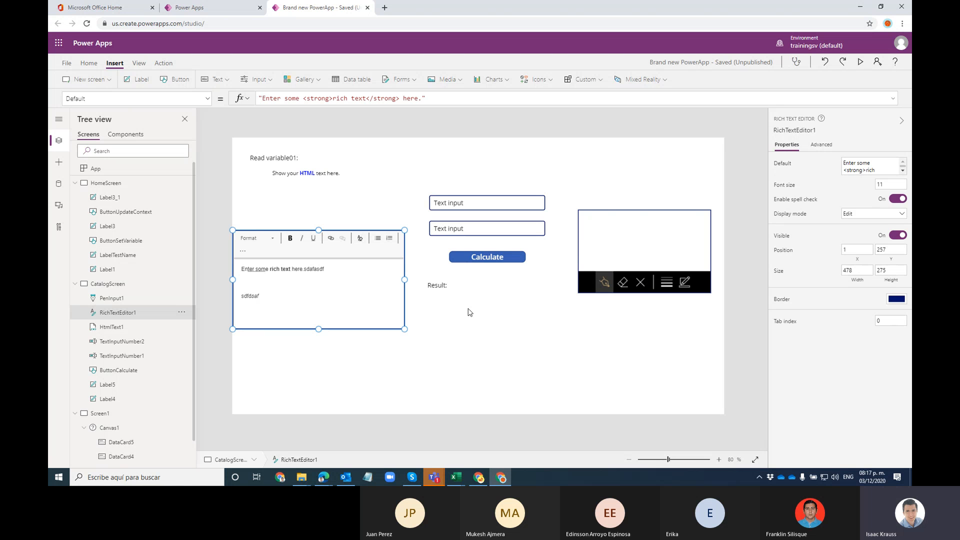
pyautogui.moveTo(403, 256); pyautogui.dragTo(404, 315)
pyautogui.hotkey('ctrl', 'c')
pyautogui.hotkey('ctrl', 'v')
pyautogui.click(547, 298)
# Step: Duplicate PenInput1 as PenInput1_1 and place it below at X 949, Y 538
pyautogui.click(635, 248)
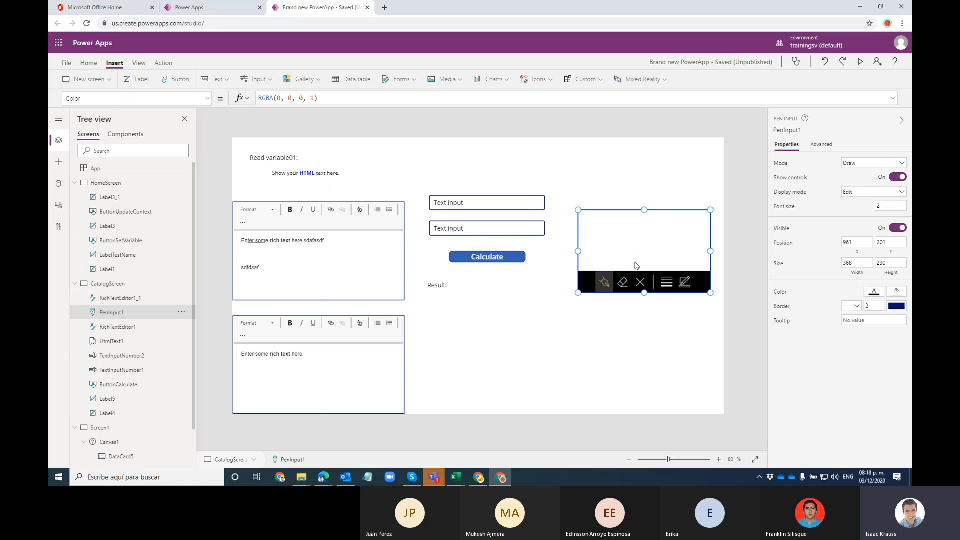
pyautogui.hotkey('ctrl', 'c')
pyautogui.hotkey('ctrl', 'v')
pyautogui.moveTo(623, 240); pyautogui.dragTo(615, 395)
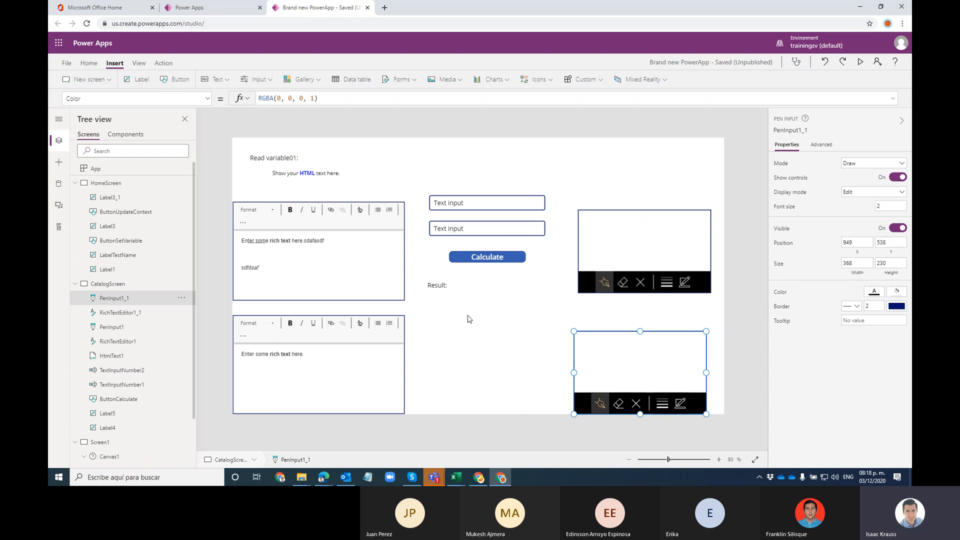
pyautogui.click(527, 271)
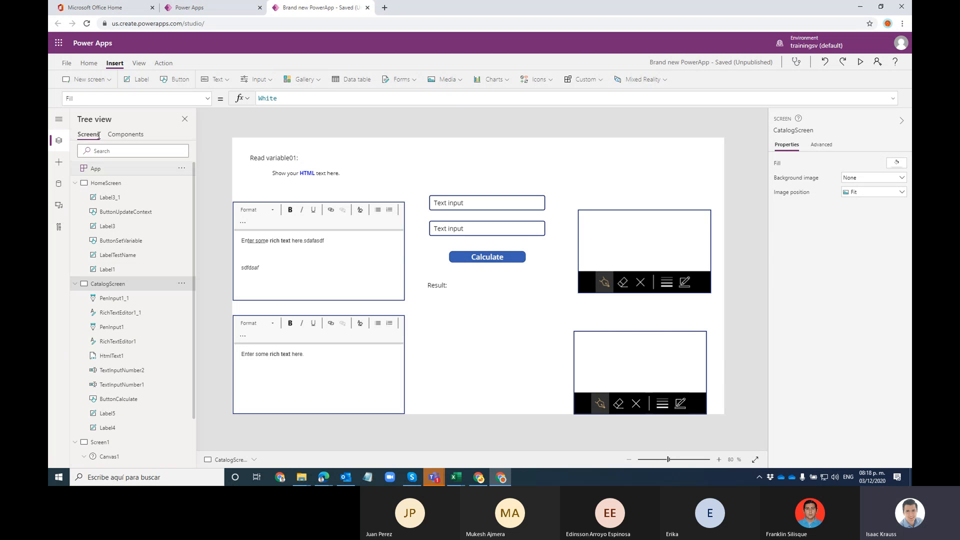
pyautogui.click(86, 79)
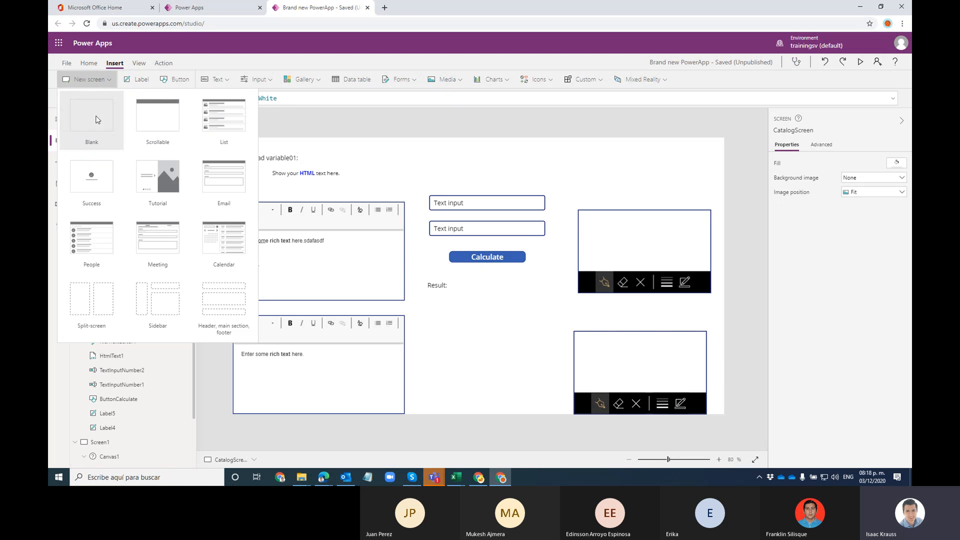
# Step: Add a blank Screen2 and insert a vertical gallery, Gallery1, on it
pyautogui.click(92, 121)
pyautogui.scroll(-3, 140, 290)
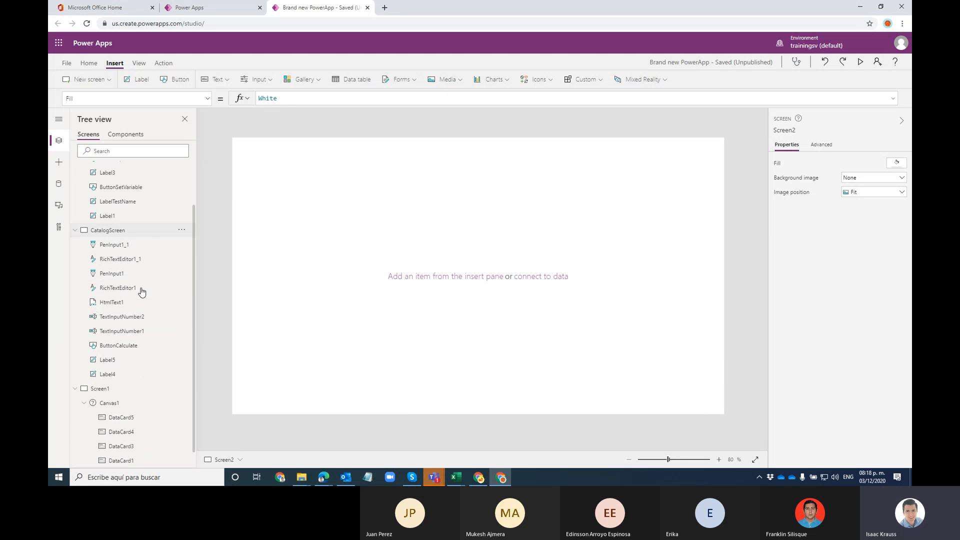
pyautogui.click(75, 370)
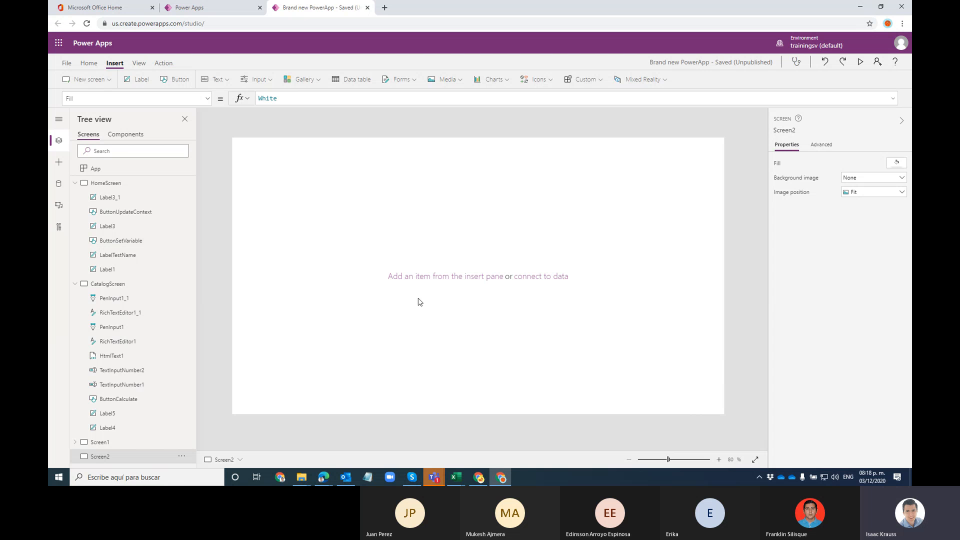
pyautogui.click(303, 79)
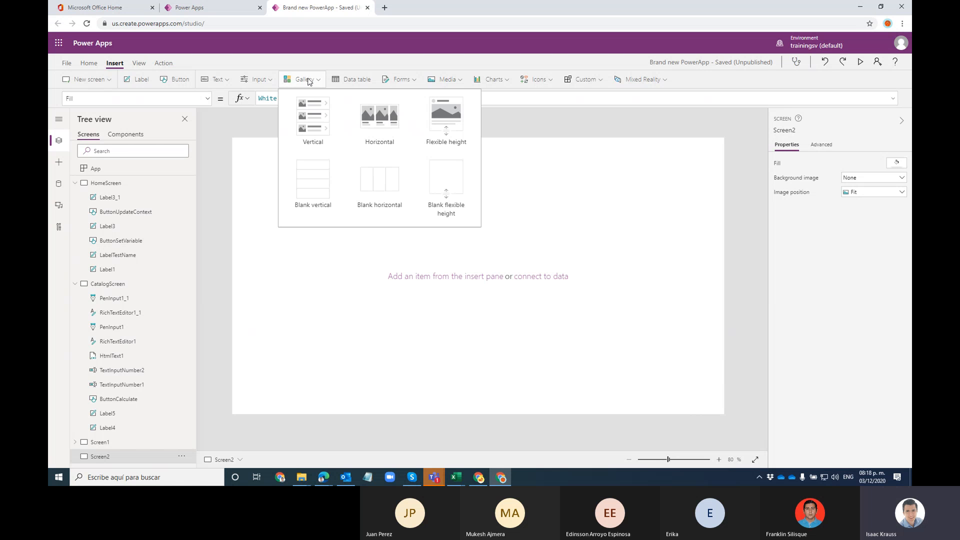
pyautogui.click(313, 134)
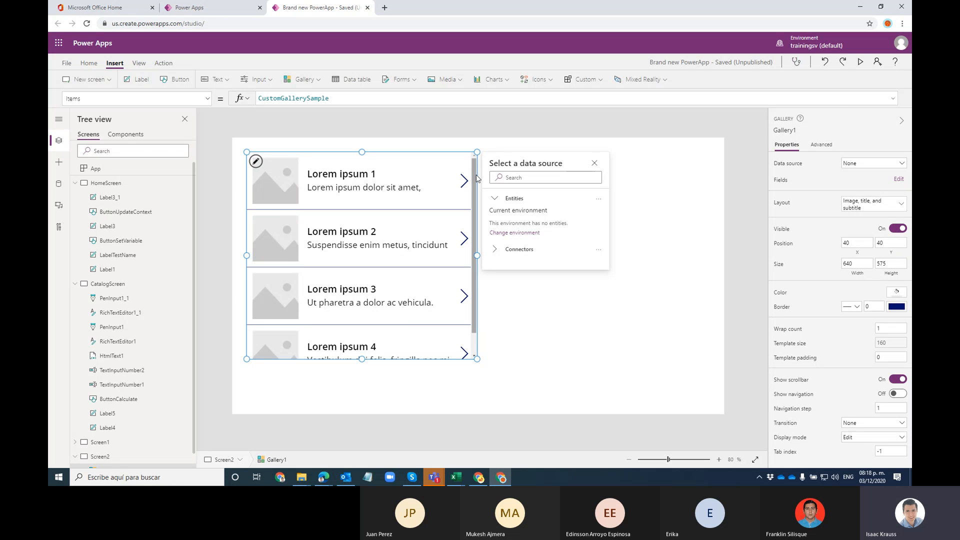
# Step: Reposition Gallery1 toward the centre of Screen2
pyautogui.moveTo(477, 173); pyautogui.dragTo(463, 157)
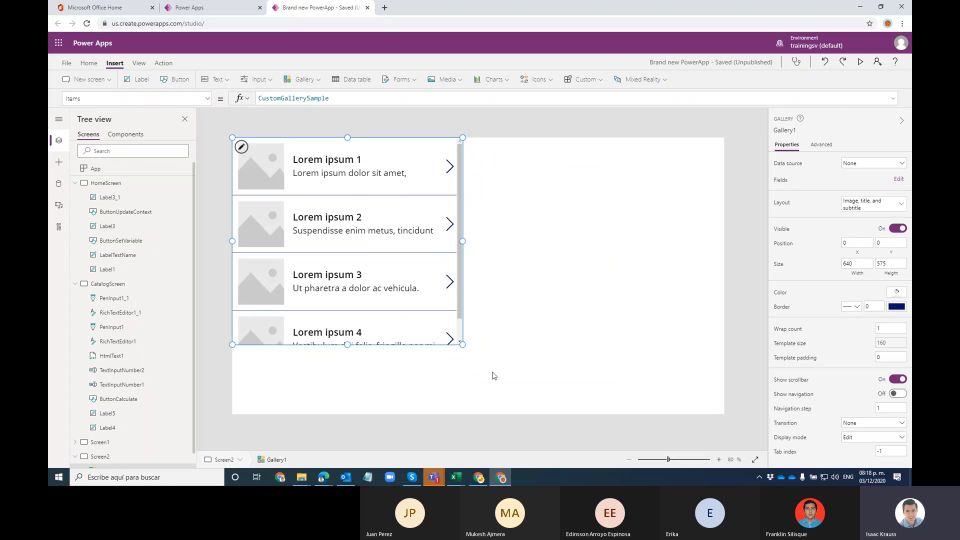
pyautogui.scroll(-1, 463, 302)
pyautogui.scroll(1, 466, 308)
pyautogui.scroll(-1, 463, 252)
pyautogui.scroll(1, 460, 247)
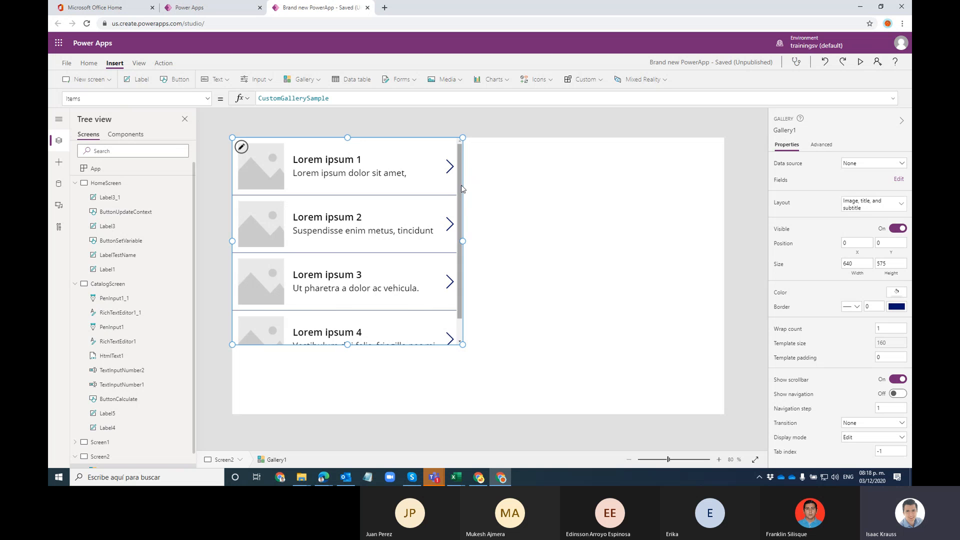
pyautogui.scroll(-1, 461, 250)
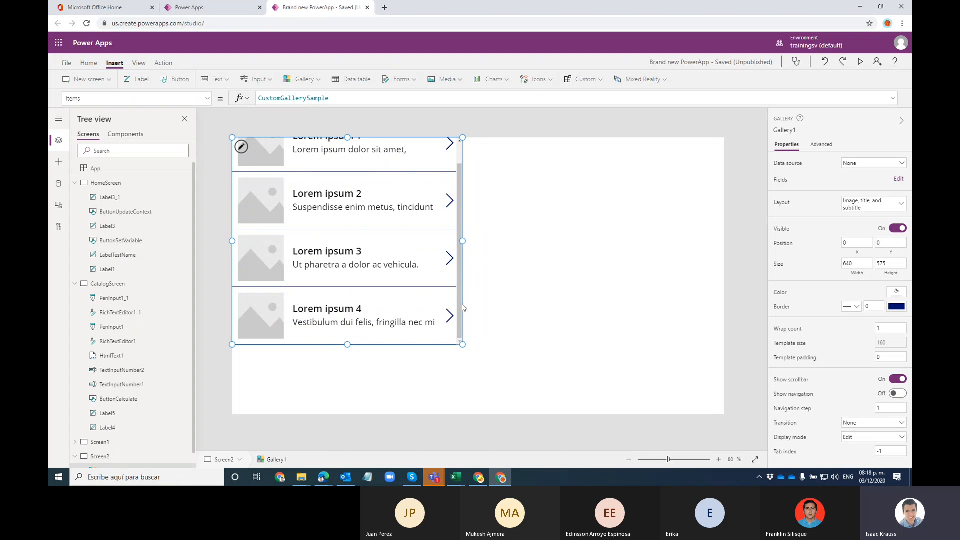
pyautogui.moveTo(462, 305); pyautogui.dragTo(674, 334)
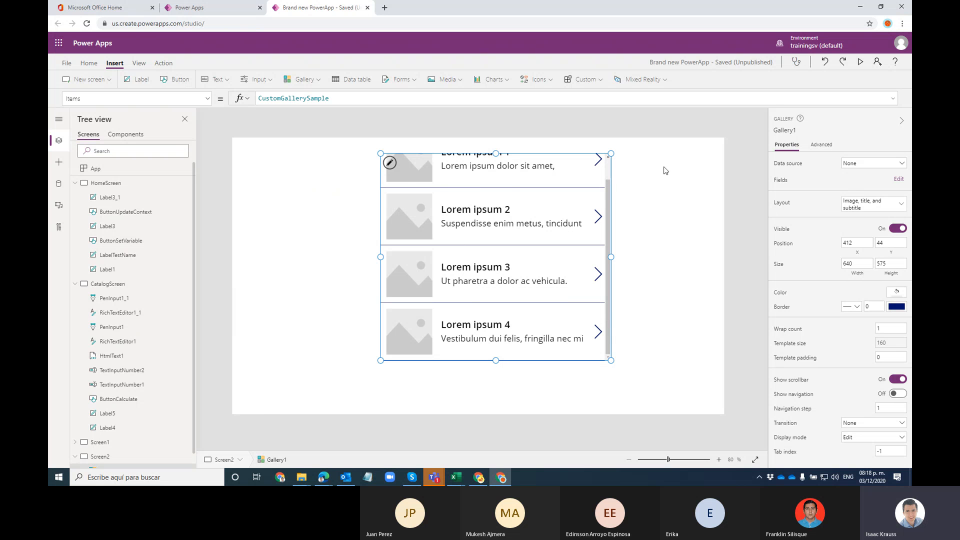
pyautogui.click(520, 122)
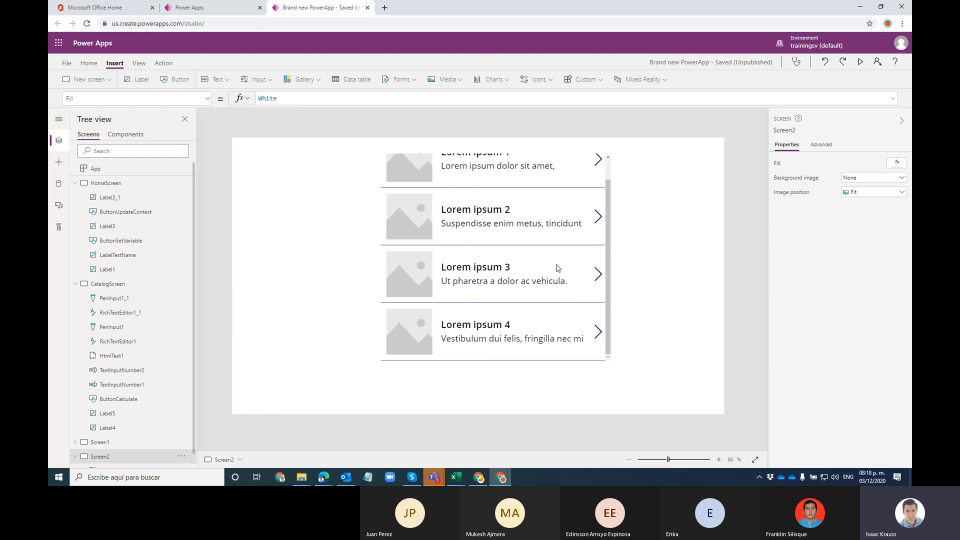
pyautogui.click(610, 250)
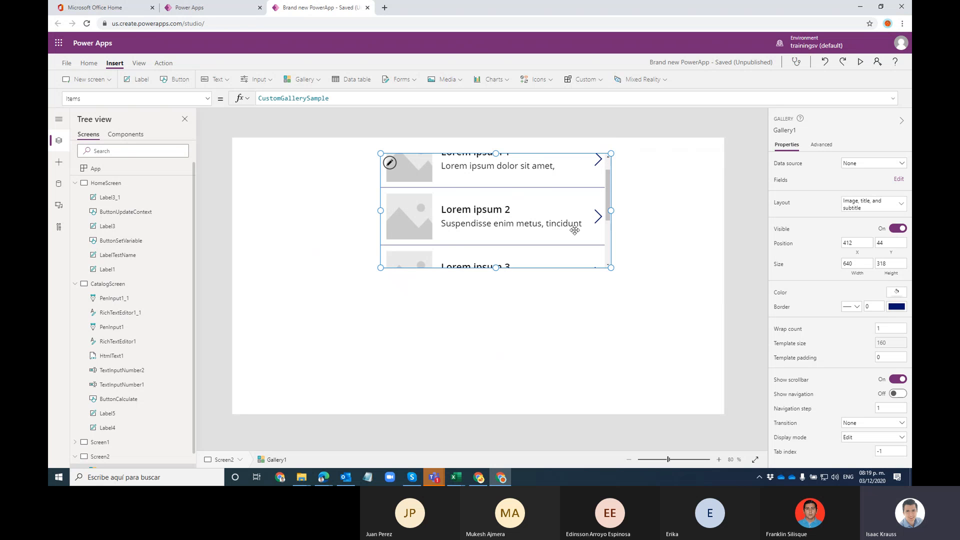
pyautogui.moveTo(609, 200); pyautogui.dragTo(577, 220)
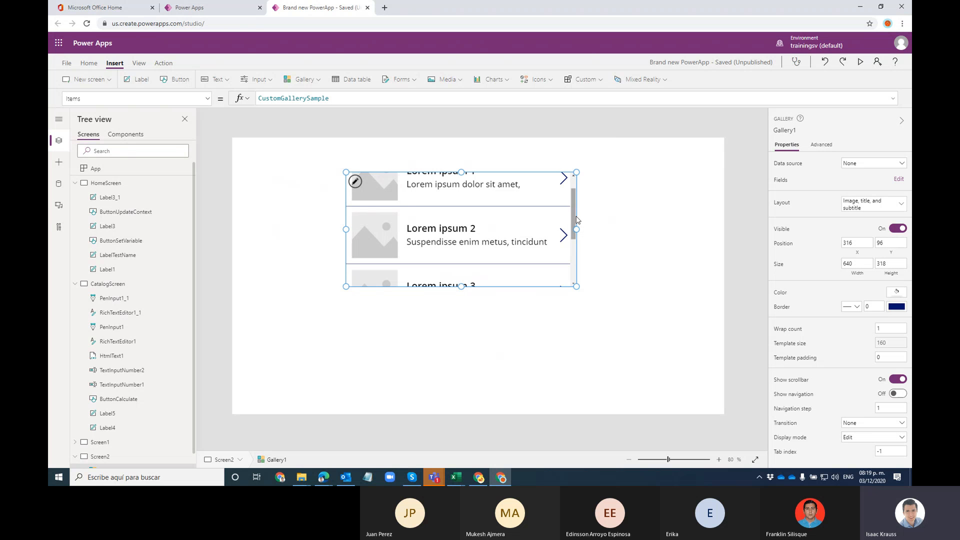
# Step: Copy Gallery1 and place the copy, Gallery1_1, directly below it
pyautogui.hotkey('ctrl', 'c')
pyautogui.hotkey('ctrl', 'v')
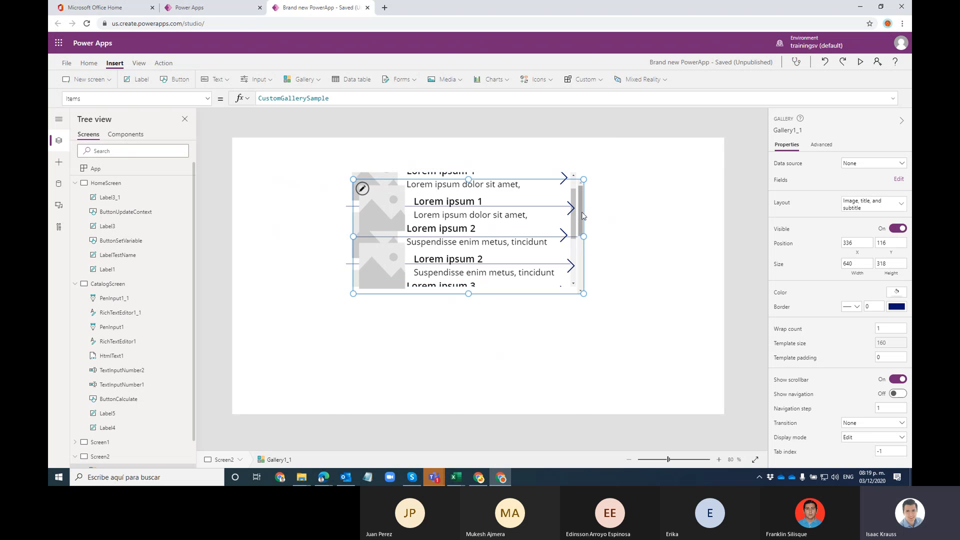
pyautogui.moveTo(583, 227); pyautogui.dragTo(582, 345)
pyautogui.click(663, 298)
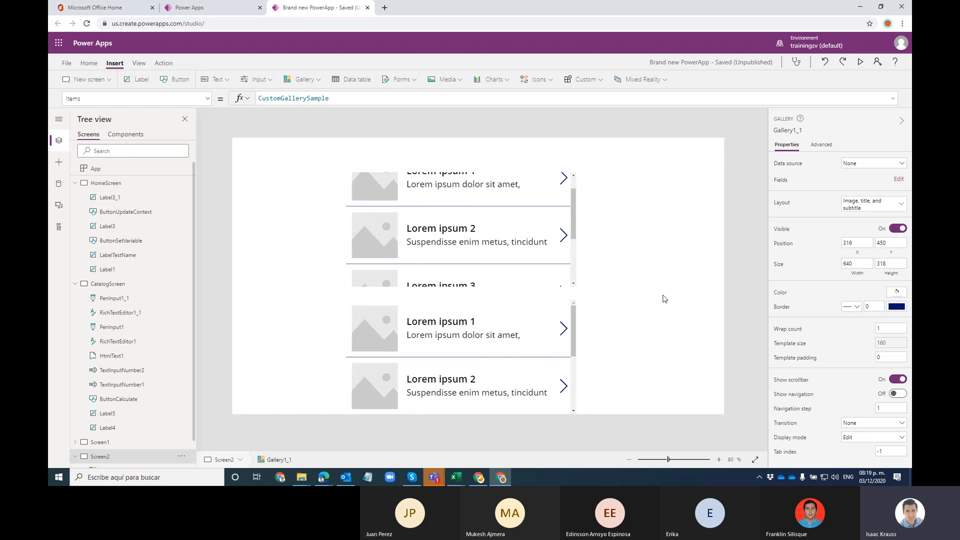
pyautogui.click(578, 210)
pyautogui.click(588, 274)
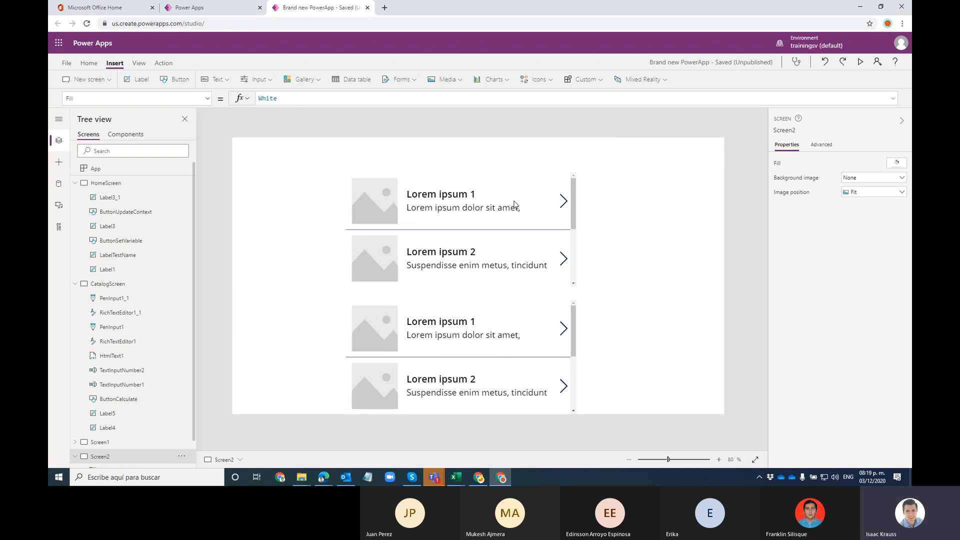
pyautogui.click(575, 213)
pyautogui.click(585, 242)
pyautogui.scroll(-2, 115, 396)
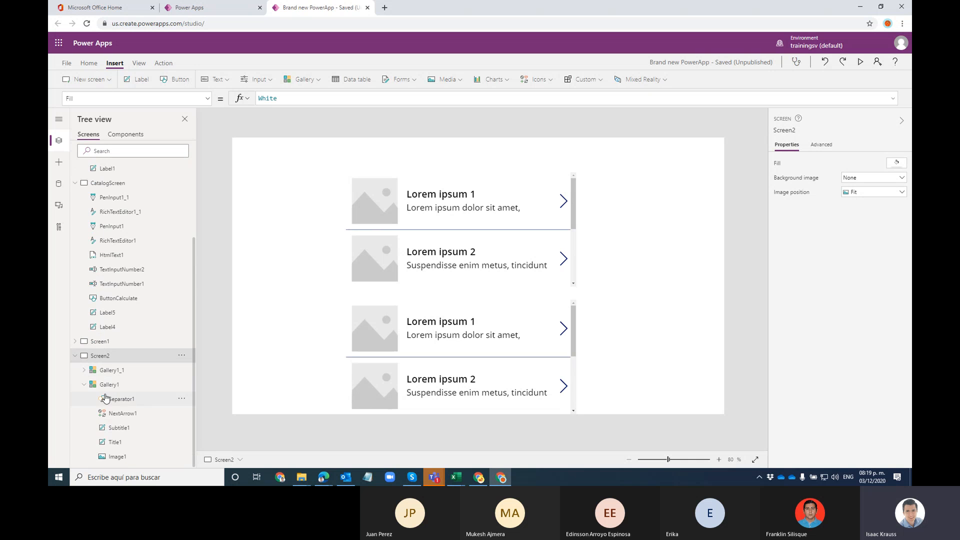
# Step: On Screen1, stretch the third card taller, undoing the first attempt
pyautogui.click(112, 348)
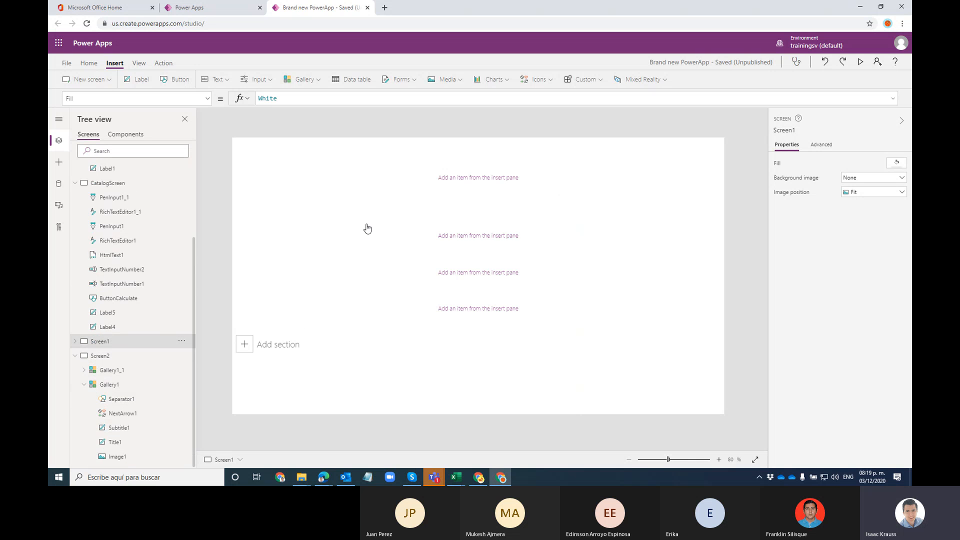
pyautogui.click(377, 201)
pyautogui.click(418, 250)
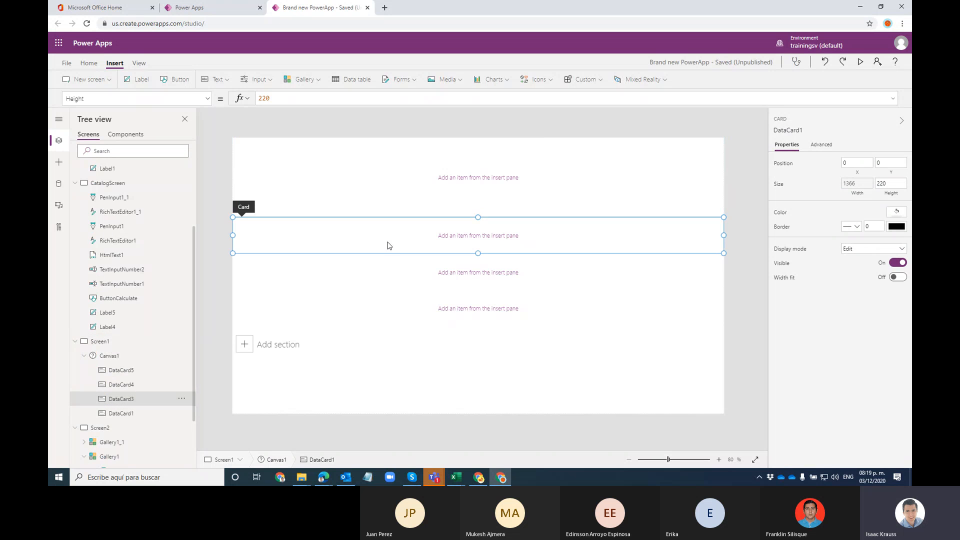
pyautogui.click(378, 280)
pyautogui.click(377, 300)
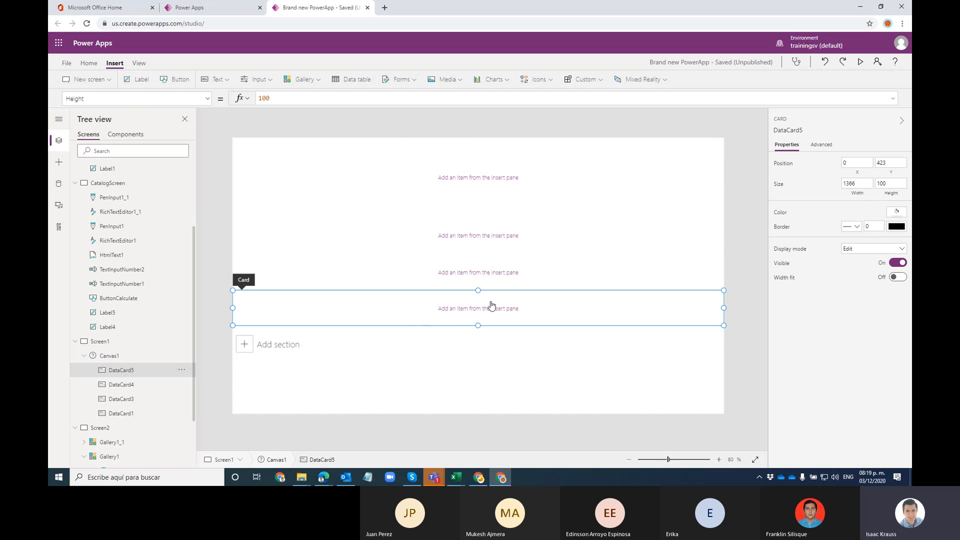
pyautogui.click(490, 264)
pyautogui.moveTo(482, 292); pyautogui.dragTo(485, 338)
pyautogui.hotkey('ctrl', 'z')
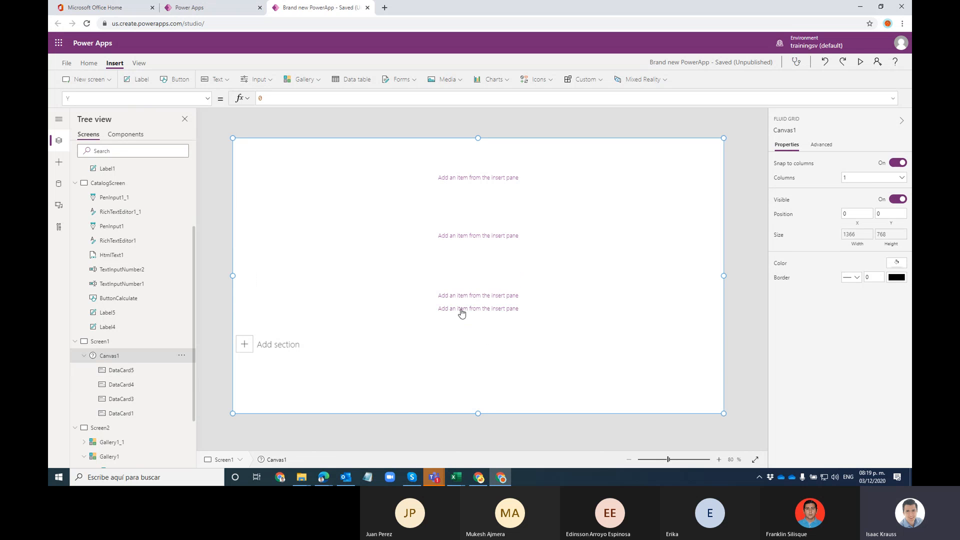
pyautogui.click(460, 308)
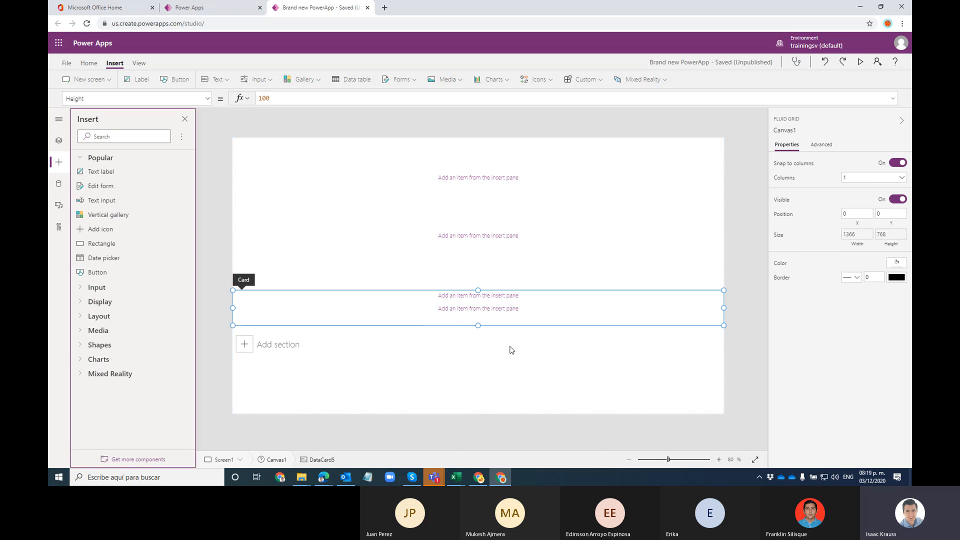
pyautogui.click(561, 284)
pyautogui.moveTo(477, 333); pyautogui.dragTo(506, 295)
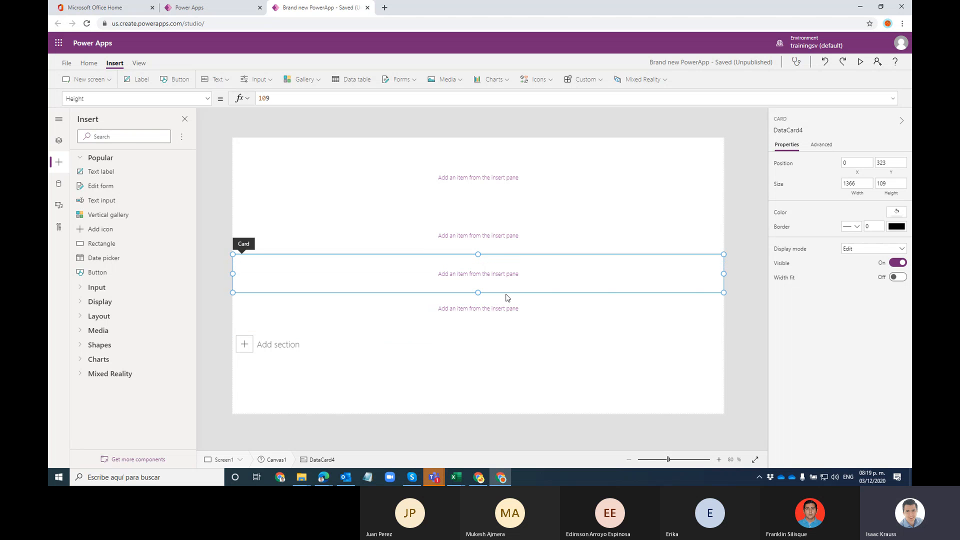
# Step: Resize the bottom card, the third card DataCard4 to 116, and the second card
pyautogui.click(507, 341)
pyautogui.click(503, 321)
pyautogui.moveTo(484, 329); pyautogui.dragTo(500, 311)
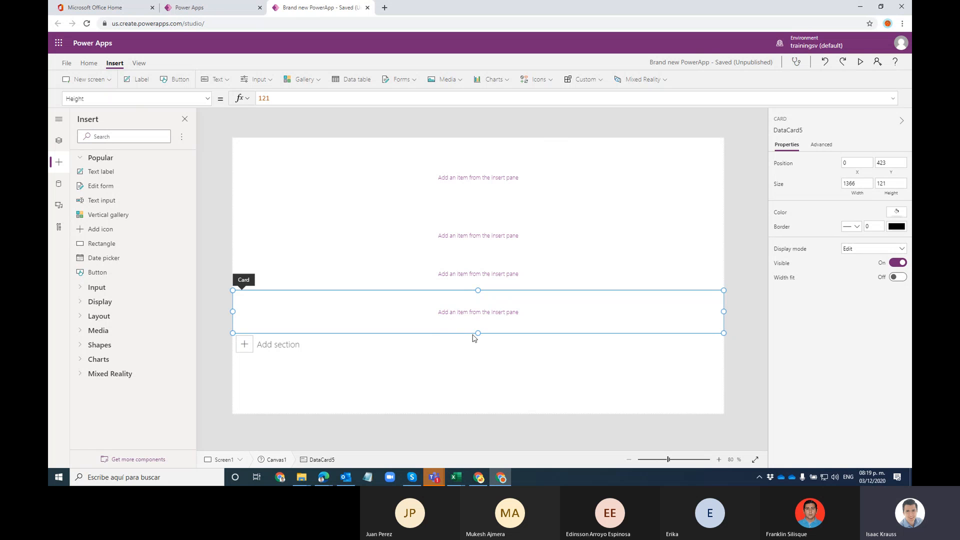
pyautogui.moveTo(478, 333); pyautogui.dragTo(487, 356)
pyautogui.click(514, 280)
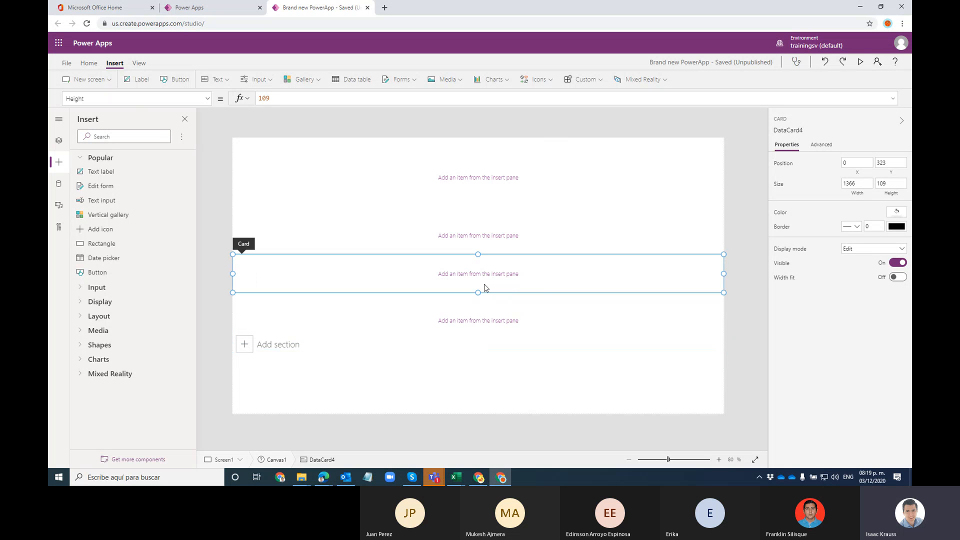
pyautogui.moveTo(479, 291); pyautogui.dragTo(499, 292)
pyautogui.click(535, 240)
pyautogui.moveTo(478, 253)
pyautogui.mouseDown()
pyautogui.moveTo(478, 287)
pyautogui.moveTo(487, 266)
pyautogui.mouseUp()
# Step: Save the app with Ctrl+S after checking the card selections
pyautogui.click(530, 308)
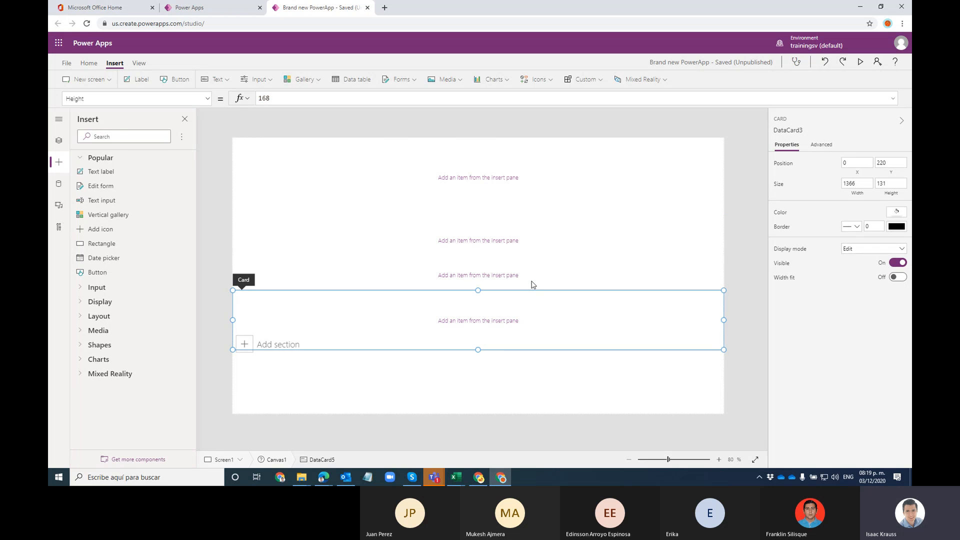
pyautogui.click(533, 285)
pyautogui.click(428, 312)
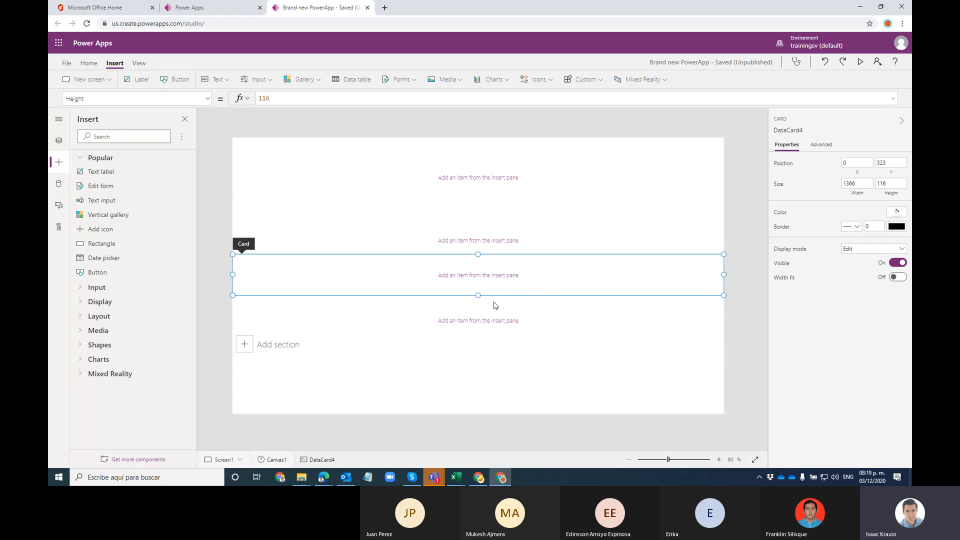
pyautogui.hotkey('ctrl', 's')
pyautogui.click(242, 129)
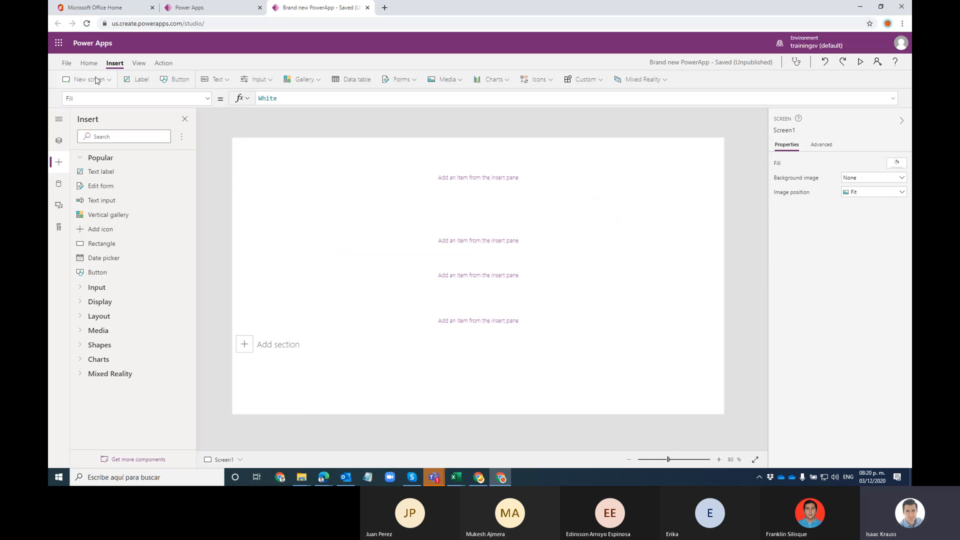
# Step: Publish this version of Brand new PowerApp, then reload the studio page
pyautogui.click(66, 64)
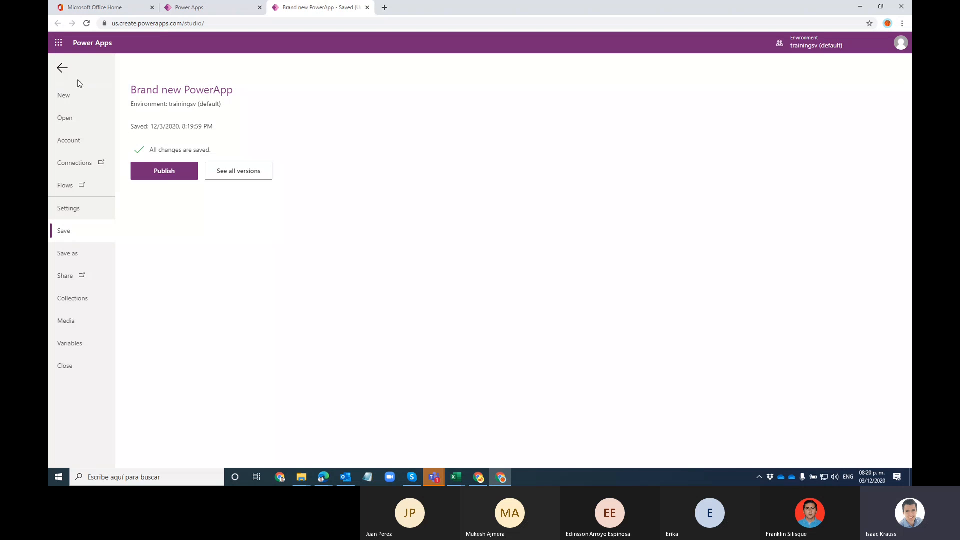
pyautogui.click(156, 175)
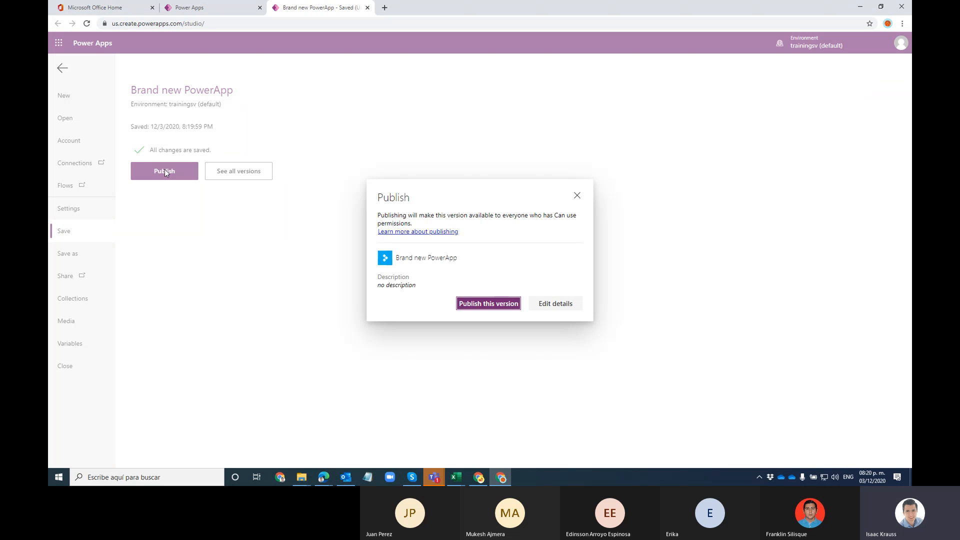
pyautogui.click(493, 304)
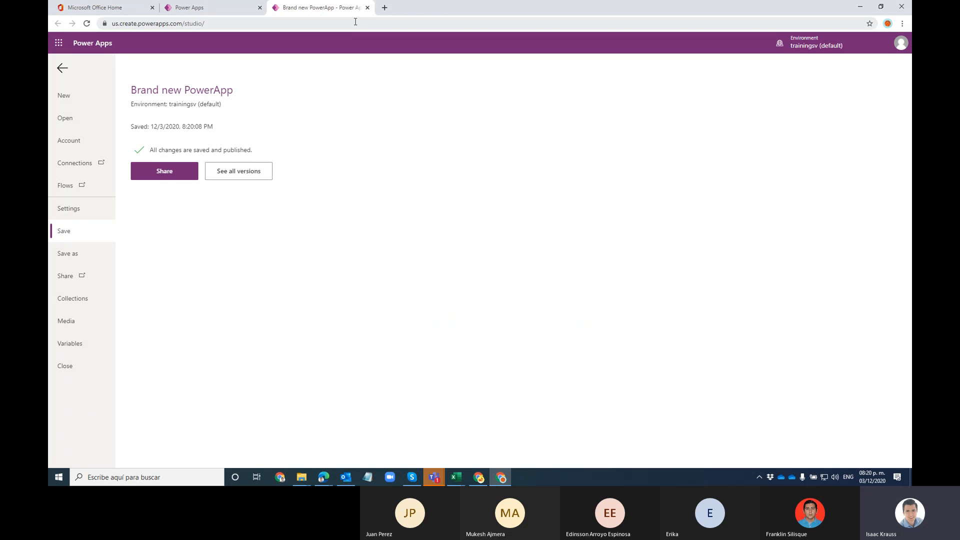
pyautogui.press('F5')
pyautogui.click(512, 80)
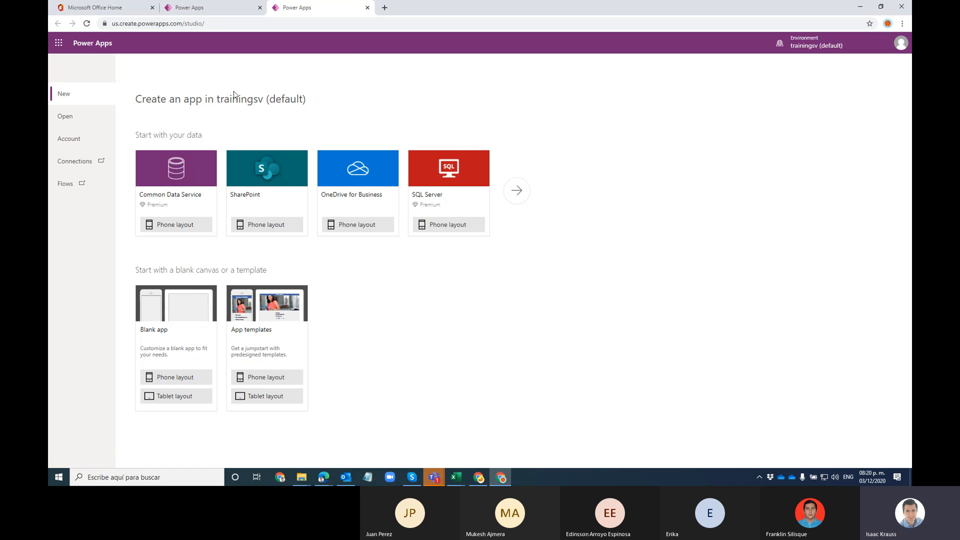
# Step: List the available Power Apps, including Brand new PowerApp and Meeting Capture_Test Beta
pyautogui.click(79, 117)
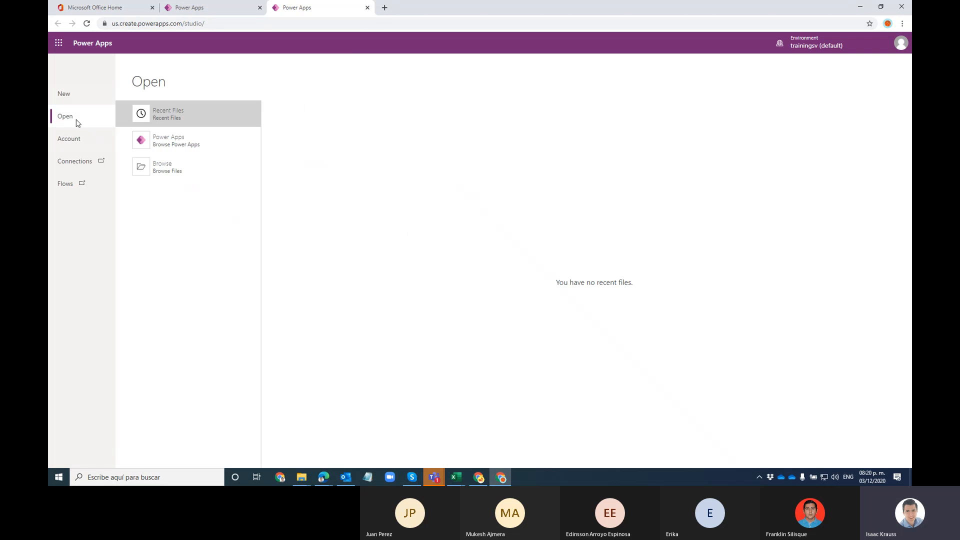
pyautogui.click(184, 150)
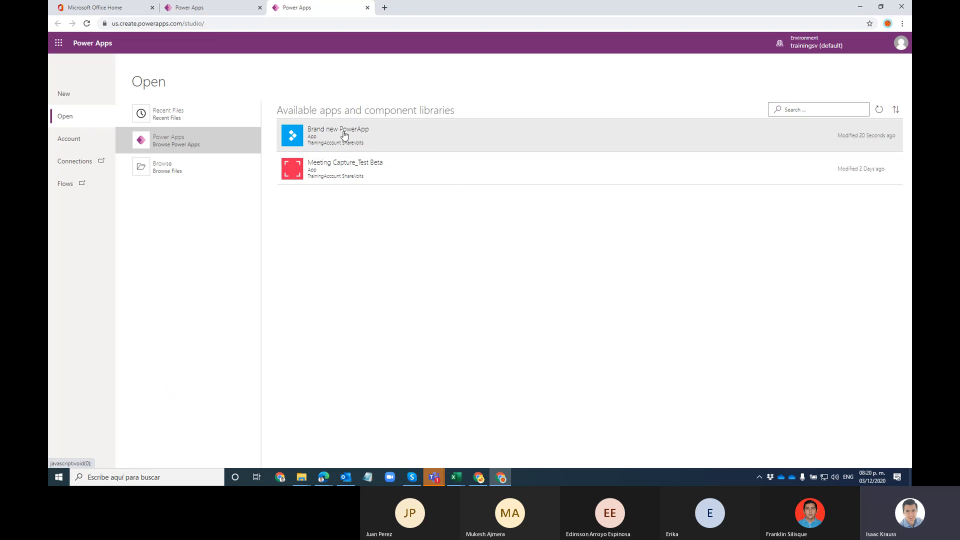
# Step: Open Brand new PowerApp, overriding its editing lock and skipping the Welcome dialog
pyautogui.click(342, 136)
pyautogui.click(493, 290)
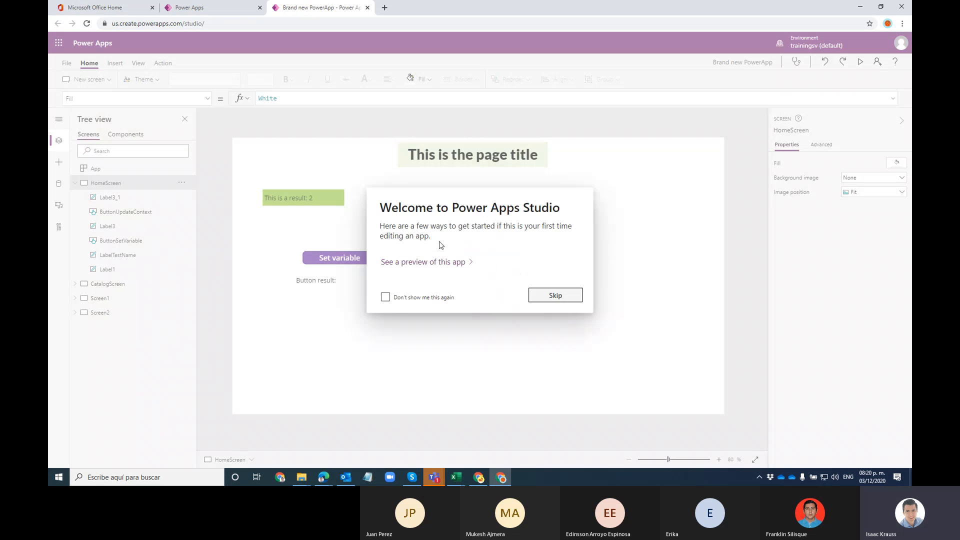
pyautogui.click(555, 295)
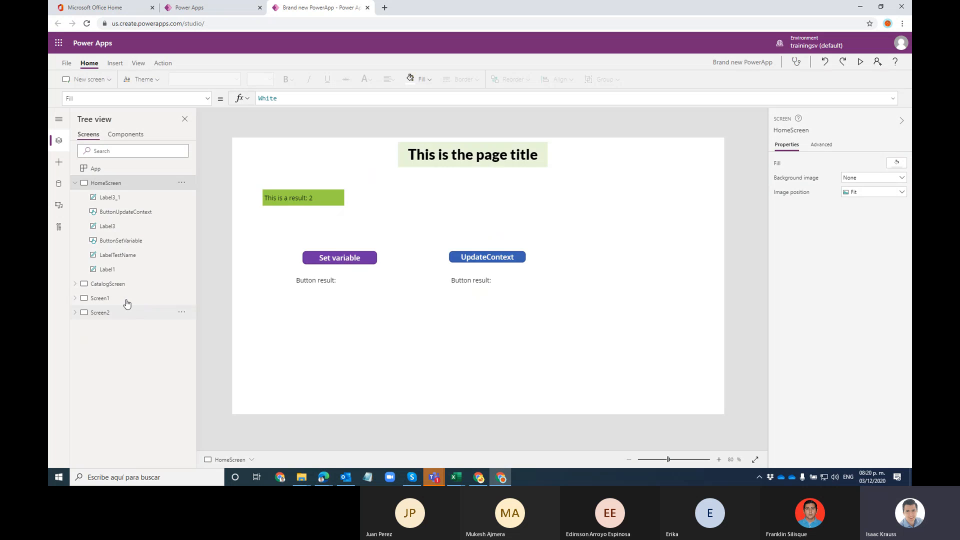
# Step: Resize Screen1's cards to 180 (DataCard1), 188 (DataCard4) and 168 (DataCard5) high
pyautogui.click(139, 308)
pyautogui.click(120, 300)
pyautogui.click(533, 202)
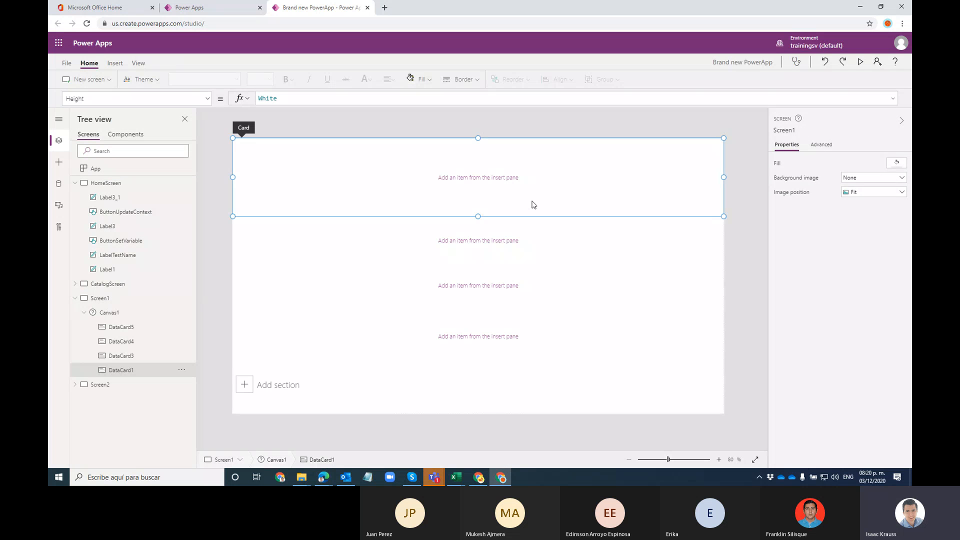
pyautogui.moveTo(478, 215); pyautogui.dragTo(504, 212)
pyautogui.click(540, 243)
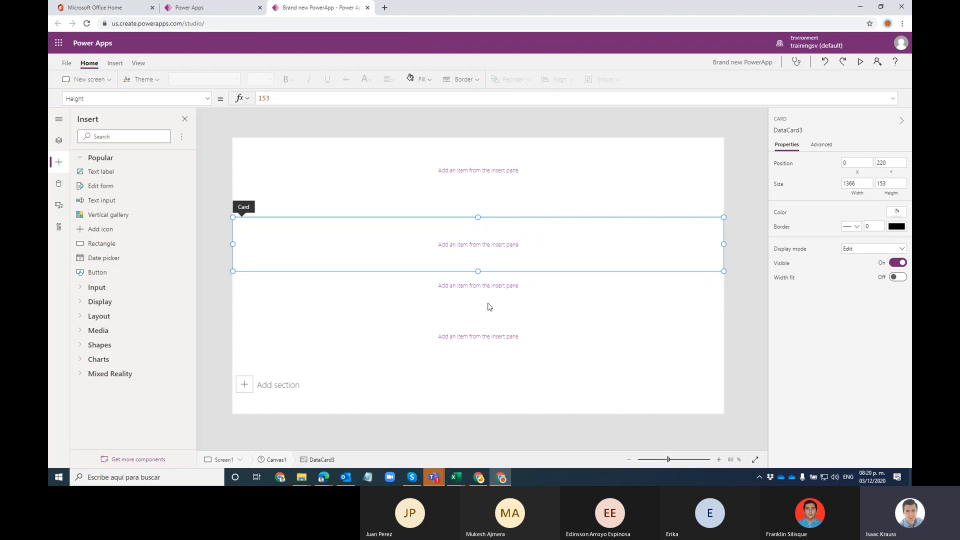
pyautogui.click(492, 285)
pyautogui.moveTo(480, 264); pyautogui.dragTo(505, 308)
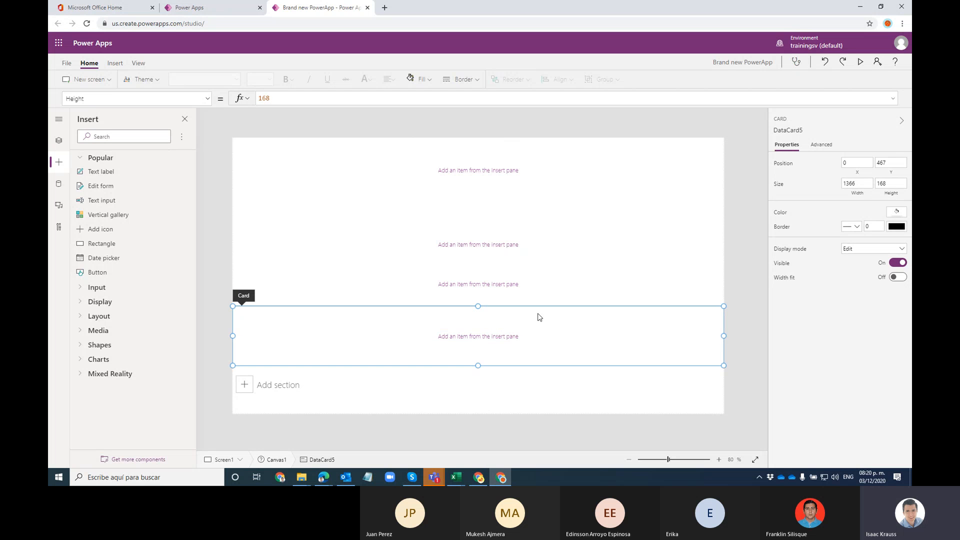
pyautogui.click(358, 169)
pyautogui.click(119, 64)
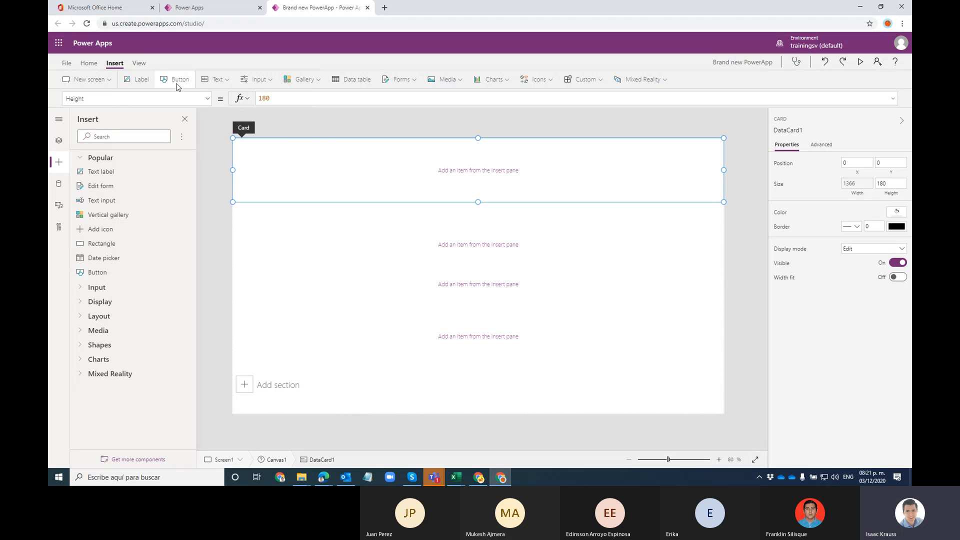
pyautogui.click(438, 405)
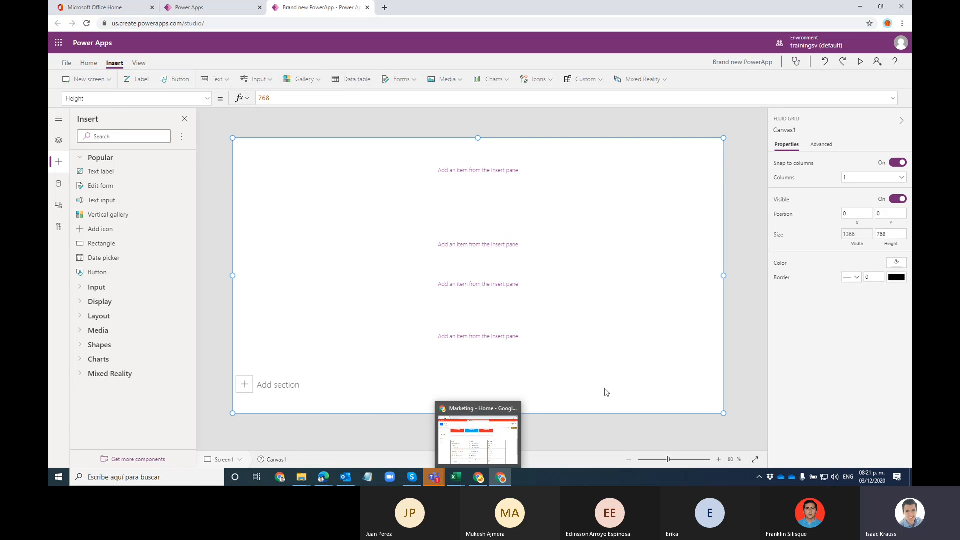
# Step: Add a 'Text' label, Label2, and a button, Button1, side by side in DataCard1
pyautogui.click(357, 150)
pyautogui.click(139, 83)
pyautogui.moveTo(295, 158); pyautogui.dragTo(306, 158)
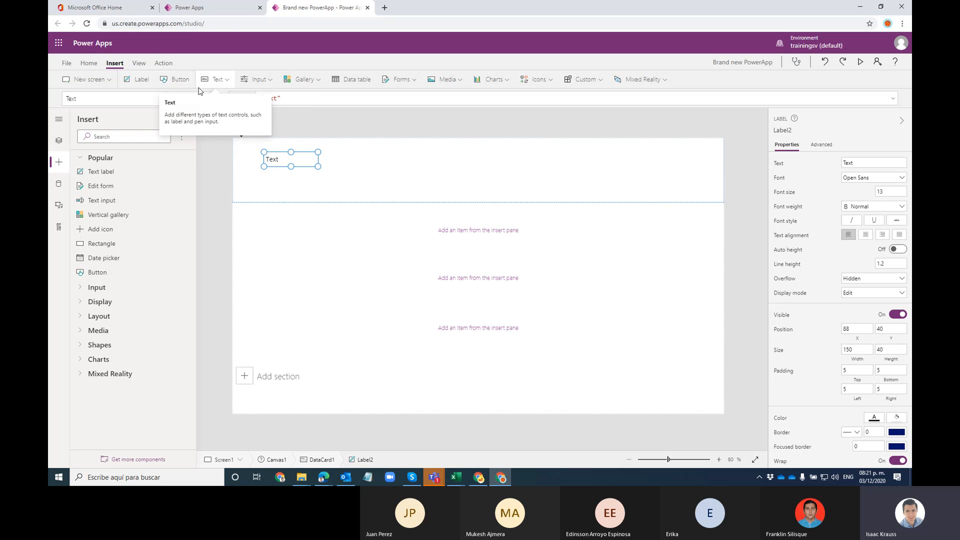
pyautogui.click(180, 79)
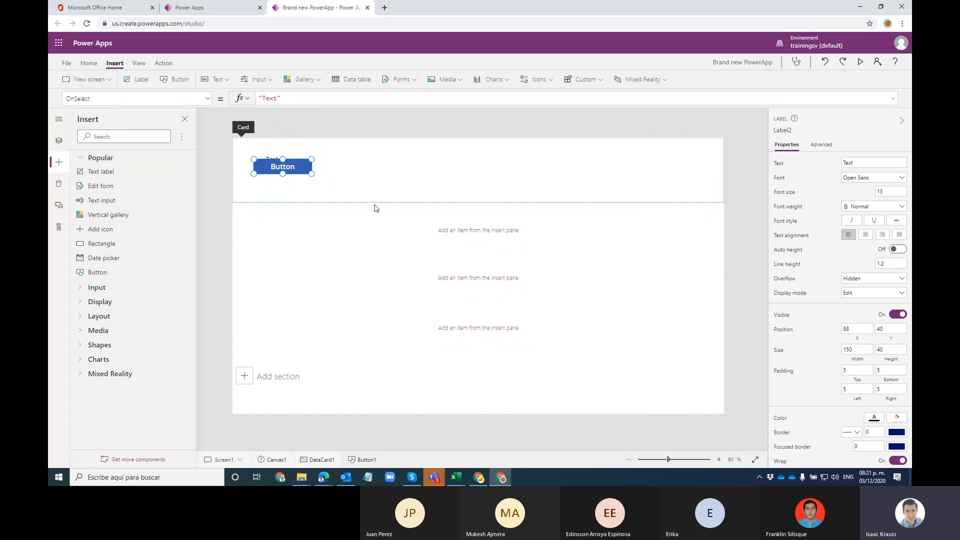
pyautogui.moveTo(299, 158); pyautogui.dragTo(376, 154)
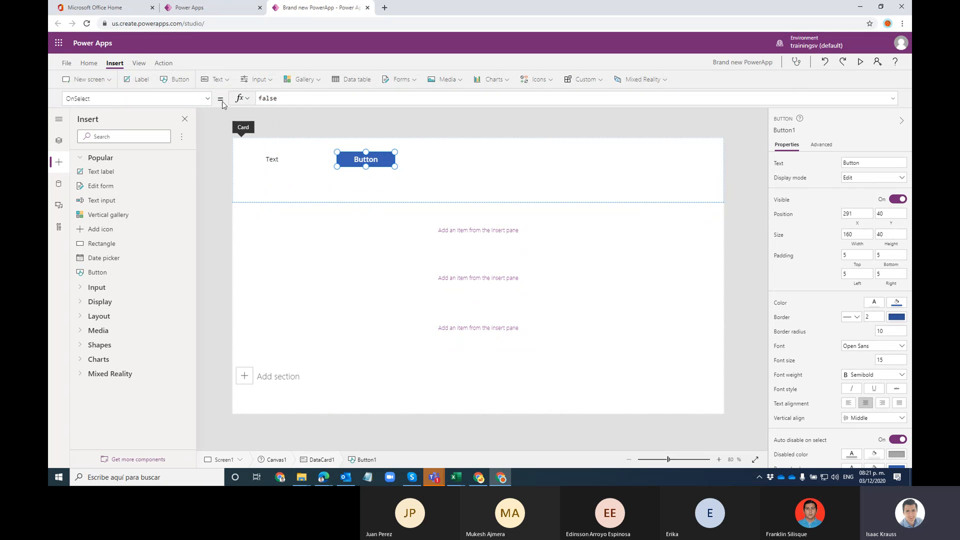
pyautogui.click(301, 79)
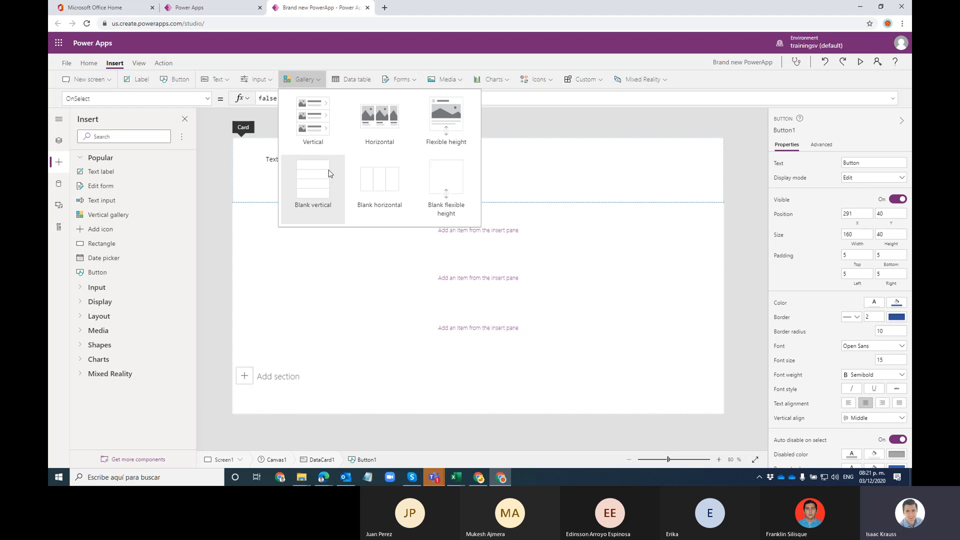
# Step: Insert a gallery on Screen1, then delete it and reselect the top card
pyautogui.click(400, 147)
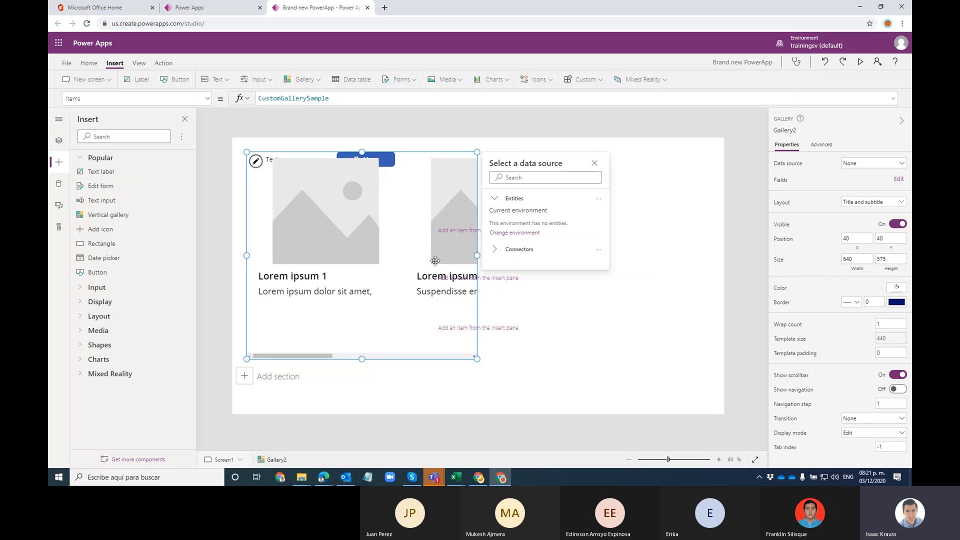
pyautogui.click(58, 140)
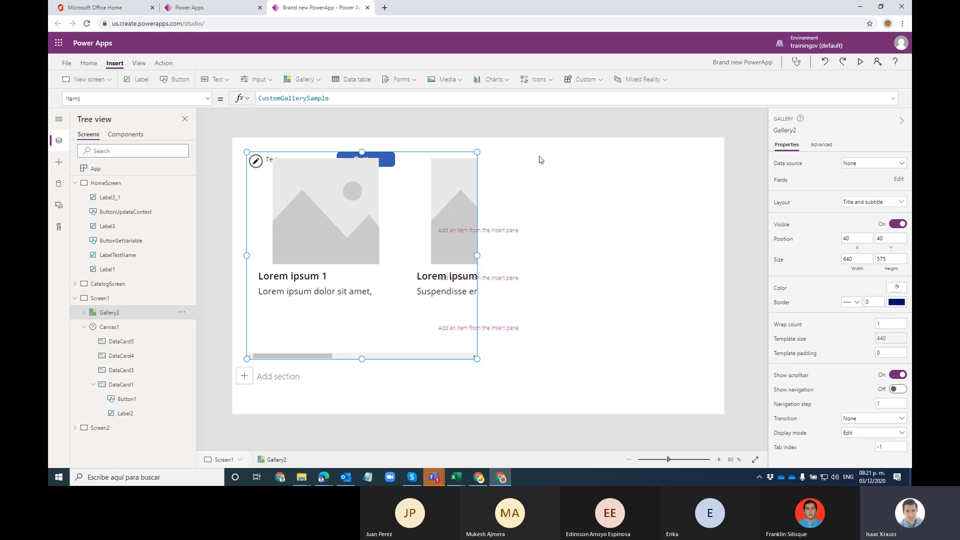
pyautogui.click(525, 176)
pyautogui.click(433, 231)
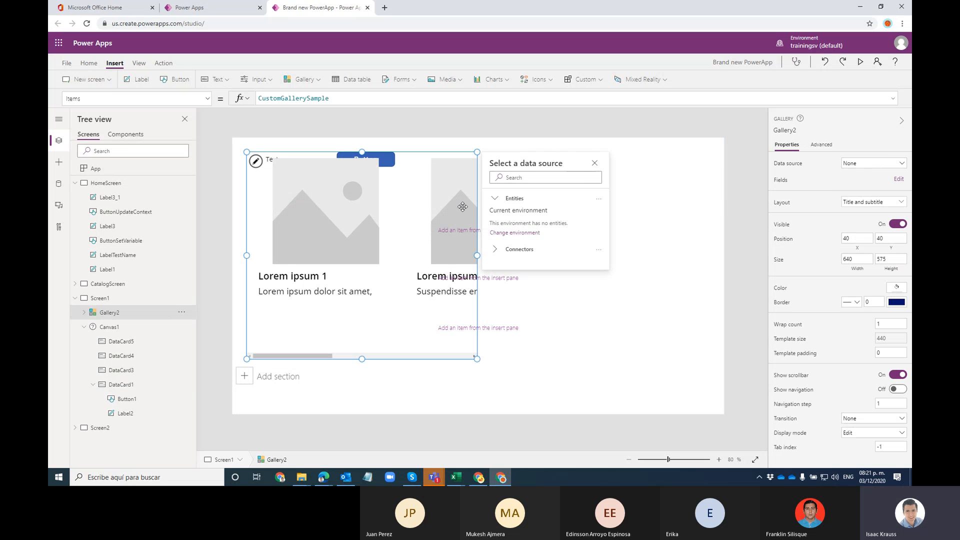
pyautogui.press('Delete')
pyautogui.click(510, 170)
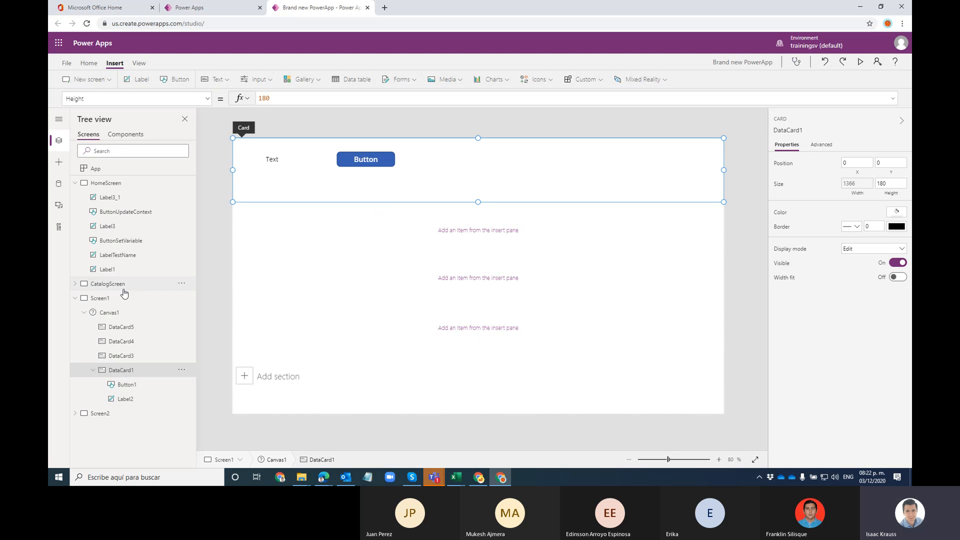
# Step: Add a horizontal gallery, Gallery3, and stretch it to 1248 by 387
pyautogui.click(143, 385)
pyautogui.click(141, 399)
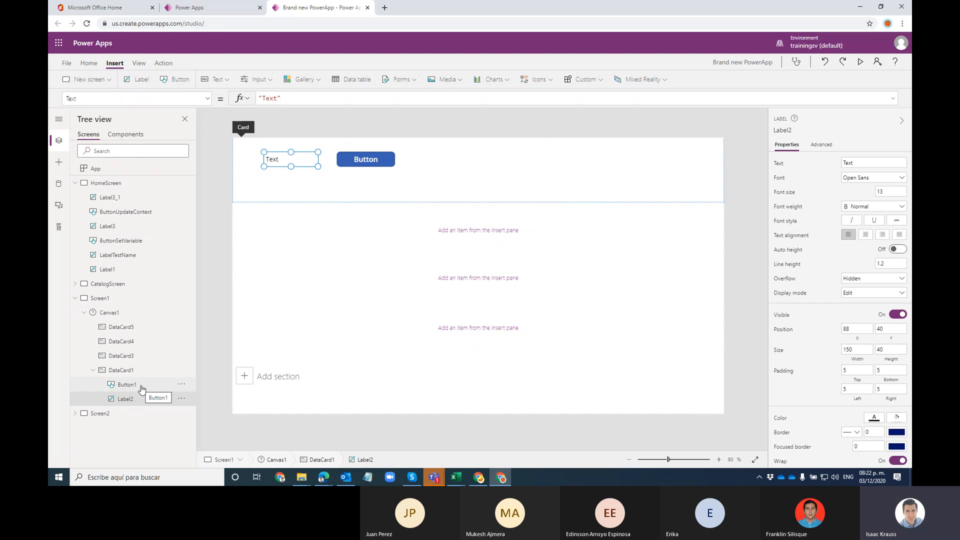
pyautogui.click(140, 386)
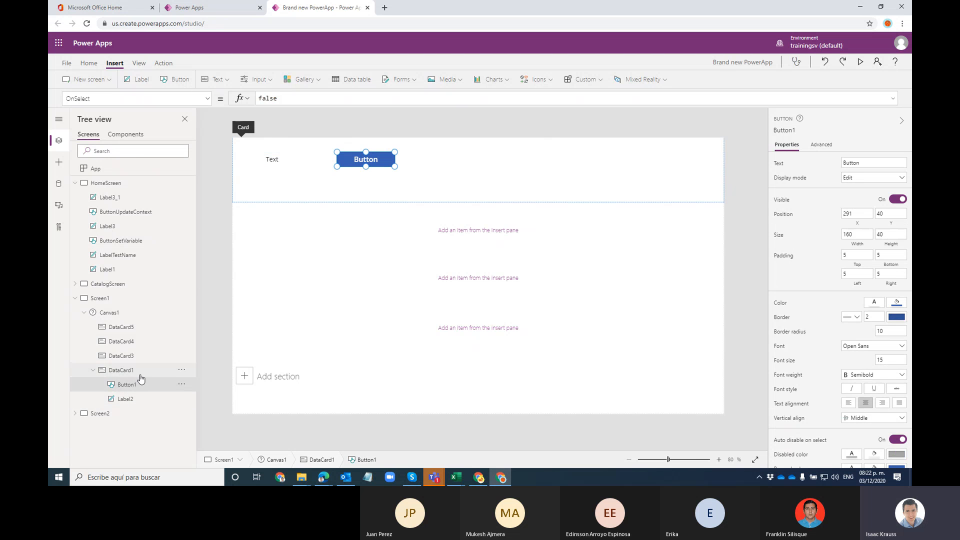
pyautogui.click(303, 79)
pyautogui.click(388, 131)
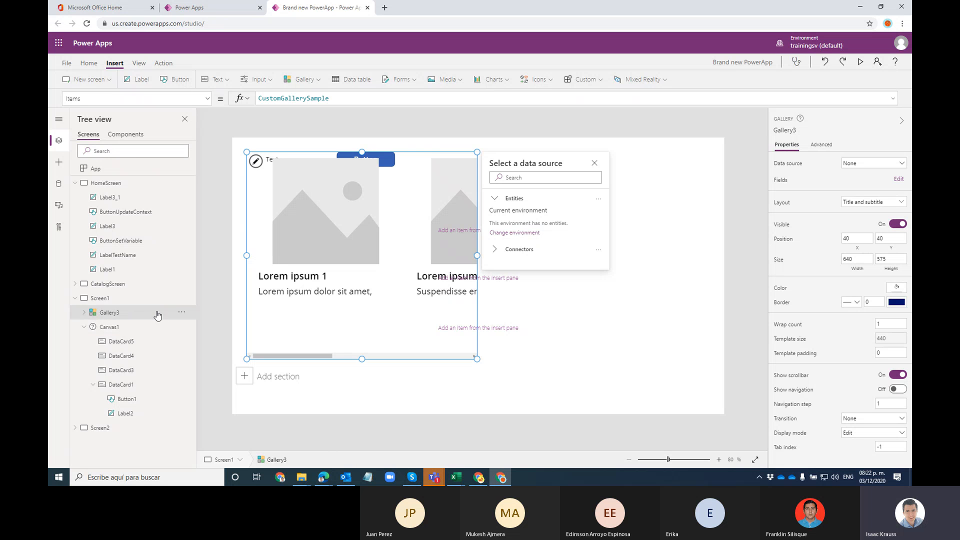
pyautogui.moveTo(477, 358); pyautogui.dragTo(696, 291)
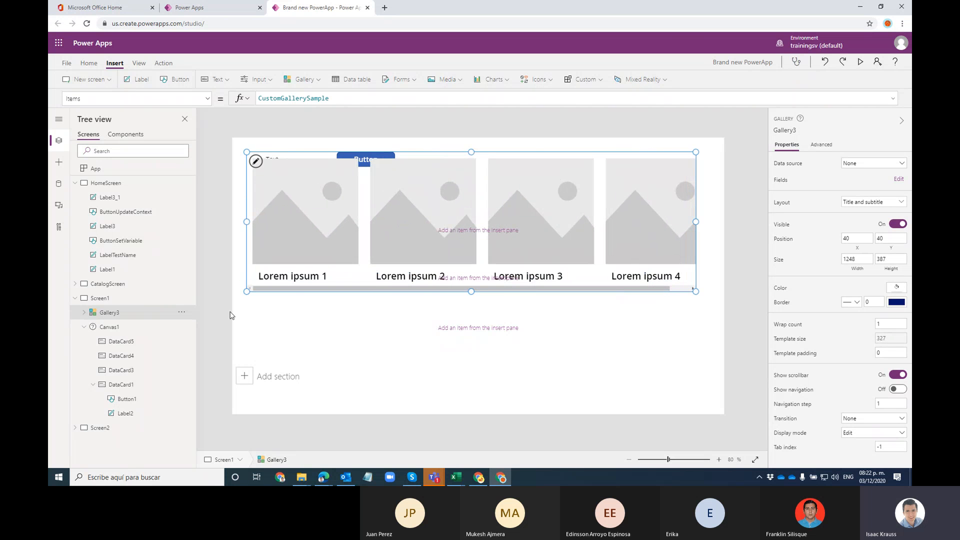
pyautogui.click(184, 314)
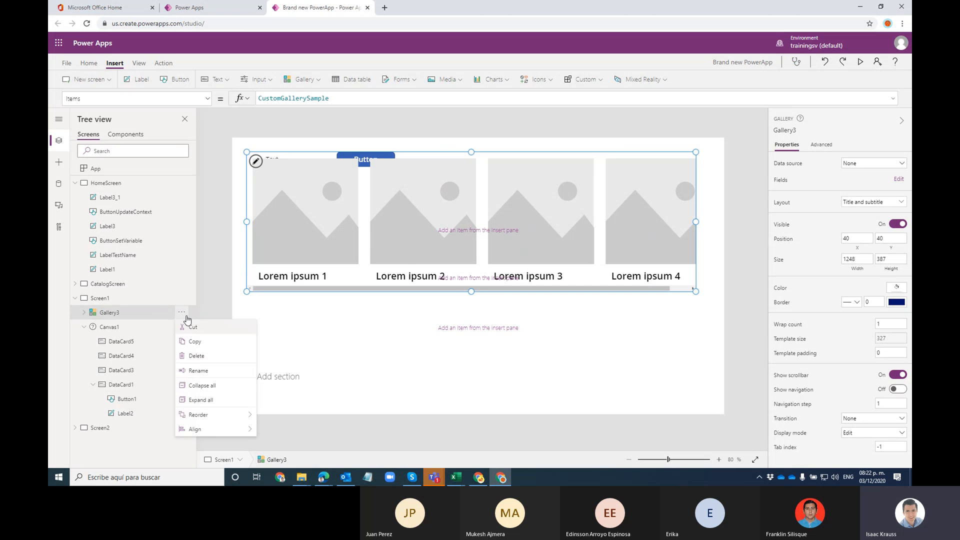
# Step: Cut Gallery3 into DataCard1 and resize it to 949 by 164 at X 360, Y 60
pyautogui.click(200, 329)
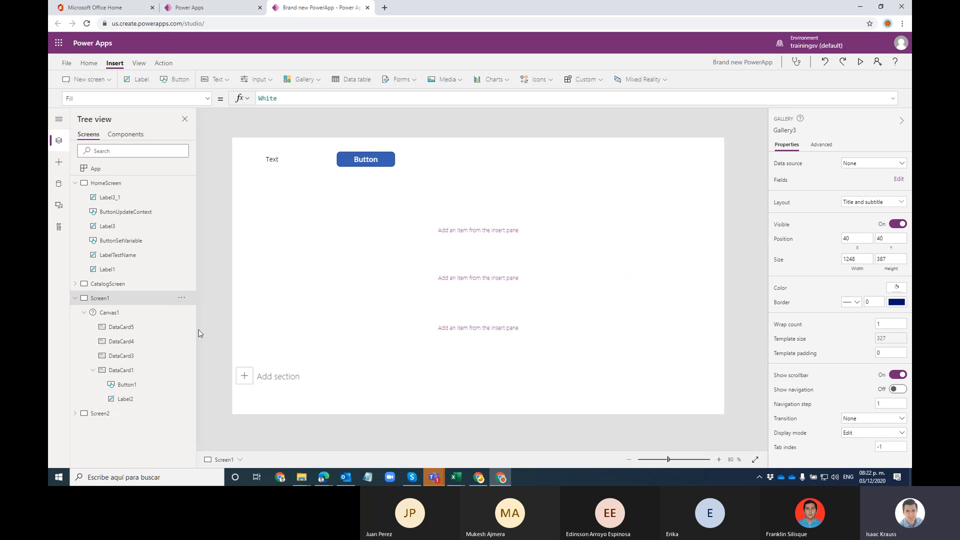
pyautogui.click(182, 370)
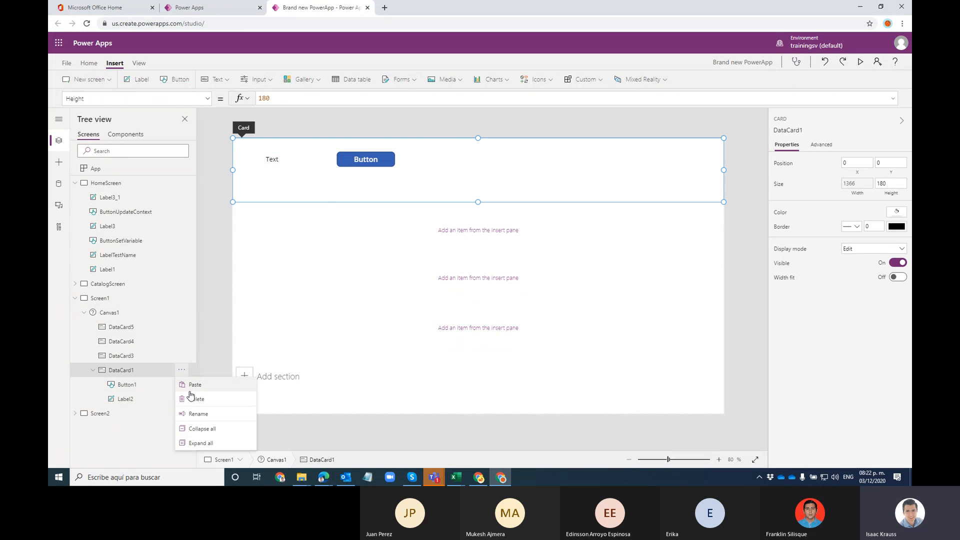
pyautogui.click(195, 386)
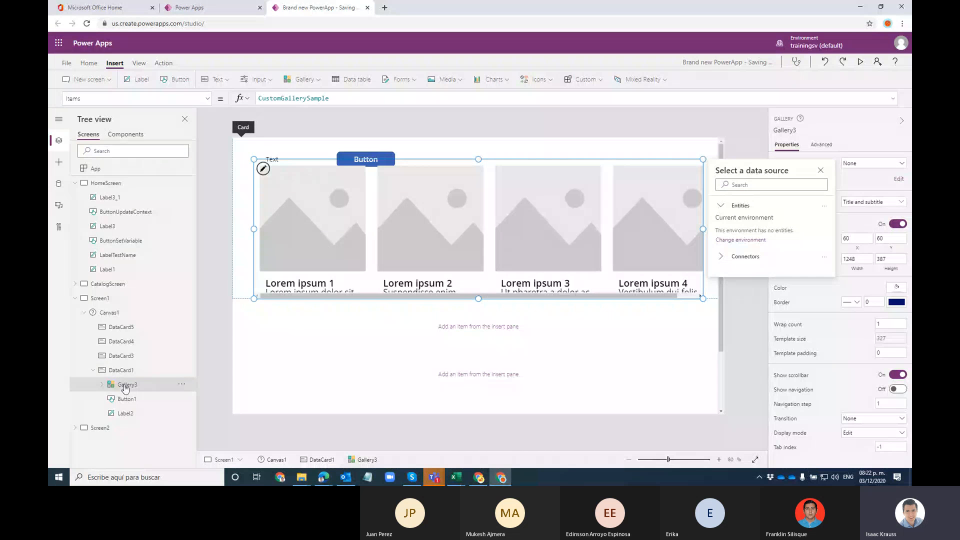
pyautogui.moveTo(257, 300); pyautogui.dragTo(361, 218)
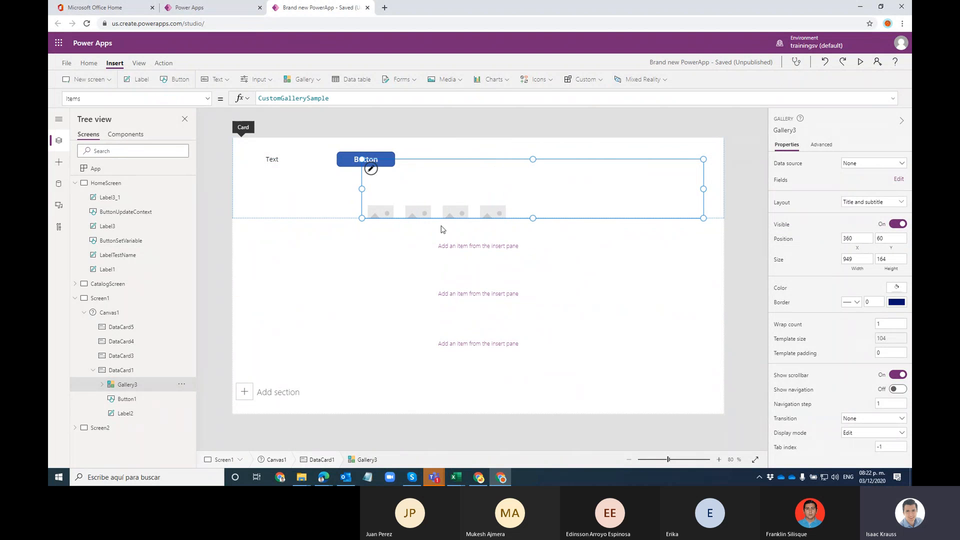
pyautogui.click(329, 205)
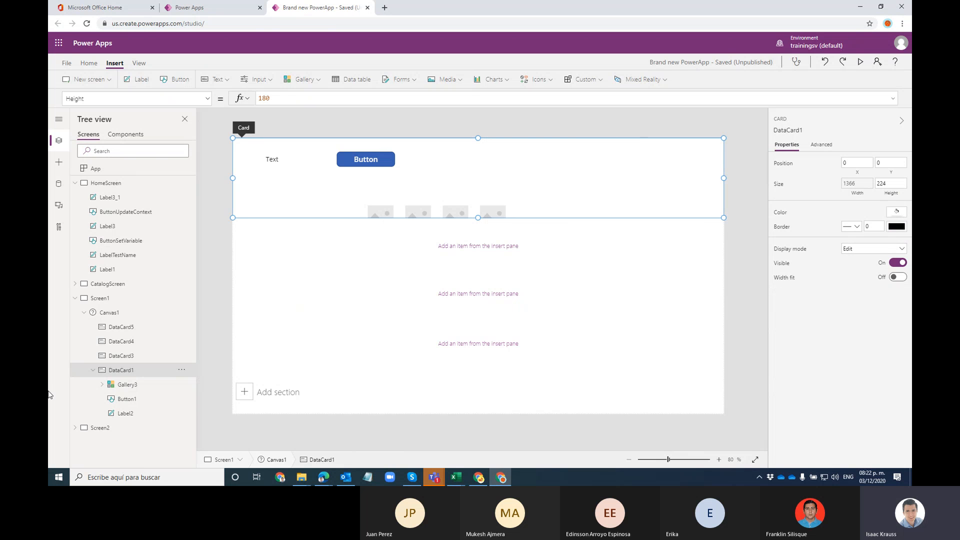
pyautogui.click(127, 384)
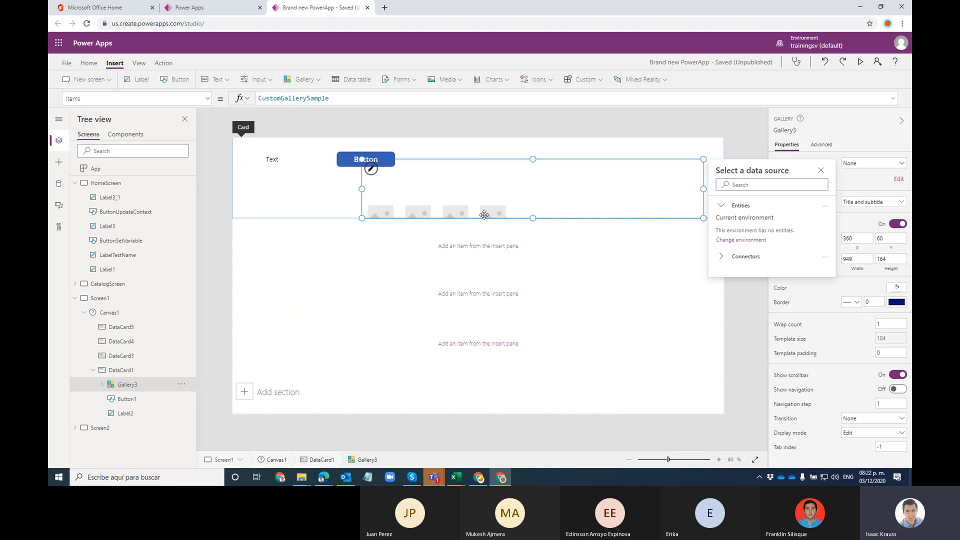
# Step: Place Gallery3 at X 496, Y 24, 869 wide, with the Title and subtitle on overlay layout
pyautogui.moveTo(456, 165); pyautogui.dragTo(522, 152)
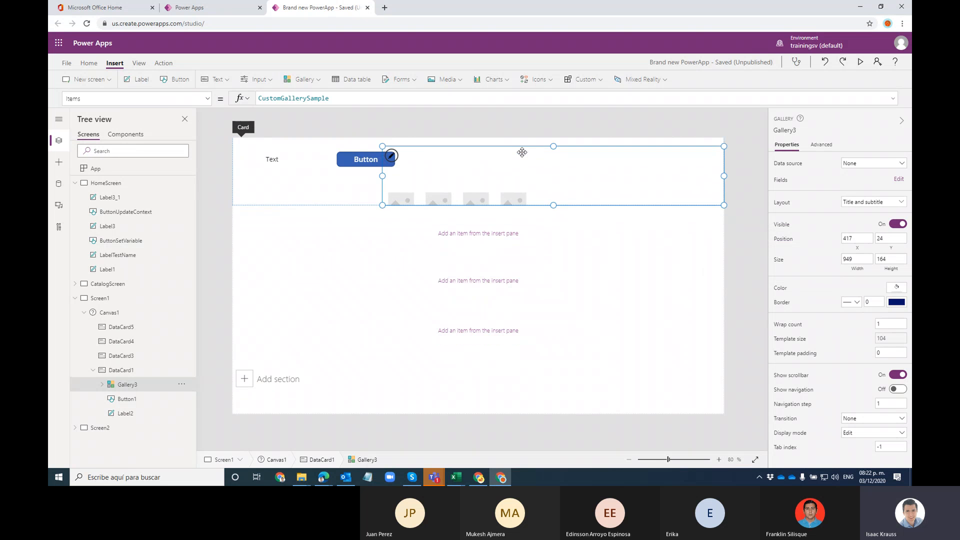
pyautogui.moveTo(383, 176); pyautogui.dragTo(410, 176)
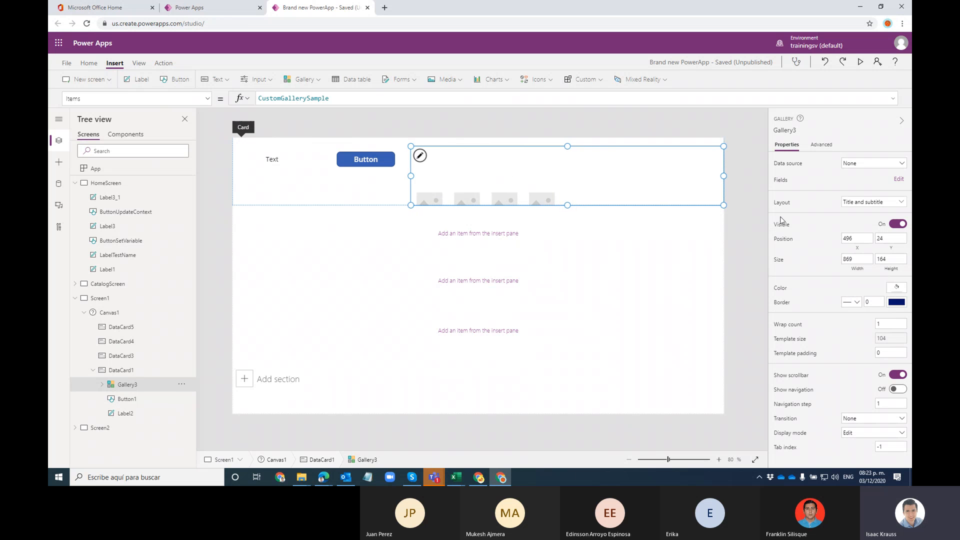
pyautogui.click(873, 203)
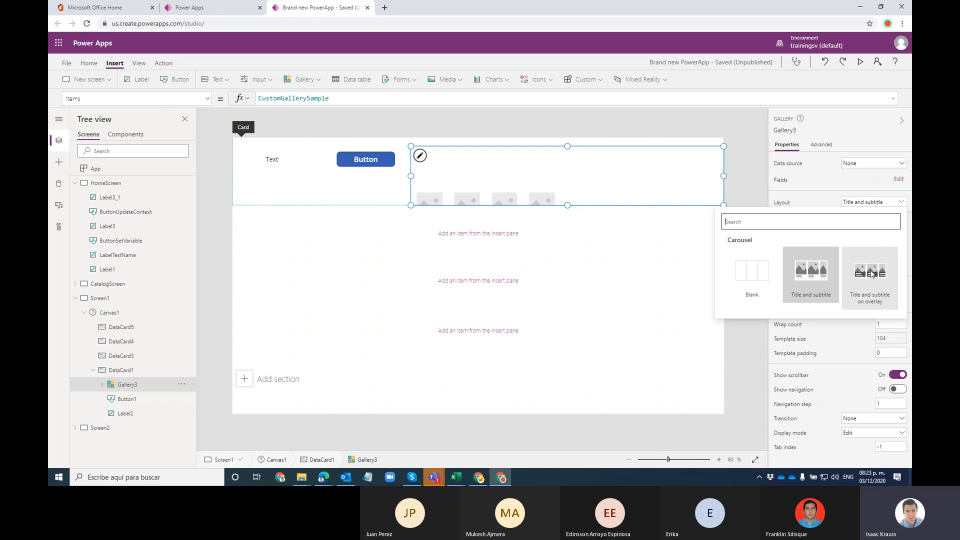
pyautogui.click(752, 274)
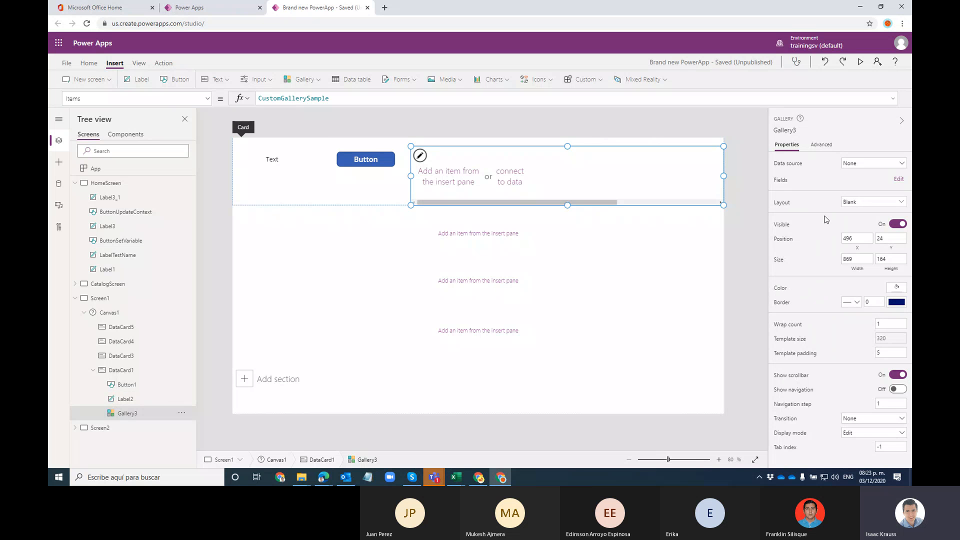
pyautogui.click(857, 198)
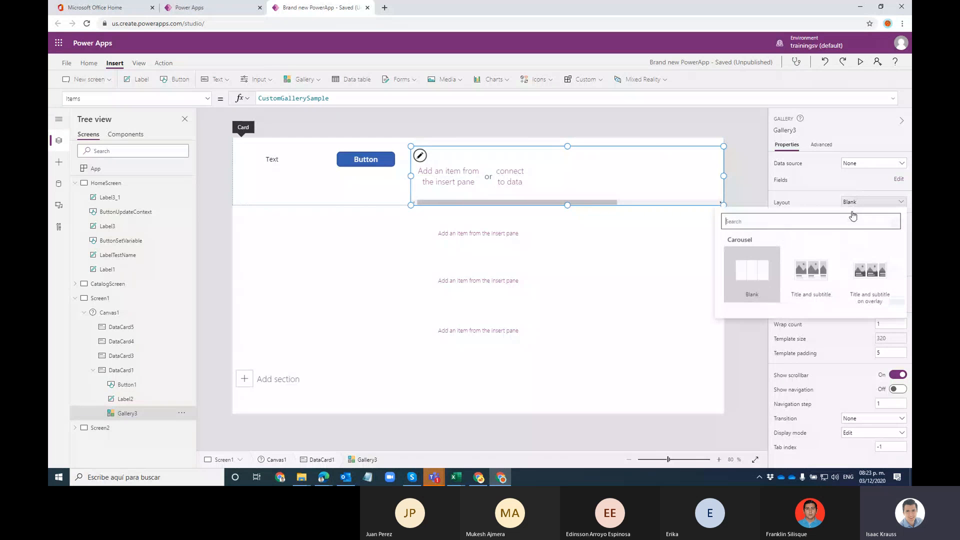
pyautogui.click(874, 281)
pyautogui.click(748, 204)
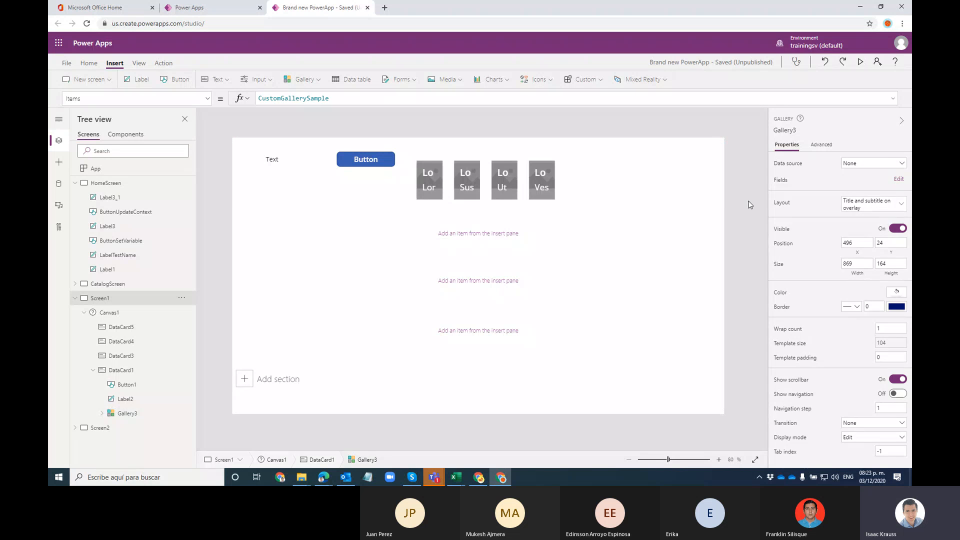
pyautogui.click(448, 193)
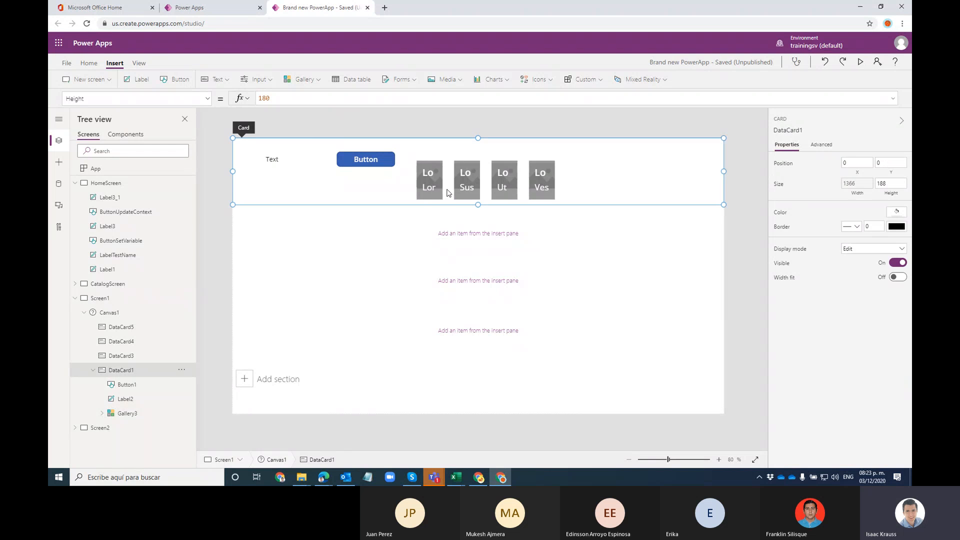
pyautogui.click(354, 229)
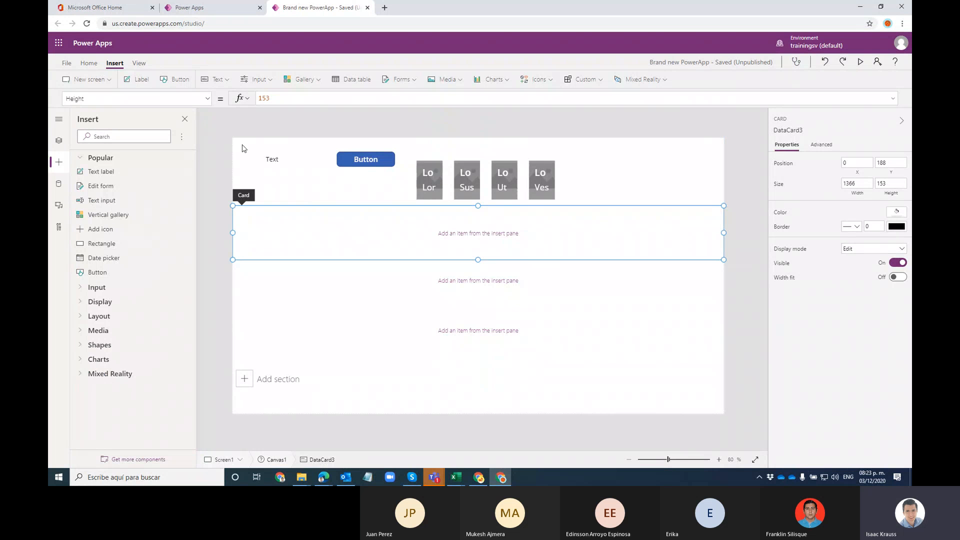
# Step: Add three 'Text' labels to DataCard3 and spread them across the card
pyautogui.click(138, 80)
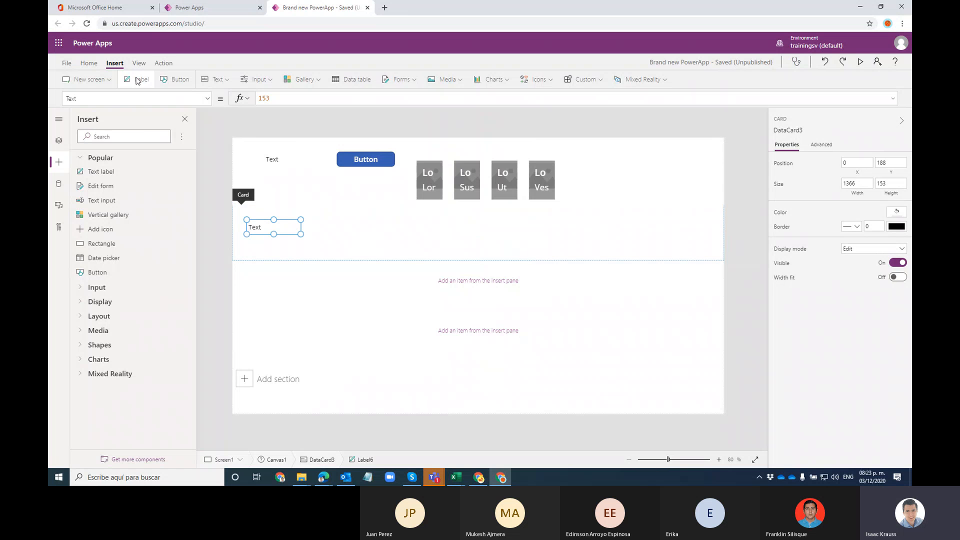
pyautogui.click(58, 143)
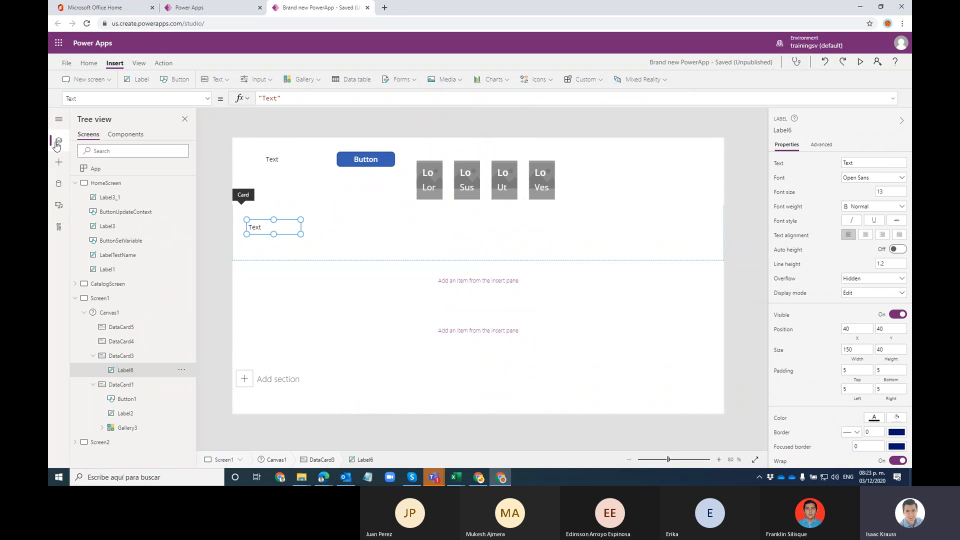
pyautogui.click(329, 229)
pyautogui.click(139, 83)
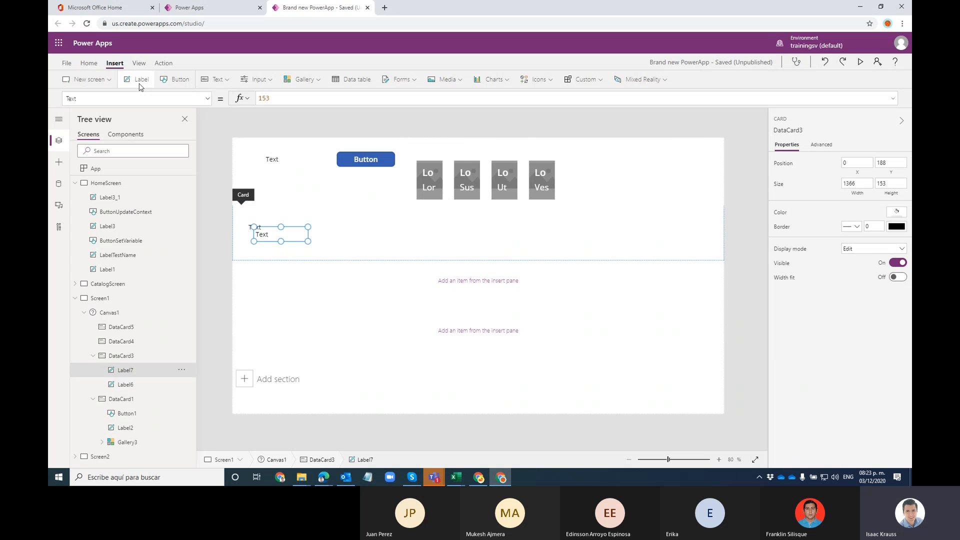
pyautogui.click(139, 83)
pyautogui.moveTo(303, 239); pyautogui.dragTo(450, 236)
pyautogui.click(253, 230)
pyautogui.moveTo(271, 241); pyautogui.dragTo(364, 240)
pyautogui.moveTo(450, 241); pyautogui.dragTo(428, 231)
# Step: Insert an image, Image5, at DataCard3's right side, 307 by 159 at X 808
pyautogui.click(448, 84)
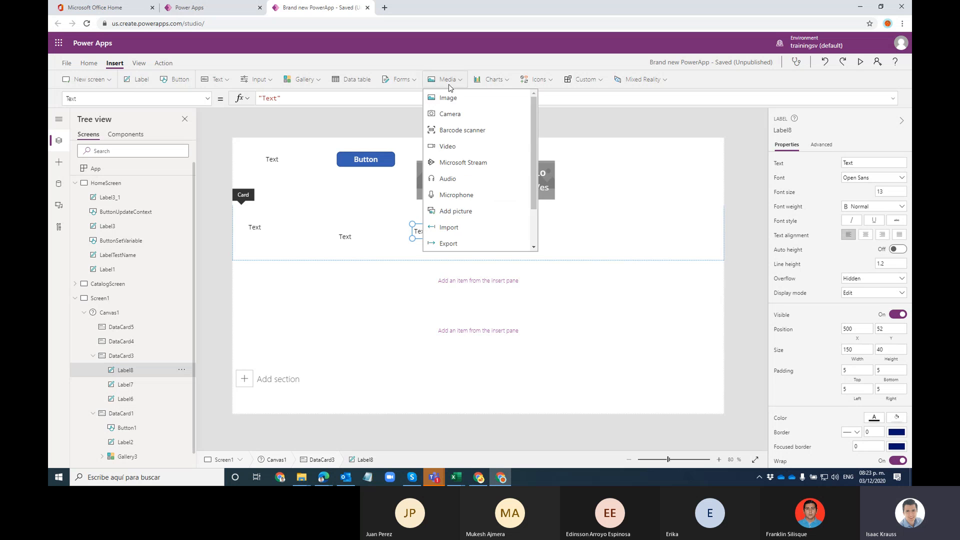
pyautogui.click(448, 97)
pyautogui.moveTo(293, 265); pyautogui.dragTo(634, 263)
pyautogui.moveTo(580, 222); pyautogui.dragTo(580, 207)
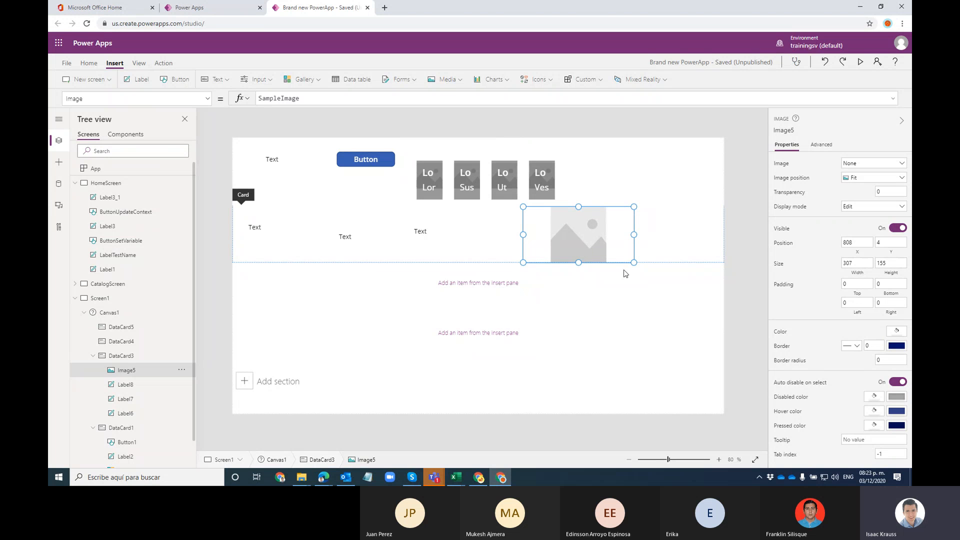
pyautogui.moveTo(580, 206); pyautogui.dragTo(581, 195)
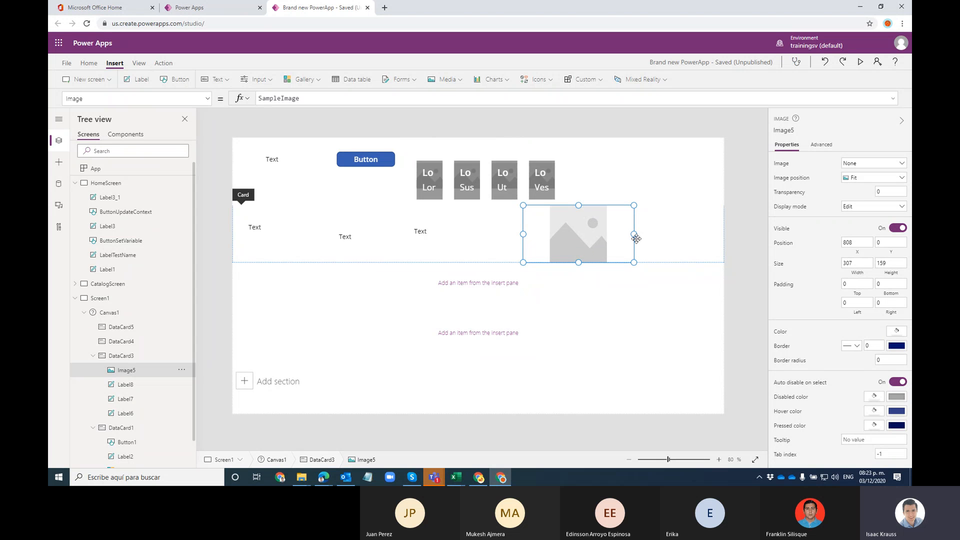
pyautogui.click(471, 259)
pyautogui.click(420, 231)
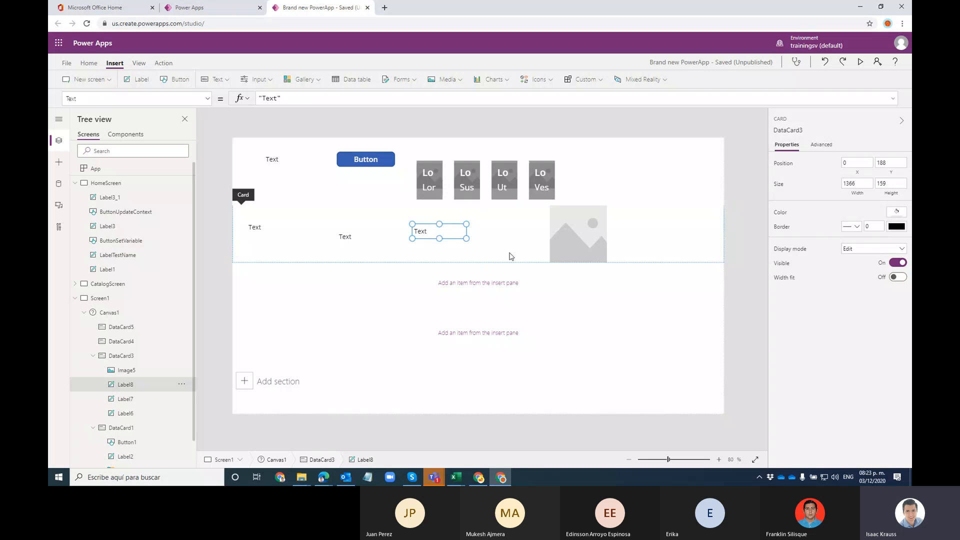
pyautogui.click(631, 243)
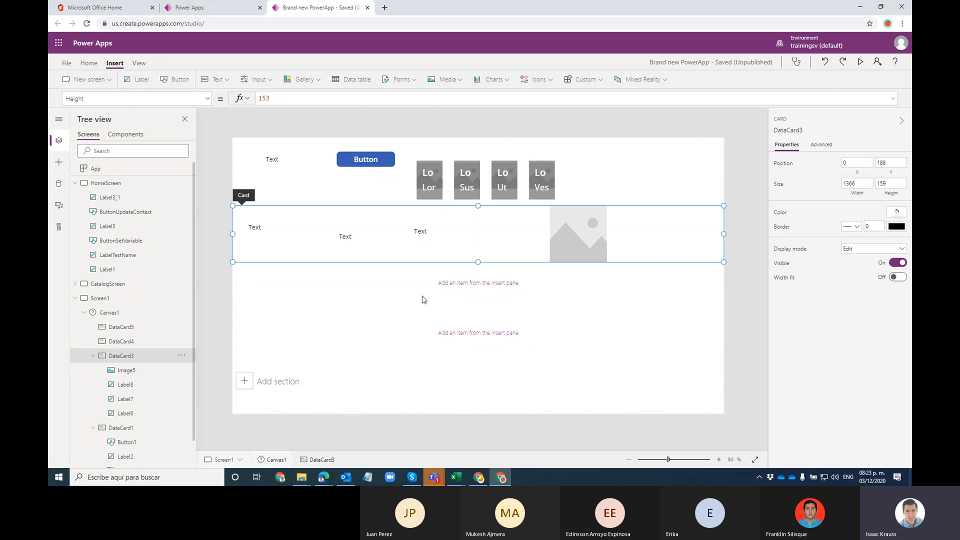
# Step: Add a Like / Dislike icon, Icon1, to the right of the image in DataCard3
pyautogui.click(453, 84)
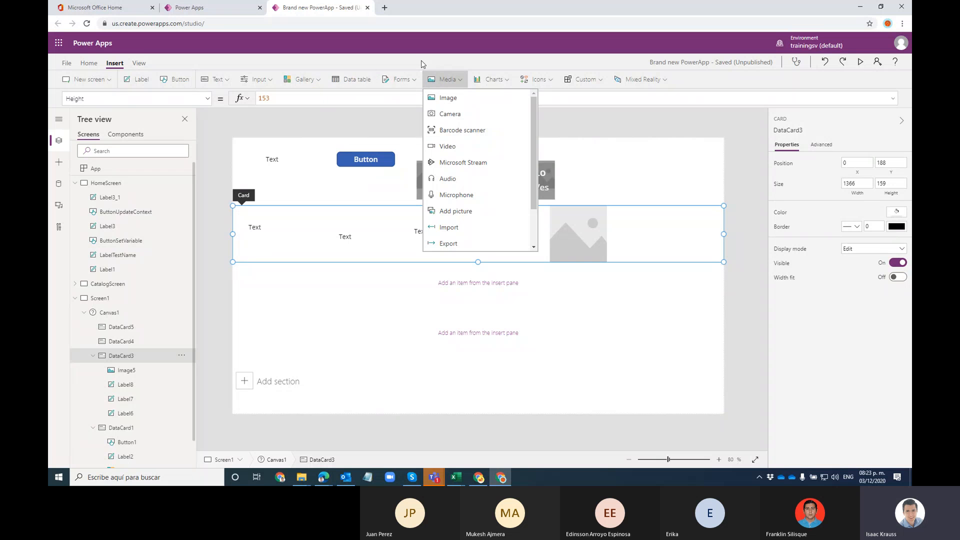
pyautogui.click(537, 79)
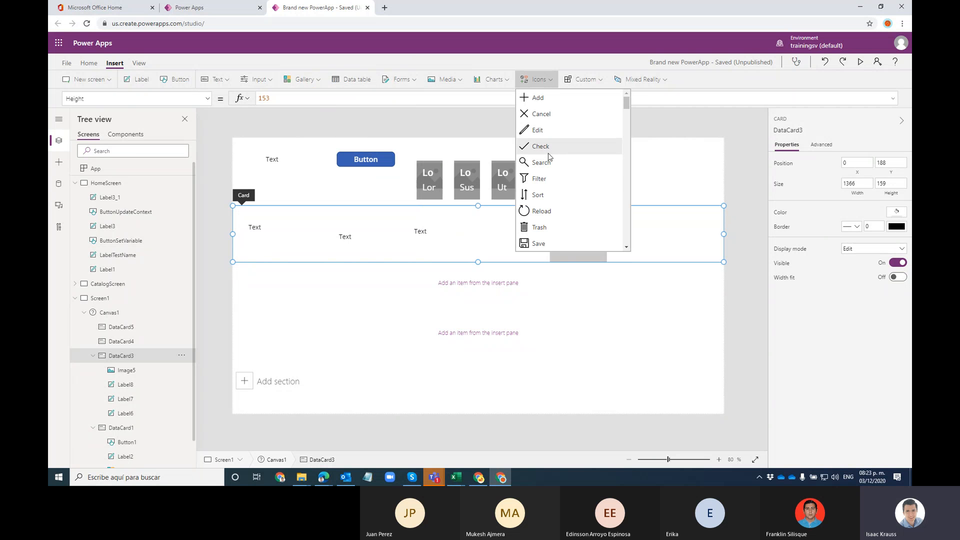
pyautogui.scroll(-3, 548, 220)
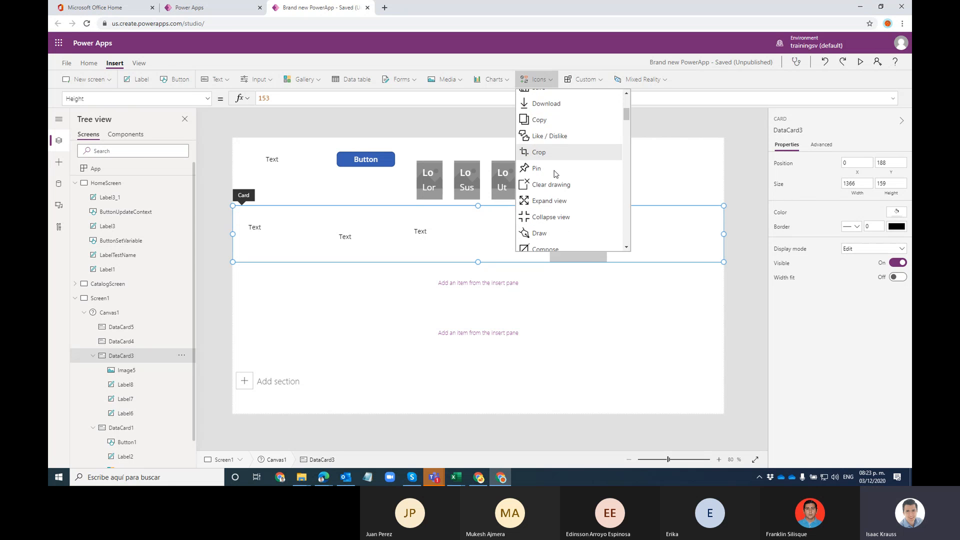
pyautogui.click(531, 155)
pyautogui.moveTo(264, 238); pyautogui.dragTo(652, 238)
# Step: Add two buttons, Button2 and Button3, side by side in DataCard4
pyautogui.click(450, 281)
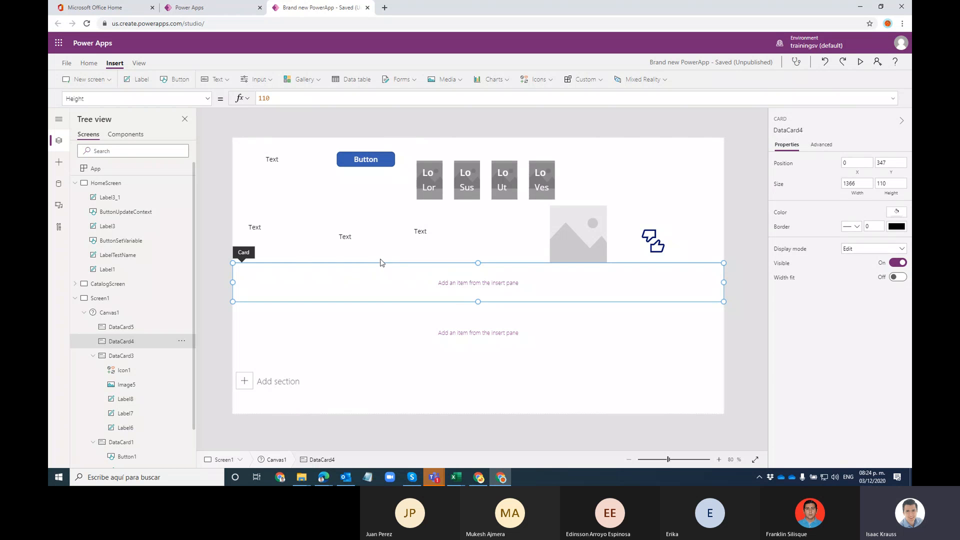
pyautogui.click(181, 84)
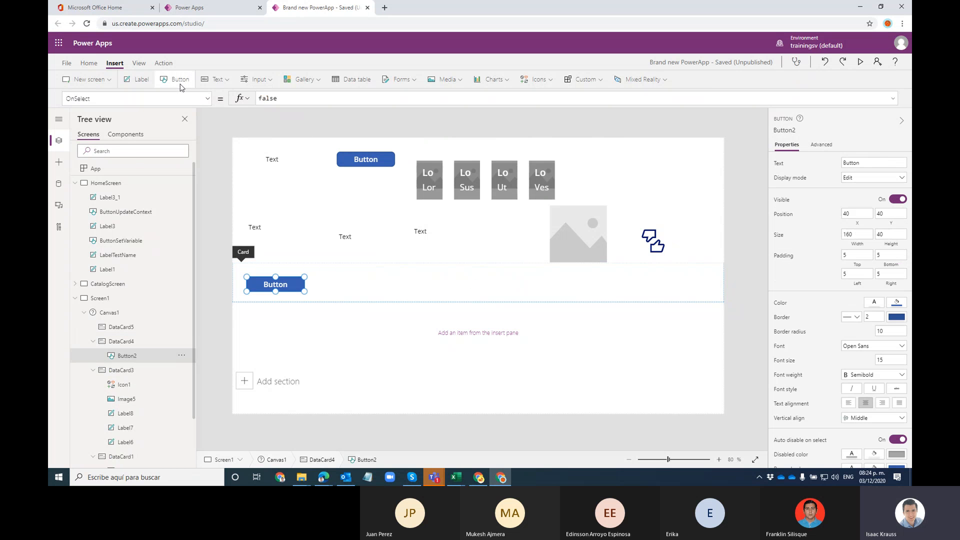
pyautogui.click(181, 84)
pyautogui.moveTo(300, 285); pyautogui.dragTo(355, 273)
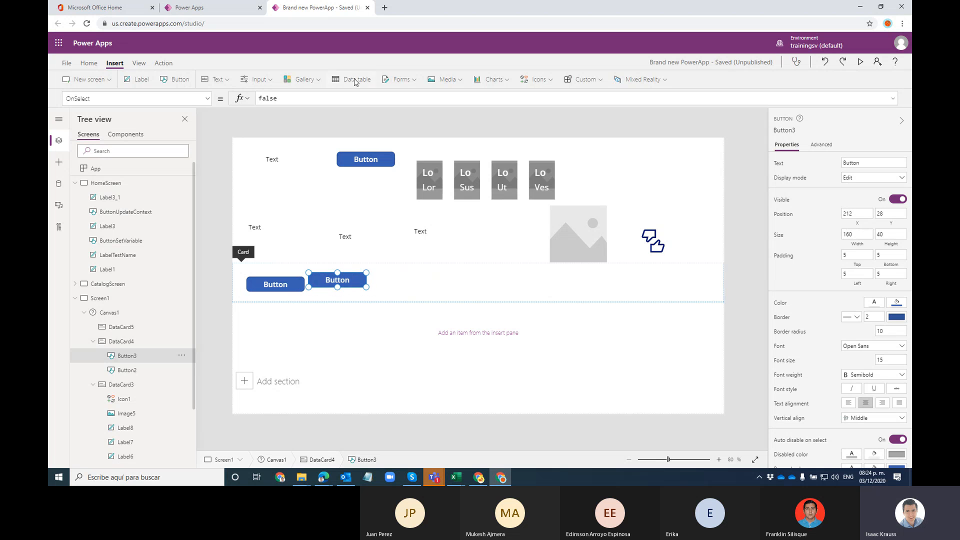
# Step: Insert a vertical gallery, Gallery4, and cut and paste it into DataCard4
pyautogui.click(407, 299)
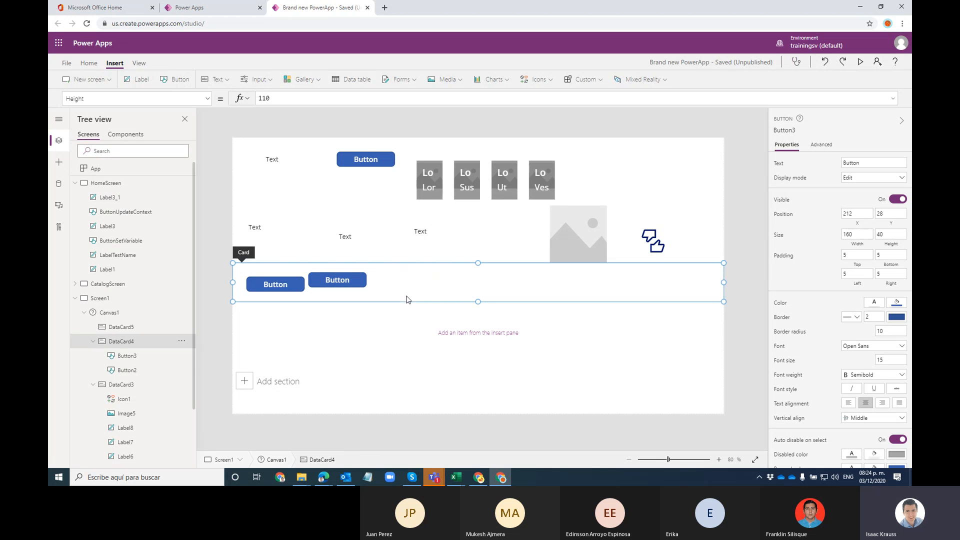
pyautogui.click(317, 81)
pyautogui.click(313, 111)
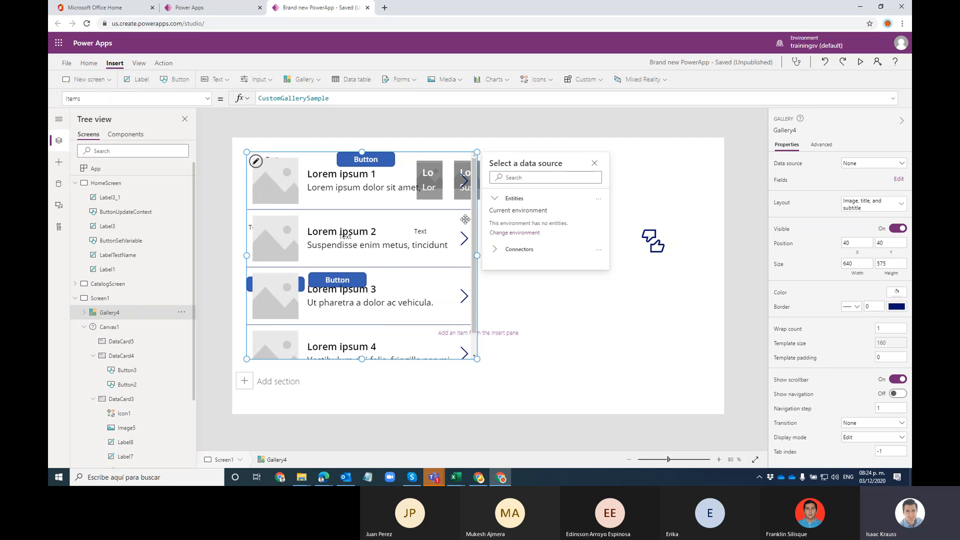
pyautogui.click(183, 313)
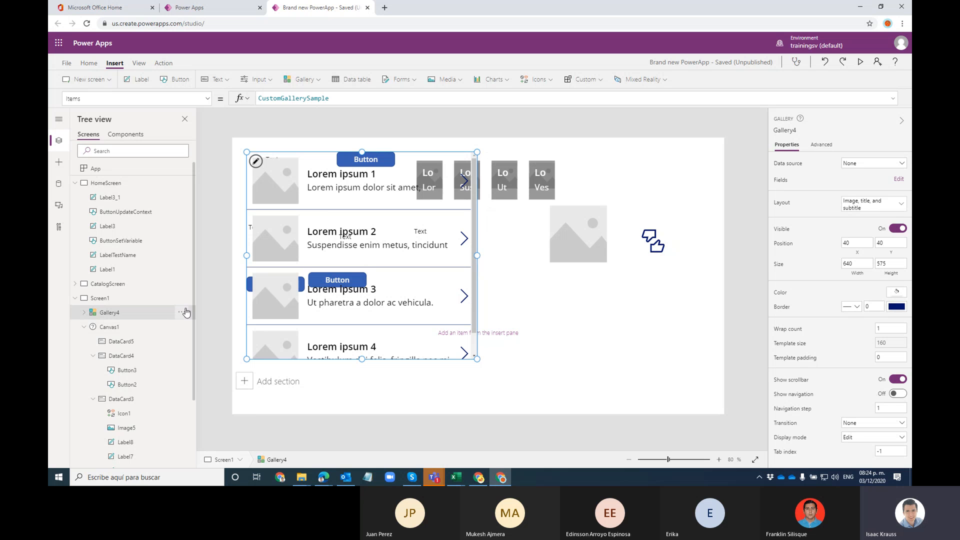
pyautogui.click(195, 328)
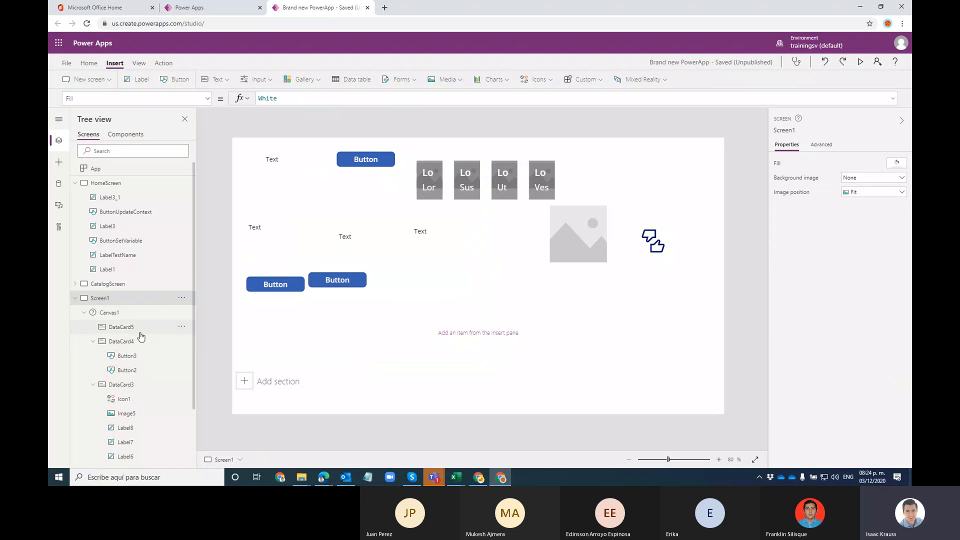
pyautogui.click(133, 343)
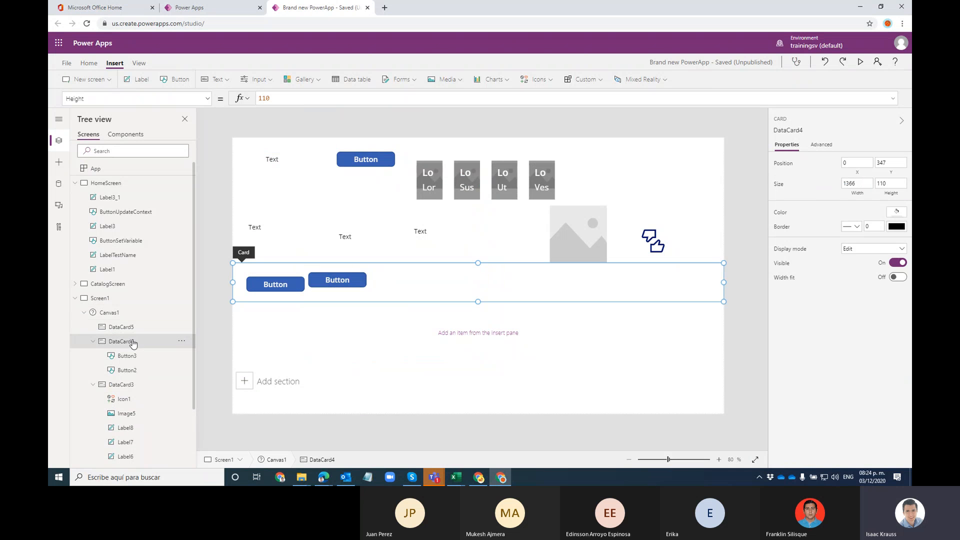
pyautogui.click(182, 341)
pyautogui.click(192, 355)
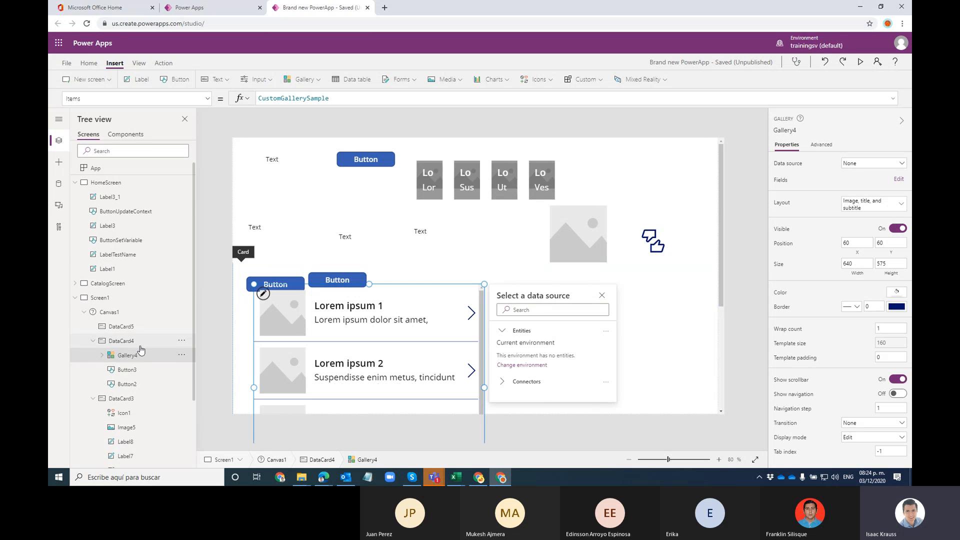
# Step: Position Gallery4 right of the buttons at X 445, Y 40, sized 640 by 355
pyautogui.scroll(-1, 139, 350)
pyautogui.scroll(-1, 430, 300)
pyautogui.scroll(-3, 424, 280)
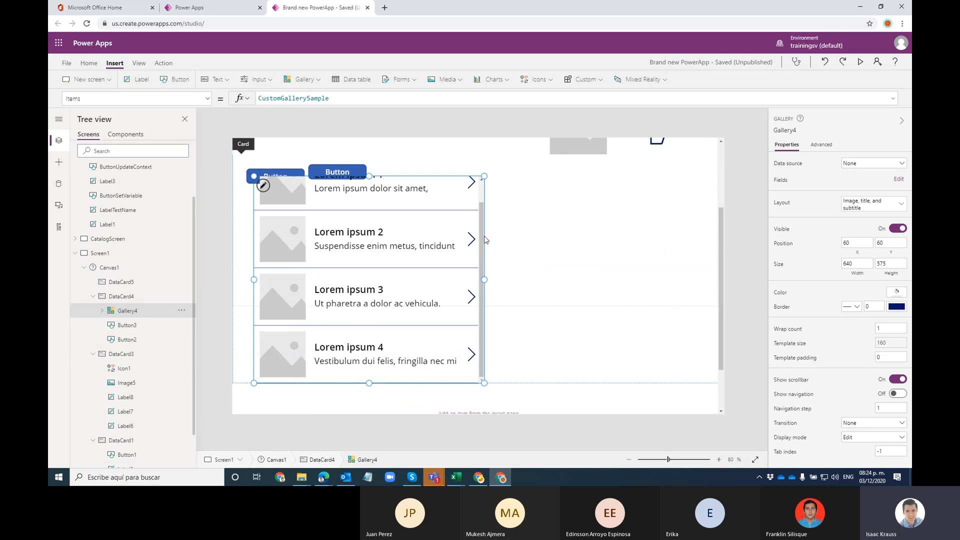
pyautogui.moveTo(484, 198); pyautogui.dragTo(623, 191)
pyautogui.moveTo(511, 374); pyautogui.dragTo(510, 289)
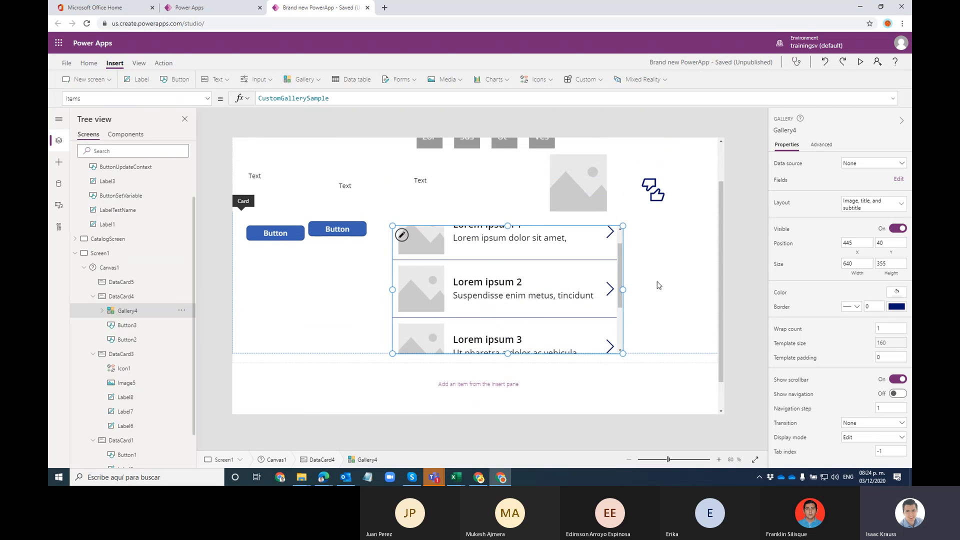
pyautogui.click(632, 293)
pyautogui.scroll(1, 608, 267)
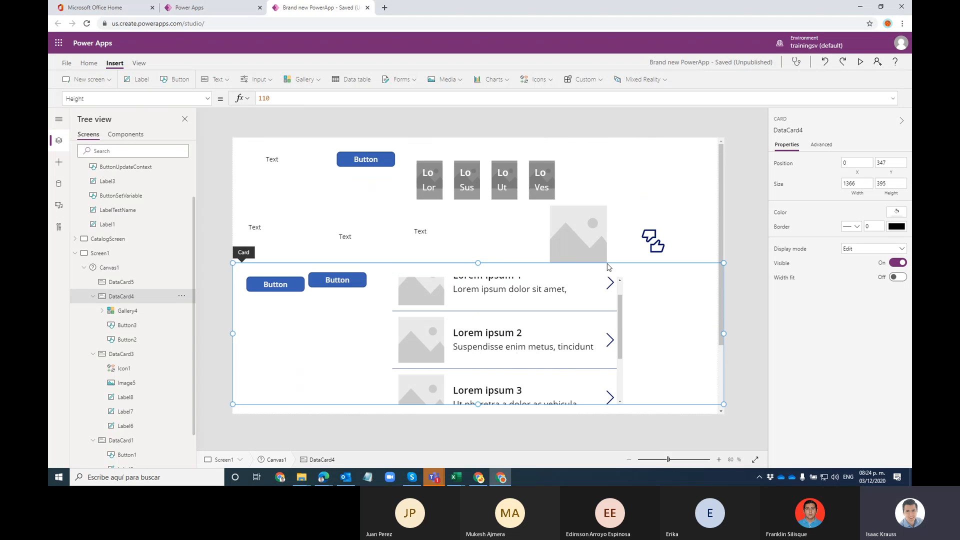
pyautogui.scroll(-1, 493, 190)
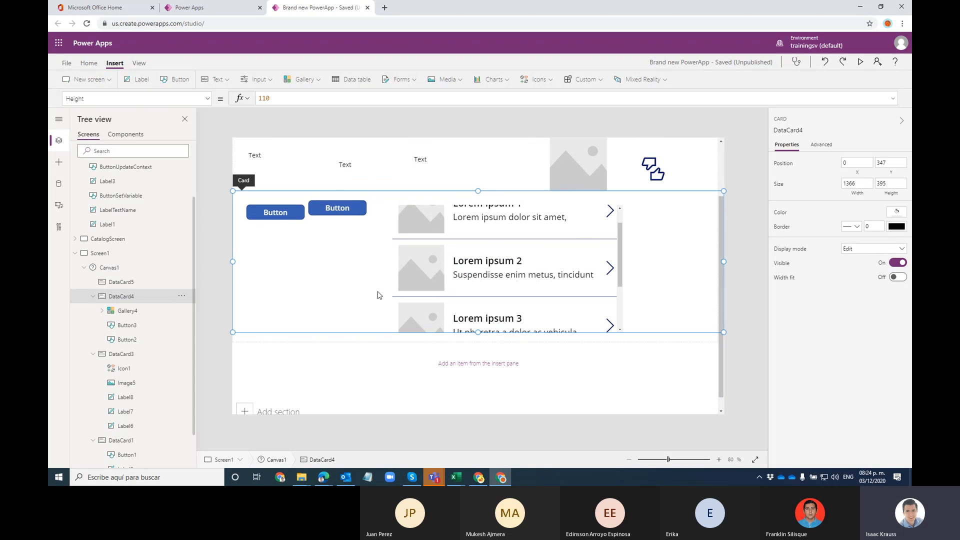
pyautogui.scroll(-1, 499, 285)
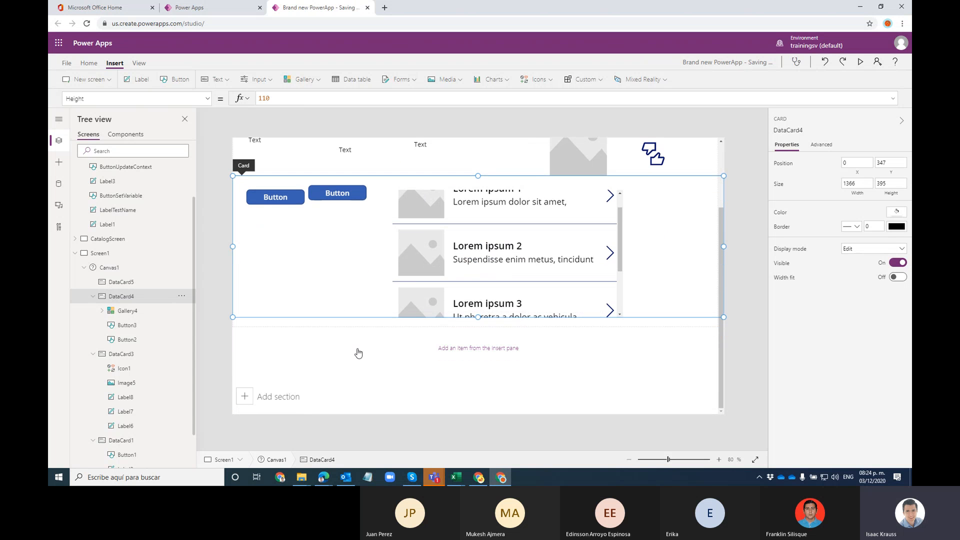
pyautogui.click(316, 332)
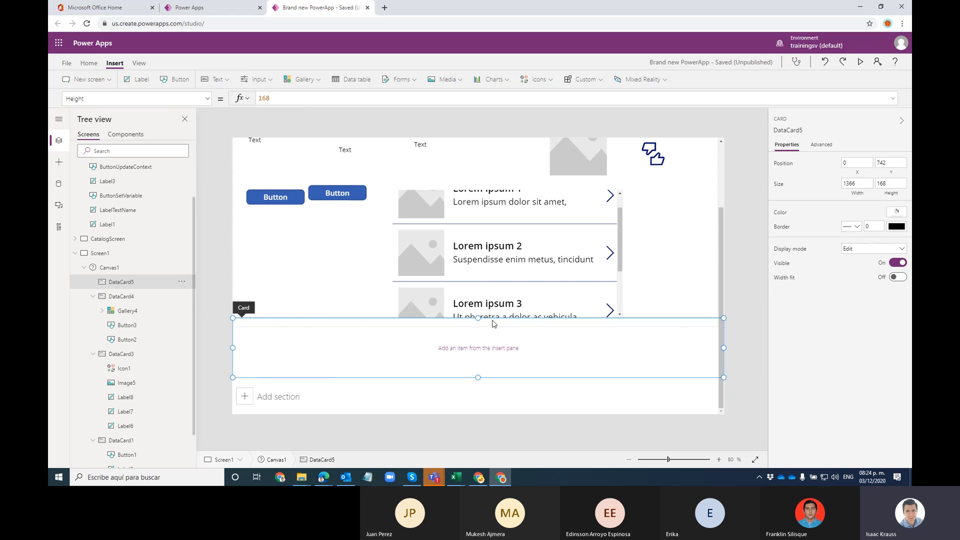
# Step: Add a button and a Waffle icon, Icon2, spread across DataCard5
pyautogui.click(565, 352)
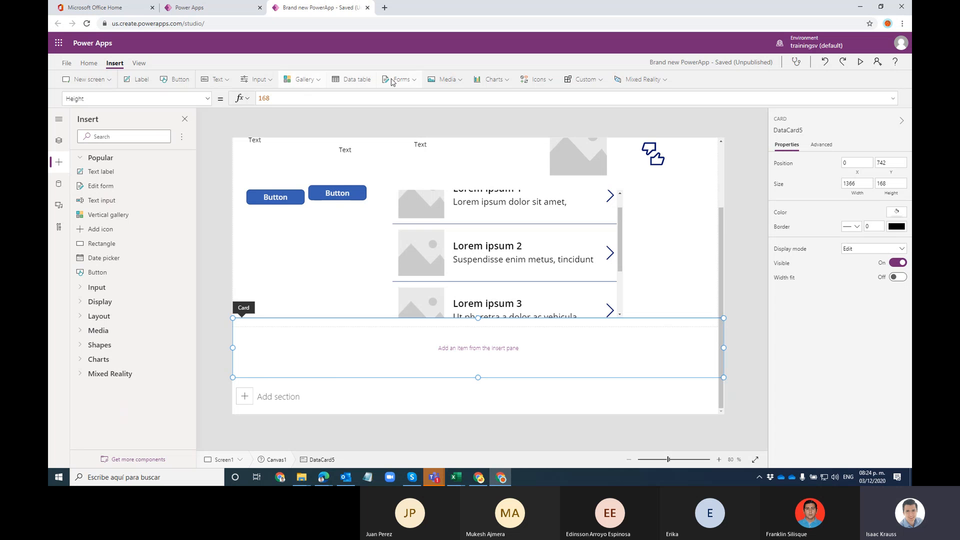
pyautogui.click(175, 79)
pyautogui.moveTo(284, 346); pyautogui.dragTo(396, 361)
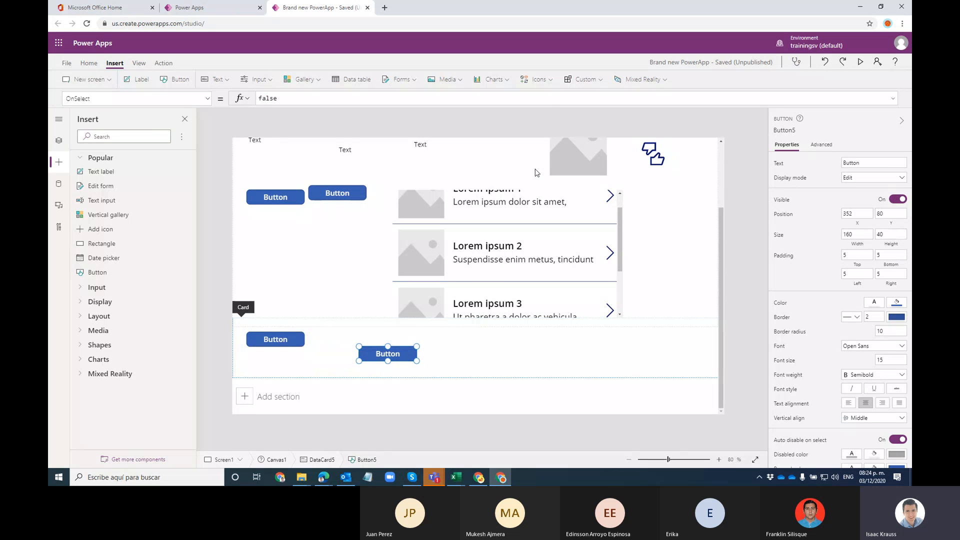
pyautogui.click(537, 79)
pyautogui.scroll(-3, 546, 197)
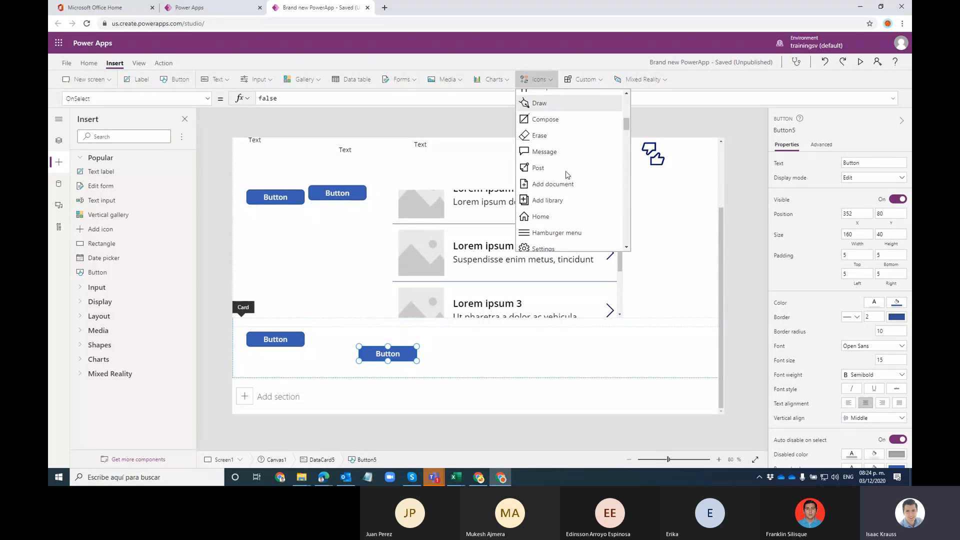
pyautogui.click(535, 162)
pyautogui.moveTo(265, 338); pyautogui.dragTo(529, 340)
# Step: Add a Camera icon, Icon3, at the right side of DataCard5
pyautogui.click(549, 80)
pyautogui.scroll(-5, 574, 217)
pyautogui.click(573, 209)
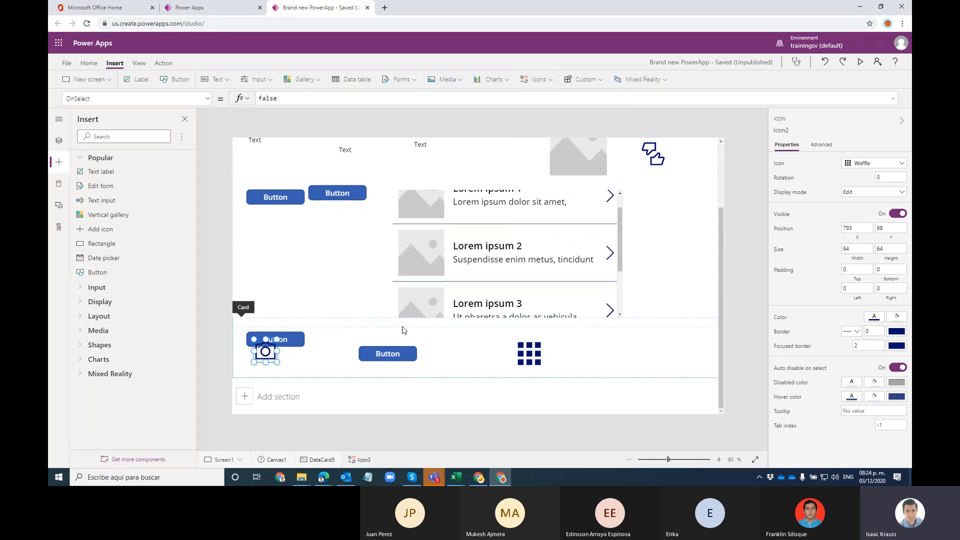
pyautogui.moveTo(265, 351); pyautogui.dragTo(623, 357)
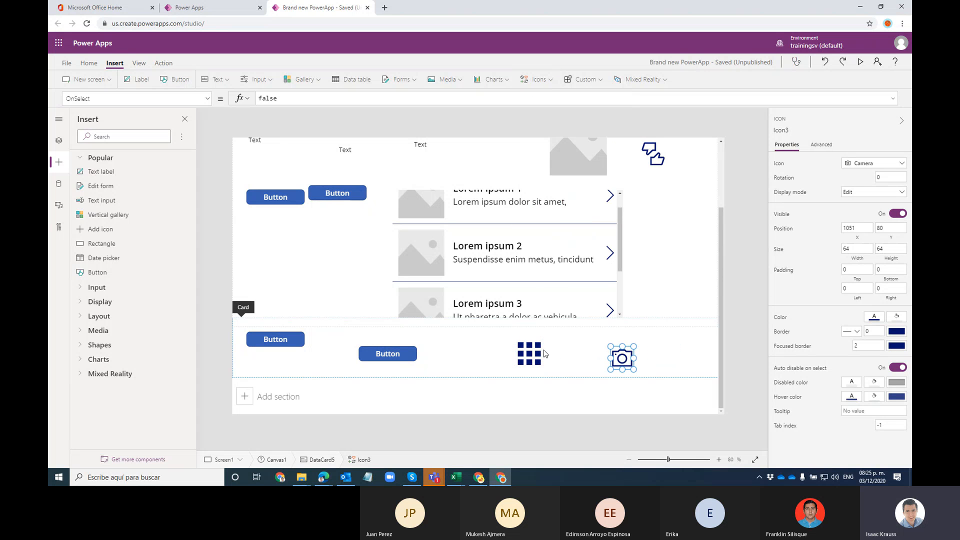
pyautogui.click(743, 345)
pyautogui.scroll(3, 654, 291)
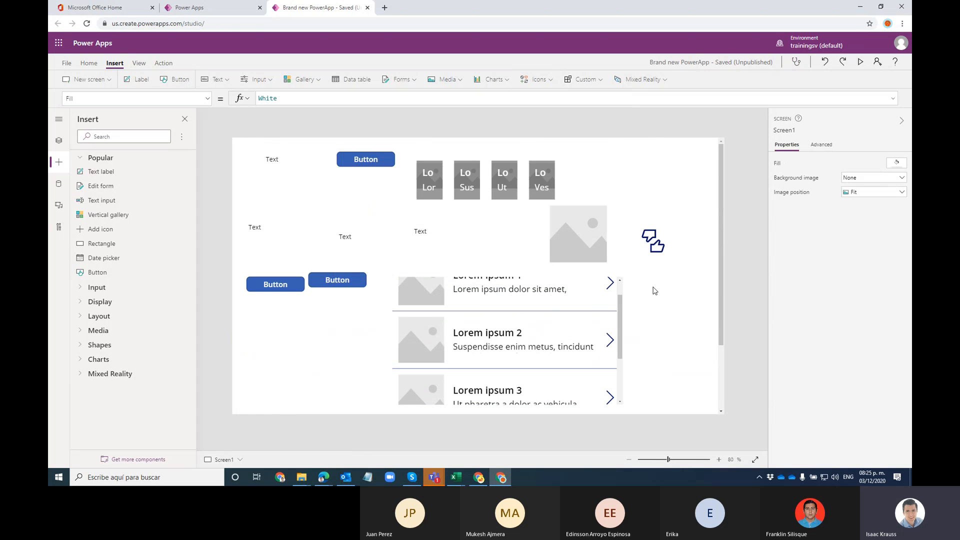
pyautogui.scroll(-3, 654, 290)
pyautogui.scroll(3, 654, 282)
pyautogui.click(861, 63)
pyautogui.scroll(-2, 825, 165)
pyautogui.scroll(2, 839, 214)
pyautogui.moveTo(857, 63); pyautogui.dragTo(835, 86)
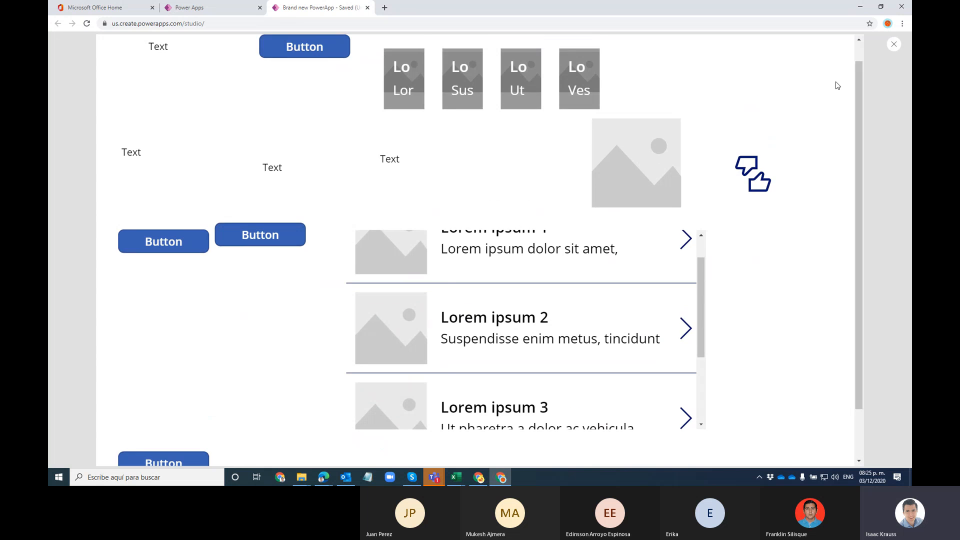
pyautogui.scroll(-5, 686, 297)
pyautogui.moveTo(701, 335); pyautogui.dragTo(709, 180)
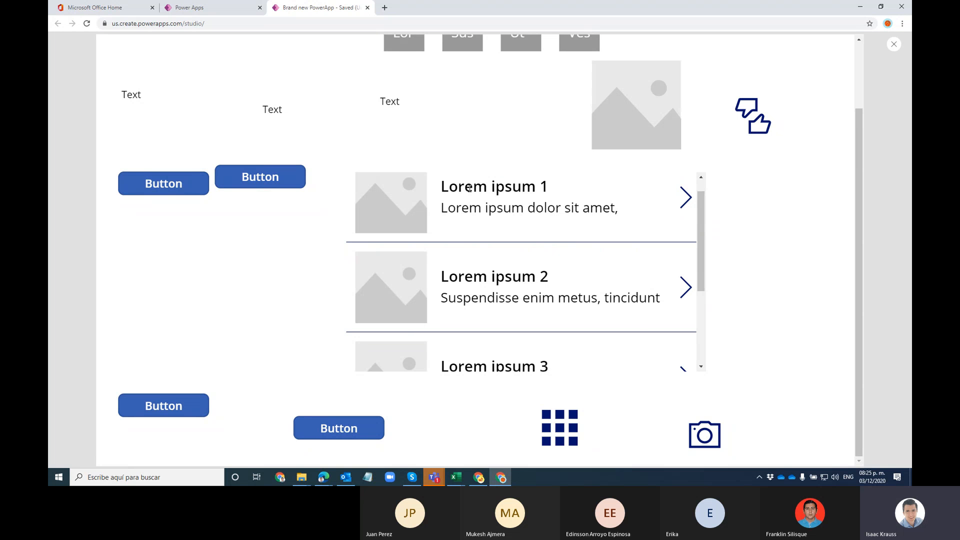
pyautogui.scroll(2, 819, 251)
pyautogui.scroll(-2, 816, 247)
pyautogui.scroll(2, 794, 262)
pyautogui.scroll(-1, 794, 262)
pyautogui.scroll(1, 794, 262)
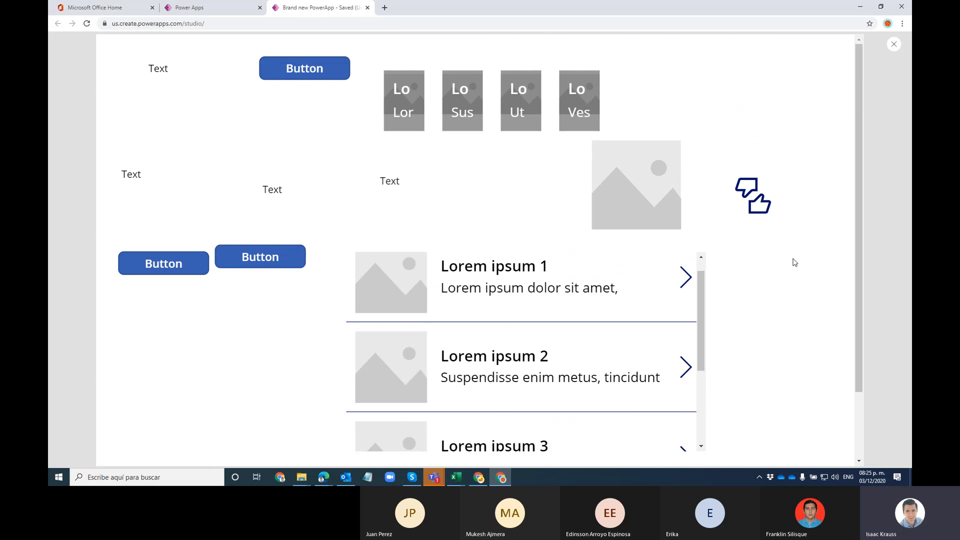
pyautogui.scroll(-2, 862, 229)
pyautogui.scroll(1, 866, 90)
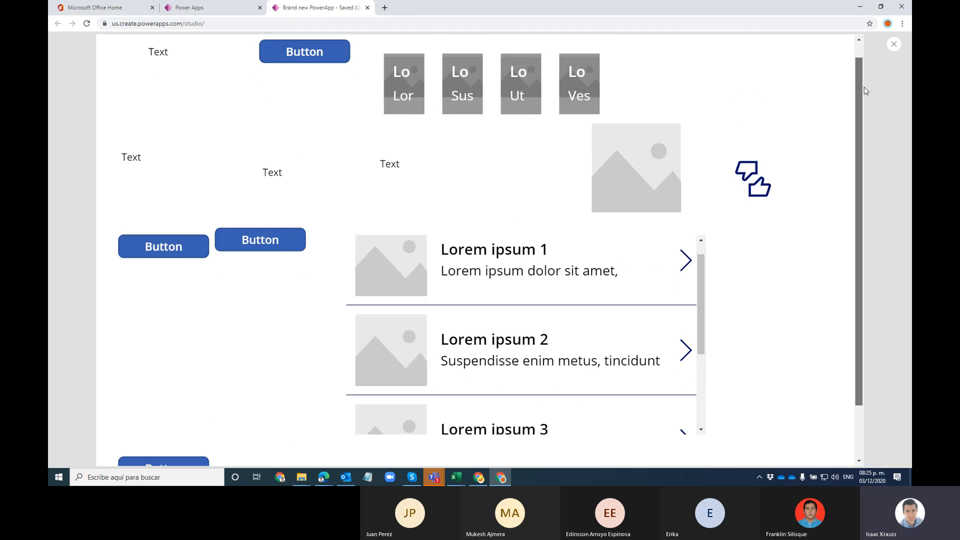
pyautogui.scroll(1, 862, 80)
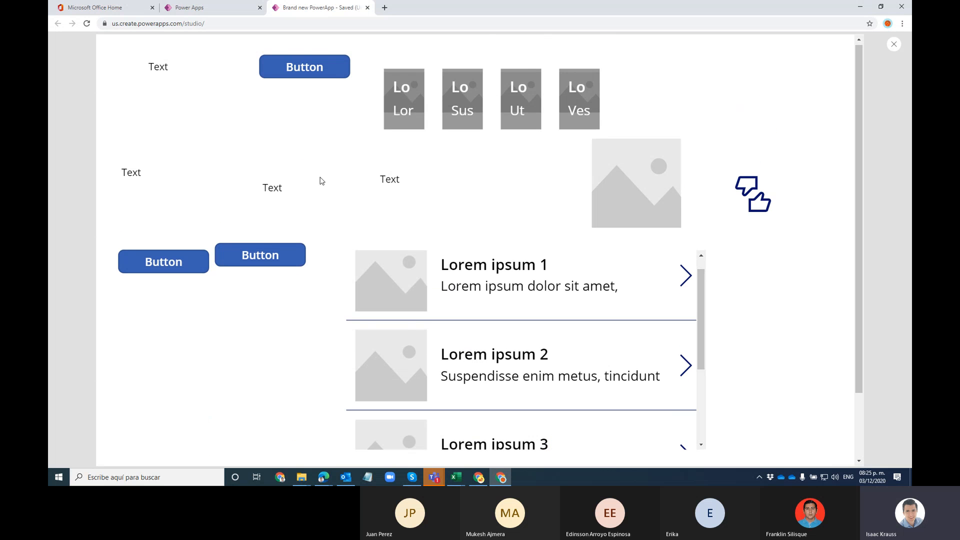
pyautogui.click(893, 45)
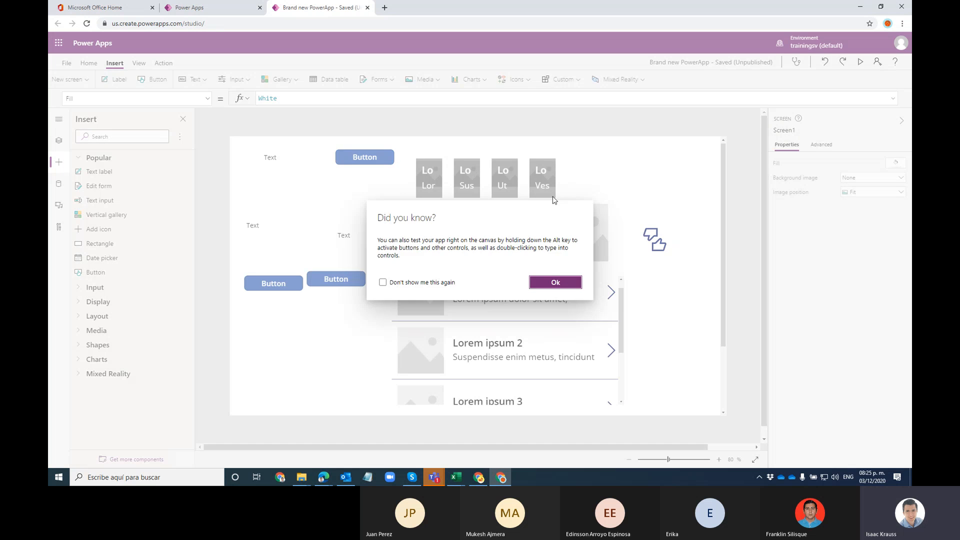
# Step: Dismiss the testing tip, inspect DataCard5, DataCard4 and DataCard3, then bring up the New screen templates
pyautogui.press('Escape')
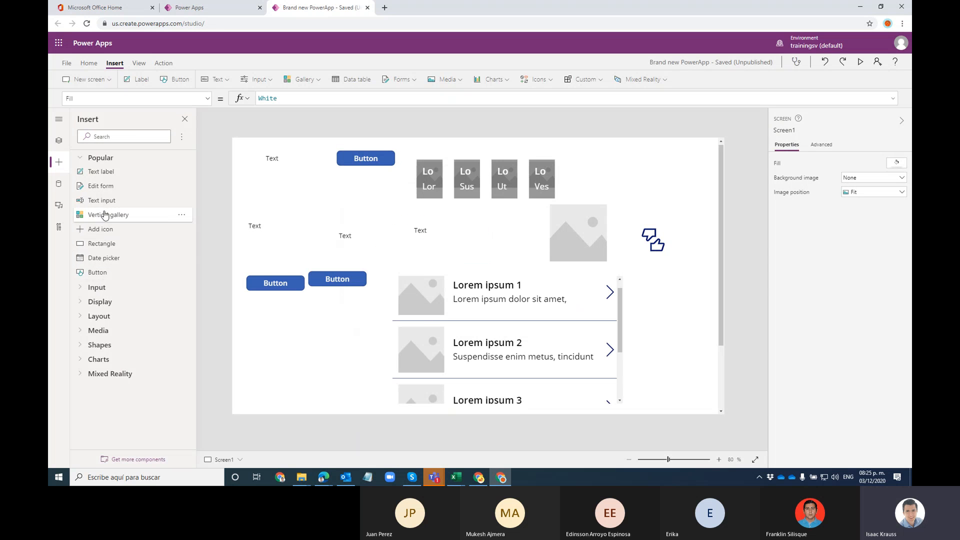
pyautogui.click(64, 146)
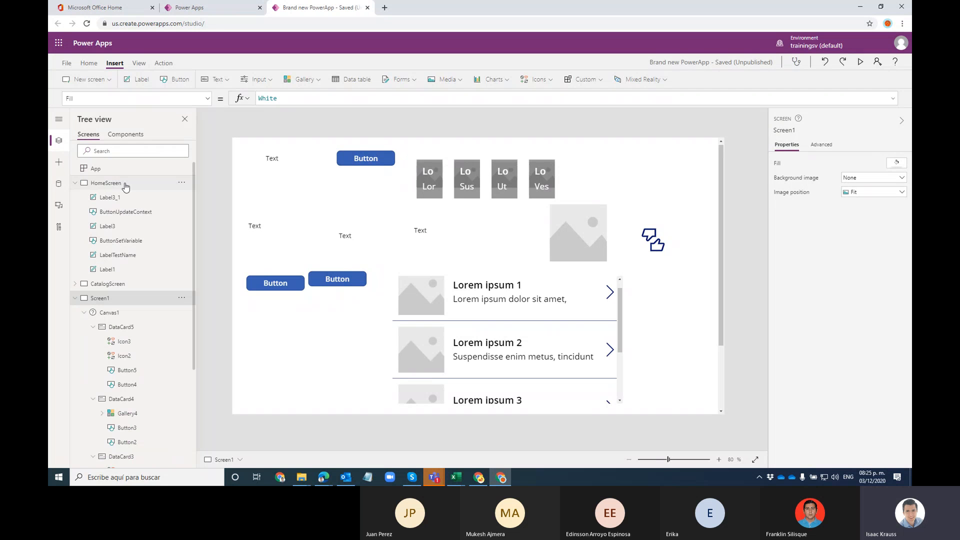
pyautogui.click(124, 332)
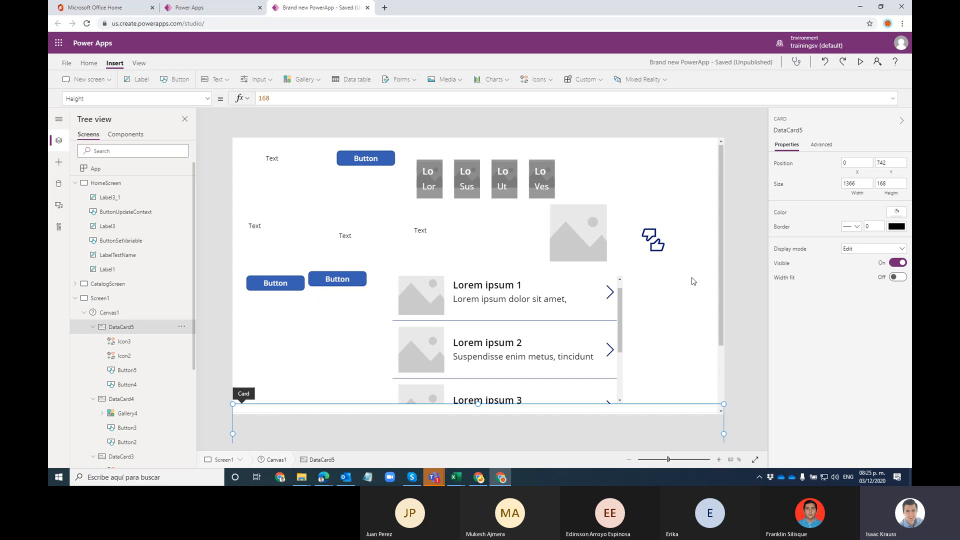
pyautogui.scroll(-3, 688, 265)
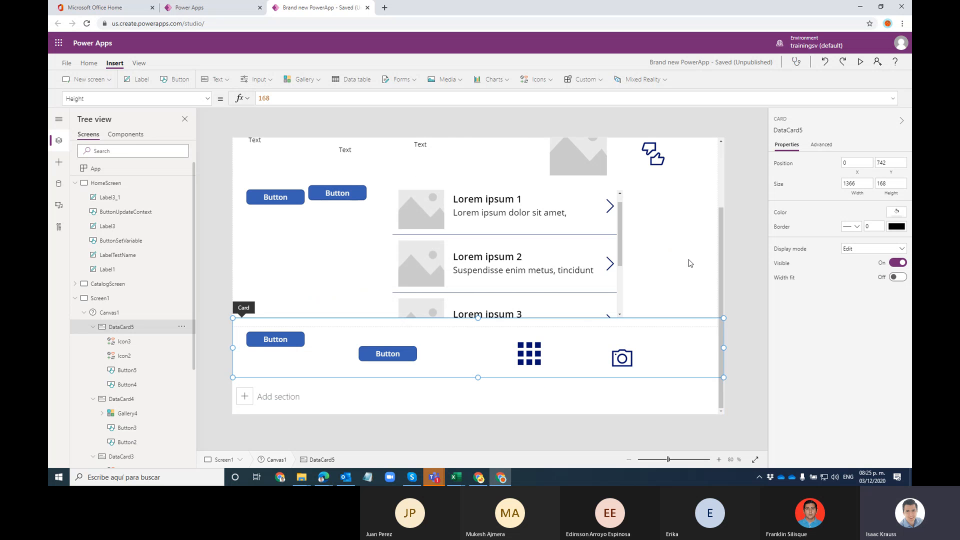
pyautogui.scroll(3, 549, 267)
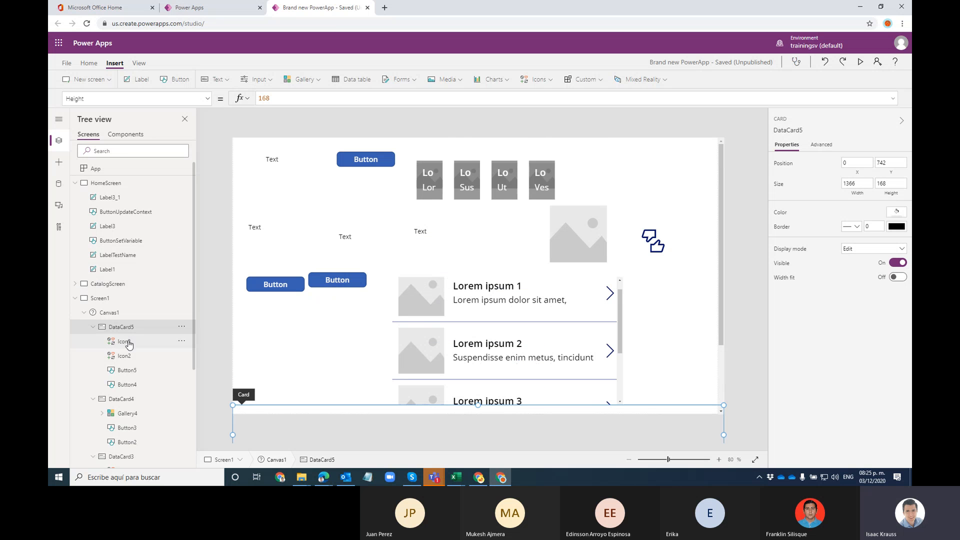
pyautogui.scroll(-1, 131, 332)
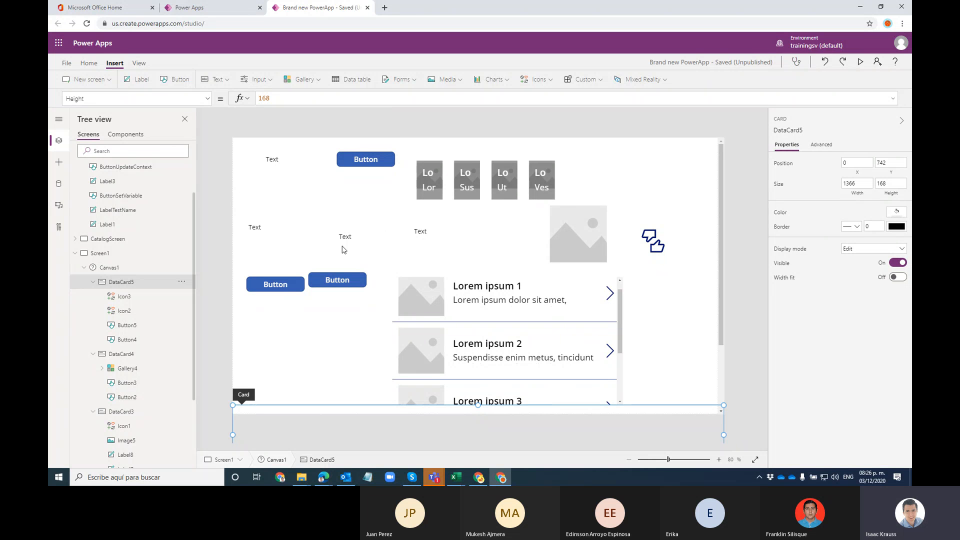
pyautogui.click(126, 355)
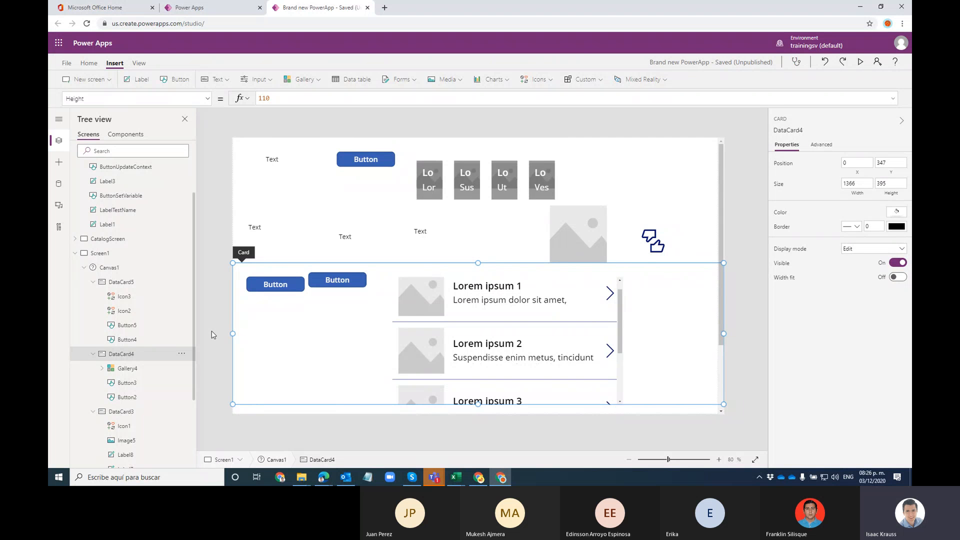
pyautogui.click(138, 411)
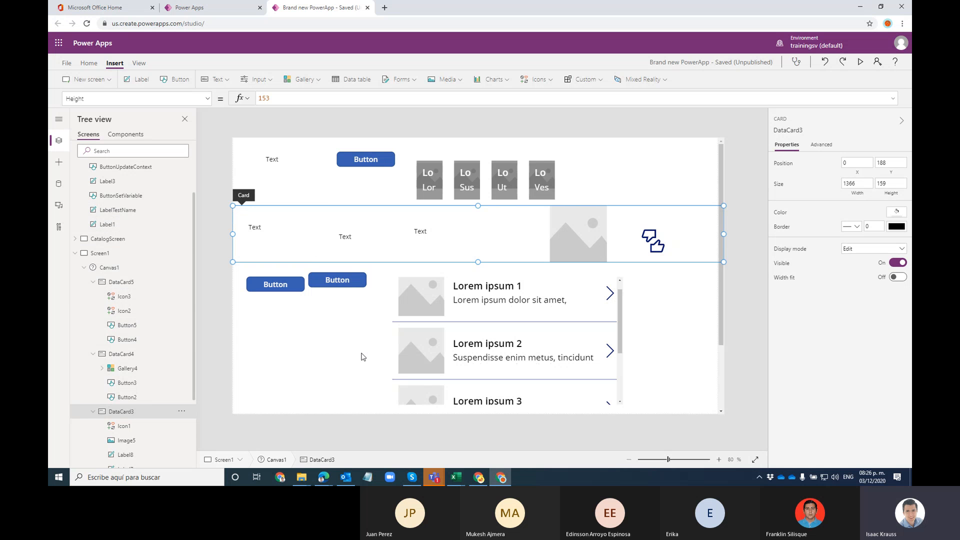
pyautogui.click(93, 82)
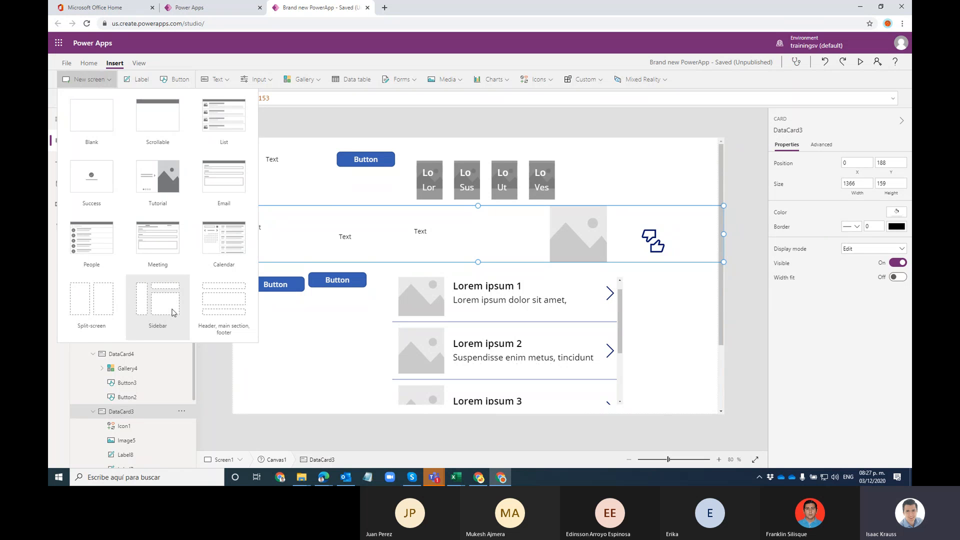
# Step: Create sidebar-layout Screen3 and put a button and a first text label in SidebarContainer1
pyautogui.click(171, 311)
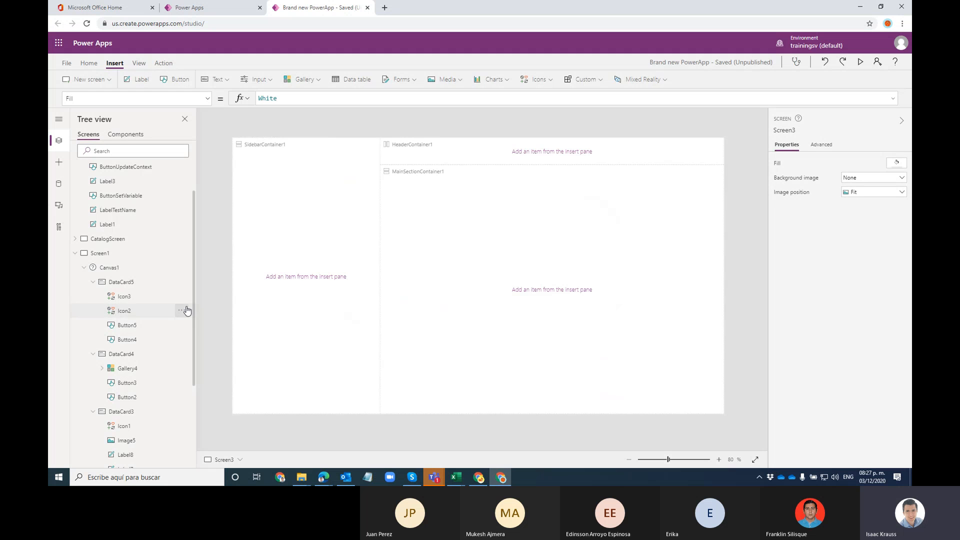
pyautogui.click(247, 145)
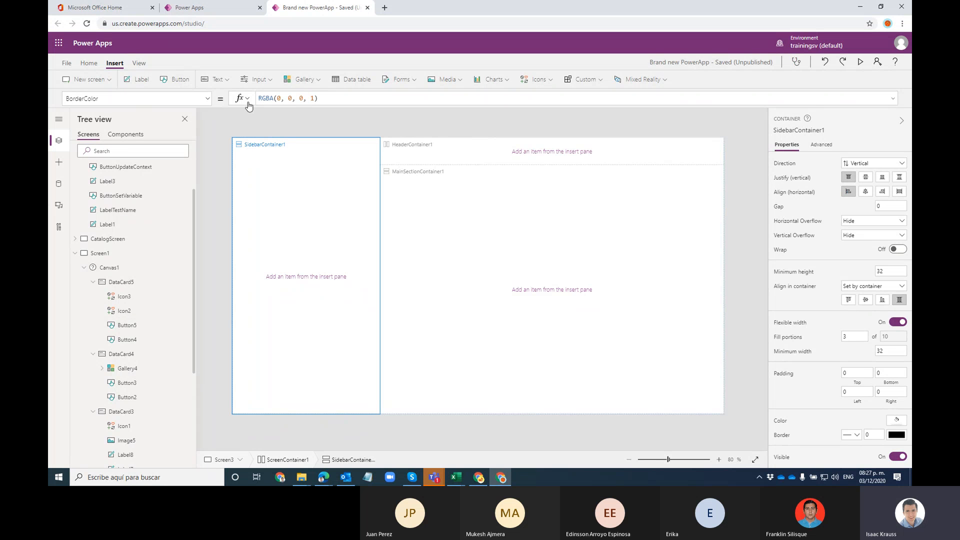
pyautogui.click(178, 79)
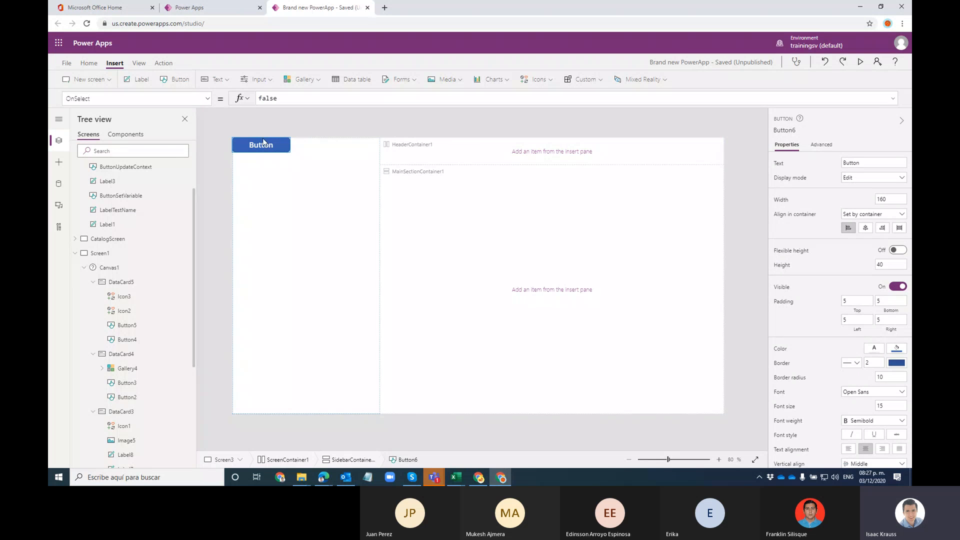
pyautogui.click(140, 79)
# Step: Add a second text label to the sidebar below the button
pyautogui.click(327, 183)
pyautogui.scroll(-5, 145, 255)
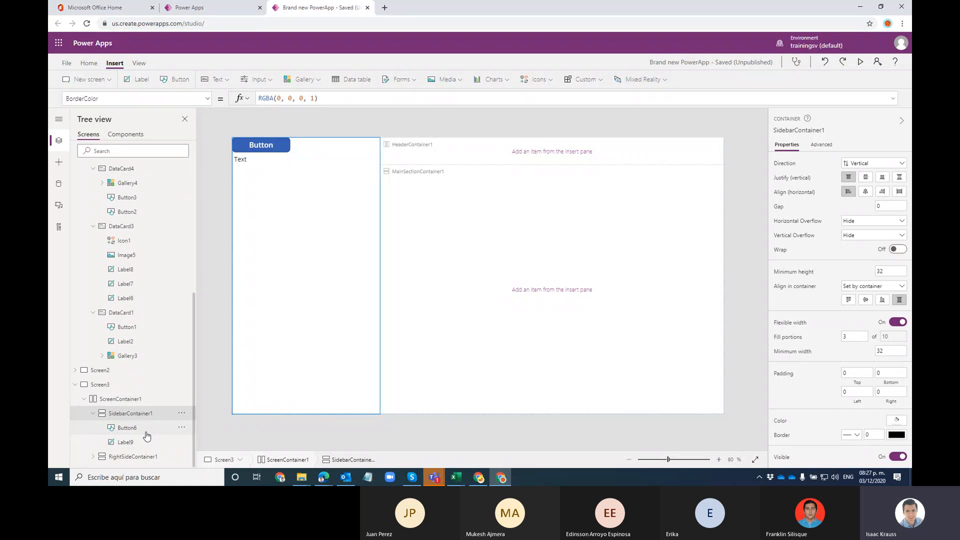
pyautogui.click(145, 431)
pyautogui.click(244, 161)
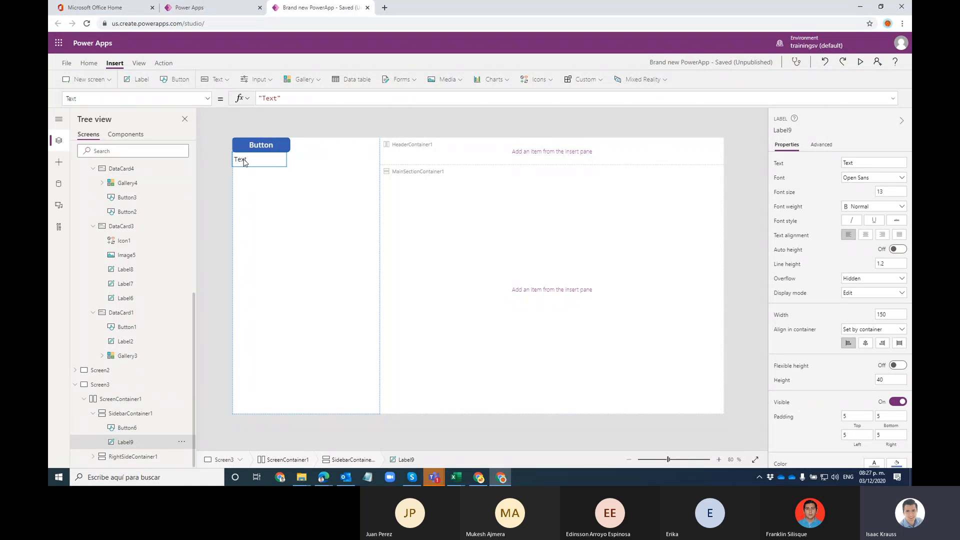
pyautogui.click(300, 163)
pyautogui.click(277, 145)
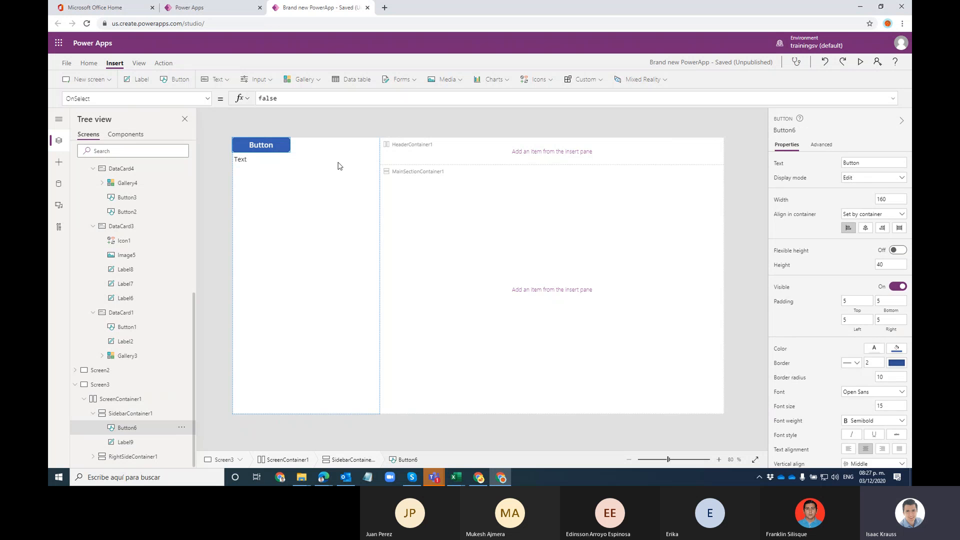
pyautogui.click(138, 79)
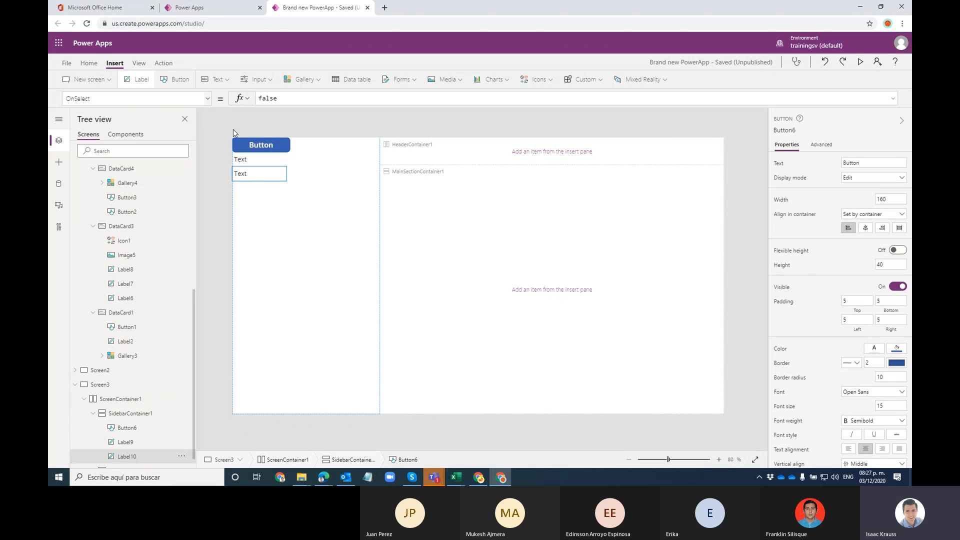
pyautogui.click(499, 175)
pyautogui.click(454, 144)
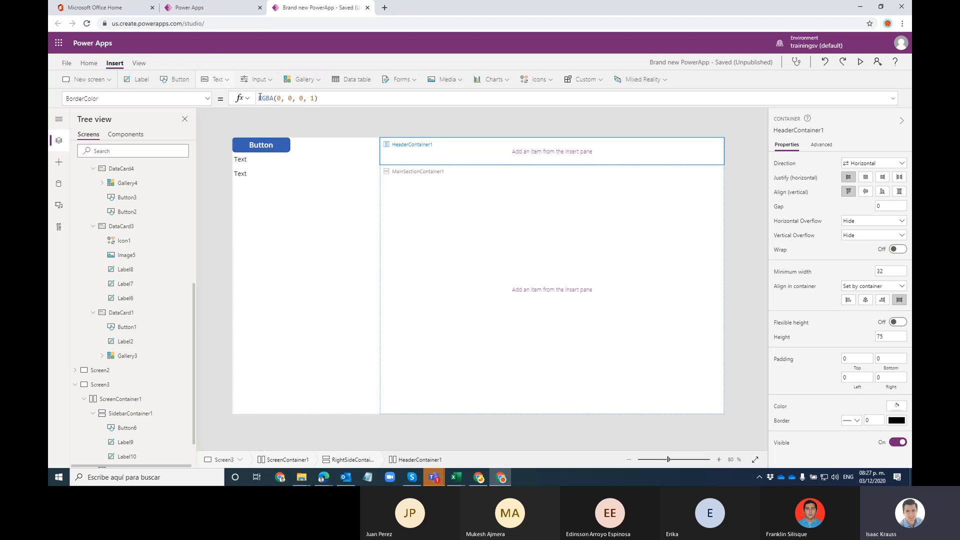
# Step: Fill HeaderContainer1 with alternating text labels and buttons
pyautogui.click(150, 79)
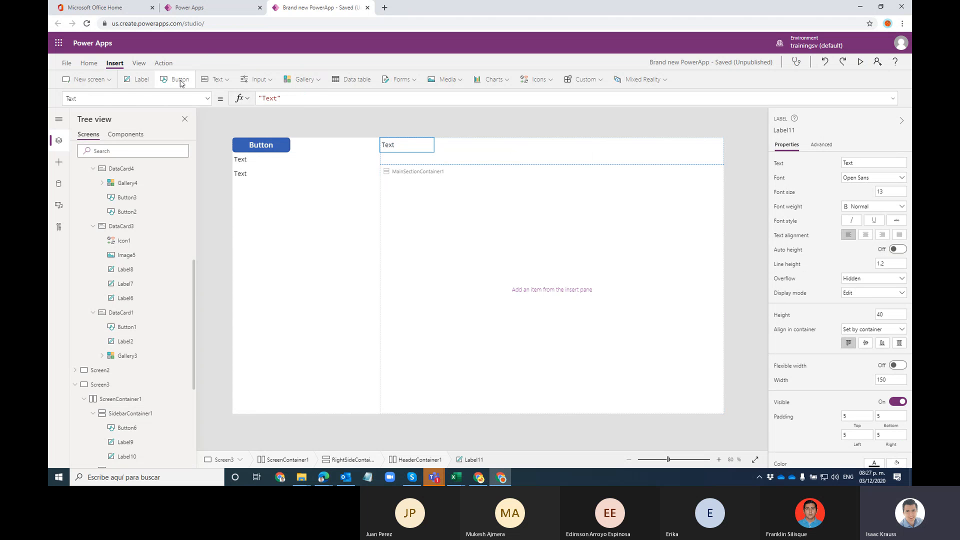
pyautogui.click(179, 79)
pyautogui.click(180, 81)
pyautogui.click(145, 80)
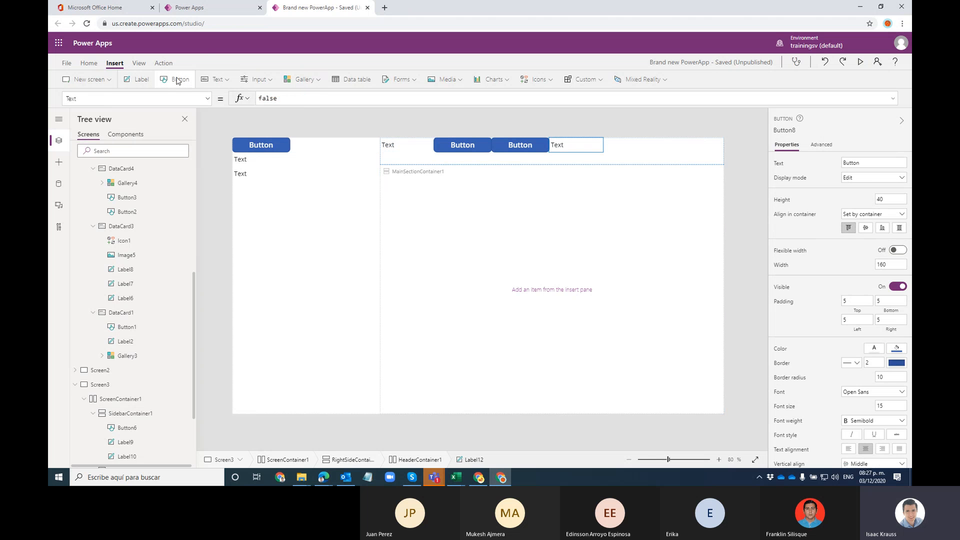
pyautogui.click(170, 80)
pyautogui.click(145, 80)
pyautogui.click(159, 82)
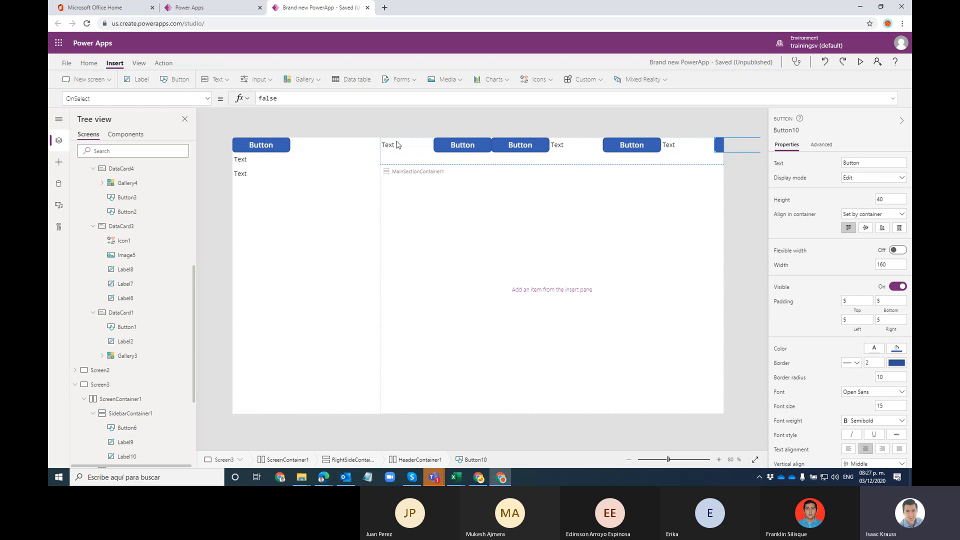
# Step: Insert a vertical gallery into MainSectionContainer1, followed by four buttons
pyautogui.click(577, 326)
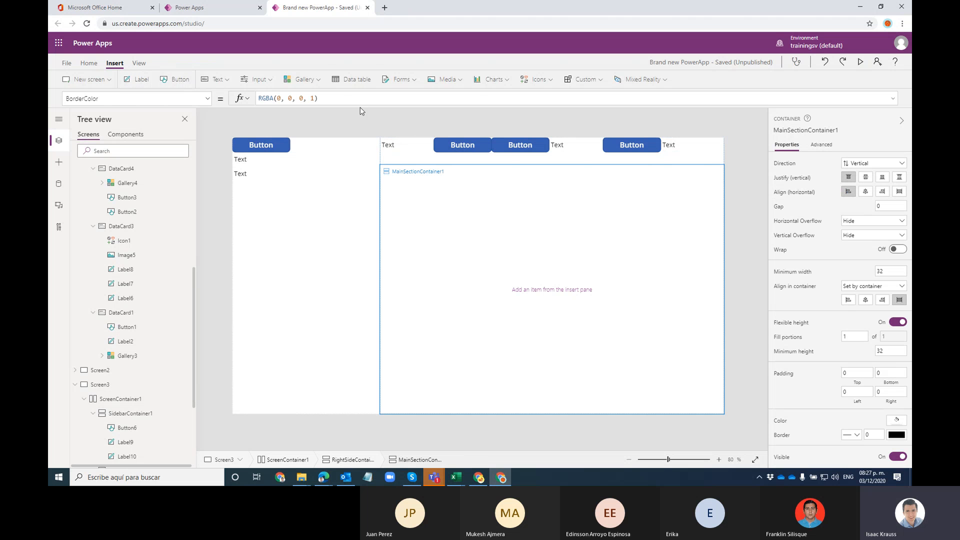
pyautogui.click(302, 79)
pyautogui.click(319, 107)
pyautogui.click(664, 336)
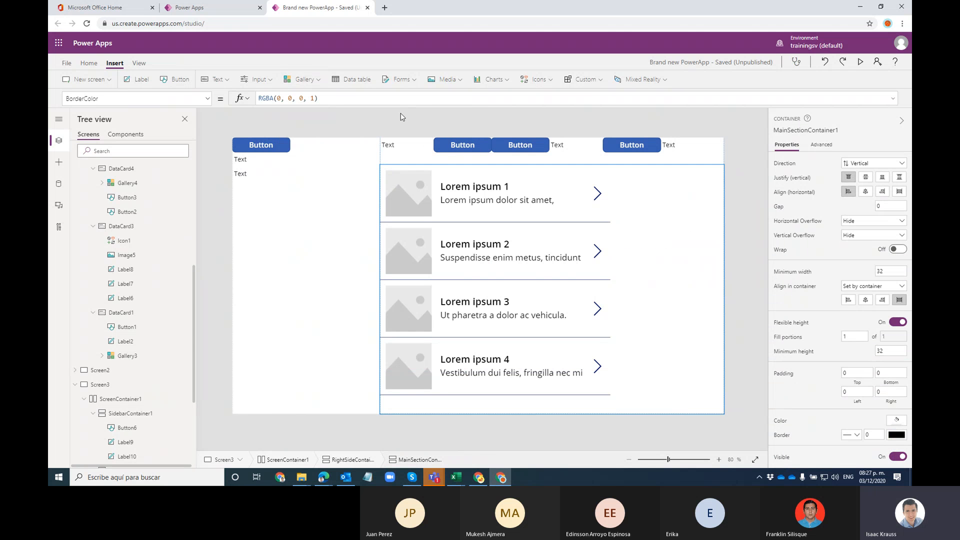
pyautogui.click(180, 86)
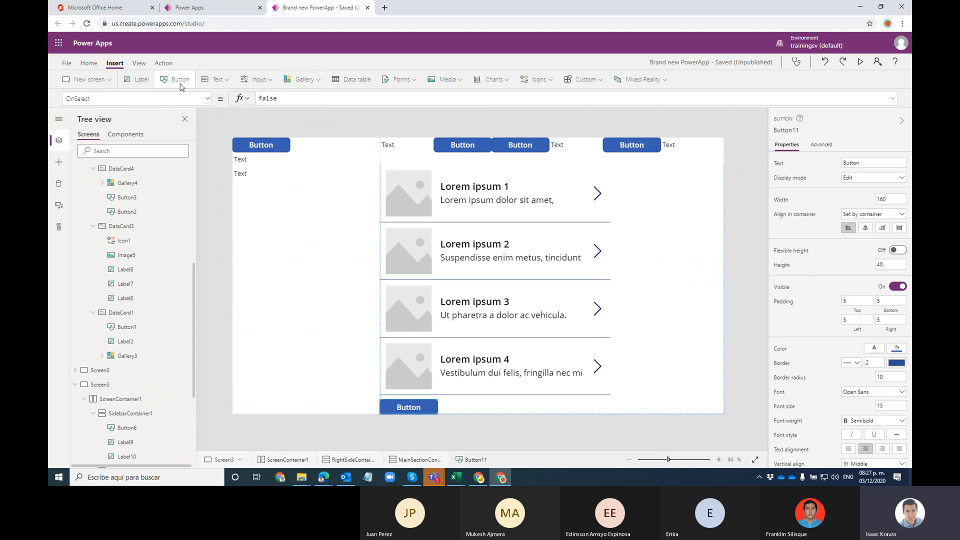
pyautogui.click(180, 86)
pyautogui.click(180, 86)
pyautogui.click(180, 86)
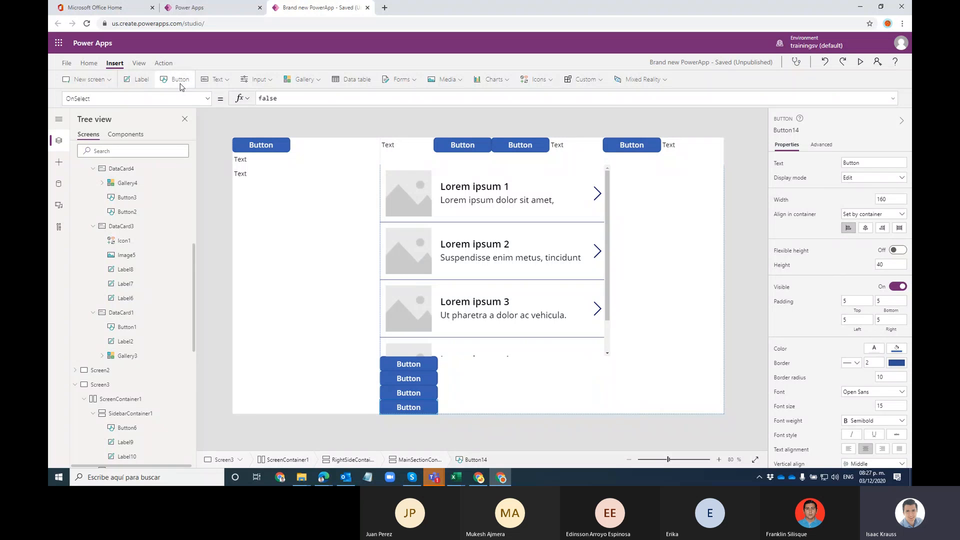
# Step: Add one more button, then remove the buttons stacked below the gallery
pyautogui.click(180, 86)
pyautogui.click(639, 274)
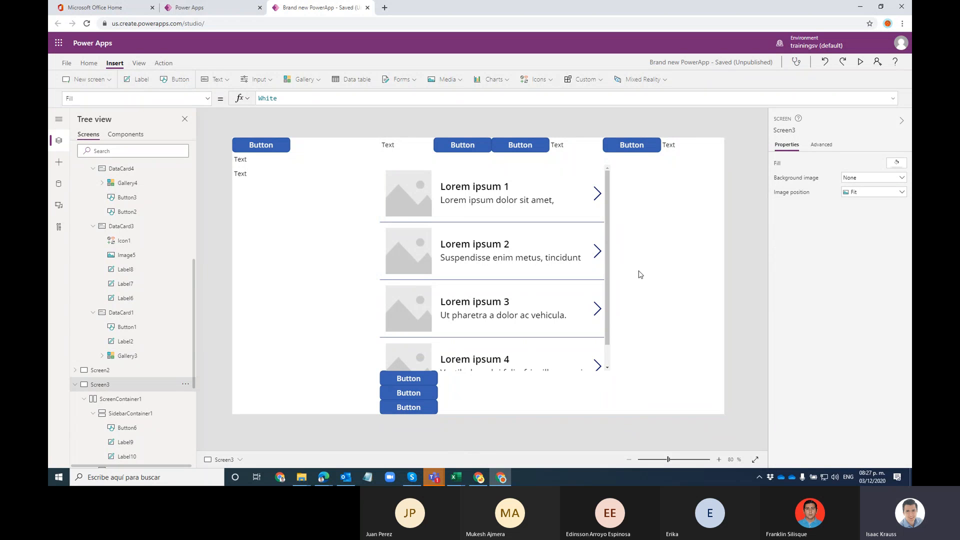
pyautogui.click(646, 260)
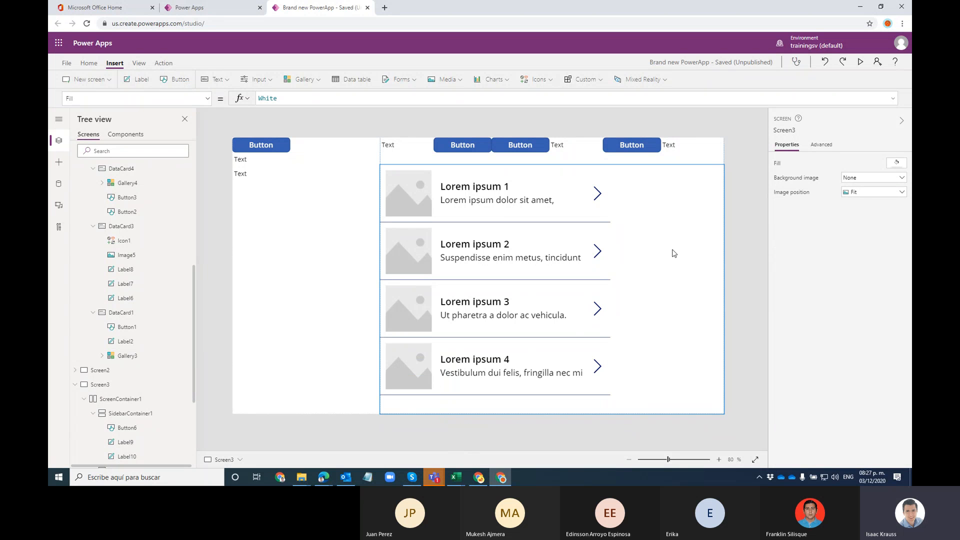
# Step: Inspect the header and sidebar items: buttons and text labels
pyautogui.click(335, 211)
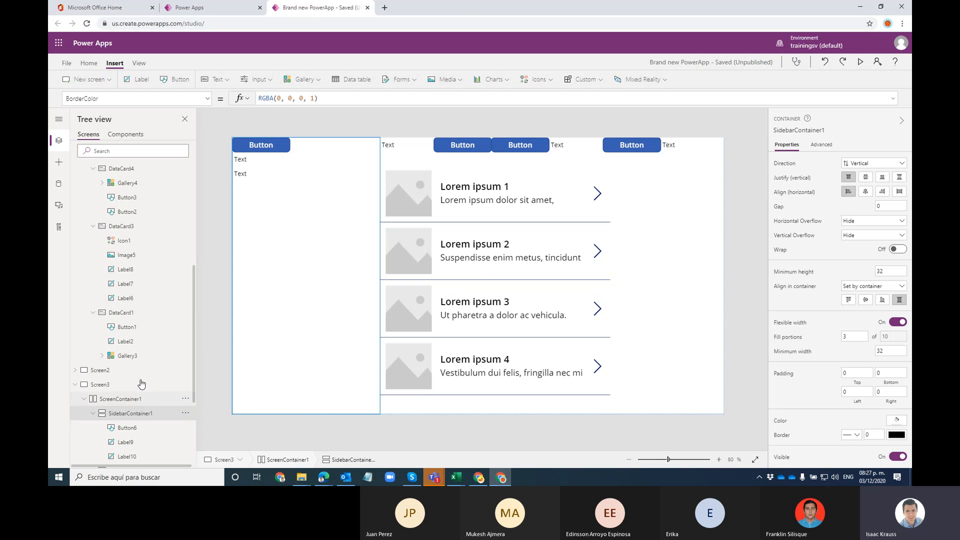
pyautogui.scroll(-3, 139, 385)
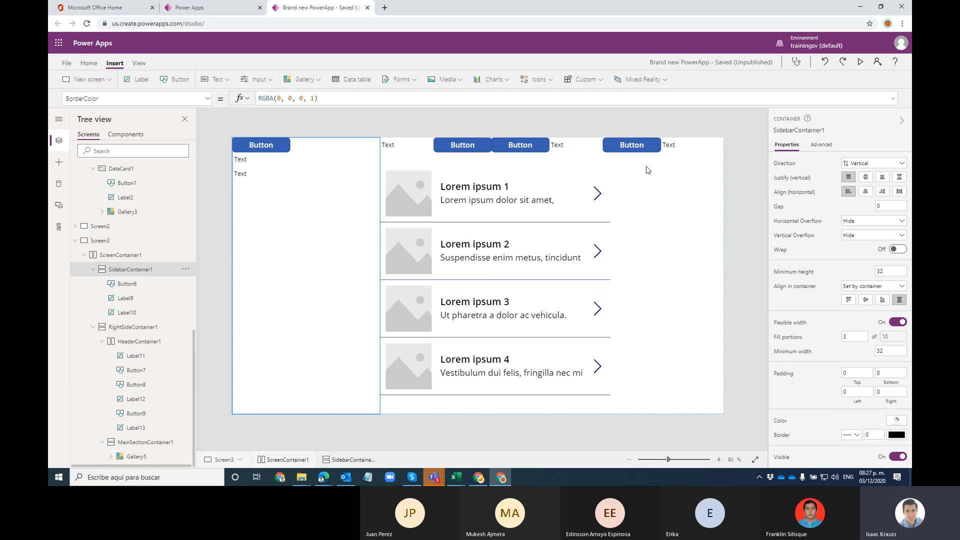
pyautogui.click(649, 132)
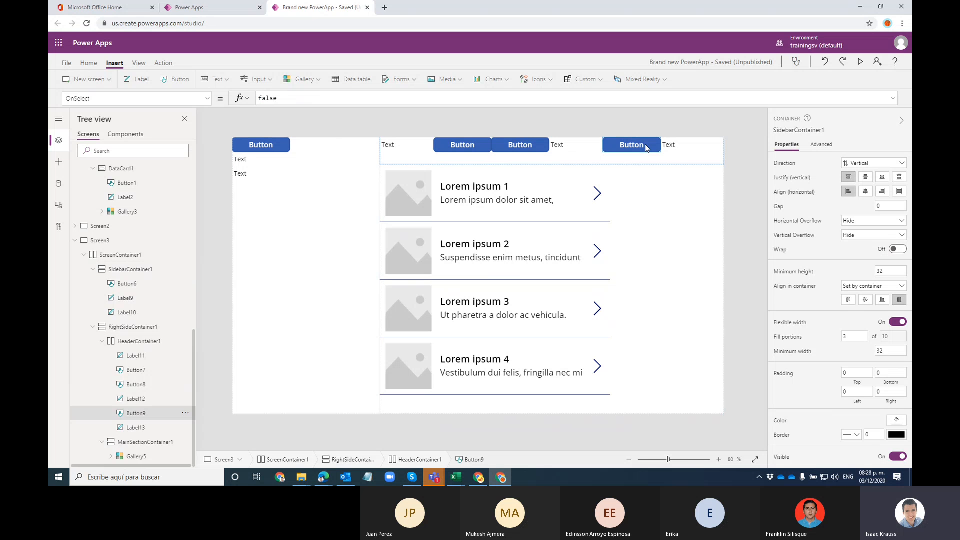
pyautogui.click(571, 144)
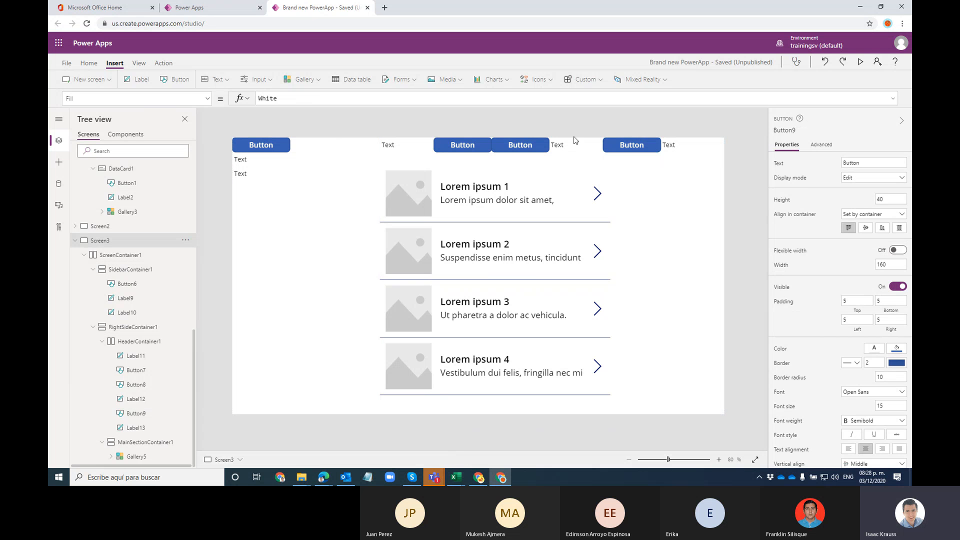
pyautogui.click(250, 163)
pyautogui.click(260, 147)
pyautogui.click(245, 166)
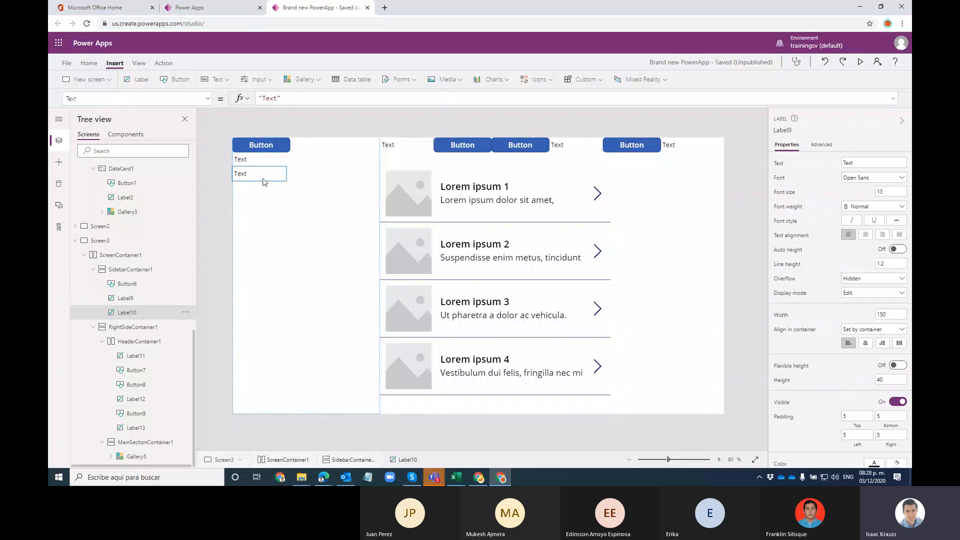
# Step: Check the sidebar container's Advanced border properties and collapse Screen3 in the outline
pyautogui.click(186, 270)
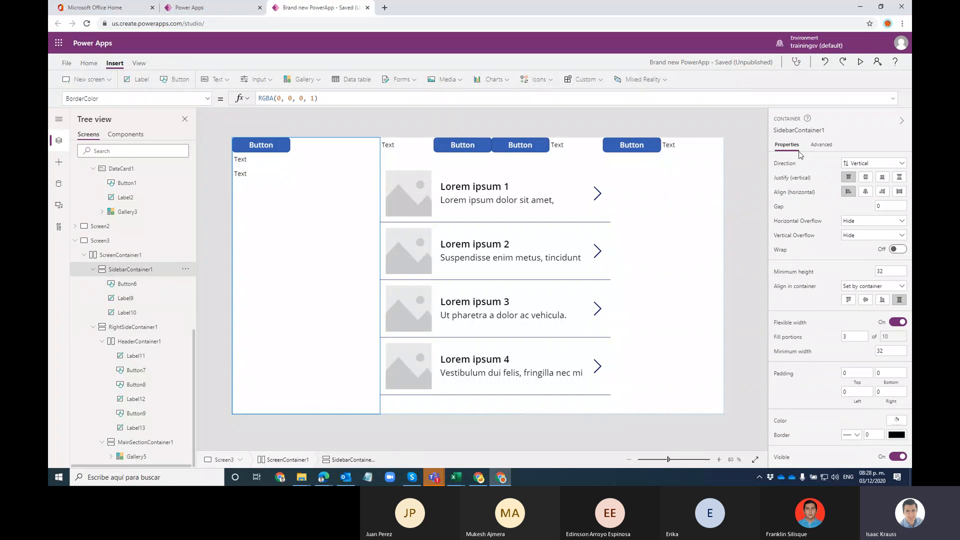
pyautogui.click(821, 144)
pyautogui.click(787, 146)
pyautogui.click(75, 241)
# Step: On Screen2, delete the lower of the two sample galleries
pyautogui.click(103, 442)
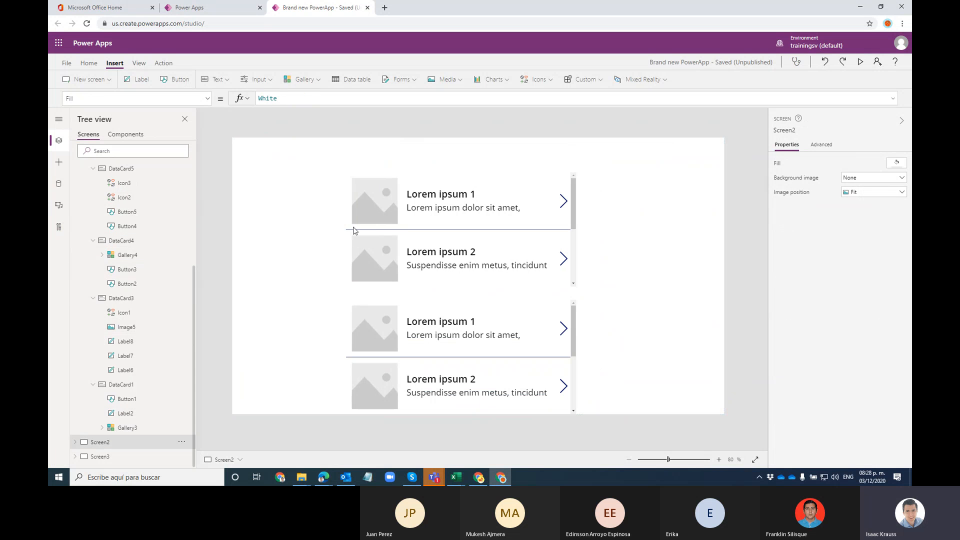
pyautogui.scroll(2, 153, 300)
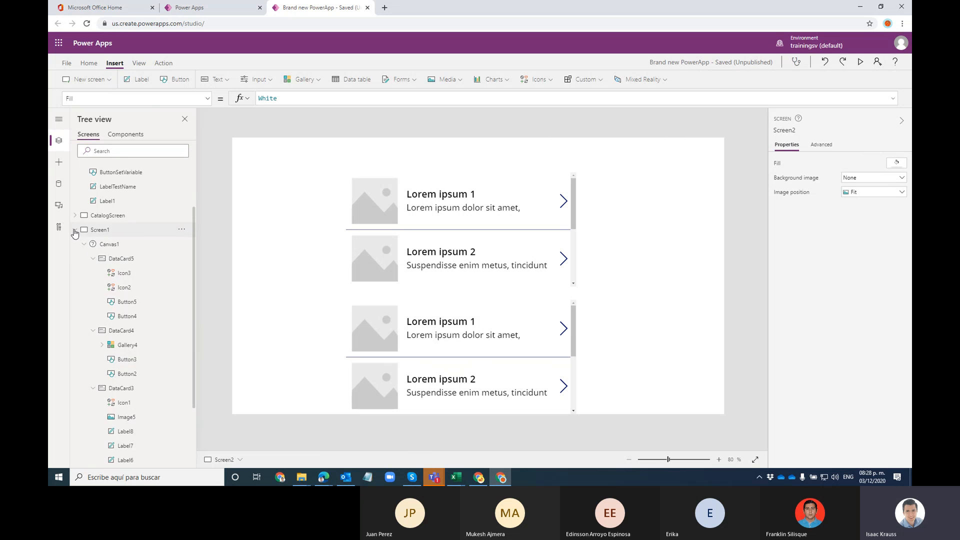
pyautogui.click(76, 231)
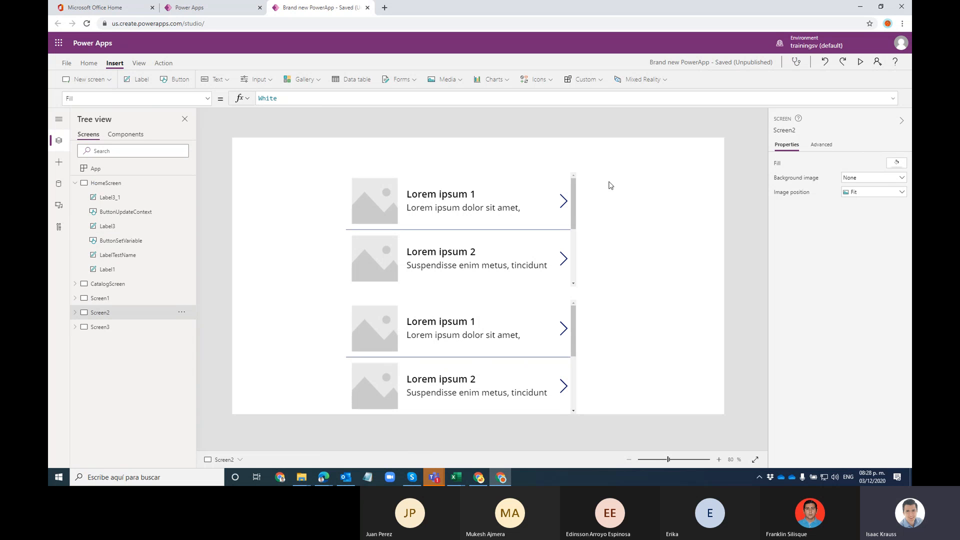
pyautogui.click(573, 185)
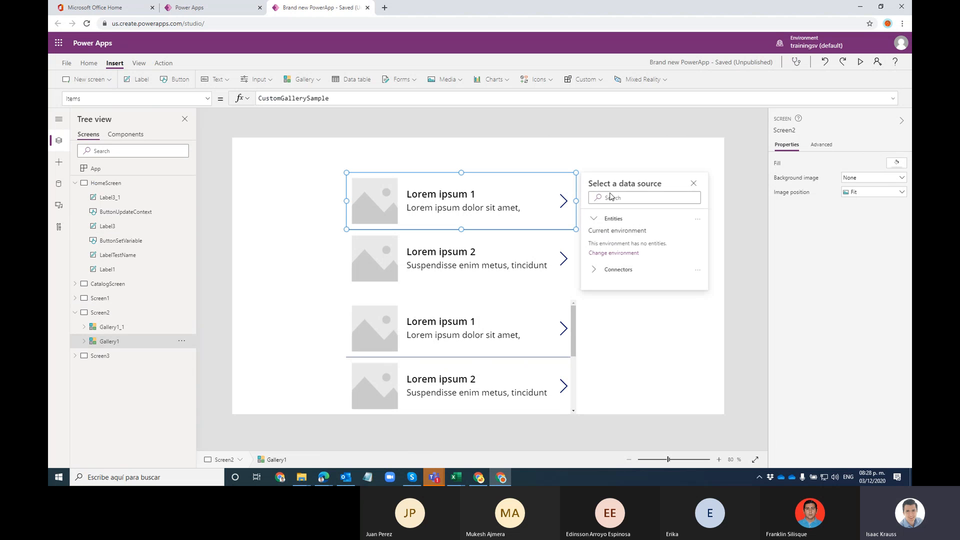
pyautogui.click(573, 320)
pyautogui.click(615, 402)
pyautogui.click(579, 347)
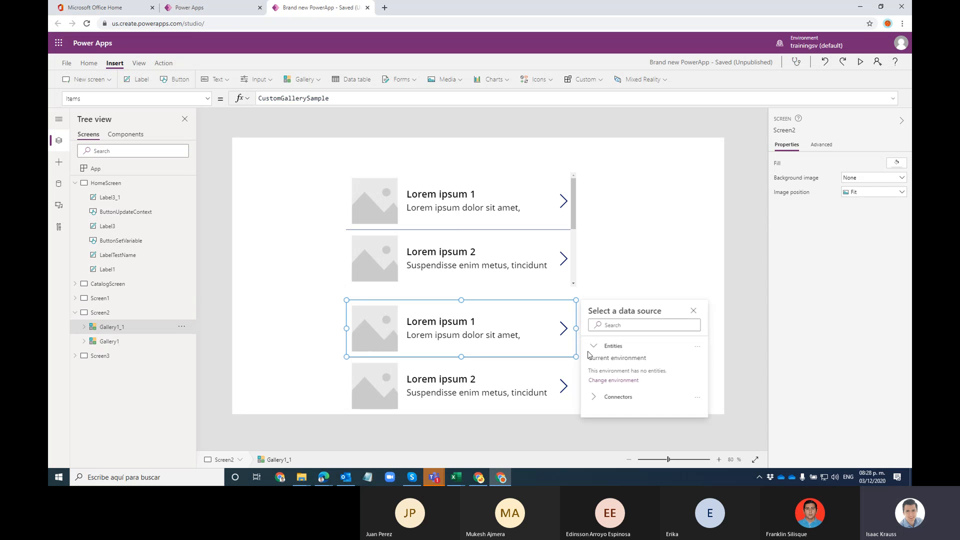
pyautogui.click(181, 326)
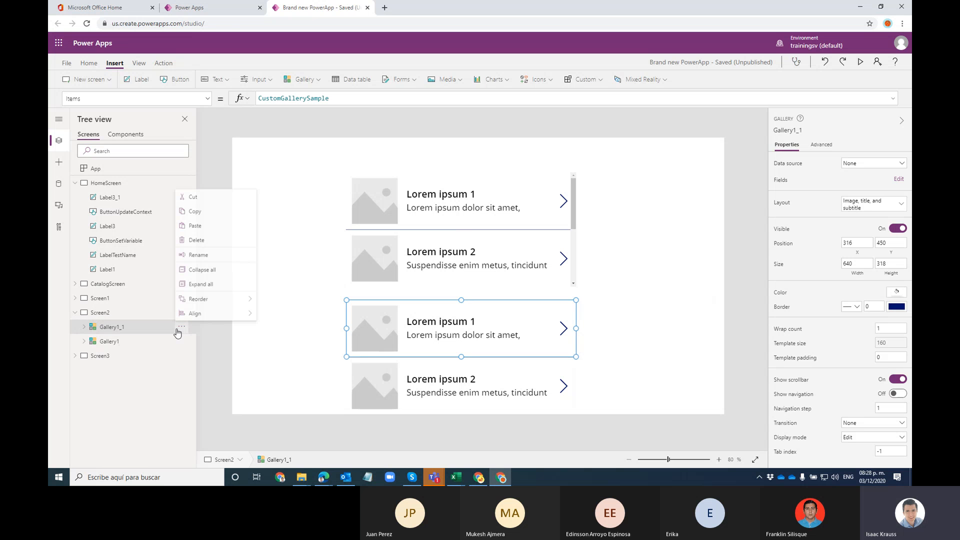
pyautogui.click(190, 240)
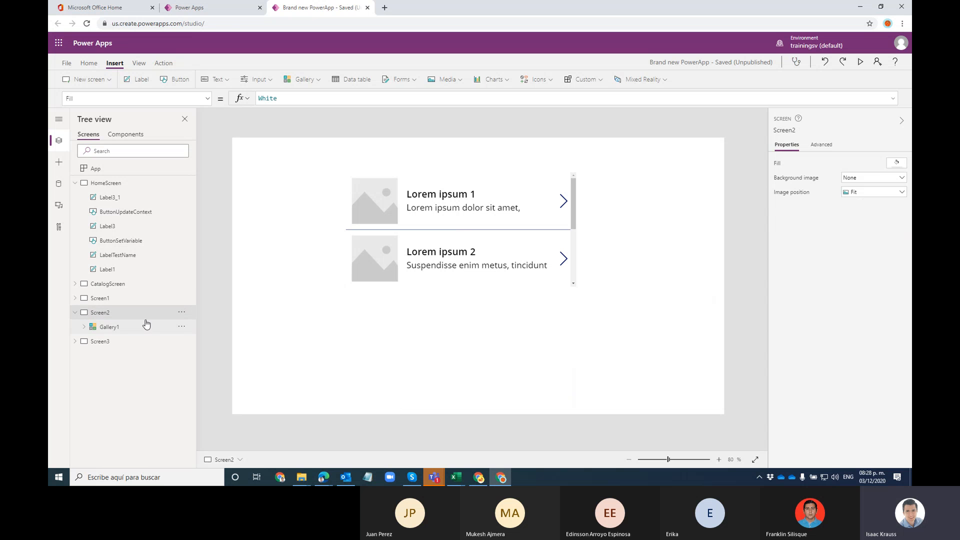
# Step: Place Gallery1 at 16,16 sized about 723 by 733, then insert a data table
pyautogui.click(575, 203)
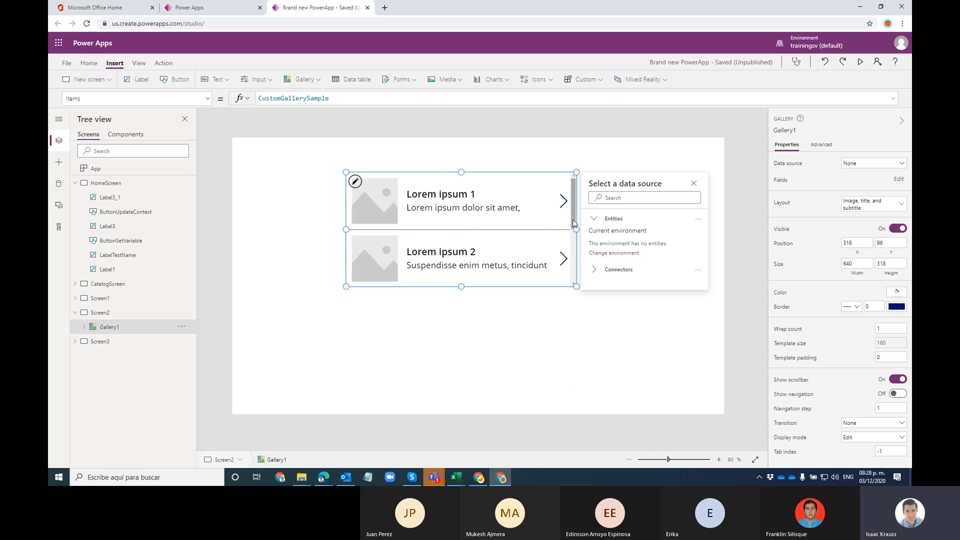
pyautogui.moveTo(574, 223); pyautogui.dragTo(481, 195)
pyautogui.click(506, 268)
pyautogui.click(480, 249)
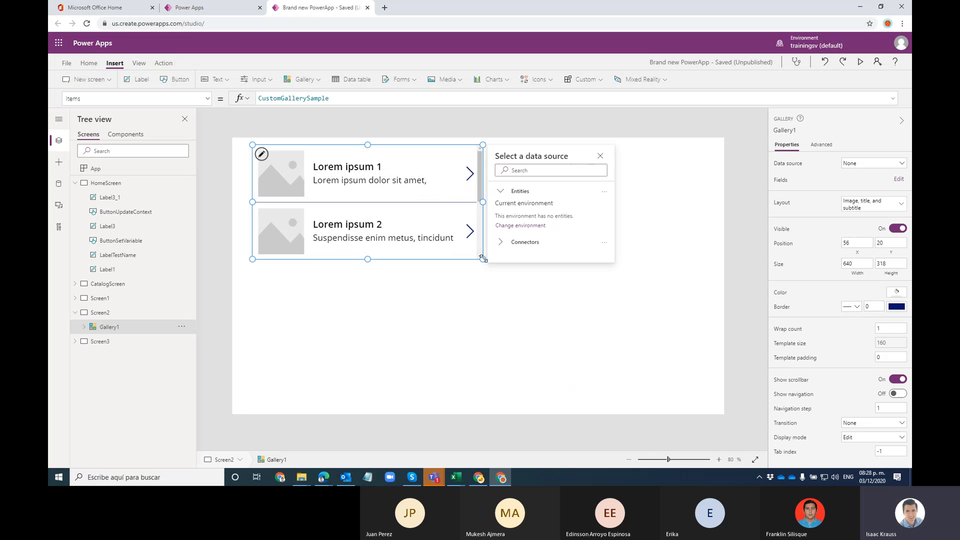
pyautogui.moveTo(482, 259); pyautogui.dragTo(708, 408)
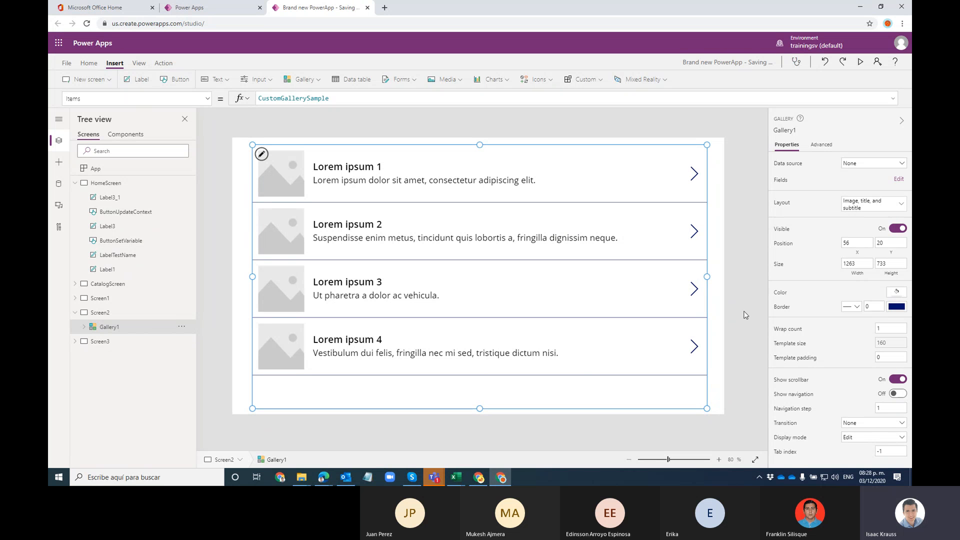
pyautogui.moveTo(706, 277); pyautogui.dragTo(513, 278)
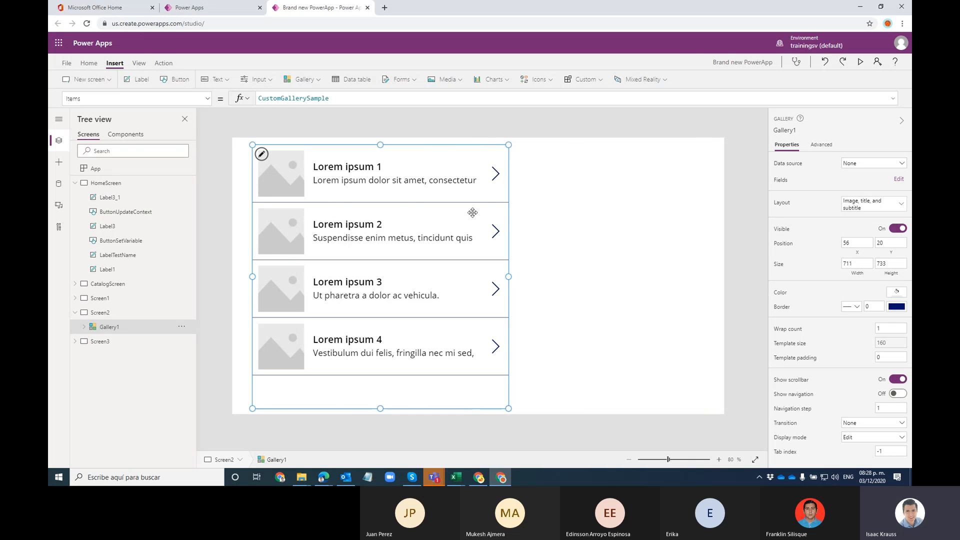
pyautogui.moveTo(431, 144); pyautogui.dragTo(416, 142)
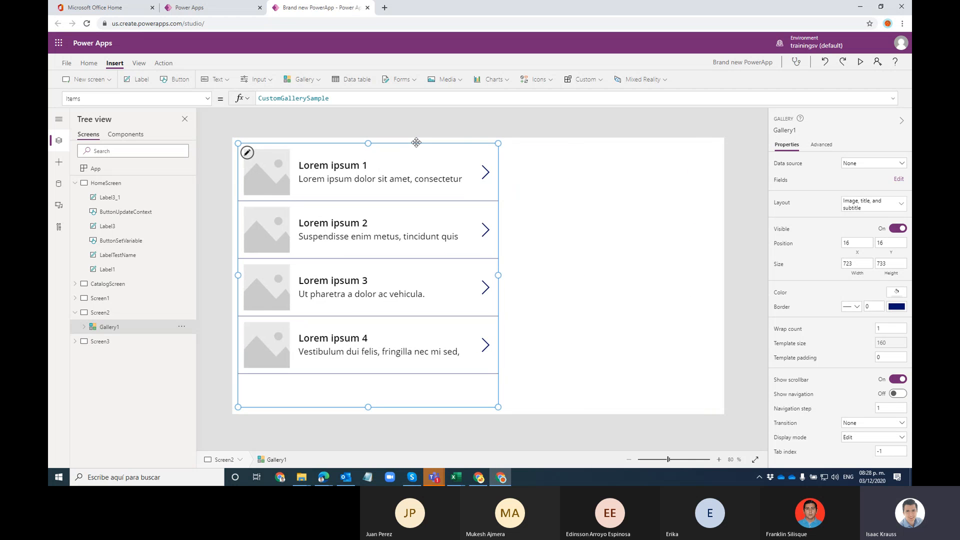
pyautogui.click(351, 80)
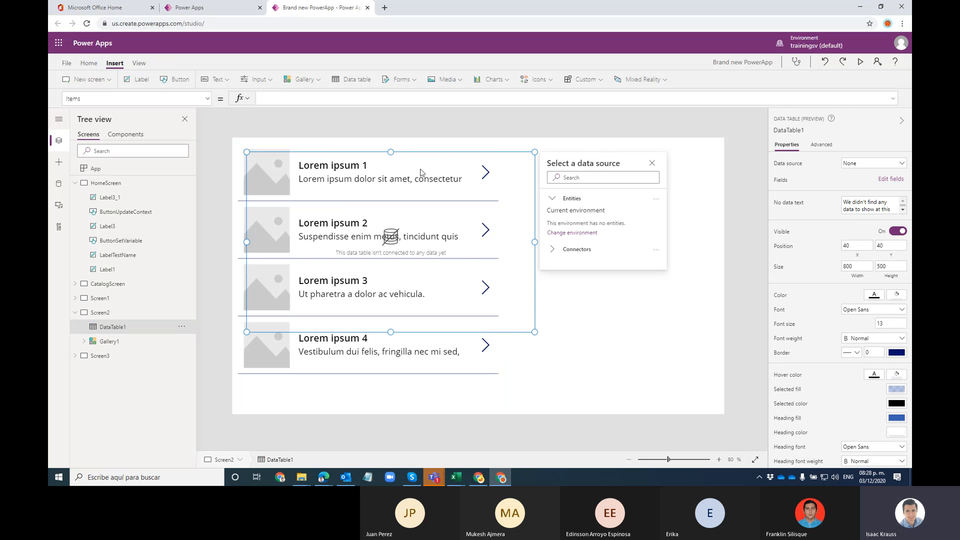
# Step: Drag DataTable1 to the right of Gallery1, at roughly X 764, Y 2
pyautogui.moveTo(245, 246); pyautogui.dragTo(508, 227)
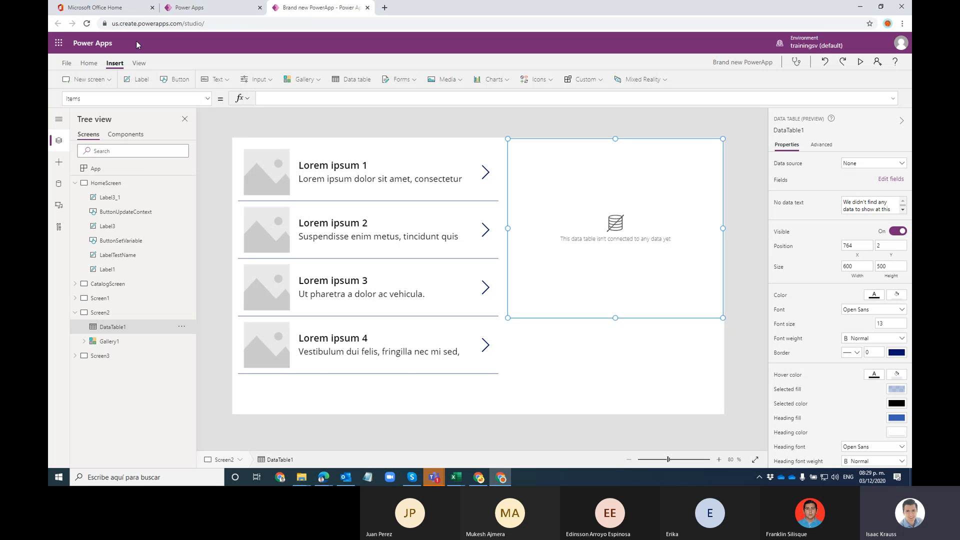
# Step: Open SharePoint Home from Office 365 in a new tab, skipping security setup and the welcome tour
pyautogui.click(107, 7)
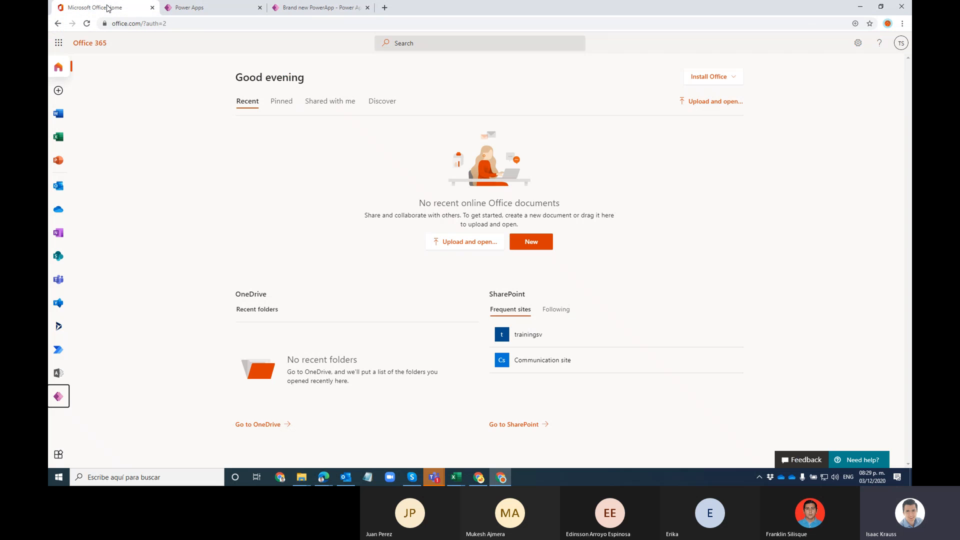
pyautogui.click(57, 256)
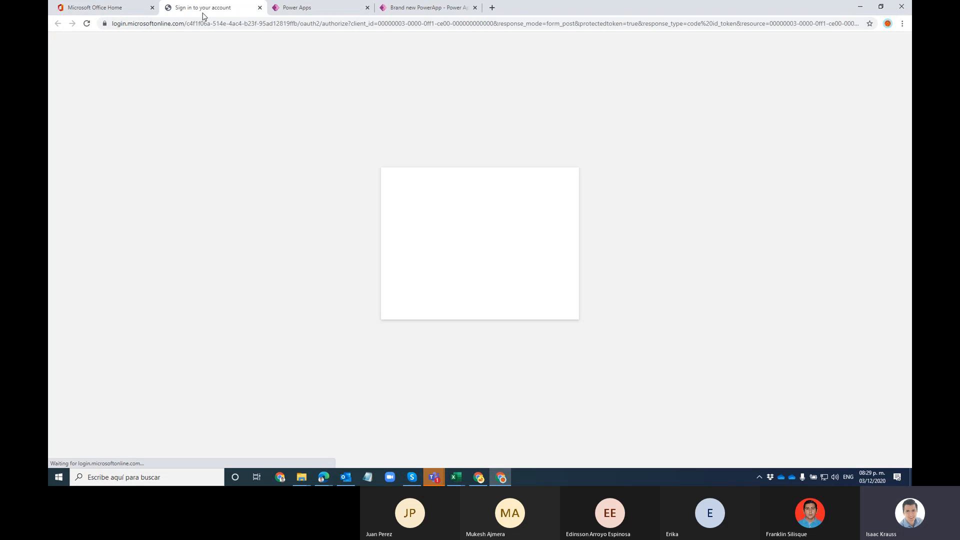
pyautogui.moveTo(209, 10); pyautogui.dragTo(440, 16)
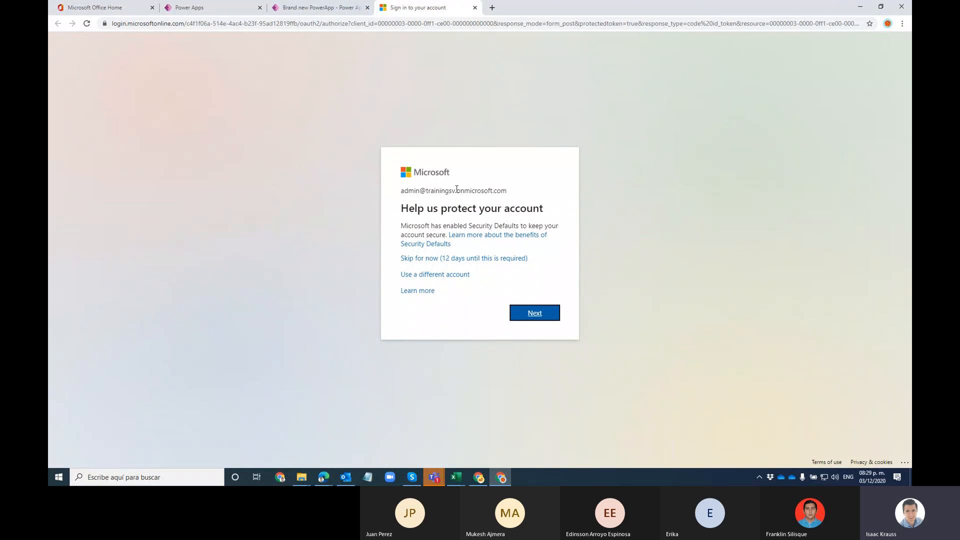
pyautogui.click(412, 258)
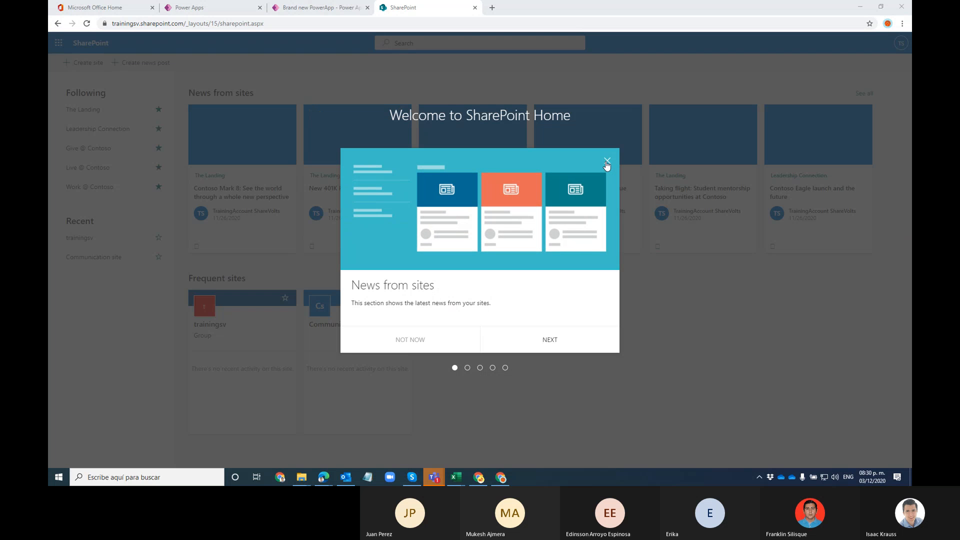
pyautogui.click(606, 163)
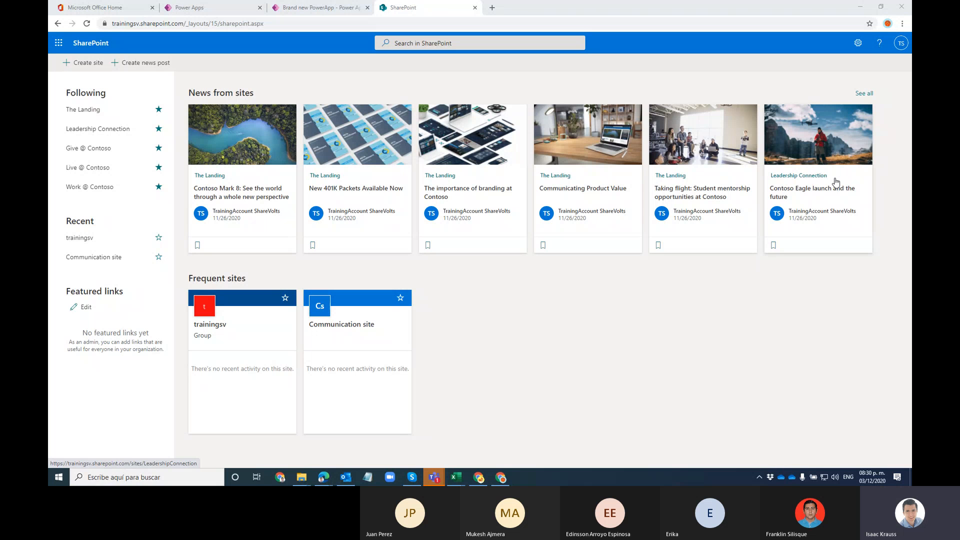
# Step: Open the Leadership Connection site and go to its Site contents via the settings gear
pyautogui.click(778, 176)
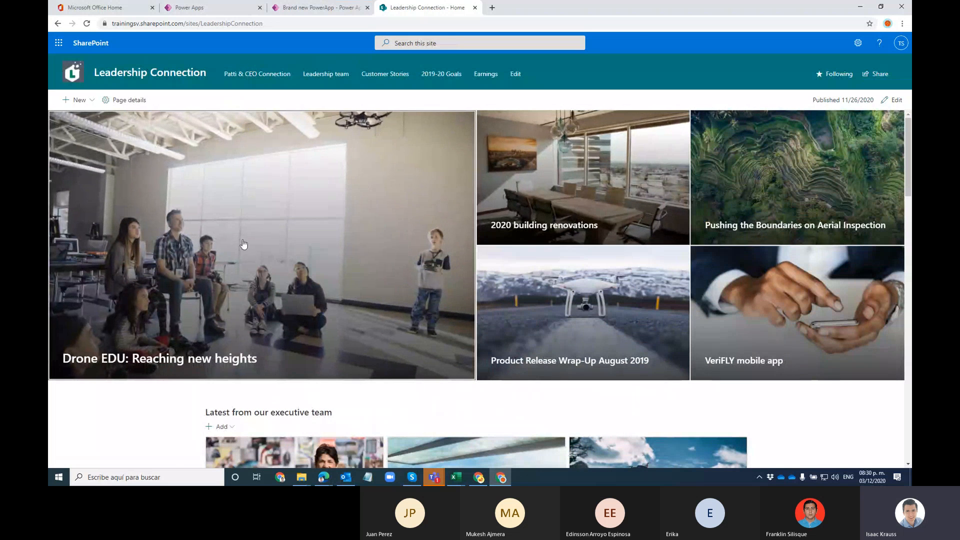
pyautogui.scroll(-6, 645, 199)
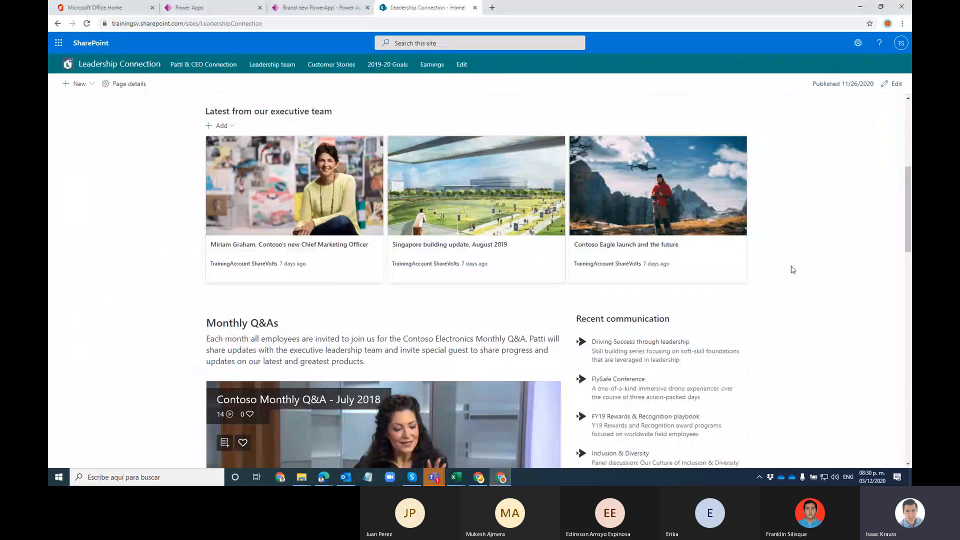
pyautogui.scroll(6, 793, 270)
pyautogui.scroll(-6, 793, 269)
pyautogui.scroll(4, 293, 259)
pyautogui.scroll(3, 174, 289)
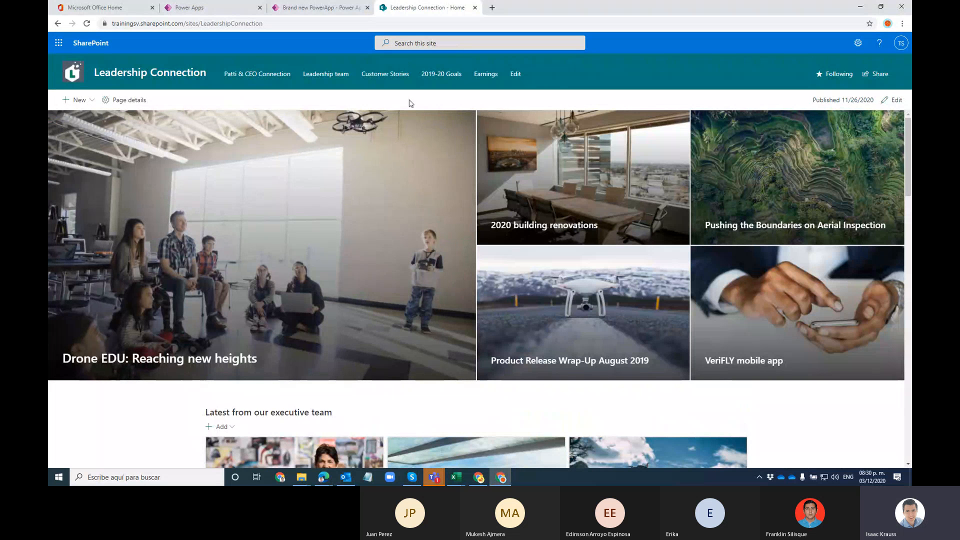
pyautogui.click(858, 43)
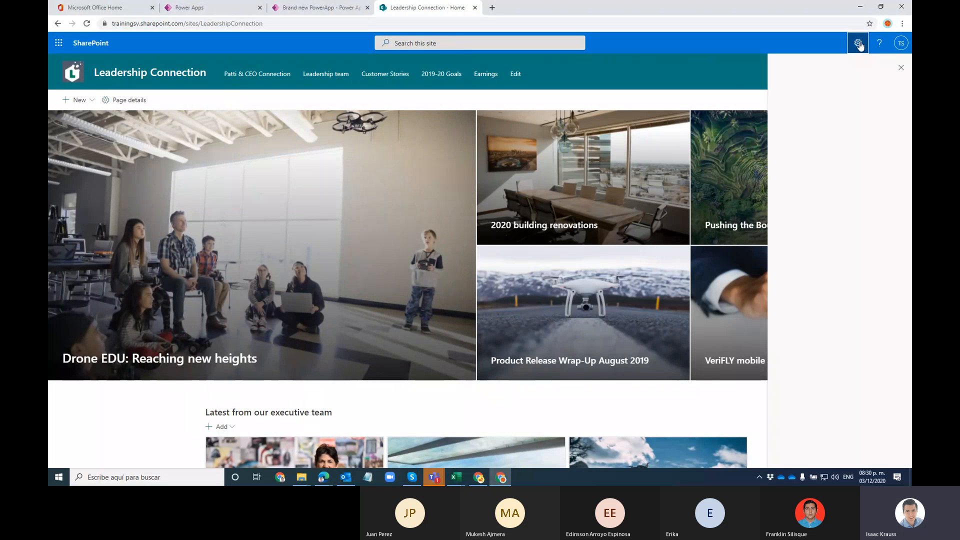
pyautogui.click(800, 128)
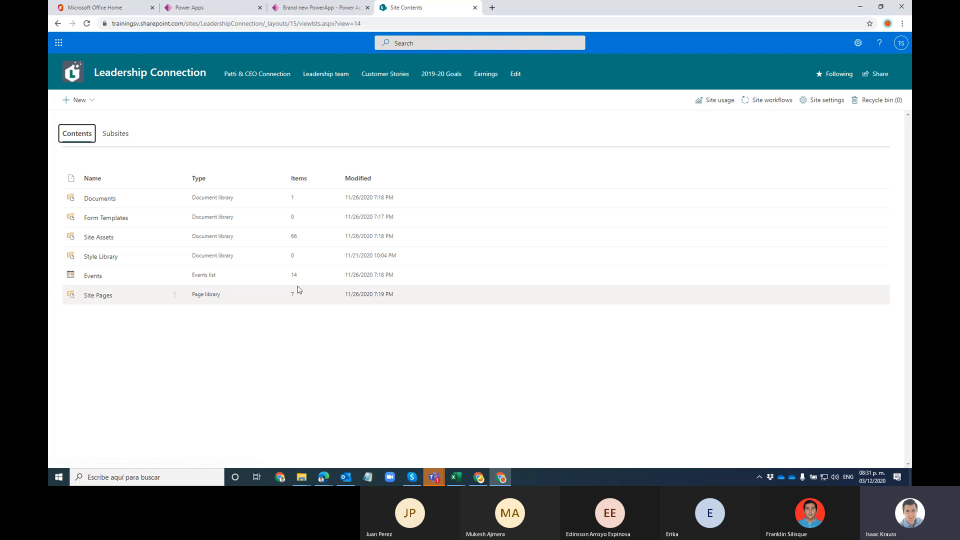
# Step: Open the Events list in a new tab and switch it to the All Events view
pyautogui.click(93, 276)
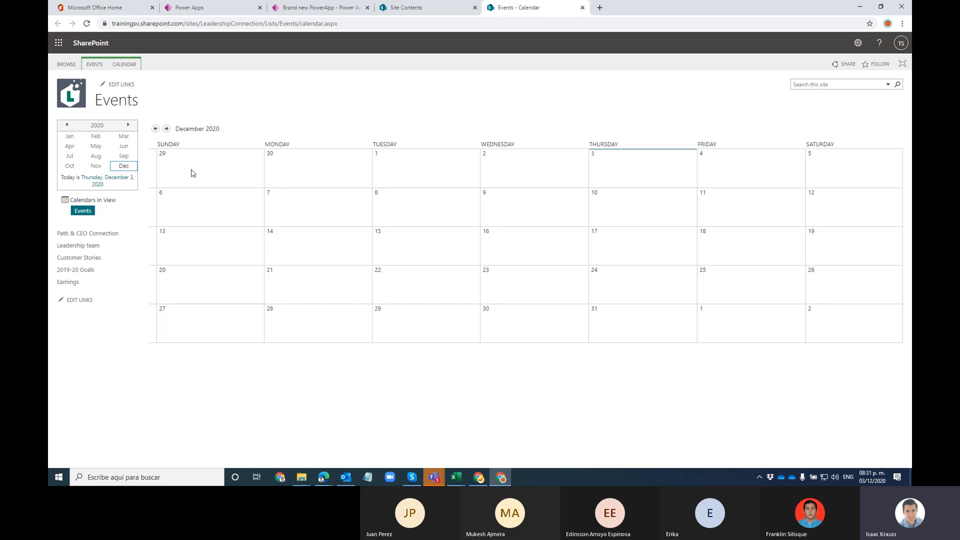
pyautogui.click(124, 64)
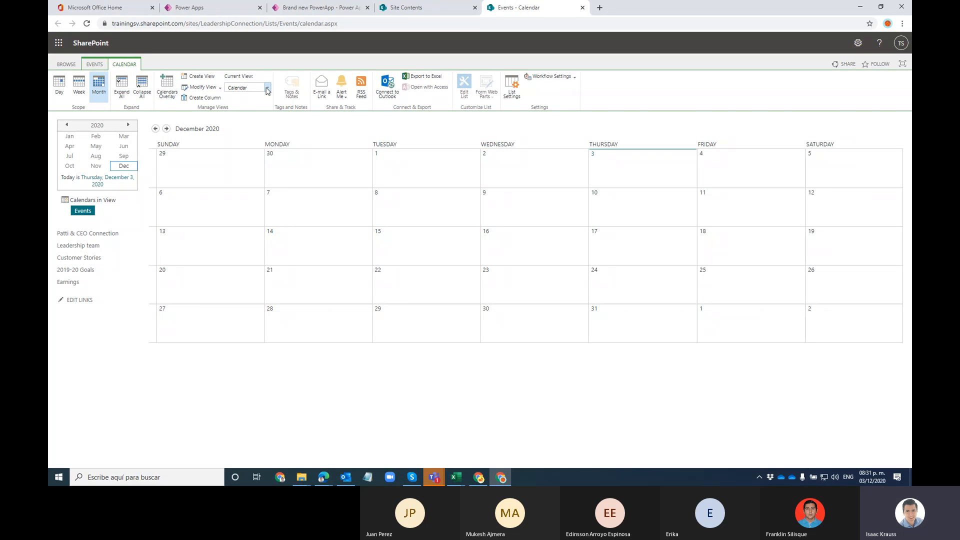
pyautogui.click(267, 88)
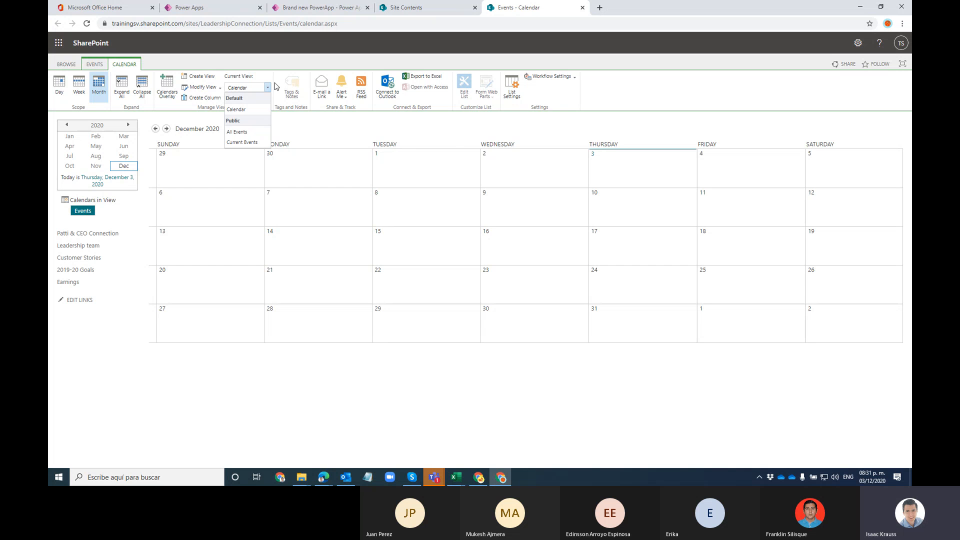
pyautogui.click(238, 131)
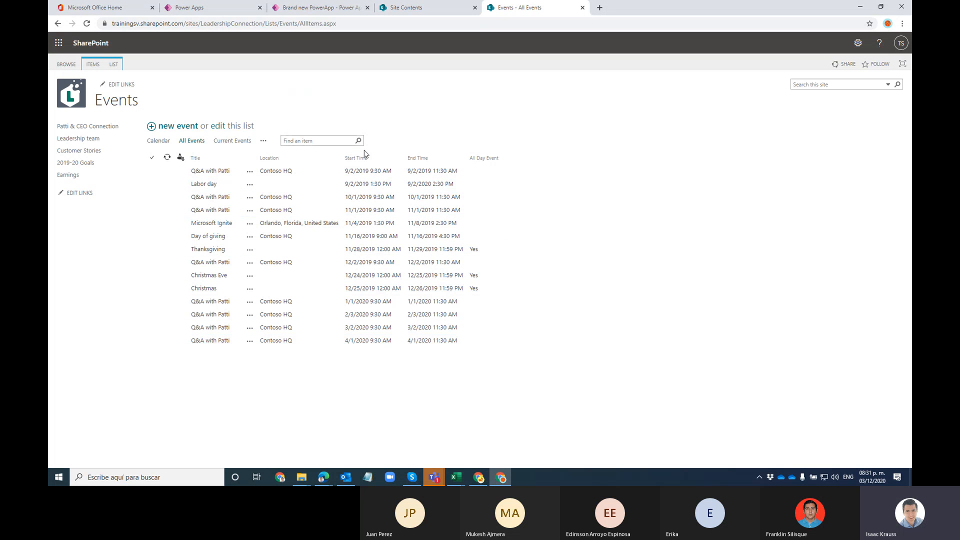
# Step: Tick and untick several event rows, then return to the Brand new PowerApp tab
pyautogui.click(153, 172)
pyautogui.keyDown('shift'); pyautogui.click(151, 197); pyautogui.keyUp('shift')
pyautogui.click(152, 210)
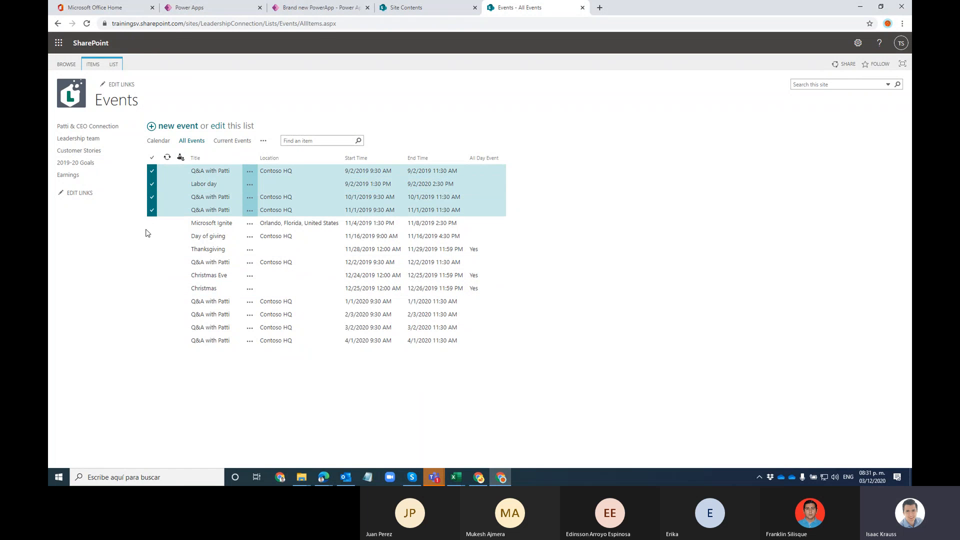
pyautogui.click(151, 236)
pyautogui.click(151, 275)
pyautogui.click(152, 236)
pyautogui.click(151, 210)
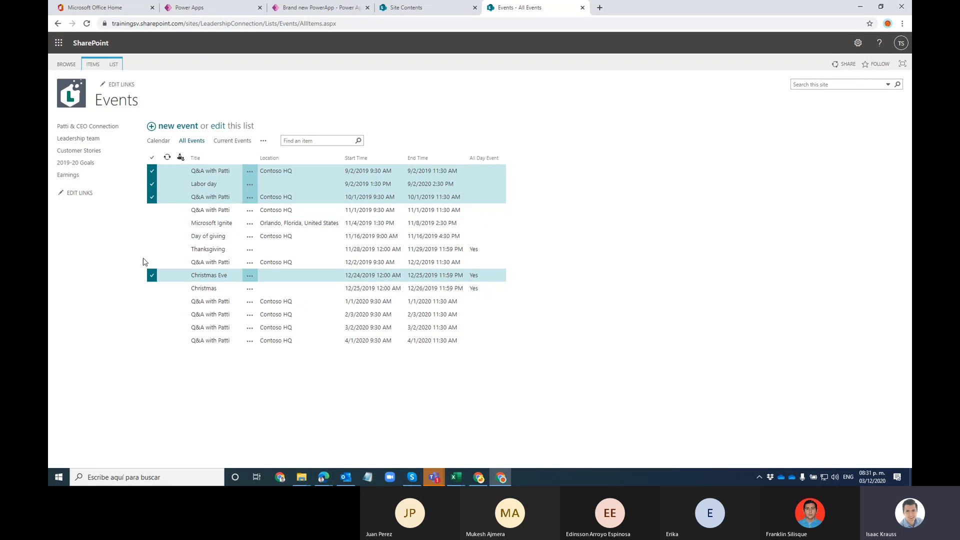
pyautogui.click(152, 197)
pyautogui.click(151, 275)
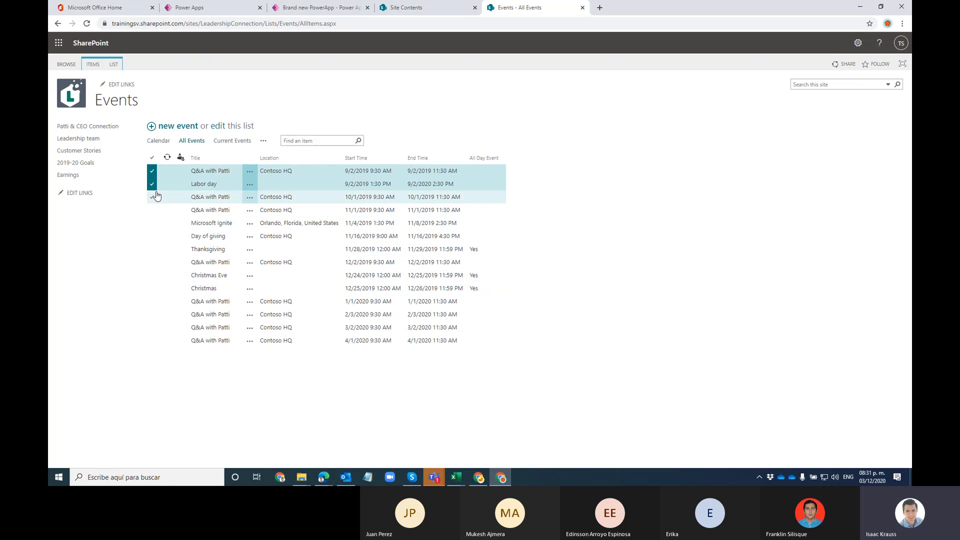
pyautogui.click(151, 184)
pyautogui.click(152, 173)
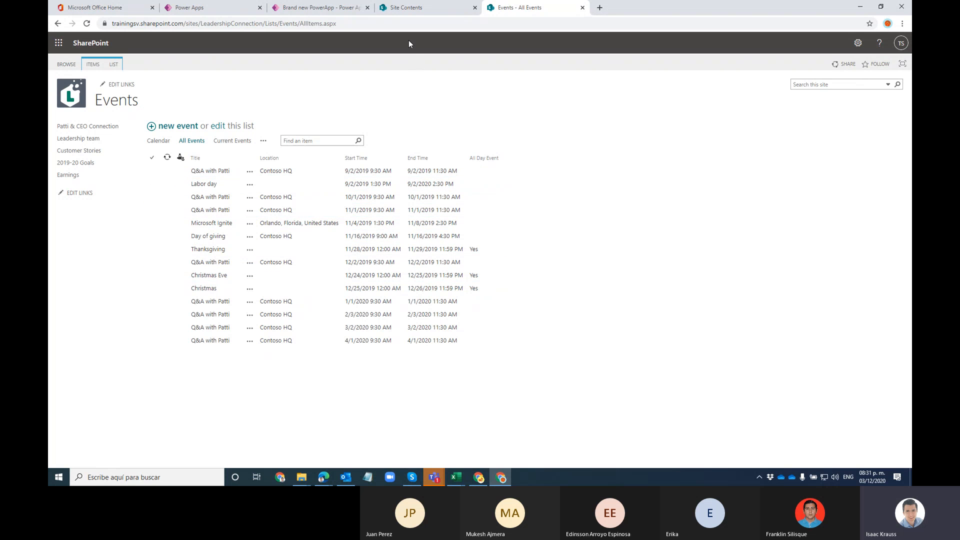
pyautogui.click(325, 10)
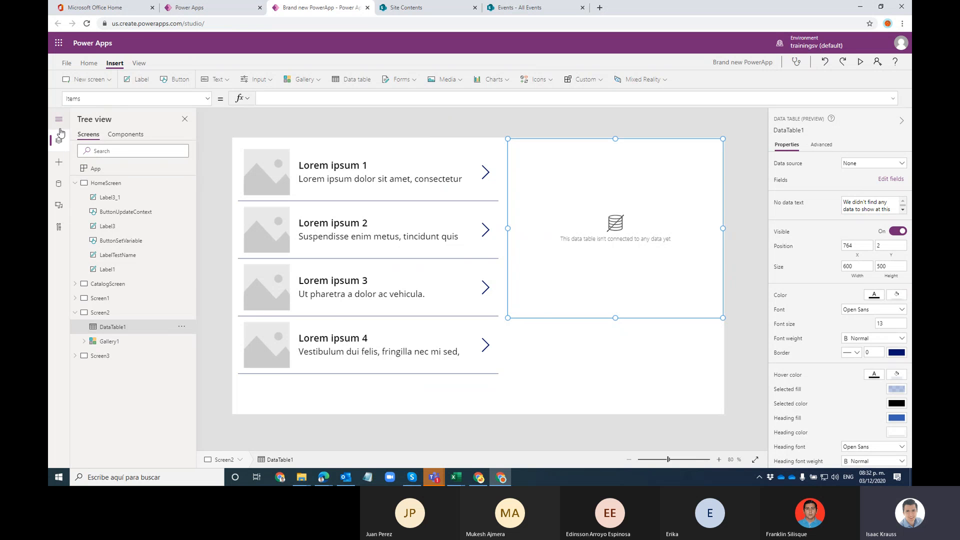
# Step: Search data connectors for 'sharepoi', choose SharePoint and connect directly to cloud services
pyautogui.click(58, 189)
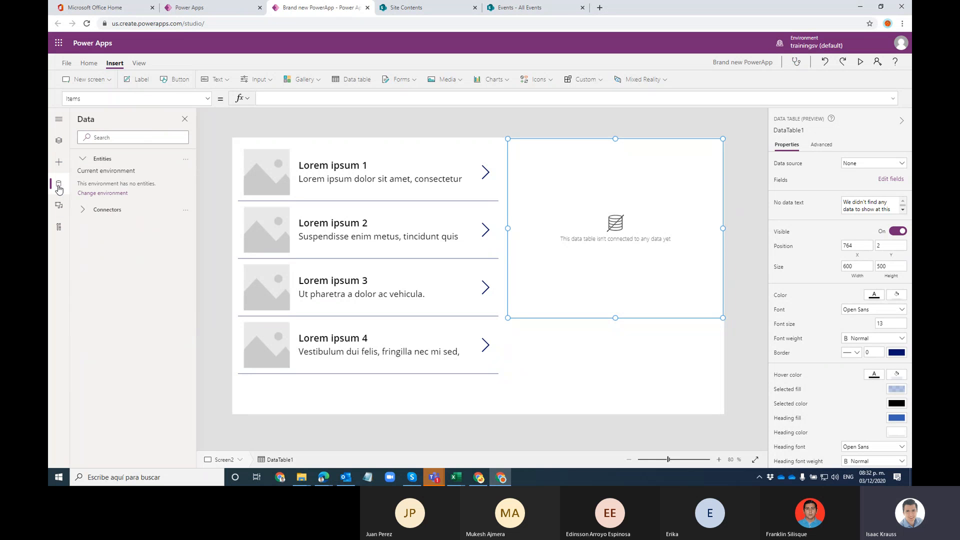
pyautogui.click(97, 214)
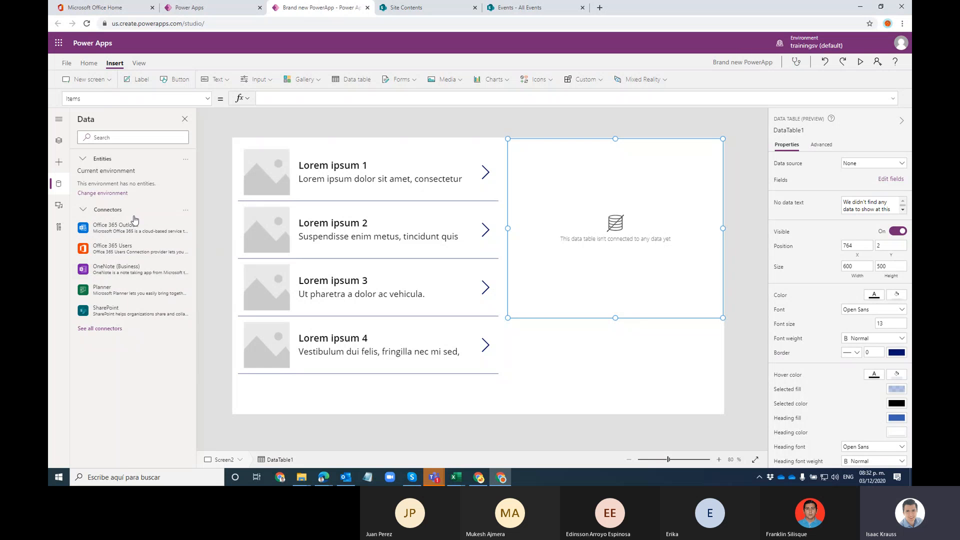
pyautogui.moveTo(131, 315)
pyautogui.click(105, 136)
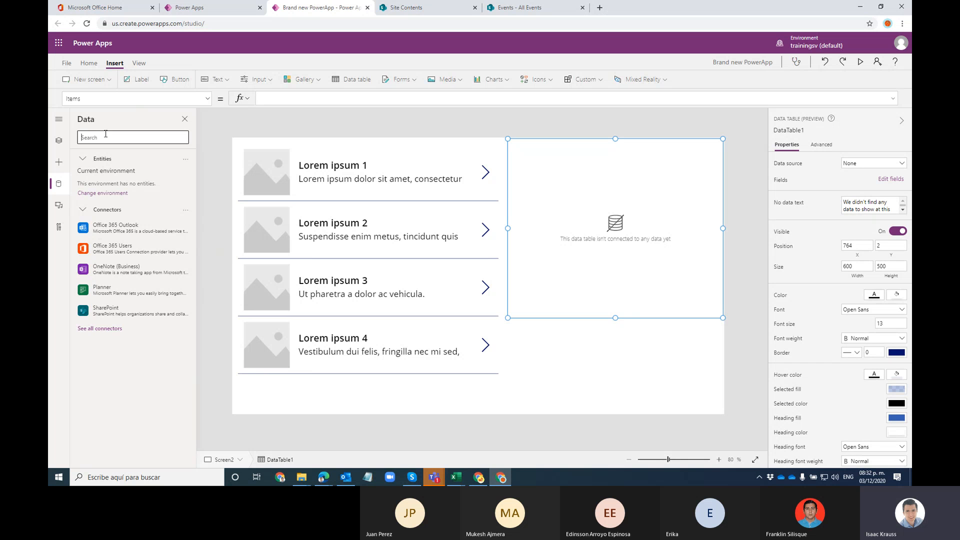
pyautogui.write('sharepoi')
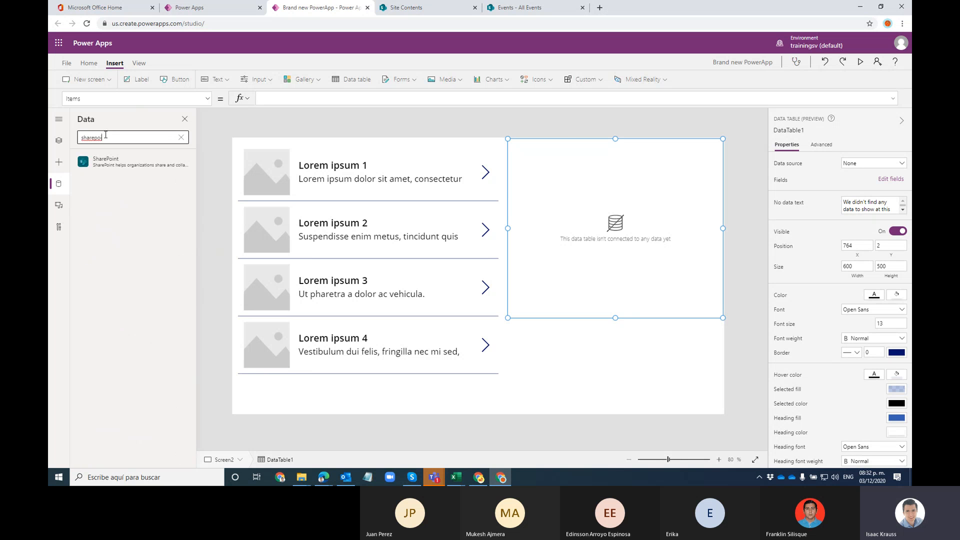
pyautogui.click(113, 163)
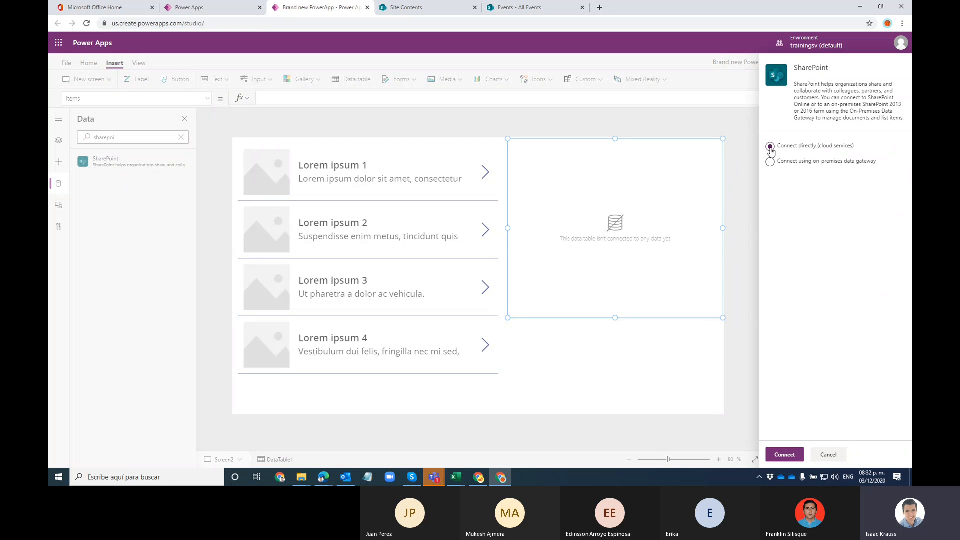
pyautogui.click(784, 454)
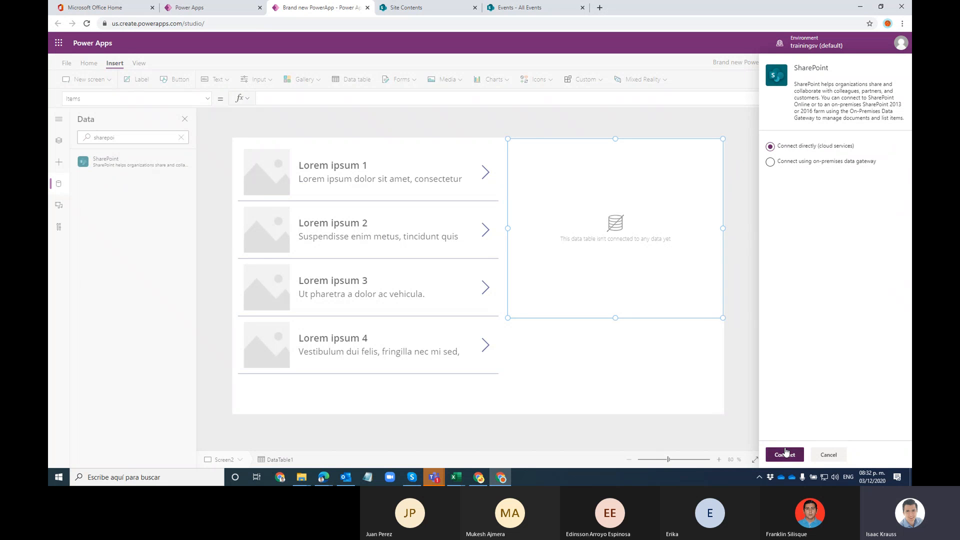
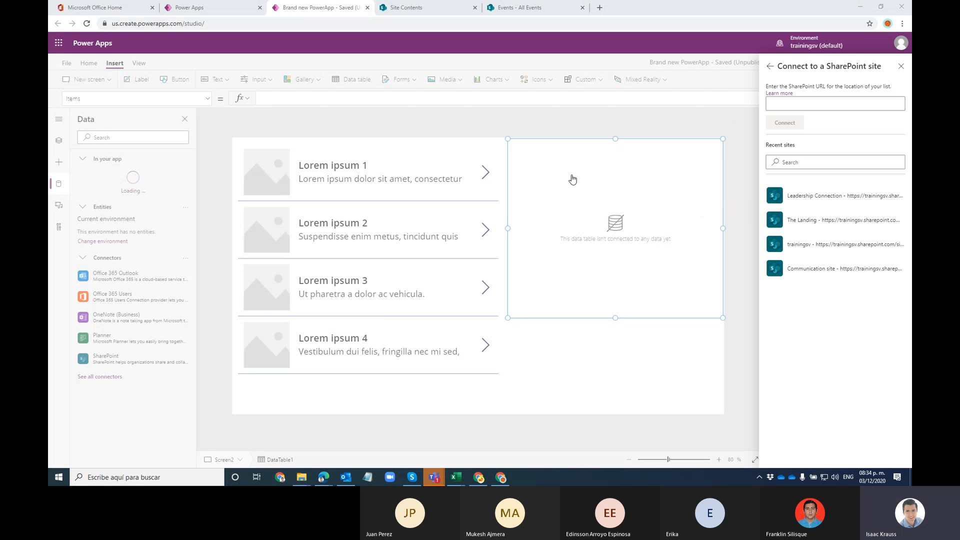
# Step: Copy the site address up to LeadershipConnection/ from the SharePoint Events page
pyautogui.click(520, 10)
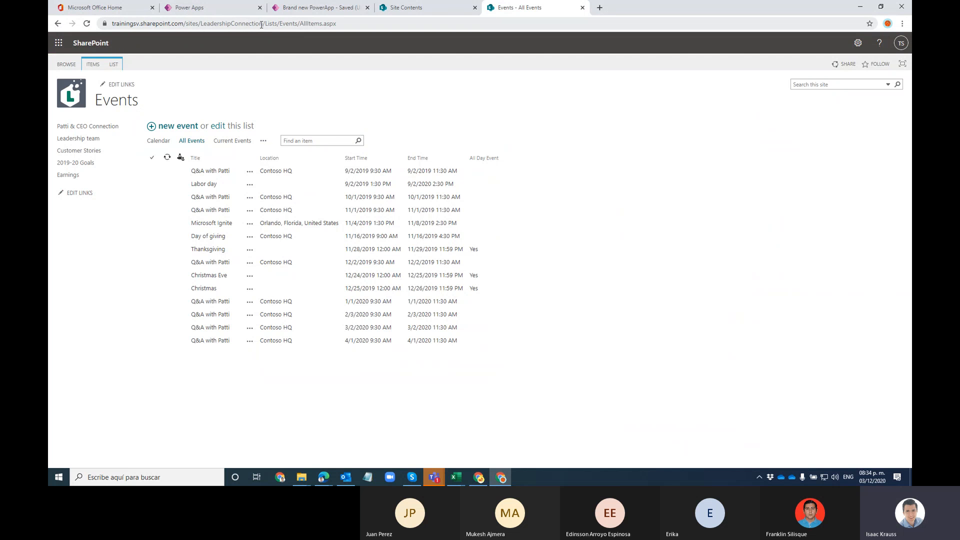
pyautogui.click(352, 22)
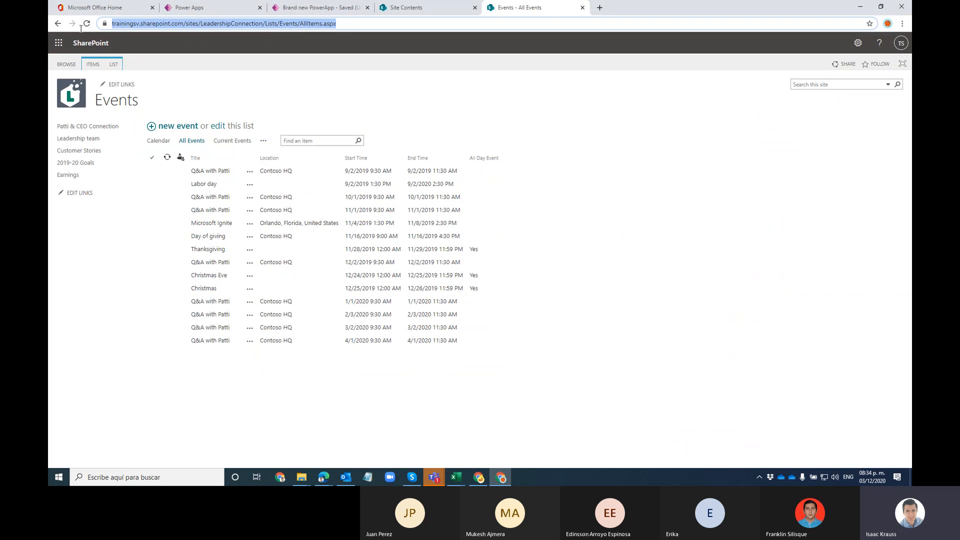
pyautogui.click(274, 25)
pyautogui.moveTo(286, 25); pyautogui.dragTo(96, 40)
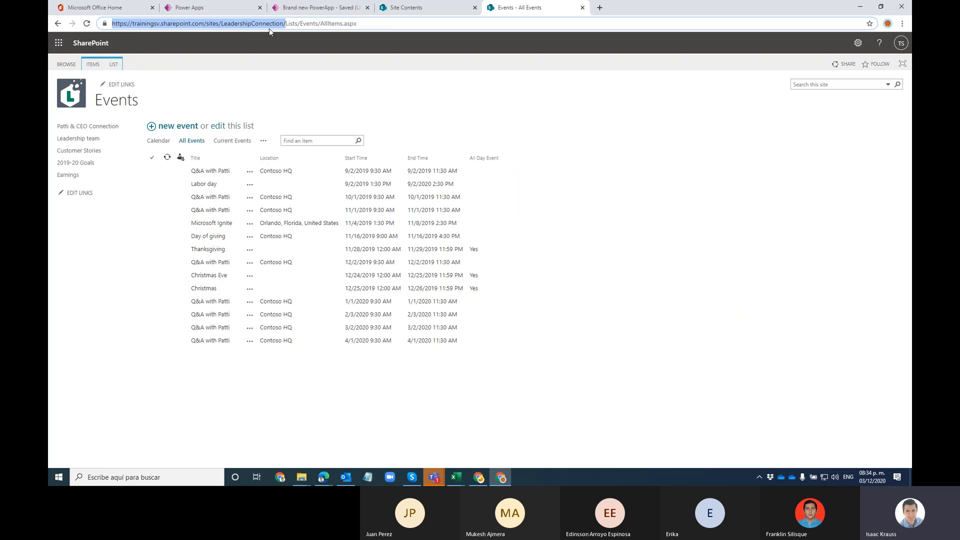
pyautogui.click(307, 8)
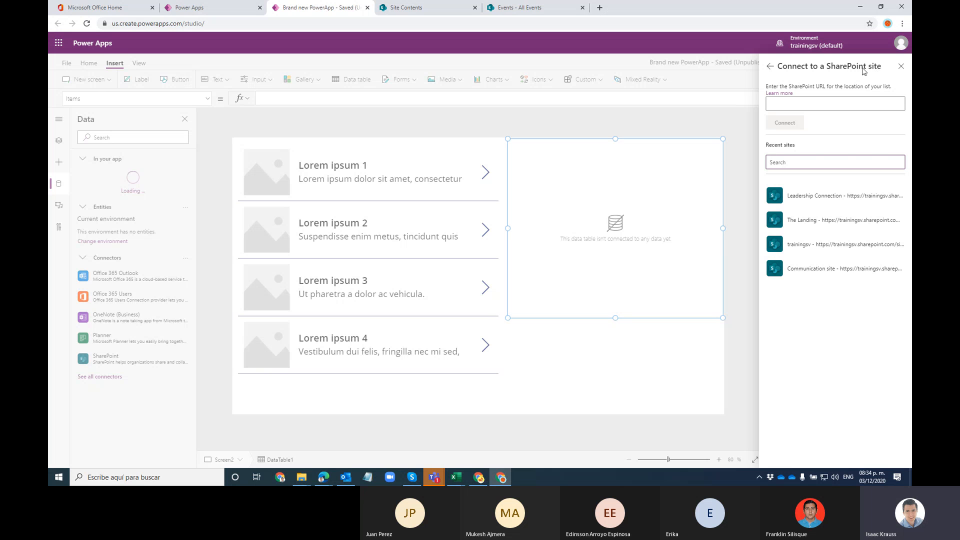
pyautogui.click(525, 13)
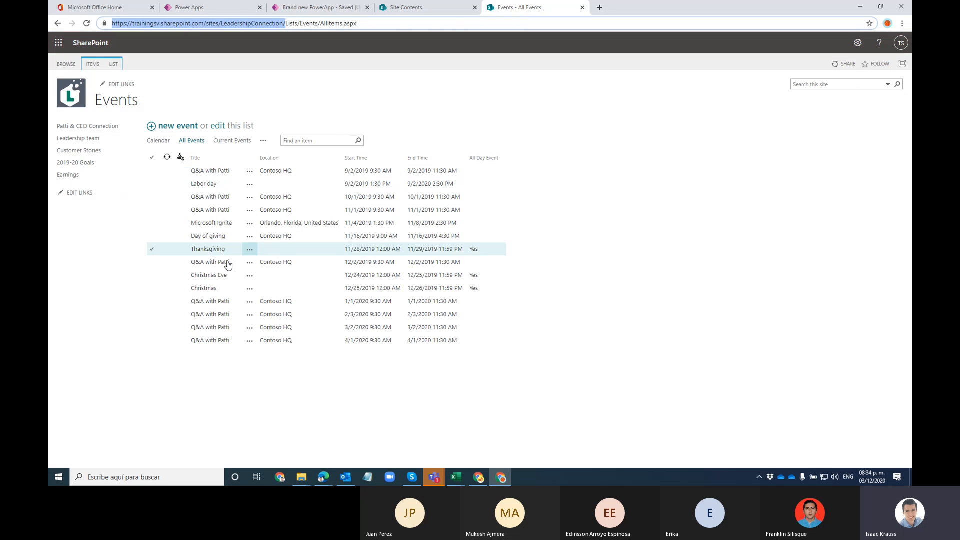
pyautogui.click(285, 24)
pyautogui.moveTo(285, 23); pyautogui.dragTo(96, 20)
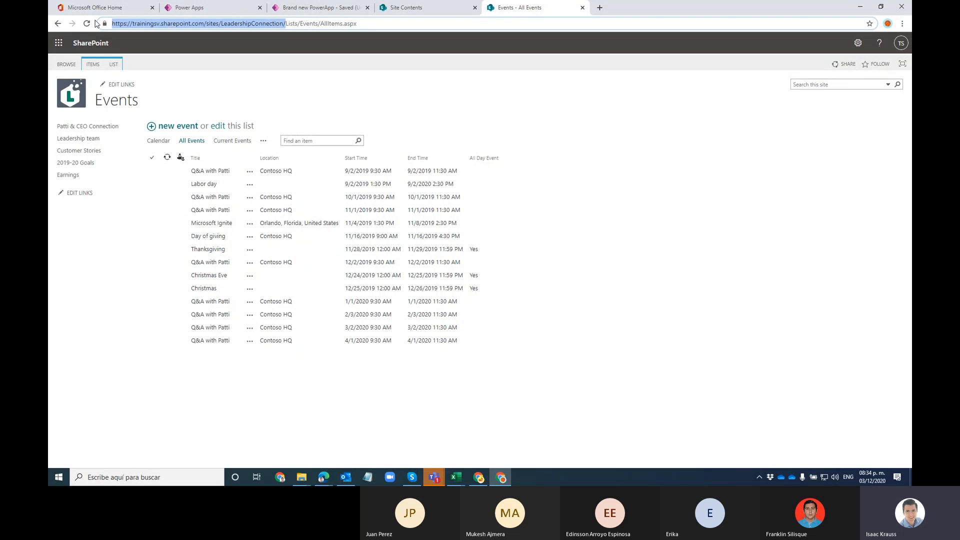
pyautogui.hotkey('ctrl', 'c')
# Step: Paste the LeadershipConnection address into the SharePoint site box and connect
pyautogui.click(320, 7)
pyautogui.click(797, 104)
pyautogui.hotkey('ctrl', 'v')
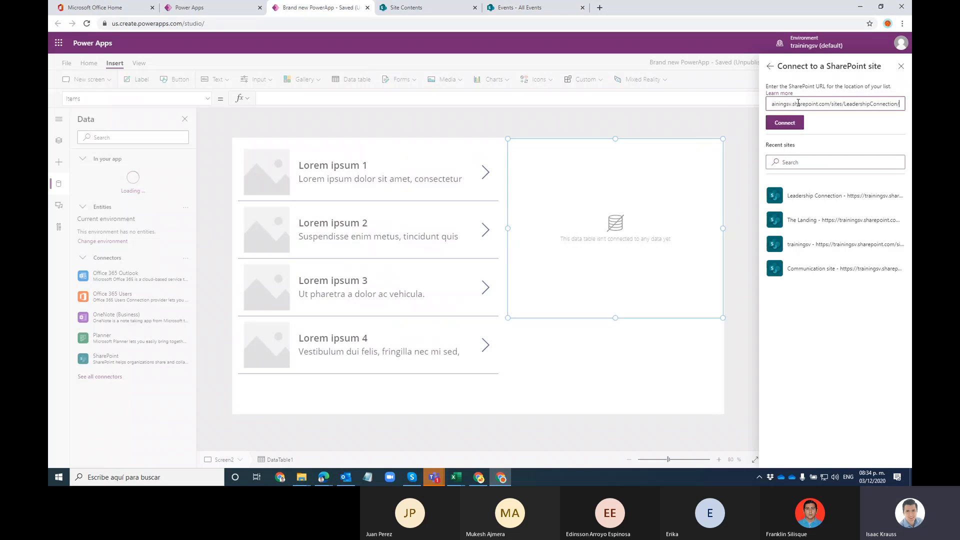
pyautogui.click(797, 123)
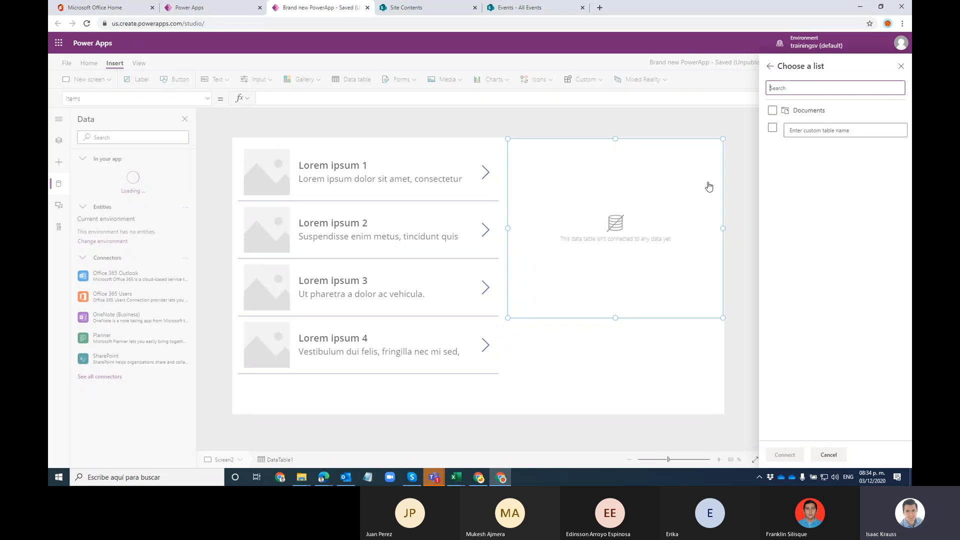
# Step: Enter 'Events' as the custom list name, tick it, and connect it to the app
pyautogui.click(514, 7)
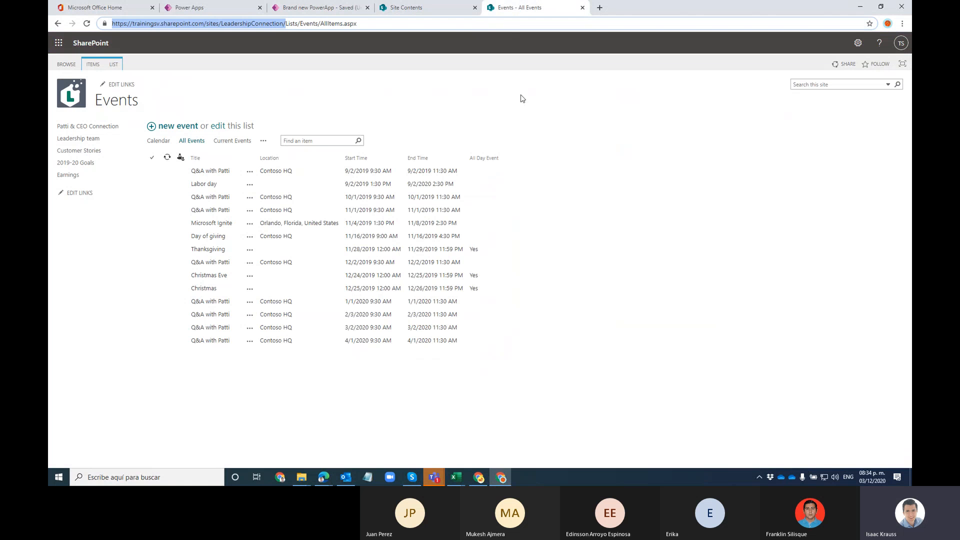
pyautogui.click(326, 7)
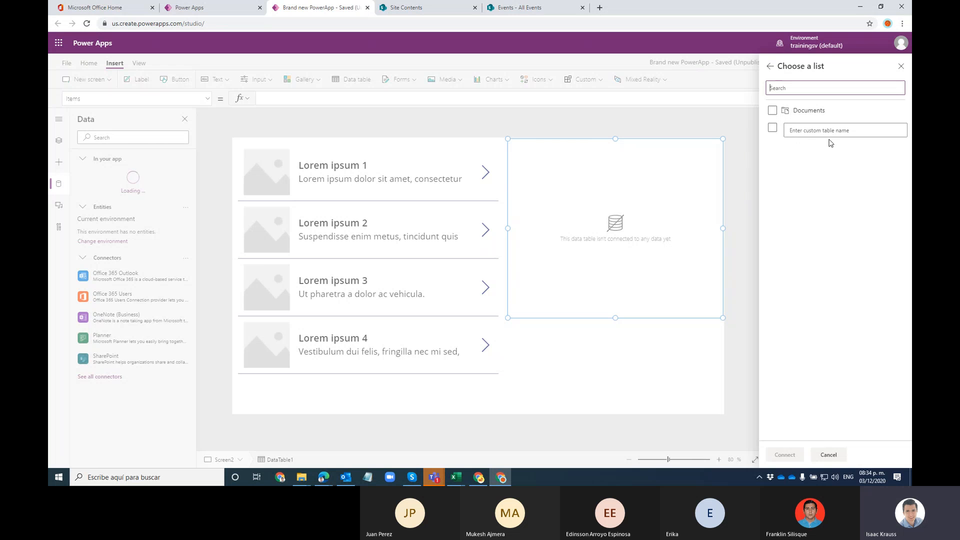
pyautogui.click(514, 7)
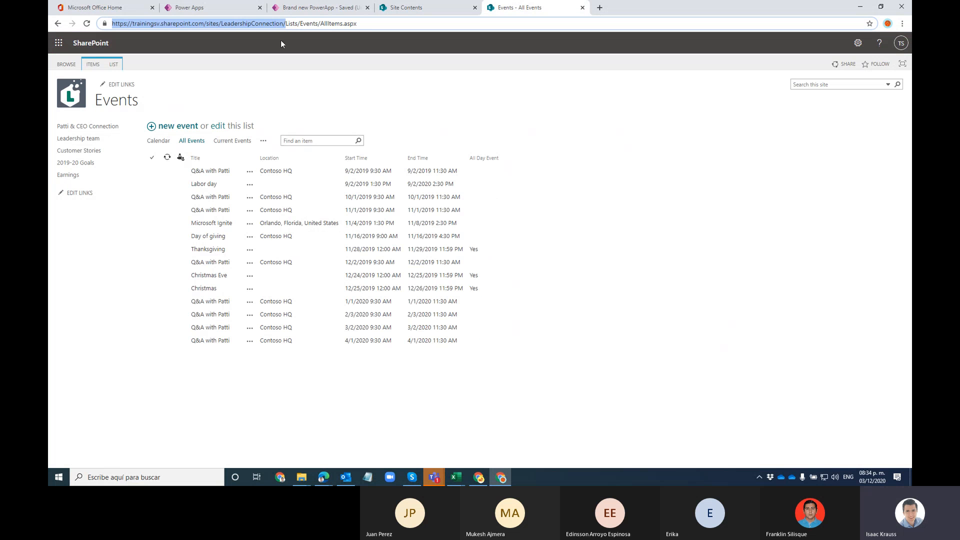
pyautogui.doubleClick(307, 24)
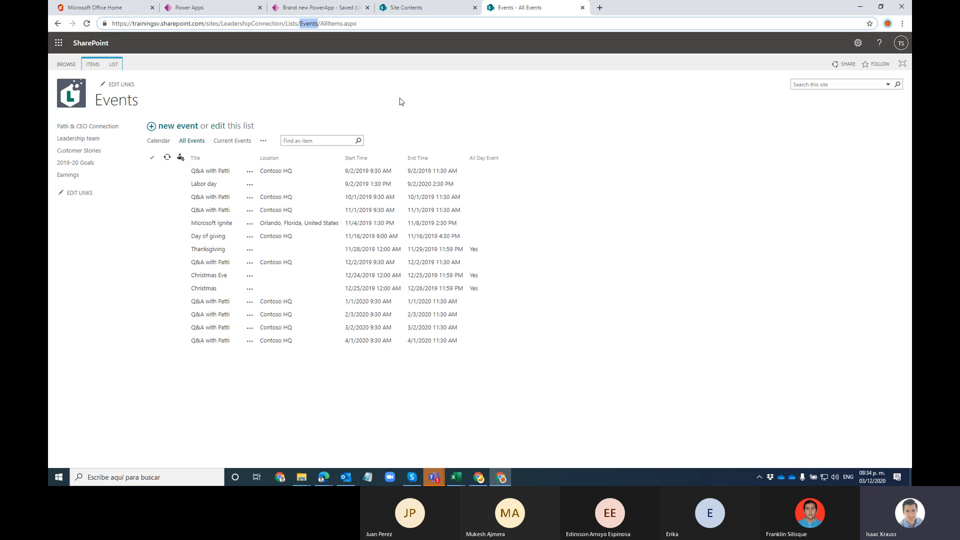
pyautogui.click(316, 7)
pyautogui.hotkey('ctrl', 'v')
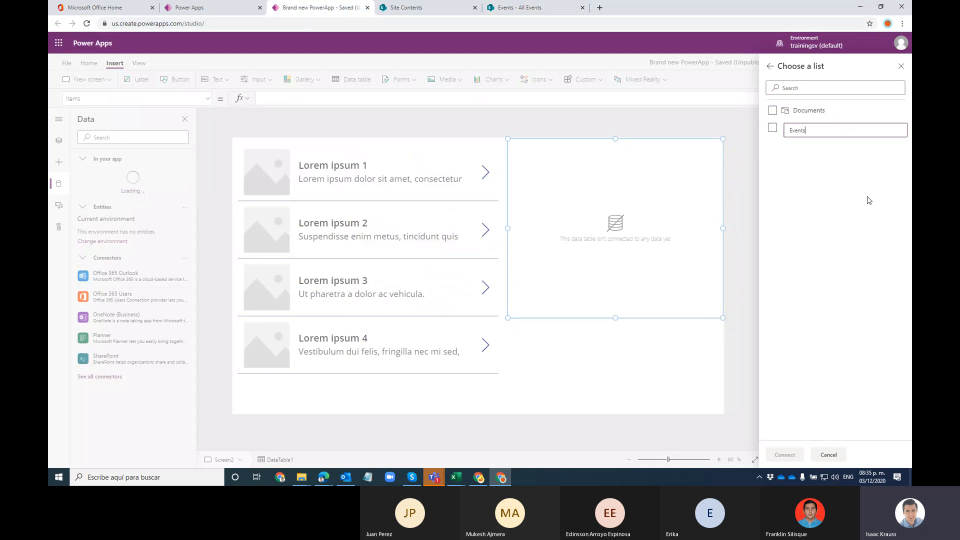
pyautogui.click(772, 128)
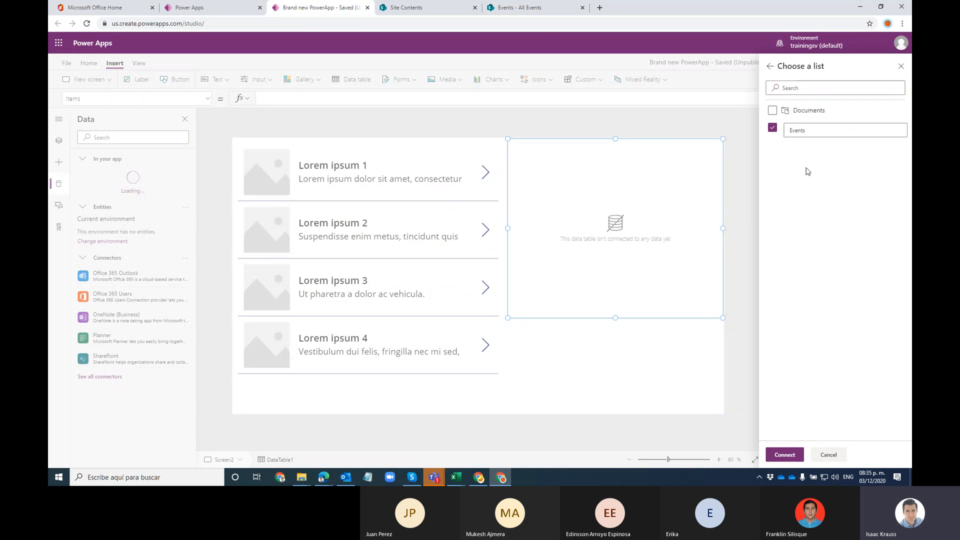
pyautogui.click(784, 455)
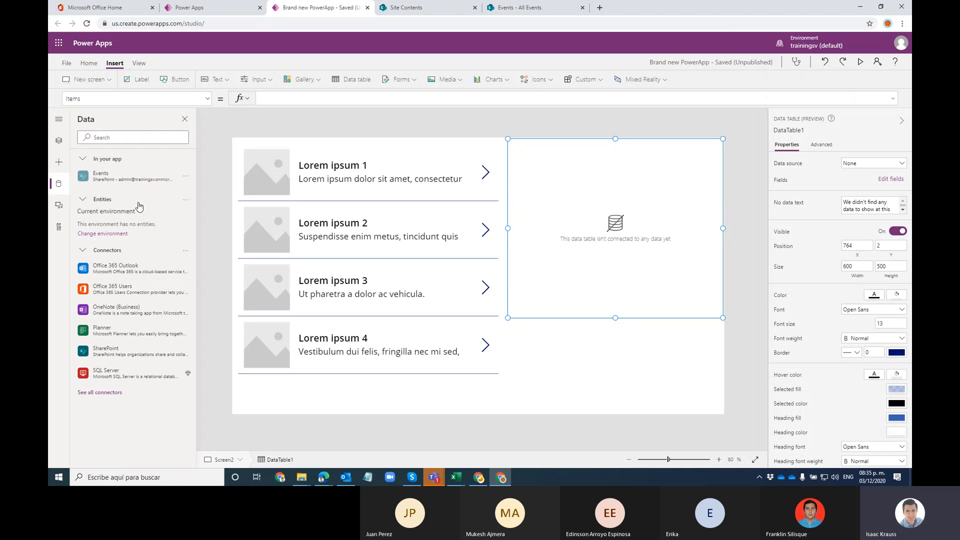
# Step: Show the Tree view, collapse HomeScreen, and select DataTable1 on Screen2
pyautogui.moveTo(124, 180)
pyautogui.click(600, 395)
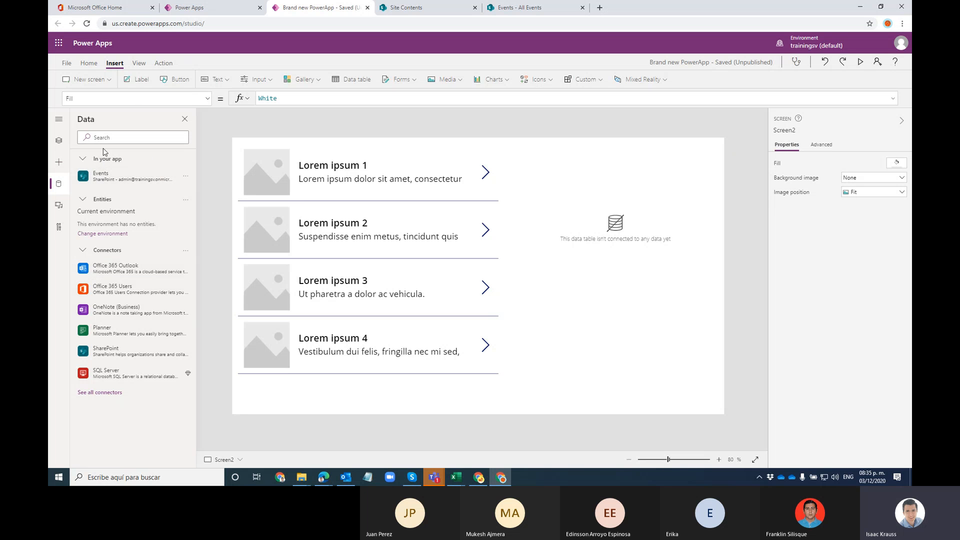
pyautogui.click(59, 142)
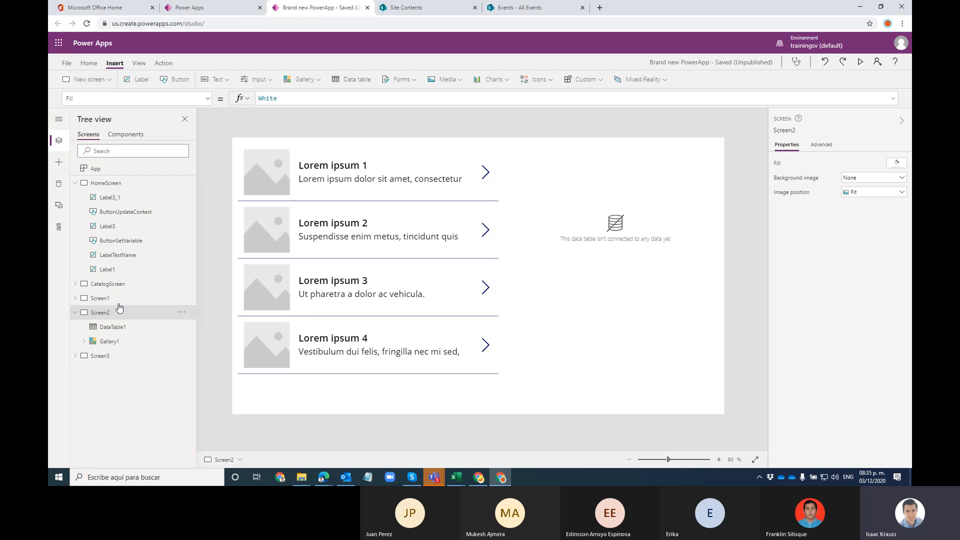
pyautogui.click(75, 184)
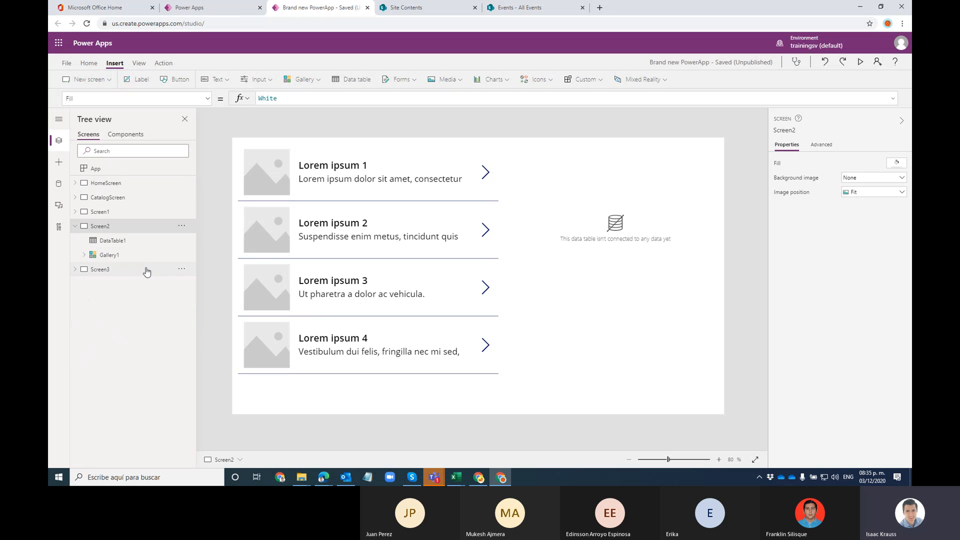
pyautogui.click(113, 242)
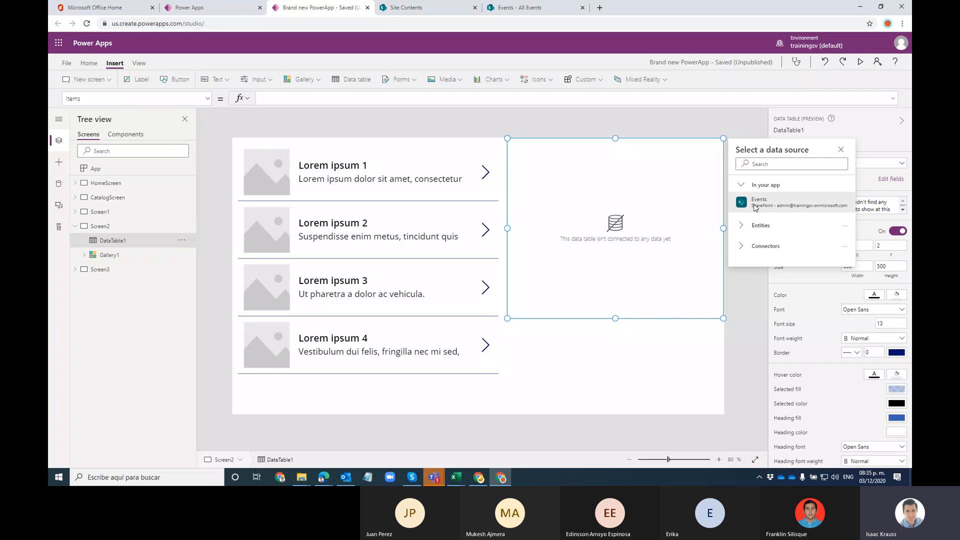
# Step: Open and dismiss DataTable1's data source choices, leaving it set to None
pyautogui.moveTo(769, 205)
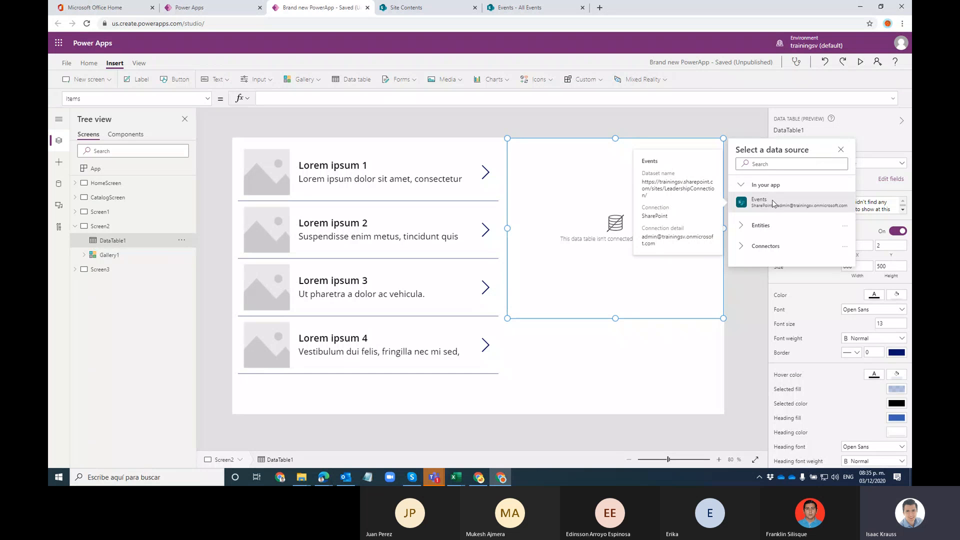
pyautogui.click(840, 150)
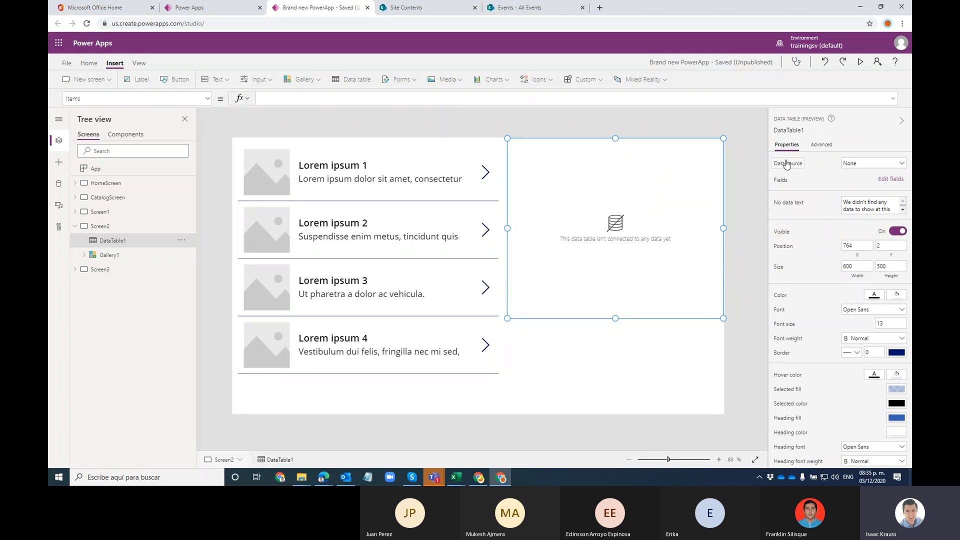
pyautogui.click(900, 165)
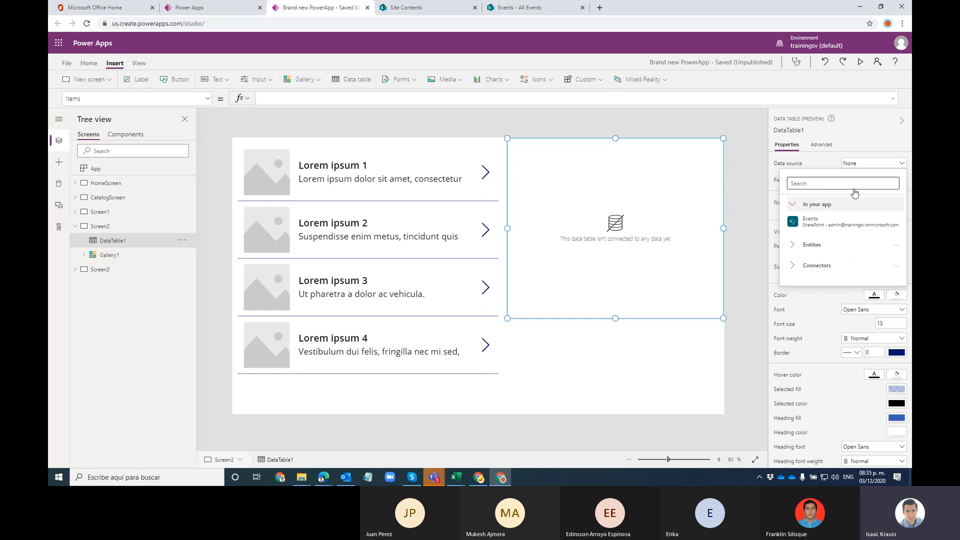
pyautogui.click(864, 121)
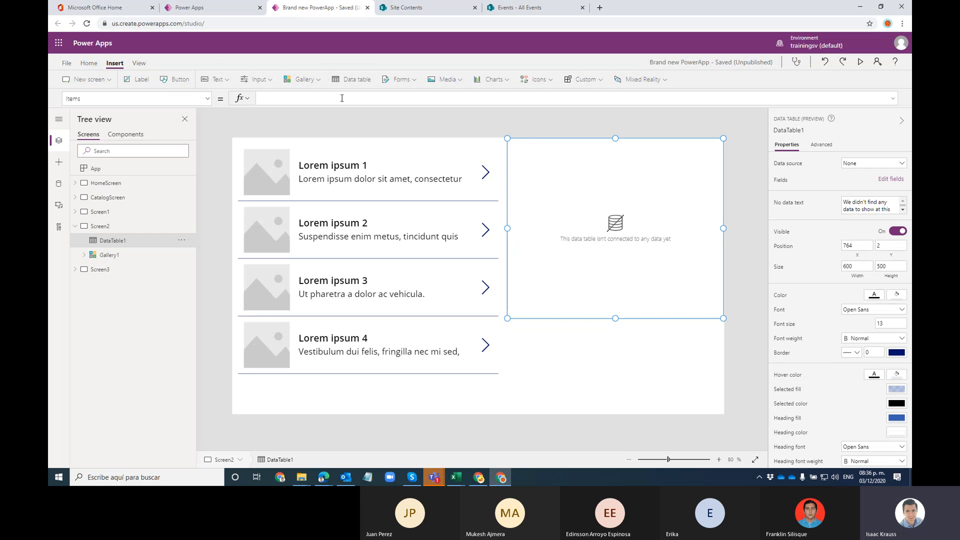
# Step: Set DataTable1's Items formula to Events using the autocomplete suggestion
pyautogui.click(207, 98)
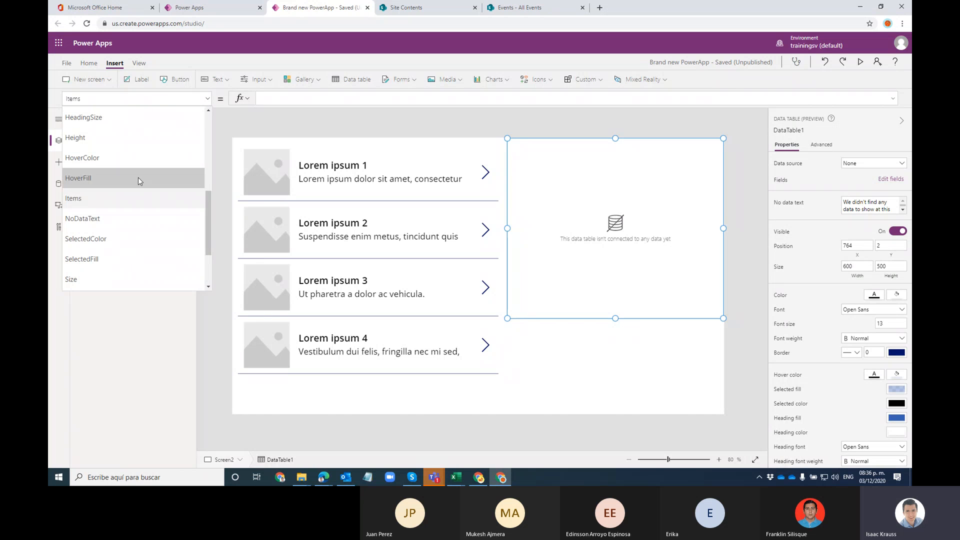
pyautogui.click(86, 197)
pyautogui.click(279, 96)
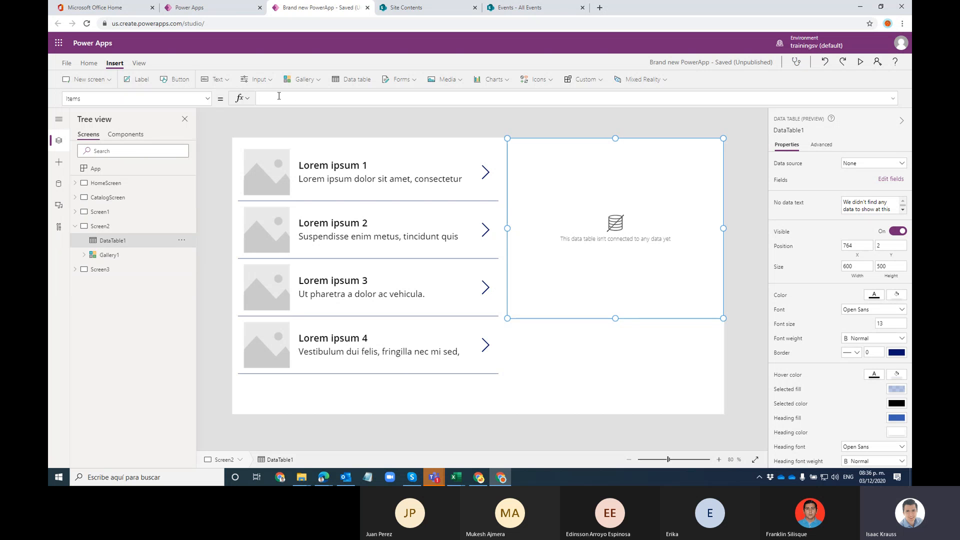
pyautogui.write('Events')
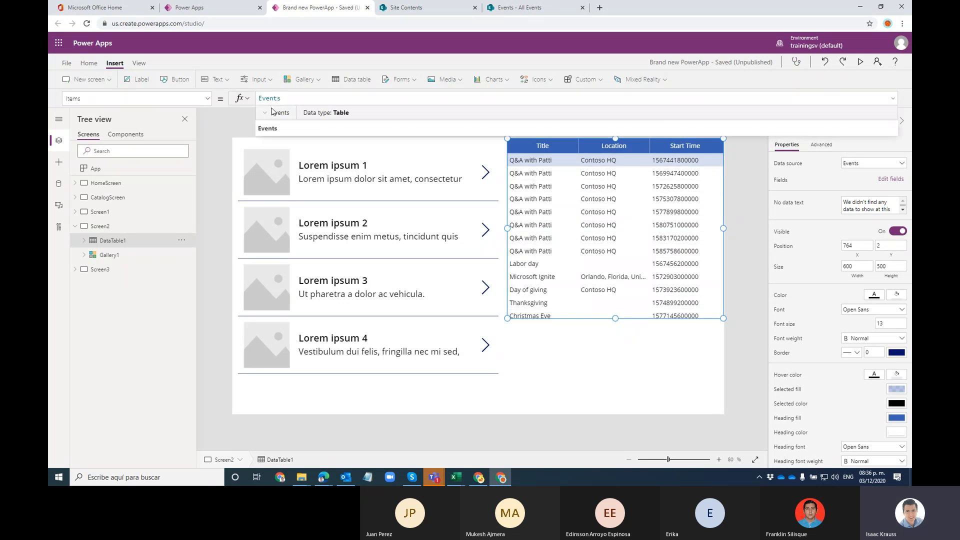
pyautogui.click(269, 129)
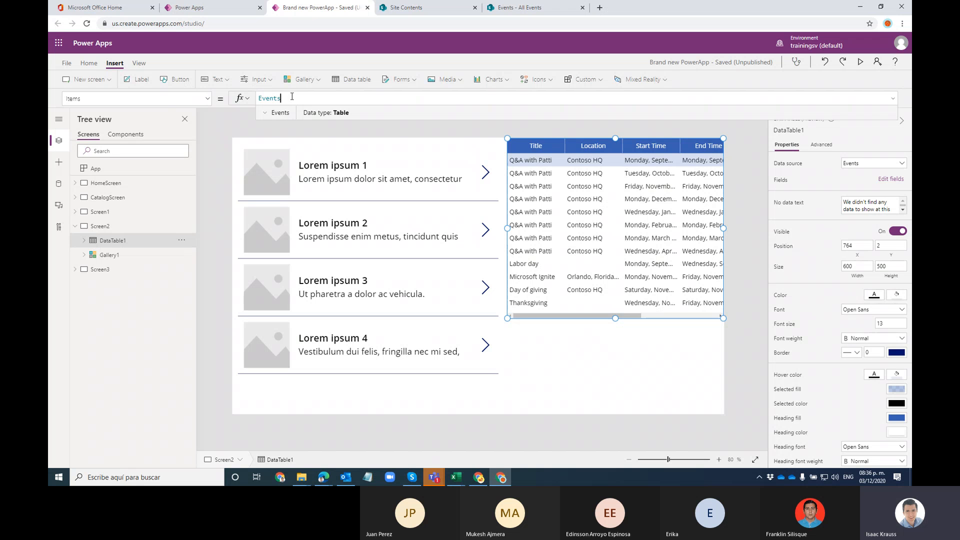
pyautogui.moveTo(292, 96); pyautogui.dragTo(257, 98)
pyautogui.click(59, 184)
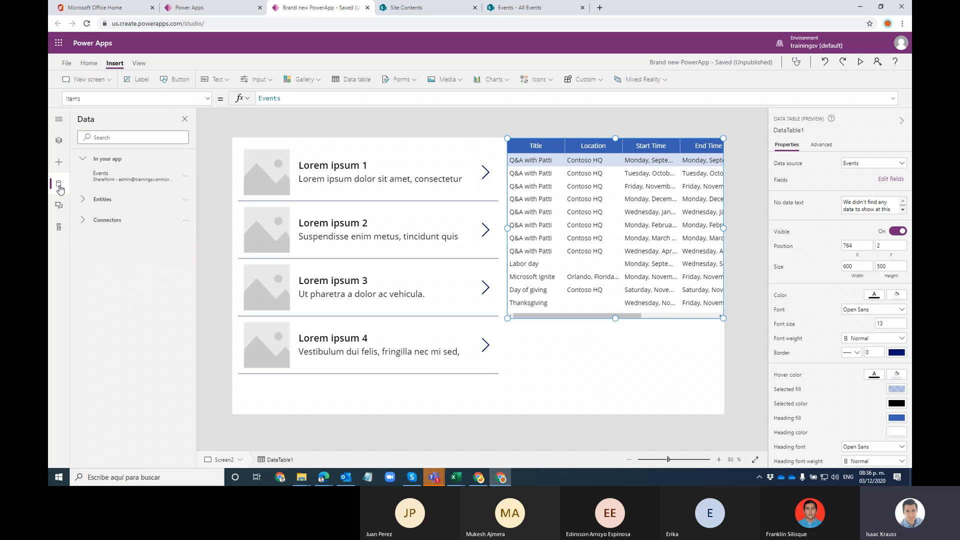
# Step: Return to the Tree view and open DataTable1's list of Events fields
pyautogui.moveTo(101, 170)
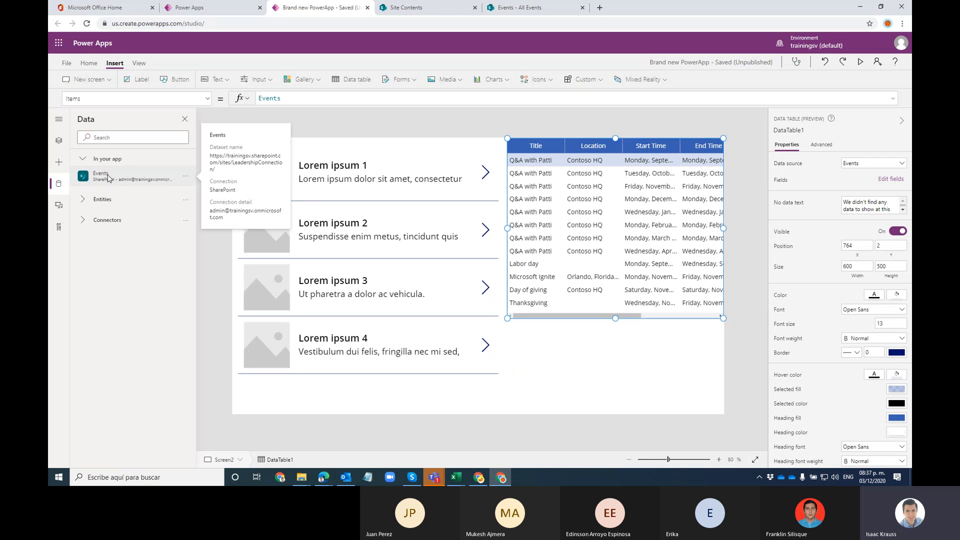
pyautogui.moveTo(115, 171)
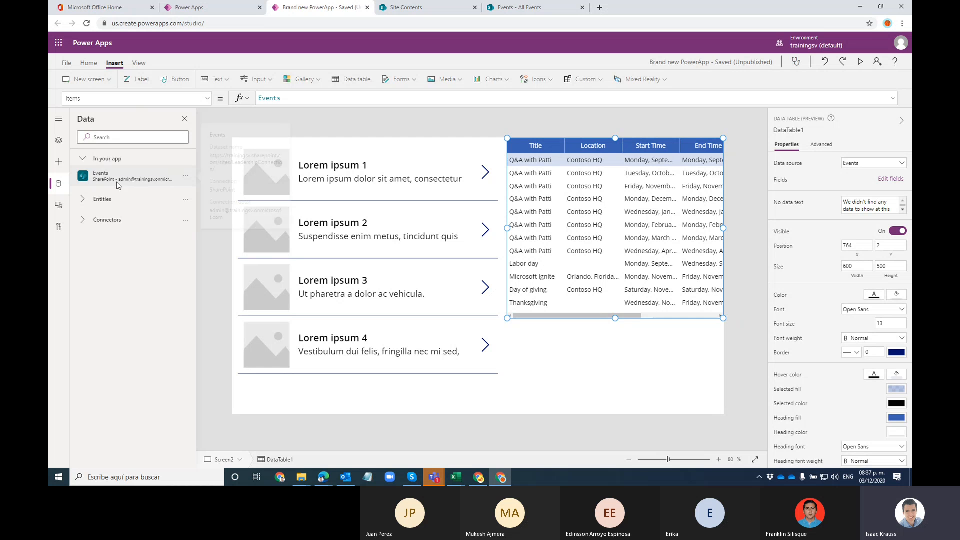
pyautogui.click(59, 145)
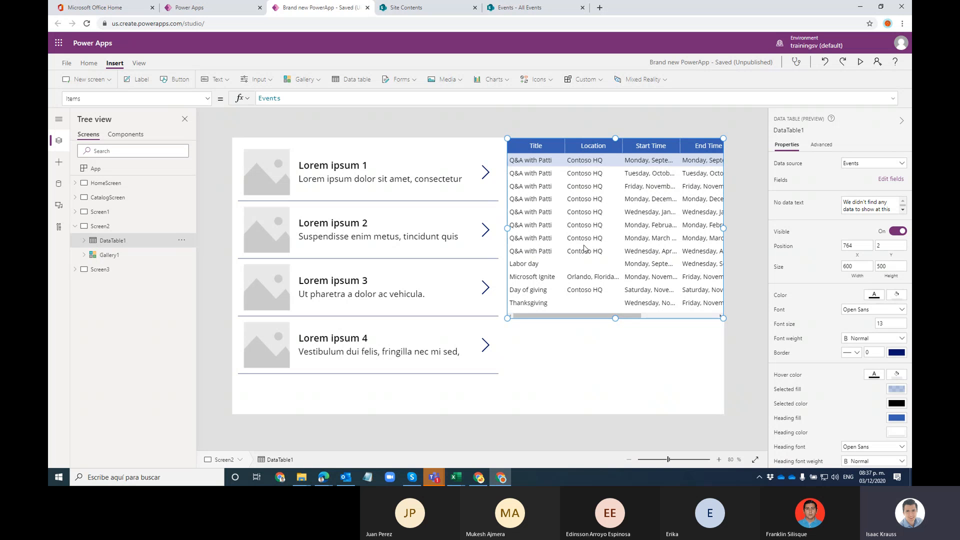
pyautogui.click(889, 180)
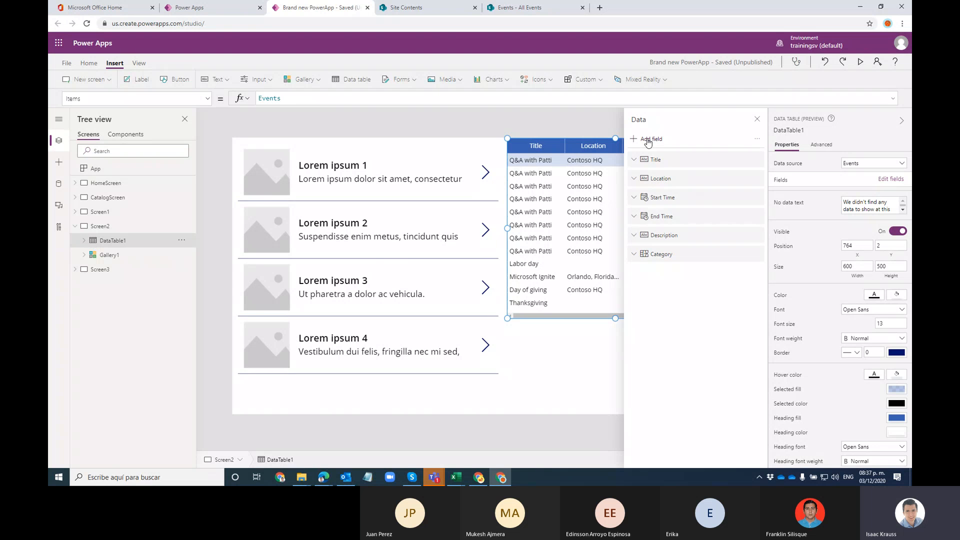
# Step: Add the Created and Created By fields to DataTable1, then close the fields panel
pyautogui.click(647, 141)
pyautogui.scroll(-10, 697, 258)
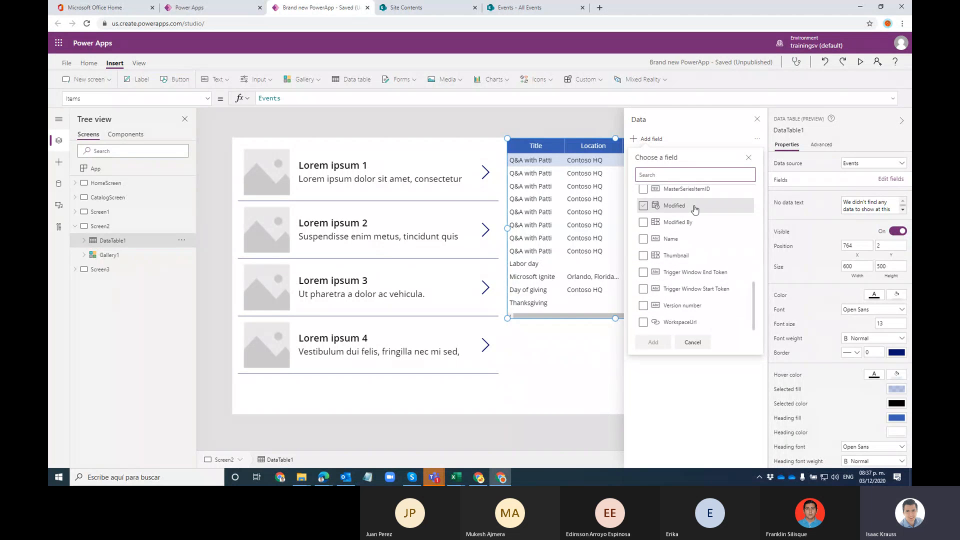
pyautogui.scroll(10, 671, 268)
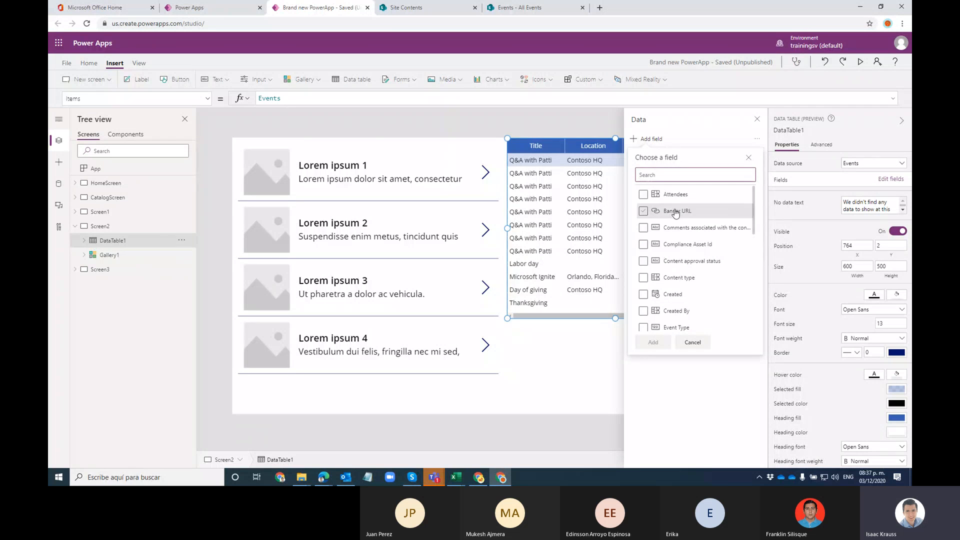
pyautogui.scroll(-10, 682, 240)
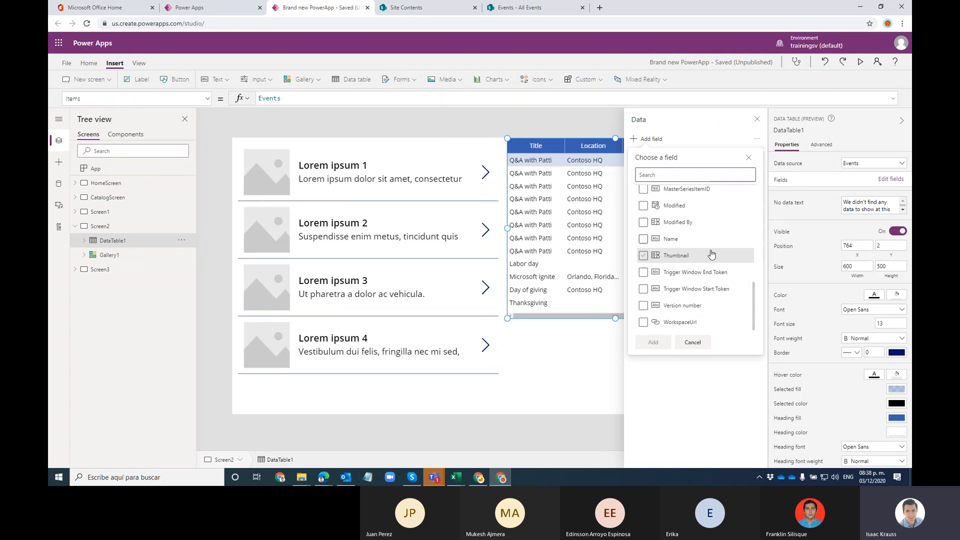
pyautogui.scroll(1, 711, 253)
pyautogui.scroll(3, 711, 254)
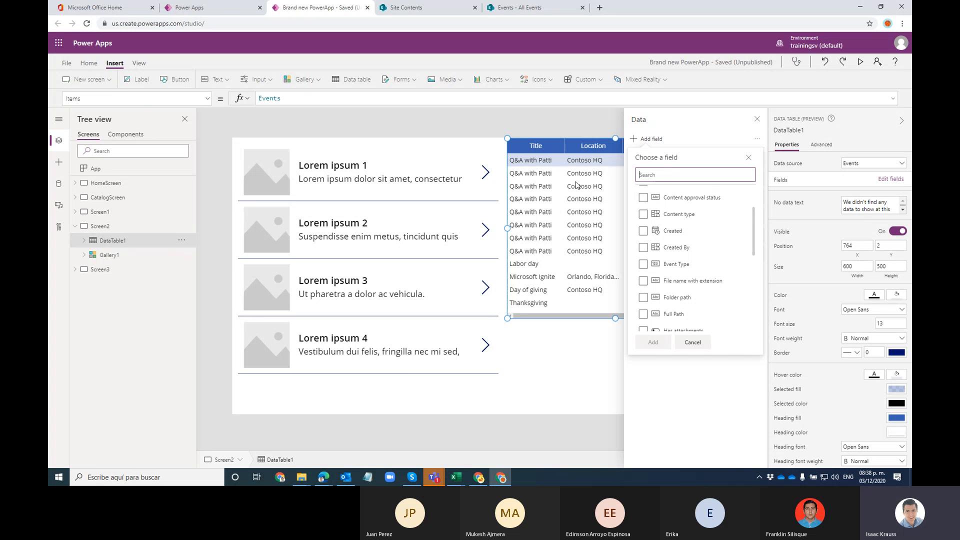
pyautogui.scroll(-3, 712, 275)
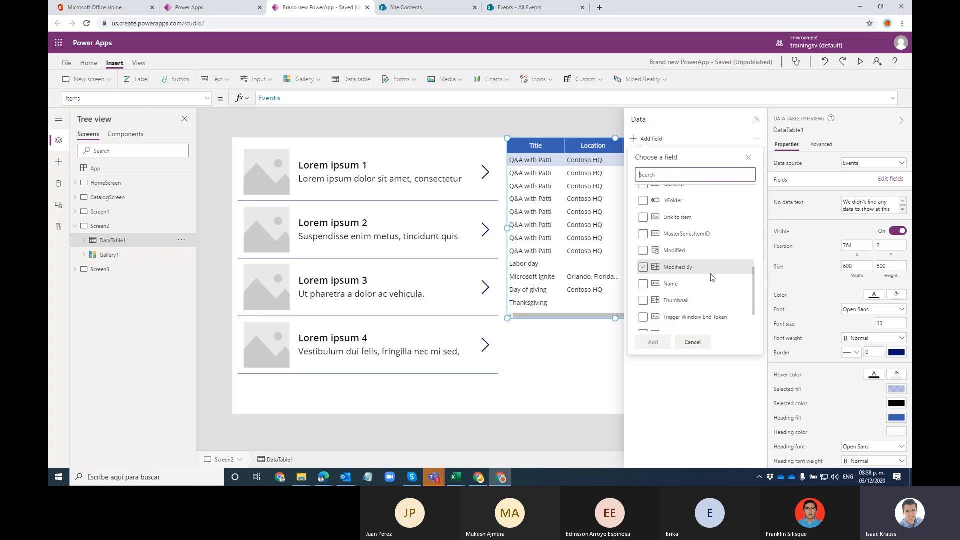
pyautogui.scroll(-1, 713, 277)
pyautogui.scroll(6, 713, 300)
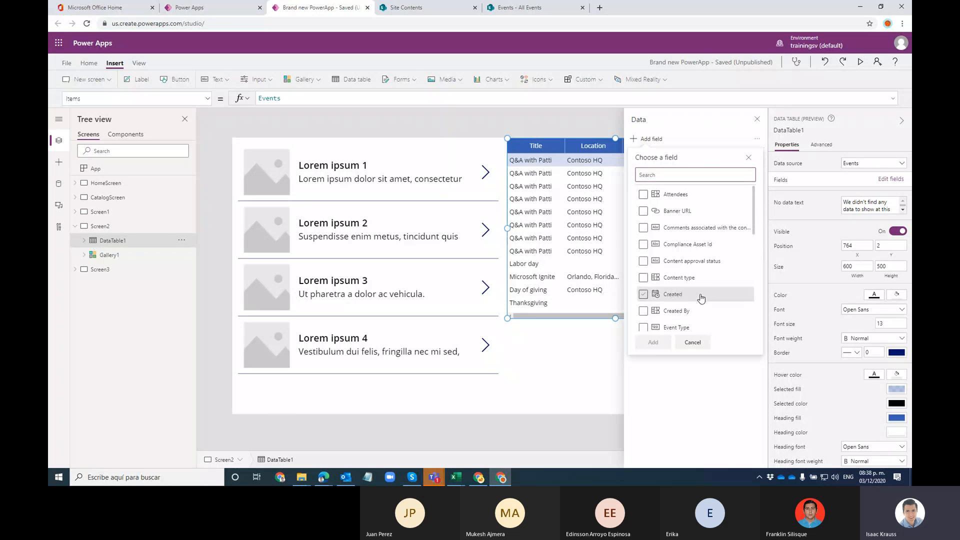
pyautogui.click(644, 295)
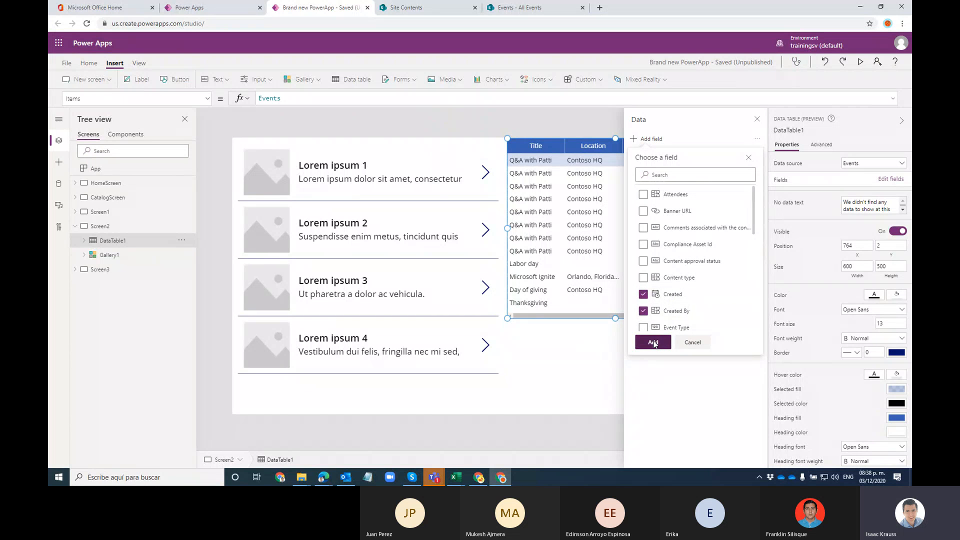
pyautogui.click(653, 342)
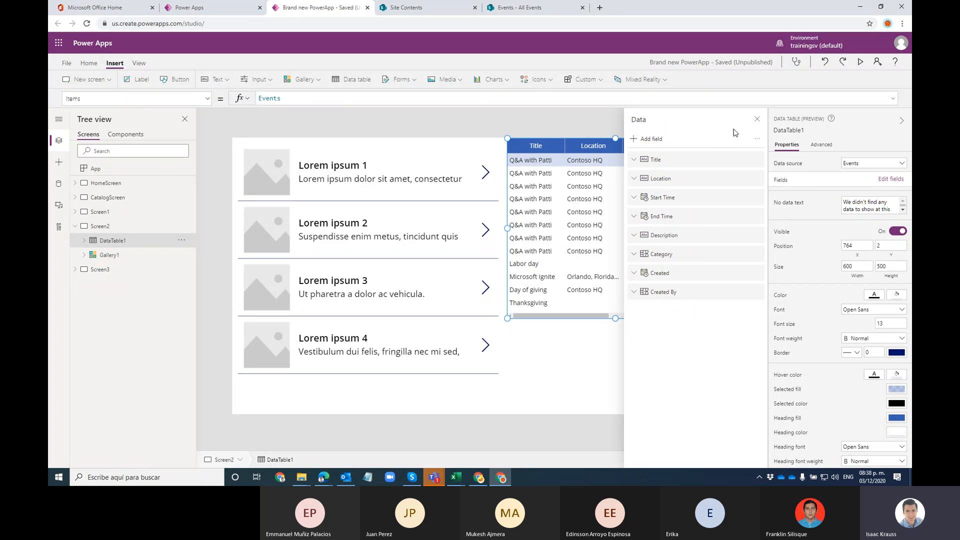
pyautogui.click(757, 120)
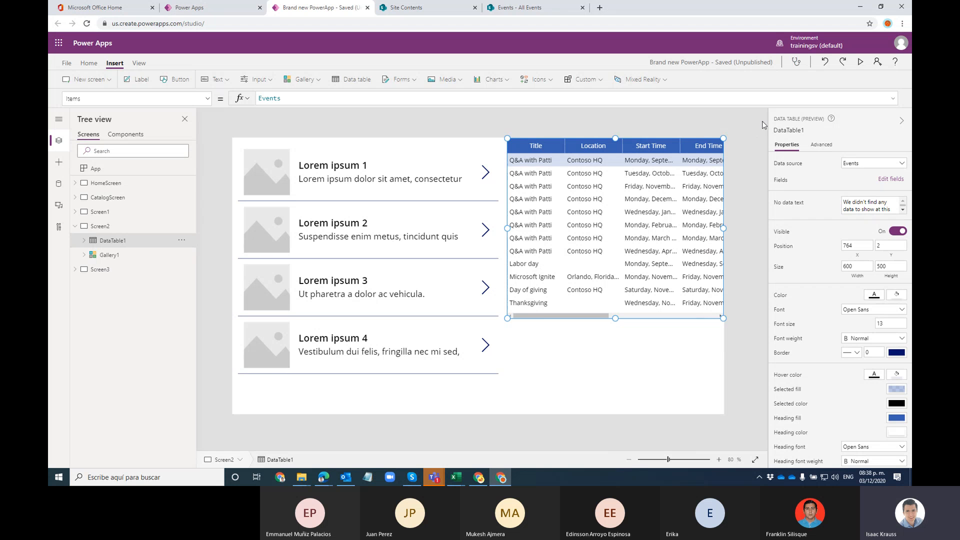
pyautogui.click(749, 138)
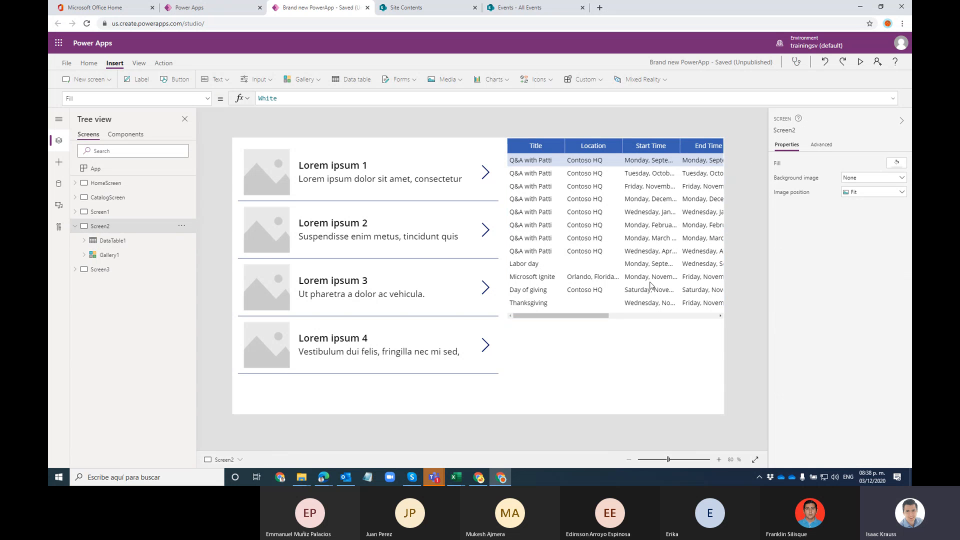
# Step: Preview the app and scroll the table to check the new Created columns
pyautogui.click(860, 62)
pyautogui.moveTo(646, 315); pyautogui.dragTo(830, 312)
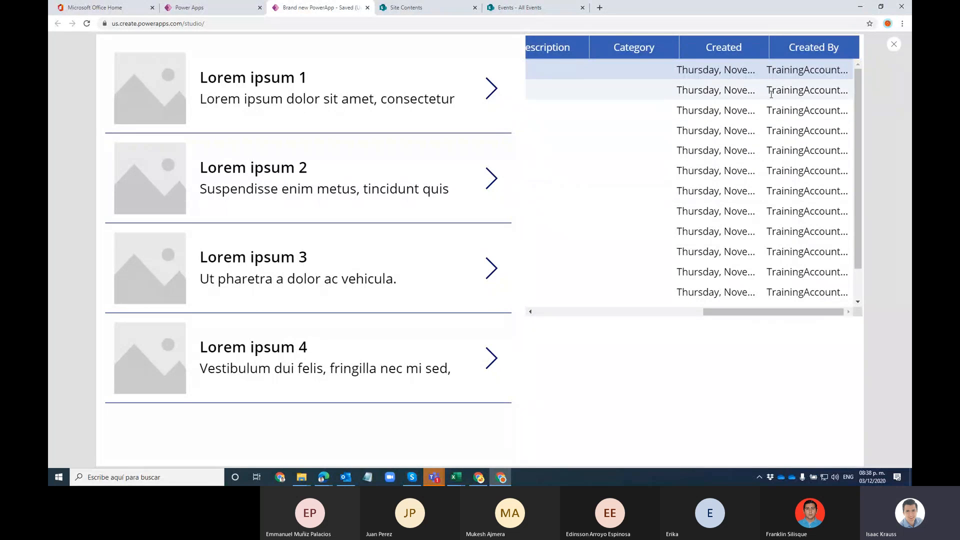
pyautogui.click(894, 45)
pyautogui.click(575, 281)
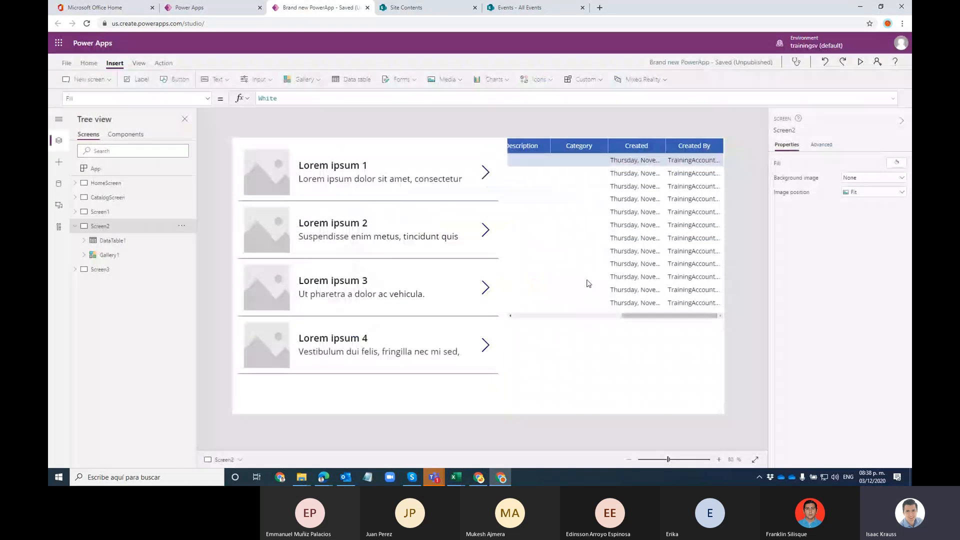
# Step: Back in the editor, deselect the data table and select Gallery1
pyautogui.moveTo(623, 319); pyautogui.dragTo(514, 317)
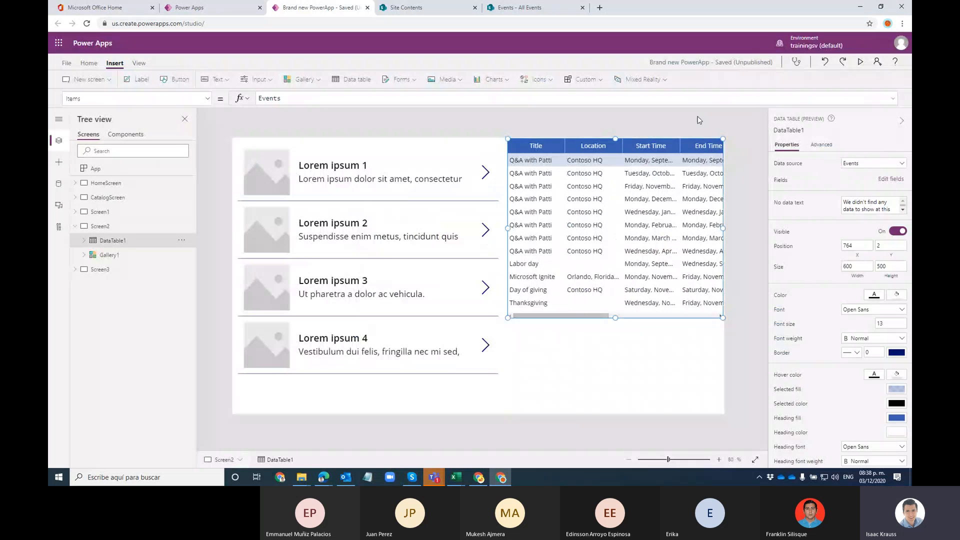
pyautogui.click(476, 124)
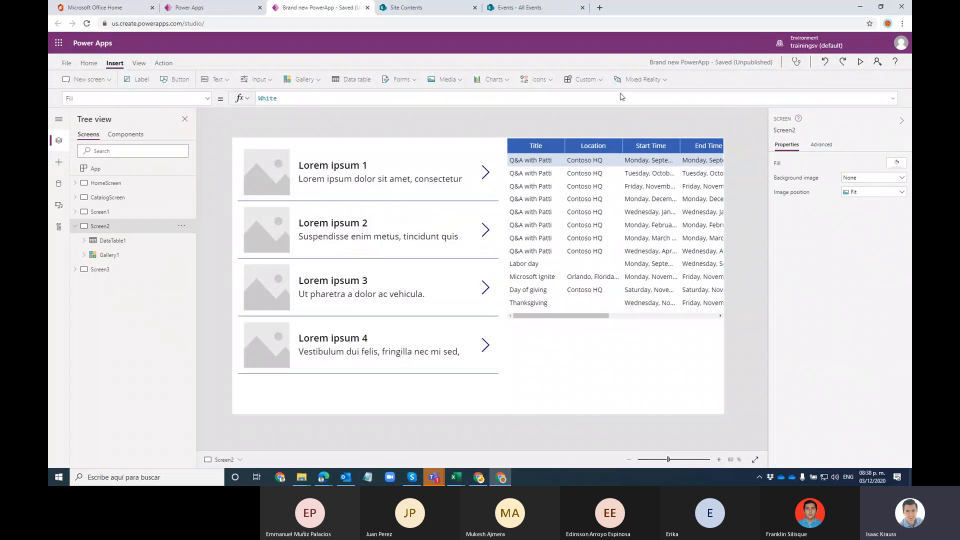
pyautogui.click(344, 153)
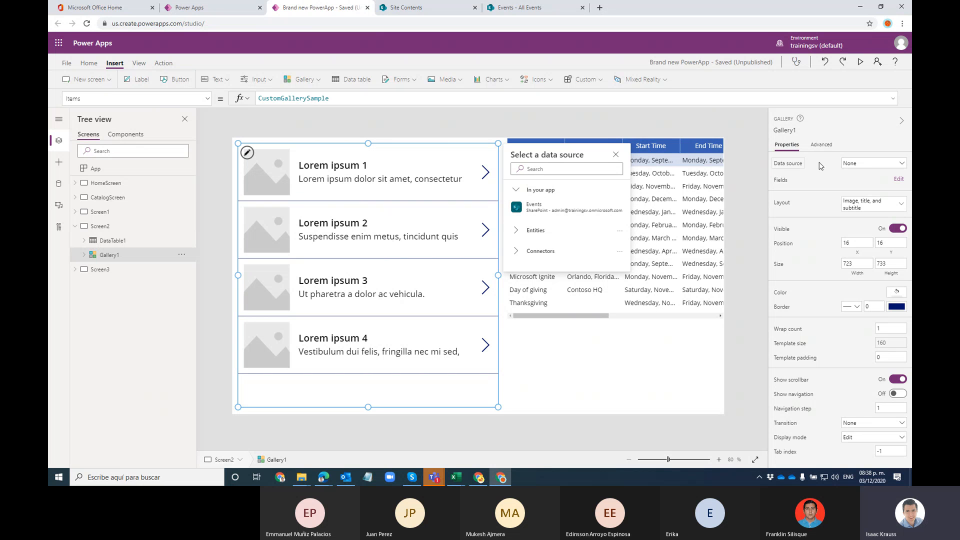
# Step: Replace CustomGallerySample with Events in Gallery1's Items formula
pyautogui.click(848, 164)
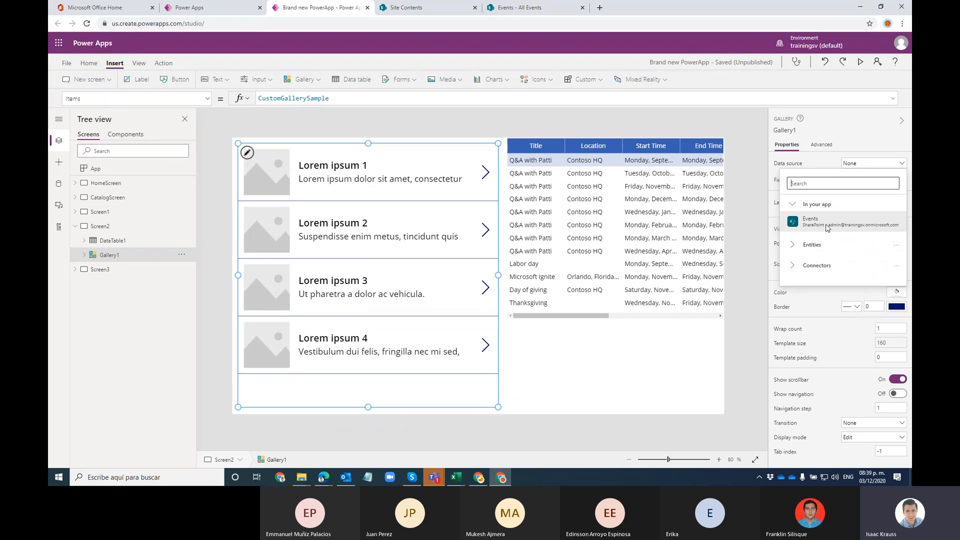
pyautogui.click(207, 98)
pyautogui.scroll(5, 115, 191)
pyautogui.scroll(-3, 115, 191)
pyautogui.scroll(3, 134, 220)
pyautogui.scroll(-5, 120, 223)
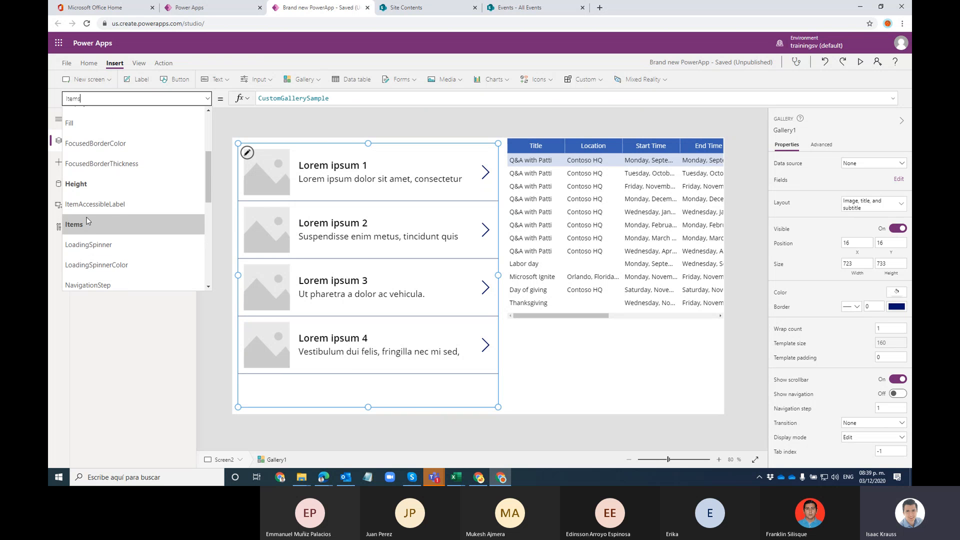
pyautogui.click(80, 226)
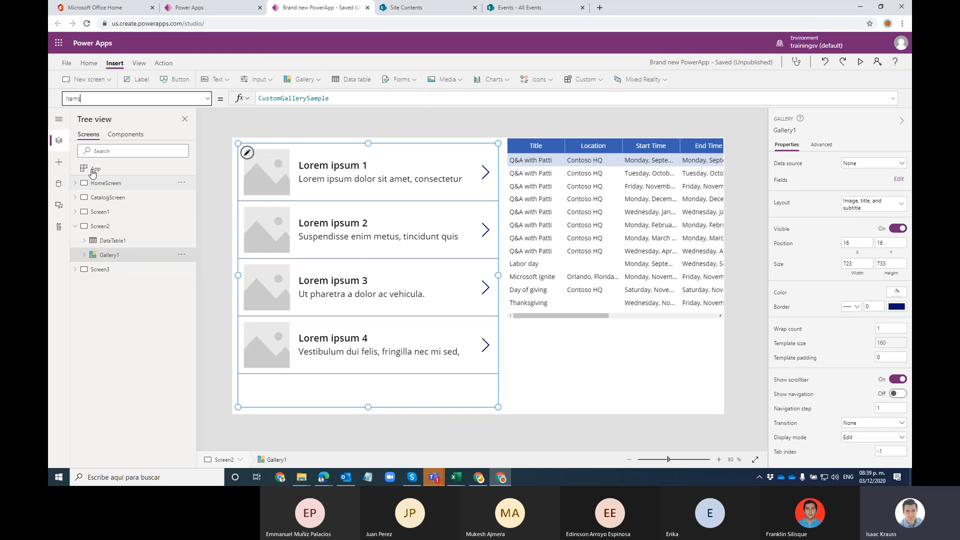
pyautogui.click(344, 96)
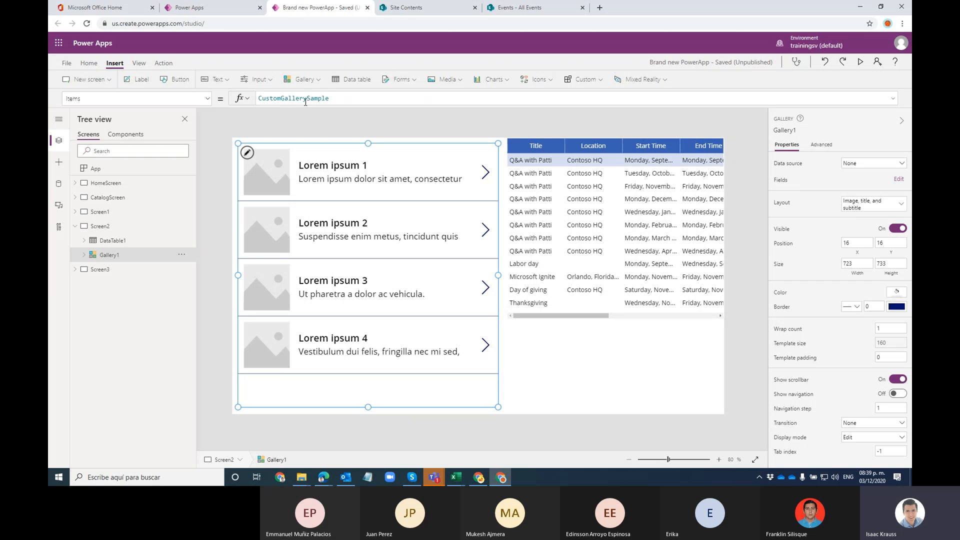
pyautogui.doubleClick(349, 97)
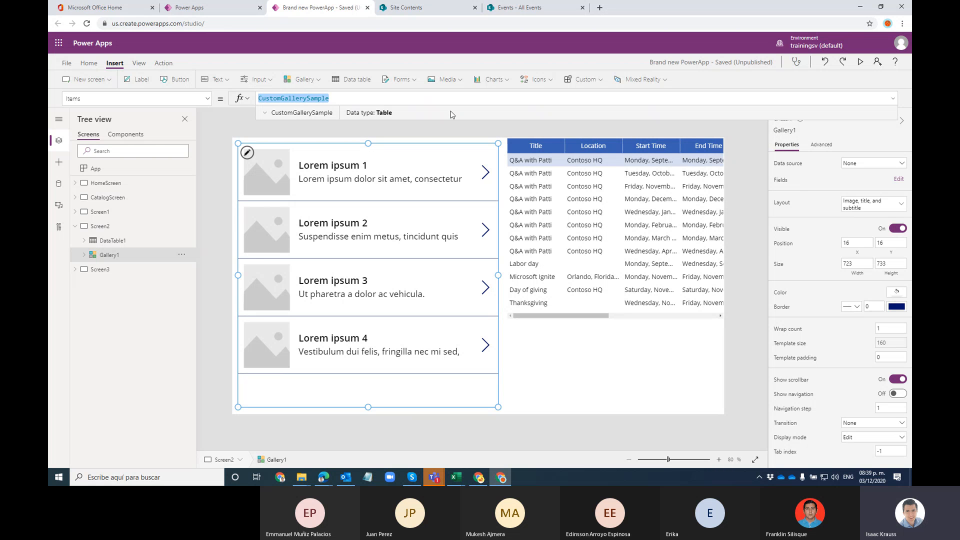
pyautogui.write('Events')
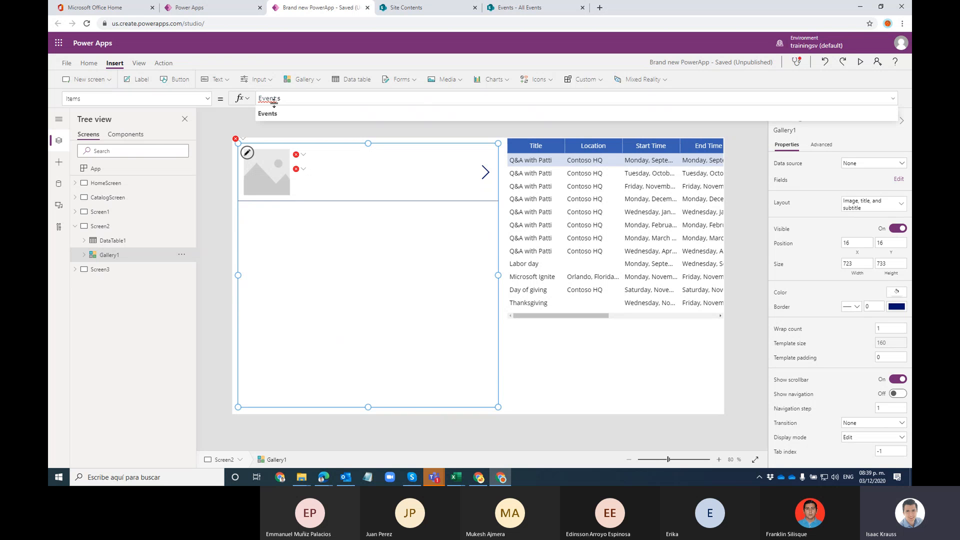
# Step: Accept Events as Gallery1's Items so rows like 'Q&A with Patti' show with dates
pyautogui.click(276, 113)
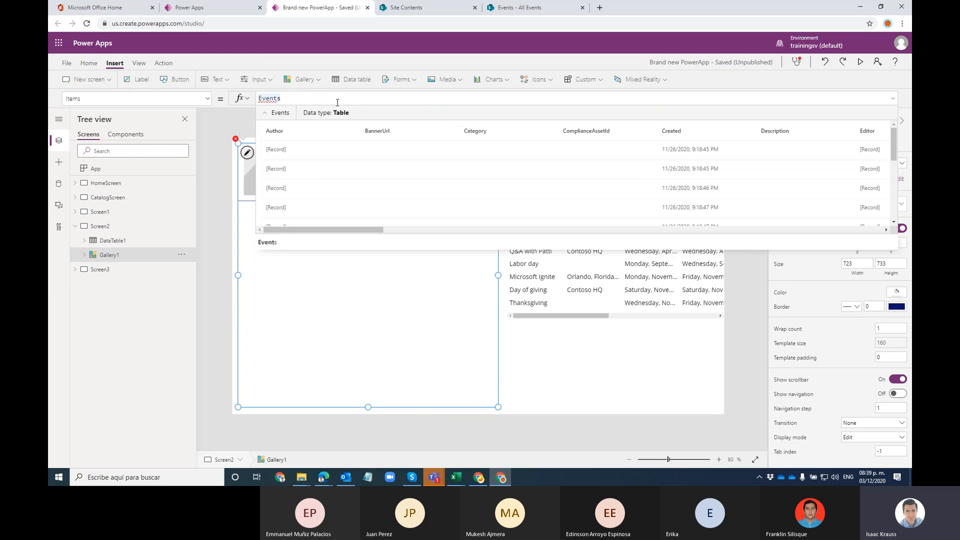
pyautogui.click(561, 350)
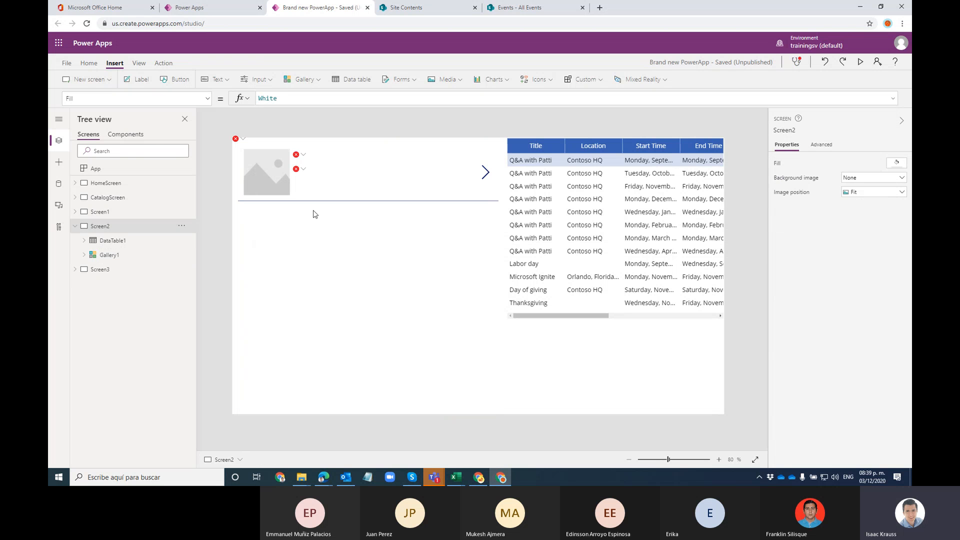
pyautogui.click(114, 255)
pyautogui.click(283, 101)
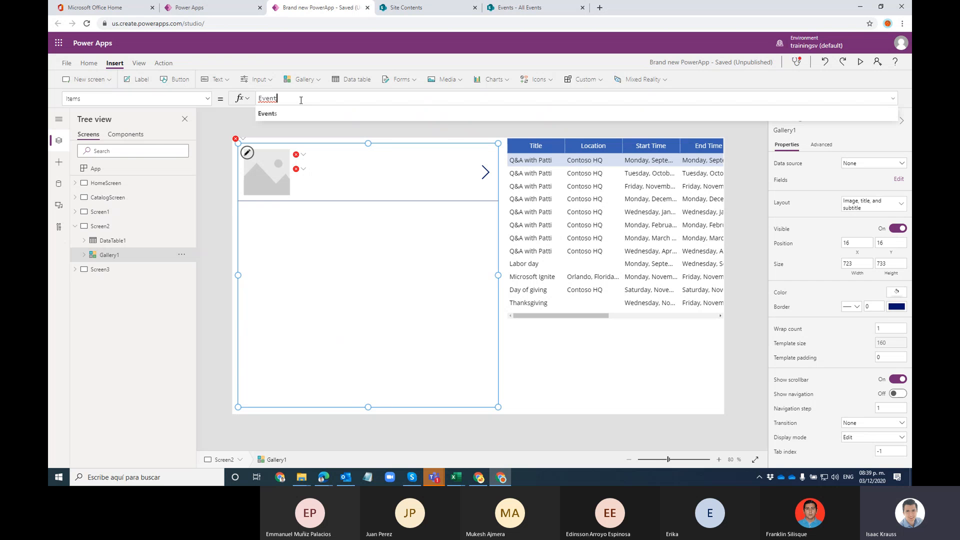
pyautogui.click(286, 113)
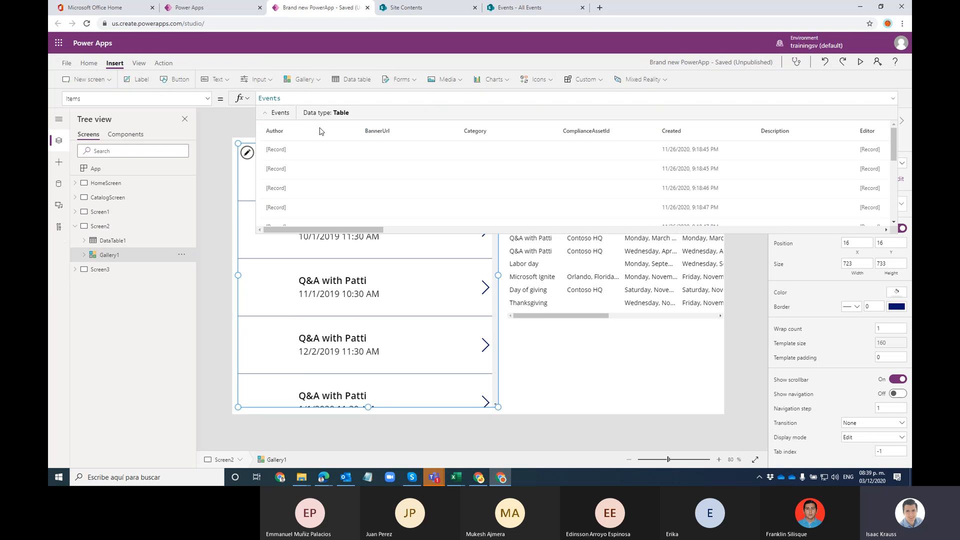
pyautogui.click(893, 100)
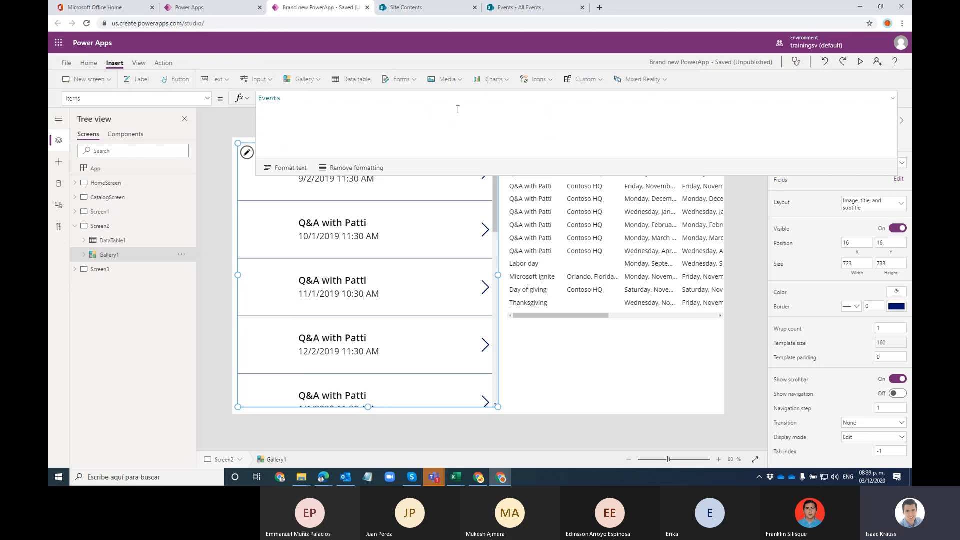
pyautogui.click(893, 100)
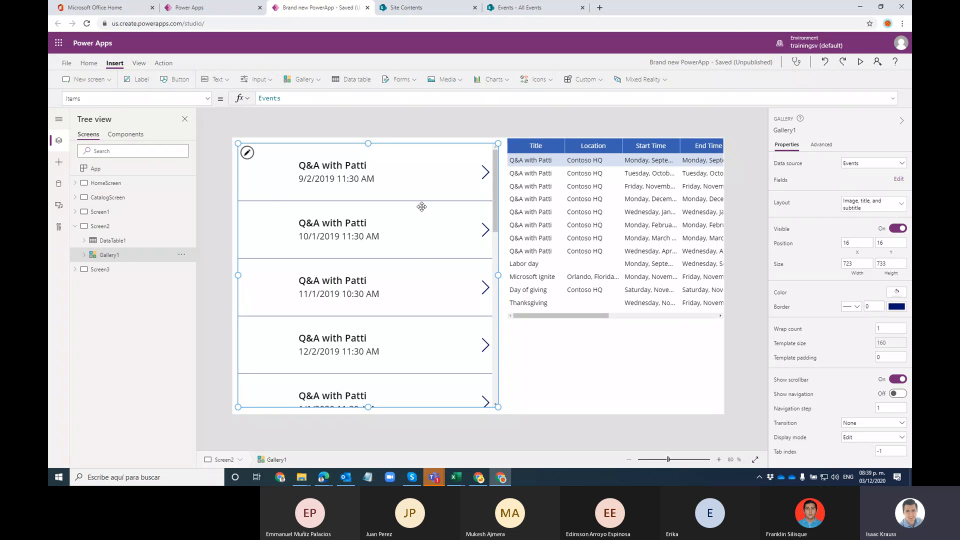
pyautogui.click(339, 167)
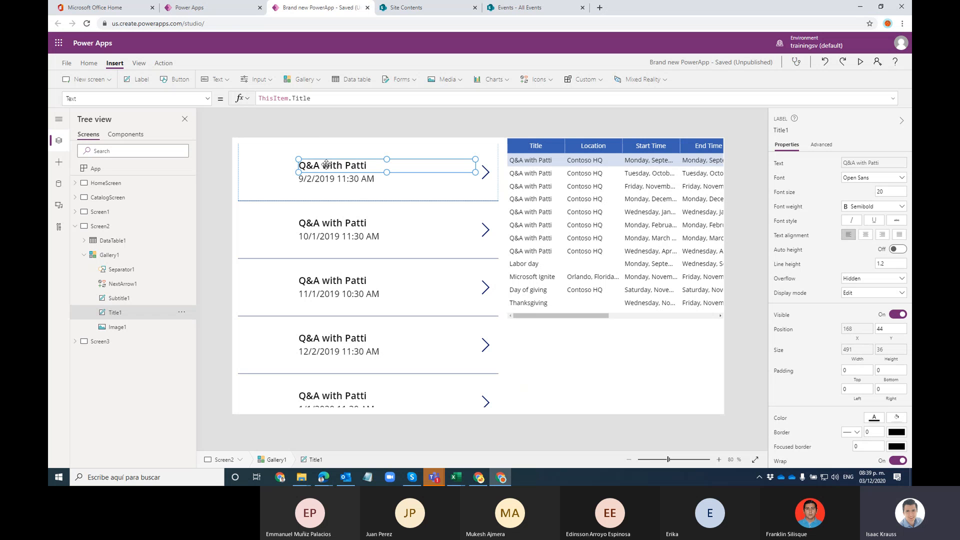
pyautogui.click(331, 180)
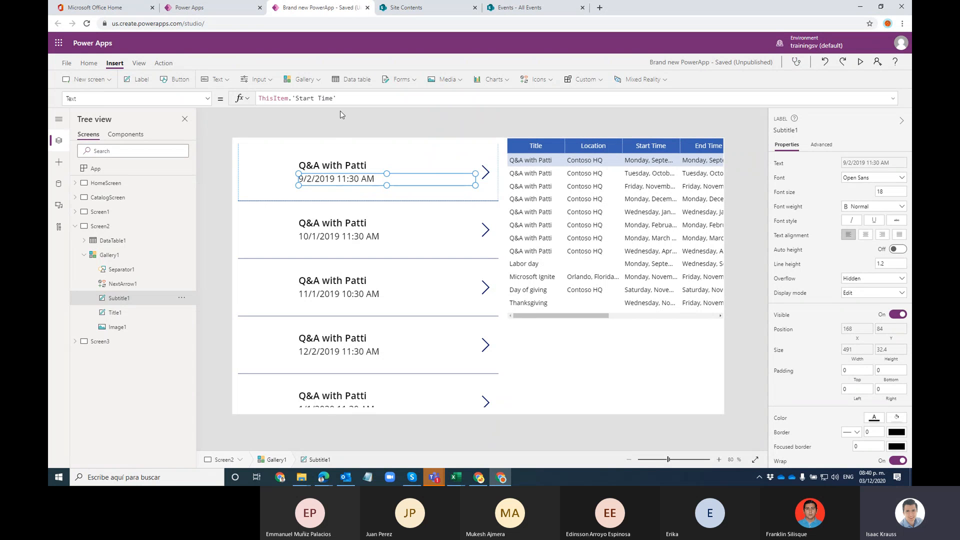
pyautogui.click(355, 163)
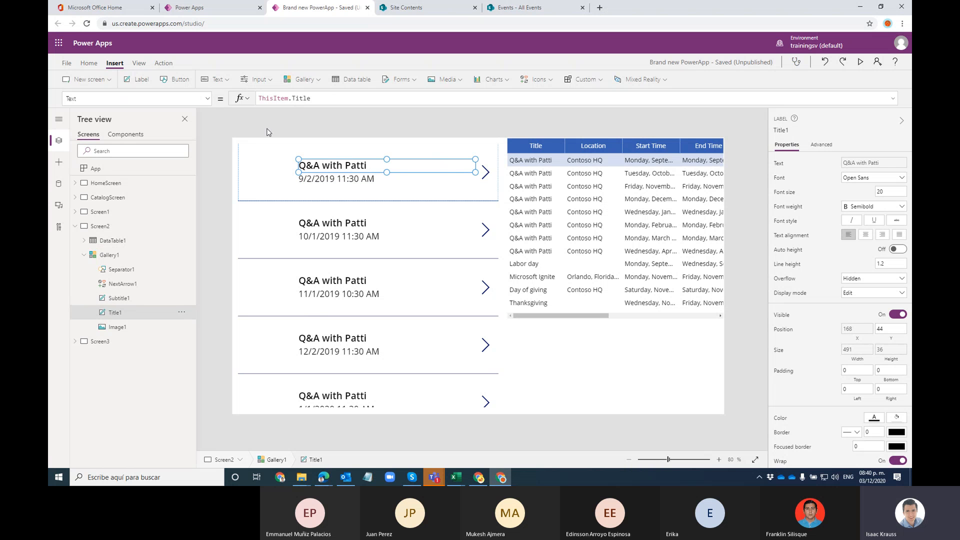
pyautogui.click(320, 182)
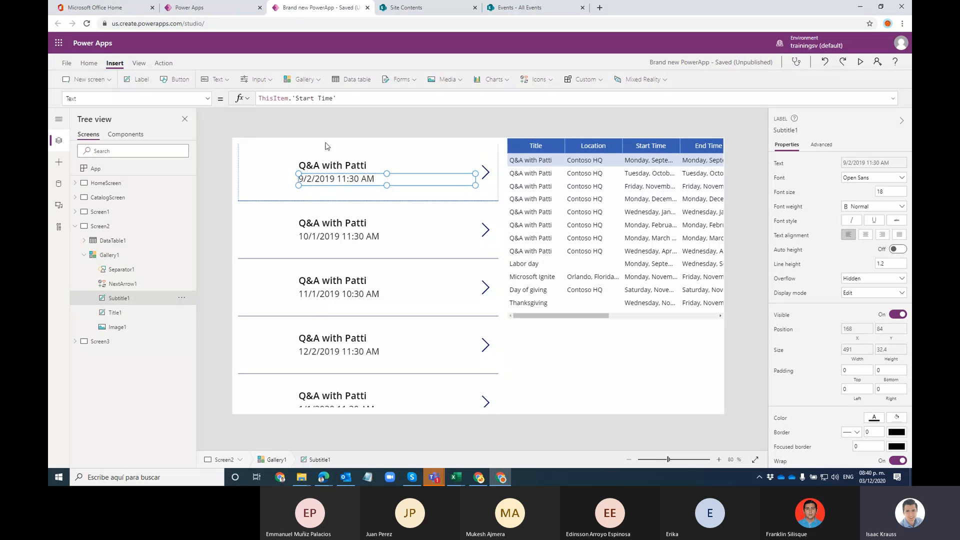
pyautogui.click(352, 170)
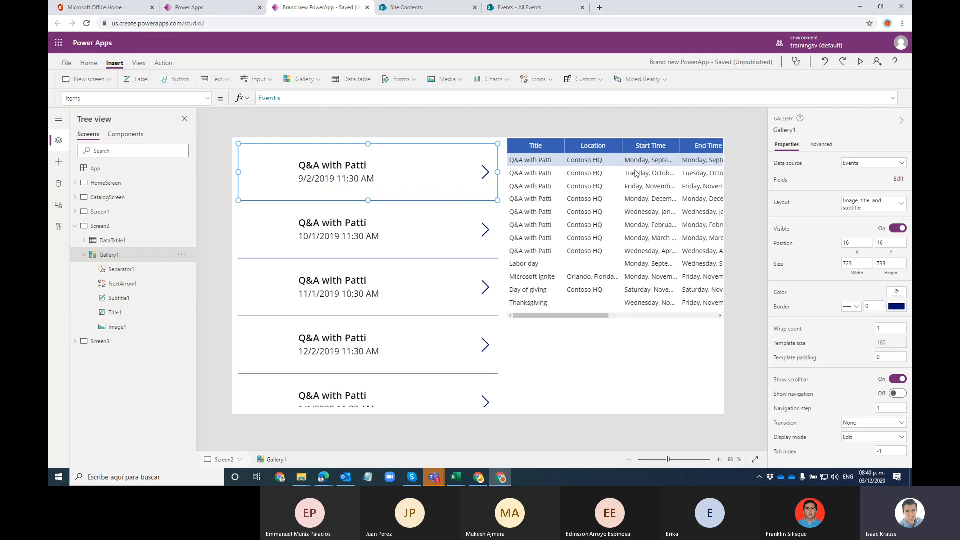
pyautogui.click(110, 256)
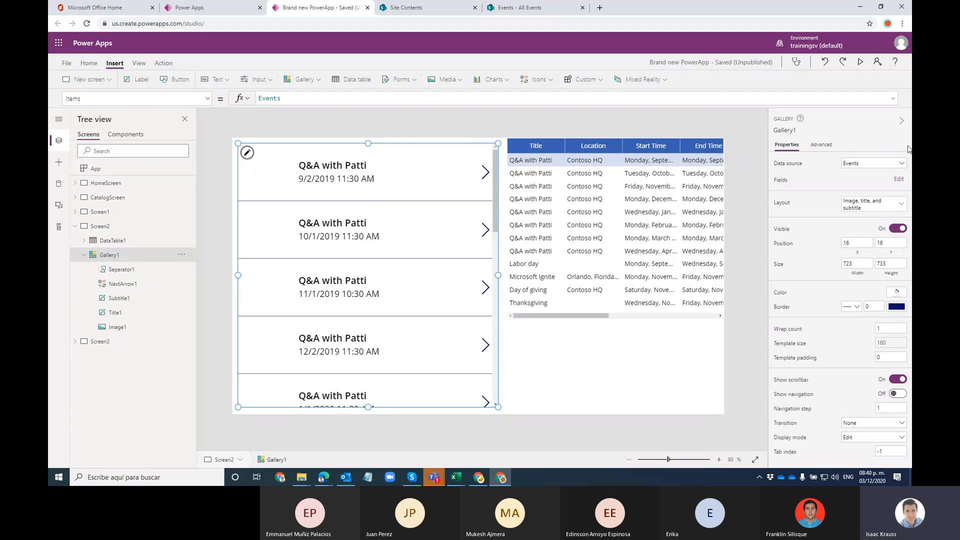
pyautogui.click(898, 180)
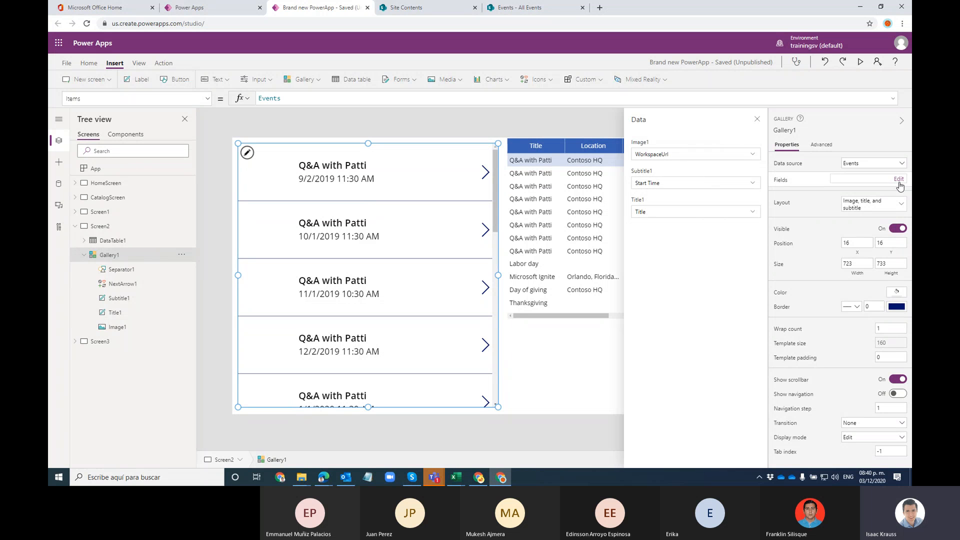
pyautogui.click(641, 154)
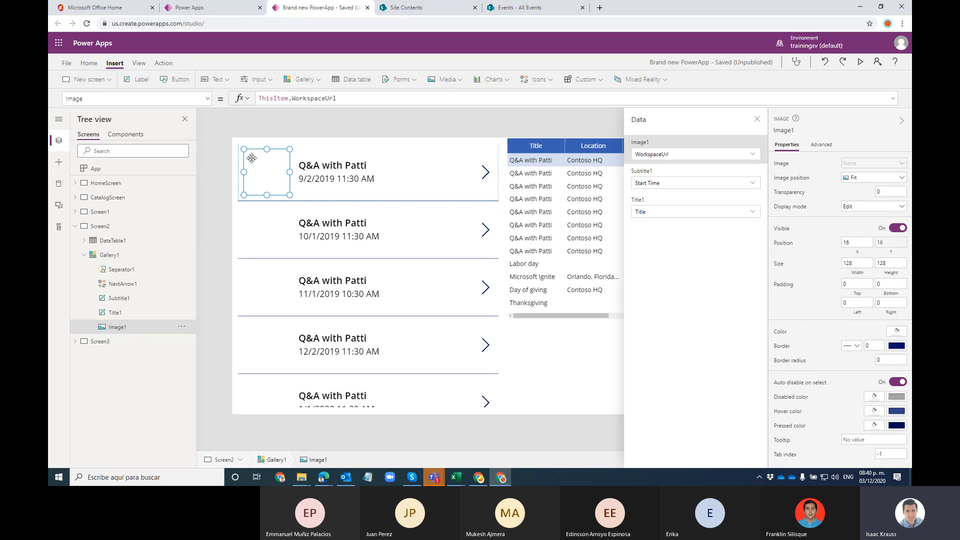
pyautogui.click(668, 183)
pyautogui.click(669, 183)
pyautogui.click(675, 183)
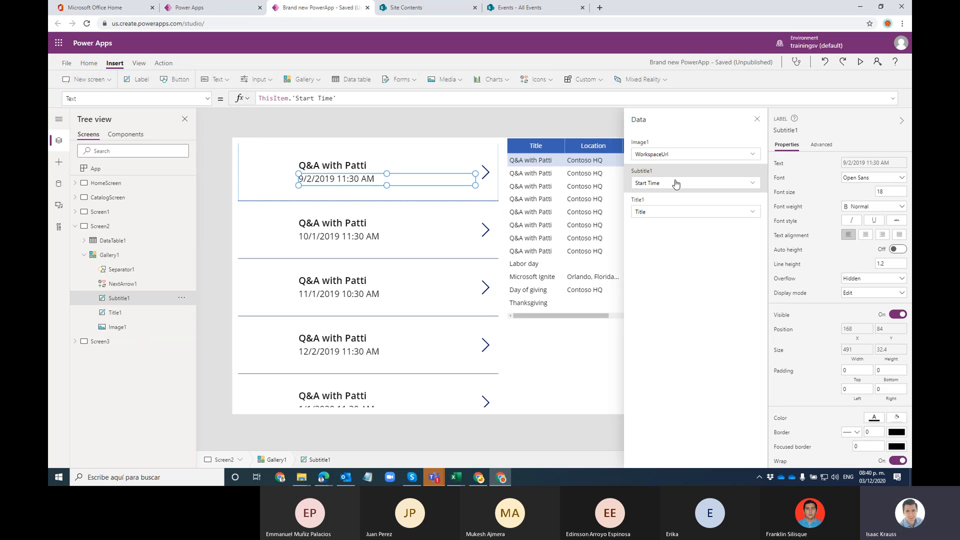
pyautogui.click(670, 212)
pyautogui.click(670, 213)
pyautogui.click(670, 213)
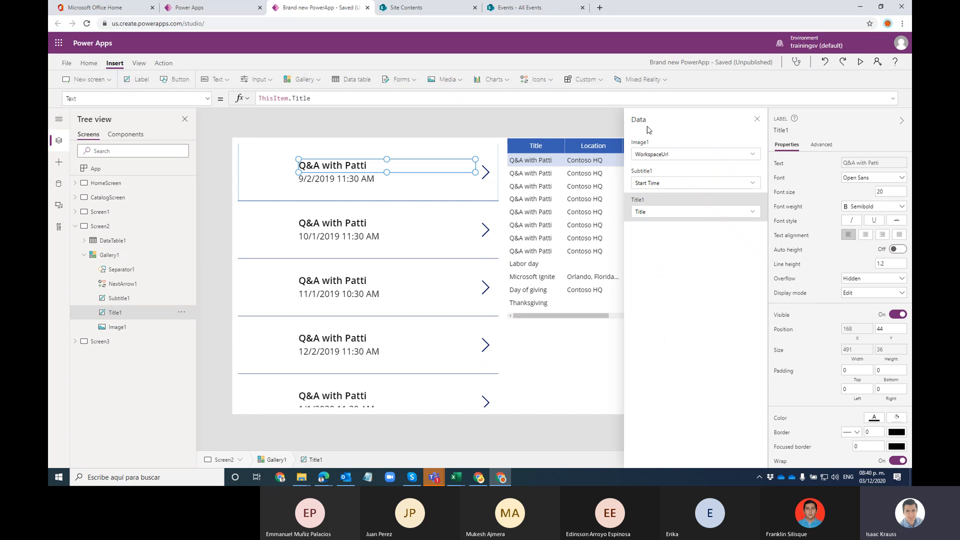
pyautogui.click(652, 220)
pyautogui.click(655, 212)
pyautogui.click(756, 120)
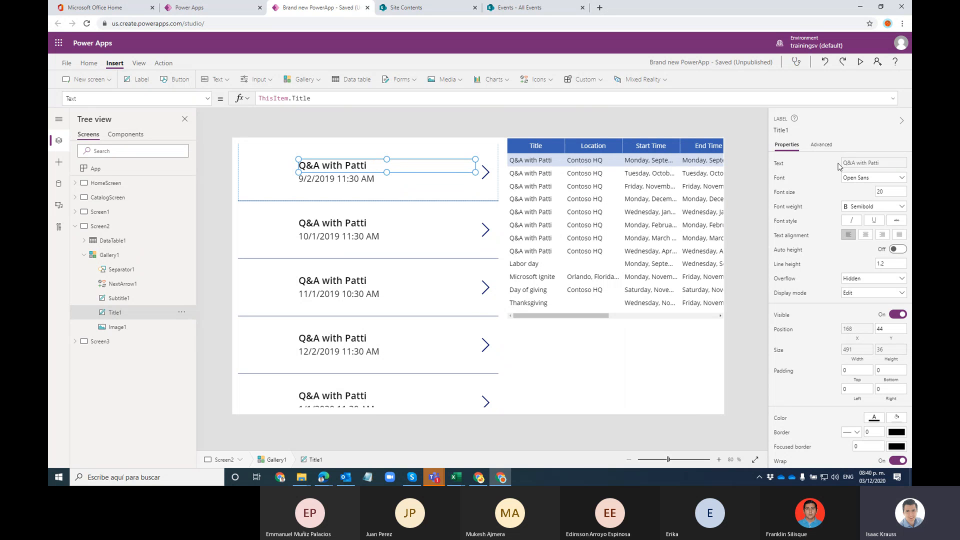
pyautogui.click(264, 186)
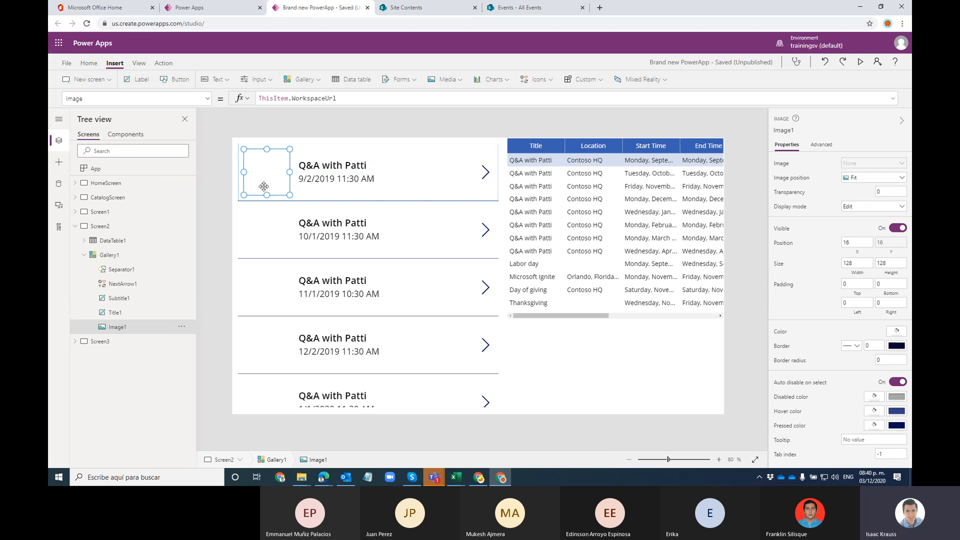
pyautogui.click(430, 179)
pyautogui.click(118, 256)
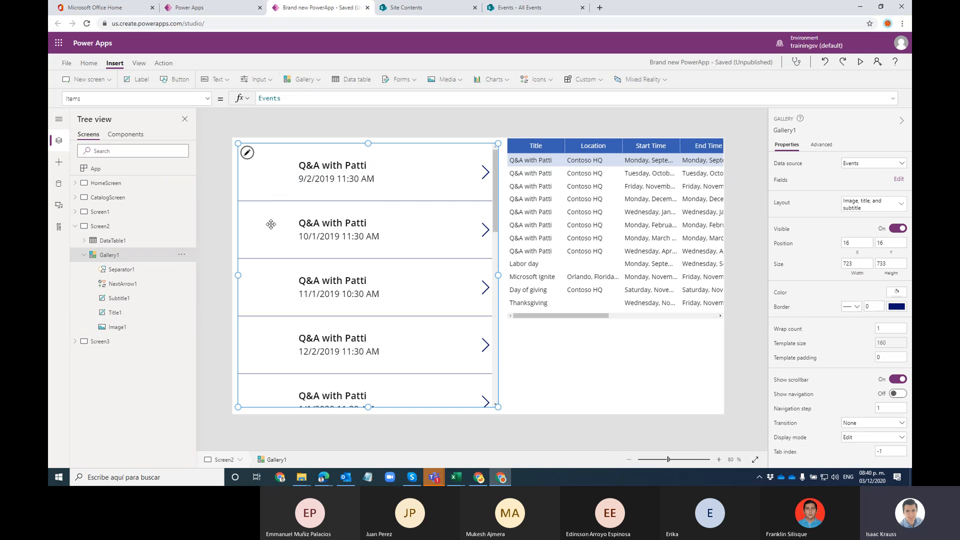
# Step: Insert four new text labels into Gallery1's item template
pyautogui.click(302, 196)
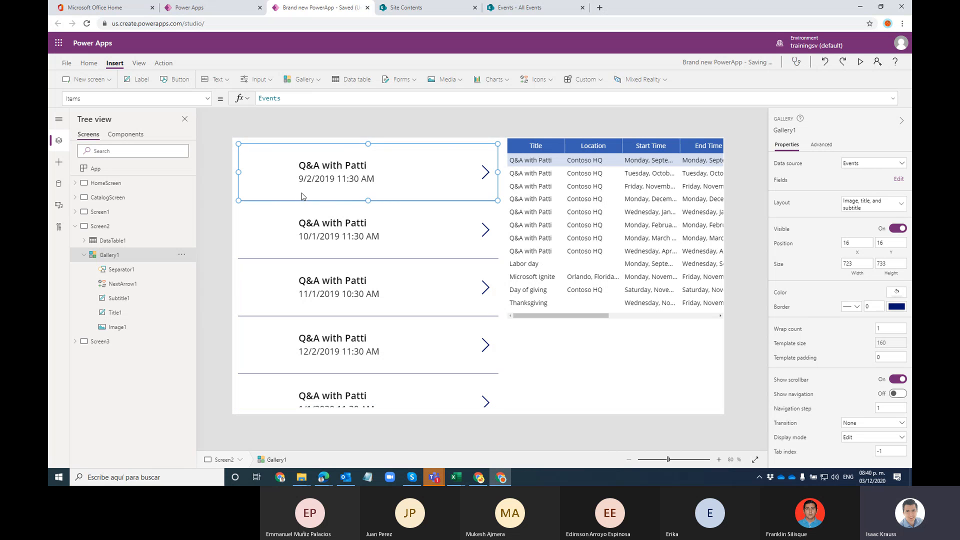
pyautogui.click(139, 80)
pyautogui.click(139, 79)
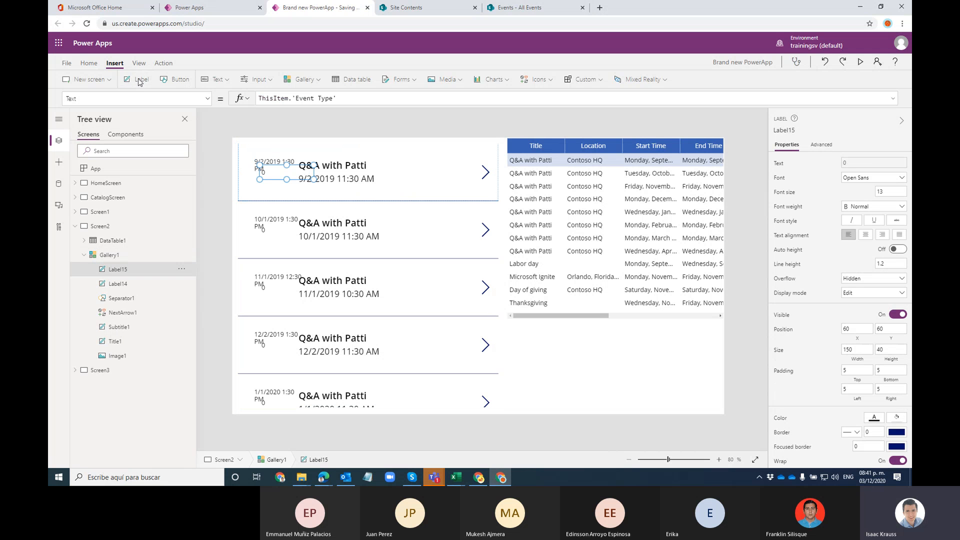
pyautogui.click(140, 80)
pyautogui.click(140, 80)
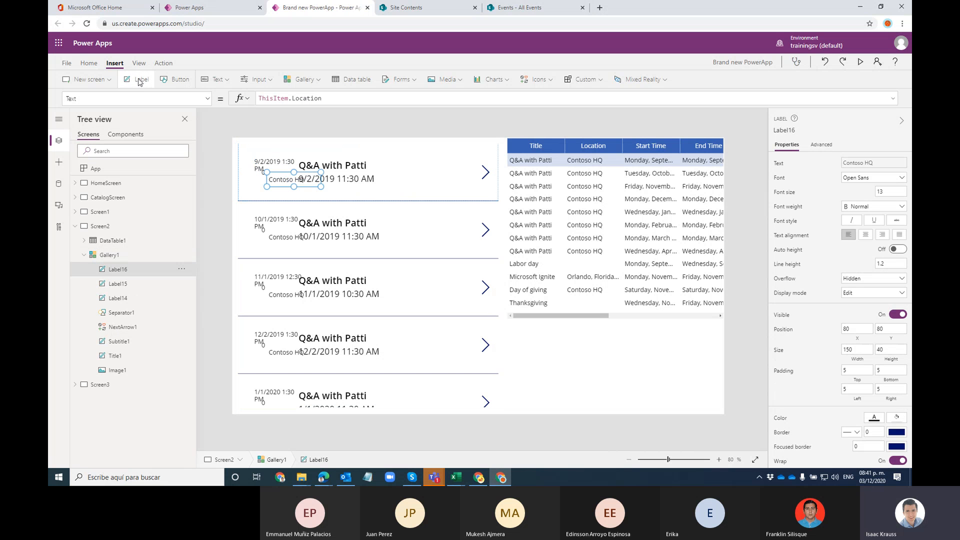
# Step: Position the end time and location labels, move the title up-left, and delete the start date
pyautogui.click(281, 168)
pyautogui.moveTo(277, 161); pyautogui.dragTo(434, 170)
pyautogui.moveTo(283, 180); pyautogui.dragTo(313, 193)
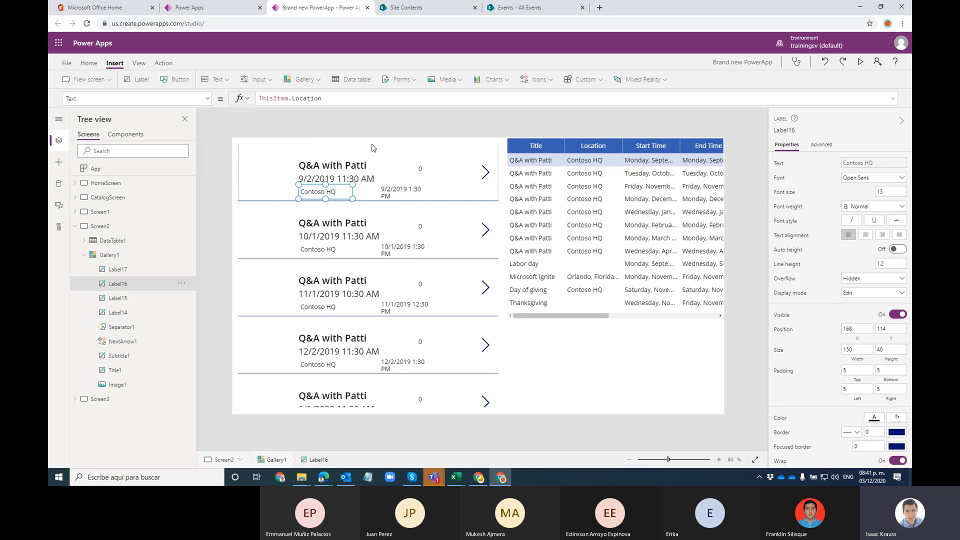
pyautogui.click(357, 167)
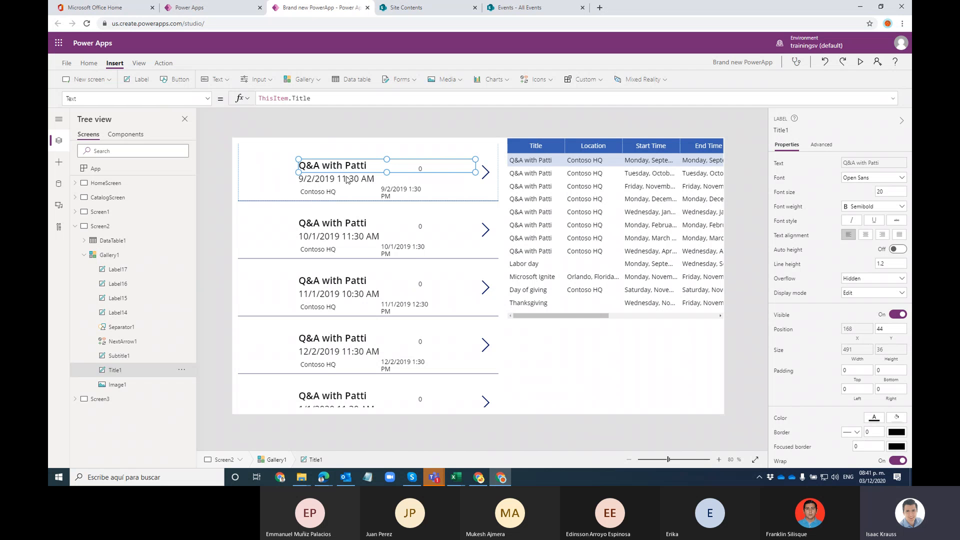
pyautogui.moveTo(348, 165)
pyautogui.mouseDown()
pyautogui.moveTo(330, 148)
pyautogui.moveTo(301, 169)
pyautogui.moveTo(324, 179)
pyautogui.moveTo(289, 171)
pyautogui.moveTo(333, 164)
pyautogui.mouseUp()
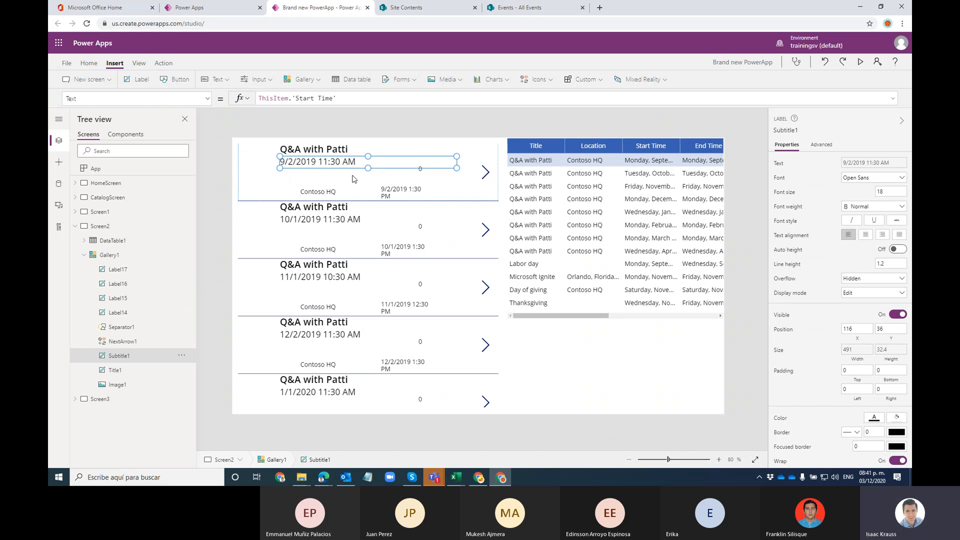
pyautogui.press('Delete')
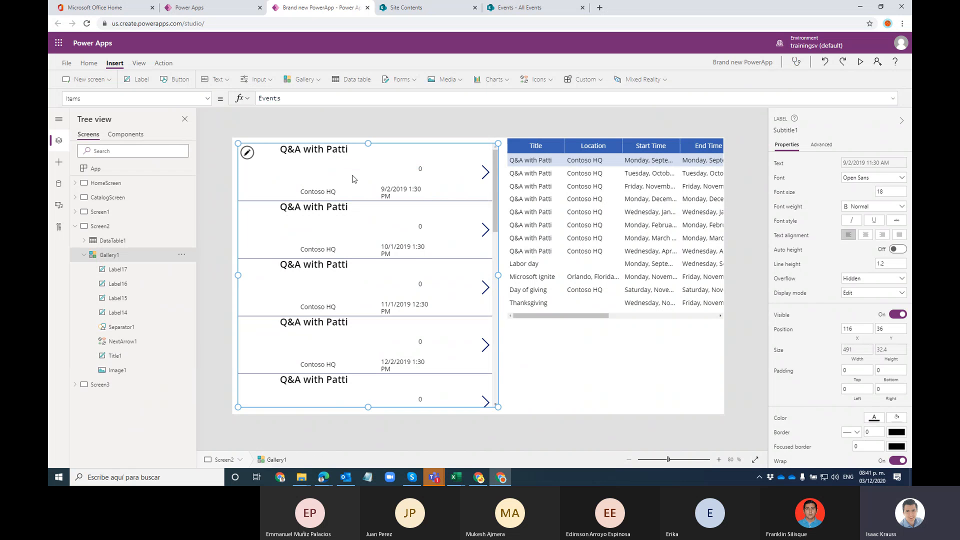
# Step: Move the location label under the title, switch it to Start Time, and widen it to one line
pyautogui.click(326, 195)
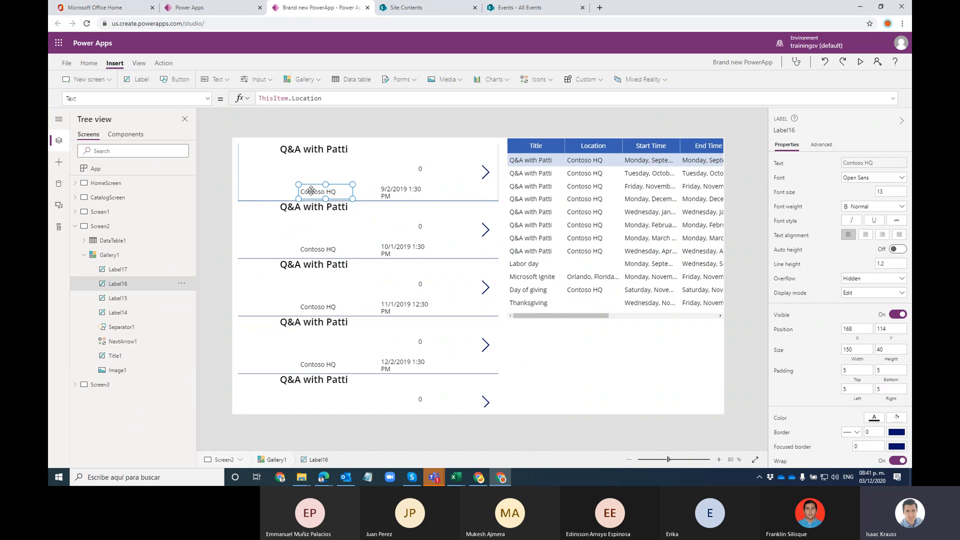
pyautogui.moveTo(326, 195); pyautogui.dragTo(297, 158)
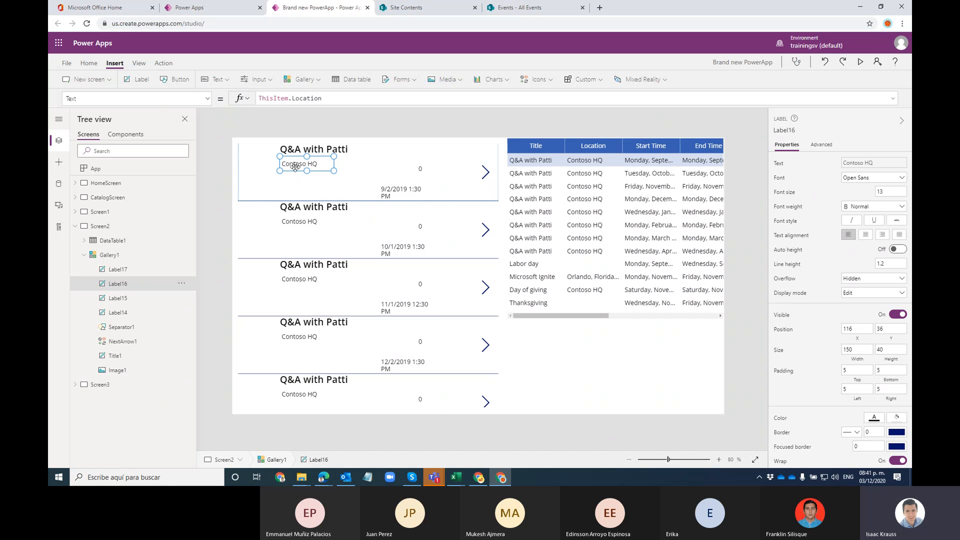
pyautogui.moveTo(323, 99); pyautogui.dragTo(293, 100)
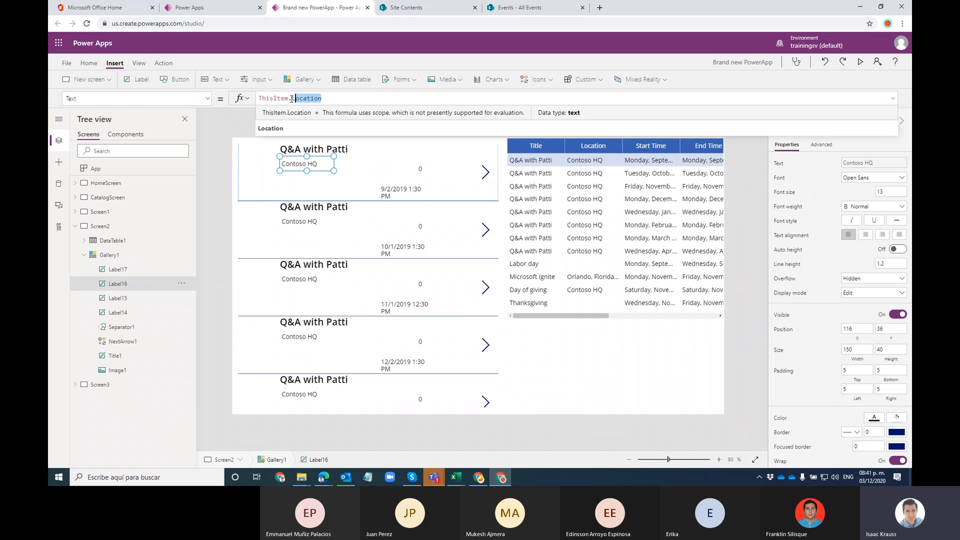
pyautogui.write('Start')
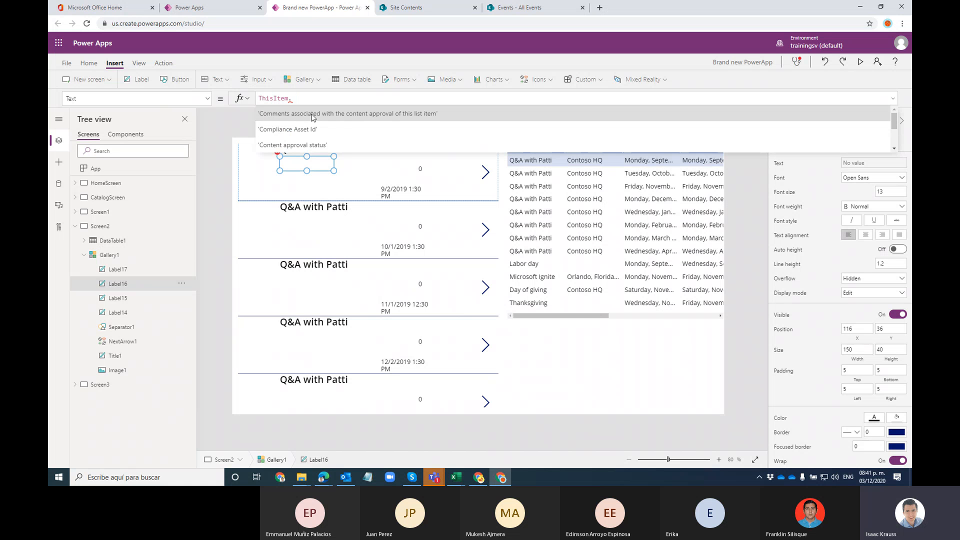
pyautogui.click(311, 114)
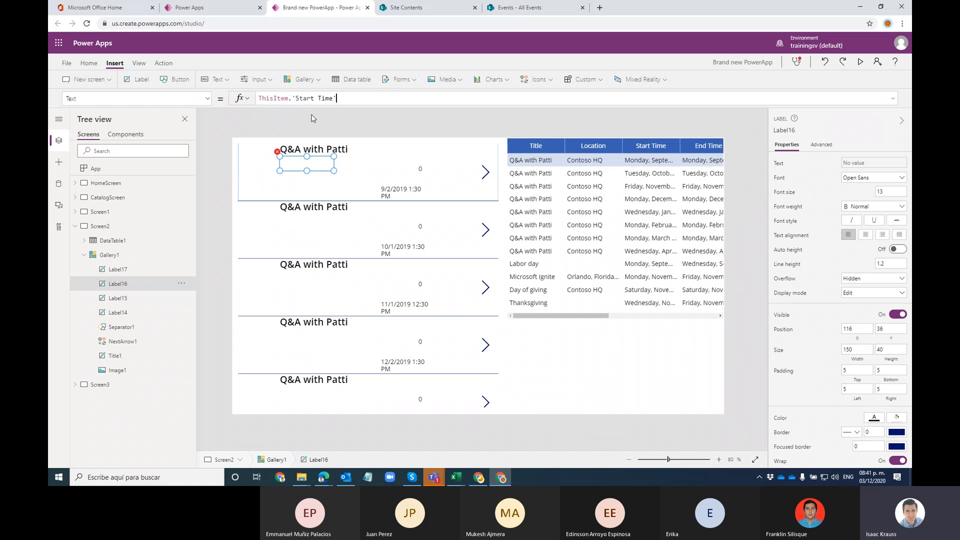
pyautogui.moveTo(337, 171); pyautogui.dragTo(355, 168)
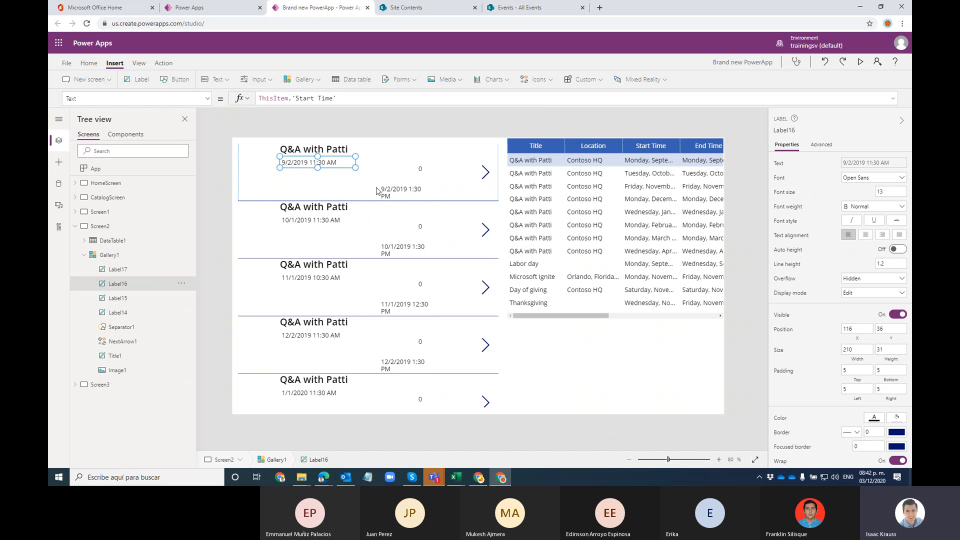
# Step: Place the end time label beside the start date and widen it to 193
pyautogui.click(393, 189)
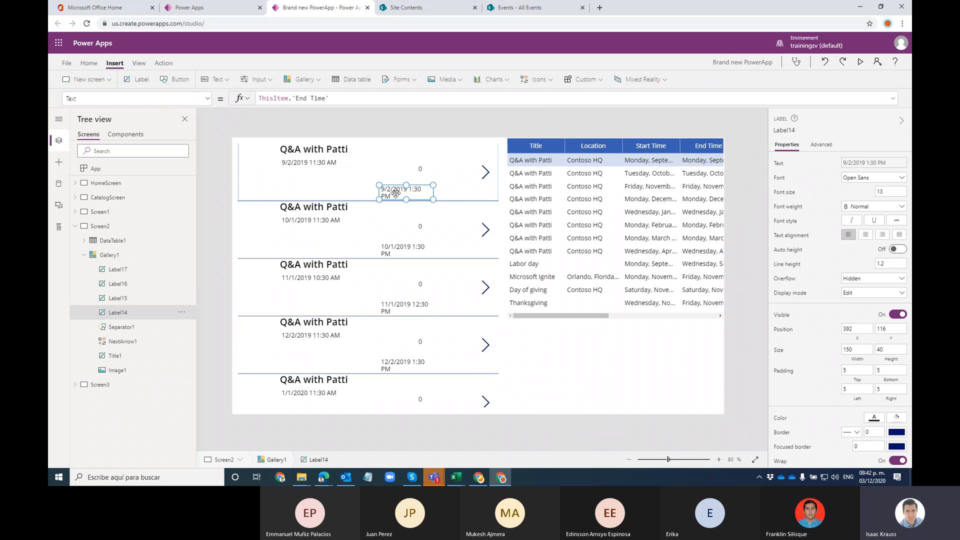
pyautogui.moveTo(393, 190); pyautogui.dragTo(314, 189)
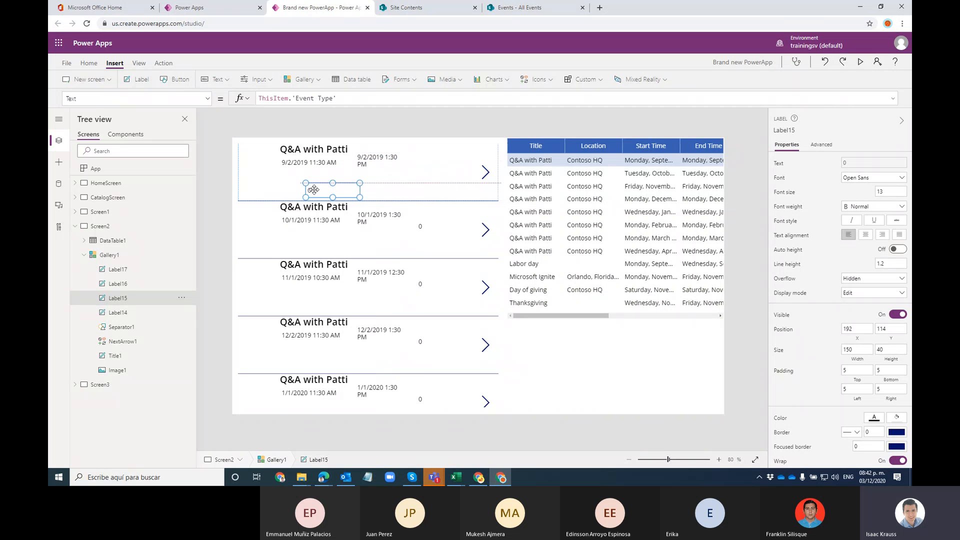
pyautogui.click(385, 161)
pyautogui.moveTo(399, 167)
pyautogui.mouseDown()
pyautogui.moveTo(425, 167)
pyautogui.moveTo(382, 164)
pyautogui.mouseUp()
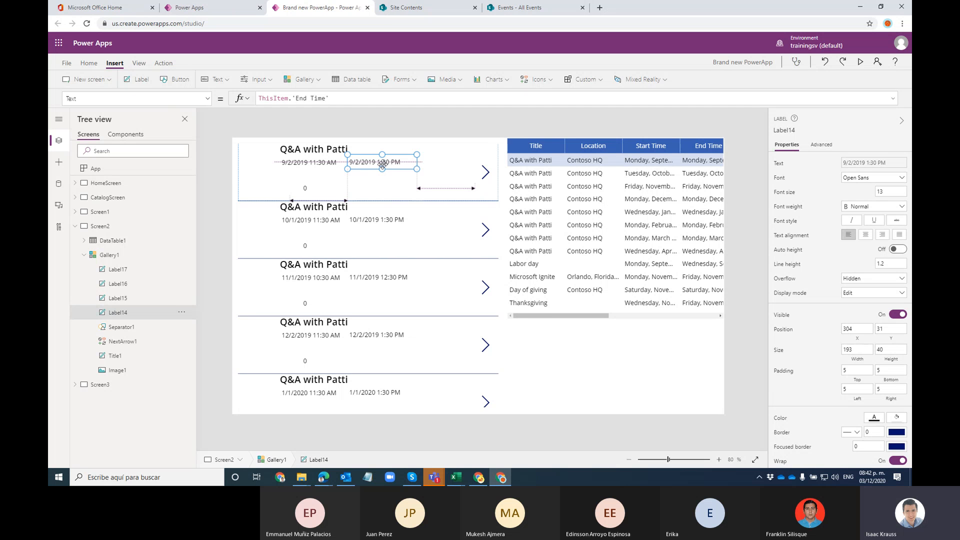
# Step: Move the event type label under the start date in the gallery item
pyautogui.click(447, 174)
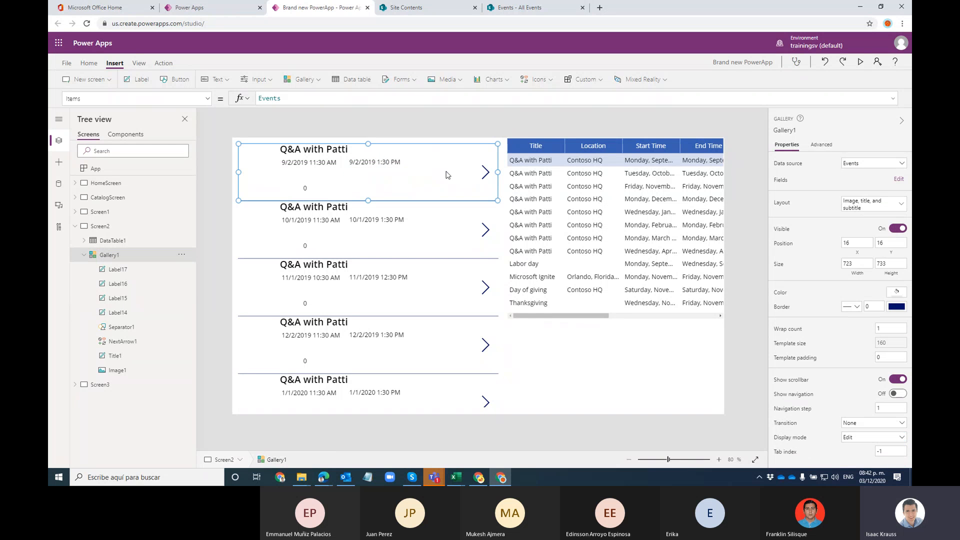
pyautogui.click(306, 188)
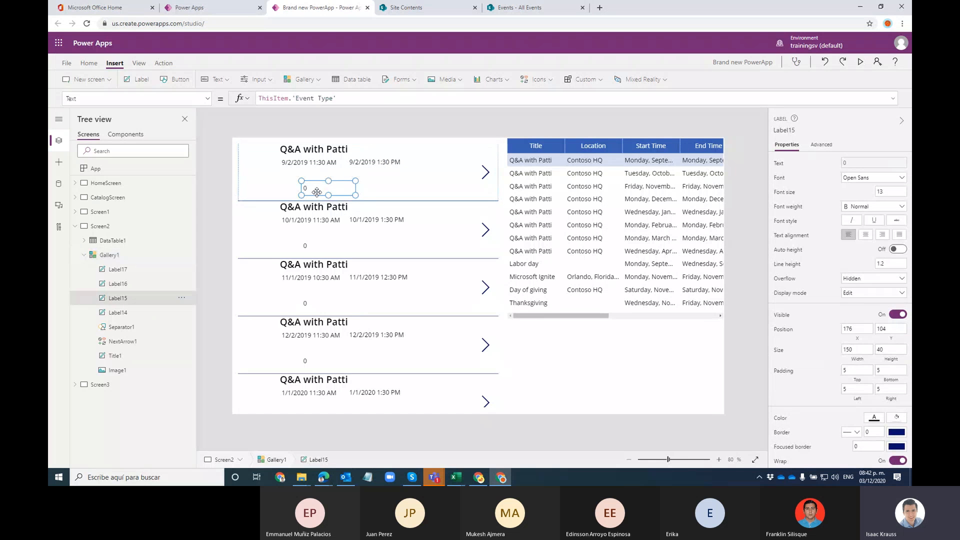
pyautogui.moveTo(316, 192); pyautogui.dragTo(297, 183)
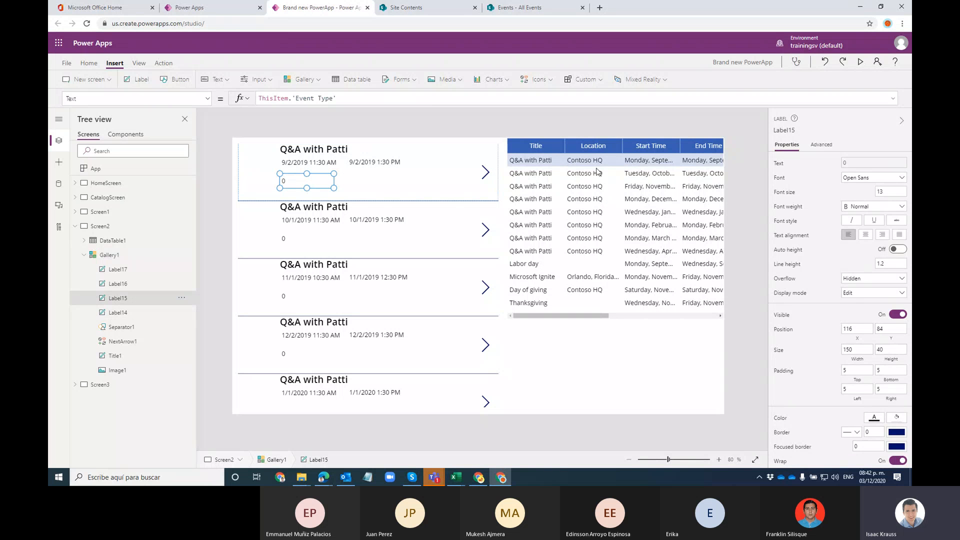
pyautogui.moveTo(596, 315); pyautogui.dragTo(556, 313)
# Step: Check the SharePoint Events list, then return to the app and select the first item's '0' label
pyautogui.click(555, 309)
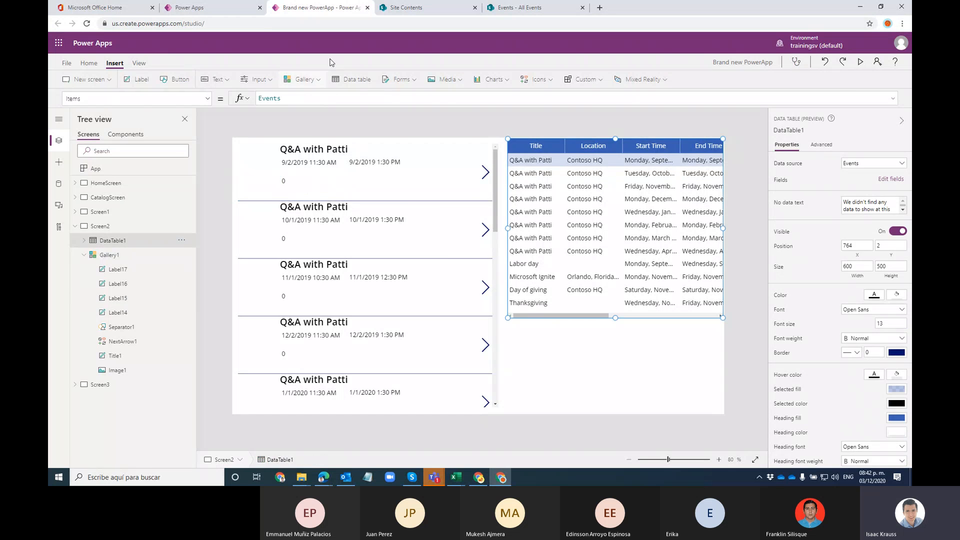
pyautogui.click(522, 14)
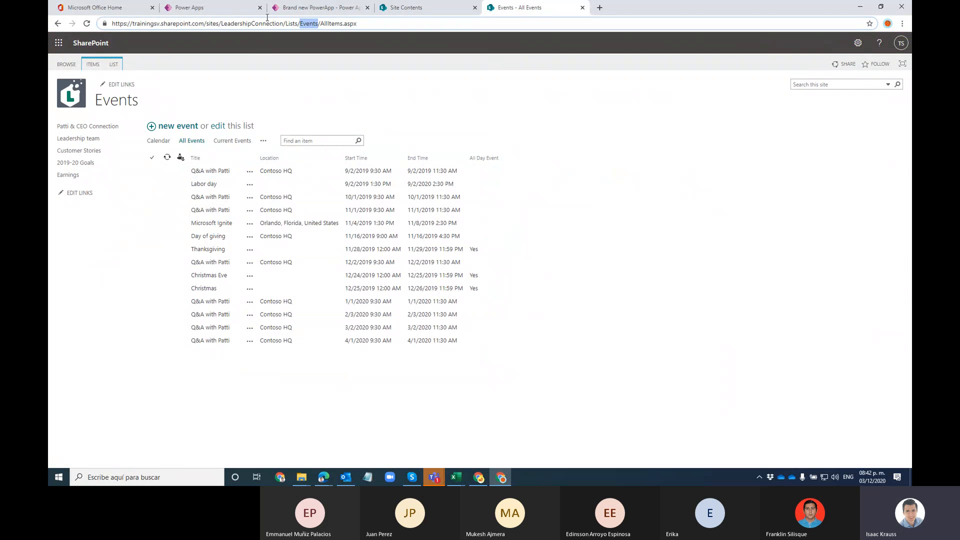
pyautogui.click(301, 6)
pyautogui.click(283, 181)
# Step: Replace 'Event Type' with Location in Label15's Text formula so rows show Contoso HQ
pyautogui.click(283, 181)
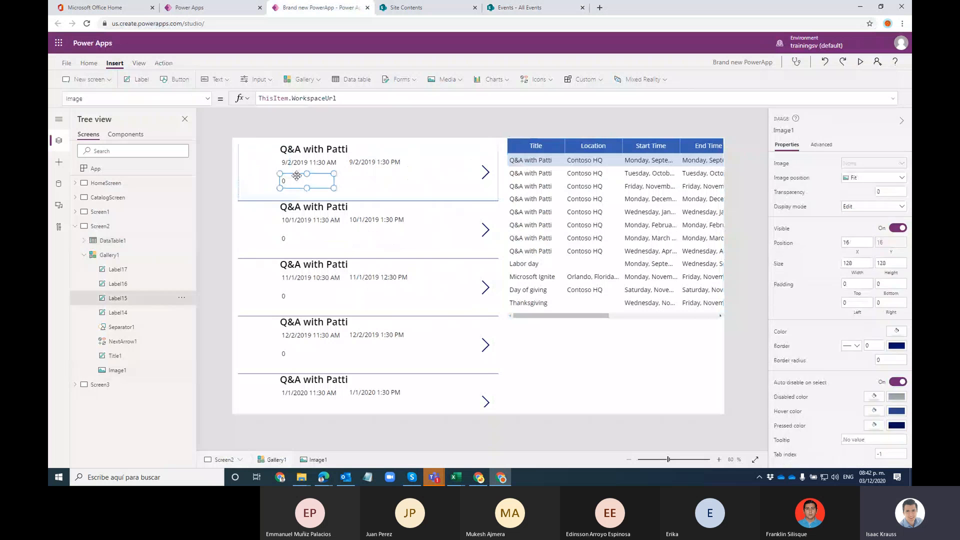
pyautogui.moveTo(336, 99); pyautogui.dragTo(292, 100)
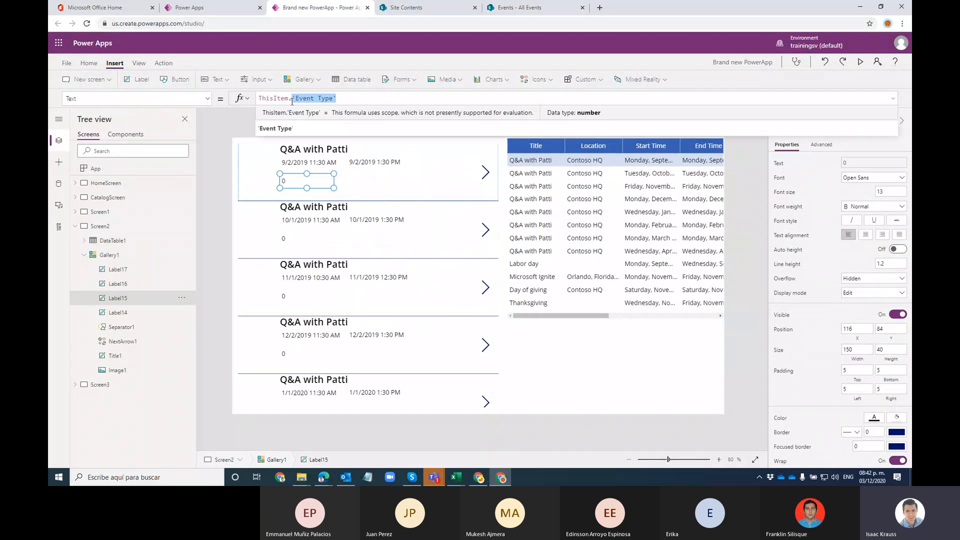
pyautogui.write('Location')
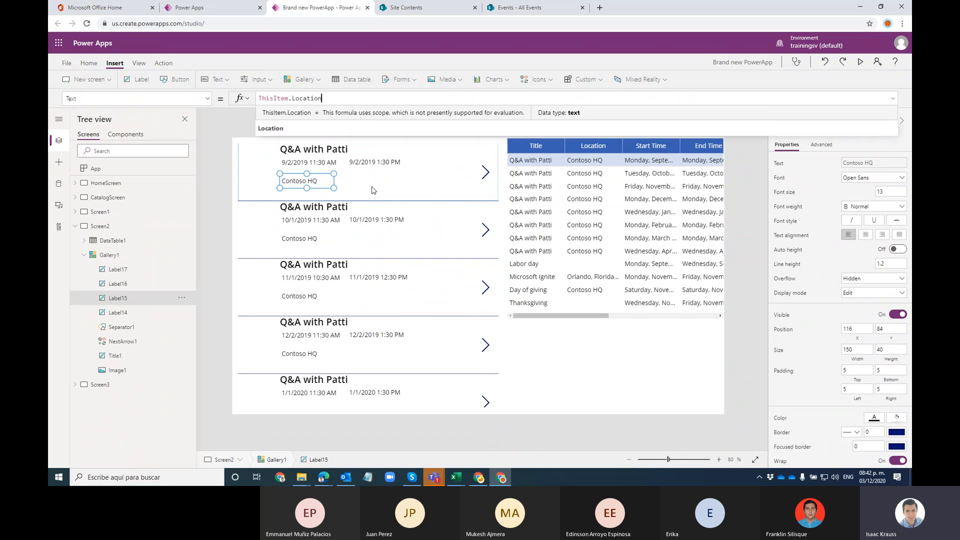
pyautogui.click(312, 183)
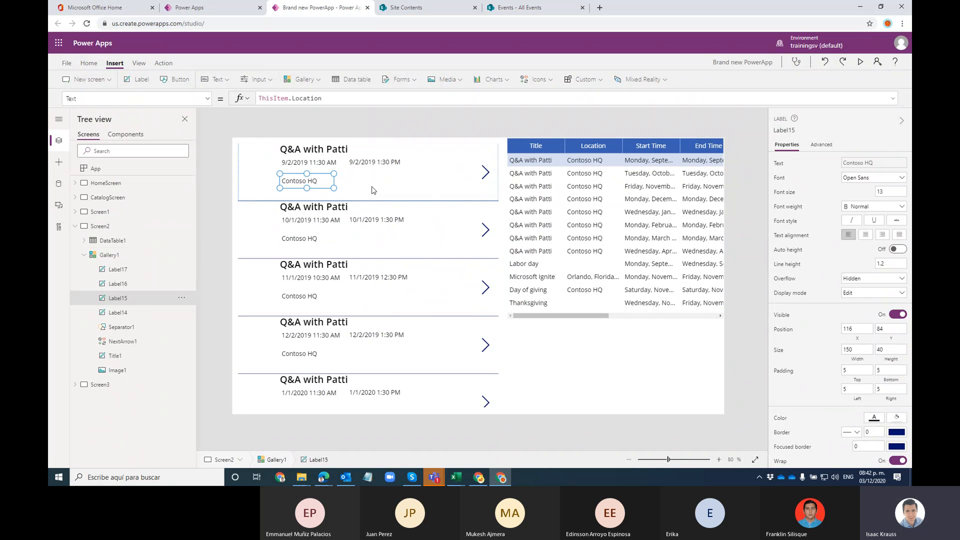
pyautogui.moveTo(313, 182); pyautogui.dragTo(308, 184)
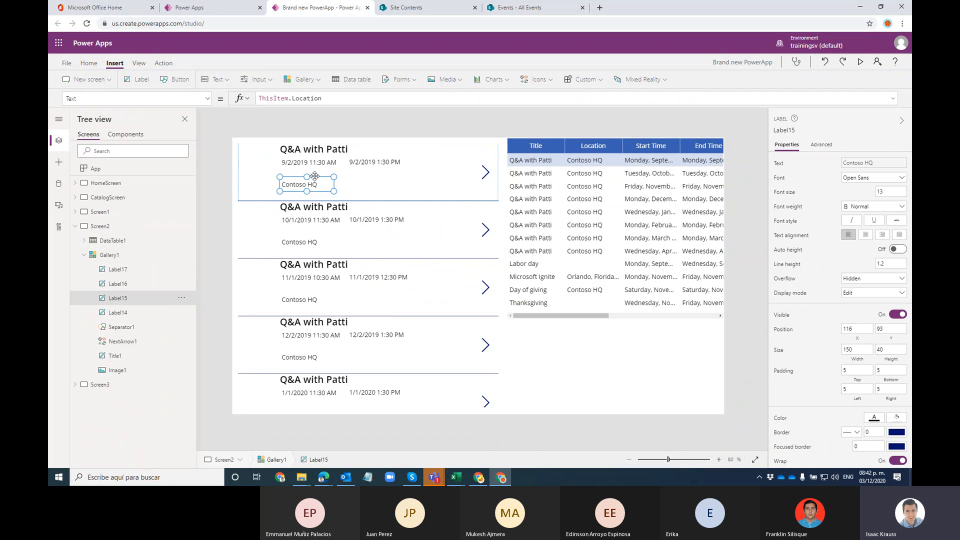
pyautogui.click(260, 170)
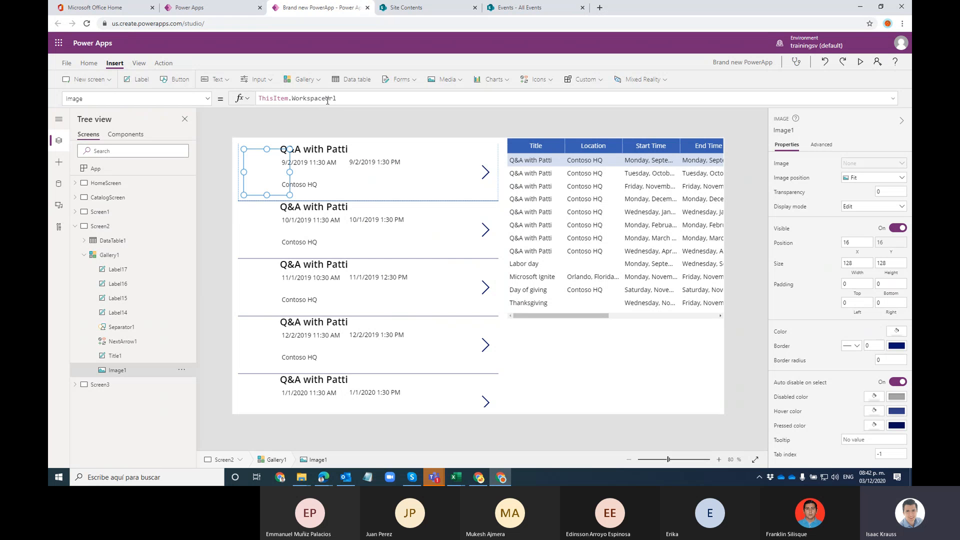
# Step: Set the gallery image to ThisItem.'Banner URL' instead of WorkspaceUrl
pyautogui.moveTo(335, 99); pyautogui.dragTo(299, 98)
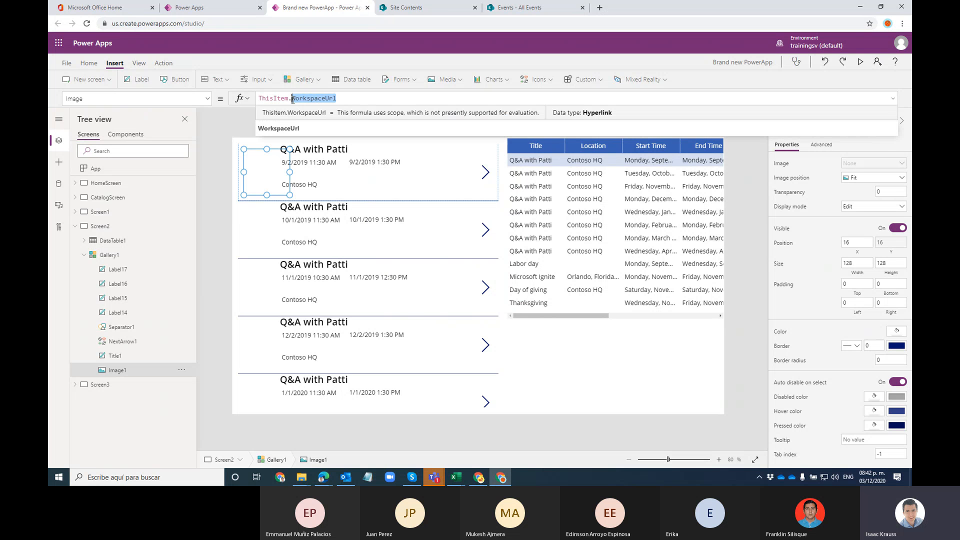
pyautogui.press('BackSpace')
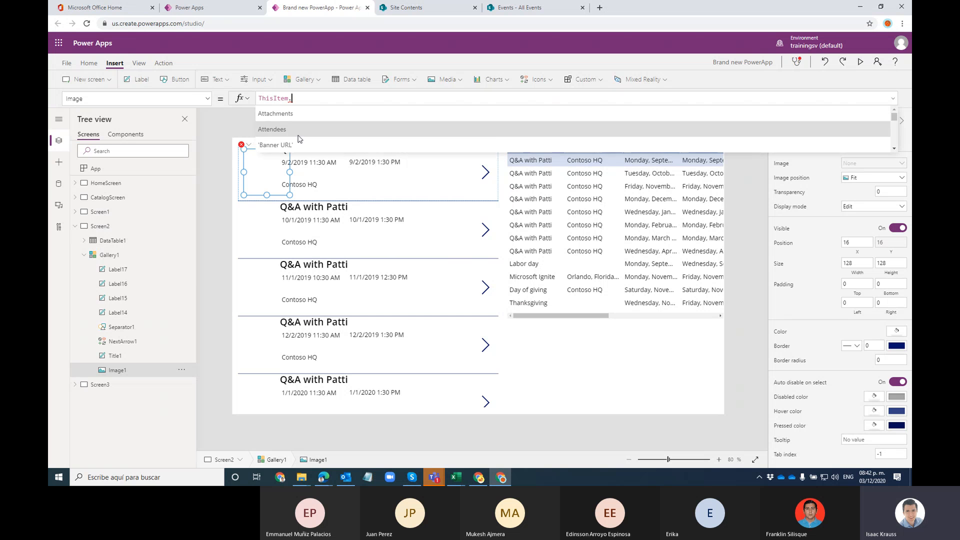
pyautogui.click(294, 143)
# Step: Delete Image1 from the gallery item template
pyautogui.click(379, 176)
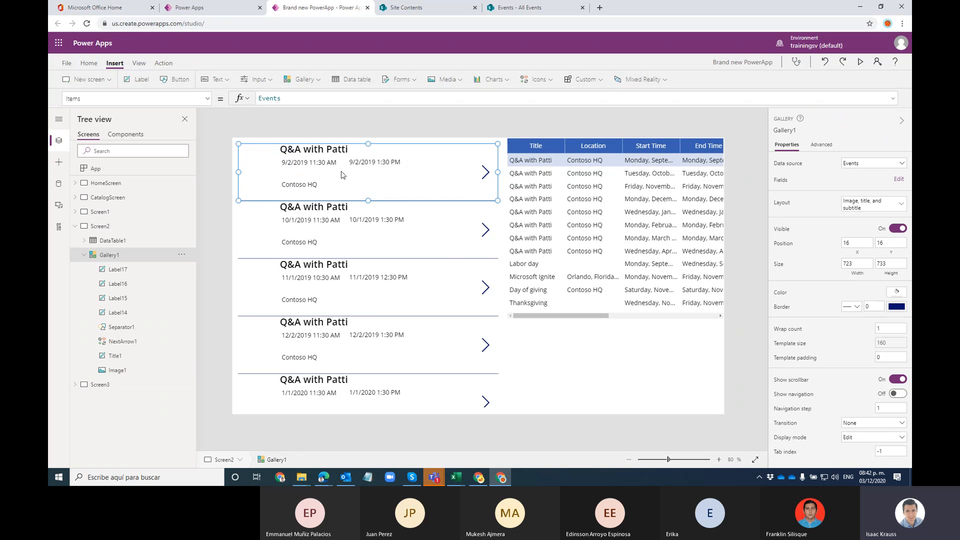
pyautogui.click(274, 163)
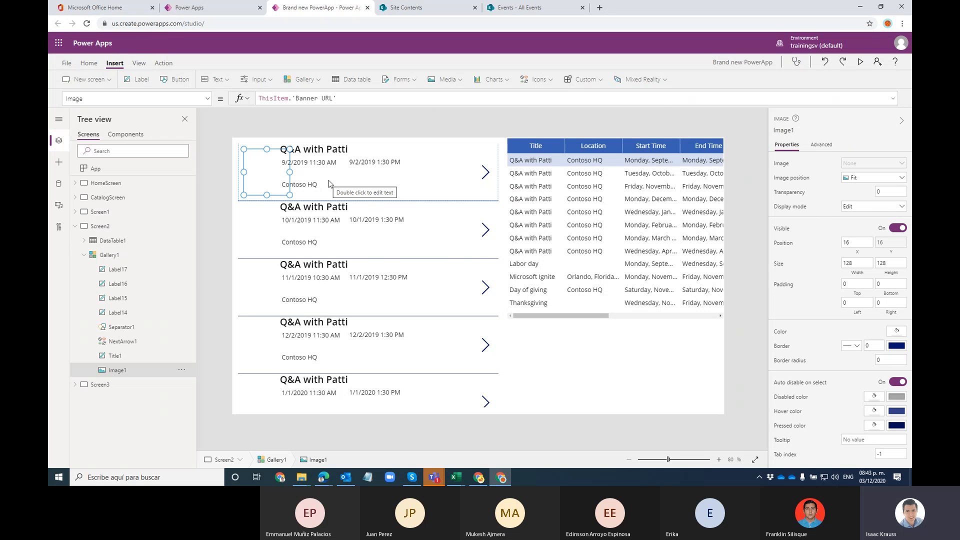
pyautogui.press('Delete')
# Step: Review the gallery's error options and select the Title1 event title label
pyautogui.click(283, 139)
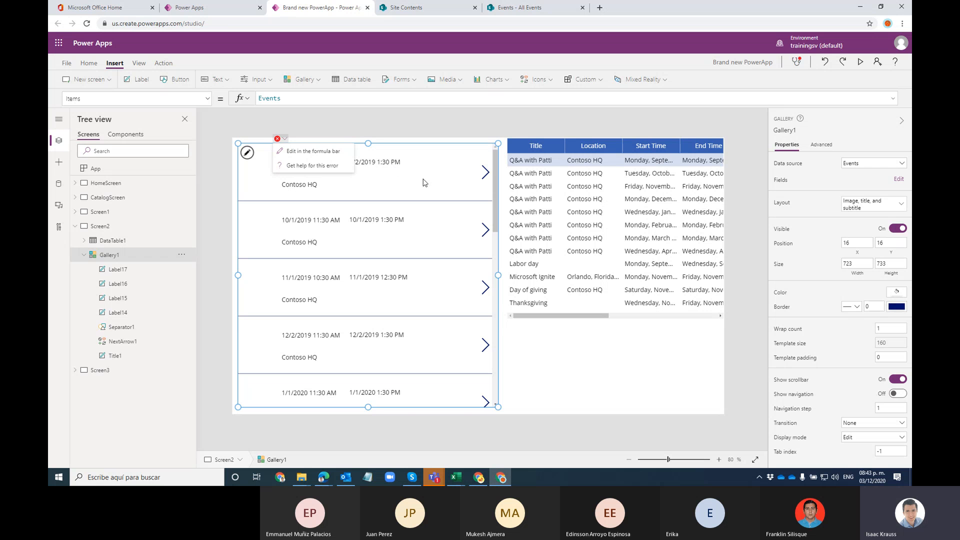
pyautogui.click(253, 178)
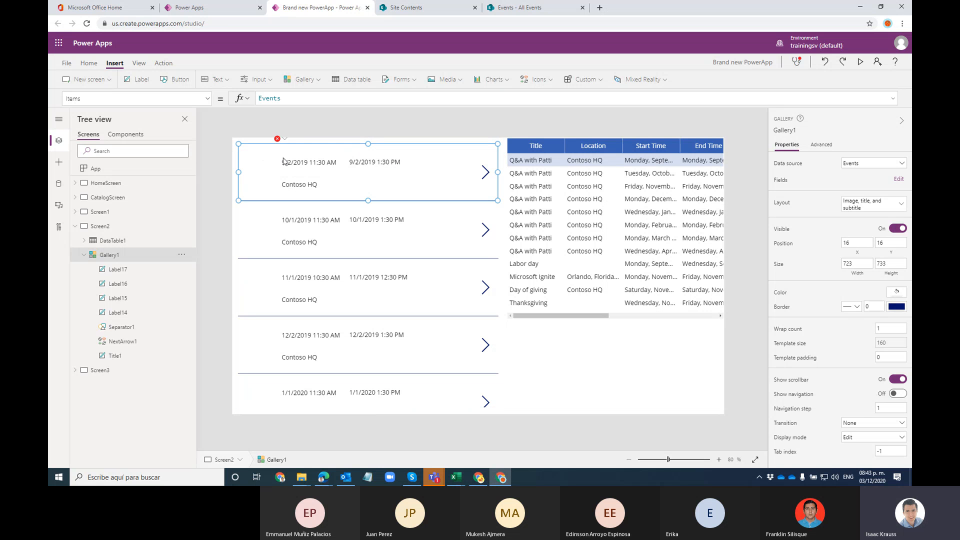
pyautogui.click(282, 160)
pyautogui.click(299, 150)
pyautogui.click(123, 341)
pyautogui.click(118, 357)
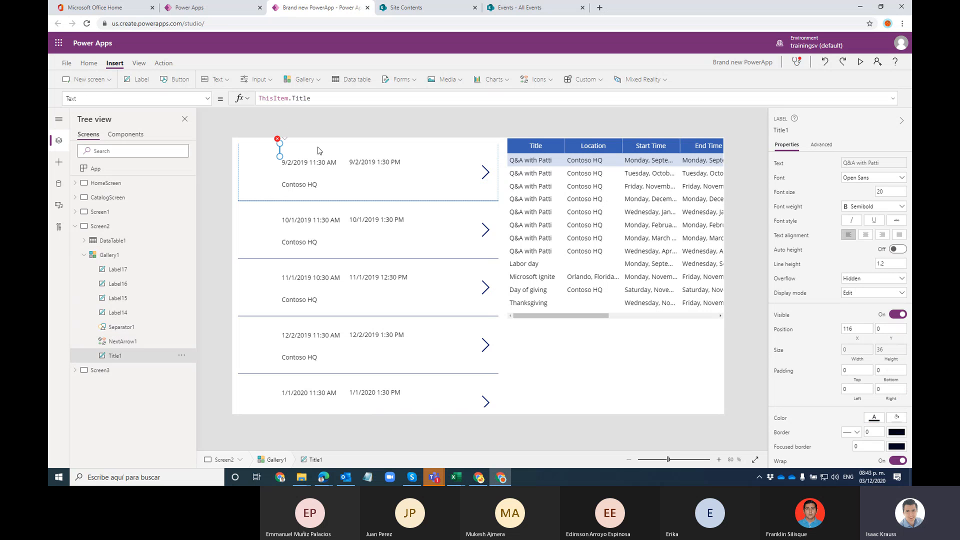
# Step: Inspect the title label's error options and browse gallery layouts without adding one
pyautogui.moveTo(275, 144)
pyautogui.click(277, 139)
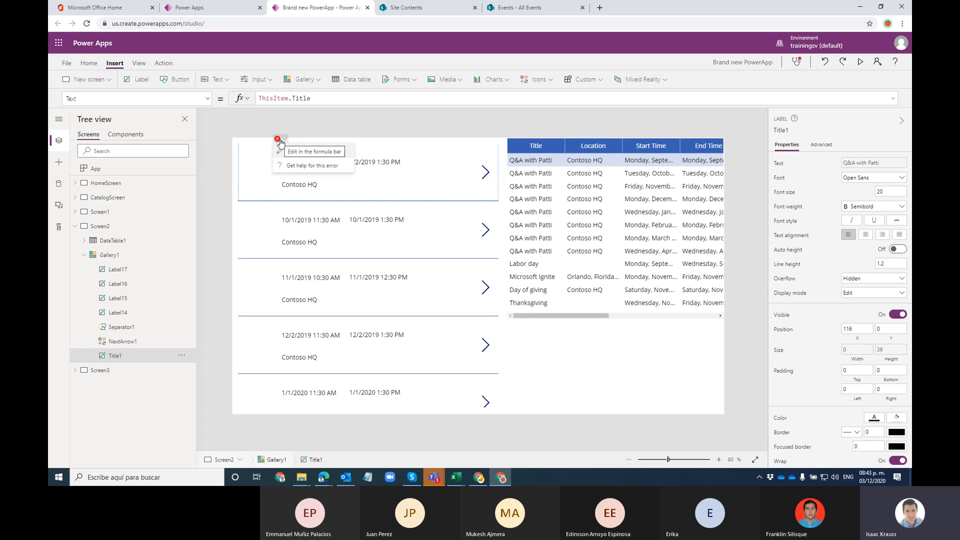
pyautogui.click(302, 79)
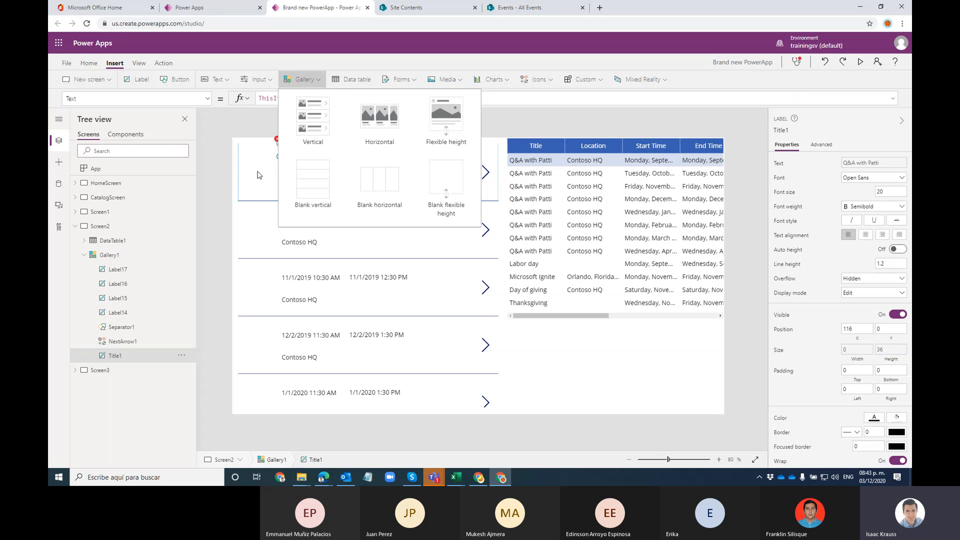
pyautogui.click(279, 160)
pyautogui.click(283, 138)
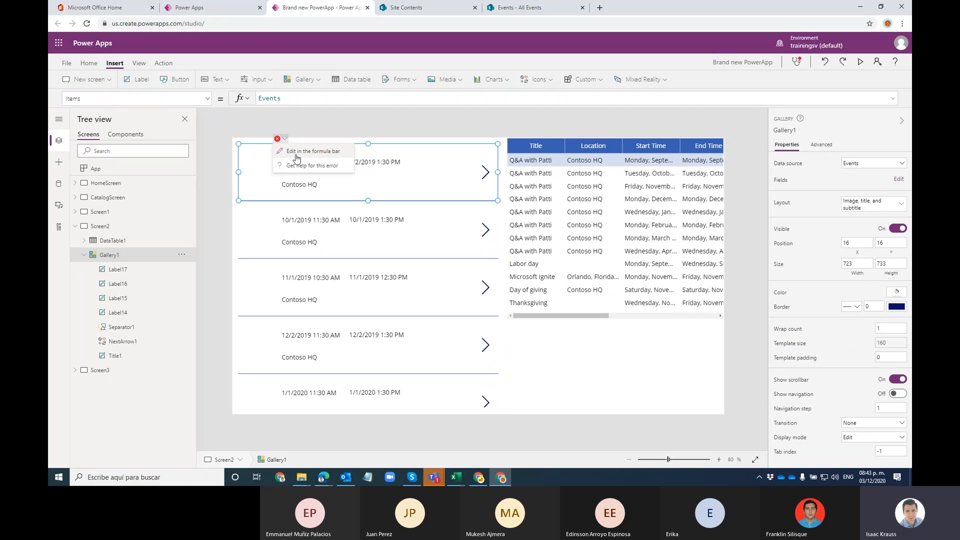
pyautogui.click(304, 126)
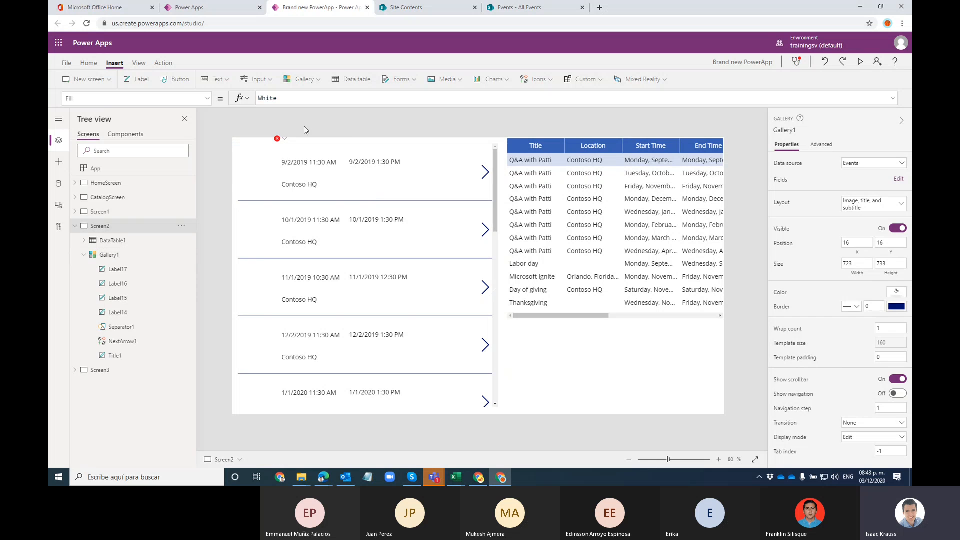
pyautogui.click(278, 140)
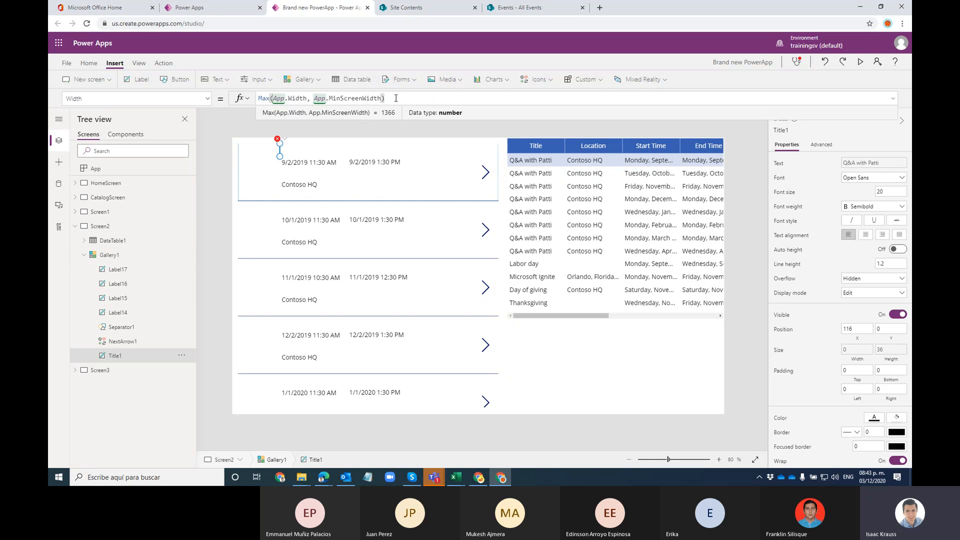
# Step: Replace Title1's Width formula Parent.TemplateWidth - Image1.Width - 104 with a fixed 200
pyautogui.click(295, 99)
pyautogui.click(404, 97)
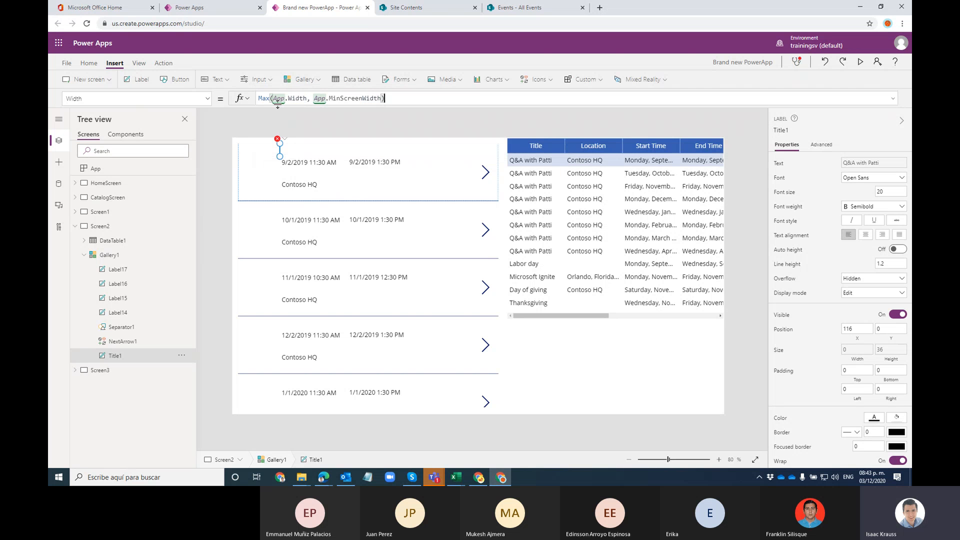
pyautogui.moveTo(392, 96); pyautogui.dragTo(210, 102)
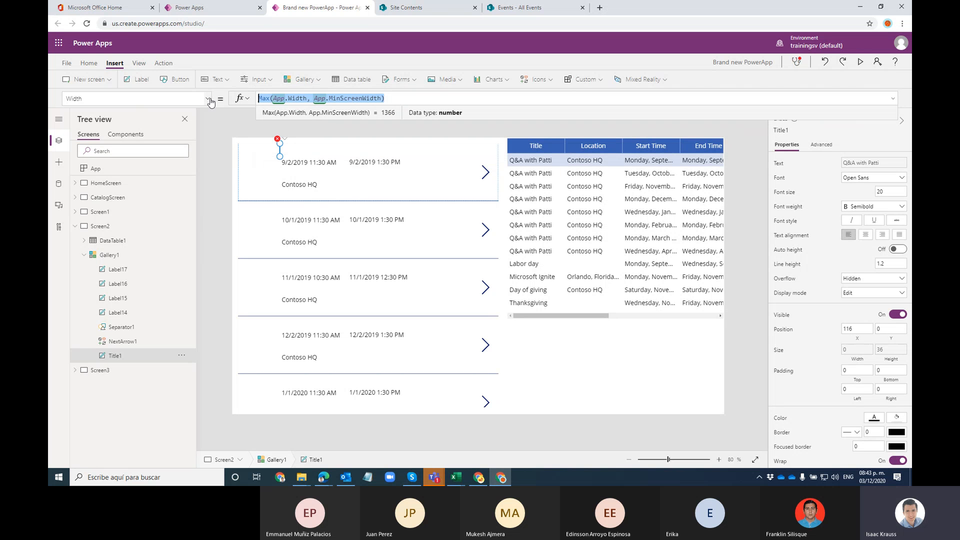
pyautogui.write('200')
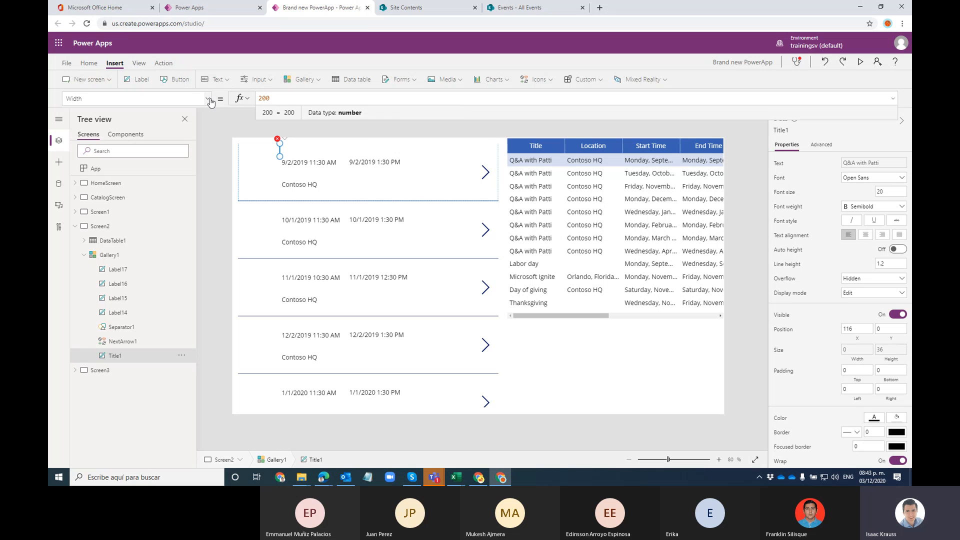
pyautogui.click(337, 154)
pyautogui.click(281, 145)
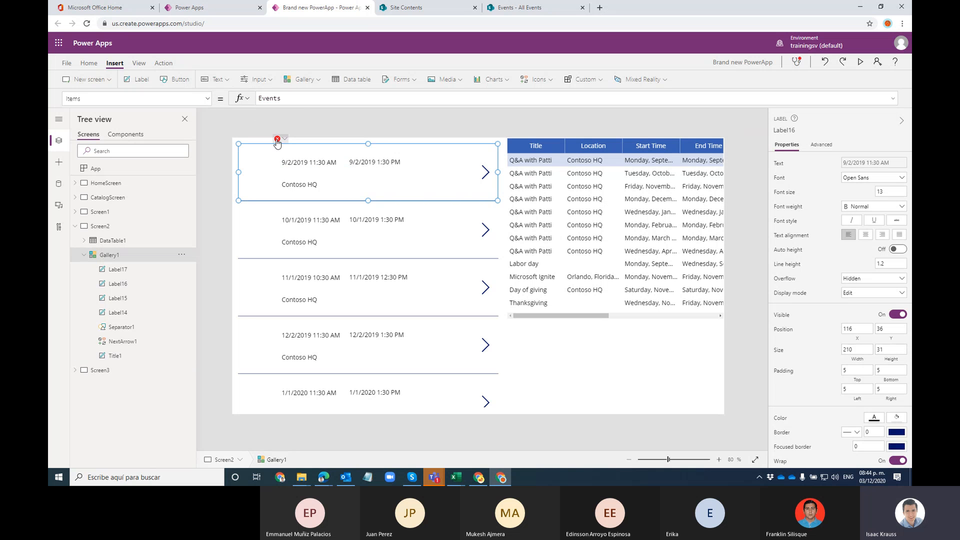
pyautogui.click(285, 139)
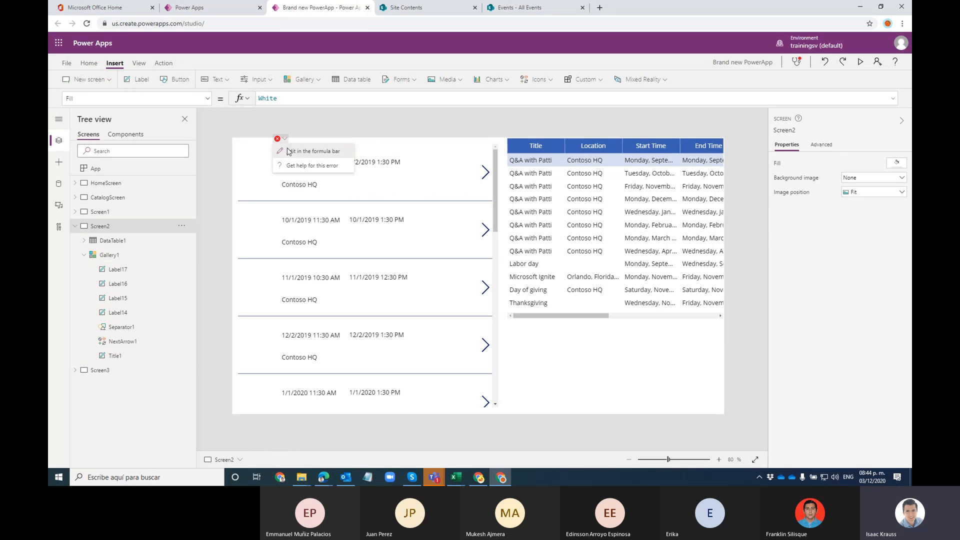
pyautogui.click(289, 151)
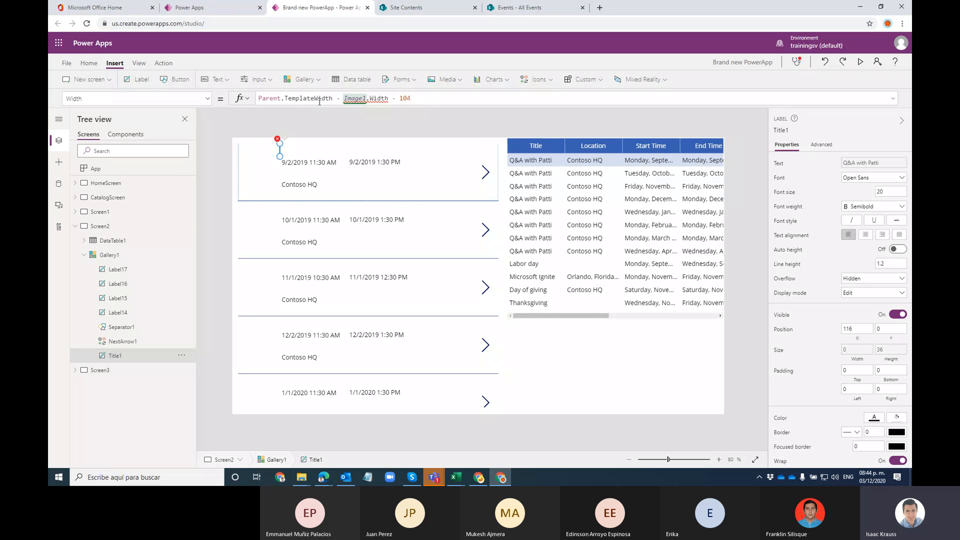
pyautogui.moveTo(399, 98); pyautogui.dragTo(243, 105)
pyautogui.write('200')
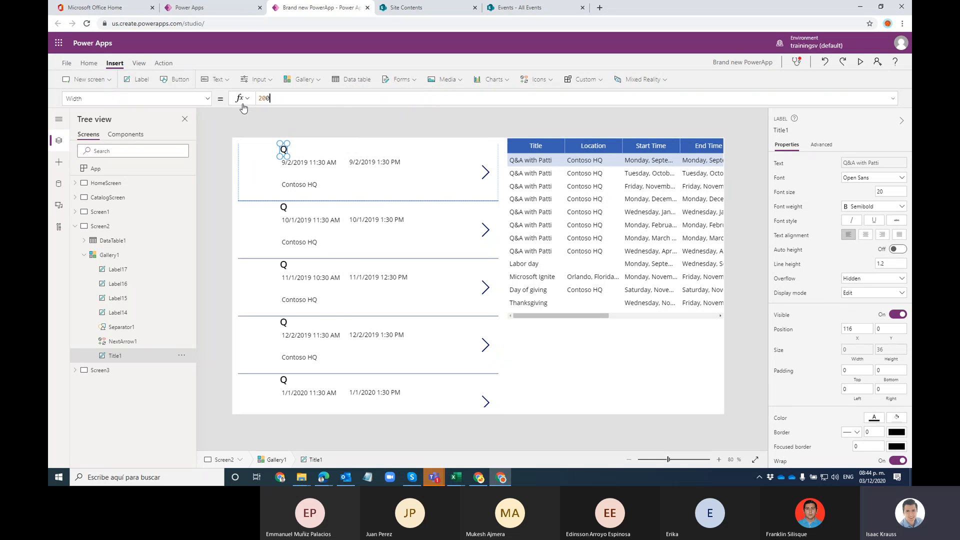
pyautogui.click(382, 149)
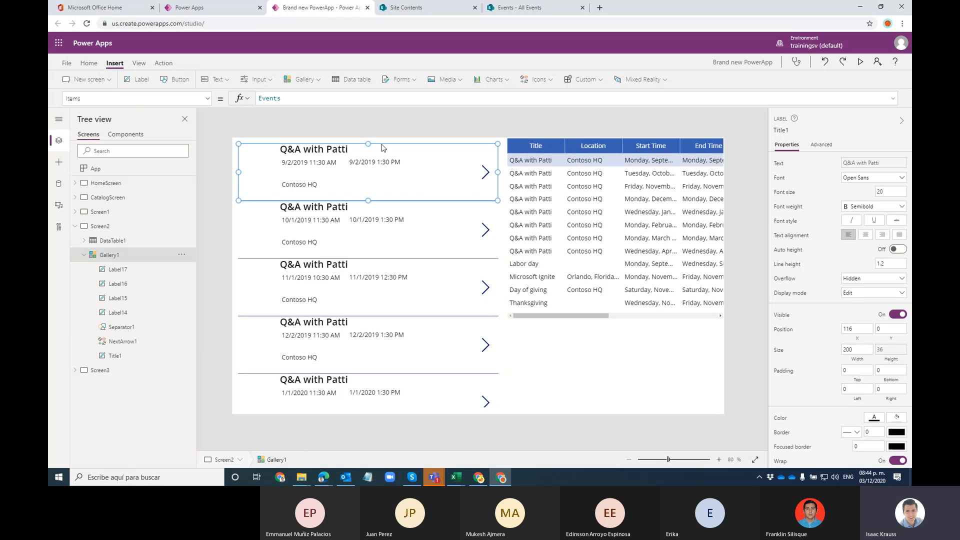
pyautogui.click(348, 149)
pyautogui.moveTo(352, 156); pyautogui.dragTo(423, 156)
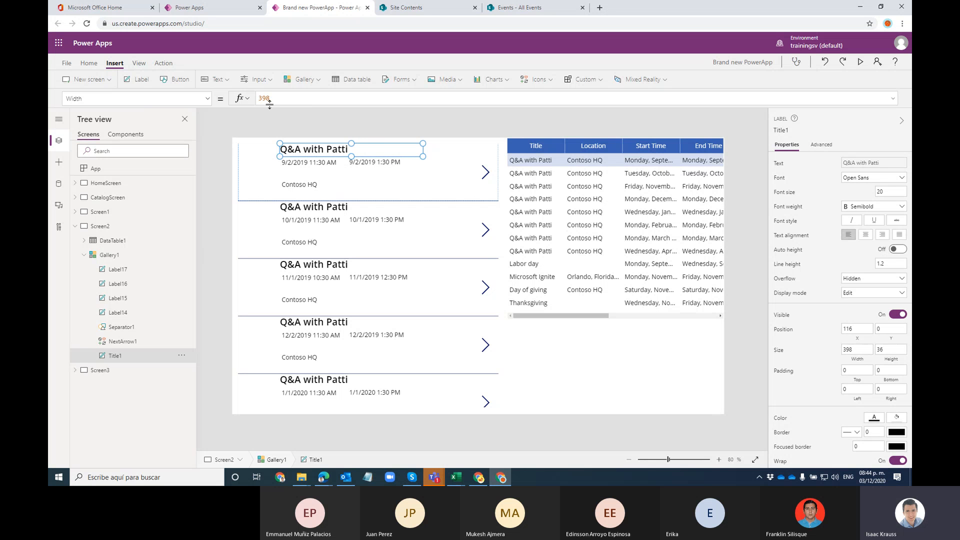
pyautogui.click(293, 175)
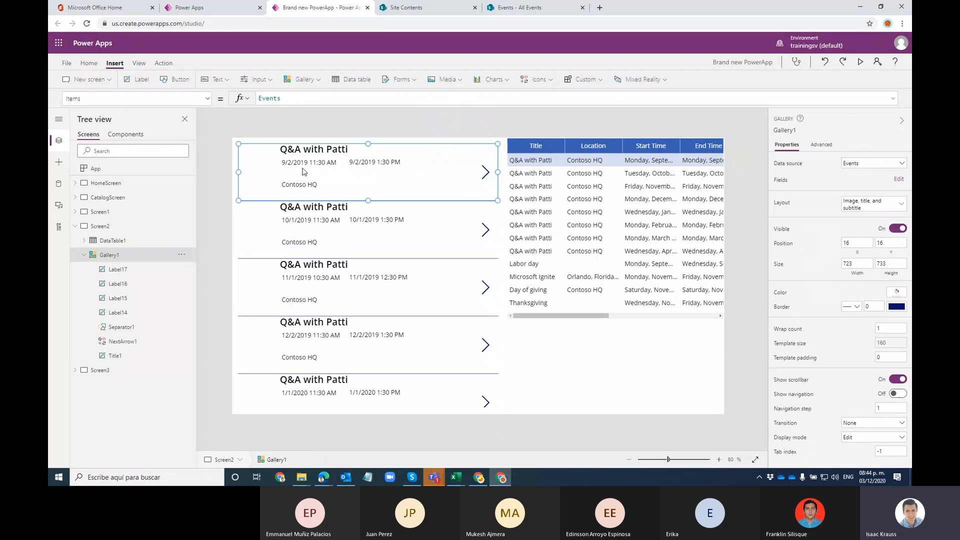
pyautogui.click(305, 162)
pyautogui.click(288, 188)
pyautogui.moveTo(289, 188); pyautogui.dragTo(289, 179)
pyautogui.click(384, 179)
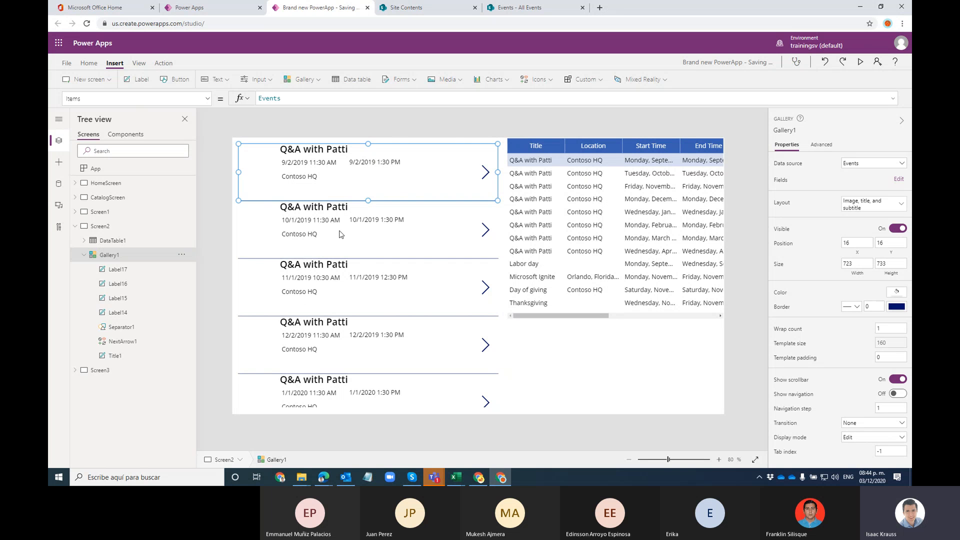
pyautogui.click(326, 239)
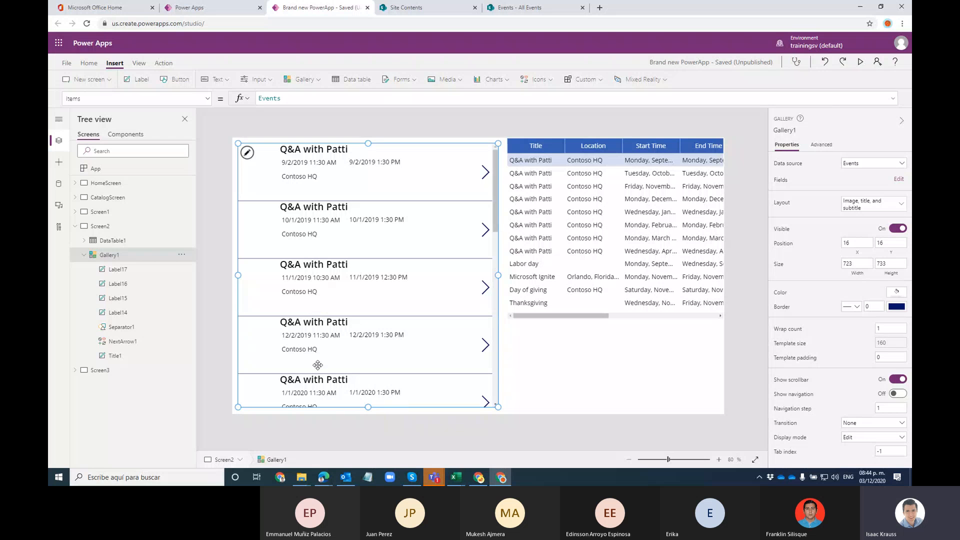
pyautogui.scroll(-10, 335, 352)
pyautogui.scroll(4, 334, 316)
pyautogui.scroll(6, 334, 316)
pyautogui.click(432, 175)
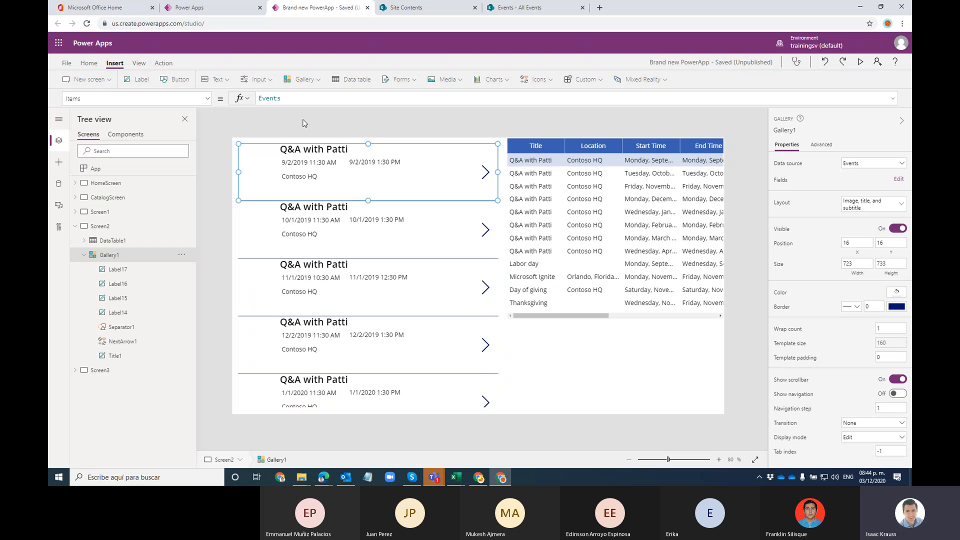
pyautogui.click(315, 153)
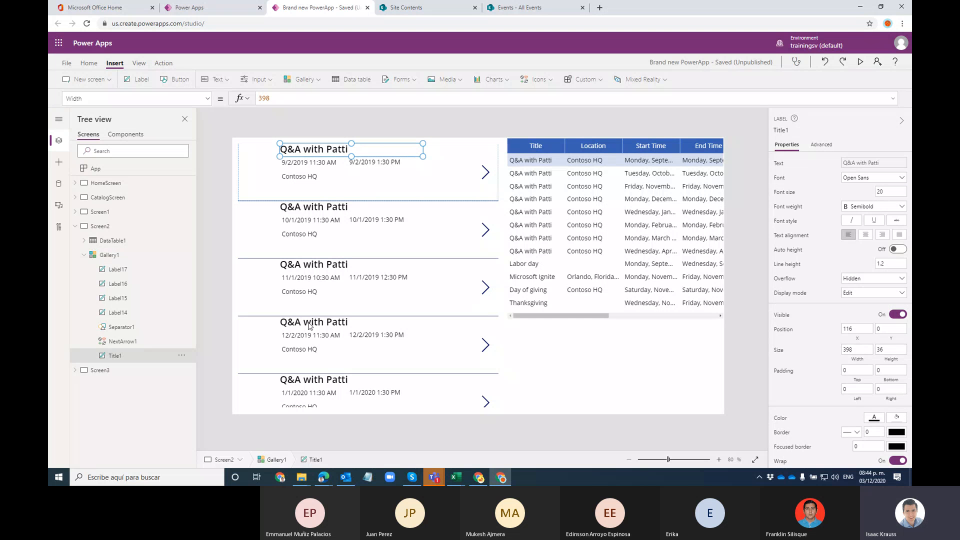
pyautogui.click(311, 164)
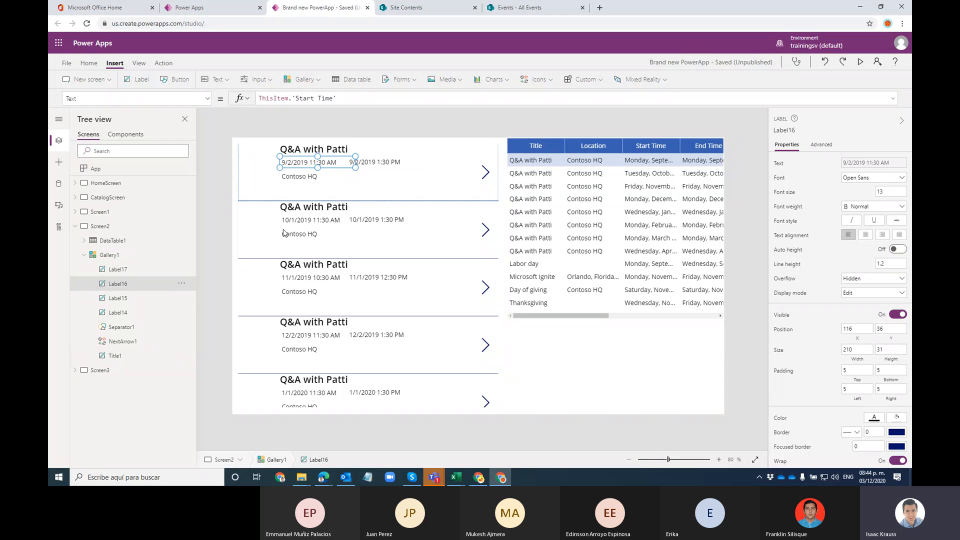
pyautogui.click(301, 177)
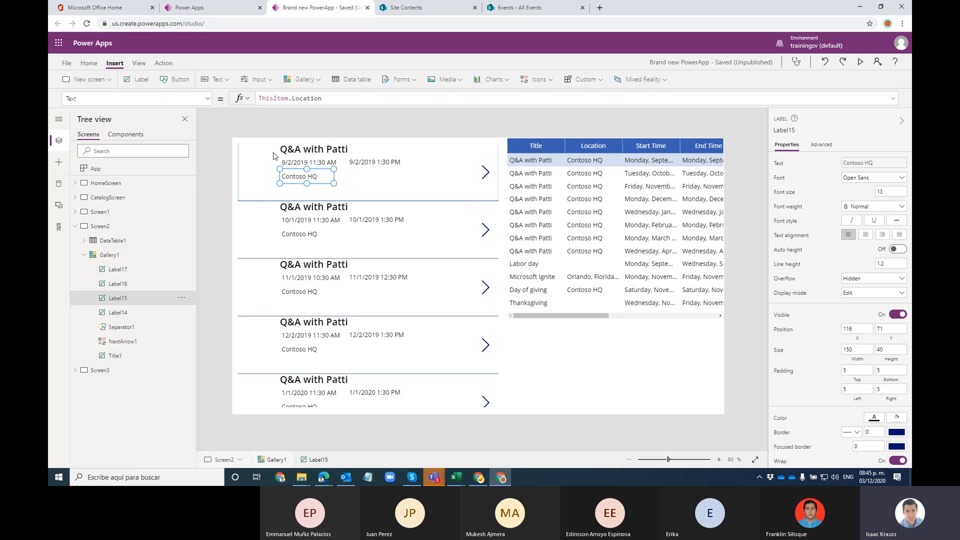
pyautogui.click(417, 193)
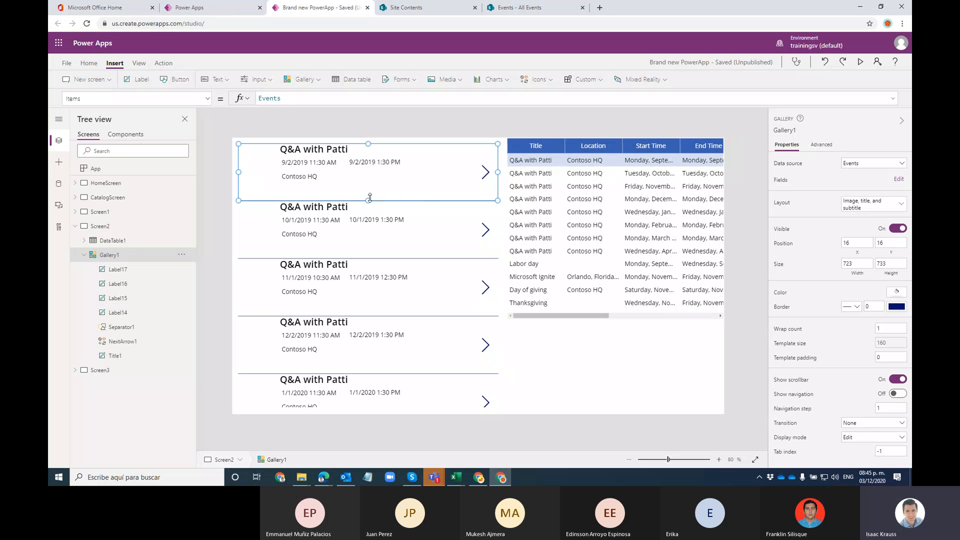
# Step: Make the gallery items taller and try adjusting the gallery's width value
pyautogui.moveTo(364, 298); pyautogui.dragTo(531, 204)
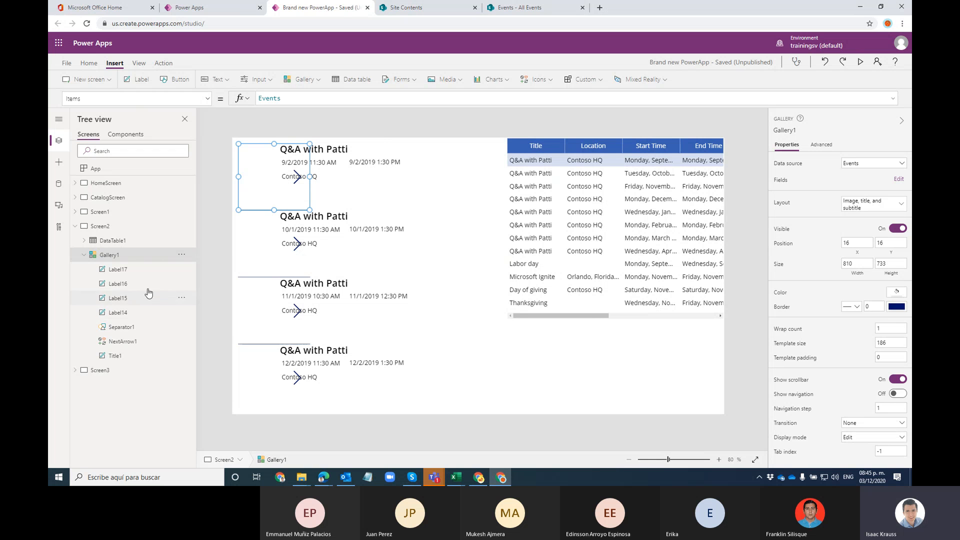
pyautogui.click(135, 255)
pyautogui.click(131, 268)
pyautogui.click(140, 258)
pyautogui.click(295, 202)
pyautogui.click(536, 198)
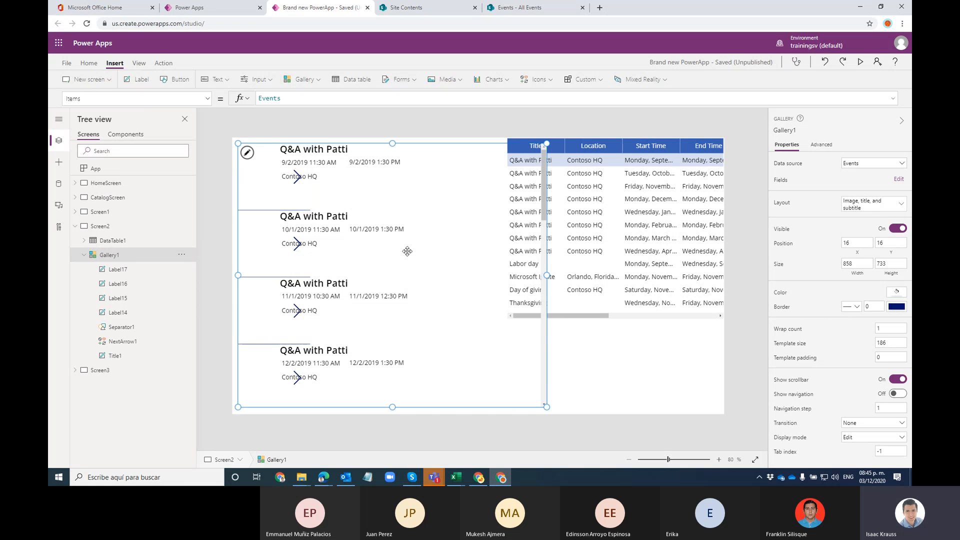
pyautogui.click(287, 209)
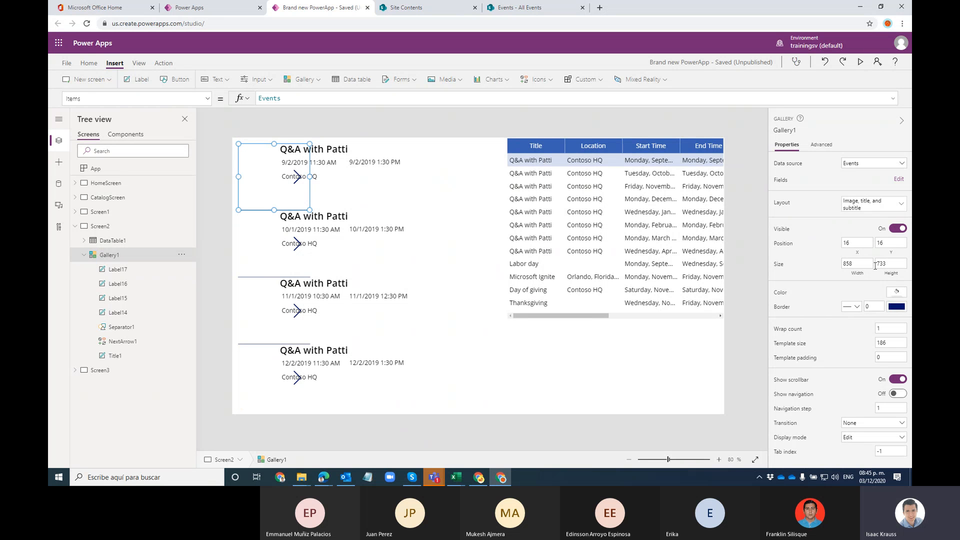
pyautogui.click(850, 265)
pyautogui.click(119, 256)
pyautogui.click(307, 203)
# Step: Browse the gallery's property list and drag its width handle
pyautogui.click(207, 102)
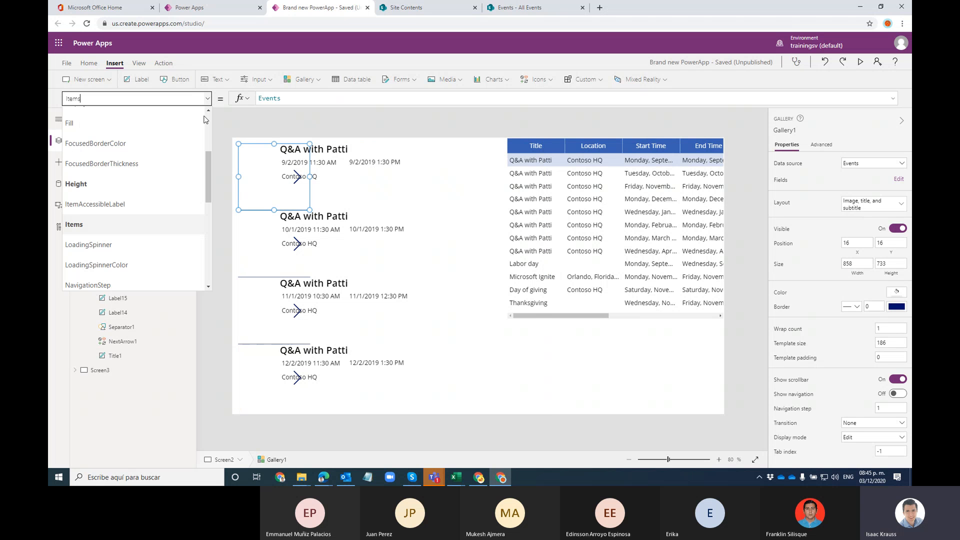
pyautogui.scroll(1, 141, 198)
pyautogui.scroll(1, 141, 187)
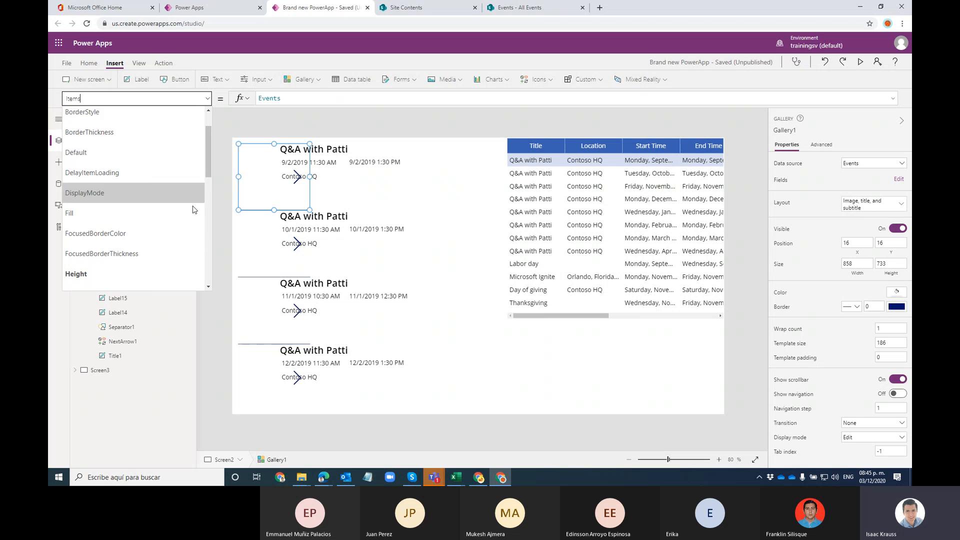
pyautogui.click(265, 194)
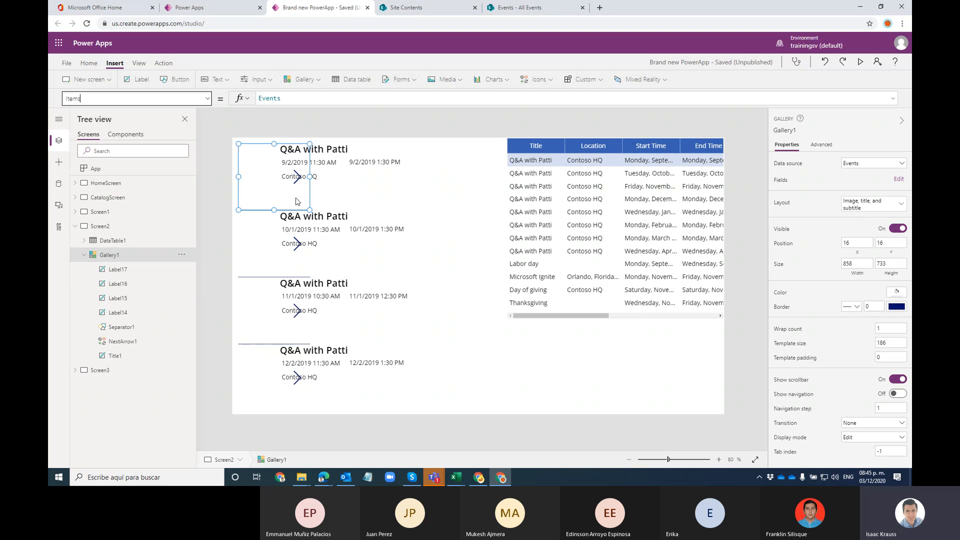
pyautogui.moveTo(464, 200); pyautogui.dragTo(488, 198)
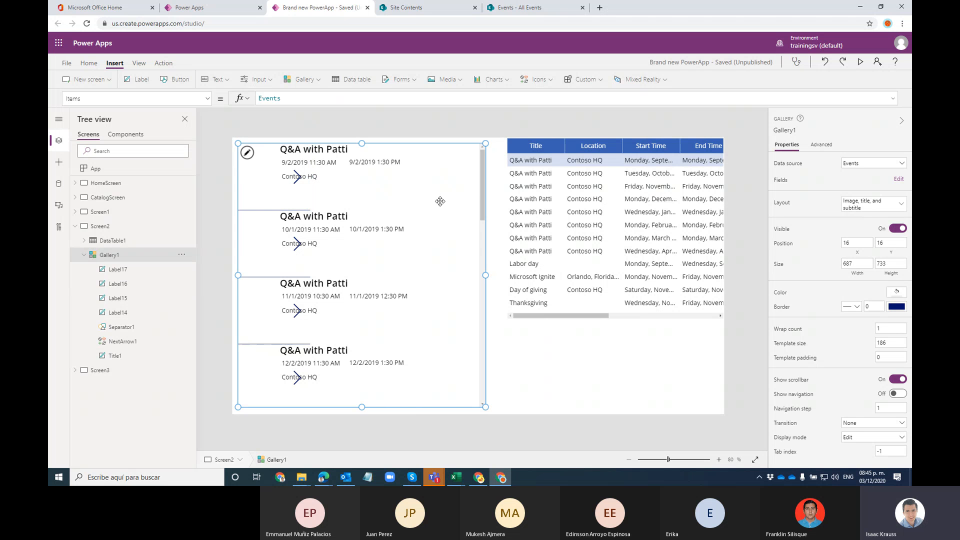
pyautogui.click(494, 218)
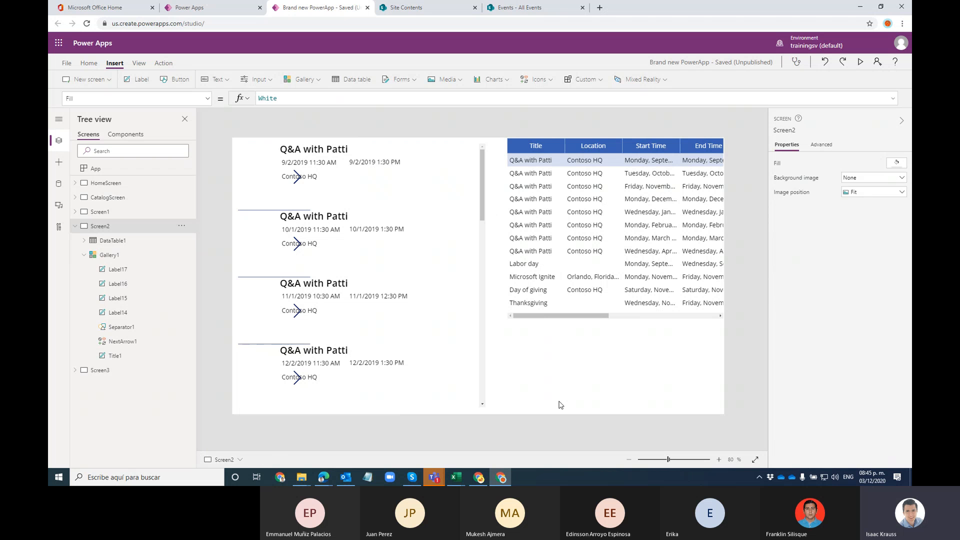
# Step: Undo the width, item height and title label changes with Ctrl+Z until titles return
pyautogui.hotkey('ctrl', 'z')
pyautogui.hotkey('ctrl', 'z')
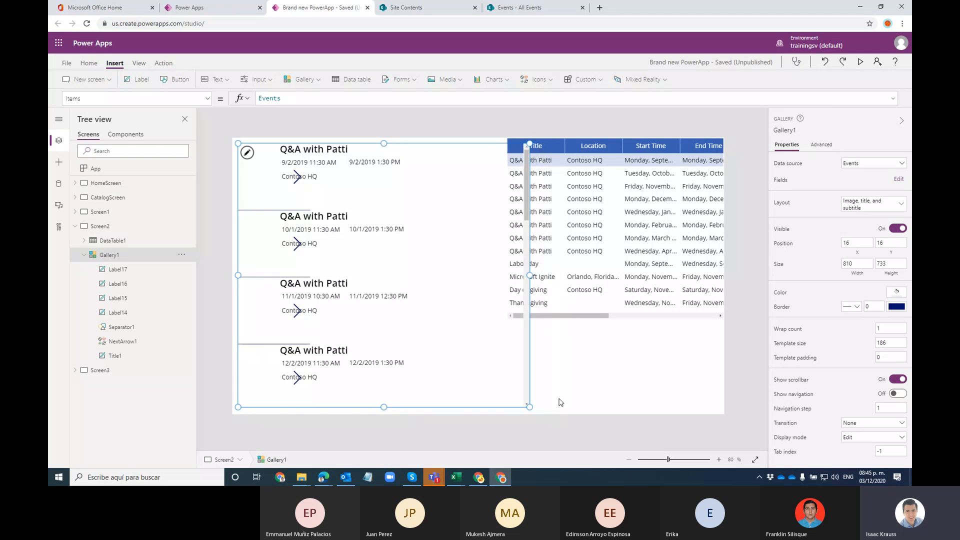
pyautogui.hotkey('ctrl', 'z')
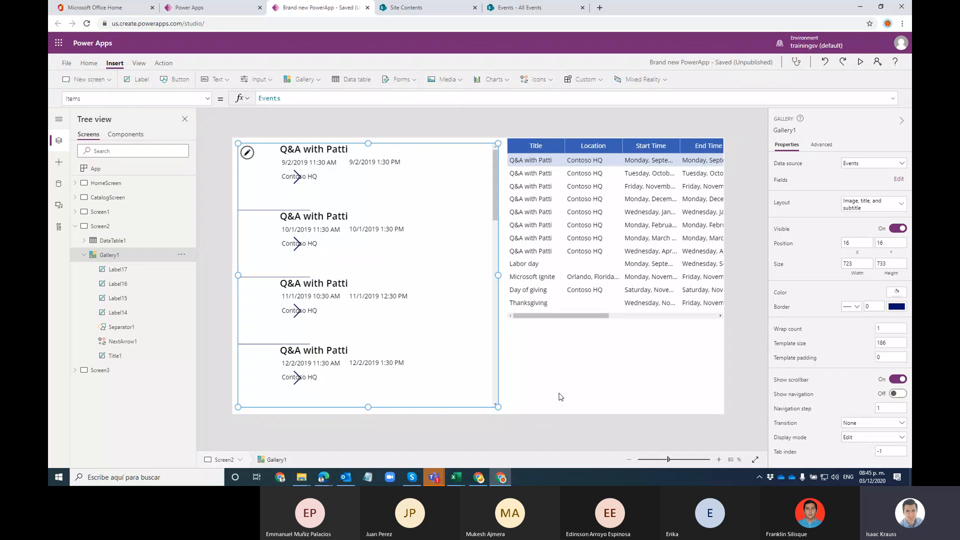
pyautogui.hotkey('ctrl', 'z')
pyautogui.hotkey('ctrl', 'z')
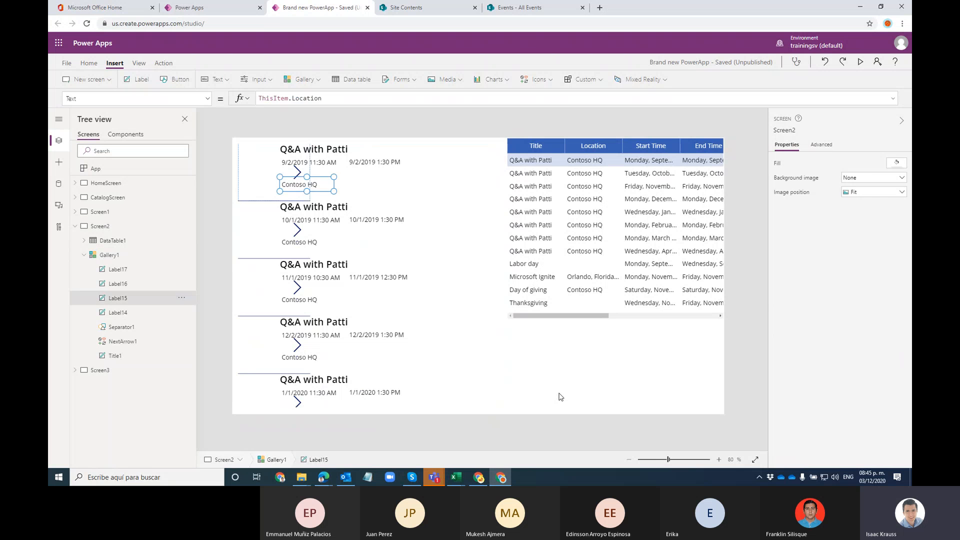
pyautogui.hotkey('ctrl', 'z')
pyautogui.hotkey('ctrl', 'z')
pyautogui.hotkey('ctrl', 'z')
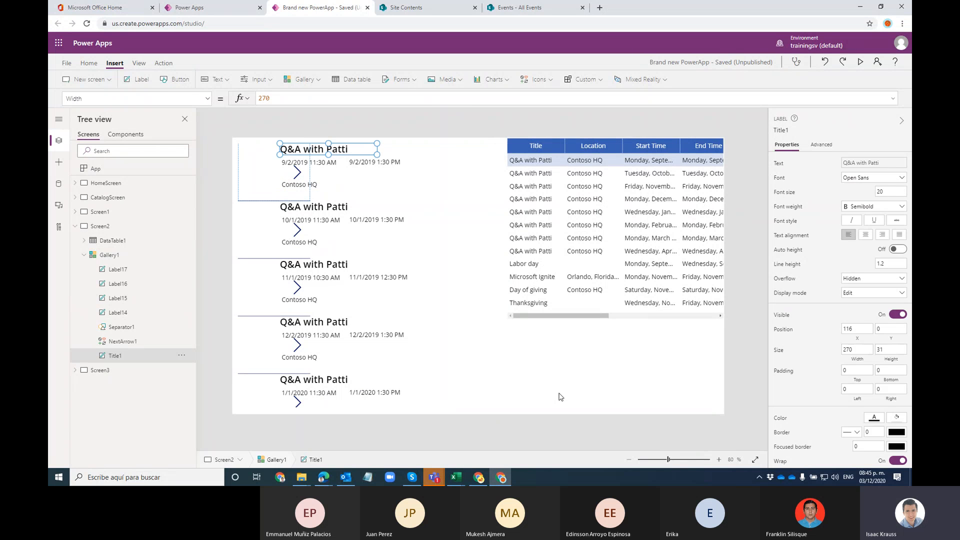
pyautogui.hotkey('ctrl', 'z')
pyautogui.hotkey('ctrl', 'z')
pyautogui.hotkey('ctrl', 'z')
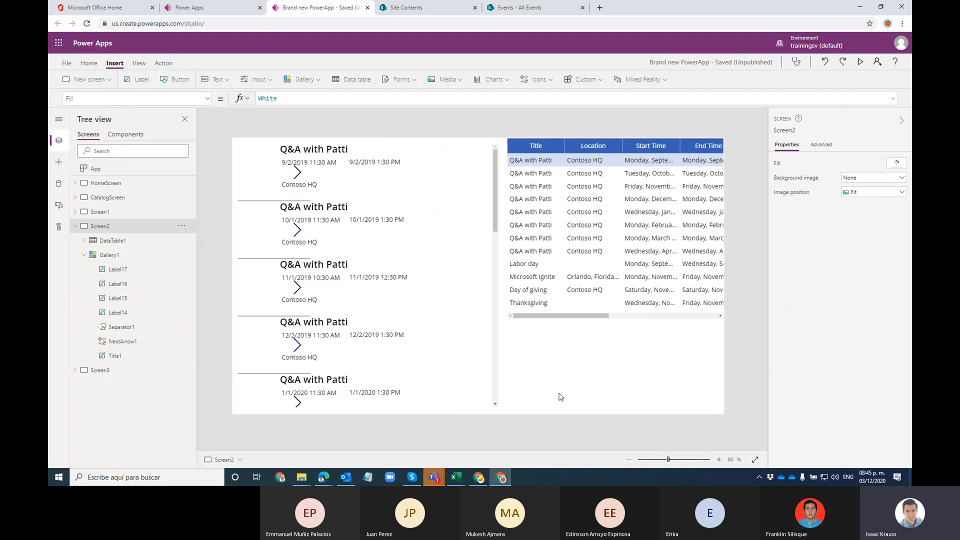
pyautogui.hotkey('ctrl', 'z')
pyautogui.hotkey('ctrl', 'z')
pyautogui.hotkey('ctrl', 'z')
pyautogui.hotkey('ctrl', 'z')
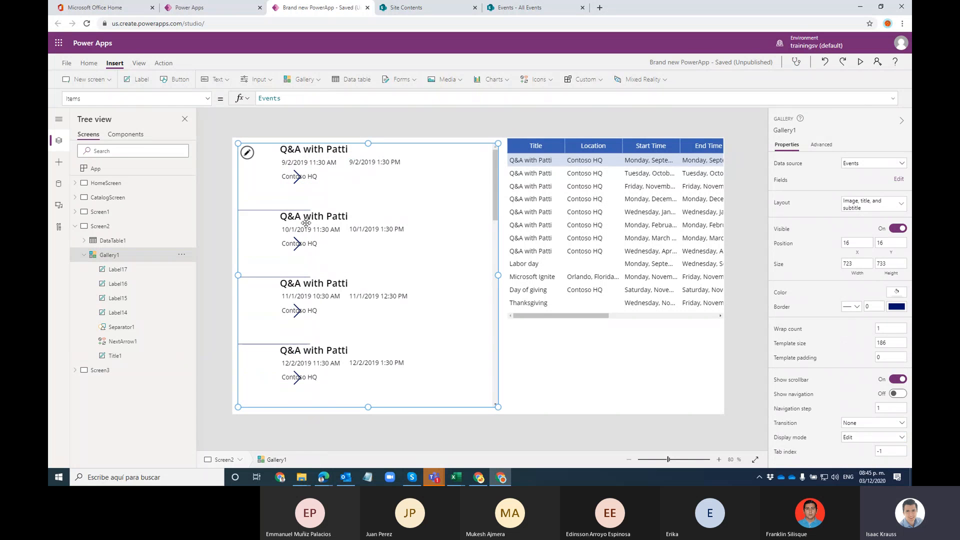
pyautogui.hotkey('ctrl', 'z')
# Step: Make gallery items taller and spaced apart, then move the gallery to X 0
pyautogui.moveTo(309, 210); pyautogui.dragTo(539, 222)
pyautogui.moveTo(309, 181); pyautogui.dragTo(458, 192)
pyautogui.click(273, 199)
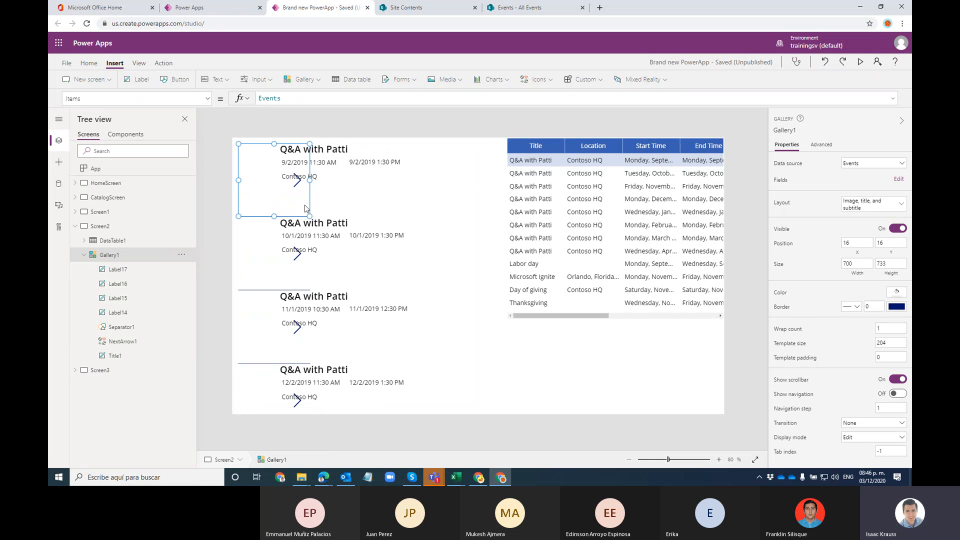
pyautogui.moveTo(237, 181); pyautogui.dragTo(216, 189)
# Step: Widen the gallery to about 611 so titles and dates show, then save the app
pyautogui.click(315, 252)
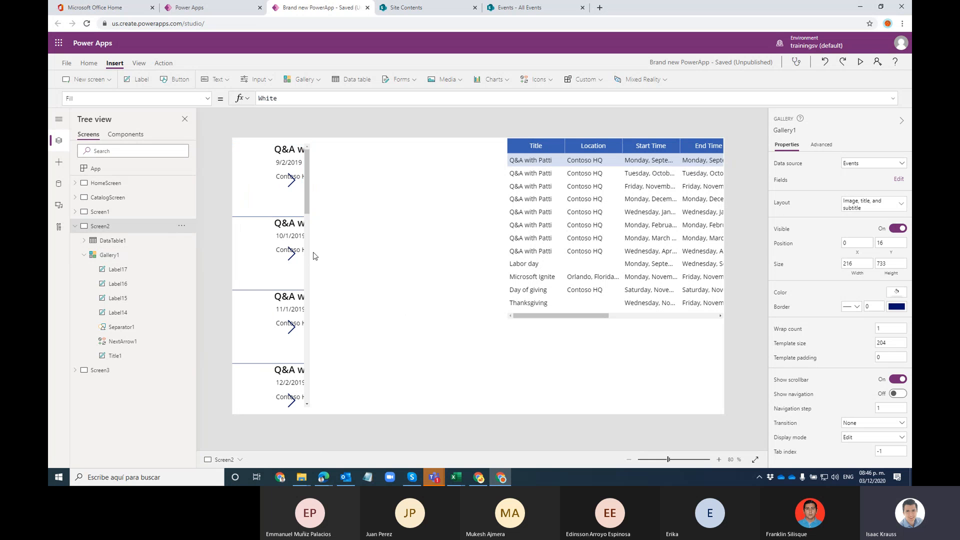
pyautogui.click(307, 237)
pyautogui.moveTo(311, 275); pyautogui.dragTo(304, 255)
pyautogui.click(303, 180)
pyautogui.moveTo(303, 181); pyautogui.dragTo(400, 190)
pyautogui.moveTo(303, 179); pyautogui.dragTo(452, 204)
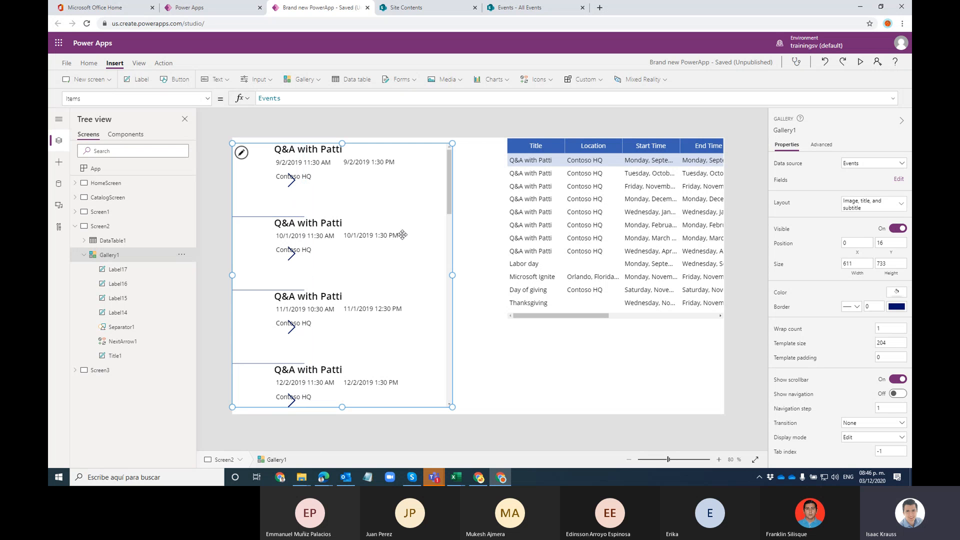
pyautogui.click(540, 381)
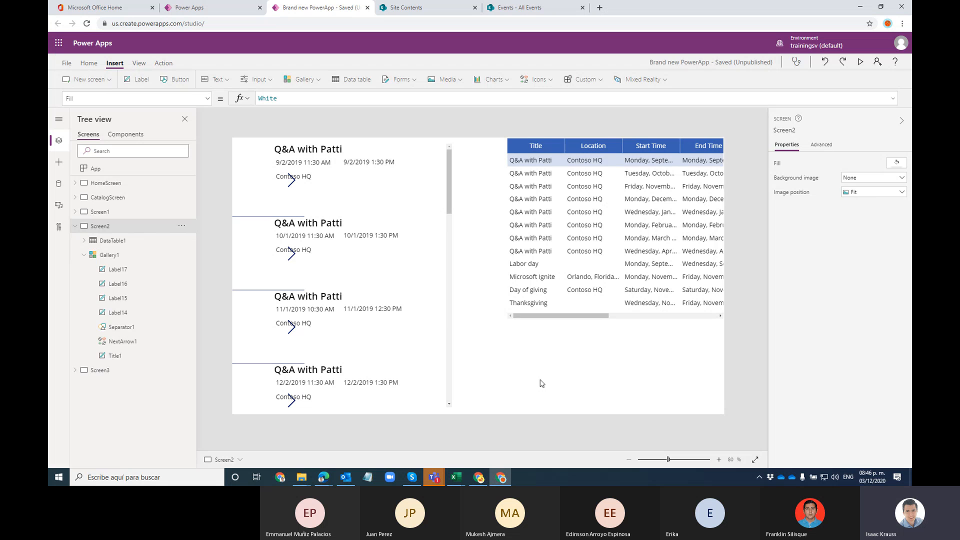
pyautogui.hotkey('ctrl', 's')
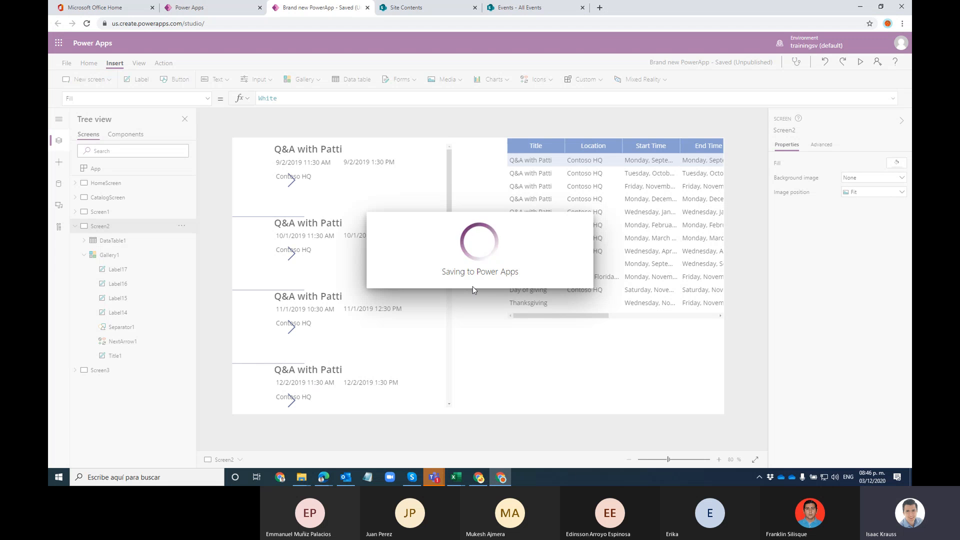
# Step: Resize the gallery items and narrow the gallery so the dates still fit
pyautogui.click(276, 195)
pyautogui.moveTo(269, 216); pyautogui.dragTo(287, 228)
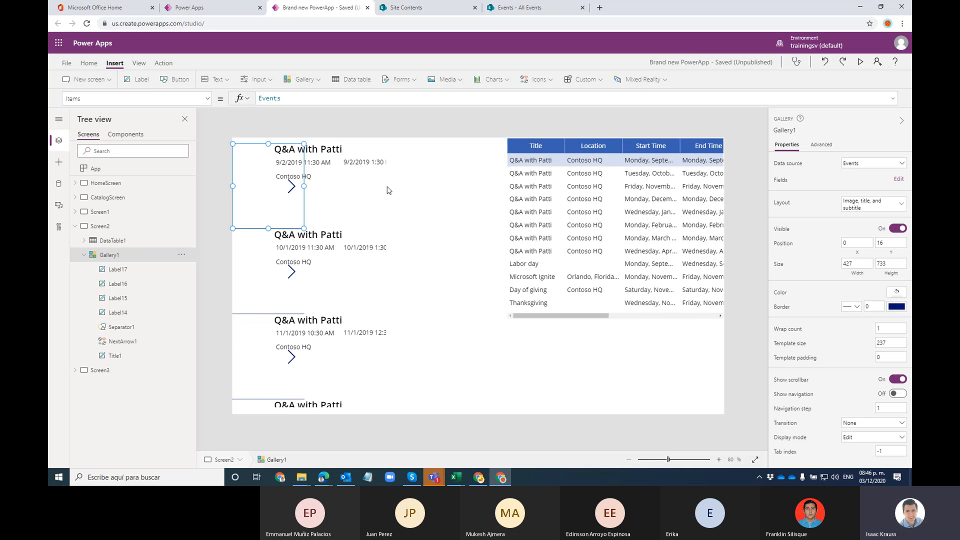
pyautogui.moveTo(465, 195); pyautogui.dragTo(286, 178)
pyautogui.moveTo(418, 199); pyautogui.dragTo(299, 177)
# Step: Move NextArrow1 left beside the location text in every item
pyautogui.click(296, 188)
pyautogui.moveTo(294, 187); pyautogui.dragTo(372, 181)
pyautogui.moveTo(295, 178)
pyautogui.mouseDown()
pyautogui.moveTo(269, 182)
pyautogui.moveTo(278, 181)
pyautogui.mouseUp()
# Step: Shrink the template size to pack rows tightly, then reload the studio page
pyautogui.click(302, 221)
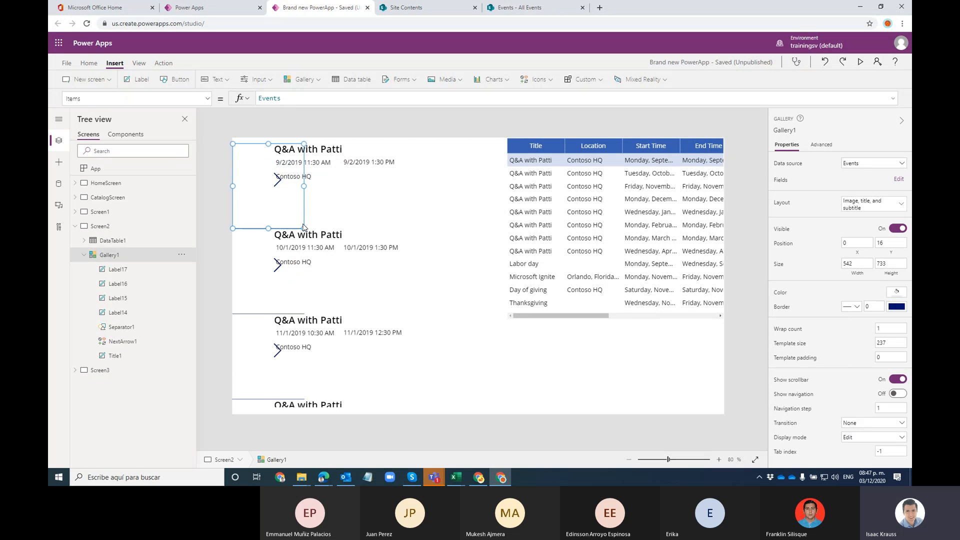
pyautogui.moveTo(300, 223); pyautogui.dragTo(453, 204)
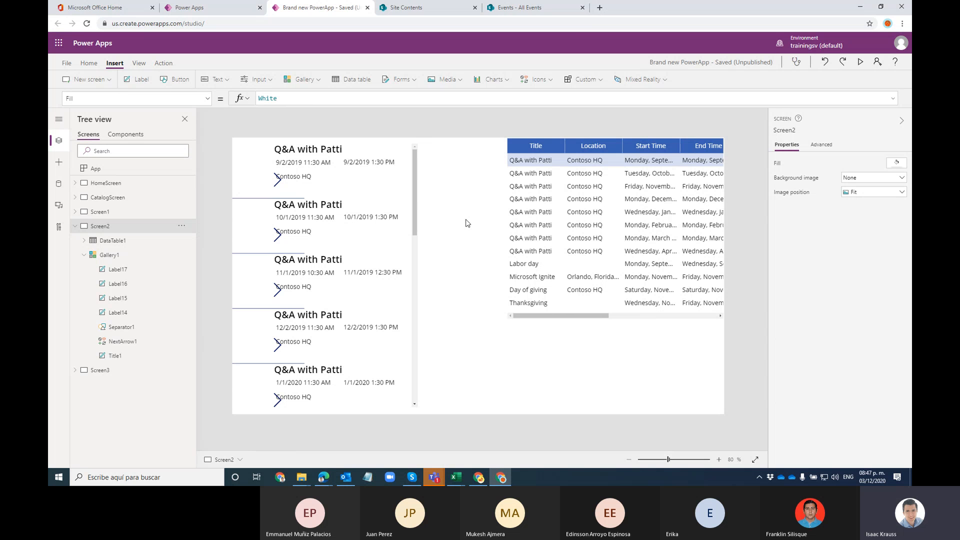
pyautogui.press('F5')
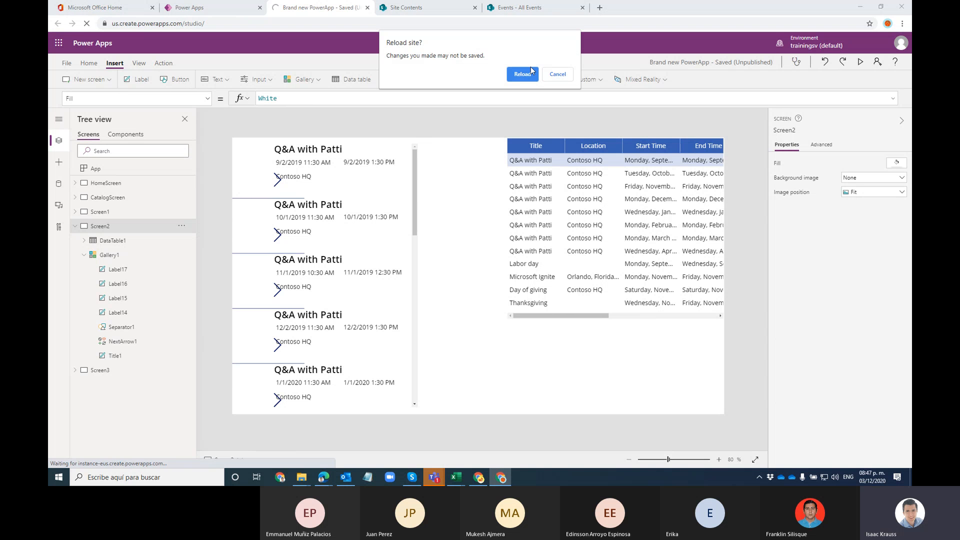
# Step: Reopen Brand new PowerApp from the saved apps and show Screen2's gallery and data table
pyautogui.click(531, 72)
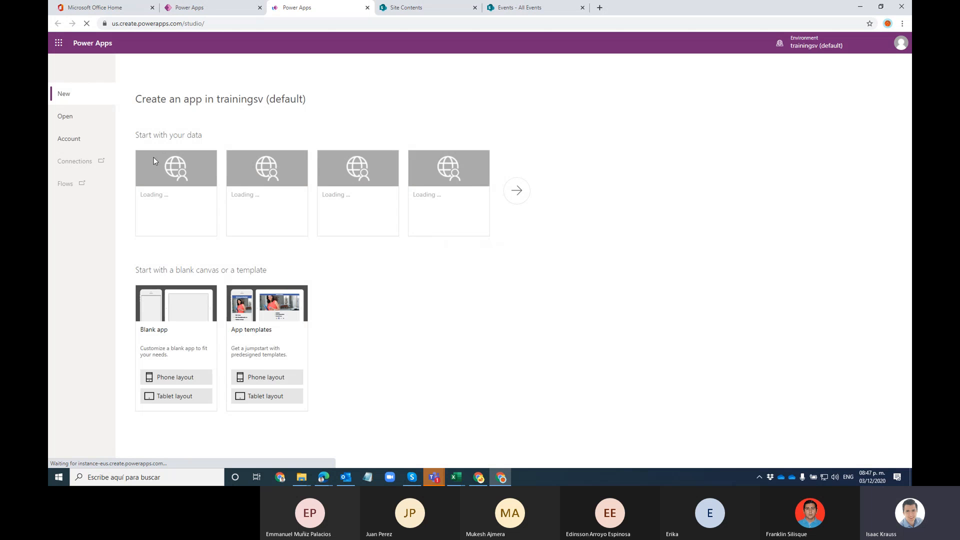
pyautogui.click(77, 124)
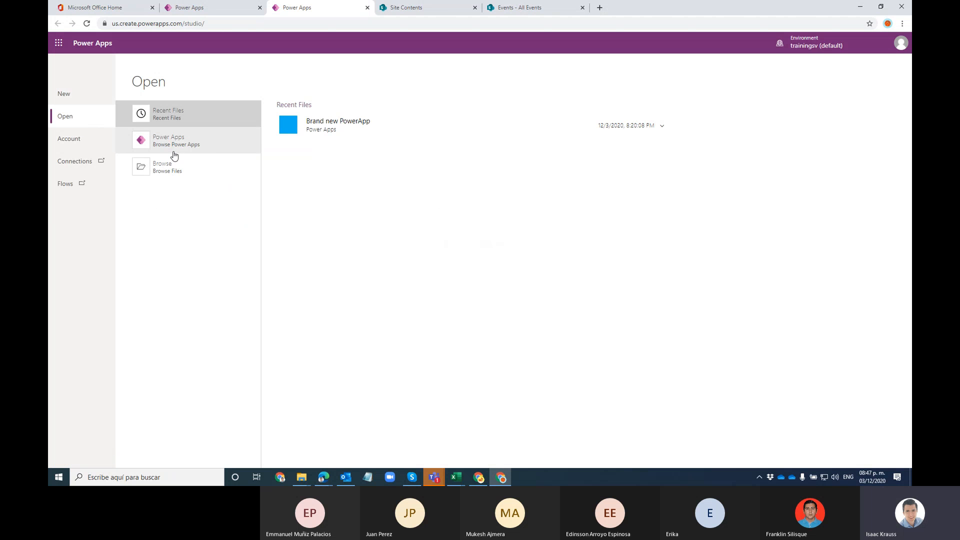
pyautogui.click(212, 148)
pyautogui.click(350, 141)
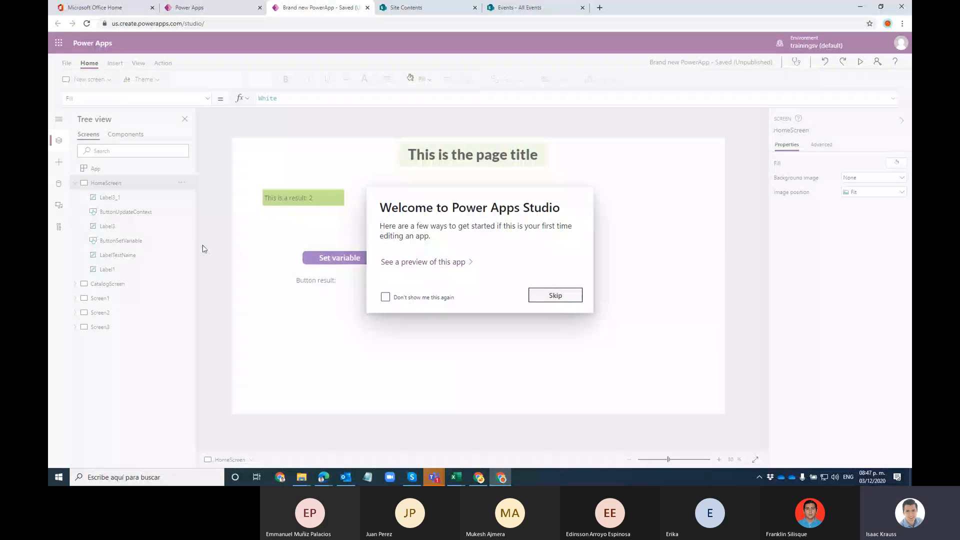
pyautogui.click(202, 249)
pyautogui.click(120, 314)
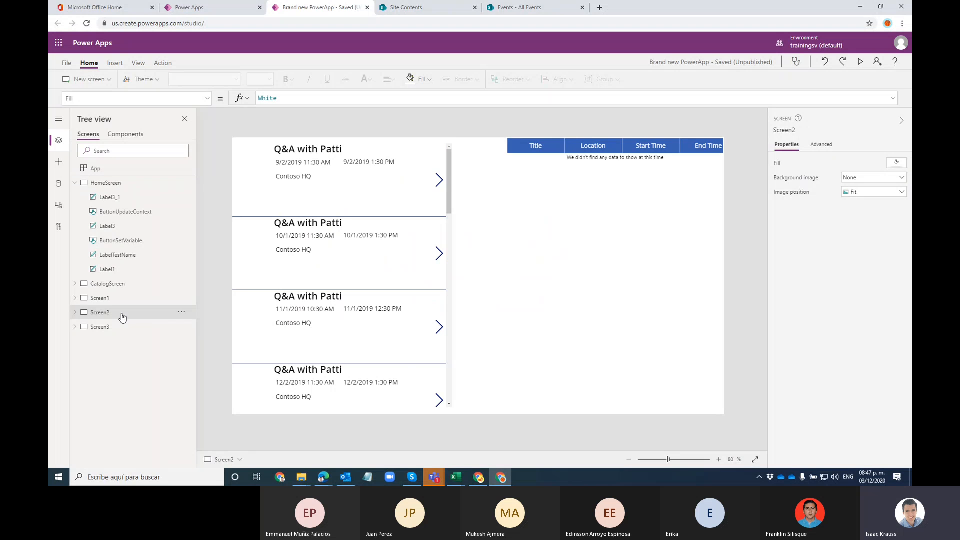
# Step: Widen Gallery1 to the right to a width of 845
pyautogui.click(450, 185)
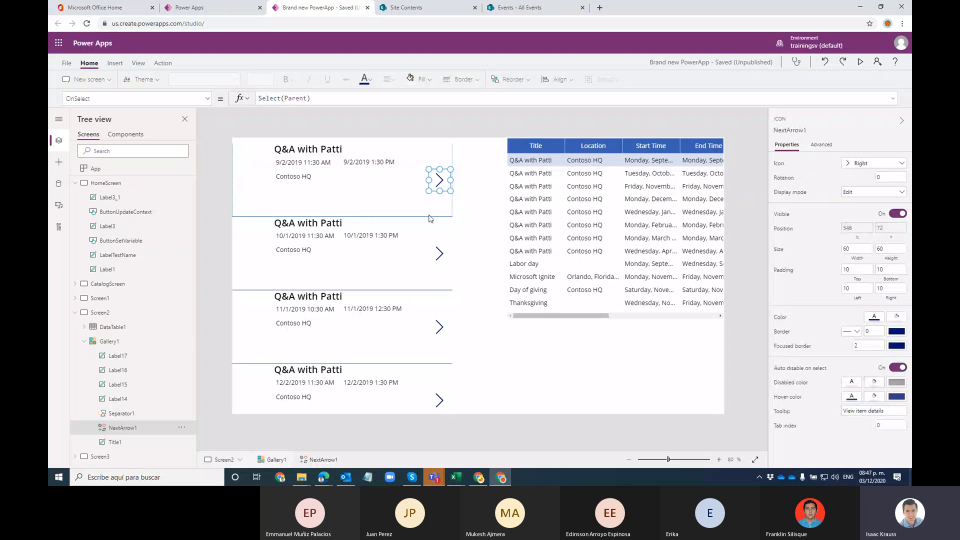
pyautogui.click(460, 229)
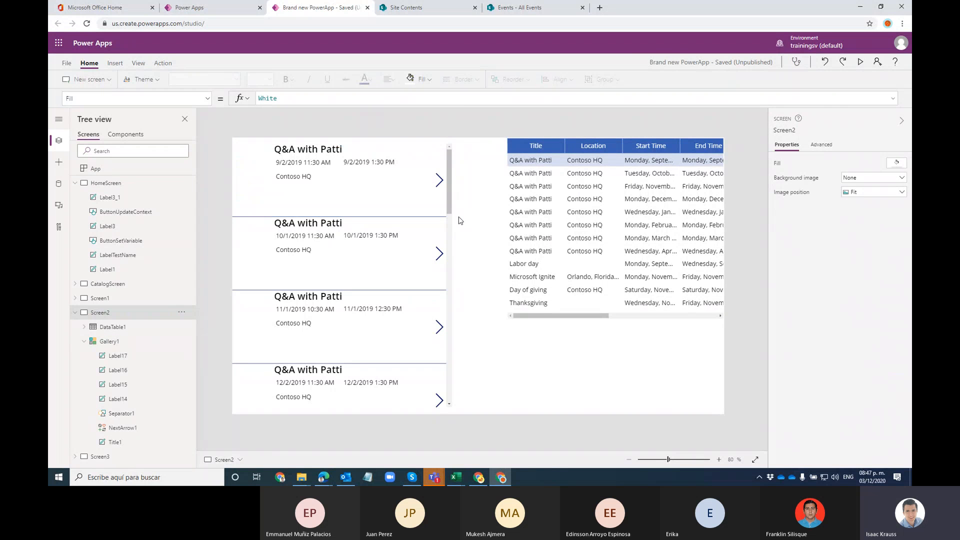
pyautogui.click(100, 342)
pyautogui.moveTo(452, 277); pyautogui.dragTo(421, 236)
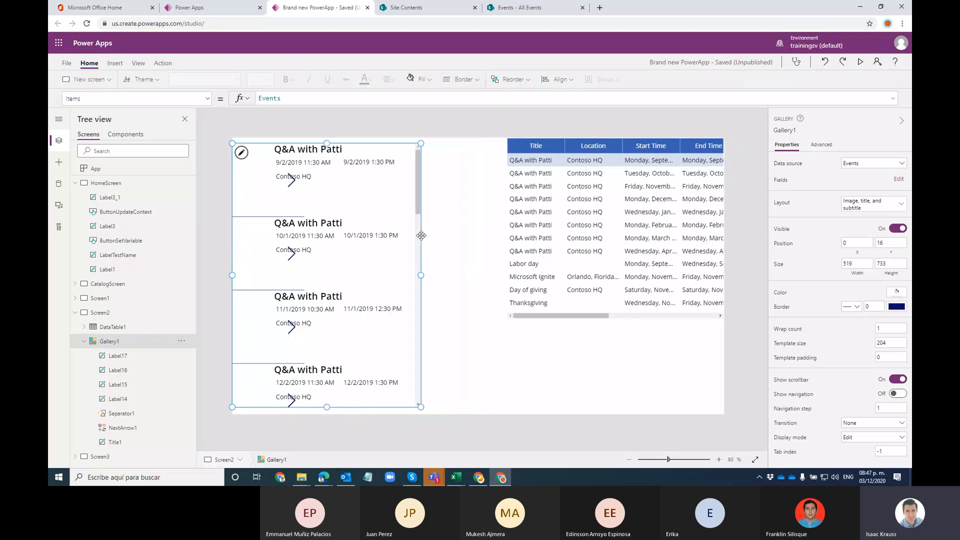
pyautogui.hotkey('ctrl', 'z')
pyautogui.click(516, 381)
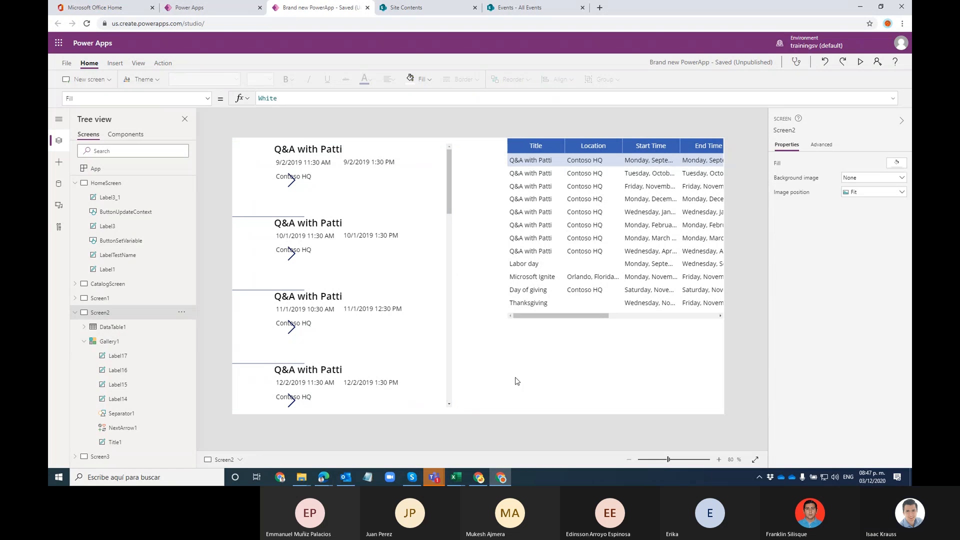
# Step: Drag the template's bottom handle to set each item's height to 172
pyautogui.click(261, 204)
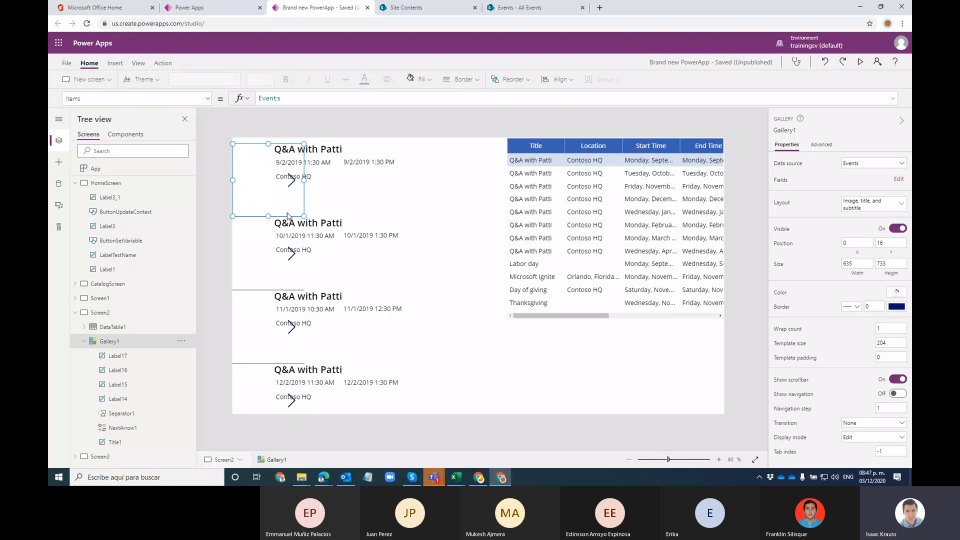
pyautogui.moveTo(304, 216); pyautogui.dragTo(306, 146)
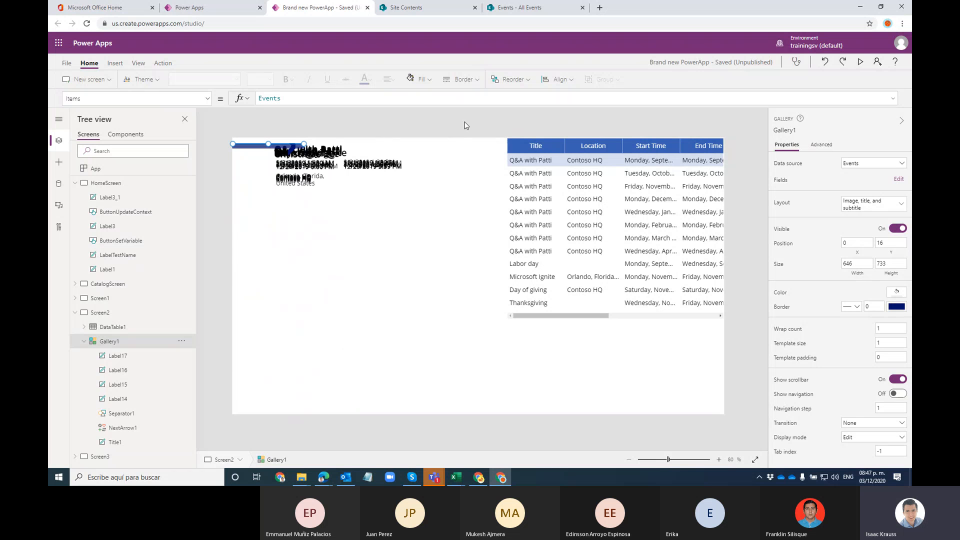
pyautogui.moveTo(462, 188); pyautogui.dragTo(465, 206)
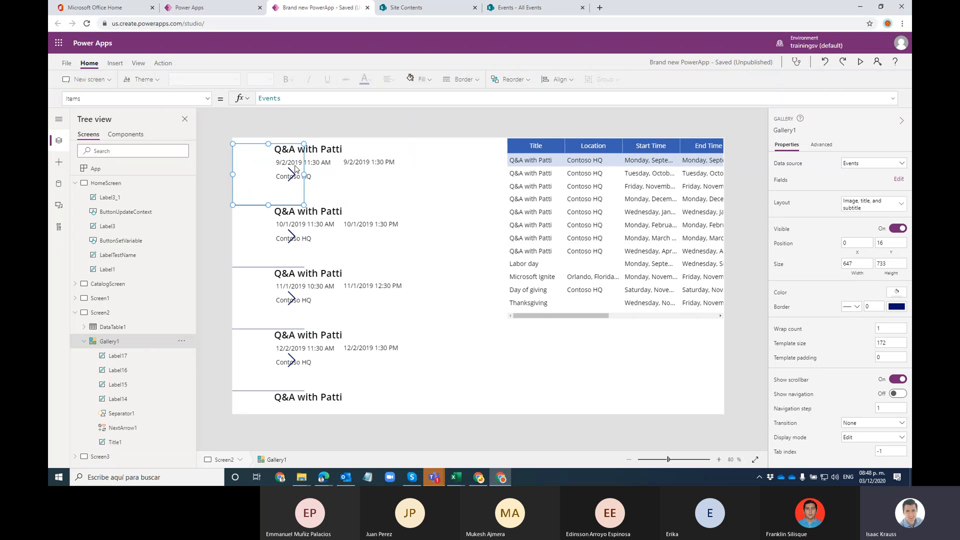
pyautogui.click(325, 187)
pyautogui.click(299, 177)
pyautogui.click(284, 191)
# Step: Pick Height, then Width, from the gallery's property dropdown
pyautogui.click(208, 99)
pyautogui.click(113, 159)
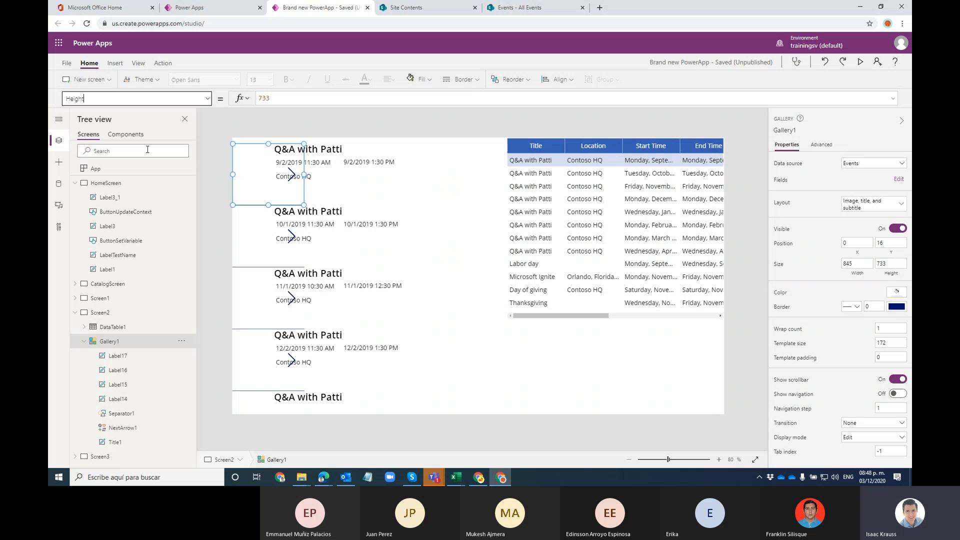
pyautogui.click(207, 100)
pyautogui.scroll(2, 120, 191)
pyautogui.scroll(-5, 91, 216)
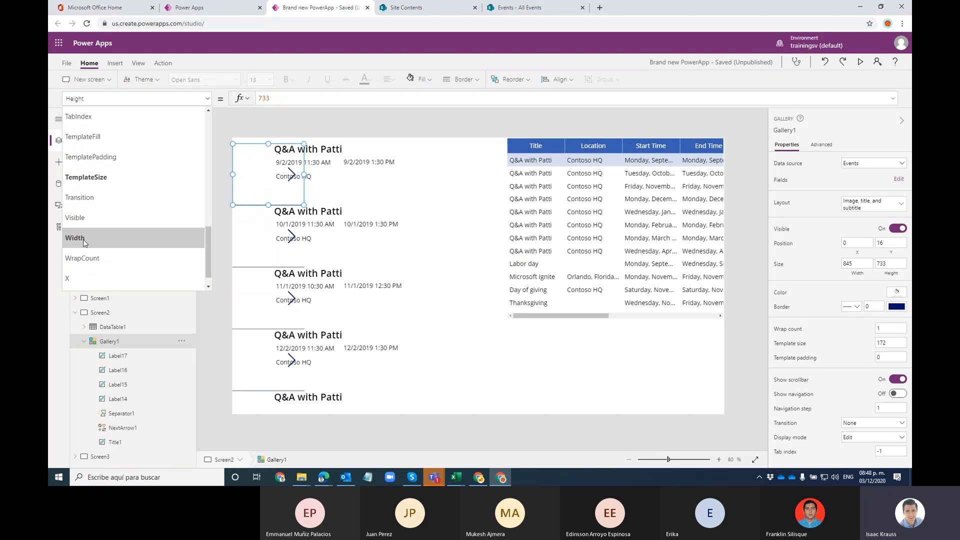
pyautogui.click(75, 238)
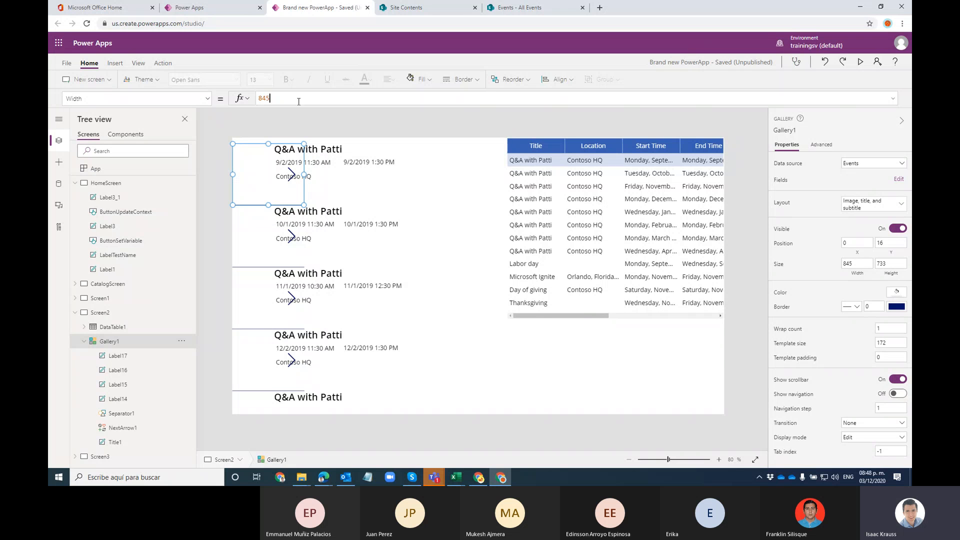
# Step: Set Gallery1's width to 900 and drag its right edge slightly wider
pyautogui.press('BackSpace')
pyautogui.write('00')
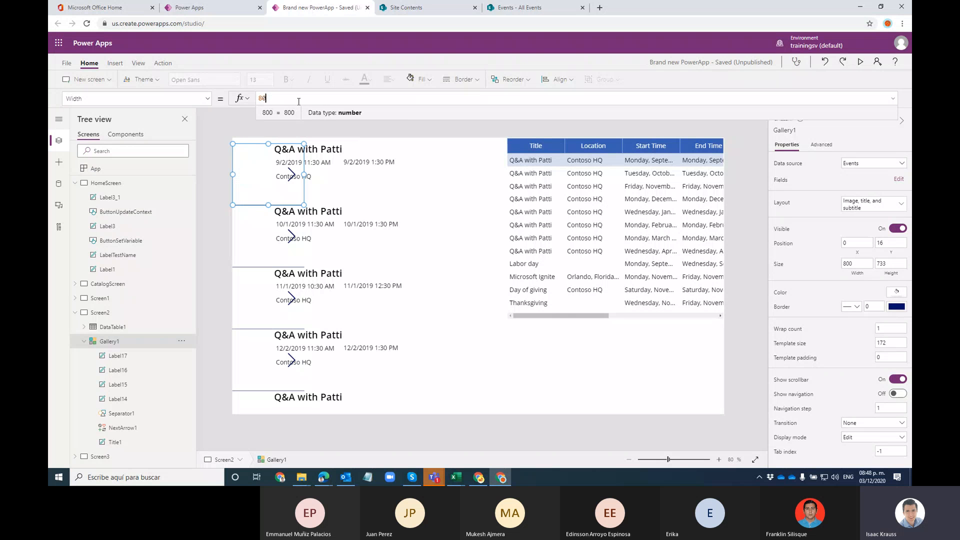
pyautogui.press('BackSpace')
pyautogui.press('BackSpace')
pyautogui.press('BackSpace')
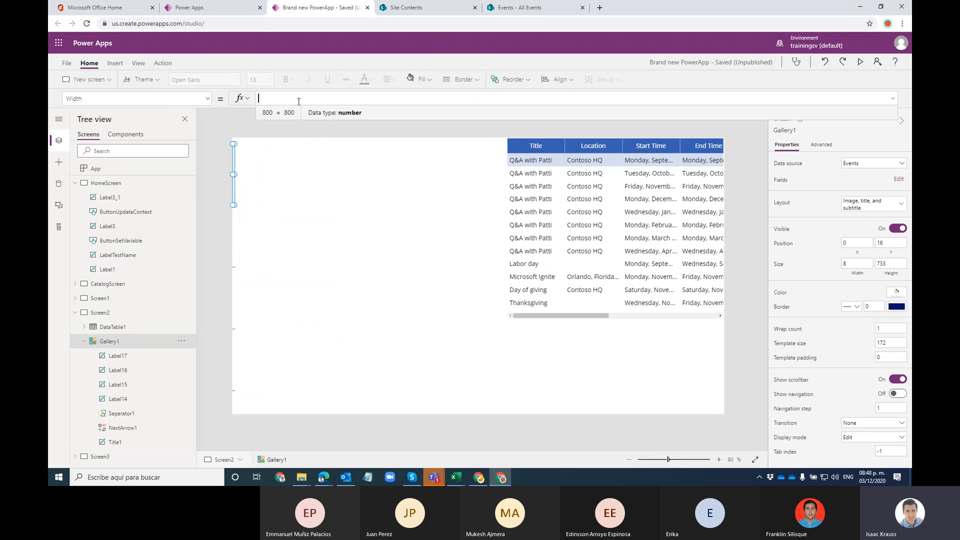
pyautogui.write('900')
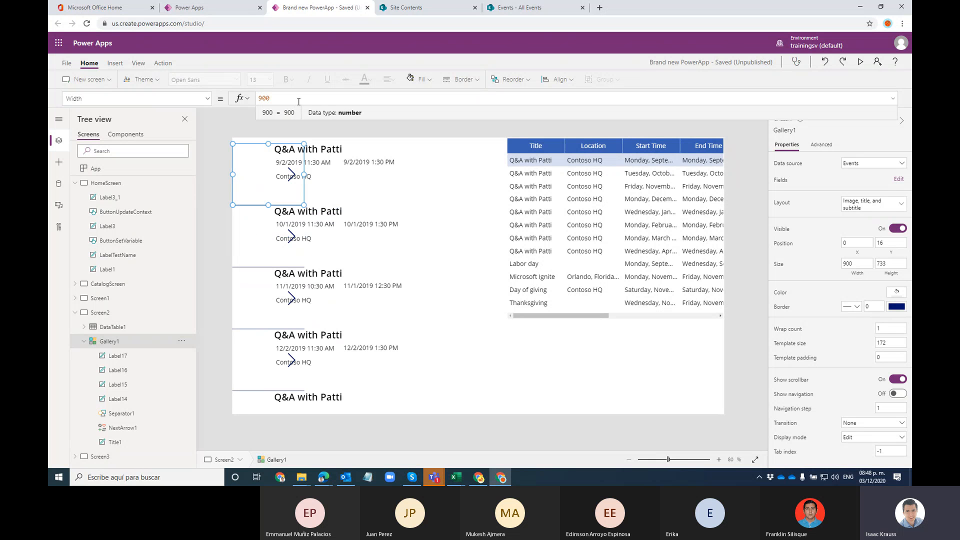
pyautogui.click(369, 197)
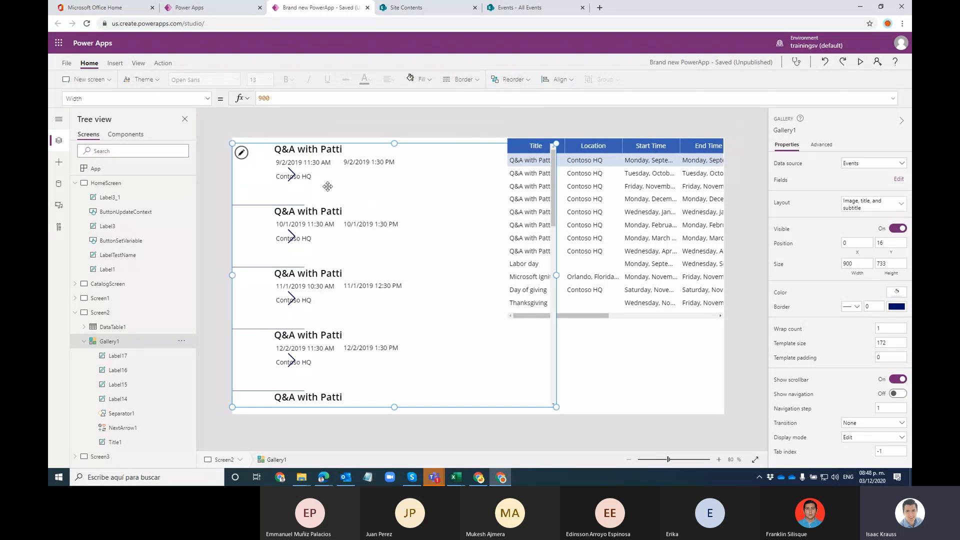
pyautogui.click(298, 176)
pyautogui.click(265, 203)
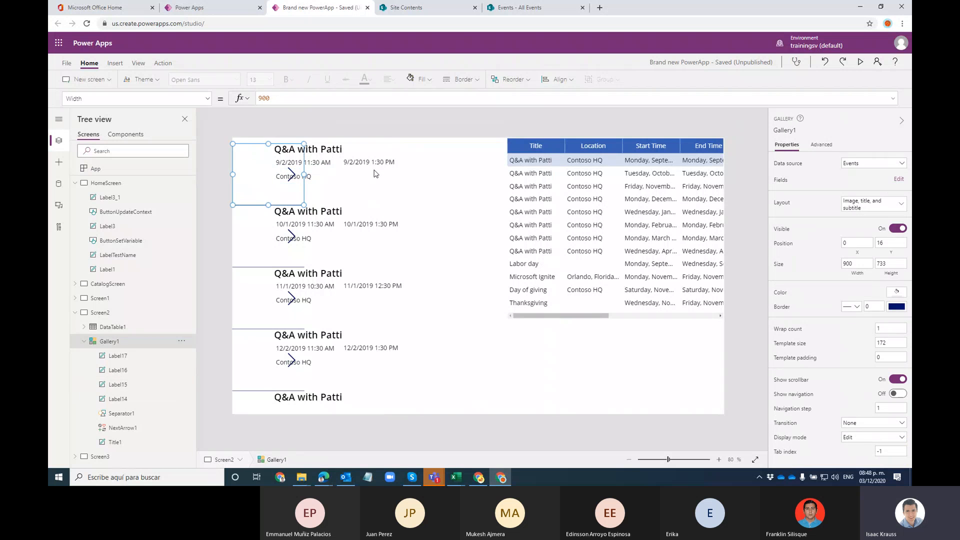
pyautogui.click(377, 167)
pyautogui.click(270, 205)
pyautogui.click(125, 347)
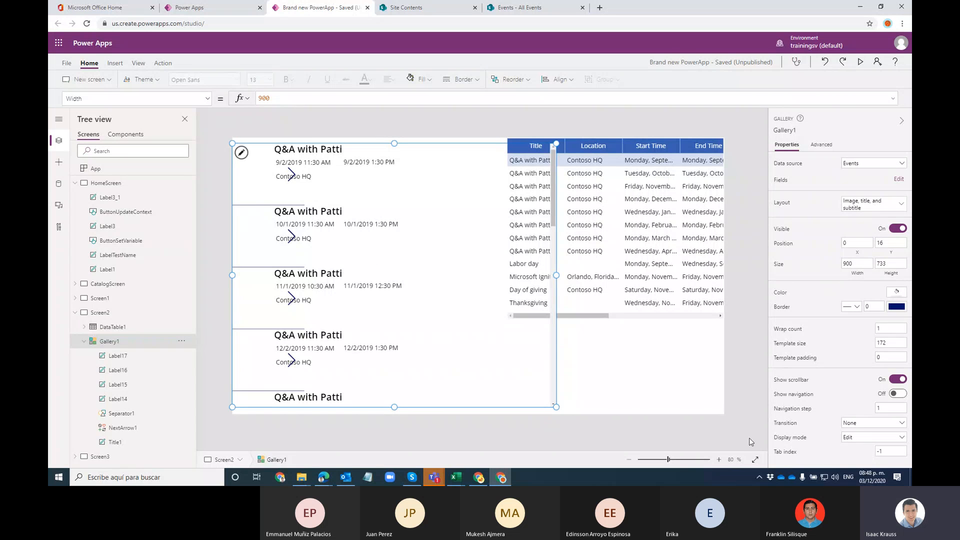
pyautogui.click(262, 192)
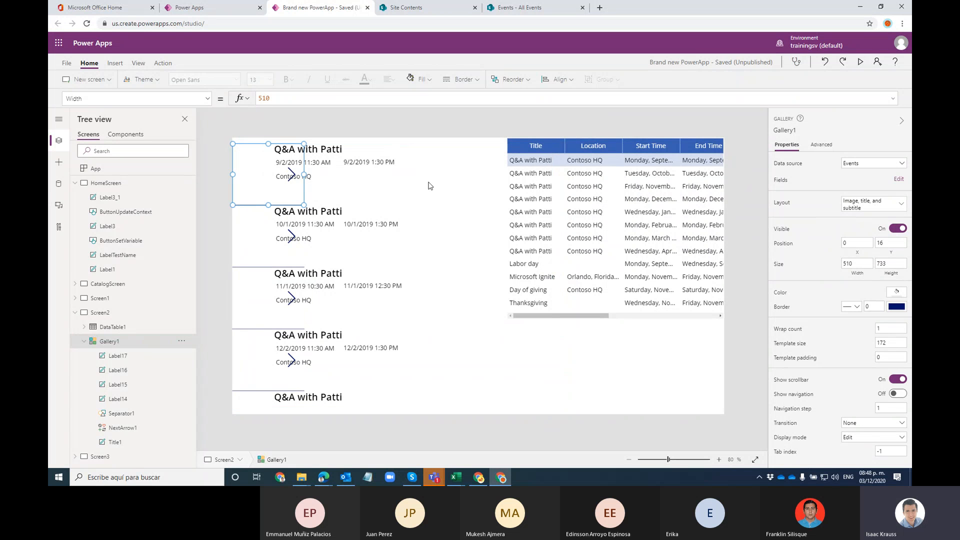
pyautogui.click(413, 220)
pyautogui.moveTo(414, 277)
pyautogui.mouseDown()
pyautogui.moveTo(510, 276)
pyautogui.moveTo(338, 276)
pyautogui.moveTo(547, 274)
pyautogui.moveTo(430, 275)
pyautogui.mouseUp()
# Step: Move the arrow in each gallery item to the left of its text
pyautogui.click(293, 200)
pyautogui.click(287, 177)
pyautogui.click(290, 200)
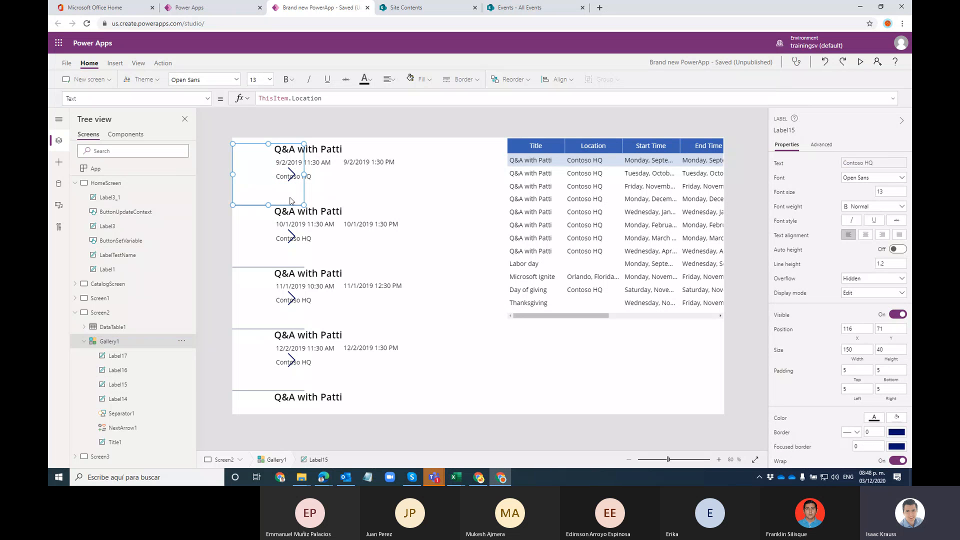
pyautogui.click(287, 176)
pyautogui.click(290, 163)
pyautogui.moveTo(291, 184); pyautogui.dragTo(261, 166)
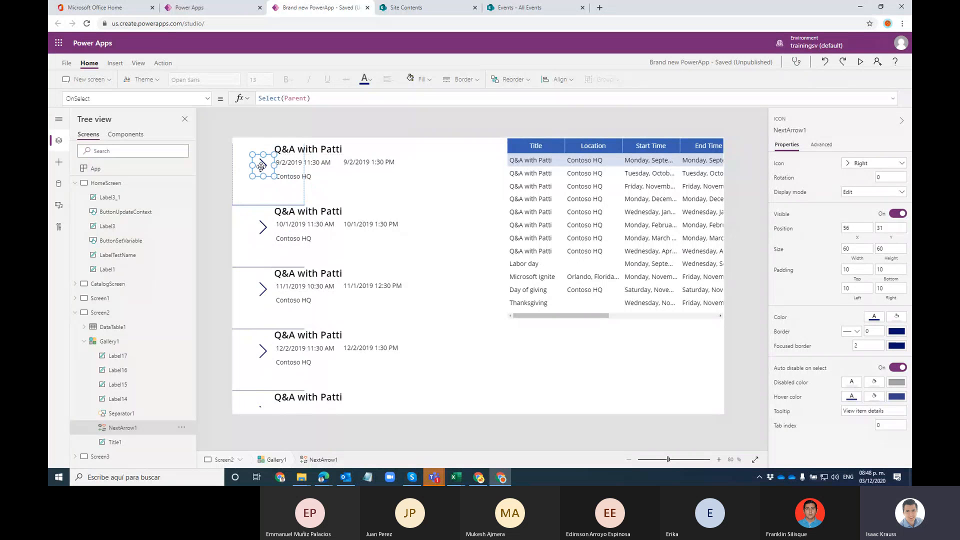
# Step: Drag the gallery's right edge to widen it slightly
pyautogui.click(300, 196)
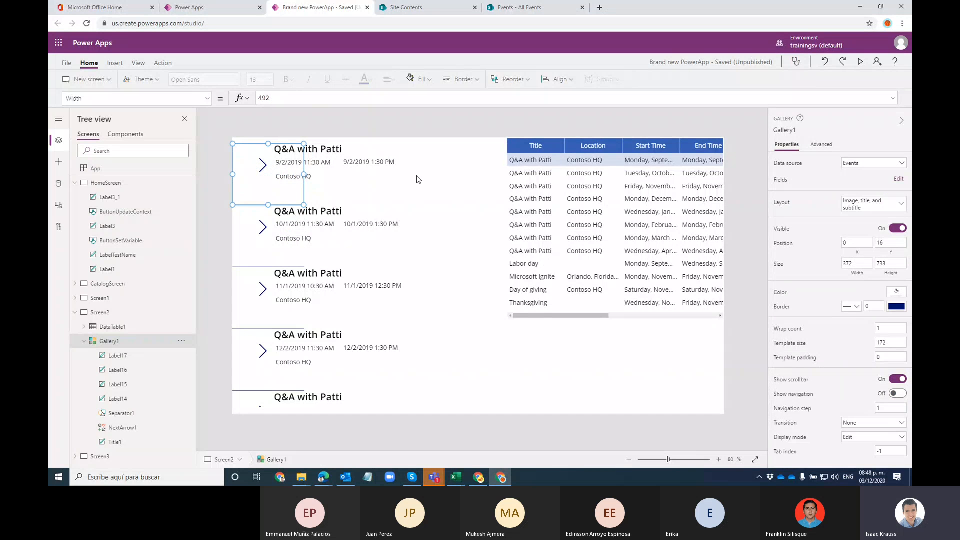
pyautogui.moveTo(303, 173); pyautogui.dragTo(435, 178)
pyautogui.click(306, 174)
pyautogui.click(293, 191)
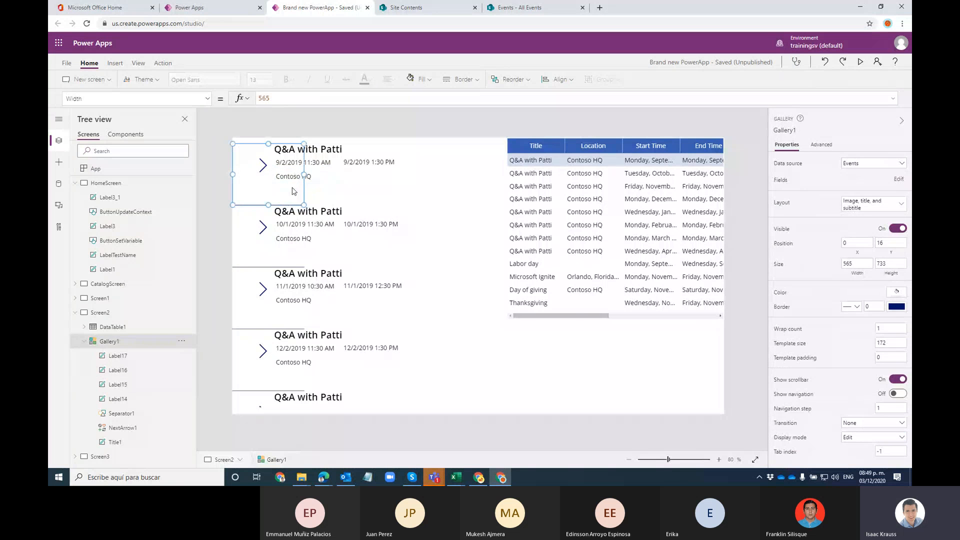
# Step: Set the gallery width to 900 again, then drag it narrower to about 571
pyautogui.doubleClick(264, 99)
pyautogui.write('800')
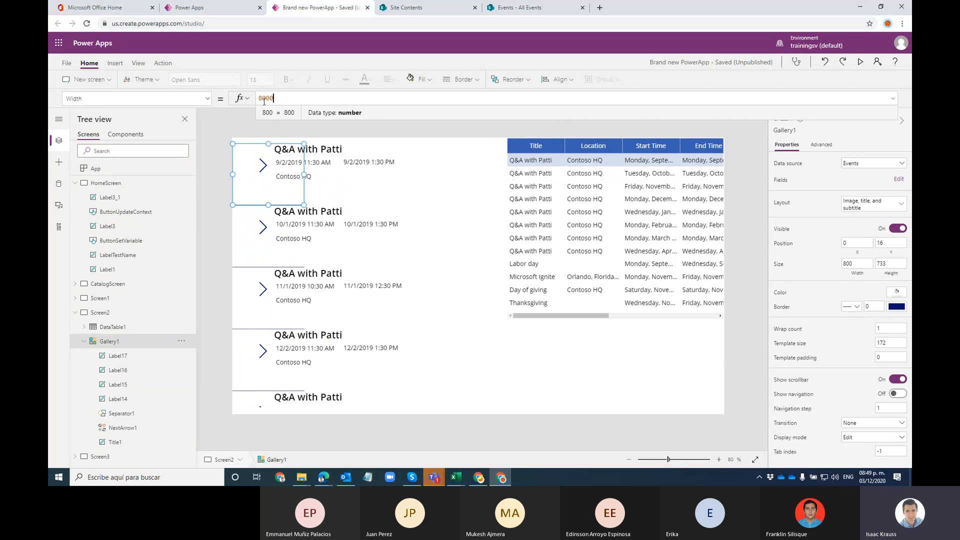
pyautogui.press('BackSpace')
pyautogui.press('BackSpace')
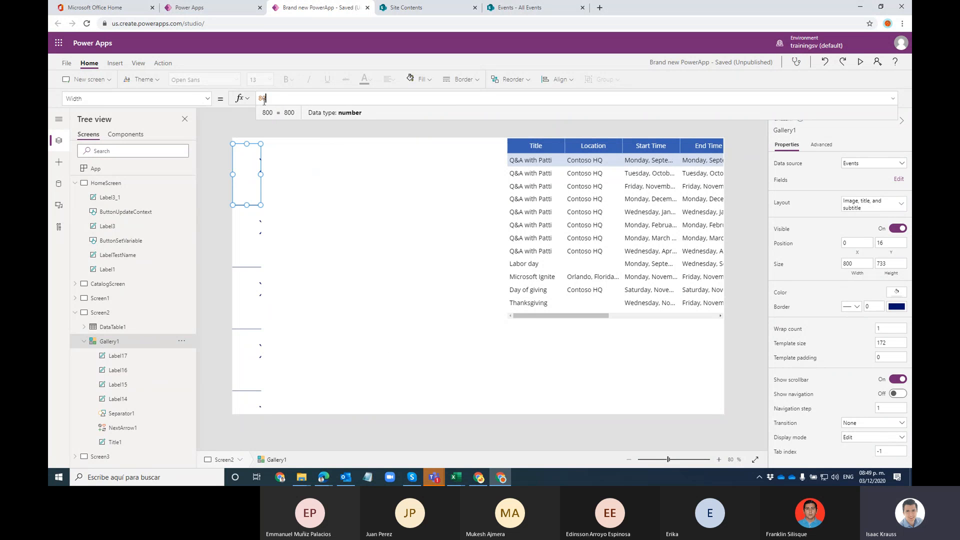
pyautogui.press('BackSpace')
pyautogui.press('BackSpace')
pyautogui.write('900')
pyautogui.click(366, 167)
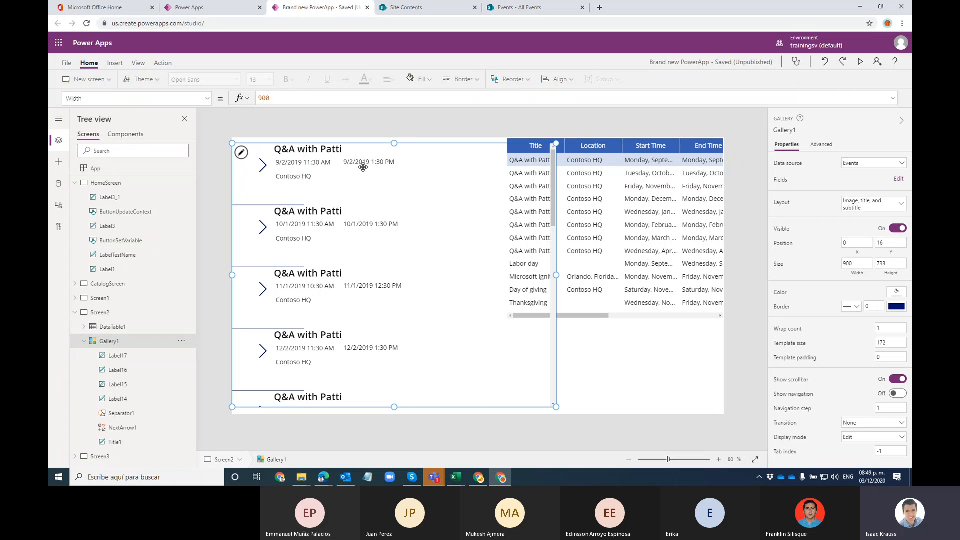
pyautogui.click(301, 167)
pyautogui.click(326, 150)
pyautogui.moveTo(555, 275); pyautogui.dragTo(437, 274)
pyautogui.click(274, 170)
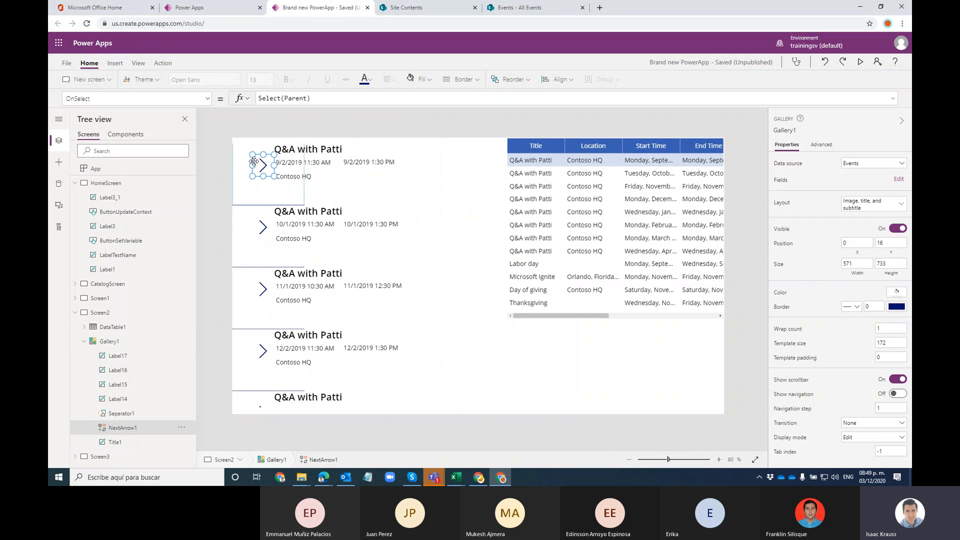
# Step: Reposition the item arrow and delete the separator line from the gallery template
pyautogui.moveTo(274, 170); pyautogui.dragTo(293, 181)
pyautogui.click(264, 204)
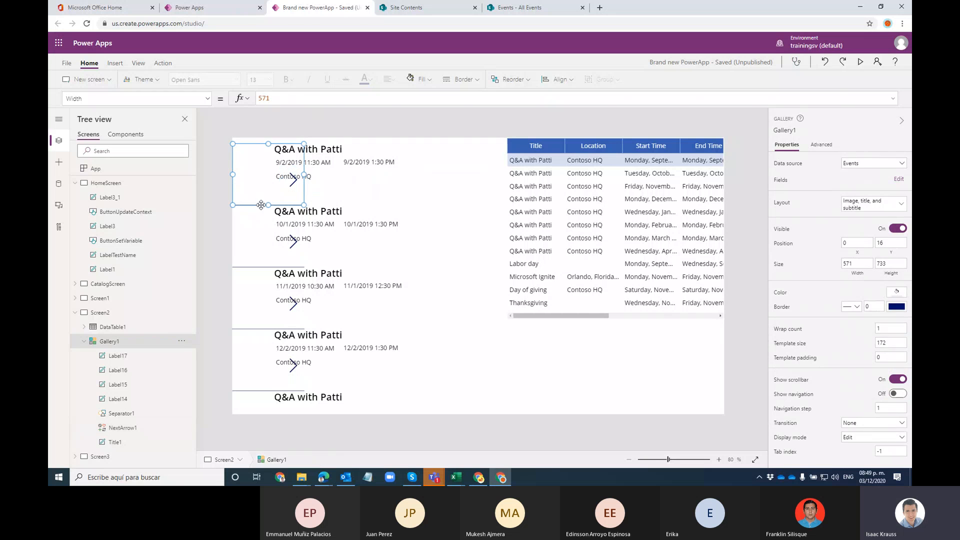
pyautogui.click(123, 428)
pyautogui.doubleClick(133, 413)
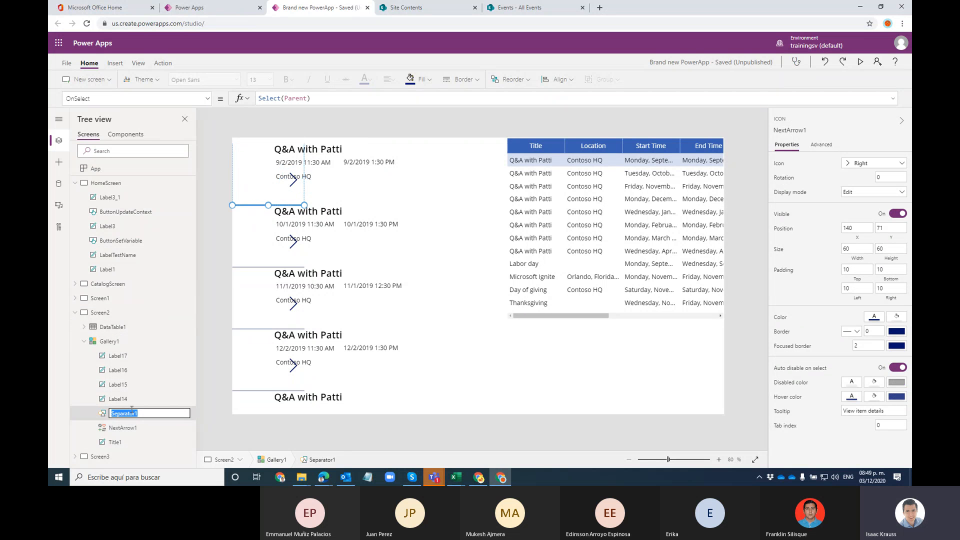
pyautogui.click(181, 399)
pyautogui.click(181, 413)
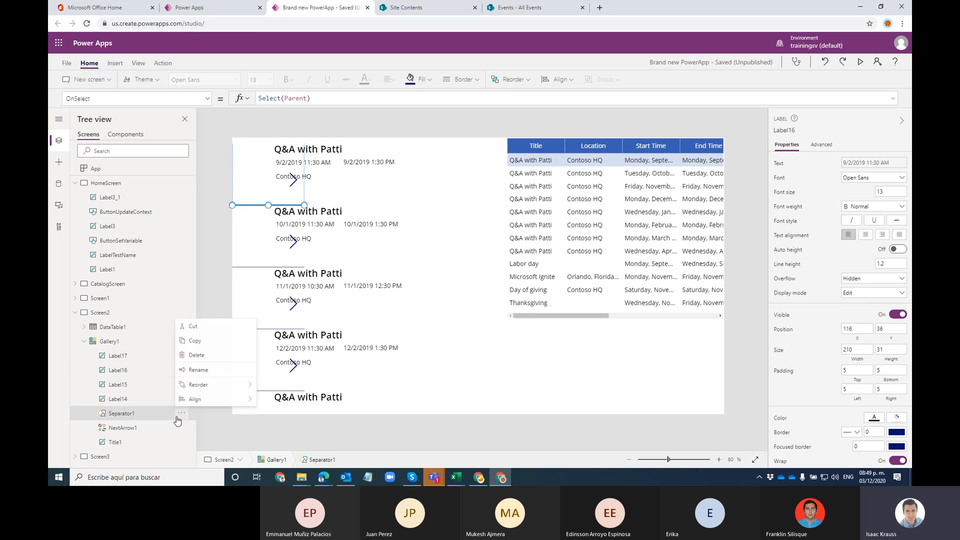
pyautogui.click(196, 354)
# Step: Delete the arrow icon from all gallery items
pyautogui.click(292, 183)
pyautogui.click(271, 192)
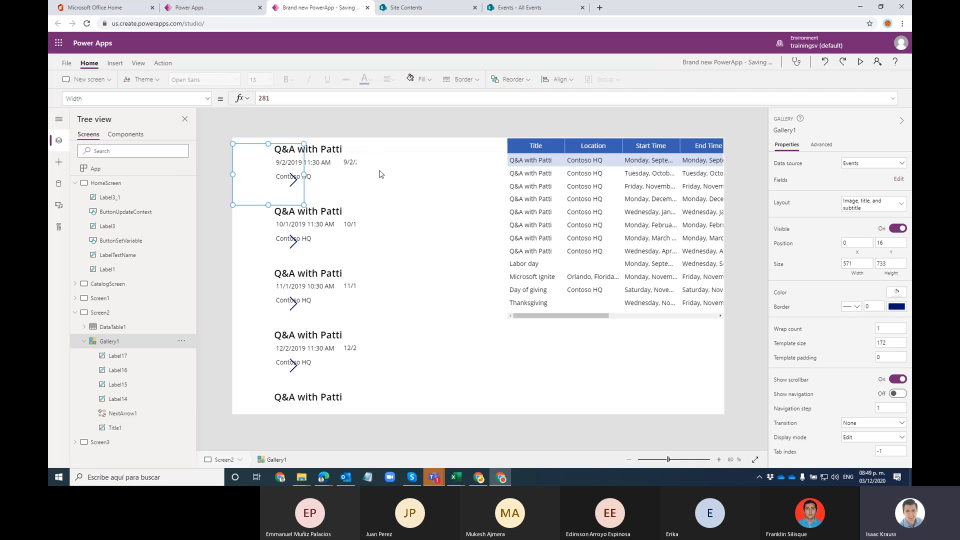
pyautogui.click(142, 412)
pyautogui.press('Delete')
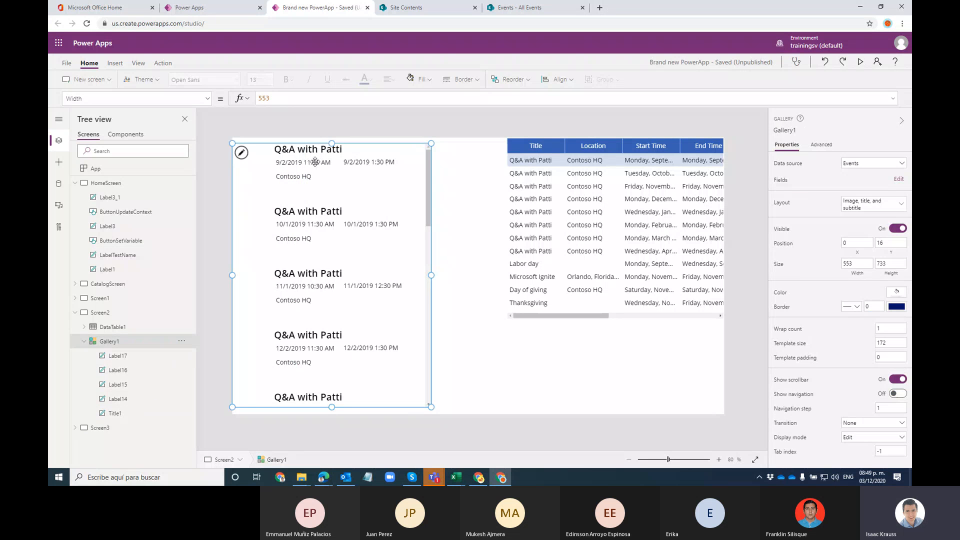
# Step: Delete Gallery1 together with its event labels from Screen2
pyautogui.click(138, 356)
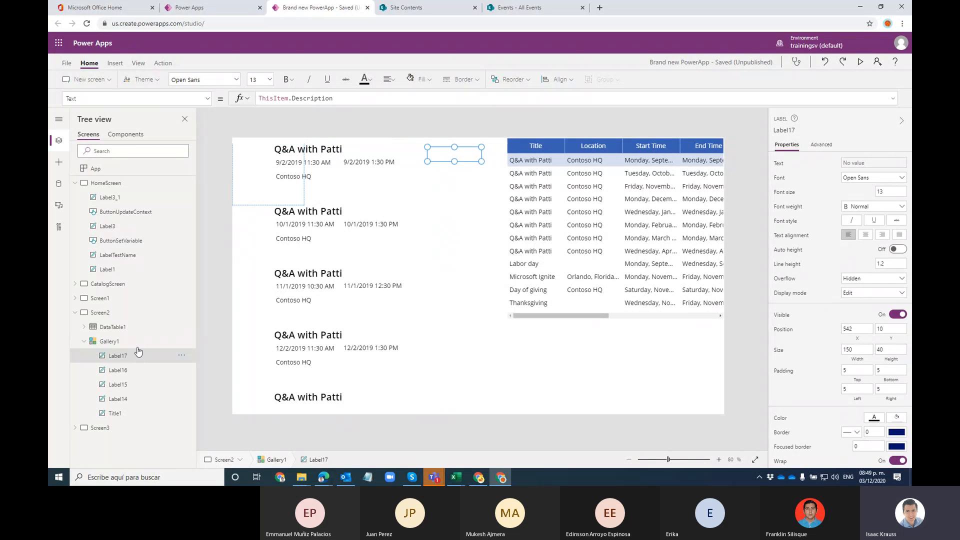
pyautogui.click(126, 345)
pyautogui.click(128, 352)
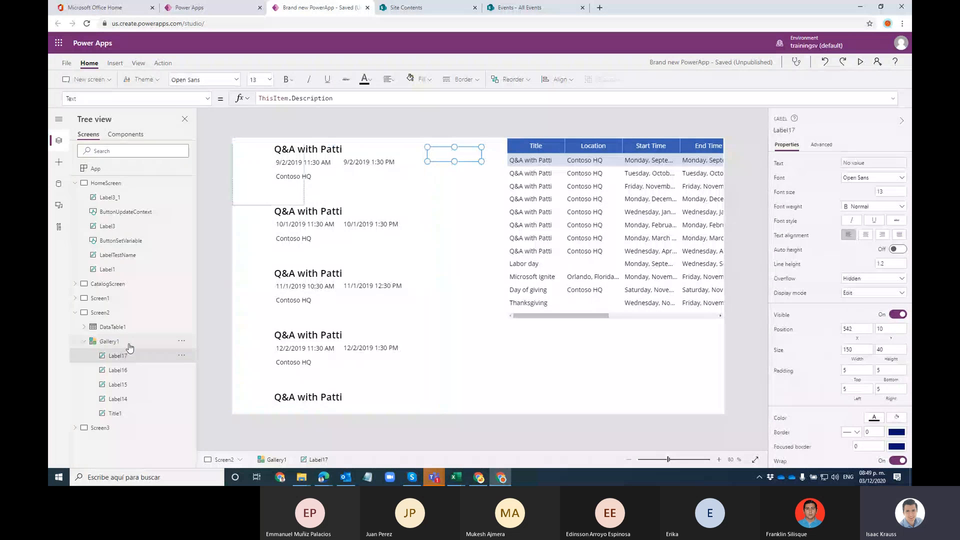
pyautogui.click(128, 345)
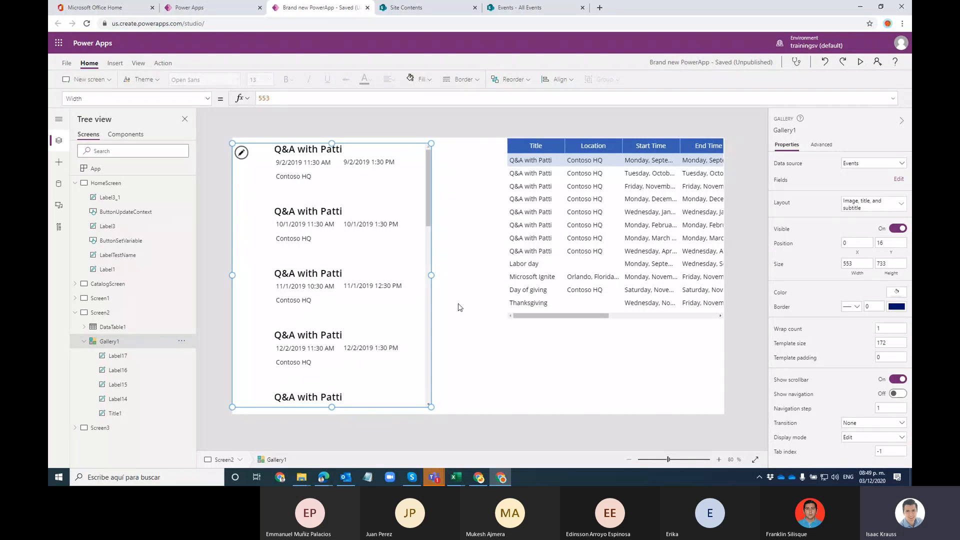
pyautogui.press('Delete')
pyautogui.click(115, 63)
pyautogui.click(320, 82)
pyautogui.click(322, 178)
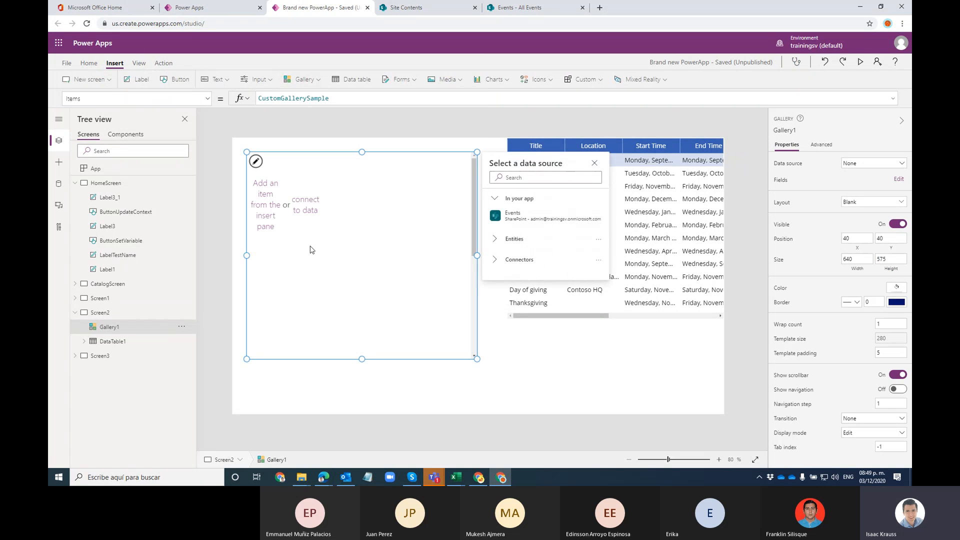
pyautogui.click(358, 215)
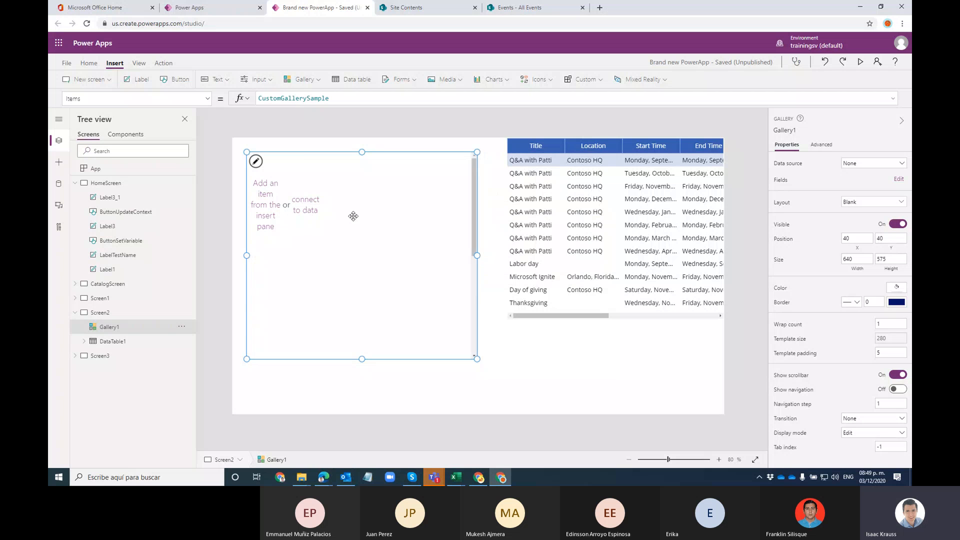
pyautogui.click(306, 80)
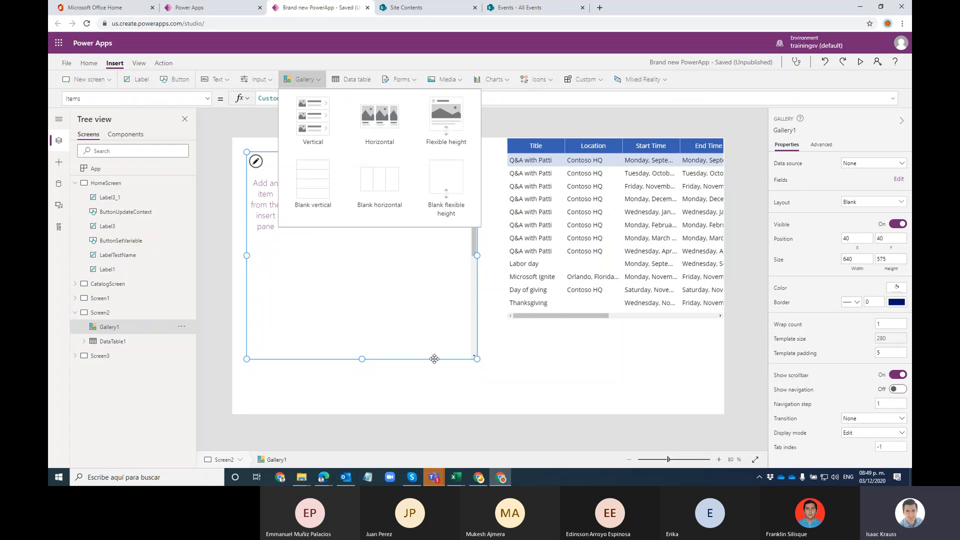
pyautogui.click(466, 288)
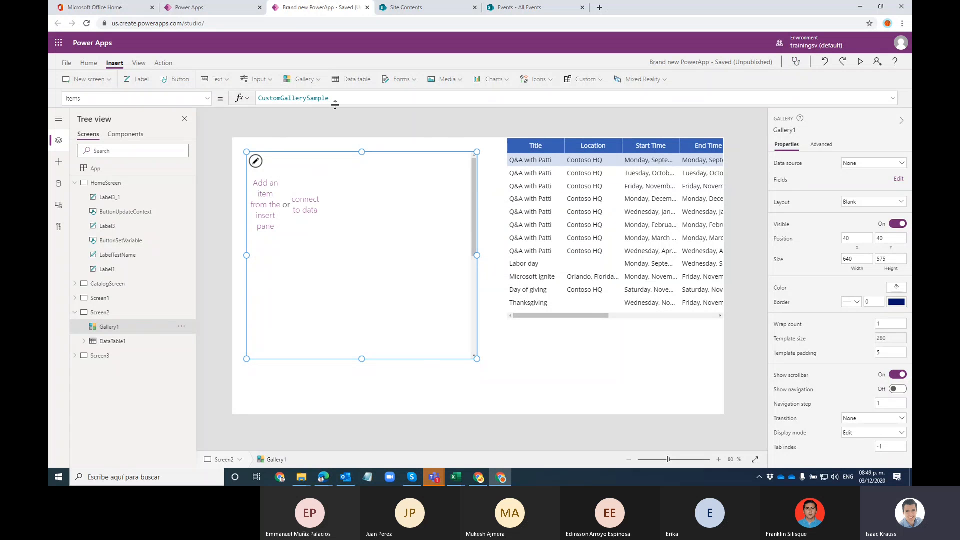
pyautogui.moveTo(333, 99); pyautogui.dragTo(244, 98)
pyautogui.write('Events')
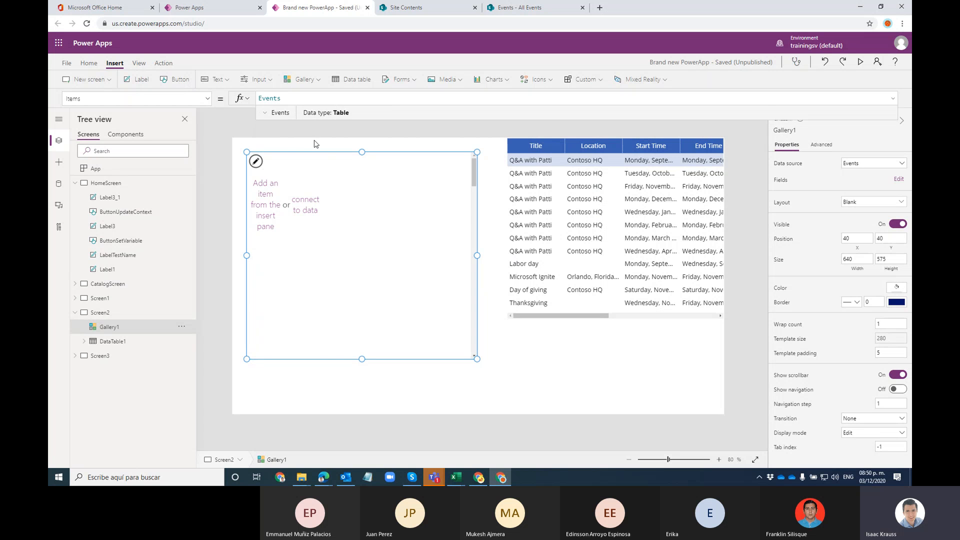
pyautogui.click(524, 371)
pyautogui.click(391, 293)
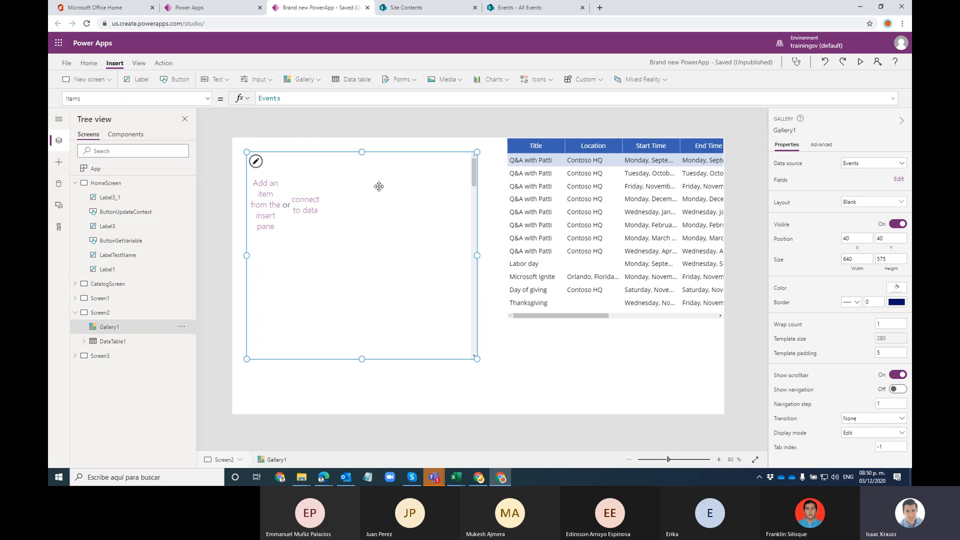
pyautogui.click(284, 188)
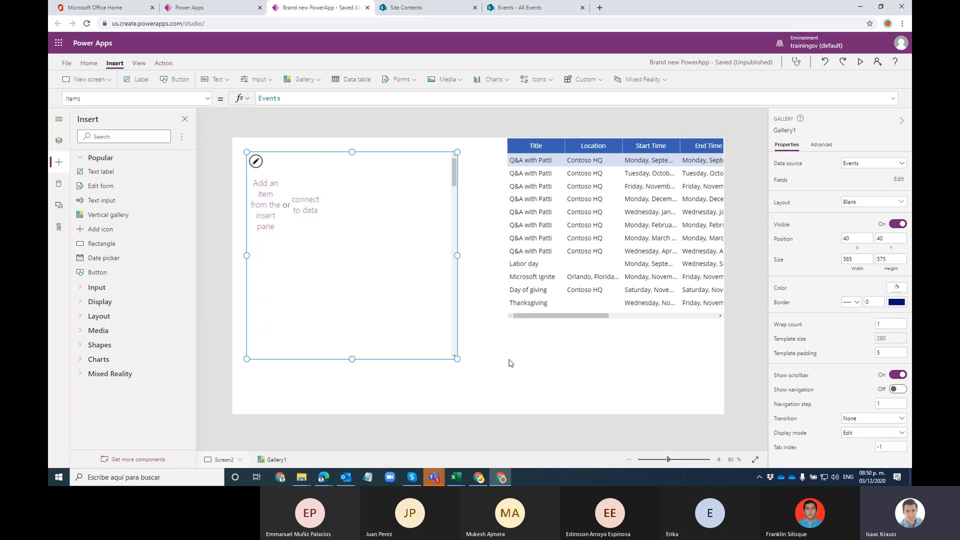
pyautogui.press('Delete')
pyautogui.click(302, 79)
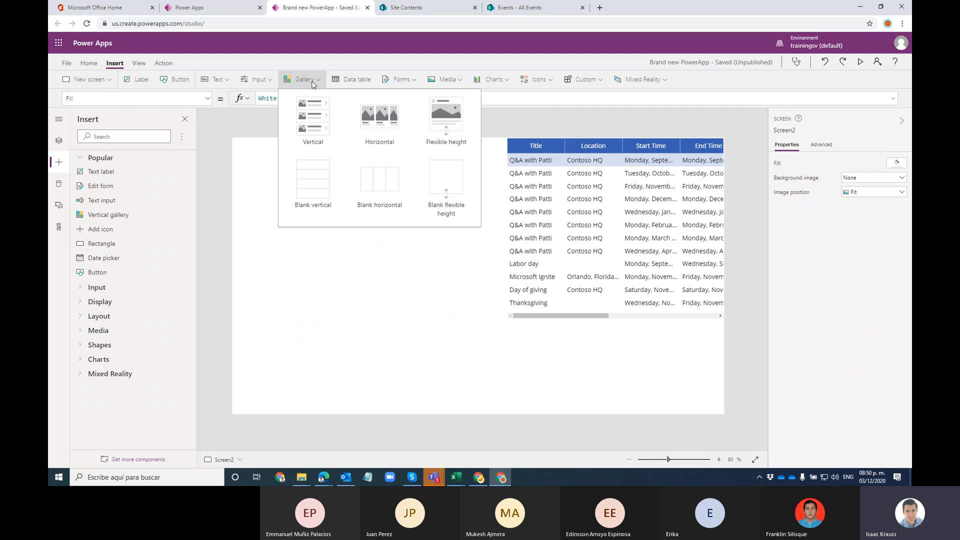
pyautogui.click(314, 177)
pyautogui.click(319, 222)
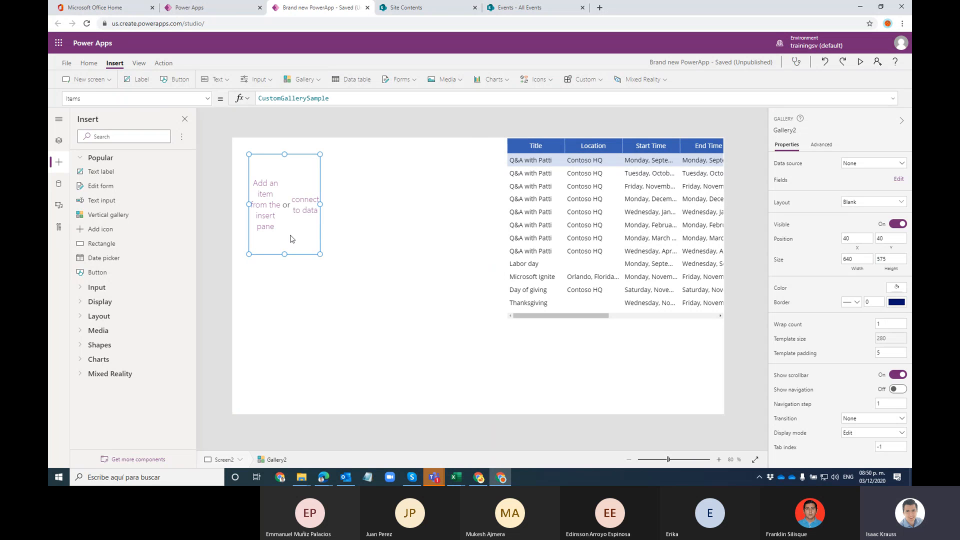
pyautogui.press('Delete')
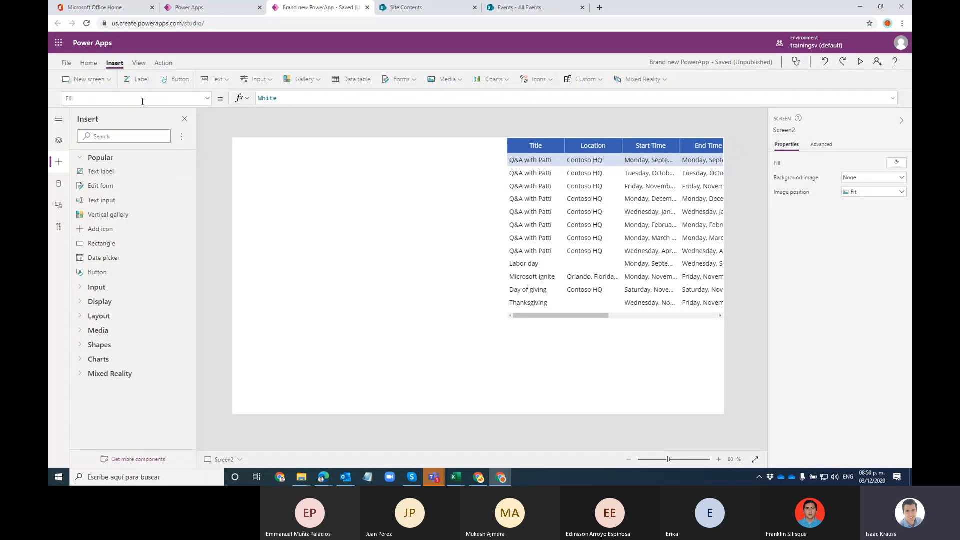
# Step: Save Brand new PowerApp to Power Apps from the File menu
pyautogui.click(89, 63)
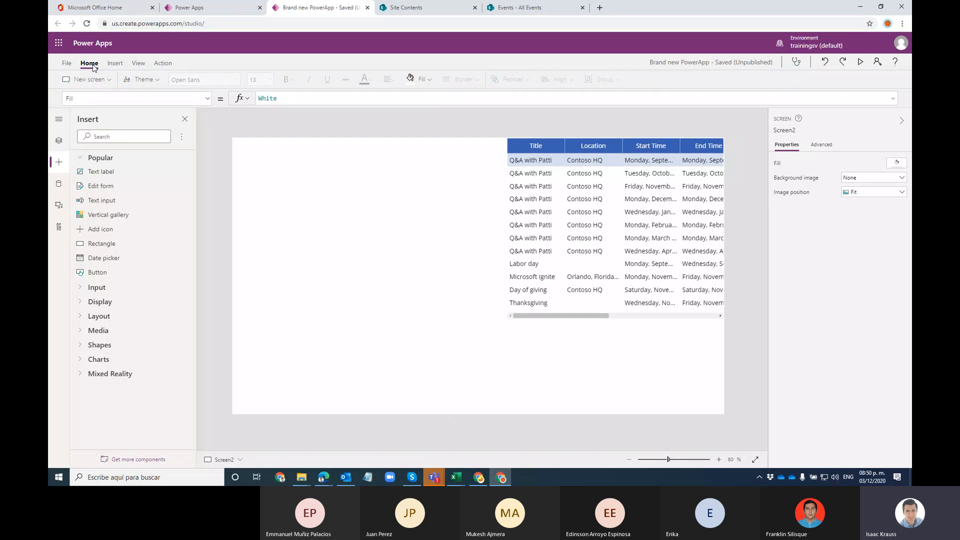
pyautogui.click(67, 62)
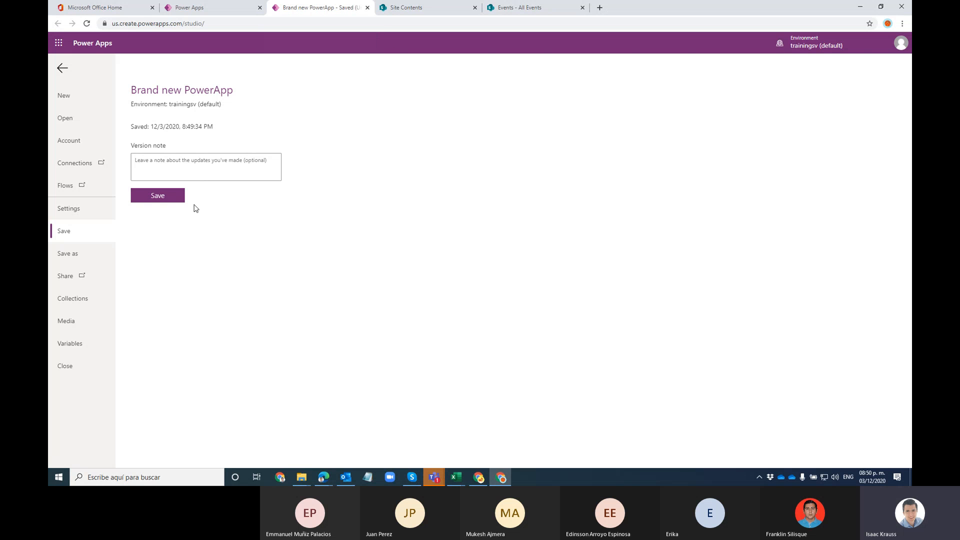
pyautogui.click(176, 198)
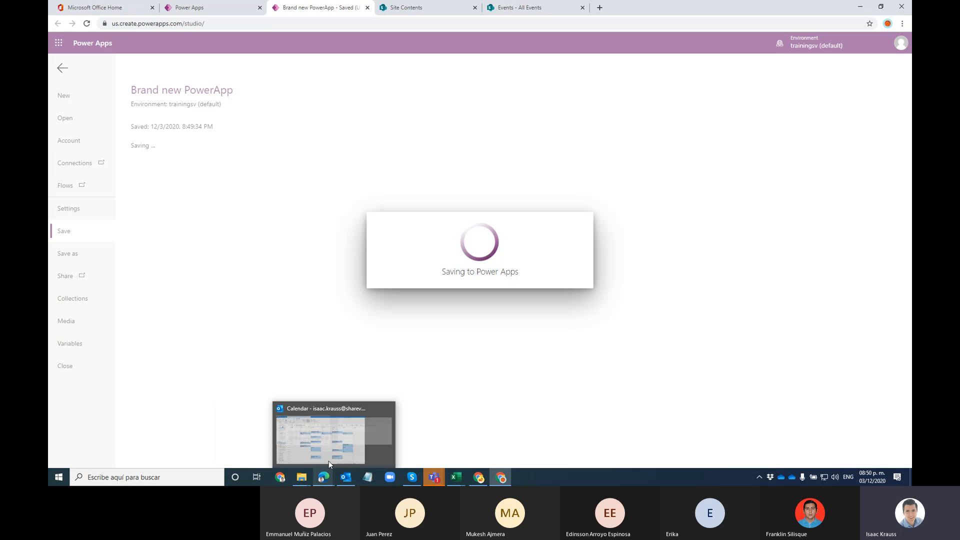
pyautogui.moveTo(321, 478)
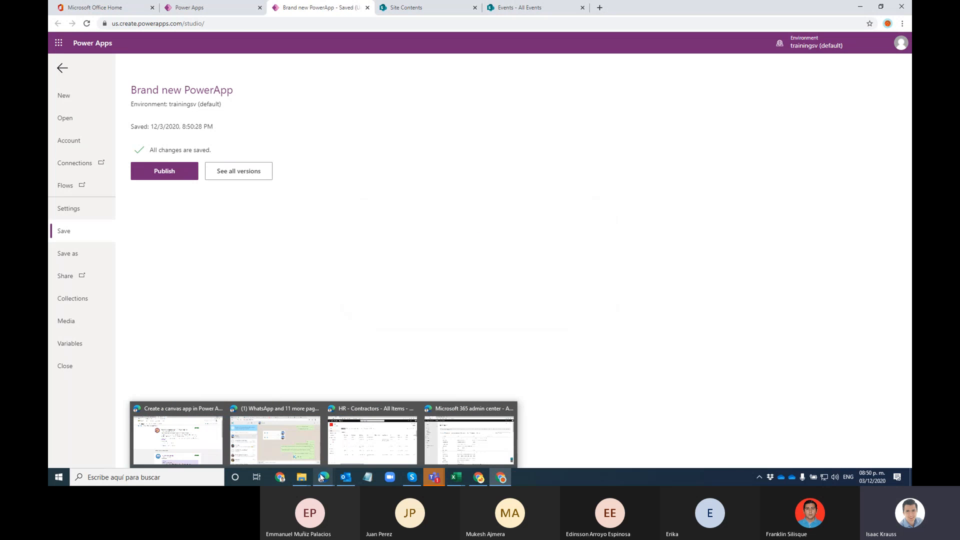
pyautogui.rightClick(322, 477)
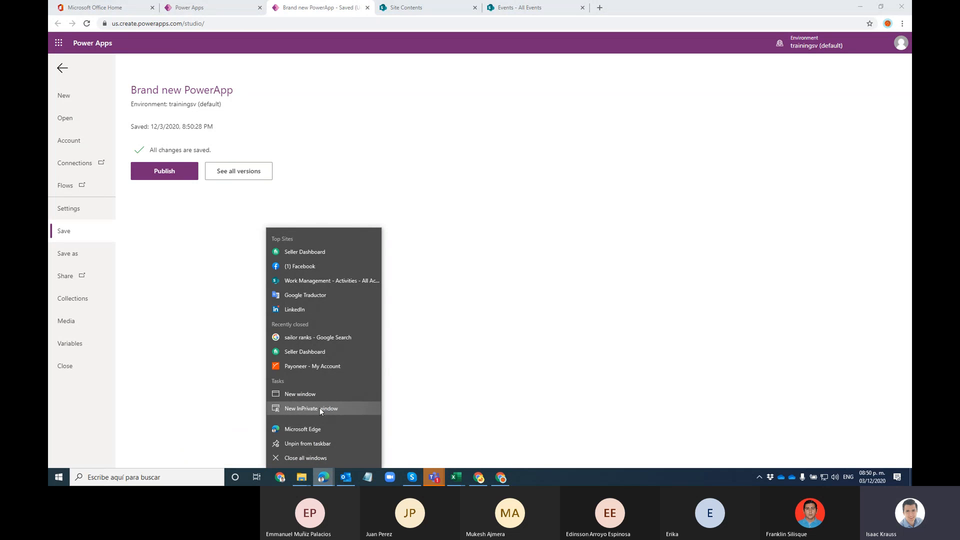
# Step: Open a new InPrivate Edge window at portal.office.com and arrange it over Power Apps
pyautogui.click(319, 408)
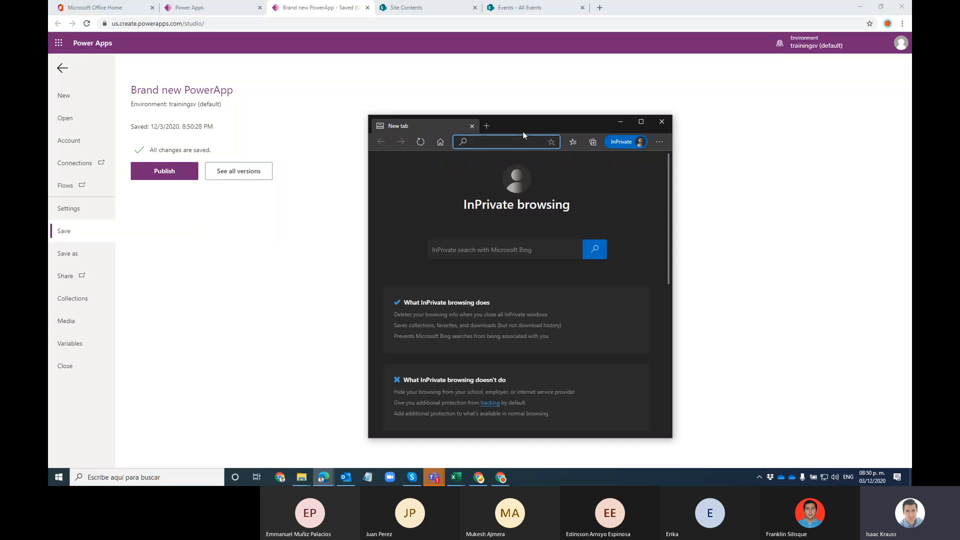
pyautogui.doubleClick(523, 131)
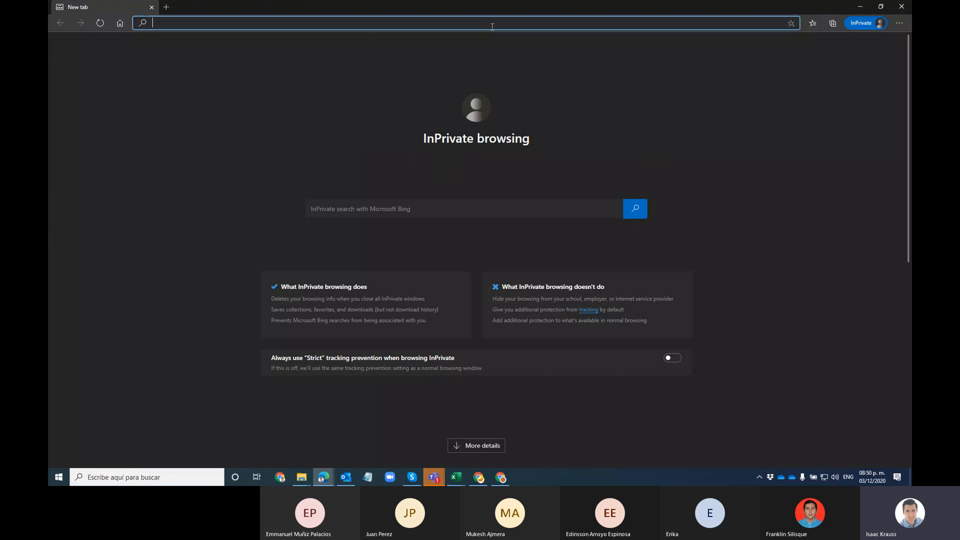
pyautogui.write('portal.office.com')
pyautogui.press('Return')
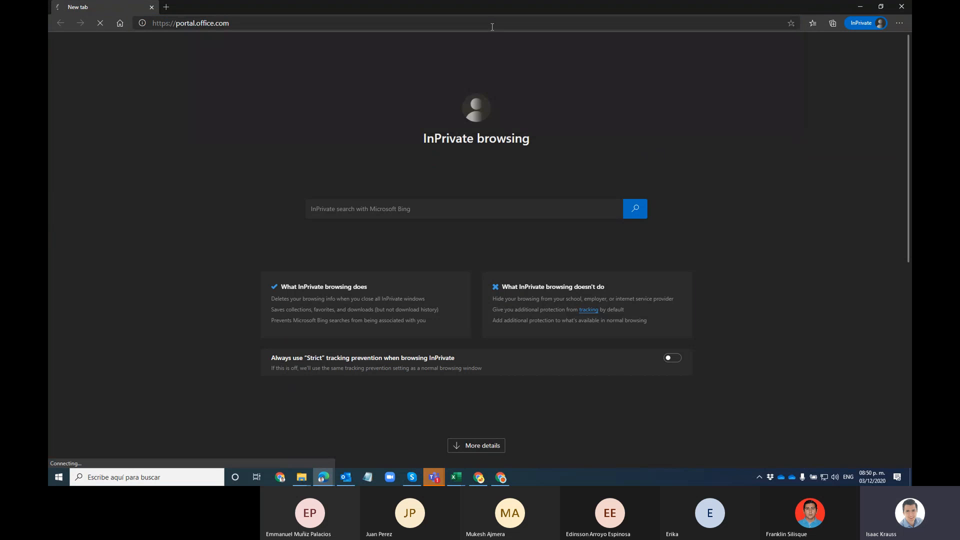
pyautogui.moveTo(496, 7); pyautogui.dragTo(285, 43)
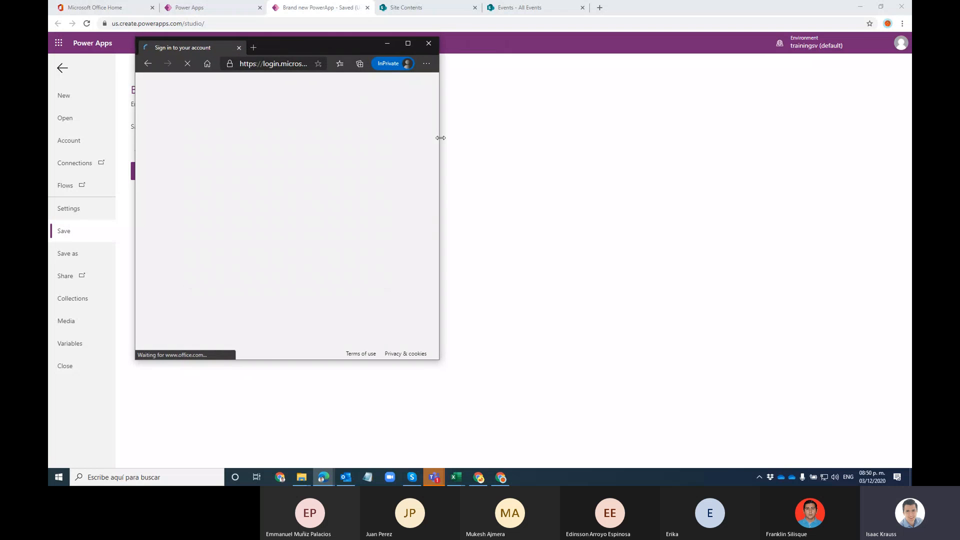
pyautogui.moveTo(438, 136); pyautogui.dragTo(716, 137)
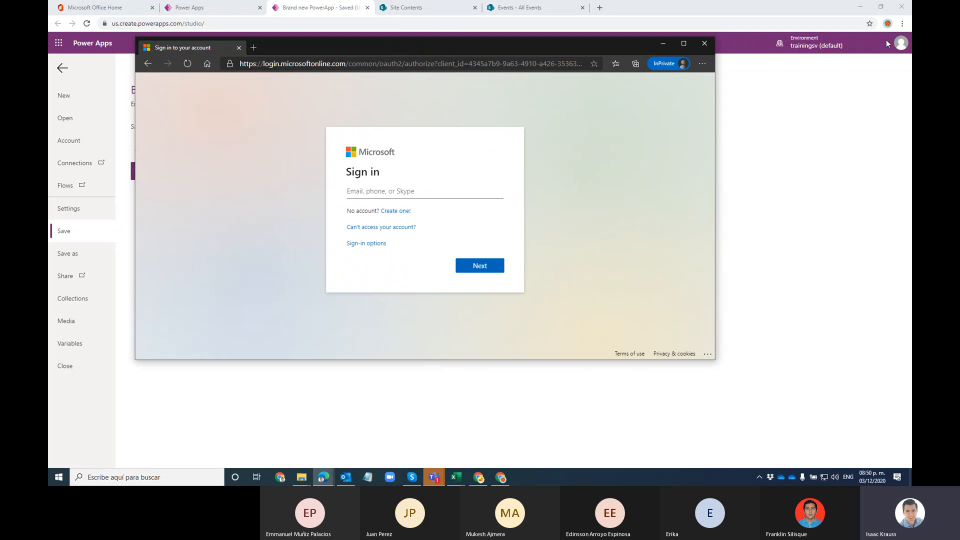
pyautogui.click(899, 43)
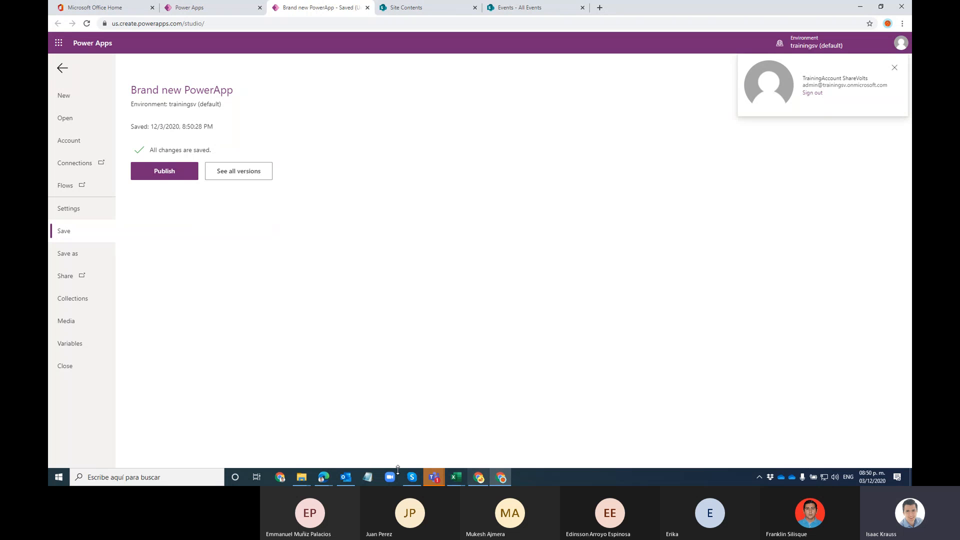
pyautogui.moveTo(323, 477)
pyautogui.click(493, 443)
# Step: Sign in with the admin account's e-mail and password, skip security setup, and stay signed in
pyautogui.click(414, 188)
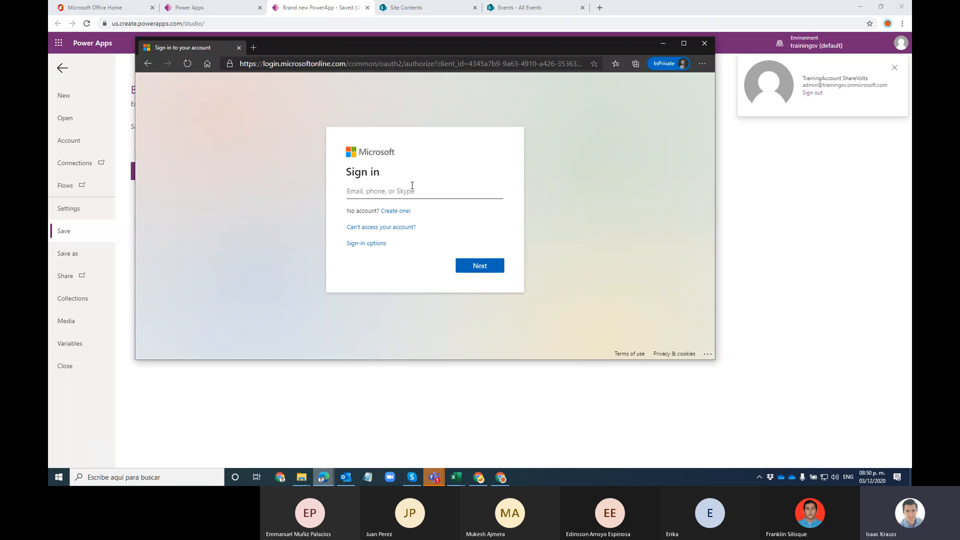
pyautogui.press('Return')
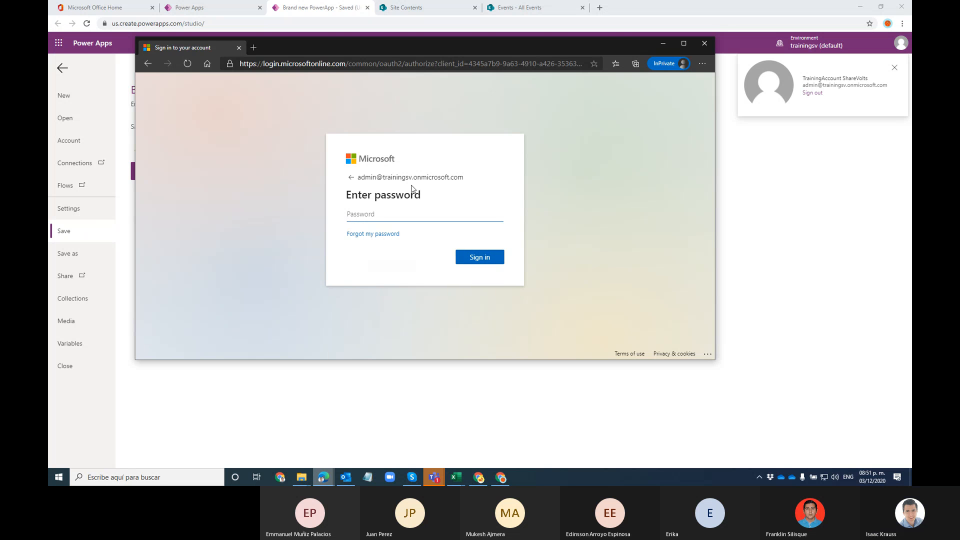
pyautogui.write('••••')
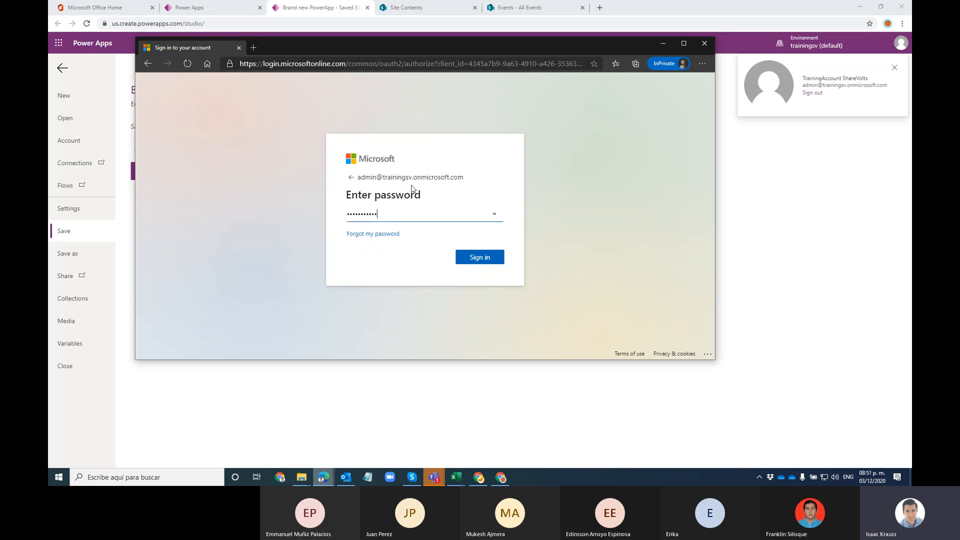
pyautogui.press('Return')
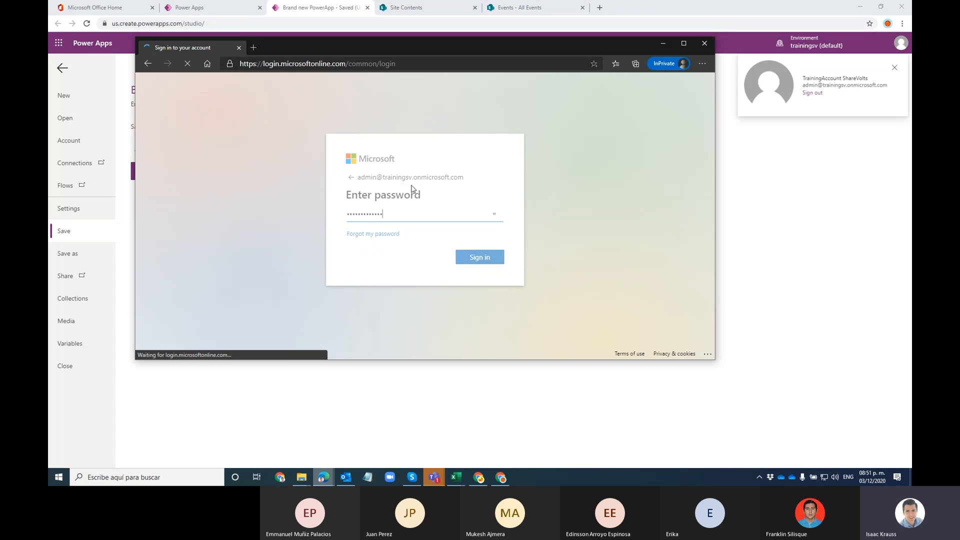
pyautogui.click(406, 225)
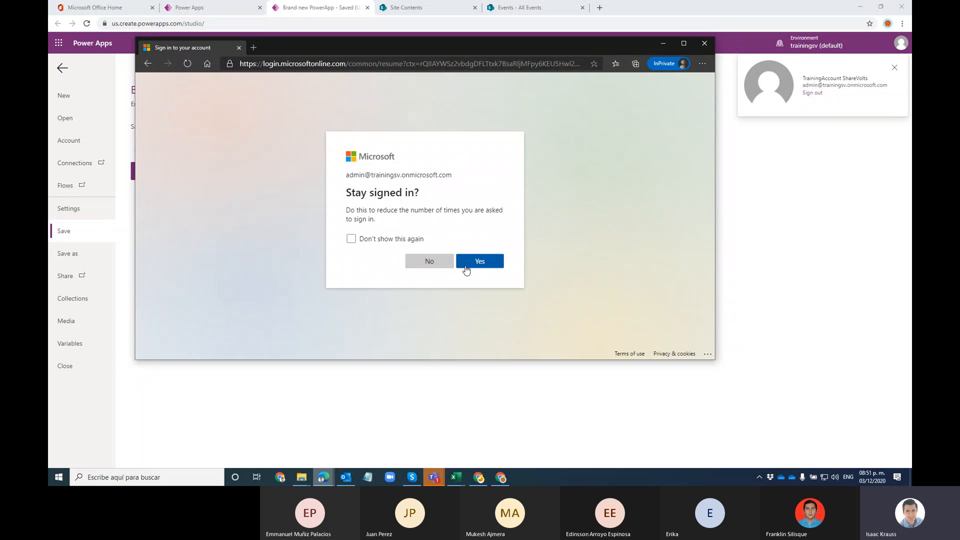
pyautogui.click(466, 268)
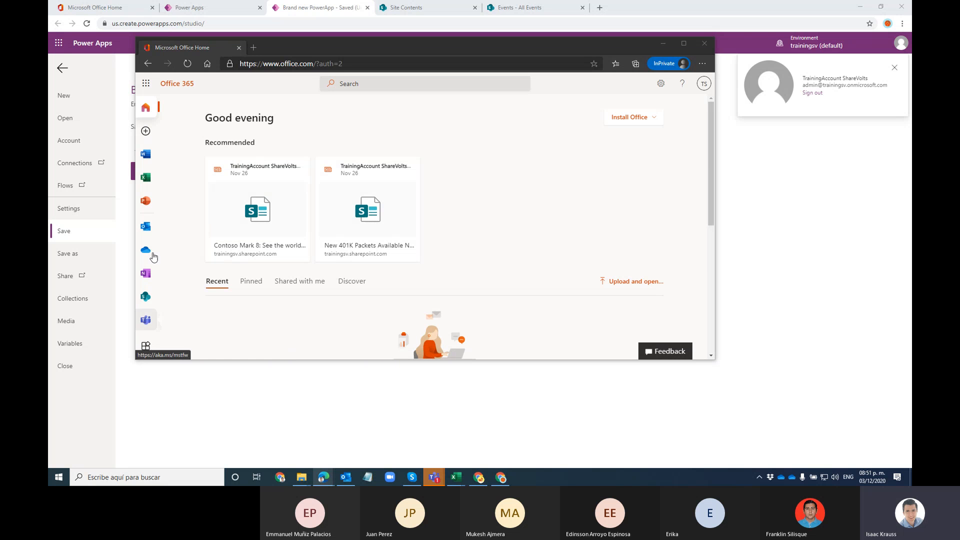
# Step: Launch Power Apps from the Office app list, skipping the security prompt, and maximize the window
pyautogui.scroll(-2, 148, 275)
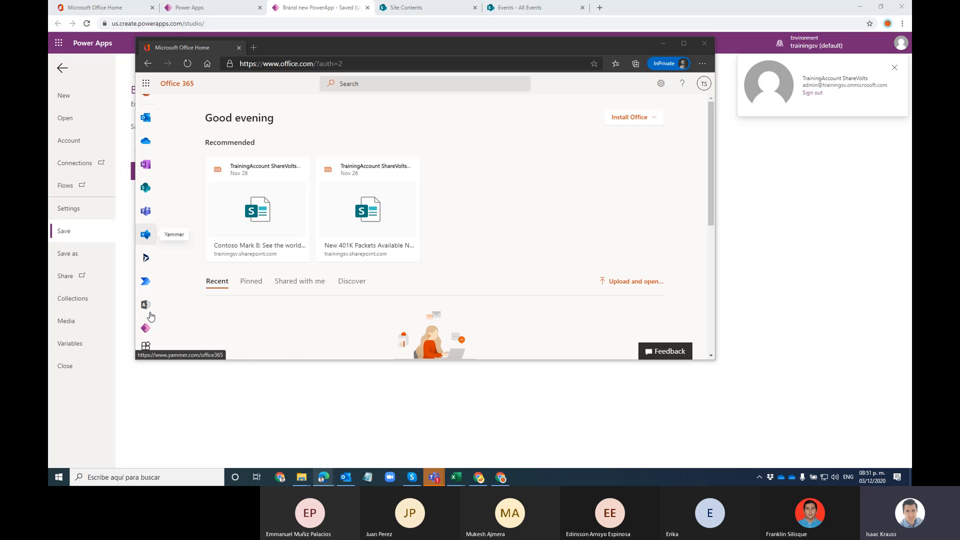
pyautogui.click(146, 327)
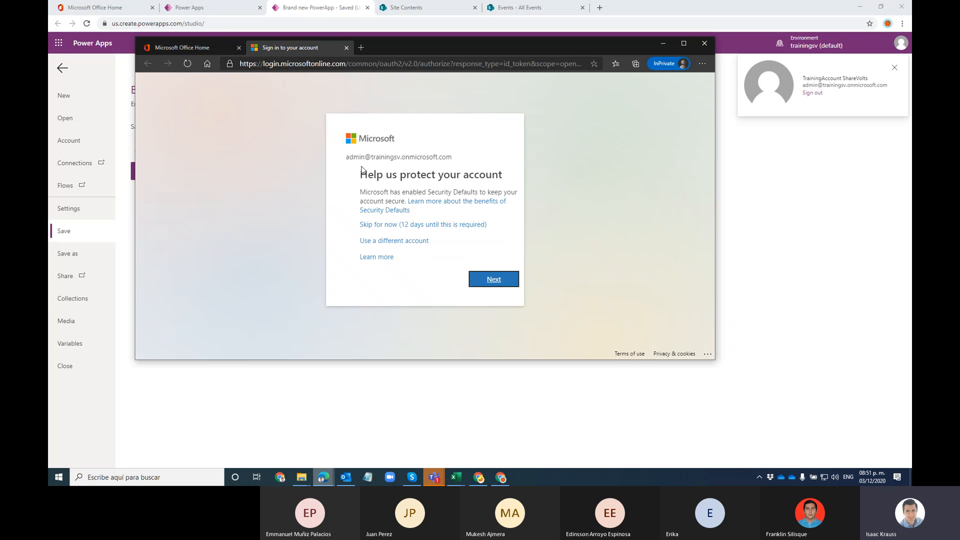
pyautogui.click(419, 225)
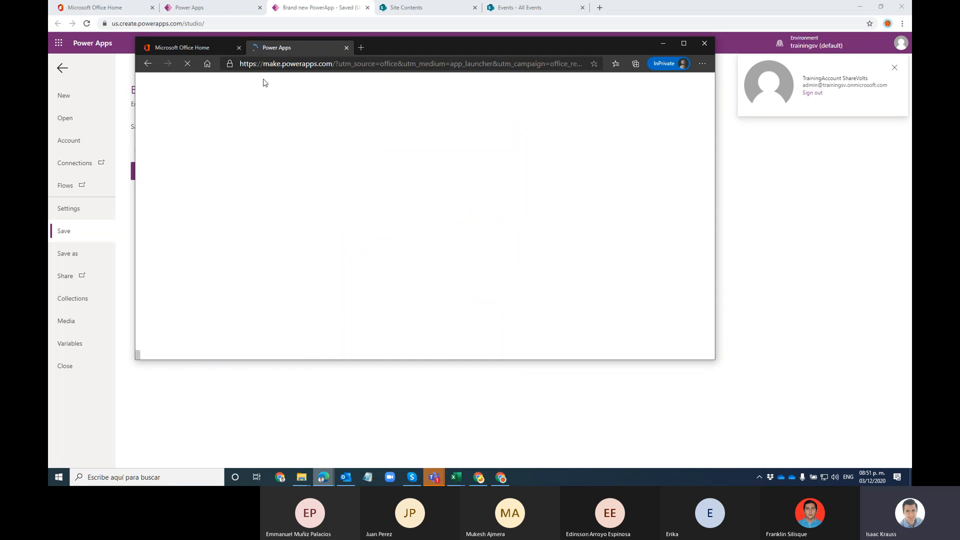
pyautogui.doubleClick(408, 49)
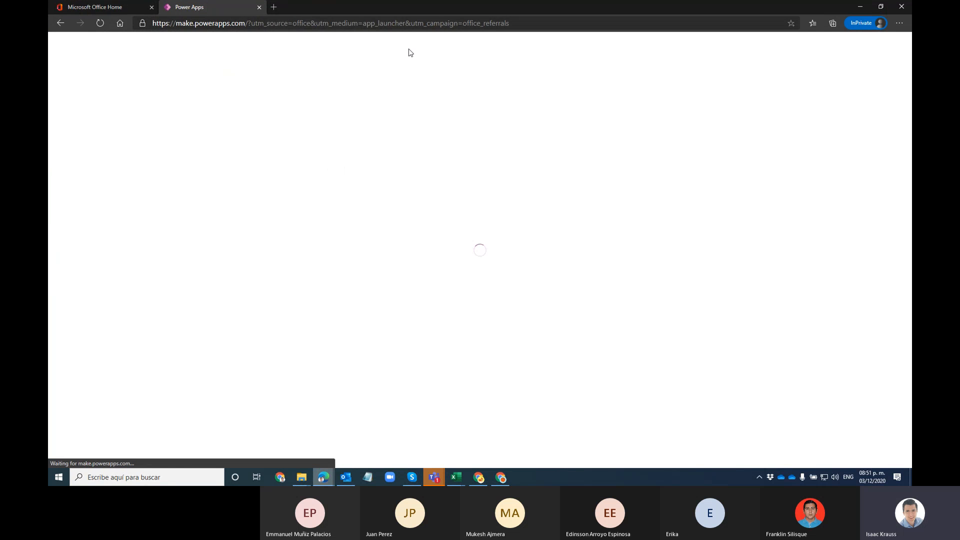
# Step: Edit Brand new PowerApp, overriding the other session's lock and allowing the requested permissions
pyautogui.moveTo(480, 451)
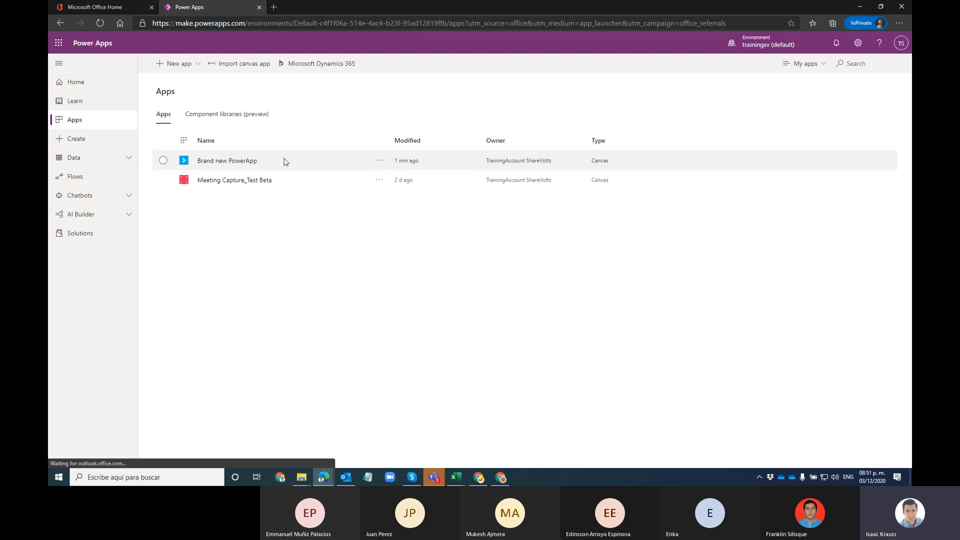
pyautogui.click(378, 160)
pyautogui.click(387, 178)
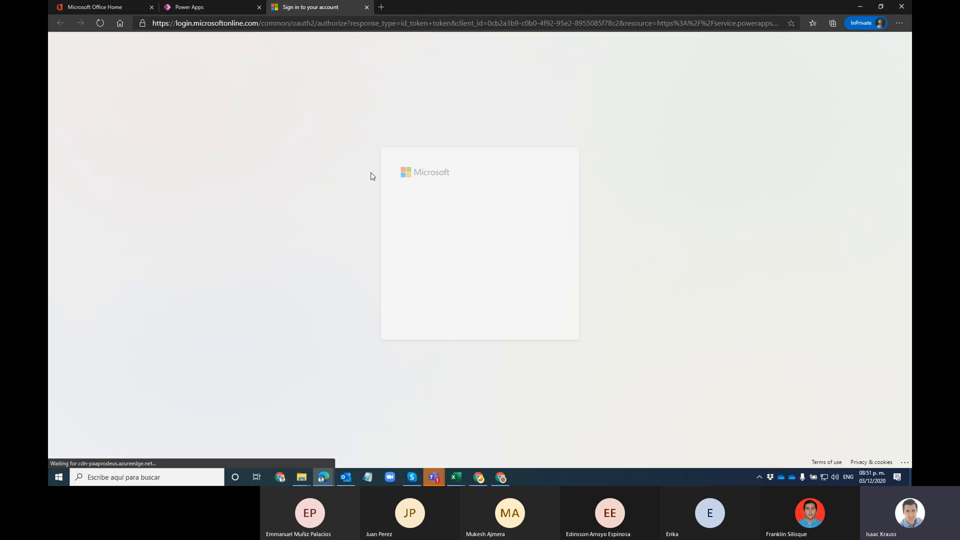
pyautogui.click(473, 258)
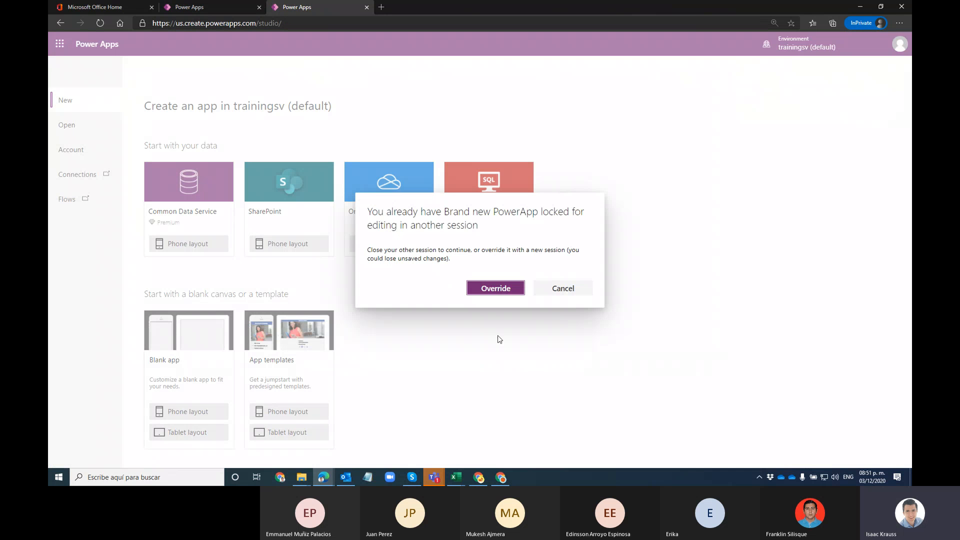
pyautogui.click(501, 286)
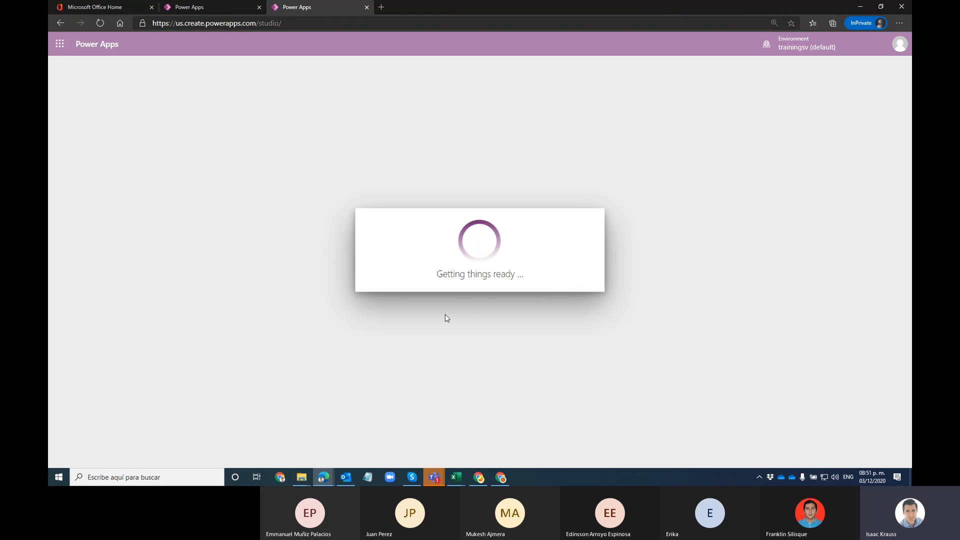
pyautogui.click(514, 352)
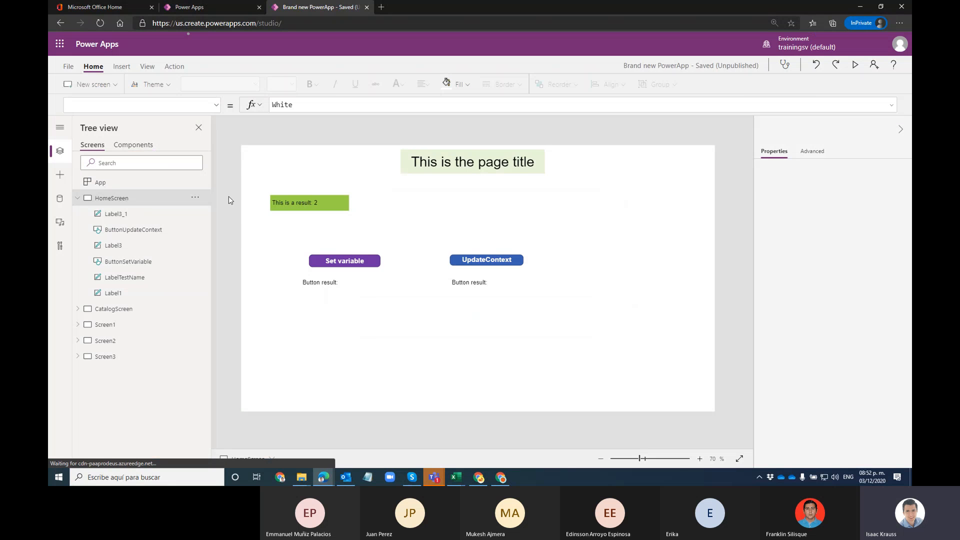
# Step: On Screen2, insert a blank vertical gallery and dismiss its data source prompt
pyautogui.click(108, 341)
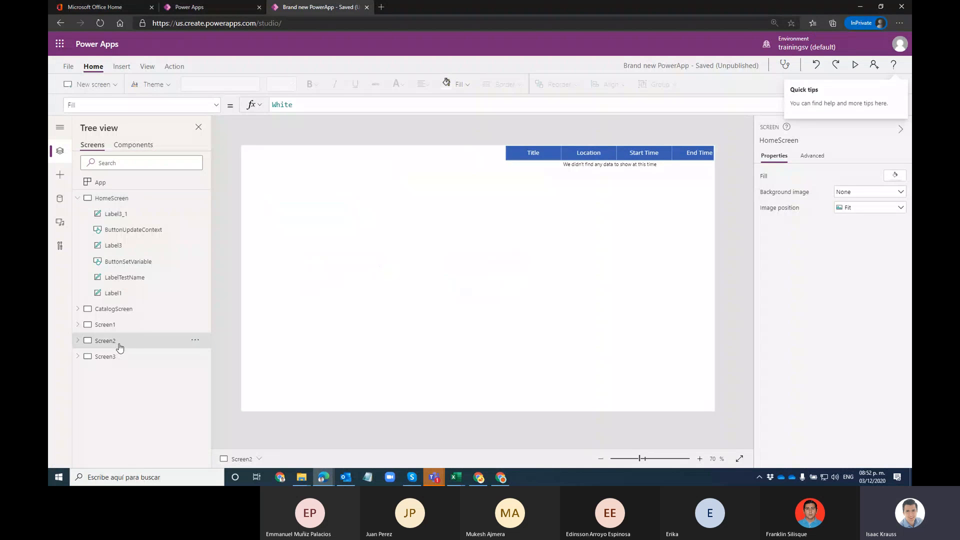
pyautogui.click(124, 70)
pyautogui.click(320, 85)
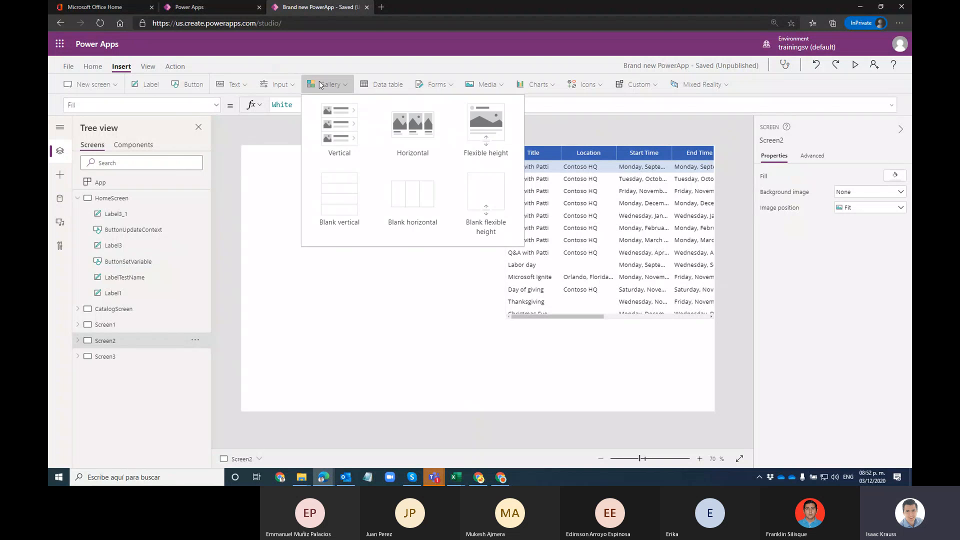
pyautogui.click(339, 180)
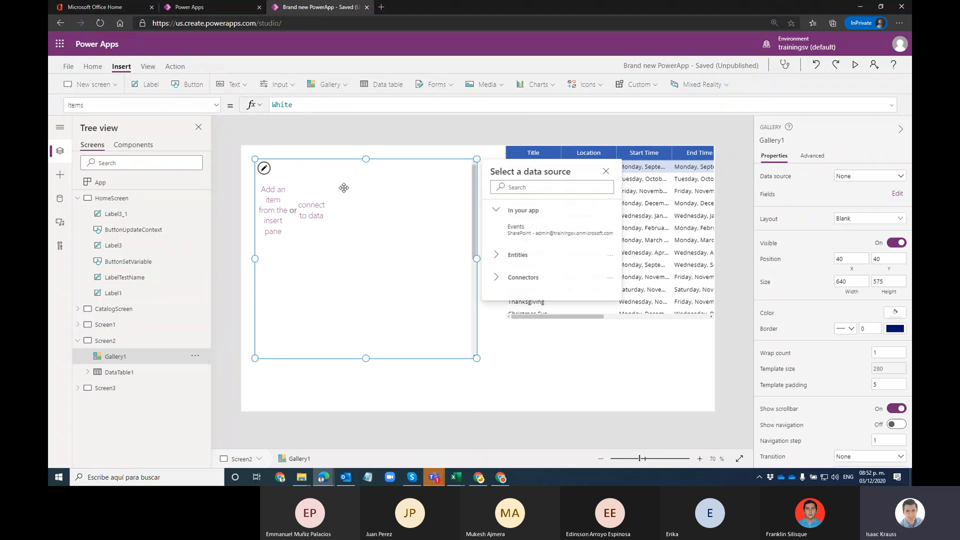
pyautogui.click(352, 247)
pyautogui.click(310, 210)
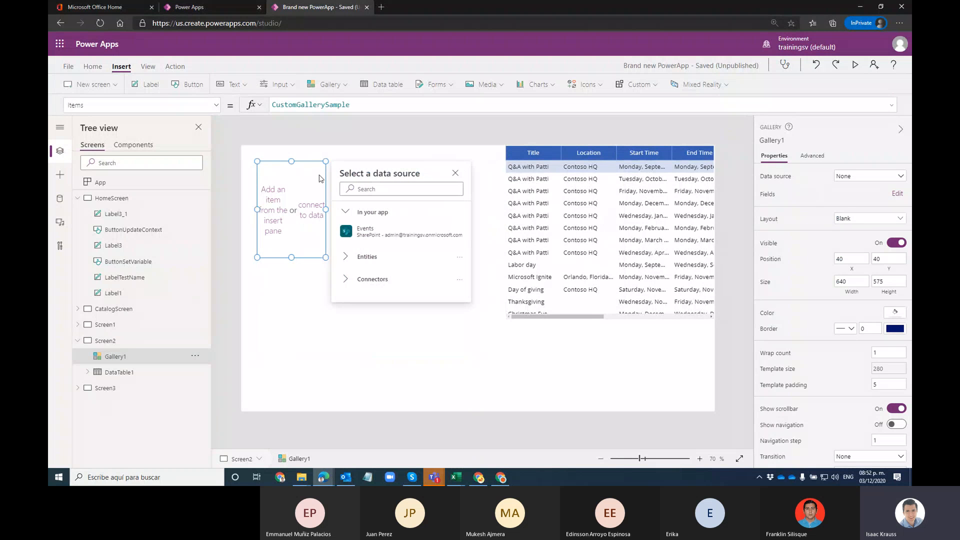
pyautogui.click(326, 209)
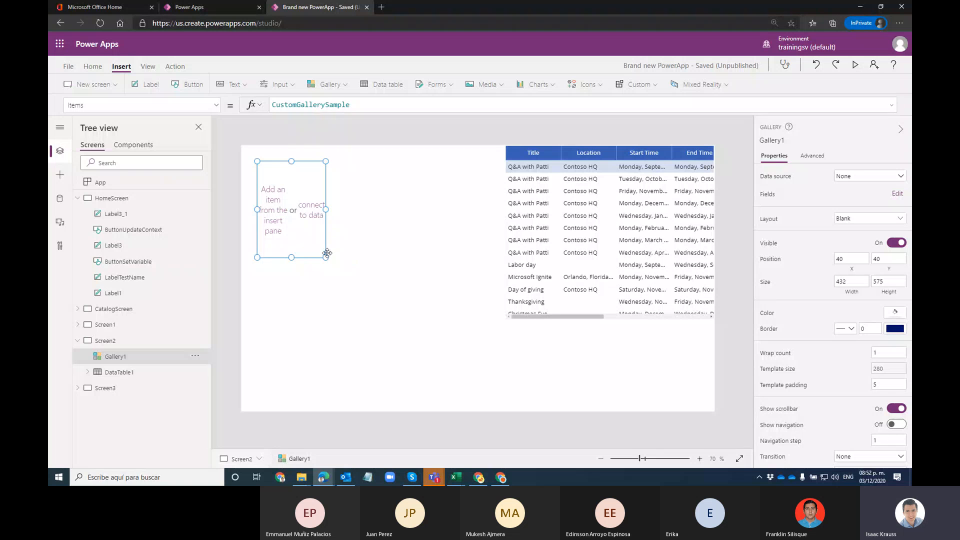
# Step: Shorten the height of the gallery's item template
pyautogui.moveTo(327, 259); pyautogui.dragTo(420, 233)
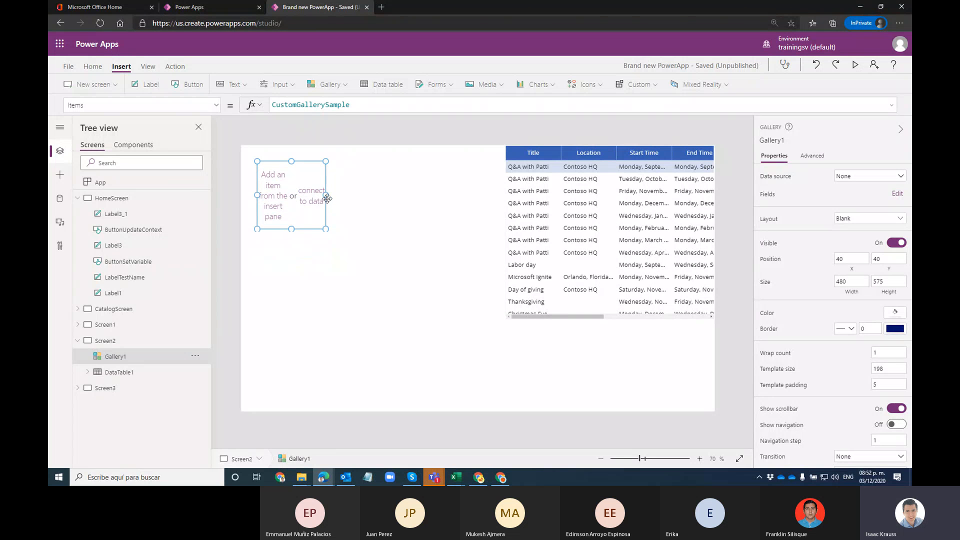
pyautogui.click(334, 277)
pyautogui.click(340, 219)
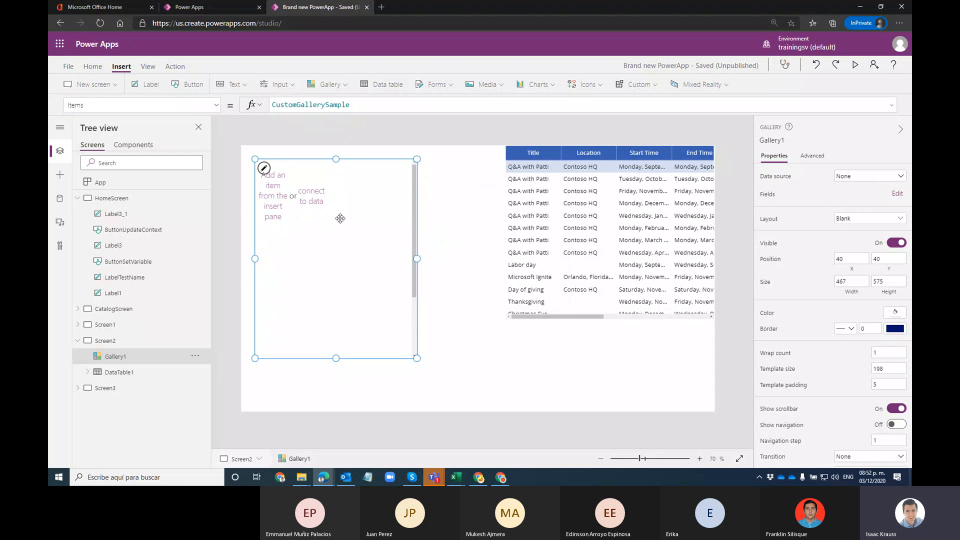
pyautogui.click(303, 170)
pyautogui.click(328, 192)
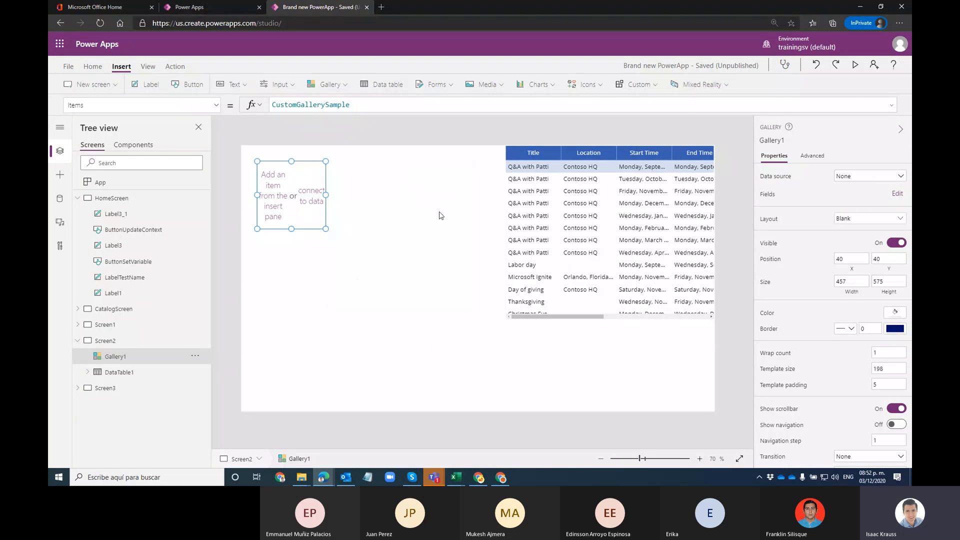
pyautogui.click(350, 274)
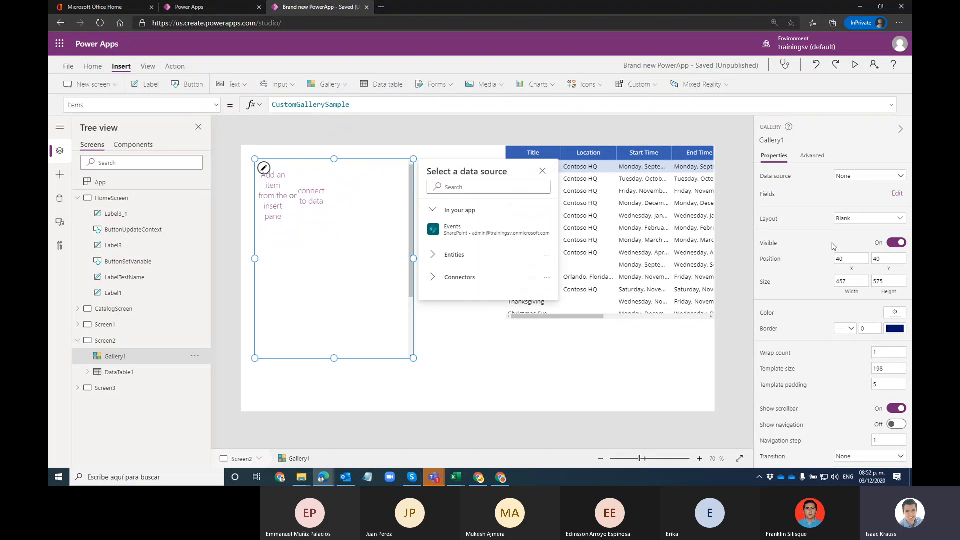
# Step: Review the gallery's layout choices, keeping the Title layout
pyautogui.click(844, 220)
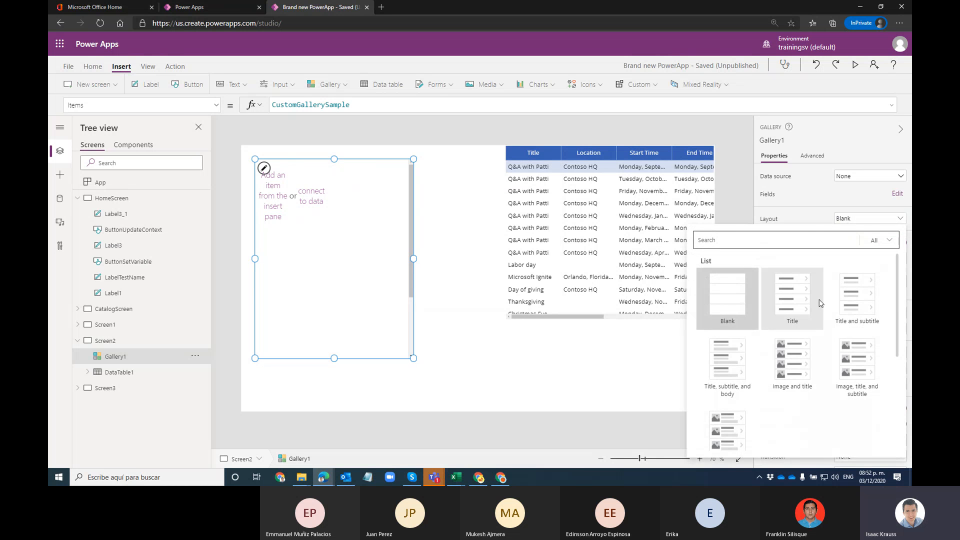
pyautogui.press('Escape')
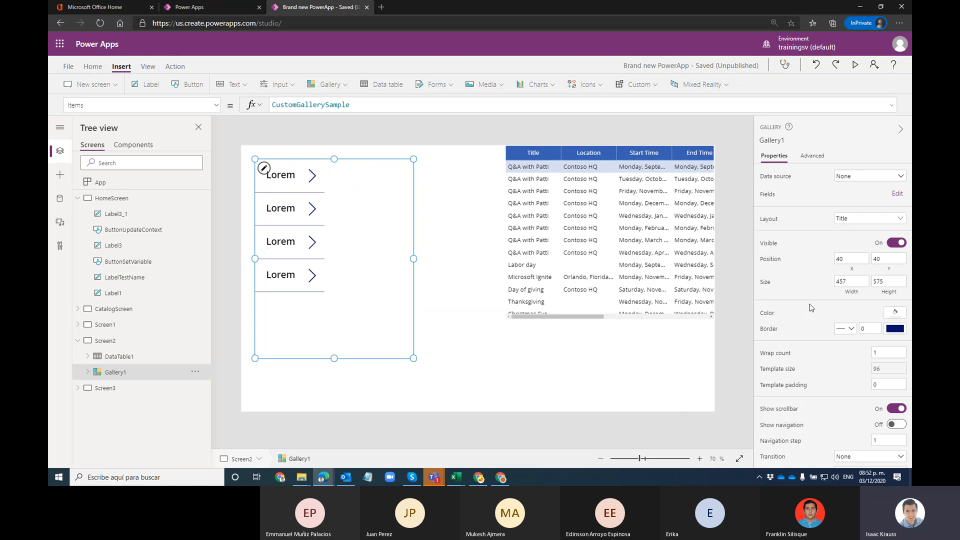
pyautogui.click(844, 219)
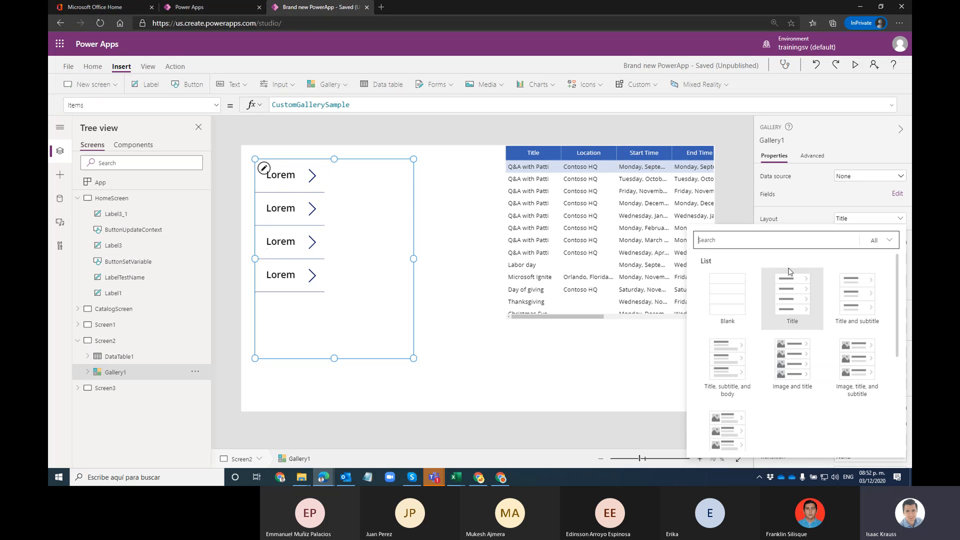
pyautogui.click(789, 200)
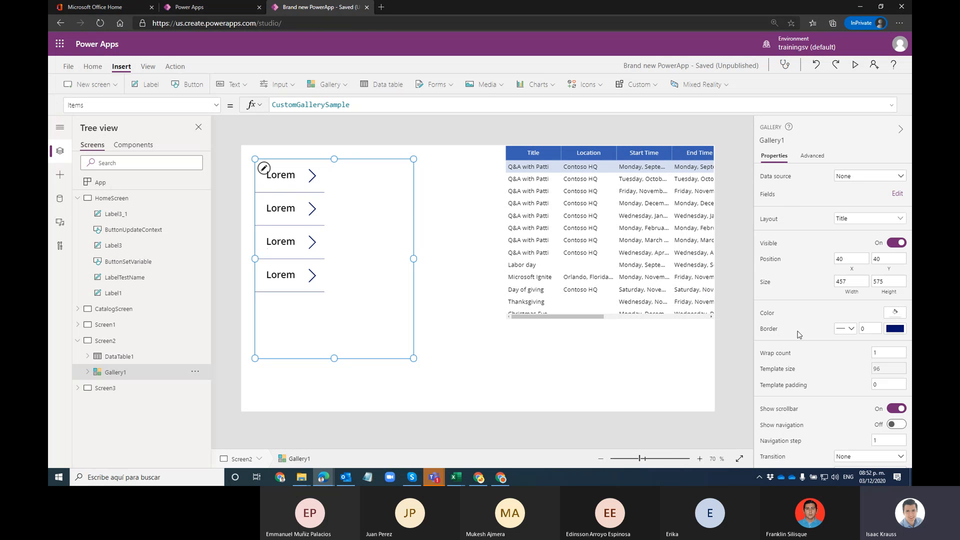
pyautogui.scroll(-1, 799, 334)
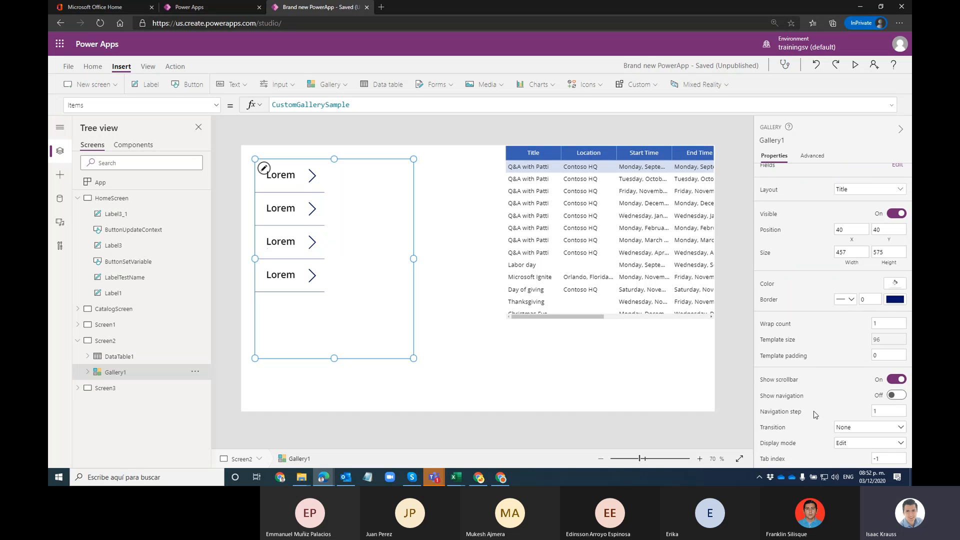
pyautogui.scroll(1, 810, 300)
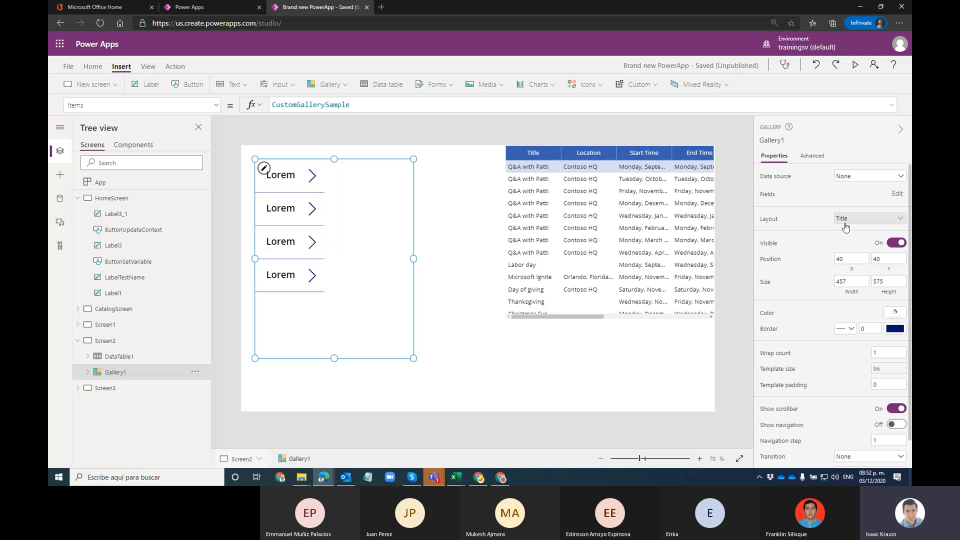
# Step: Delete the Title gallery from Screen2
pyautogui.click(845, 225)
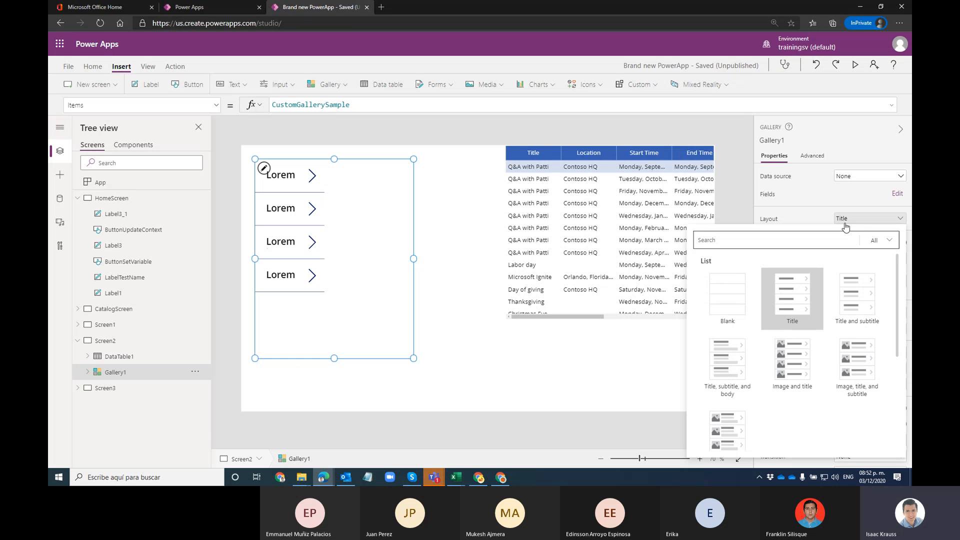
pyautogui.click(448, 219)
pyautogui.click(322, 214)
pyautogui.press('Delete')
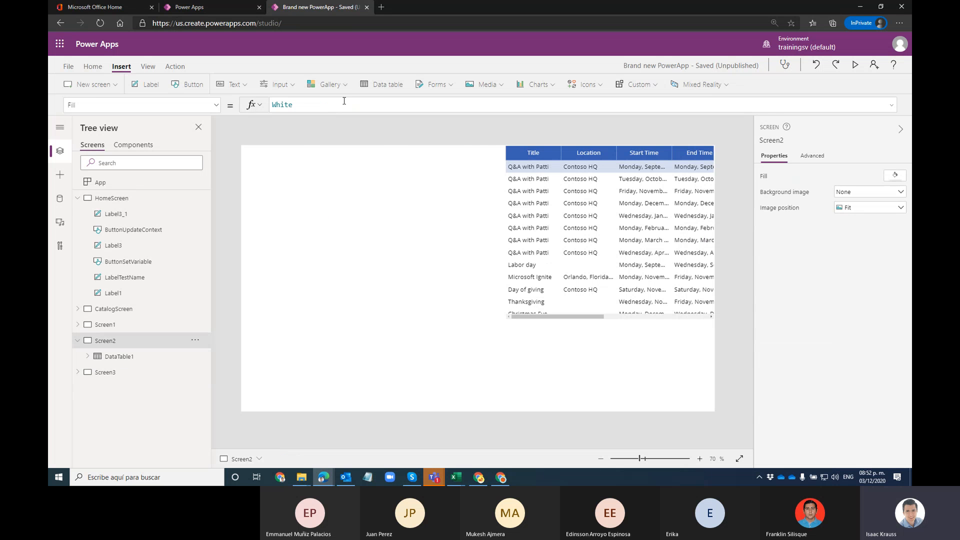
# Step: Insert a blank horizontal gallery, set its Items formula to Events, and narrow it
pyautogui.click(329, 85)
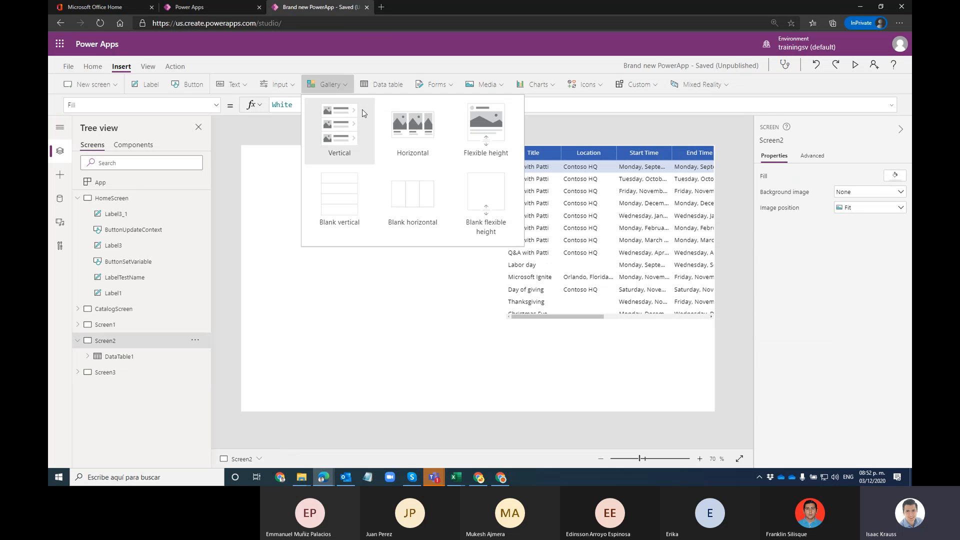
pyautogui.click(400, 197)
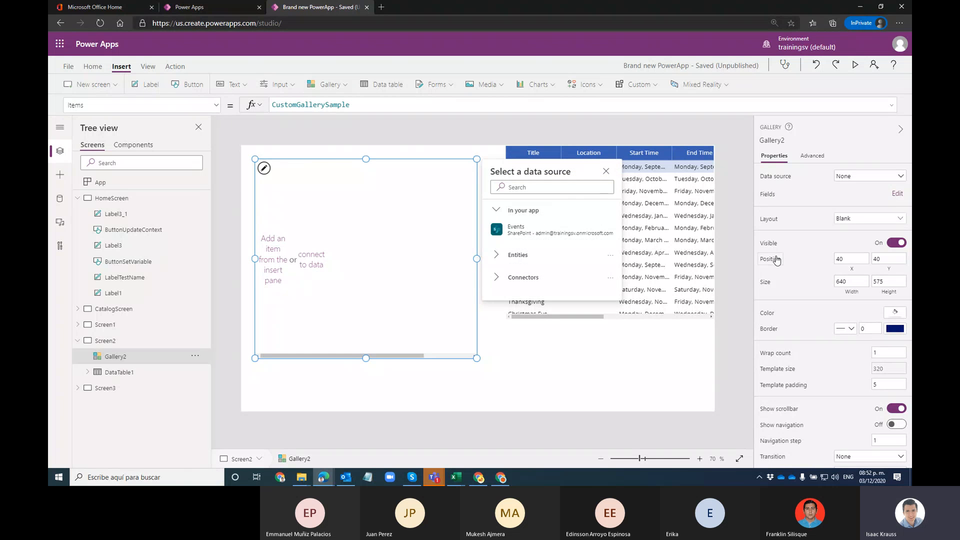
pyautogui.click(842, 220)
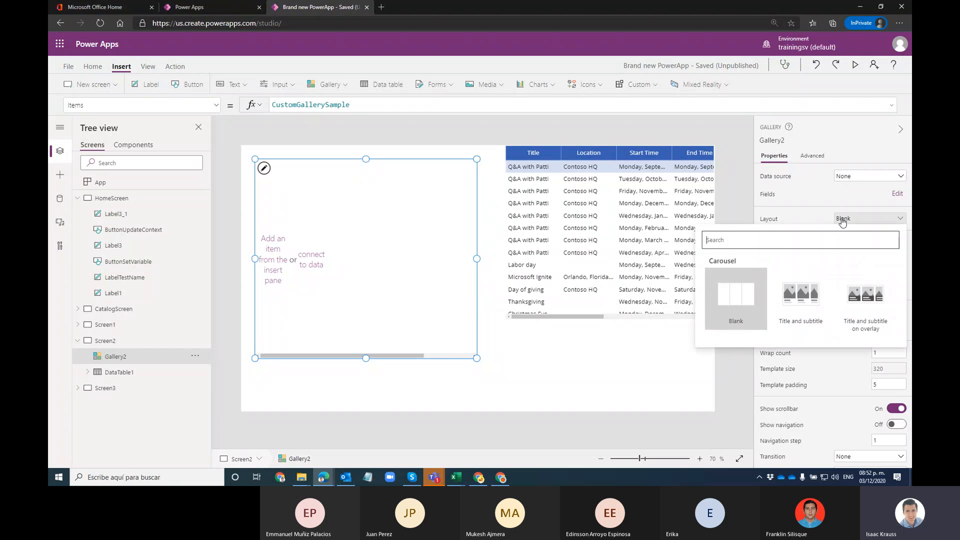
pyautogui.click(839, 218)
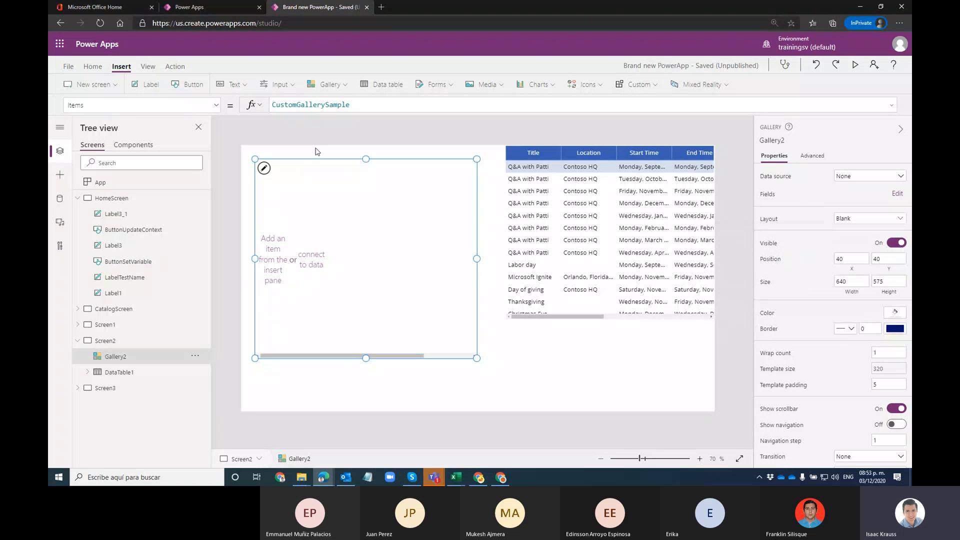
pyautogui.doubleClick(335, 109)
pyautogui.write('Events')
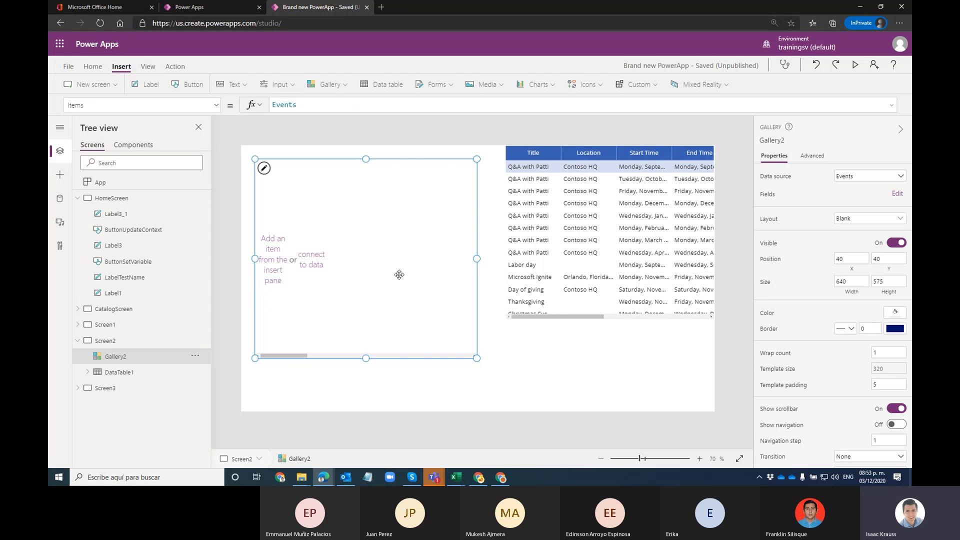
pyautogui.moveTo(416, 356); pyautogui.dragTo(265, 355)
pyautogui.click(305, 179)
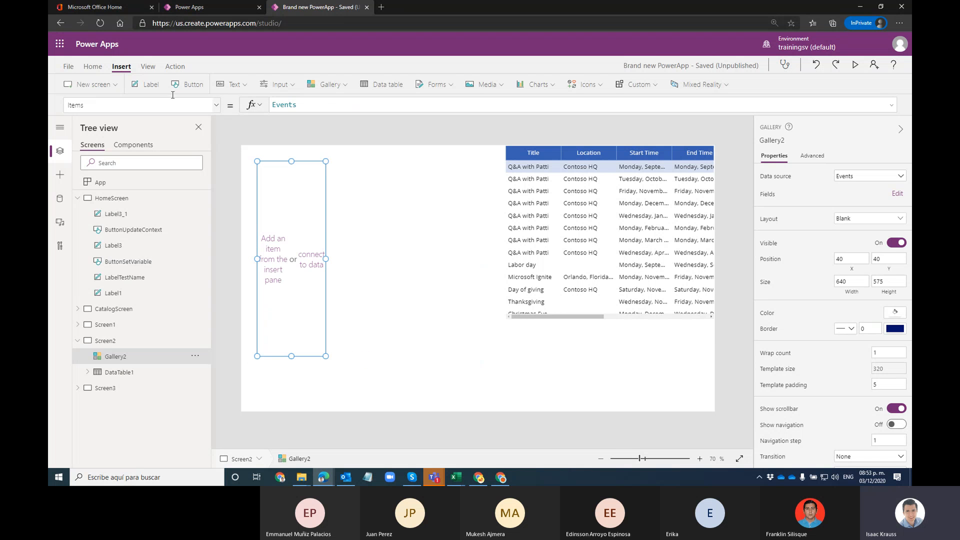
# Step: Add a label to Gallery2's template and adjust the item and gallery size
pyautogui.click(145, 84)
pyautogui.moveTo(297, 184); pyautogui.dragTo(293, 183)
pyautogui.click(322, 263)
pyautogui.moveTo(325, 258)
pyautogui.mouseDown()
pyautogui.moveTo(298, 260)
pyautogui.moveTo(326, 259)
pyautogui.mouseUp()
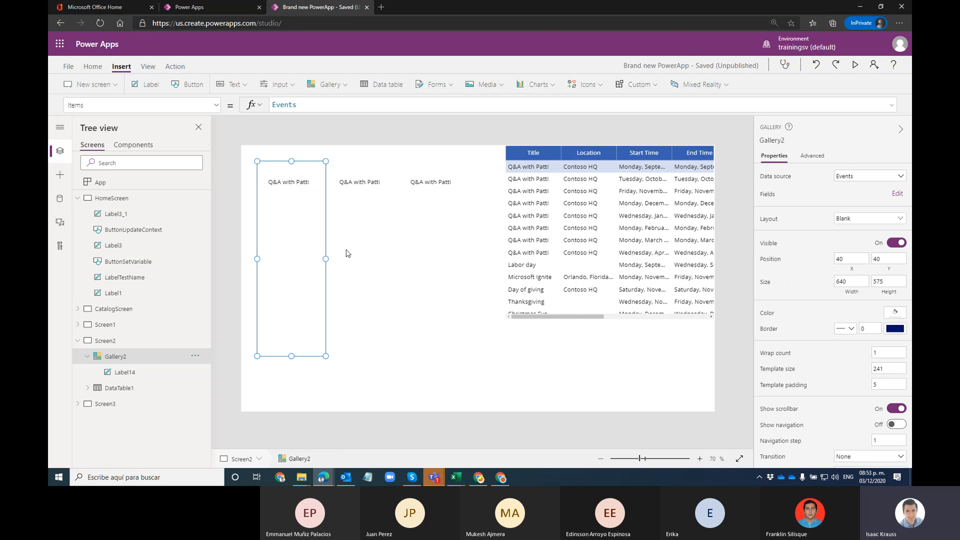
pyautogui.click(384, 247)
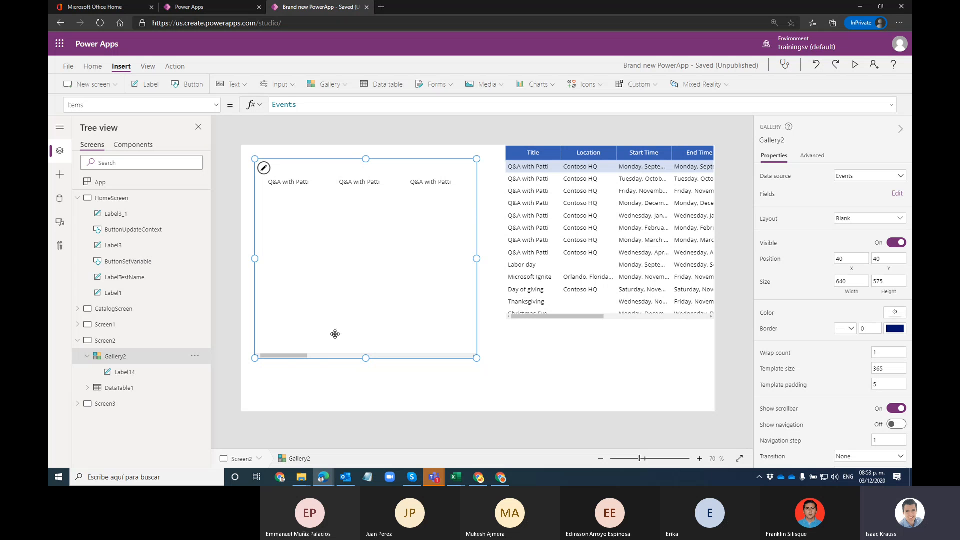
pyautogui.moveTo(303, 358); pyautogui.dragTo(311, 338)
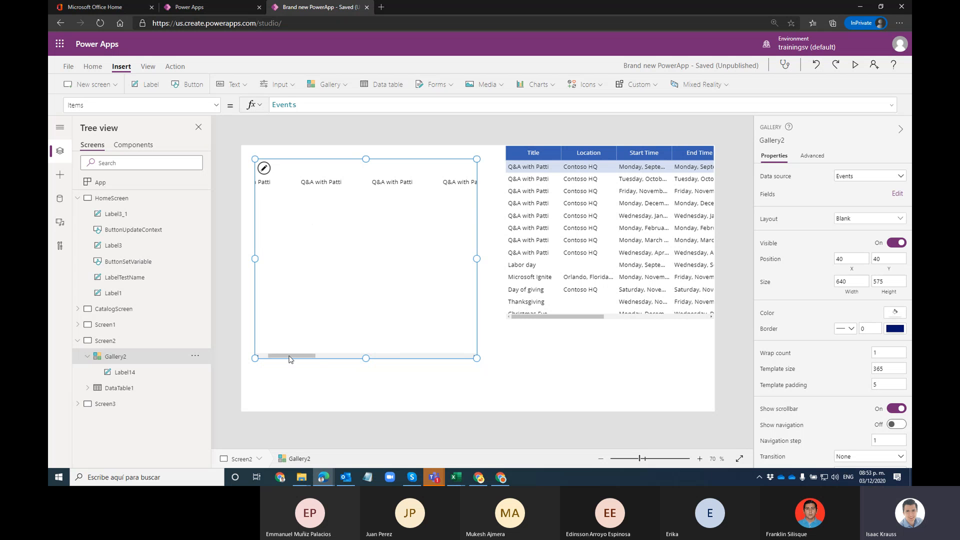
pyautogui.moveTo(303, 356); pyautogui.dragTo(214, 370)
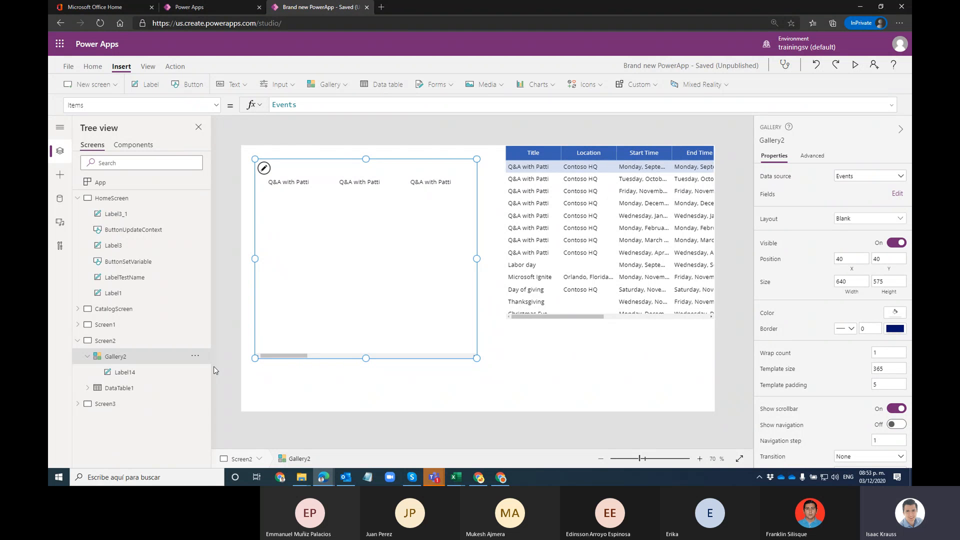
# Step: Resize the item template and move the gallery, then delete Gallery2 from Screen2
pyautogui.click(278, 236)
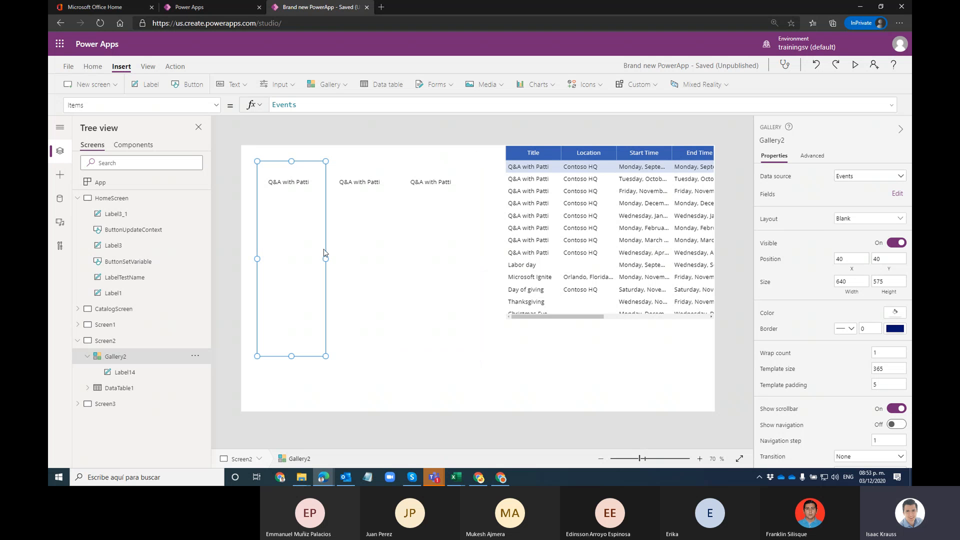
pyautogui.moveTo(326, 259); pyautogui.dragTo(419, 259)
pyautogui.click(400, 257)
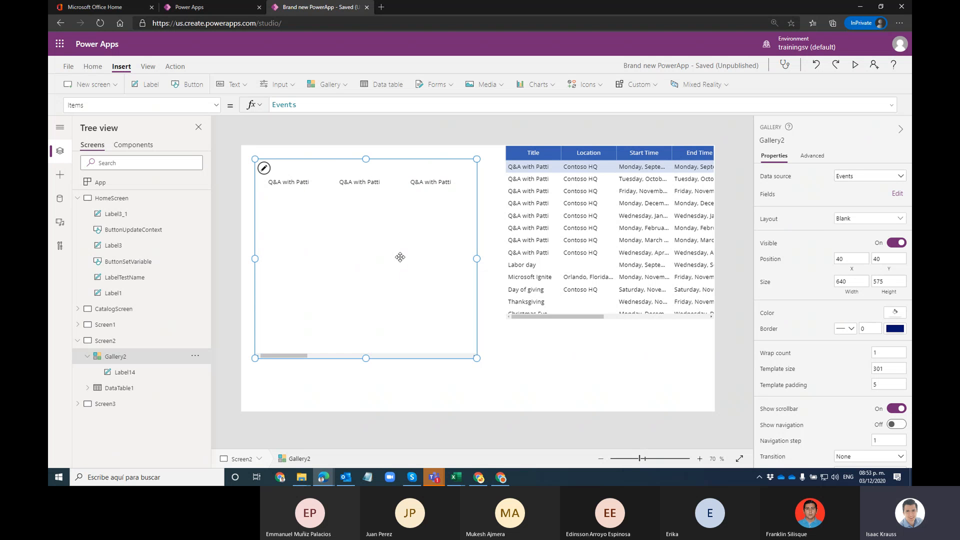
pyautogui.moveTo(276, 244); pyautogui.dragTo(323, 254)
pyautogui.click(335, 258)
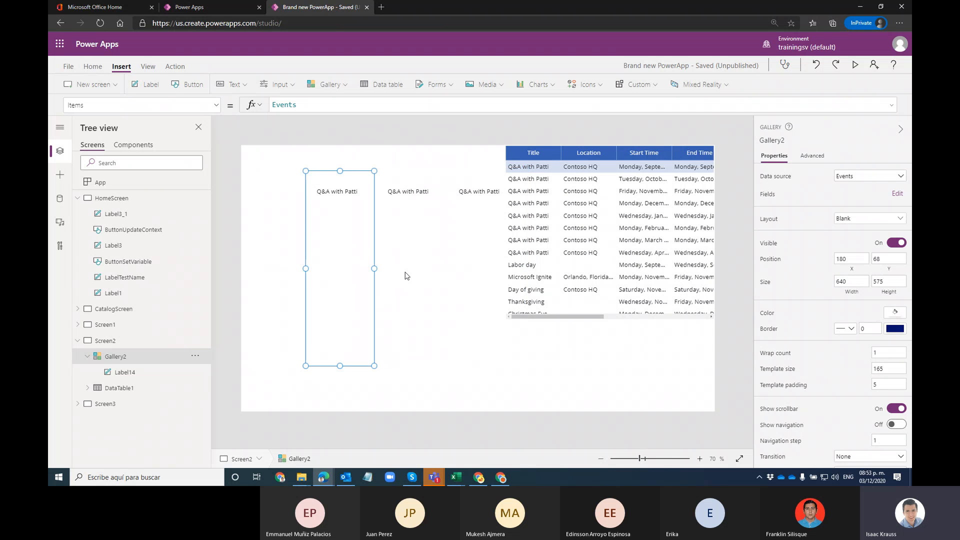
pyautogui.moveTo(374, 268); pyautogui.dragTo(354, 264)
pyautogui.click(433, 266)
pyautogui.press('Delete')
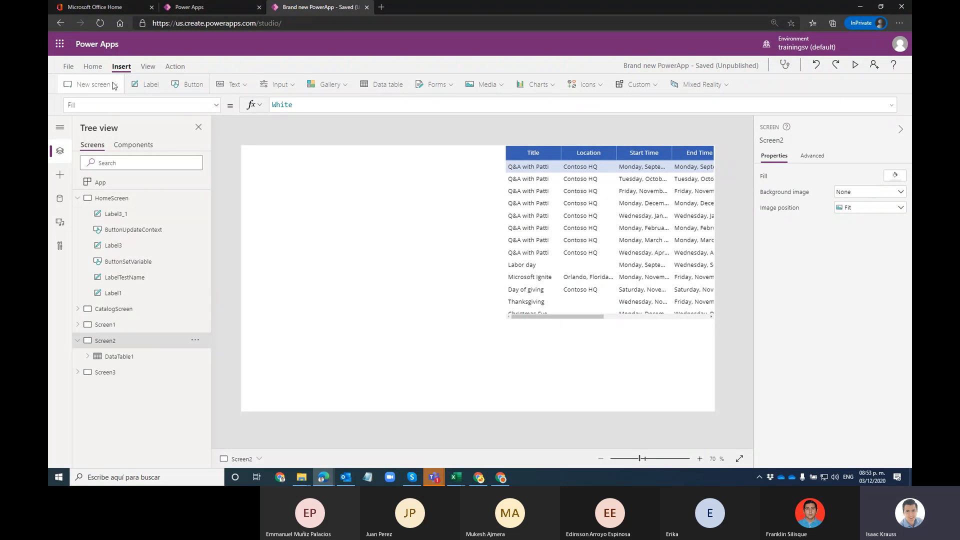
# Step: Add a blank Screen4 with a blank vertical gallery bound to the Events list
pyautogui.click(90, 84)
pyautogui.click(90, 84)
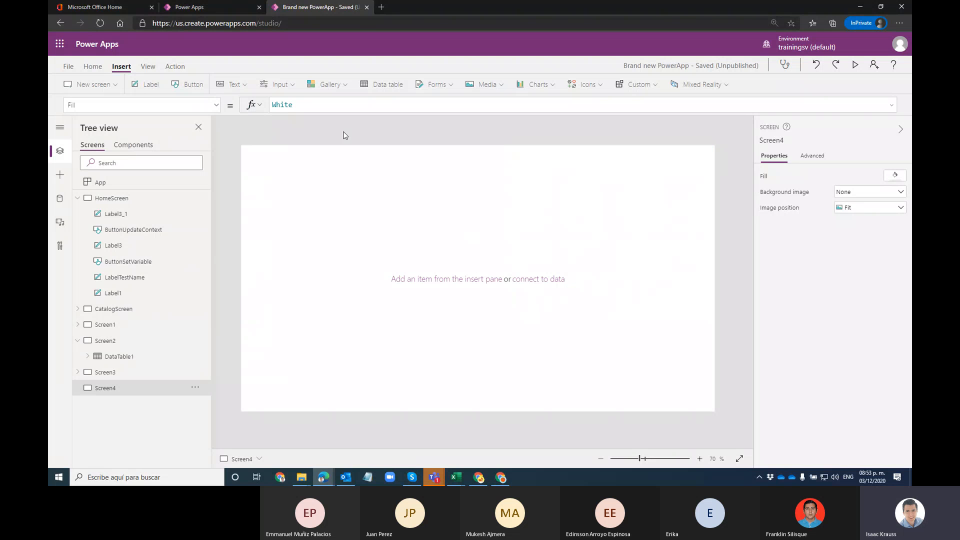
pyautogui.click(327, 84)
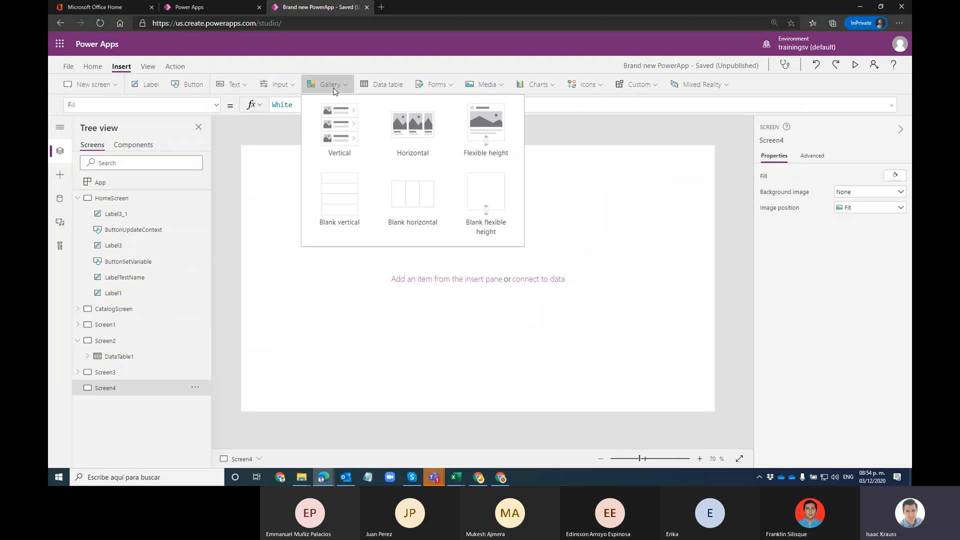
pyautogui.click(345, 213)
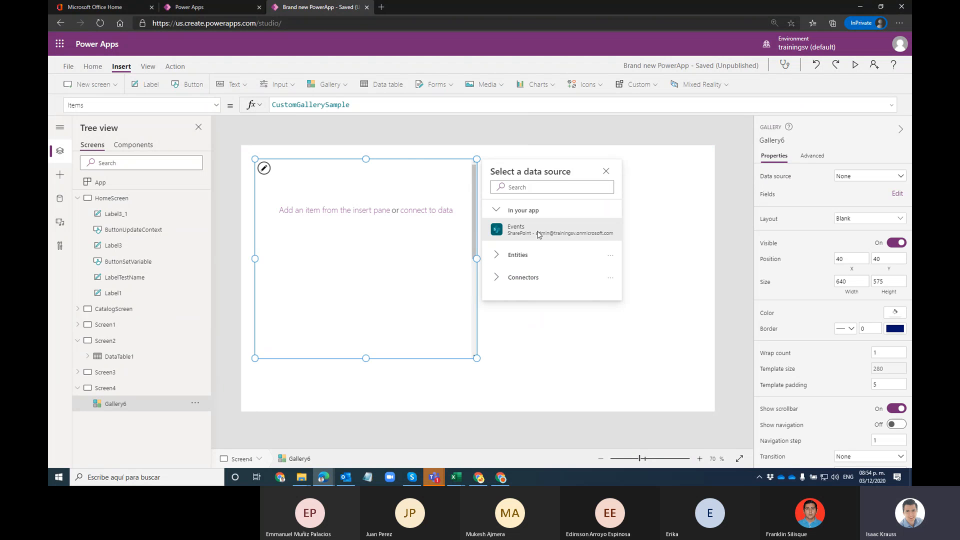
pyautogui.click(538, 233)
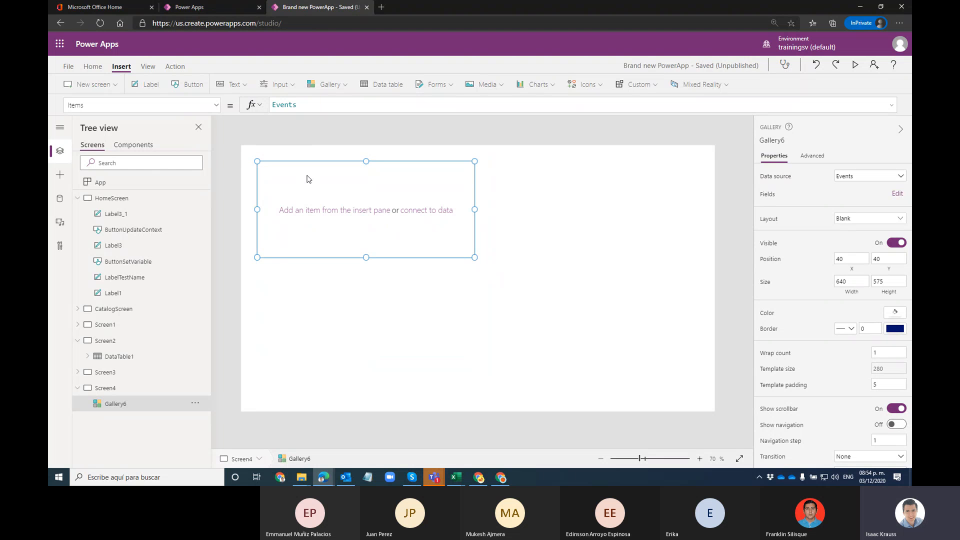
# Step: Add and position Title, Start Time, End Time and Event Type labels in the gallery template
pyautogui.click(148, 84)
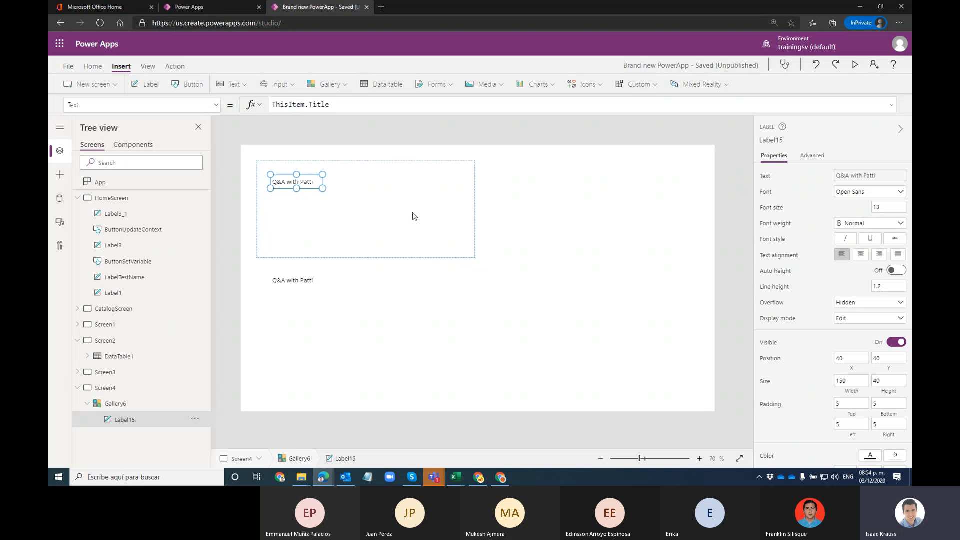
pyautogui.moveTo(310, 186); pyautogui.dragTo(404, 194)
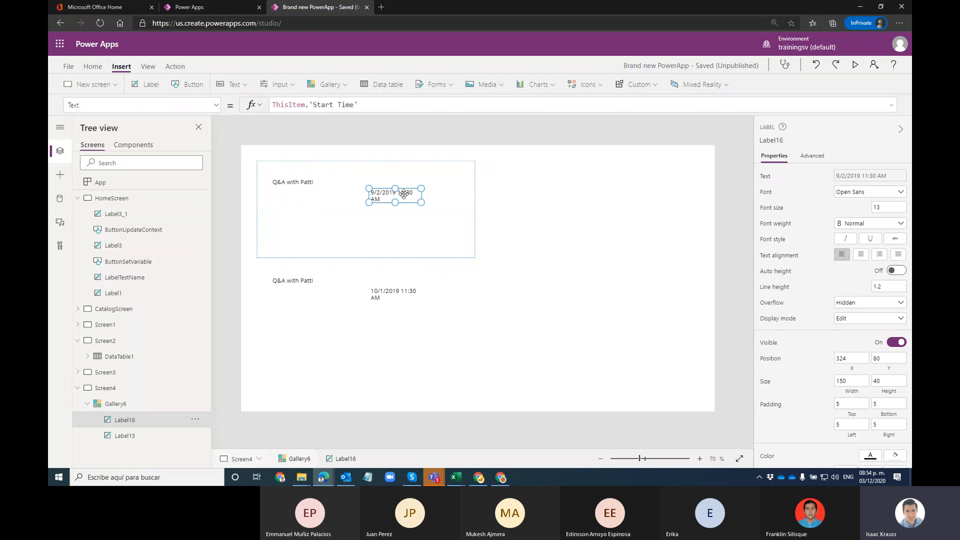
pyautogui.click(147, 84)
pyautogui.moveTo(313, 187); pyautogui.dragTo(344, 217)
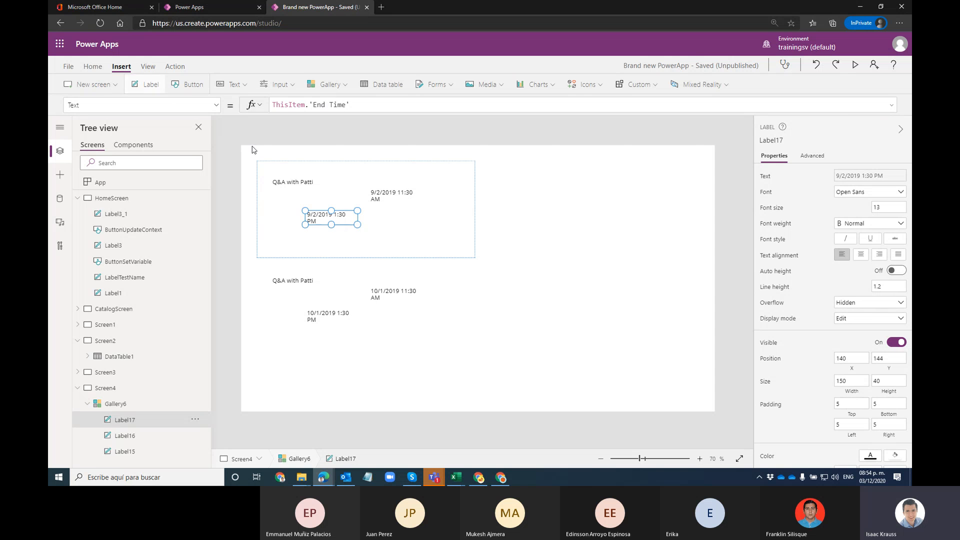
pyautogui.moveTo(297, 182); pyautogui.dragTo(419, 228)
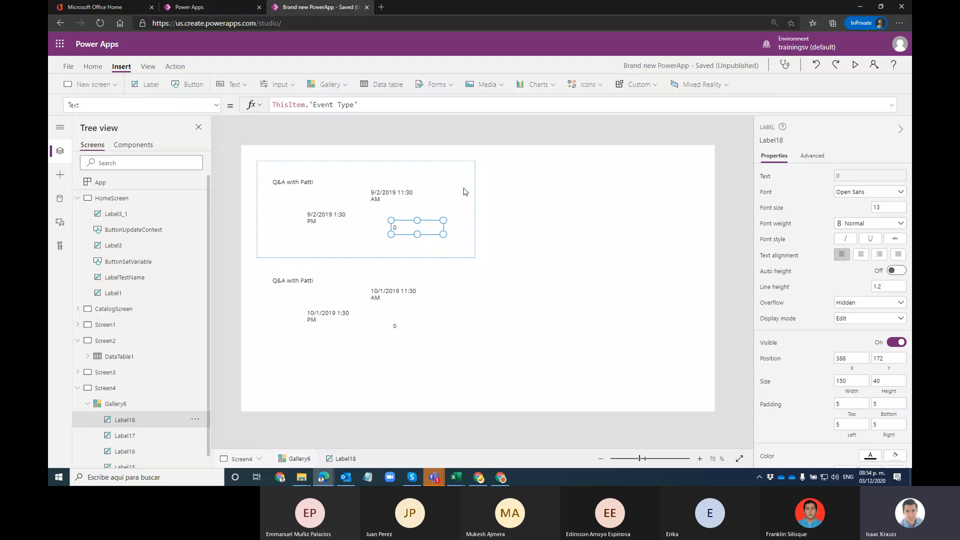
pyautogui.click(465, 192)
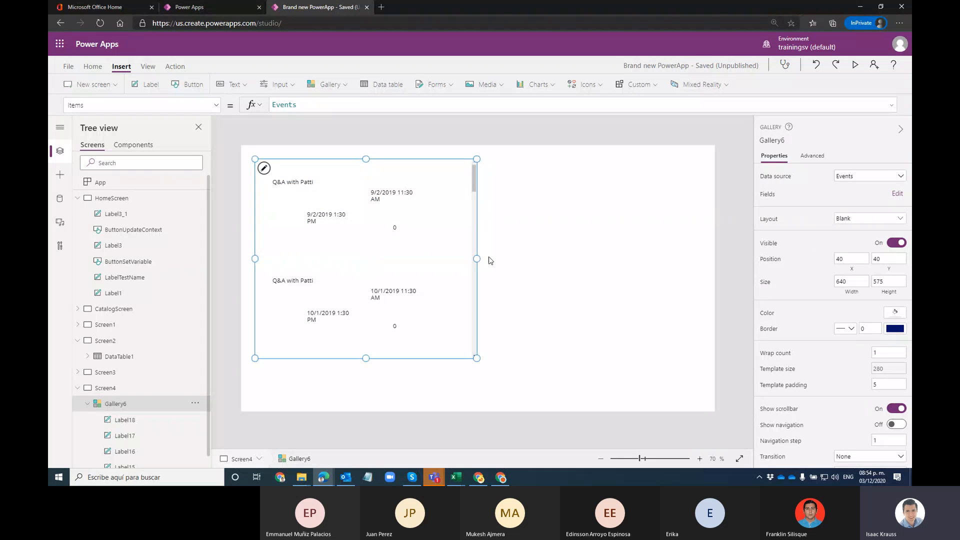
# Step: Resize Gallery6 on Screen4 through several trial drags until its width settles at 764
pyautogui.moveTo(477, 258); pyautogui.dragTo(572, 260)
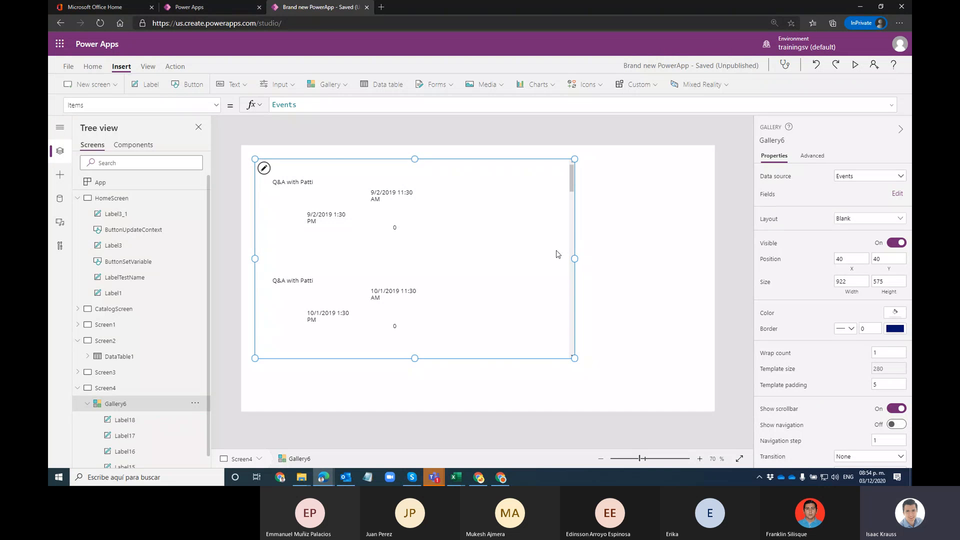
pyautogui.moveTo(571, 209); pyautogui.dragTo(331, 212)
pyautogui.moveTo(449, 206); pyautogui.dragTo(543, 259)
pyautogui.click(475, 207)
pyautogui.moveTo(543, 209); pyautogui.dragTo(475, 230)
pyautogui.click(486, 273)
pyautogui.click(469, 295)
pyautogui.moveTo(478, 212); pyautogui.dragTo(519, 210)
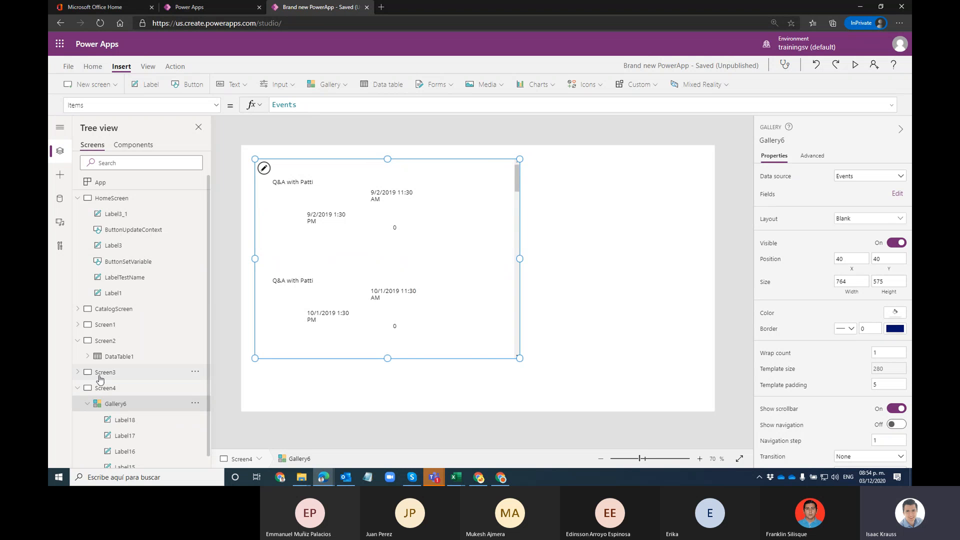
pyautogui.click(115, 345)
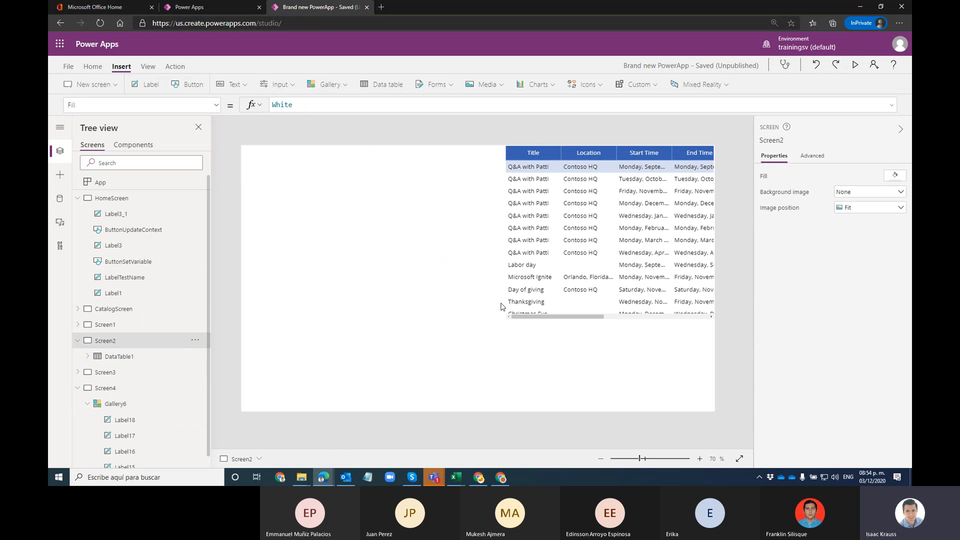
# Step: Select the Events data table on Screen2 and drag it down and to the left
pyautogui.click(559, 303)
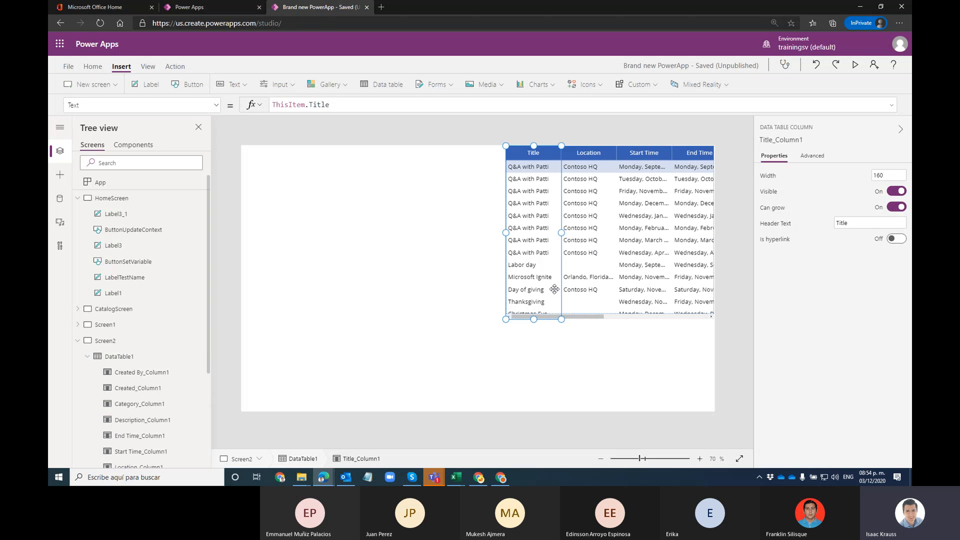
pyautogui.click(568, 300)
pyautogui.click(535, 315)
pyautogui.click(627, 150)
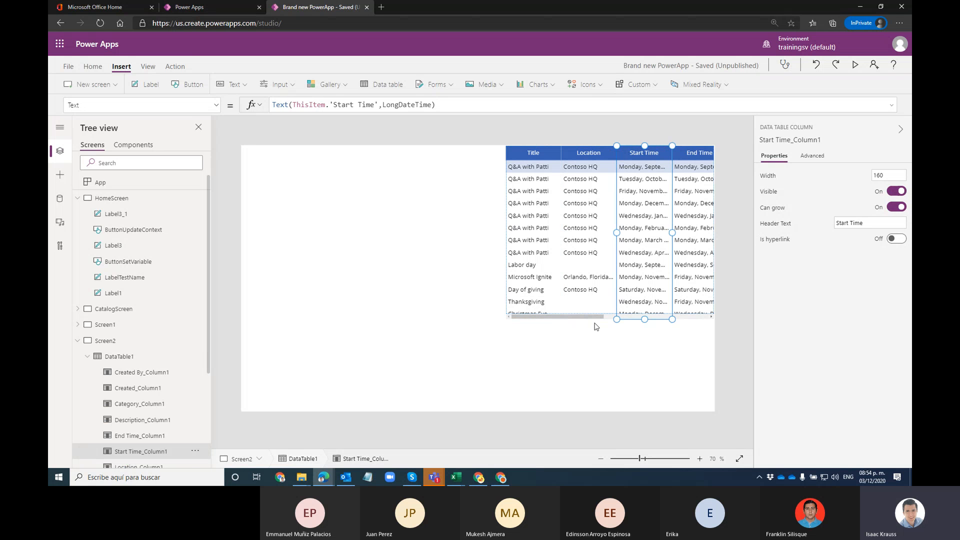
pyautogui.click(555, 316)
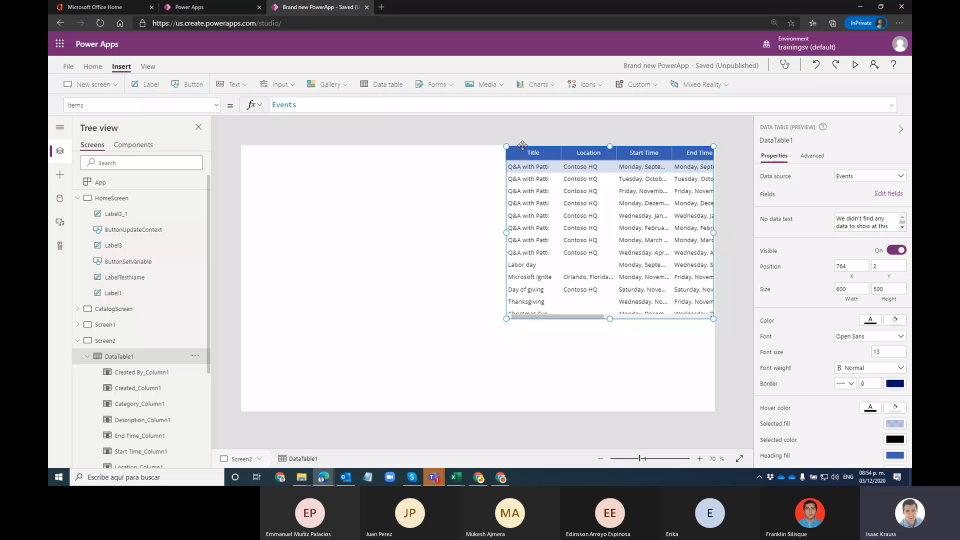
pyautogui.moveTo(521, 145); pyautogui.dragTo(512, 209)
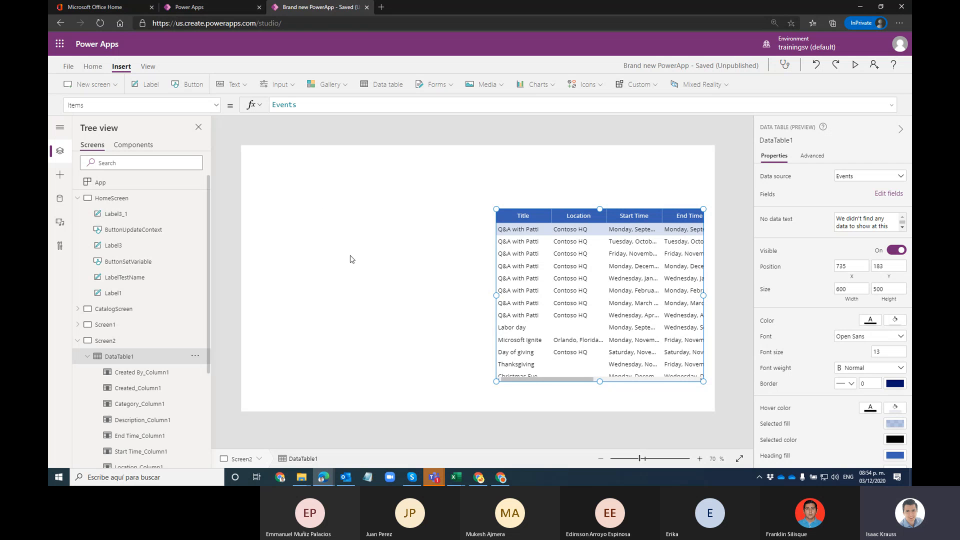
# Step: Reselect the whole data table and drag it toward the screen's top-left
pyautogui.click(557, 223)
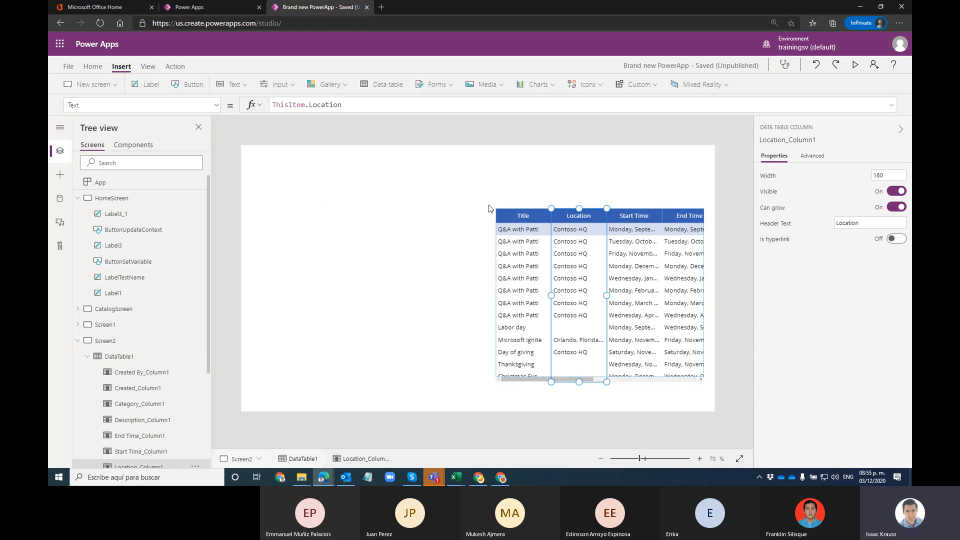
pyautogui.click(523, 215)
pyautogui.click(635, 213)
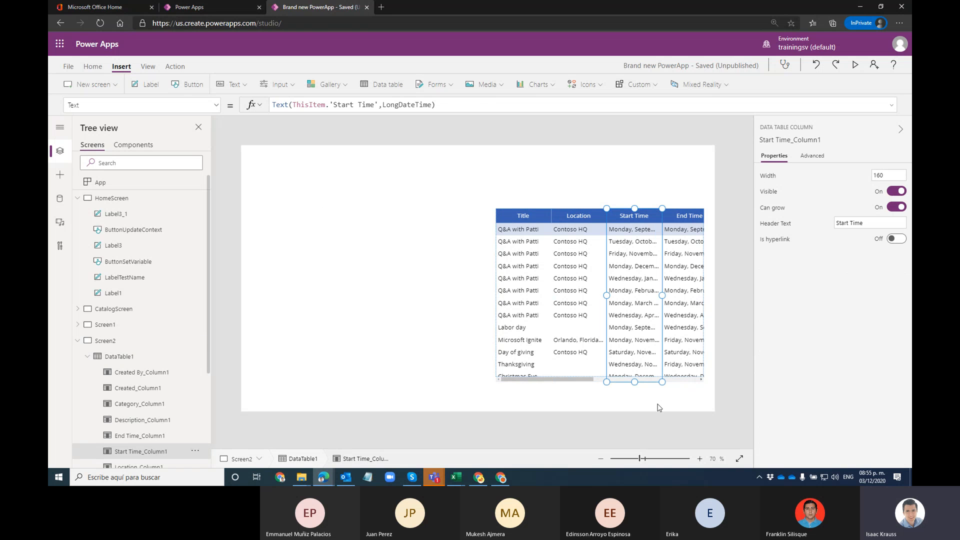
pyautogui.click(579, 380)
pyautogui.moveTo(578, 380); pyautogui.dragTo(351, 323)
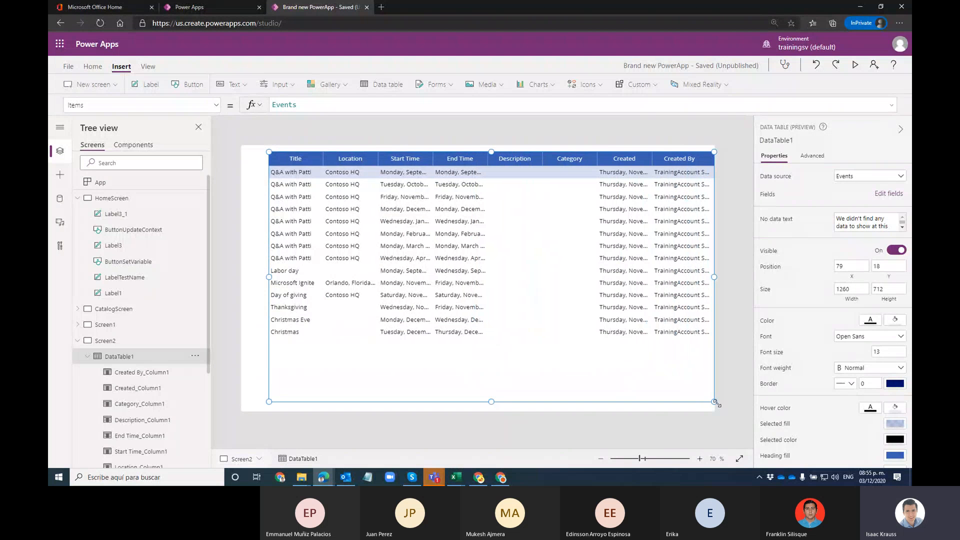
# Step: Place DataTable1 at X 24, Y 15 and stretch it to 1313 by 734
pyautogui.click(361, 157)
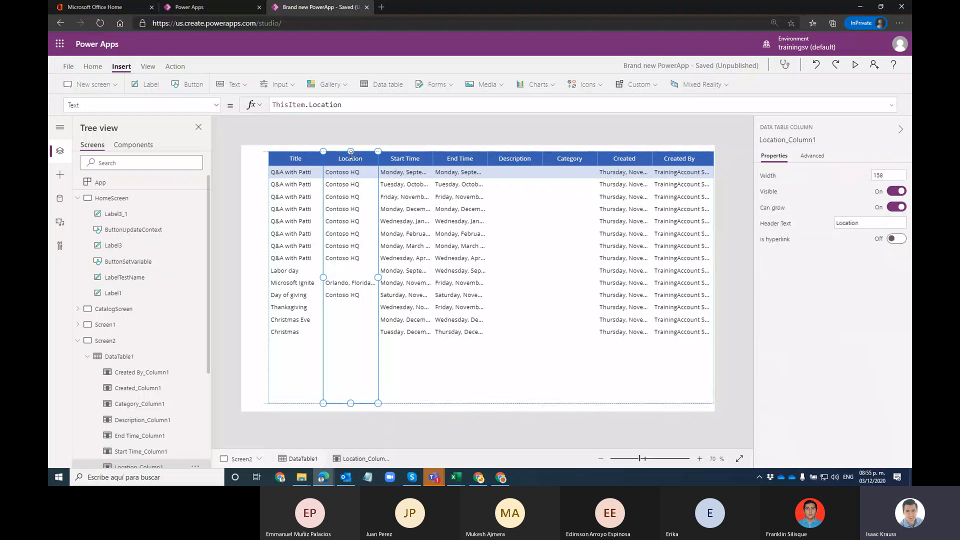
pyautogui.click(275, 149)
pyautogui.click(275, 152)
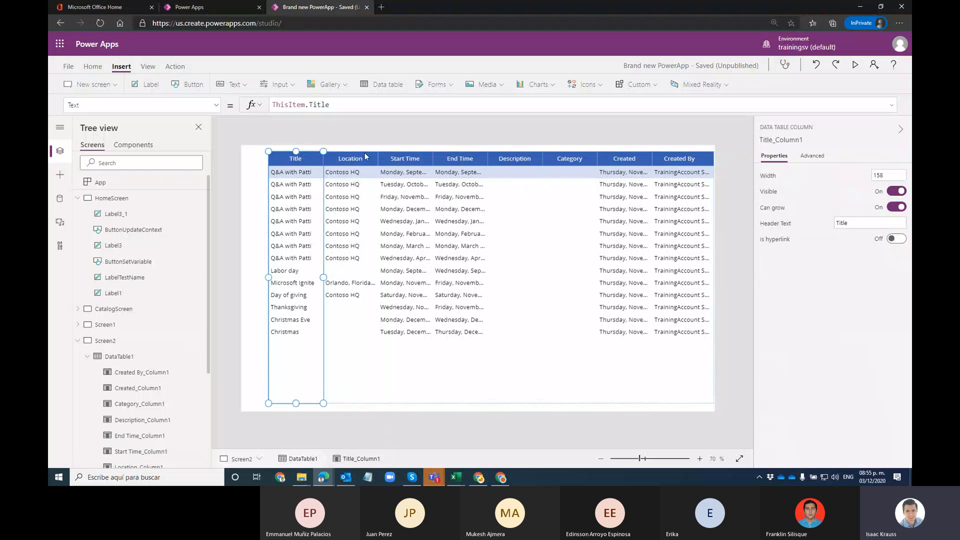
pyautogui.click(415, 406)
pyautogui.click(359, 400)
pyautogui.click(270, 397)
pyautogui.click(699, 149)
pyautogui.moveTo(699, 150); pyautogui.dragTo(680, 150)
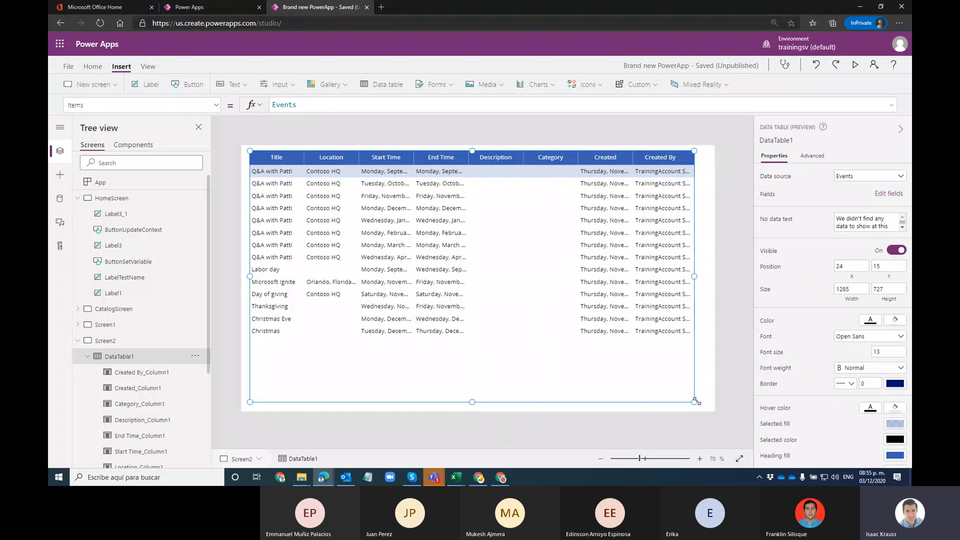
pyautogui.moveTo(695, 402); pyautogui.dragTo(704, 404)
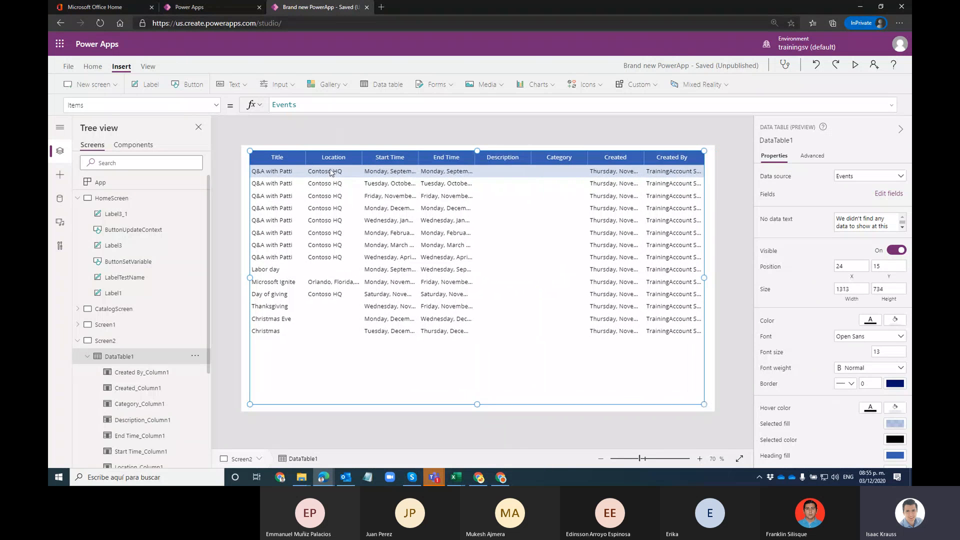
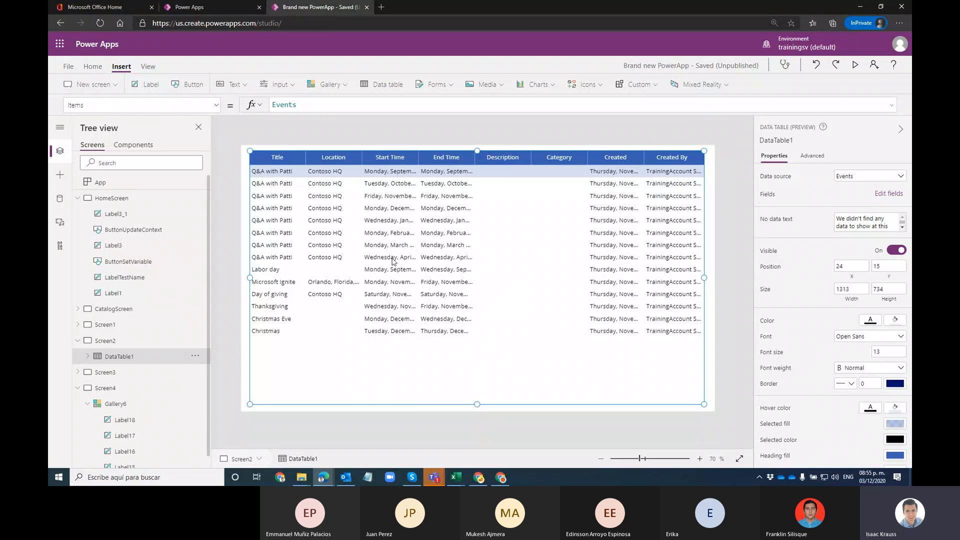
# Step: Collapse DataTable1 in the tree and select Gallery6 on Screen4
pyautogui.click(86, 358)
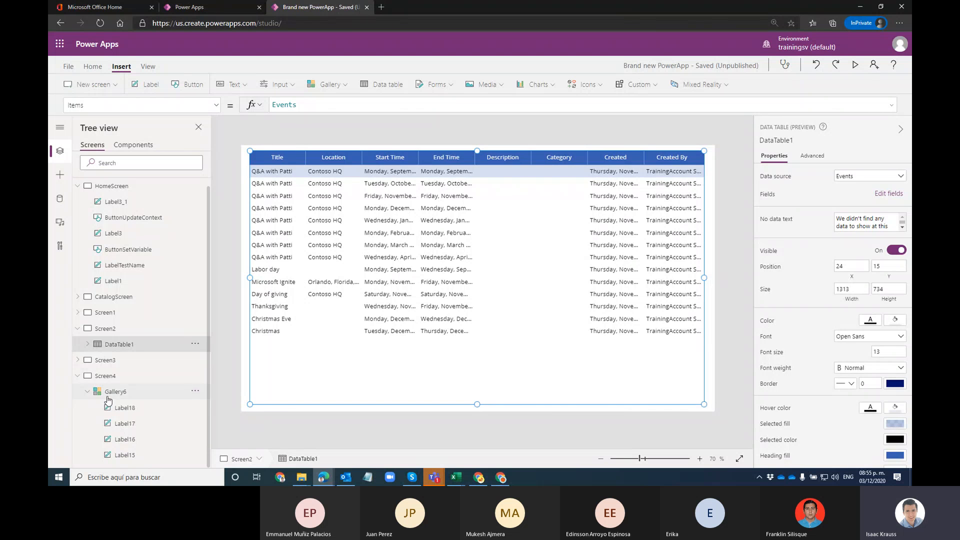
pyautogui.click(107, 376)
pyautogui.click(480, 243)
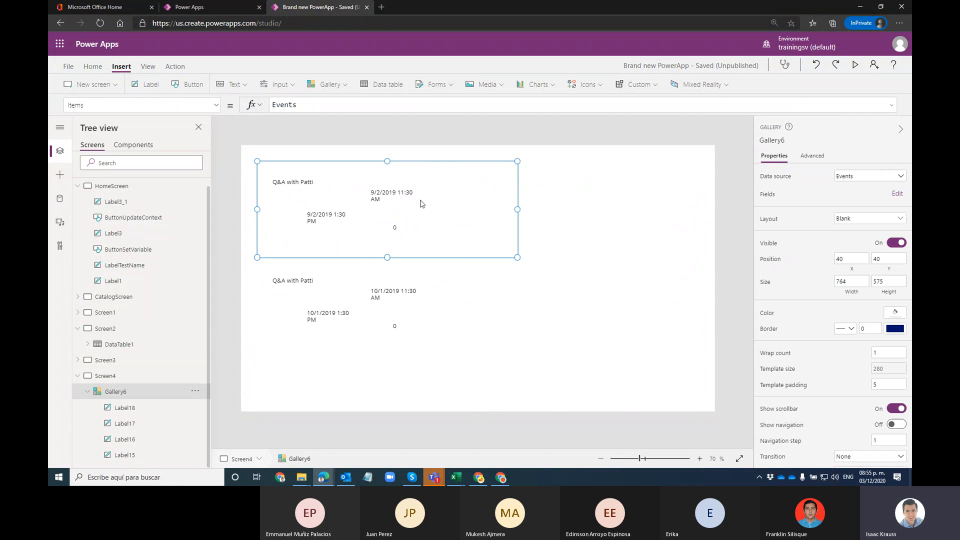
# Step: Nudge the title label Label15, set its font size to 20, and widen it onto one line
pyautogui.click(302, 184)
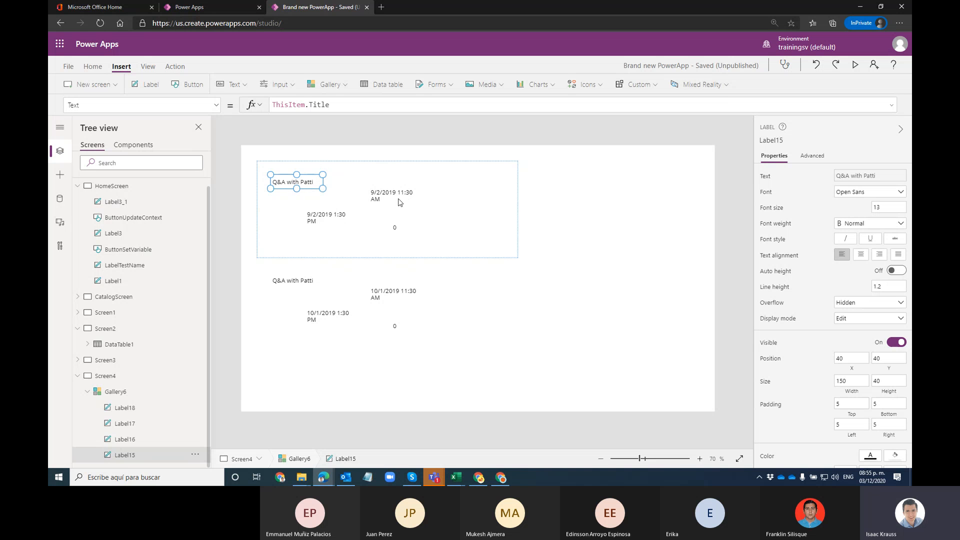
pyautogui.moveTo(304, 176); pyautogui.dragTo(302, 172)
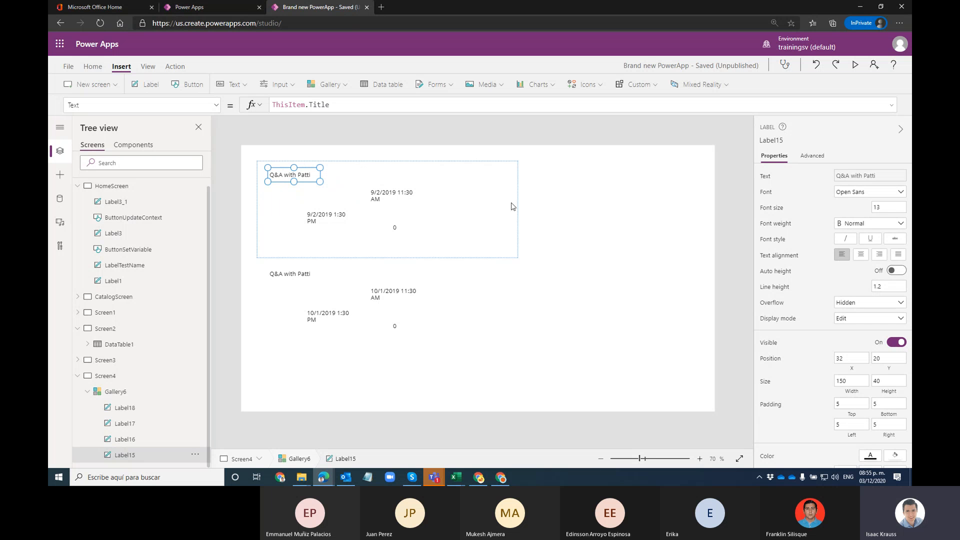
pyautogui.click(861, 198)
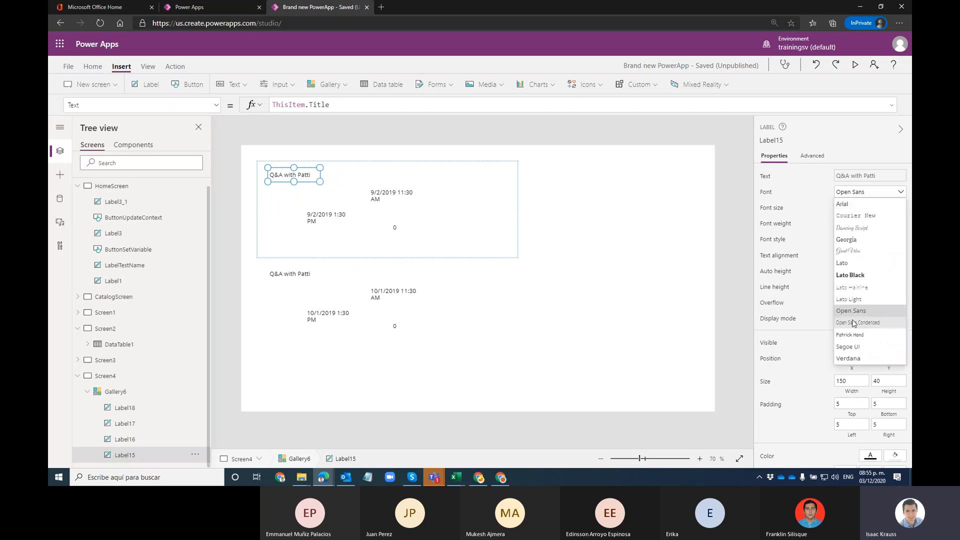
pyautogui.click(798, 201)
pyautogui.click(885, 208)
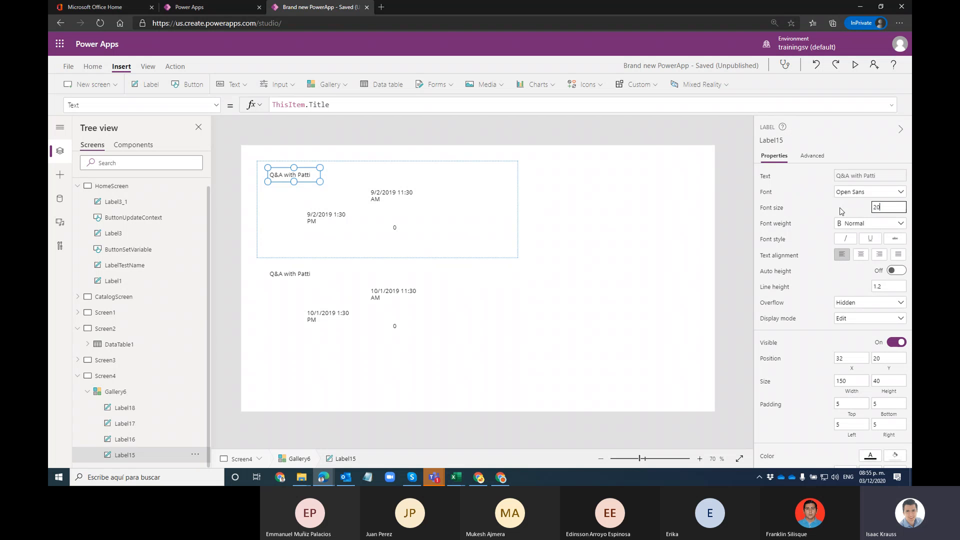
pyautogui.moveTo(322, 183); pyautogui.dragTo(359, 184)
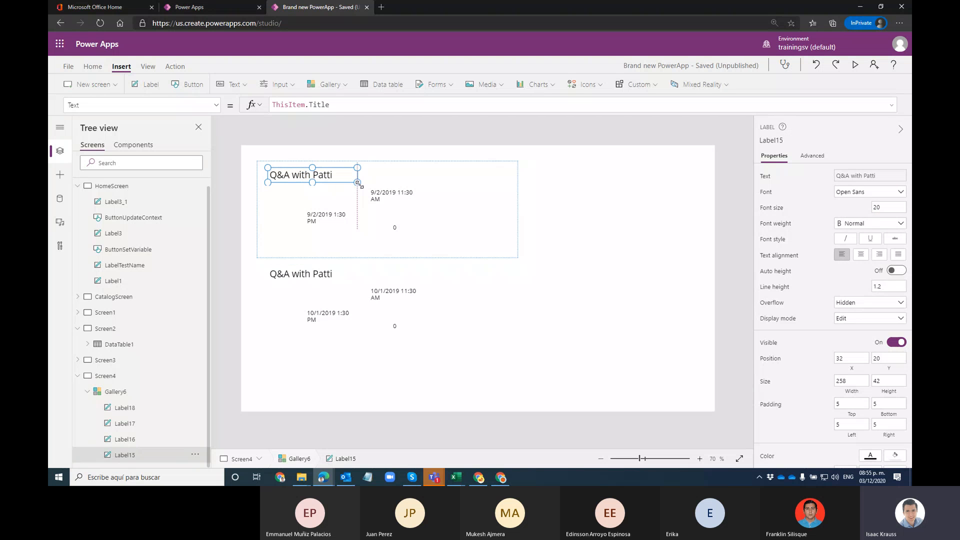
# Step: Change the event title's font weight from Bold to Semibold
pyautogui.click(855, 224)
pyautogui.click(853, 235)
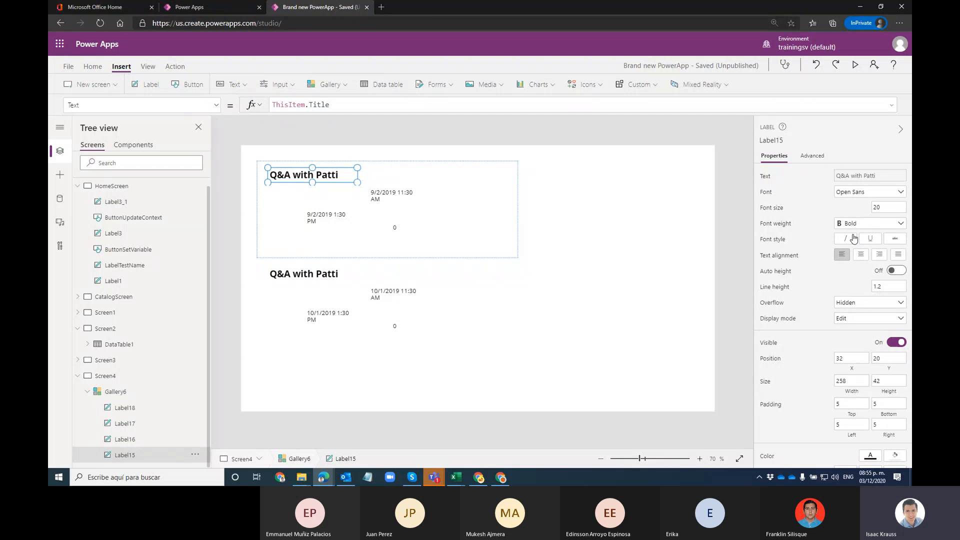
pyautogui.click(854, 224)
pyautogui.click(852, 245)
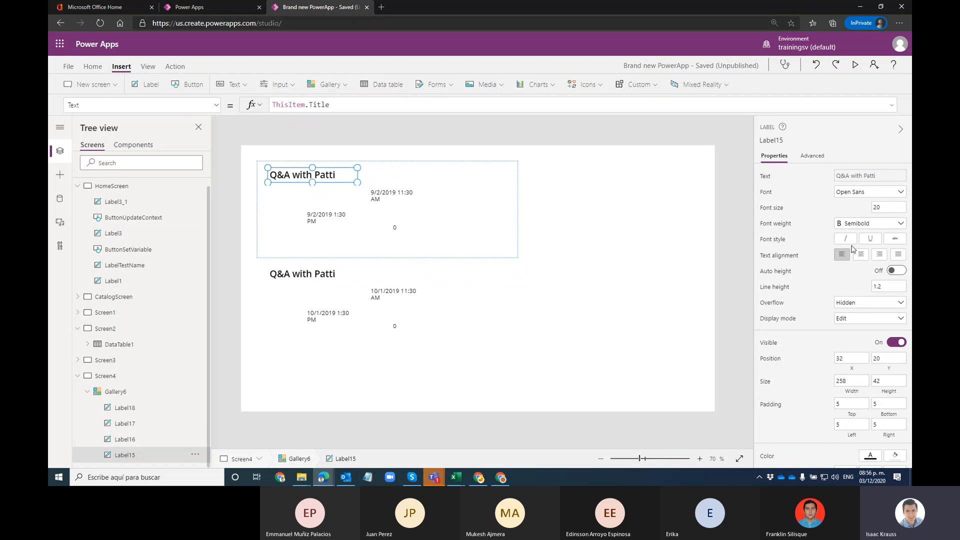
pyautogui.click(338, 214)
pyautogui.click(386, 195)
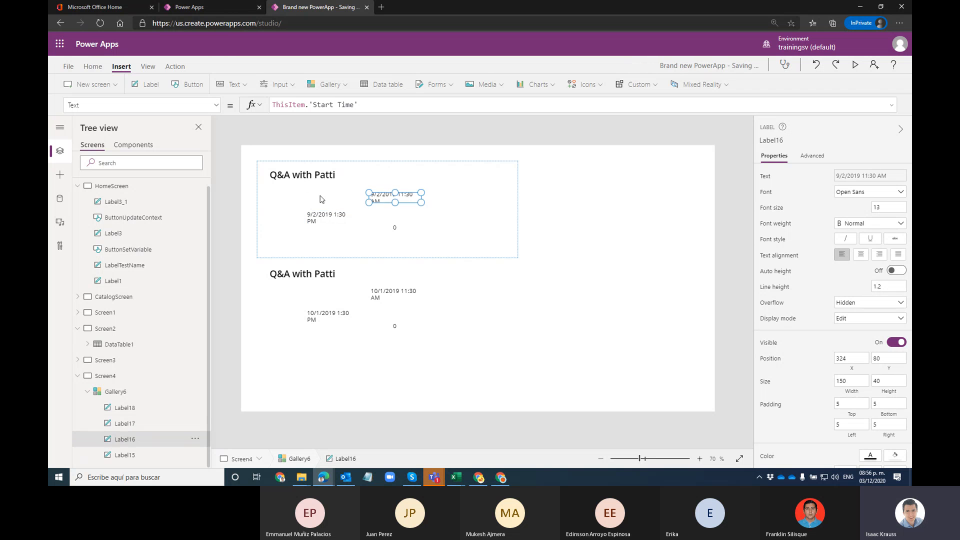
# Step: Move the start time under the title and the 0 label beneath the start date
pyautogui.moveTo(376, 195)
pyautogui.mouseDown()
pyautogui.moveTo(277, 191)
pyautogui.moveTo(371, 183)
pyautogui.moveTo(362, 184)
pyautogui.moveTo(391, 193)
pyautogui.moveTo(375, 191)
pyautogui.mouseUp()
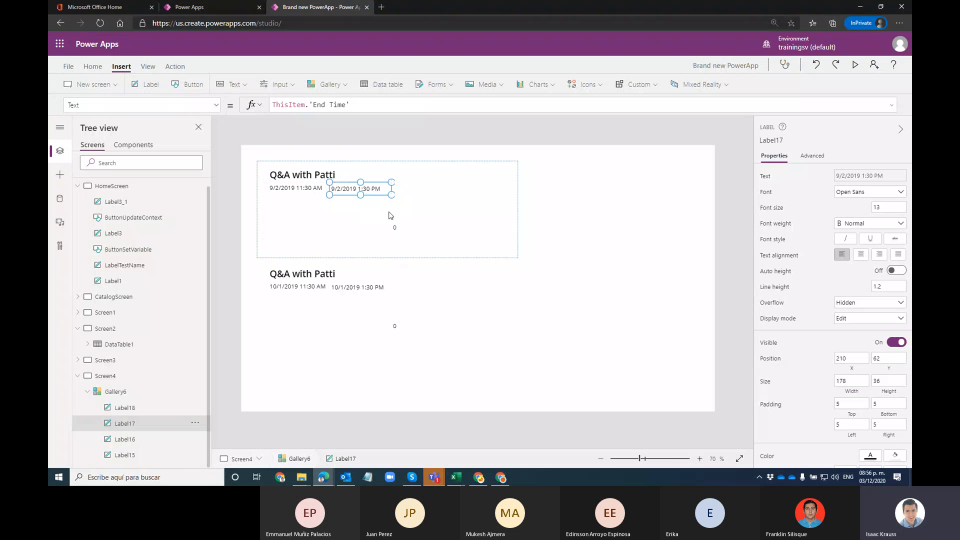
pyautogui.click(393, 229)
pyautogui.click(394, 227)
pyautogui.moveTo(394, 228); pyautogui.dragTo(272, 204)
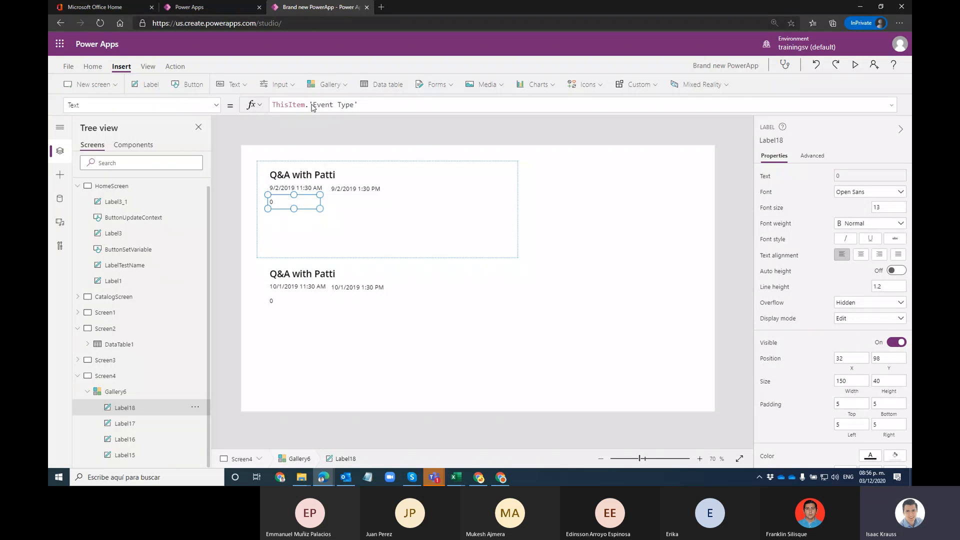
# Step: Change Label18's Text formula from ThisItem.'Event Type' to ThisItem.Location
pyautogui.moveTo(311, 105); pyautogui.dragTo(358, 105)
pyautogui.write('L')
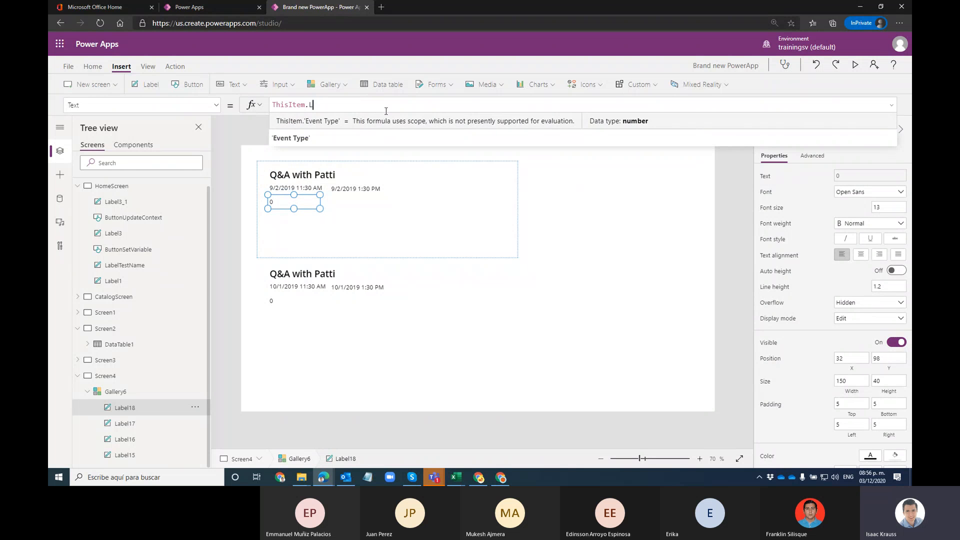
pyautogui.write('ocation')
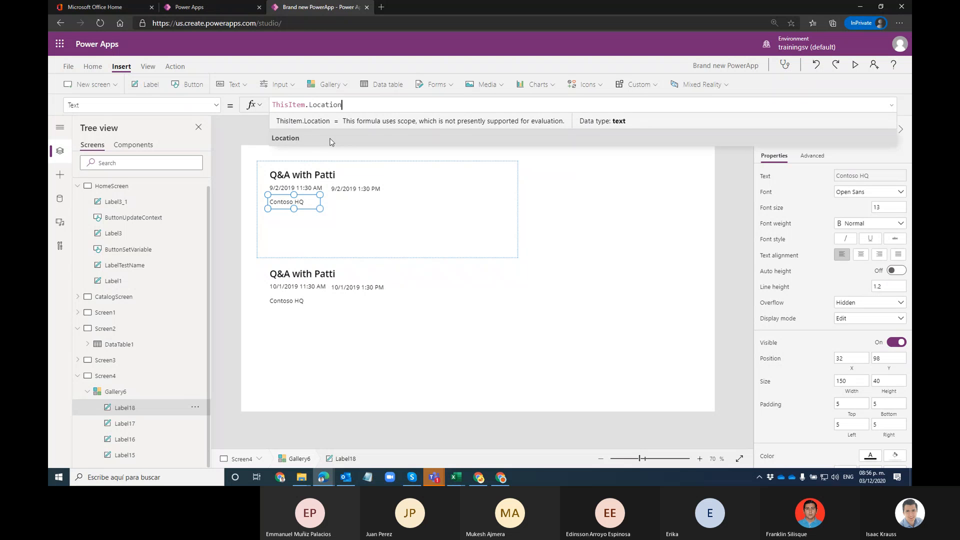
pyautogui.click(433, 242)
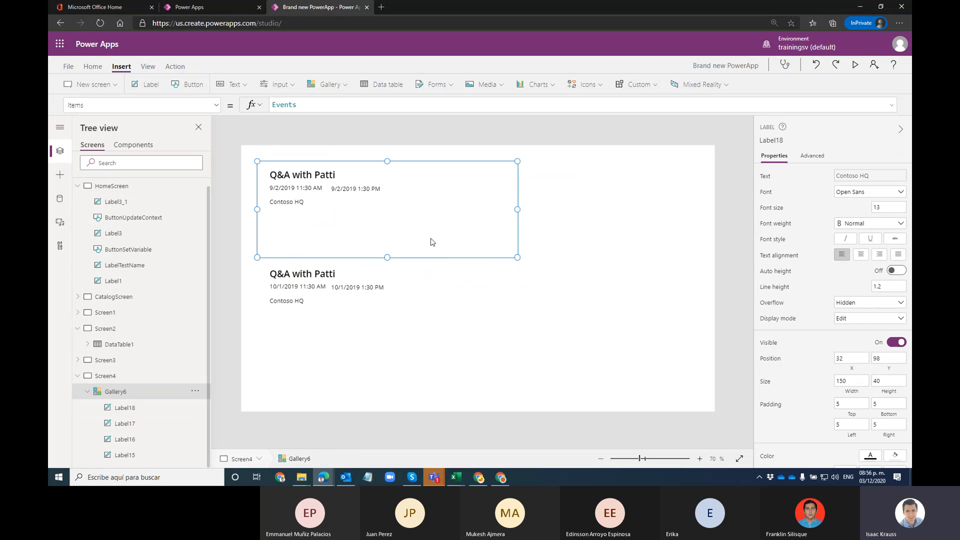
# Step: Shorten each gallery row, then lengthen it slightly to a template size of 161
pyautogui.moveTo(387, 257); pyautogui.dragTo(399, 209)
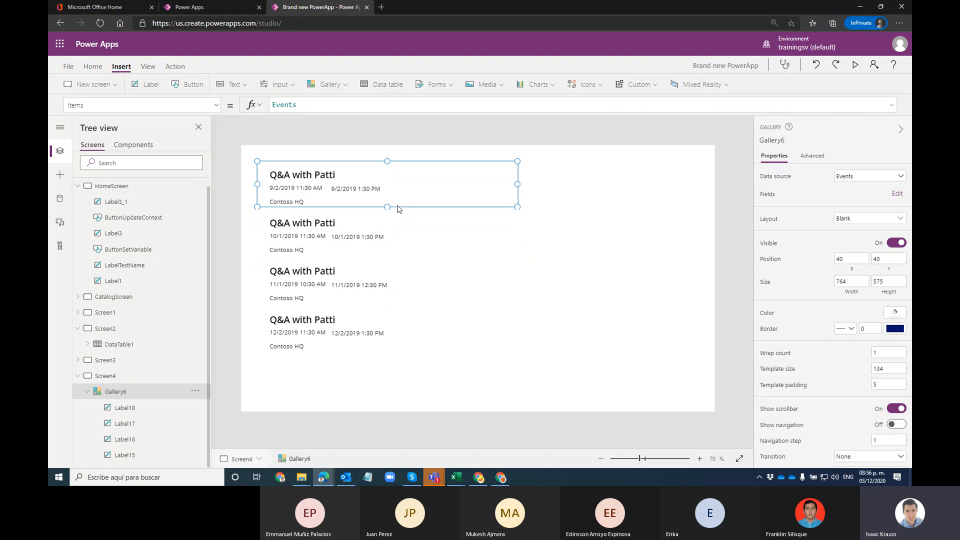
pyautogui.click(594, 274)
pyautogui.click(480, 283)
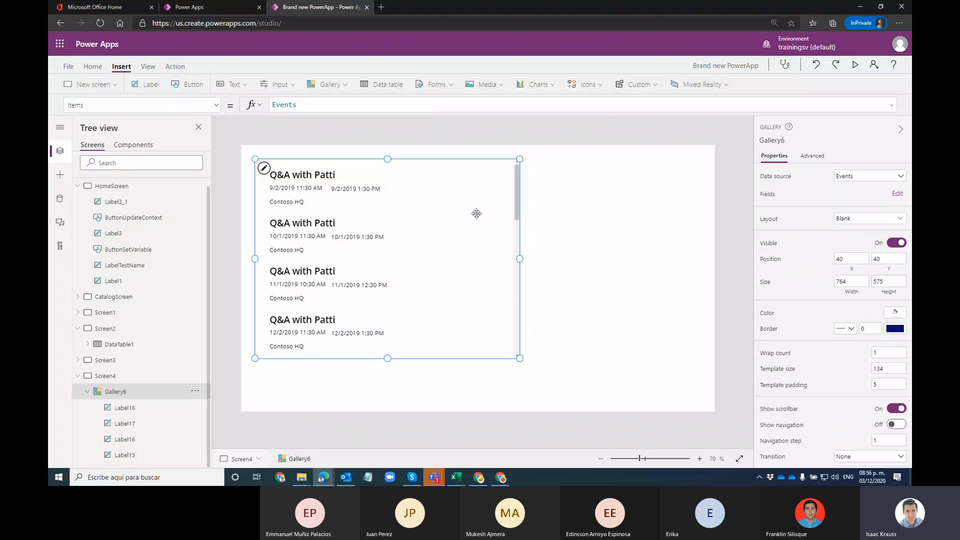
pyautogui.click(406, 181)
pyautogui.click(618, 244)
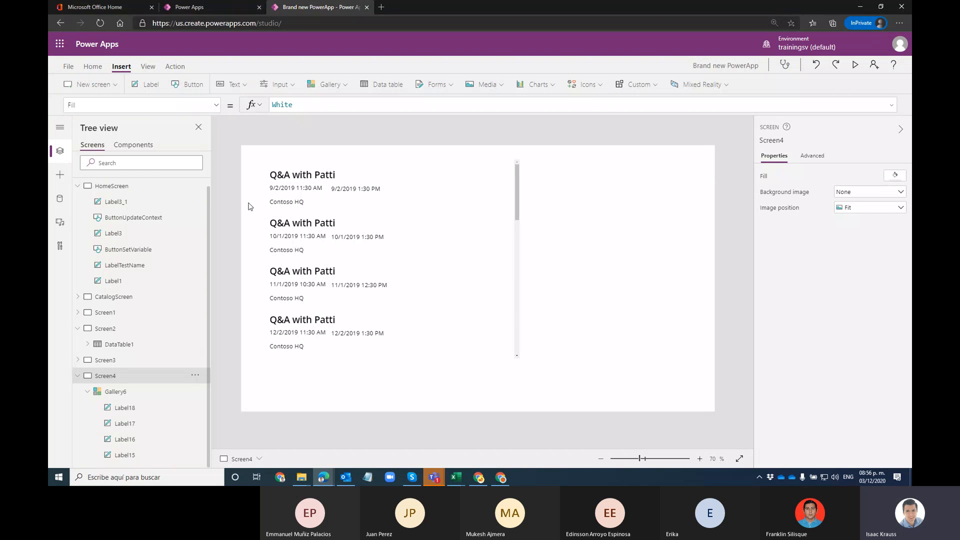
pyautogui.click(487, 193)
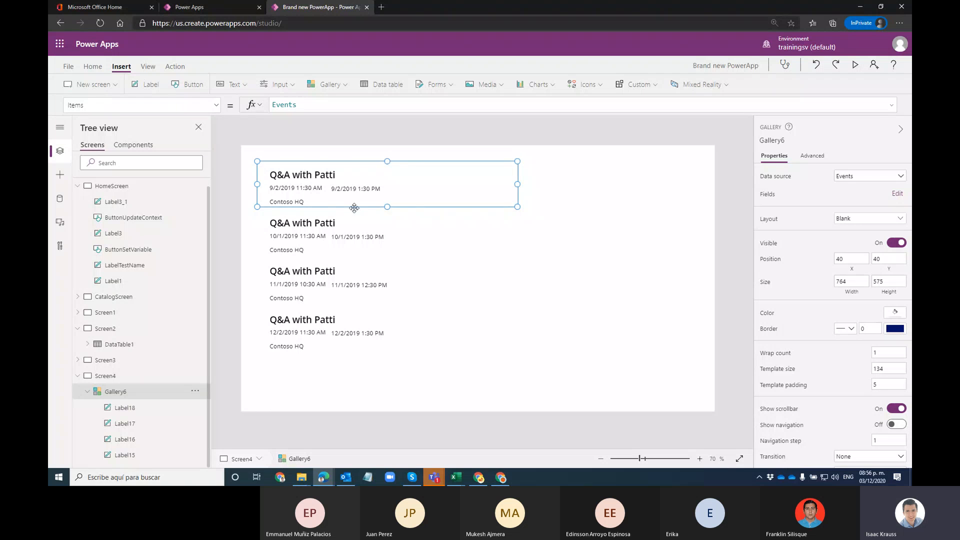
pyautogui.moveTo(387, 207); pyautogui.dragTo(382, 216)
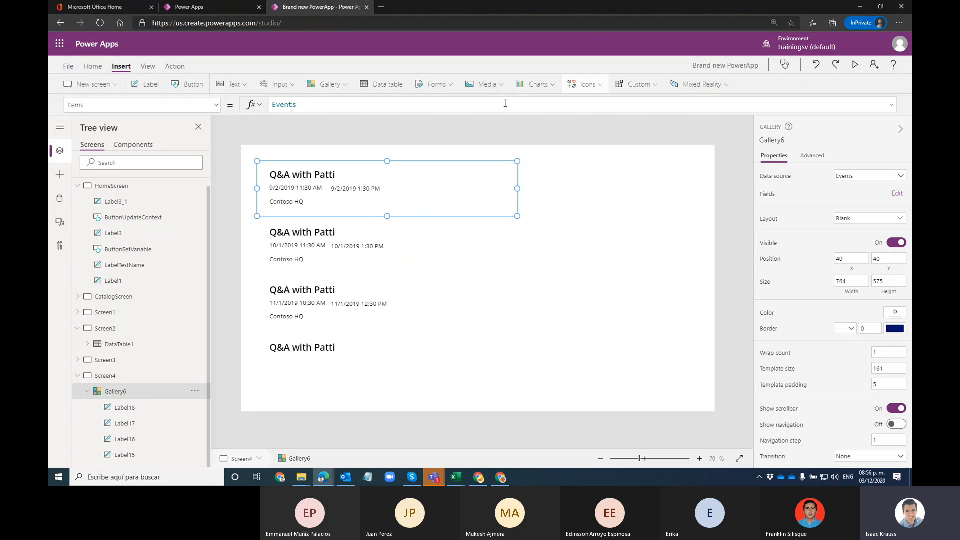
# Step: Insert a rectangle into the gallery template and stretch it into a bar across the item width
pyautogui.click(601, 86)
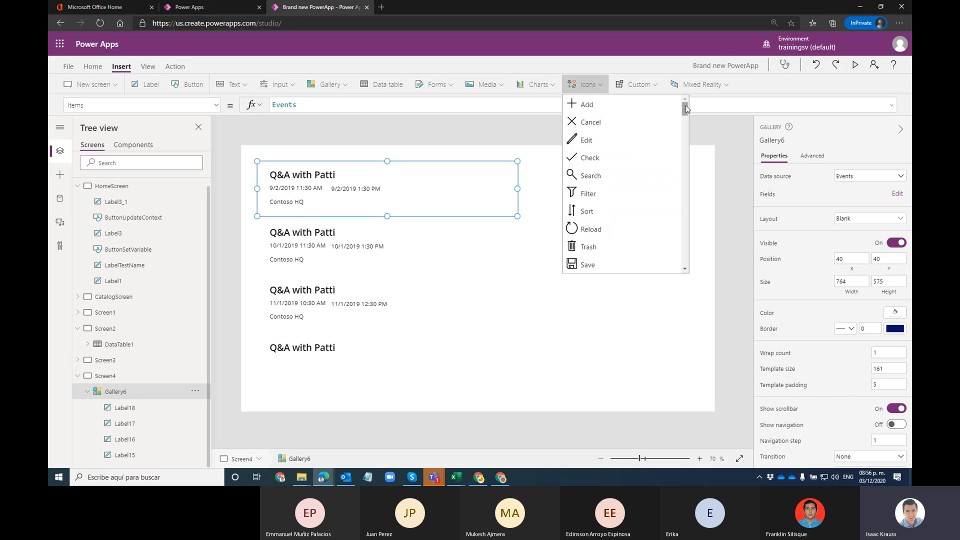
pyautogui.moveTo(686, 109); pyautogui.dragTo(686, 242)
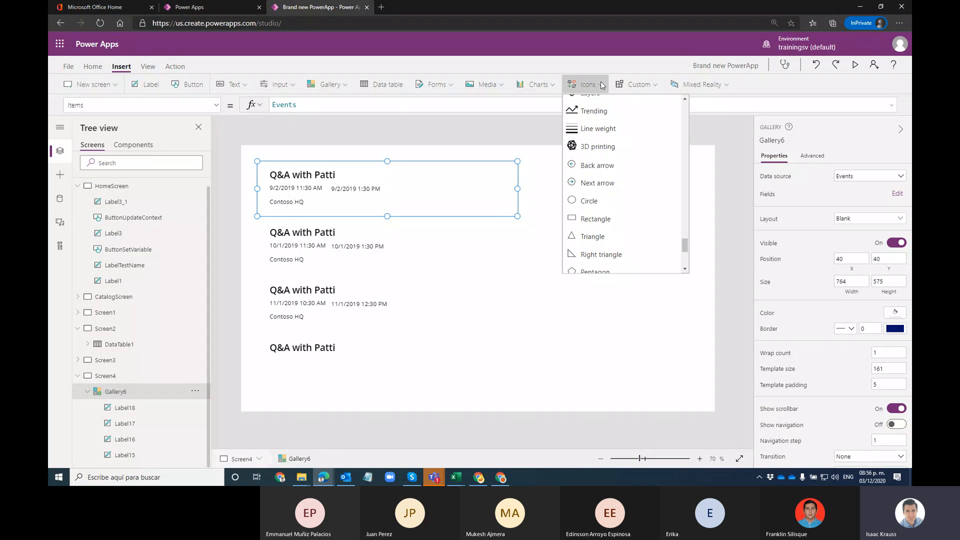
pyautogui.click(585, 218)
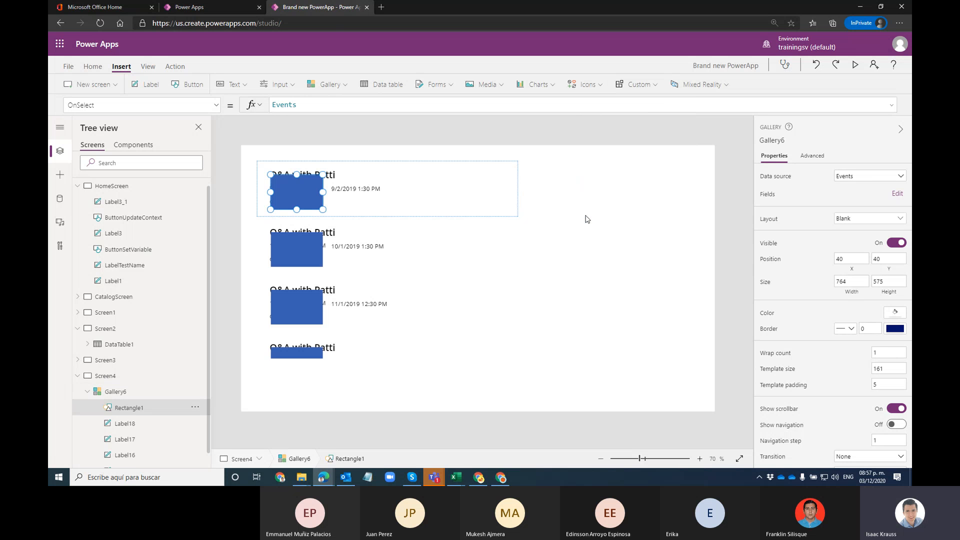
pyautogui.moveTo(288, 194); pyautogui.dragTo(254, 213)
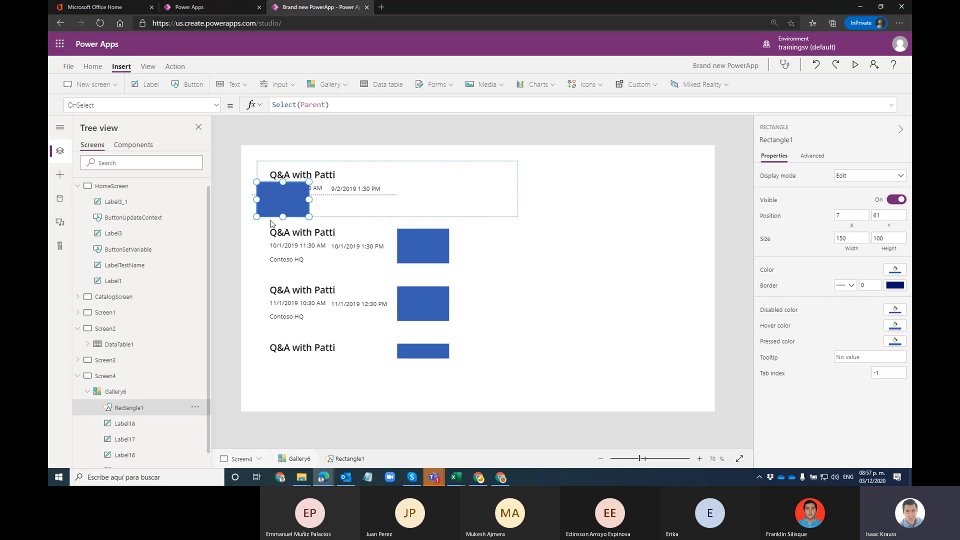
pyautogui.moveTo(334, 204); pyautogui.dragTo(552, 239)
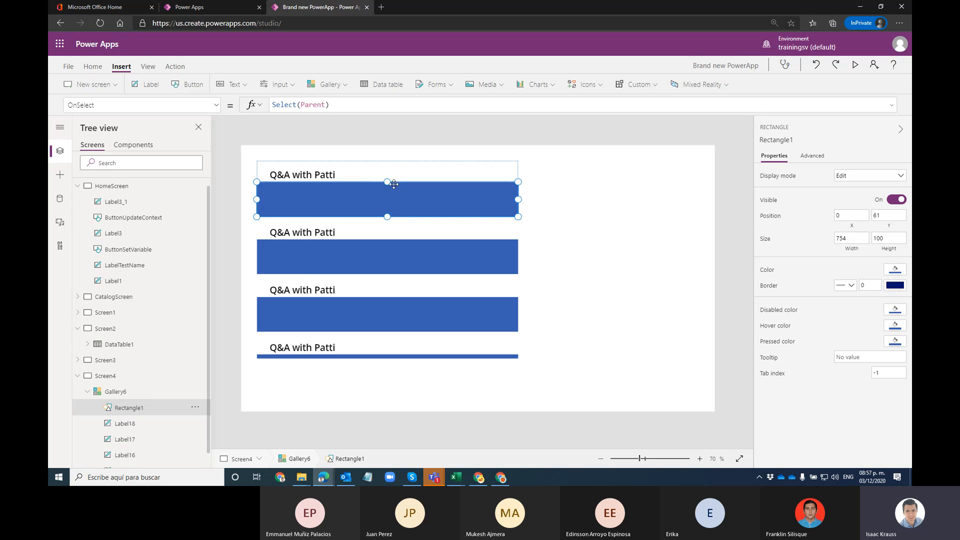
pyautogui.moveTo(387, 182); pyautogui.dragTo(394, 207)
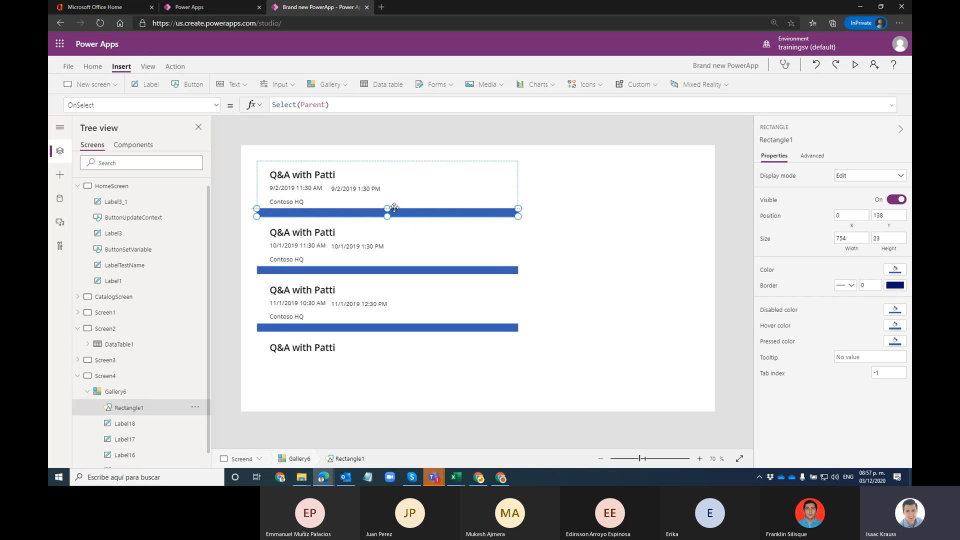
# Step: Set the rectangle's height to 1 and nudge it down to Y 160
pyautogui.scroll(-1, 145, 333)
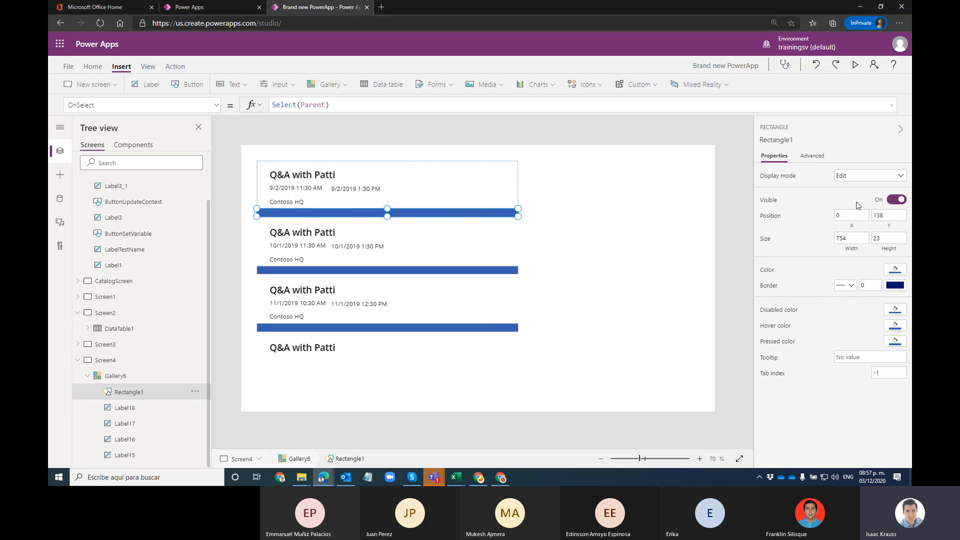
pyautogui.click(888, 240)
pyautogui.hotkey('ctrl', 'a')
pyautogui.write('1')
pyautogui.click(808, 229)
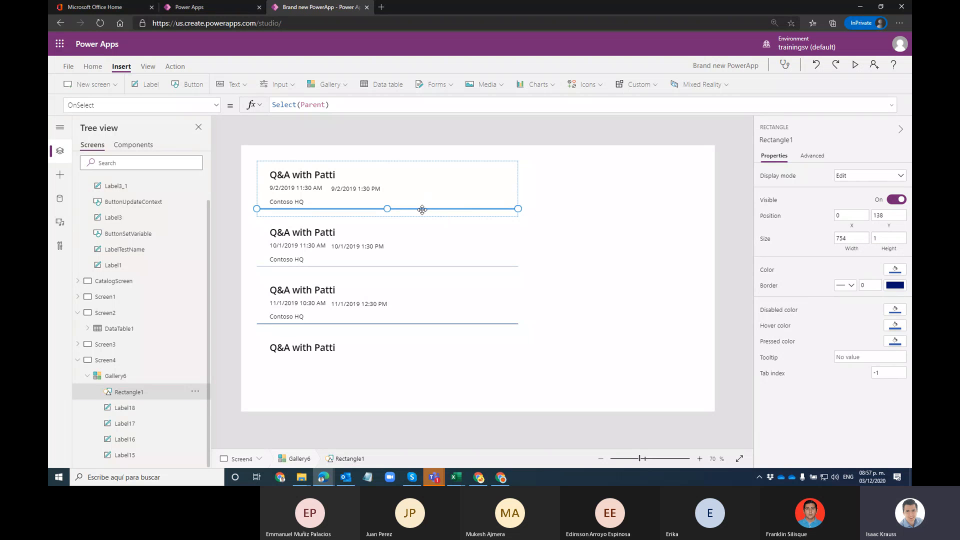
pyautogui.press('Down')
pyautogui.press('Down')
pyautogui.press('Down')
pyautogui.press('Down')
pyautogui.press('Down')
pyautogui.press('Down')
pyautogui.press('Down')
pyautogui.press('Down')
pyautogui.press('Down')
pyautogui.press('Down')
pyautogui.press('Down')
pyautogui.press('Down')
pyautogui.press('Down')
pyautogui.press('Down')
pyautogui.press('Down')
pyautogui.press('Down')
pyautogui.press('Down')
pyautogui.press('Down')
pyautogui.press('Down')
pyautogui.press('Down')
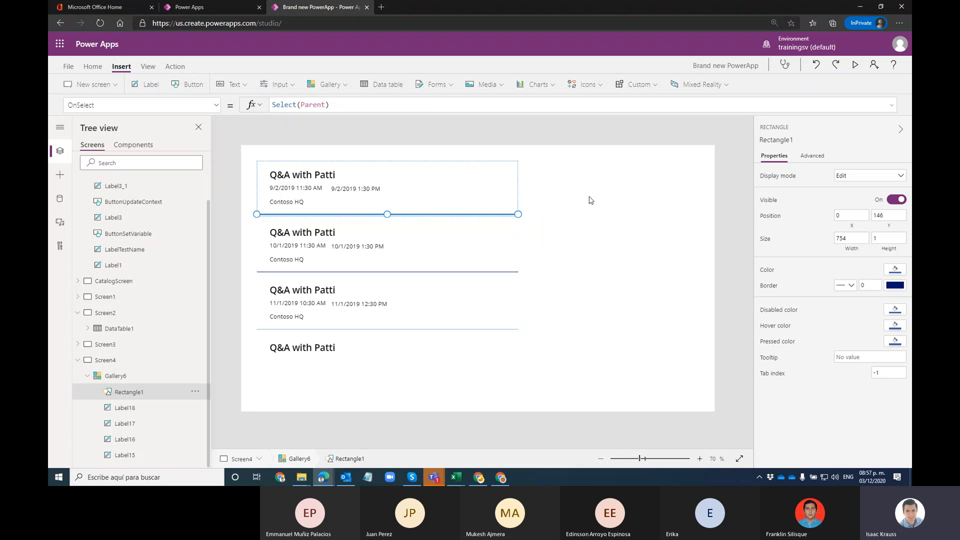
pyautogui.click(477, 188)
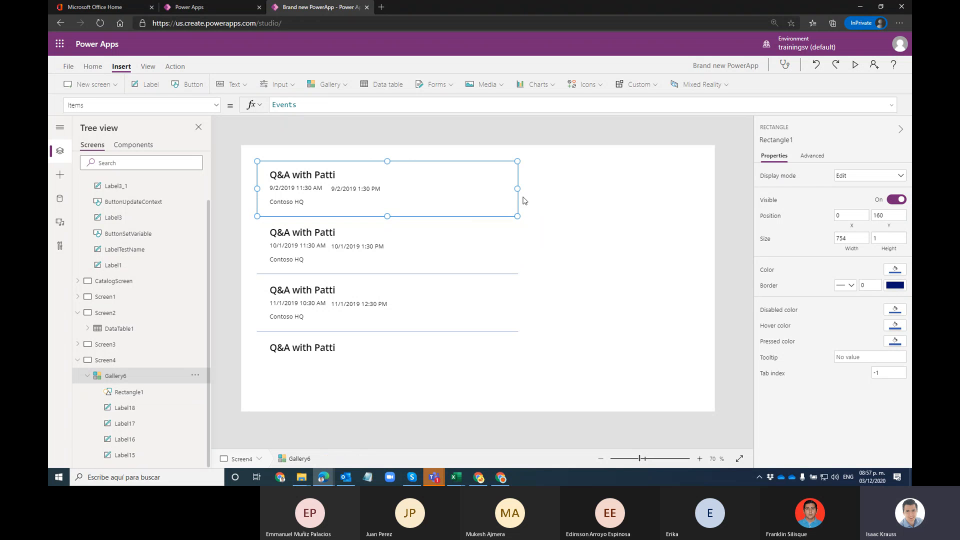
# Step: Widen the Events gallery across the screen, then narrow it back to 873
pyautogui.click(449, 213)
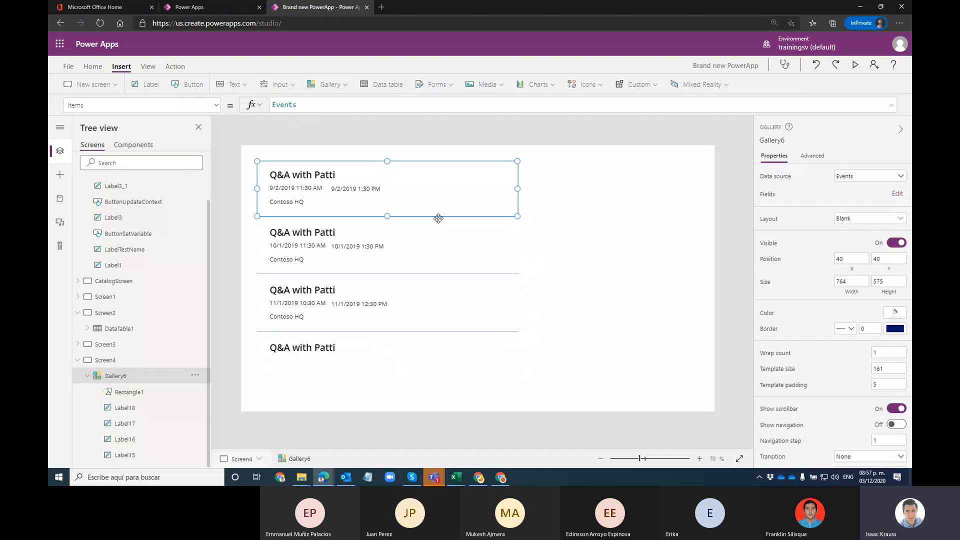
pyautogui.click(438, 257)
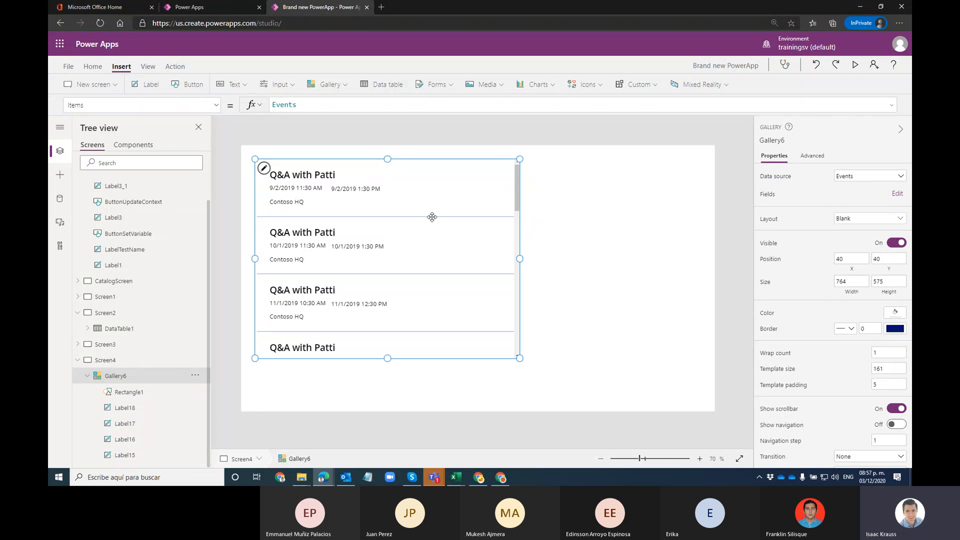
pyautogui.click(134, 392)
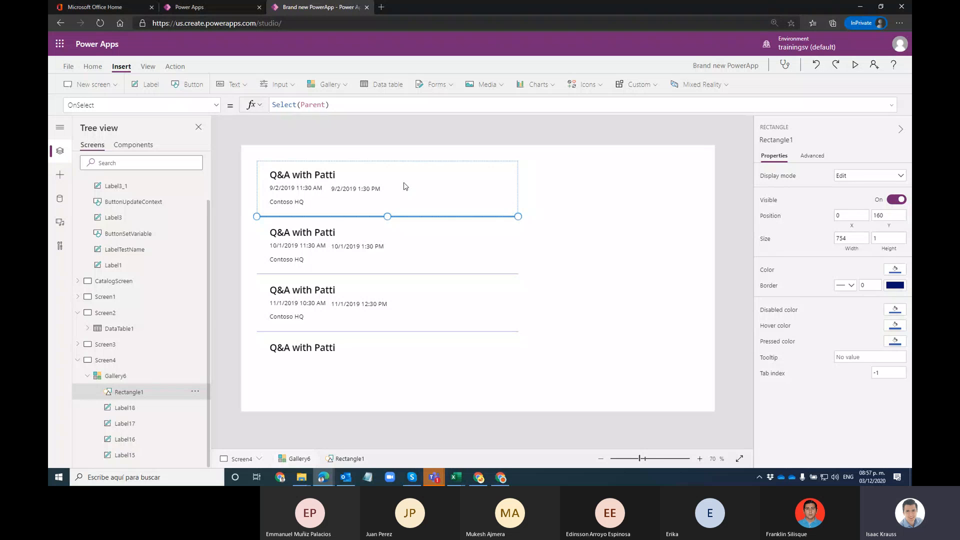
pyautogui.click(489, 248)
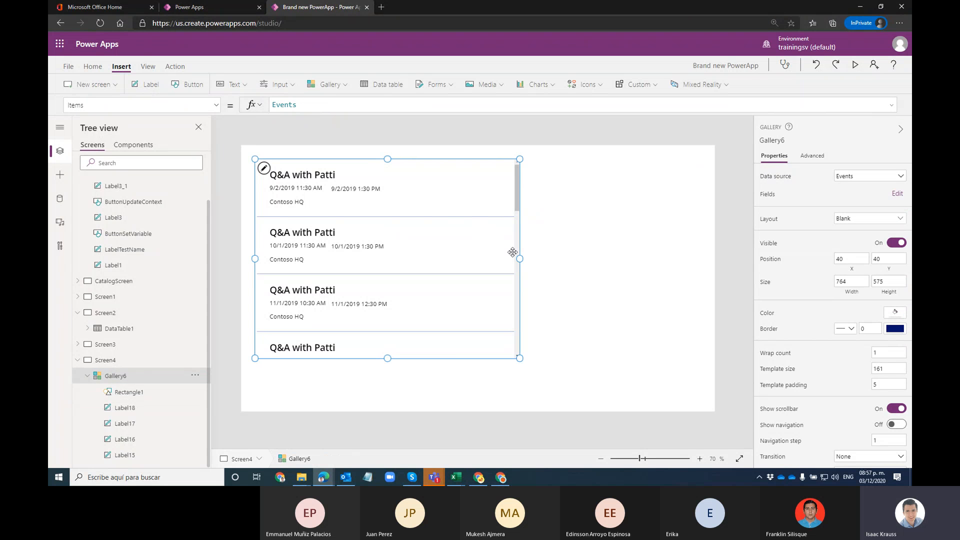
pyautogui.moveTo(519, 258); pyautogui.dragTo(643, 270)
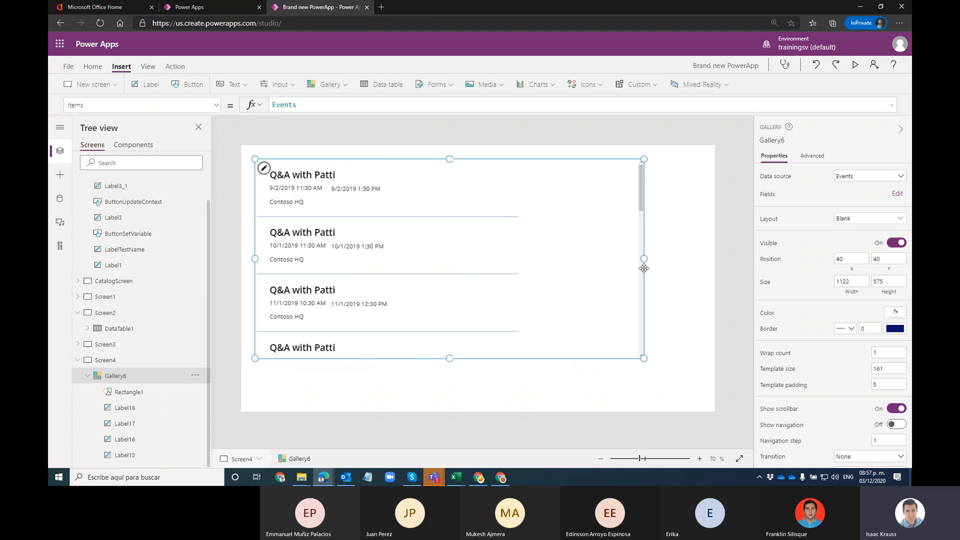
pyautogui.moveTo(644, 259); pyautogui.dragTo(557, 270)
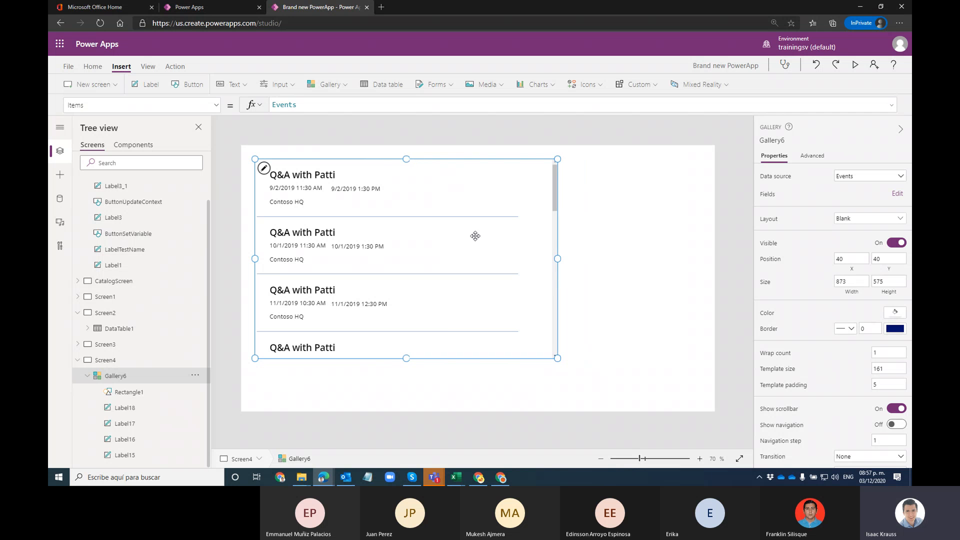
# Step: Select Rectangle1 and show its Width property formula, currently 754
pyautogui.click(444, 218)
pyautogui.click(129, 394)
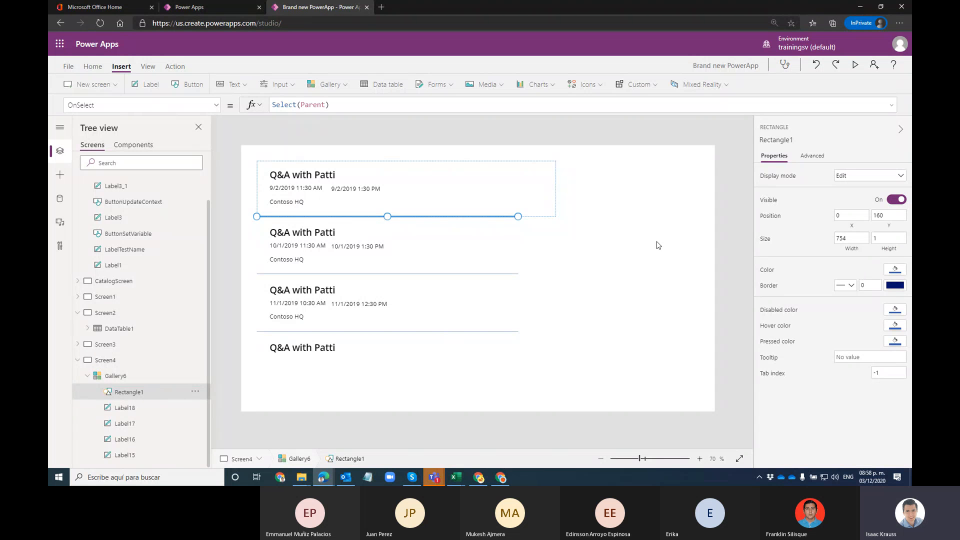
pyautogui.click(216, 105)
pyautogui.scroll(-2, 90, 260)
pyautogui.click(89, 258)
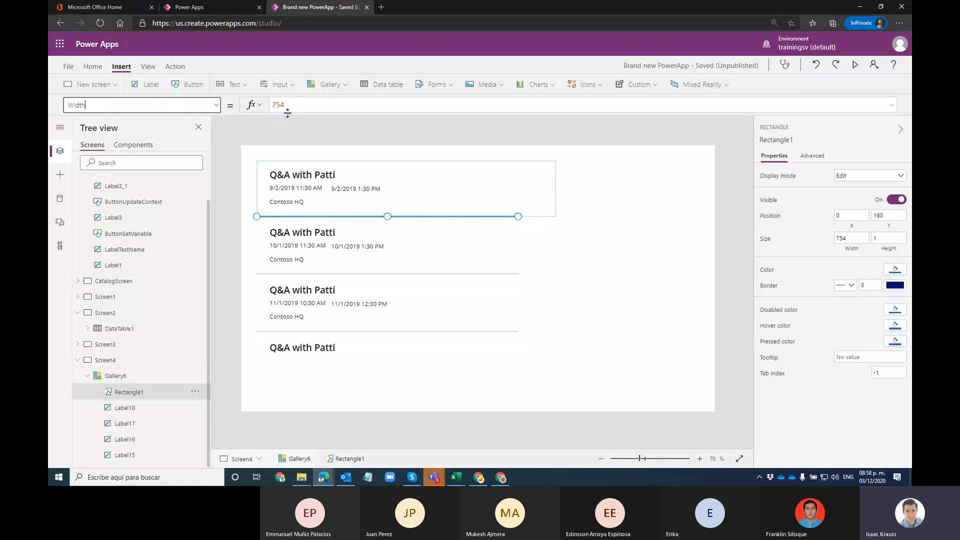
# Step: Replace Rectangle1's Width value 754 with the formula Gallery6.Width
pyautogui.doubleClick(305, 101)
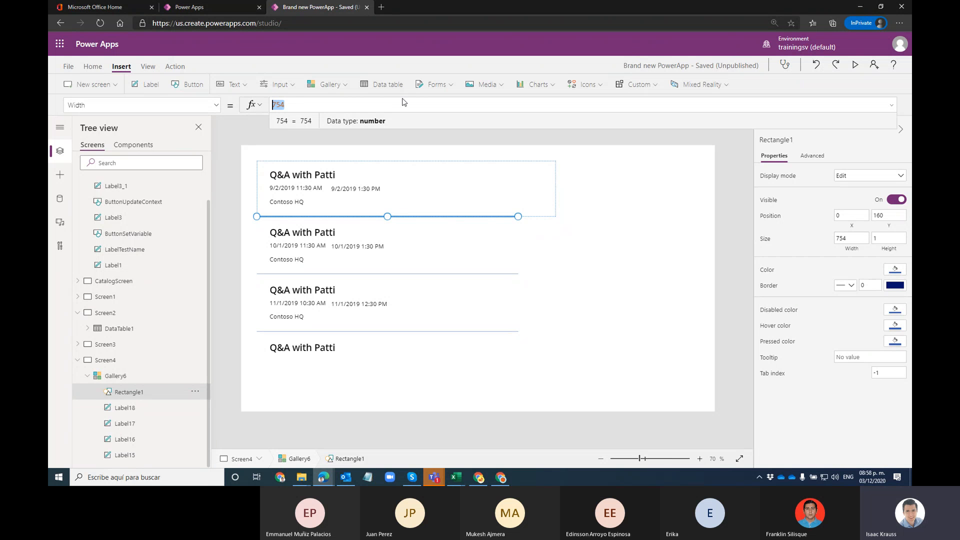
pyautogui.write('Ga')
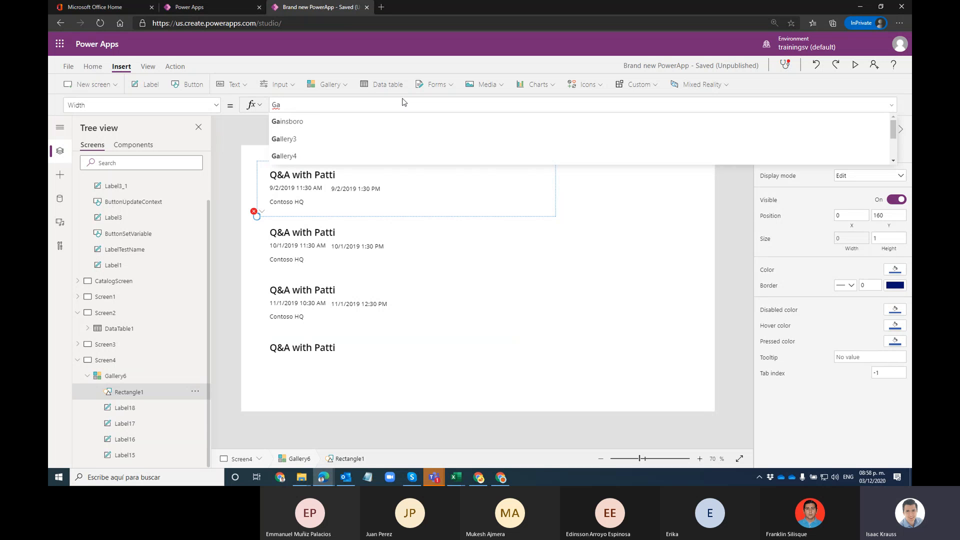
pyautogui.write('llery6.wi')
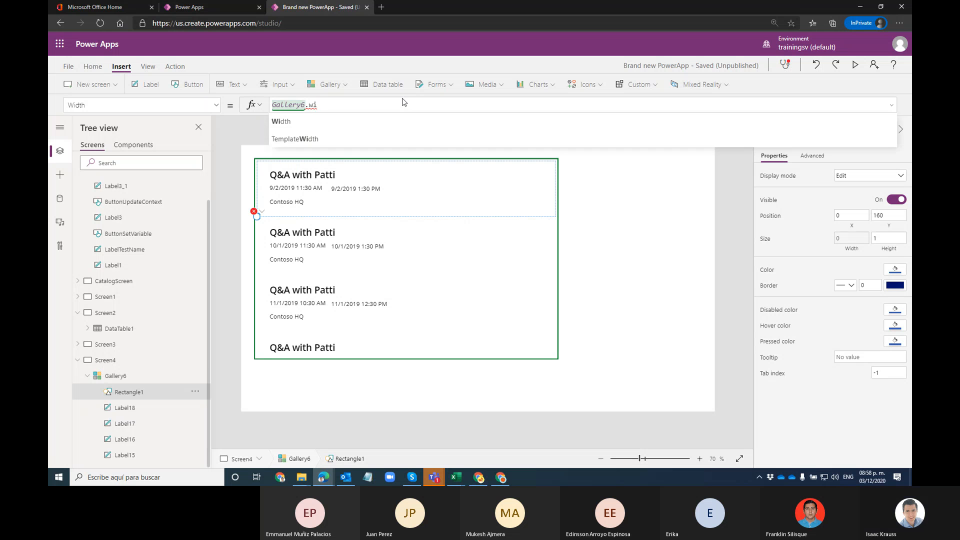
pyautogui.press('Tab')
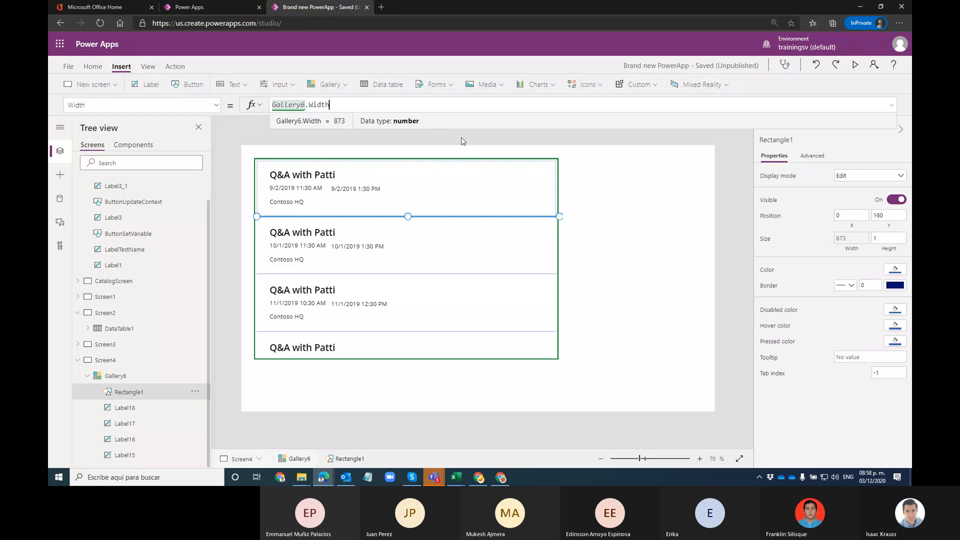
pyautogui.click(601, 186)
# Step: Resize the gallery to test the line follows, ending at 726 wide
pyautogui.click(527, 254)
pyautogui.moveTo(557, 258); pyautogui.dragTo(651, 258)
pyautogui.click(669, 253)
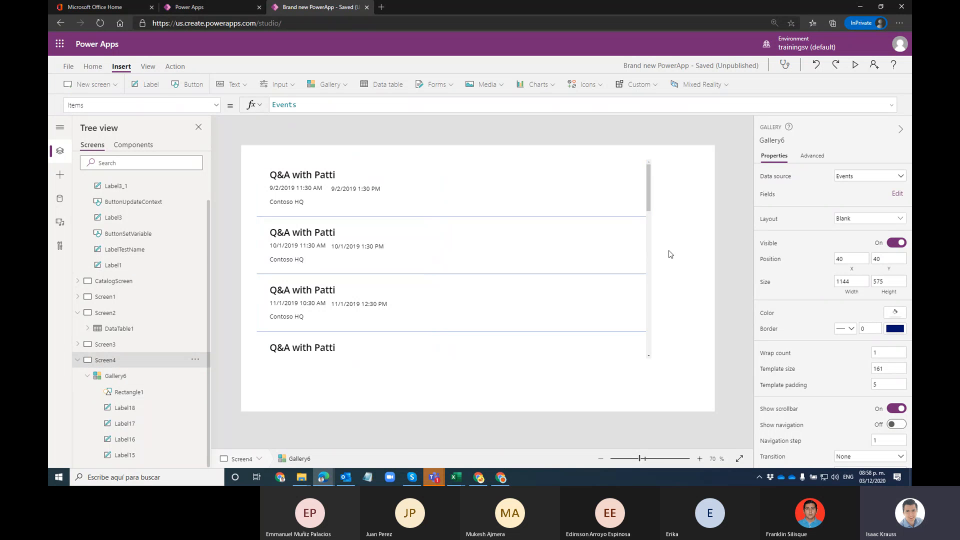
pyautogui.click(634, 271)
pyautogui.moveTo(653, 261); pyautogui.dragTo(453, 260)
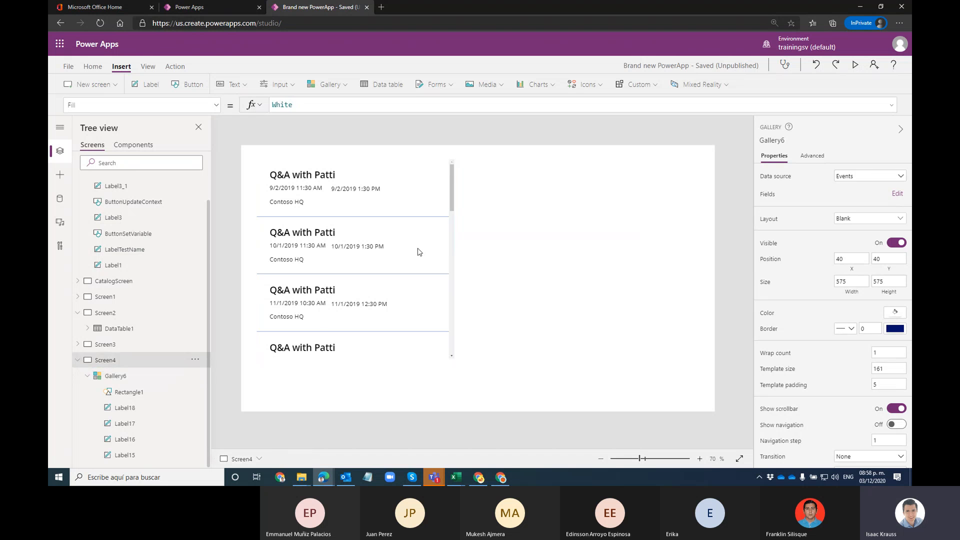
pyautogui.moveTo(457, 257); pyautogui.dragTo(436, 272)
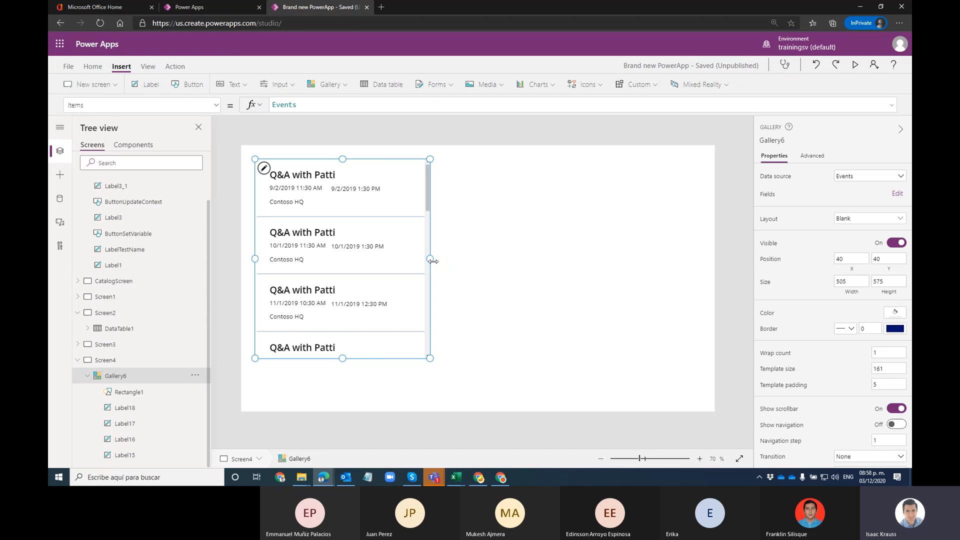
pyautogui.moveTo(433, 261); pyautogui.dragTo(509, 262)
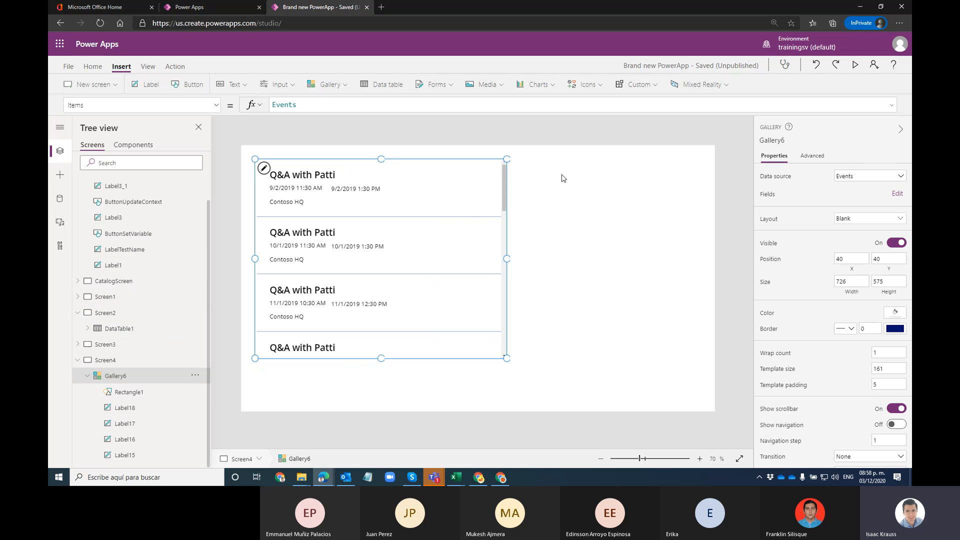
# Step: Browse the other screens in Tree view and check the divider line's width under Gallery6
pyautogui.click(82, 297)
pyautogui.click(80, 282)
pyautogui.scroll(-3, 125, 242)
pyautogui.scroll(3, 125, 243)
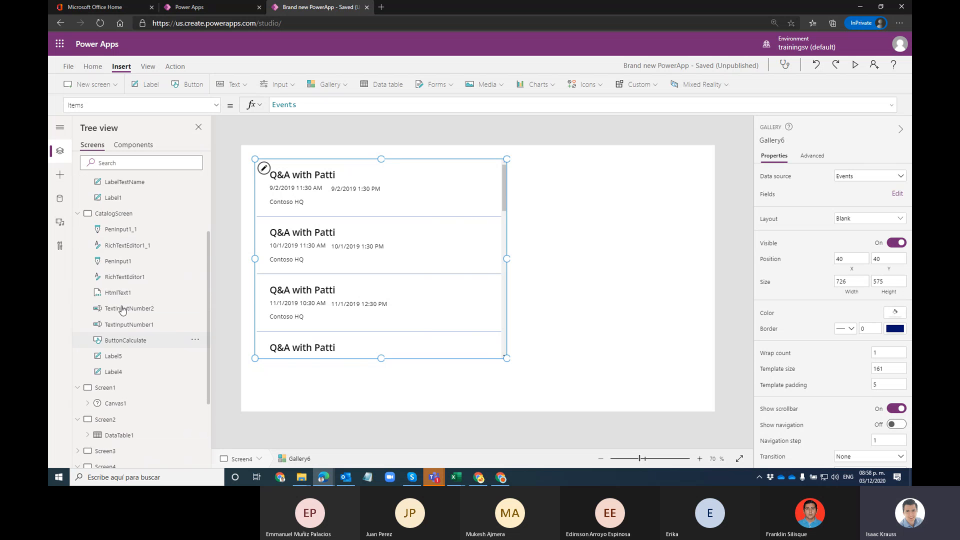
pyautogui.click(78, 220)
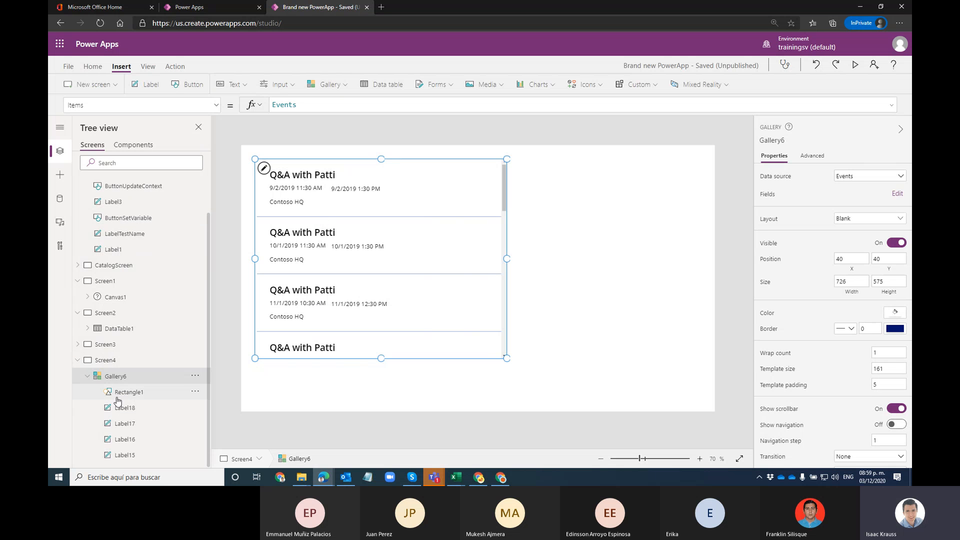
pyautogui.click(299, 215)
pyautogui.click(136, 393)
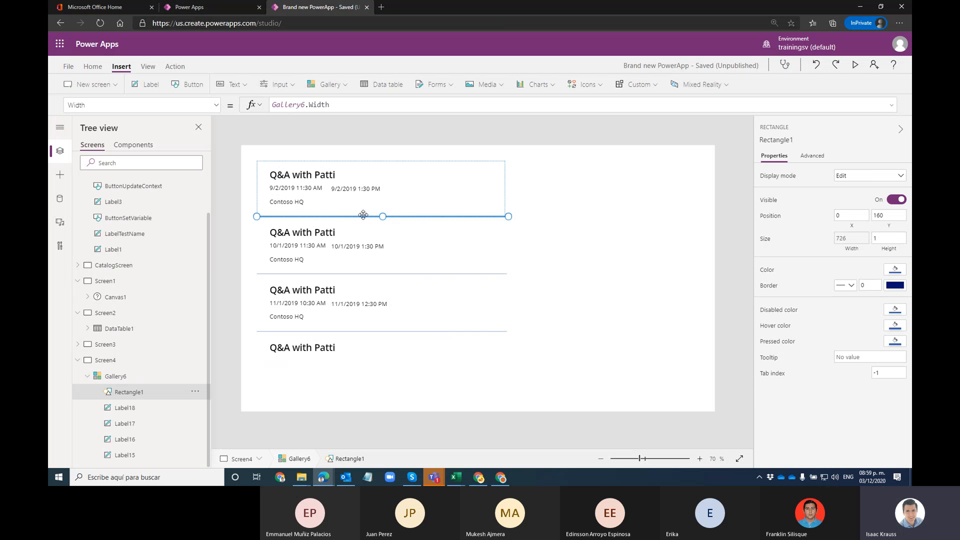
pyautogui.click(116, 376)
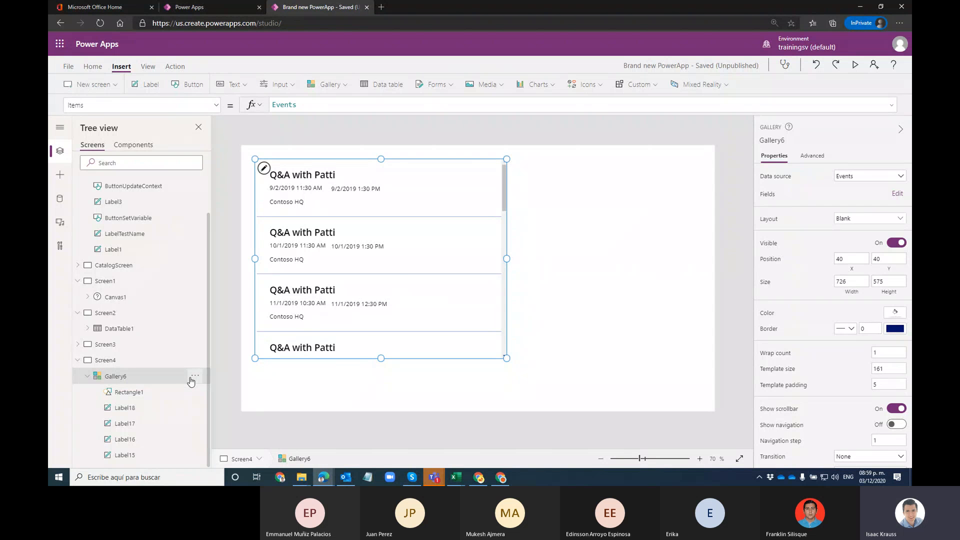
pyautogui.click(195, 375)
# Step: Rename Gallery6 to GalleryEvents
pyautogui.click(214, 296)
pyautogui.press('End')
pyautogui.press('BackSpace')
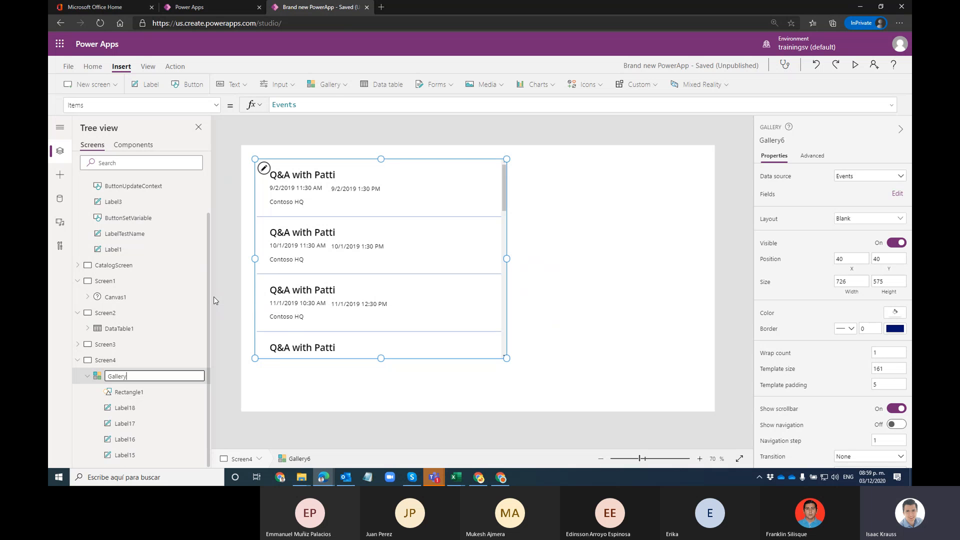
pyautogui.write('Events')
pyautogui.click(213, 297)
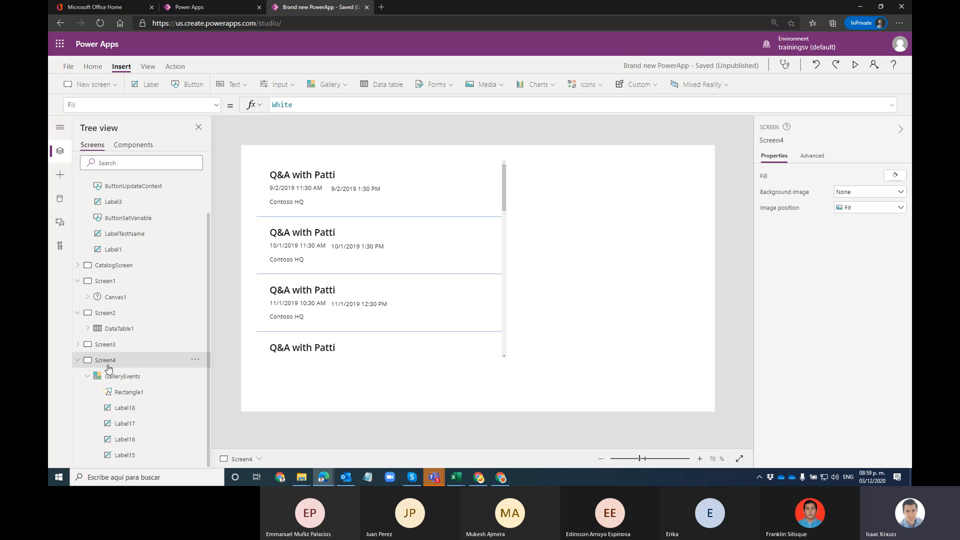
# Step: Rename Screen4 to EventsScreen
pyautogui.click(195, 359)
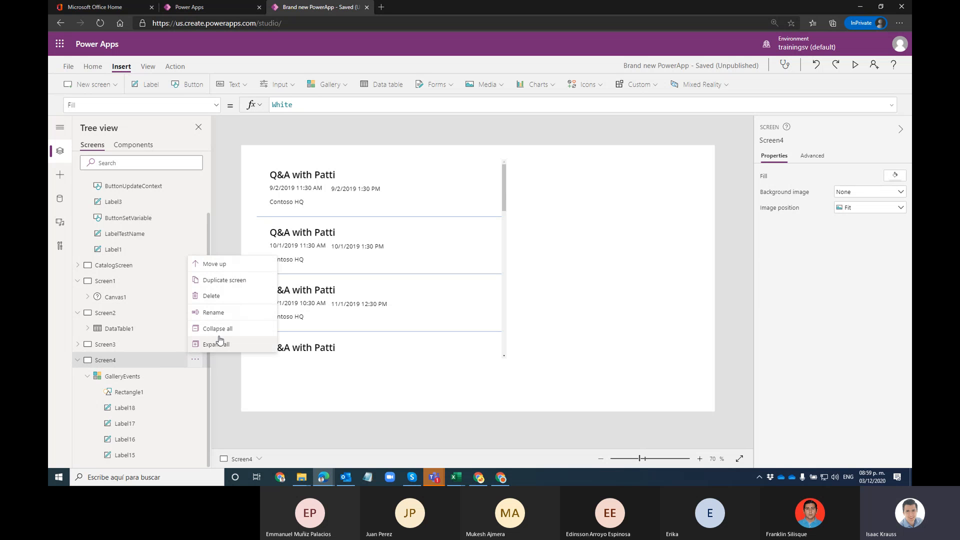
pyautogui.click(222, 313)
pyautogui.write('Screen')
pyautogui.press('Home')
pyautogui.write('Events')
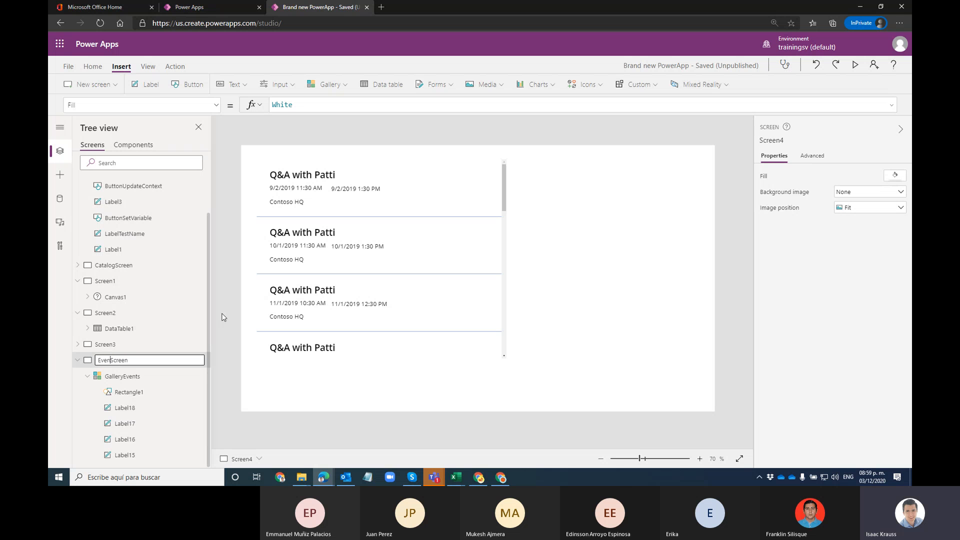
pyautogui.press('Return')
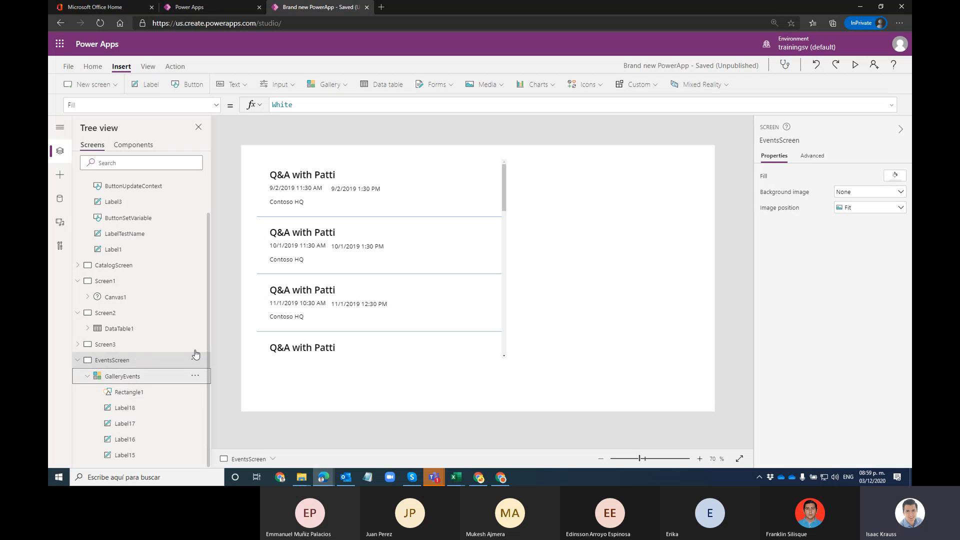
# Step: Check each template label to see which fields the title, times and location show
pyautogui.click(120, 408)
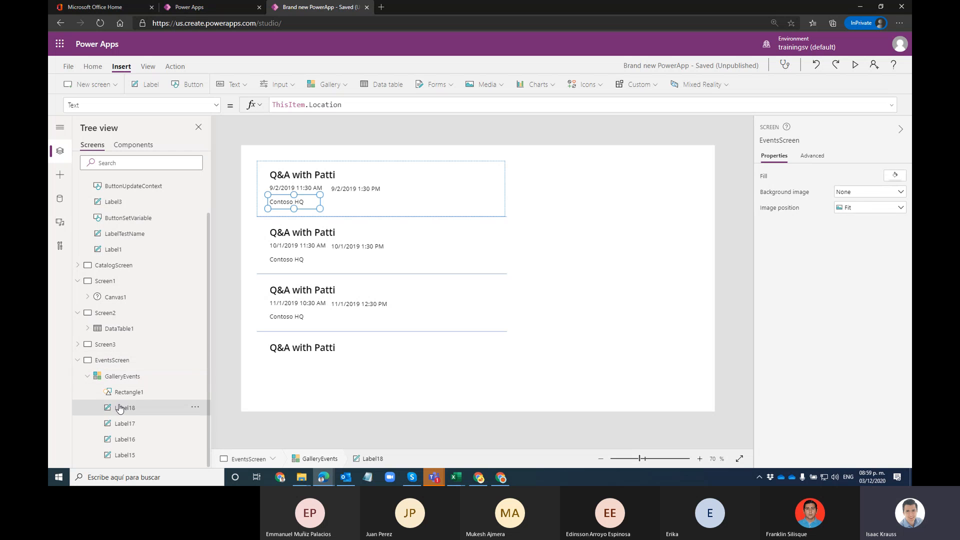
pyautogui.click(310, 179)
pyautogui.click(297, 190)
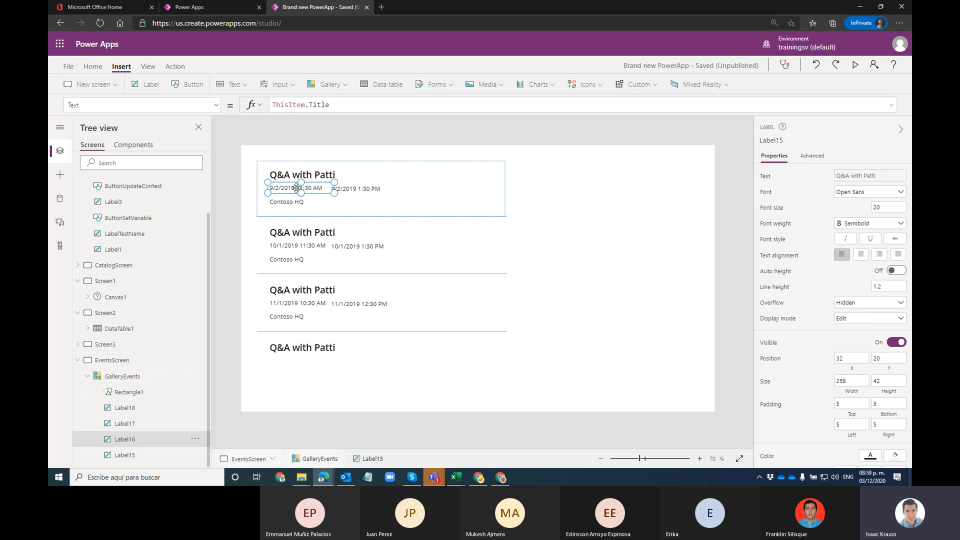
pyautogui.click(292, 203)
pyautogui.click(367, 189)
pyautogui.click(311, 177)
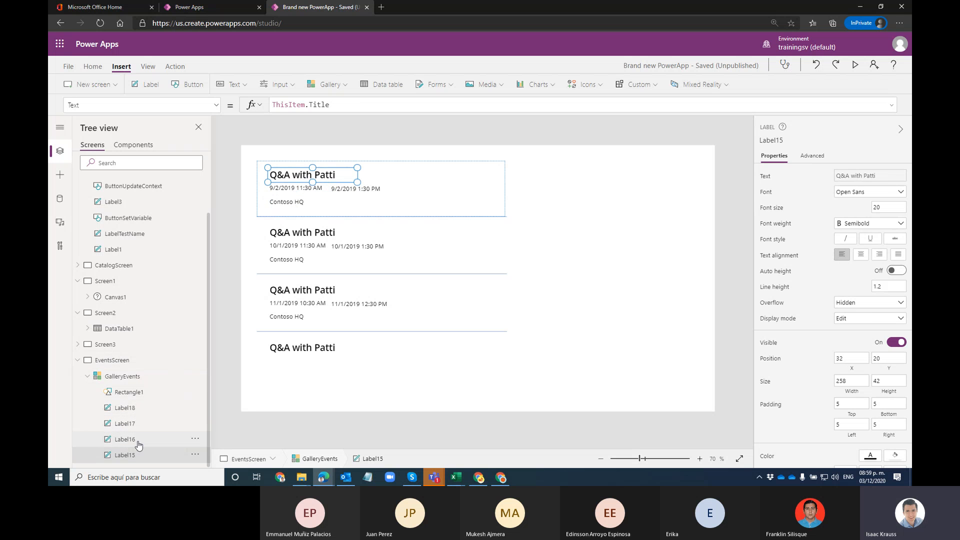
pyautogui.click(123, 409)
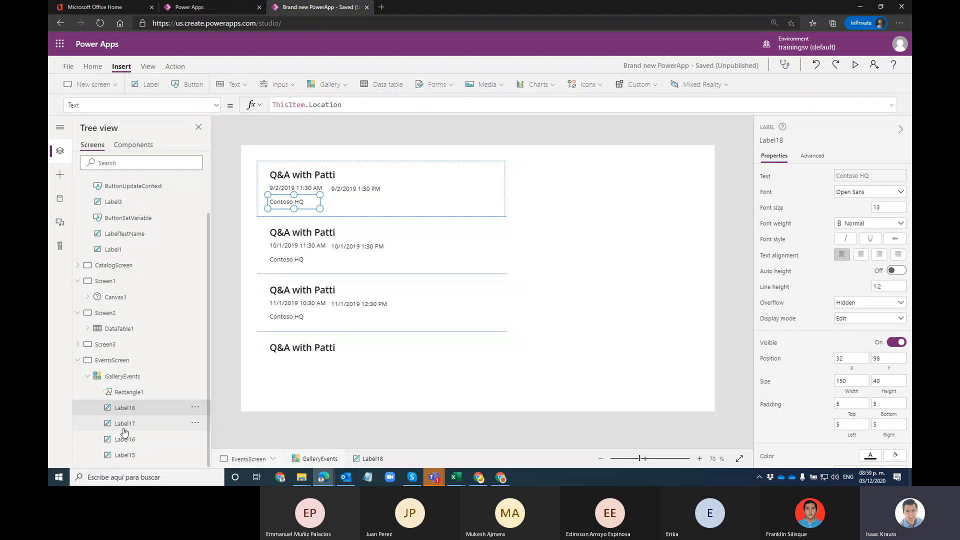
pyautogui.click(124, 424)
pyautogui.click(125, 439)
pyautogui.click(128, 454)
pyautogui.click(135, 423)
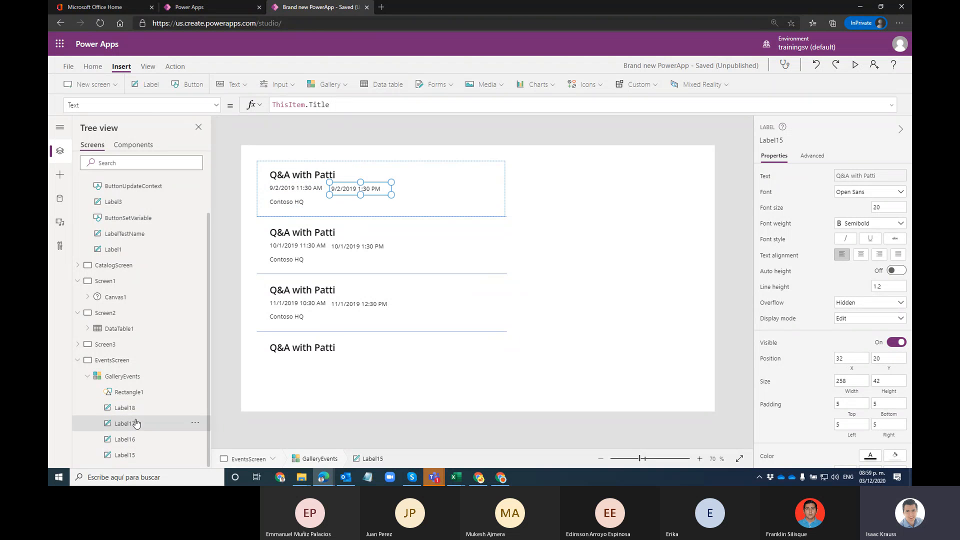
pyautogui.click(134, 393)
pyautogui.click(140, 378)
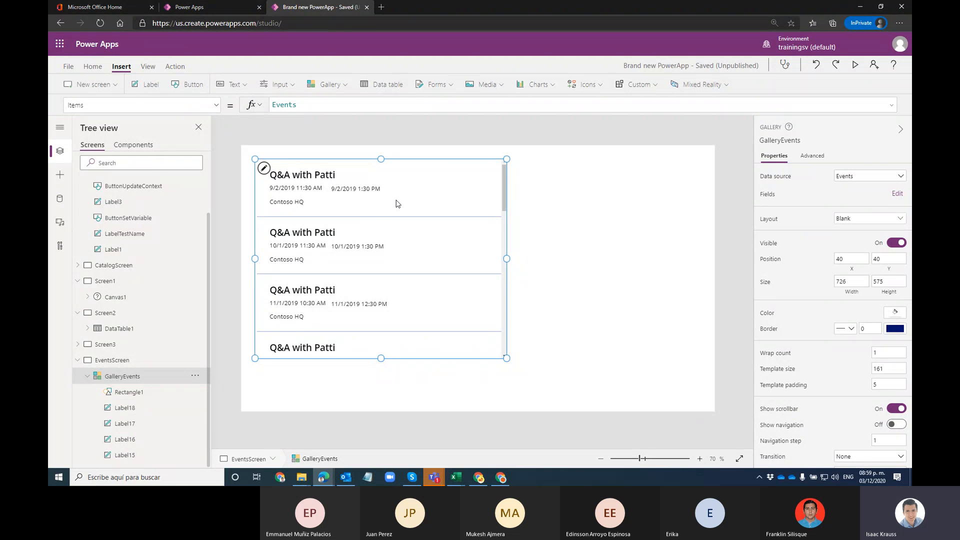
# Step: Select the title label Label15 and highlight ThisItem in its Text formula
pyautogui.click(397, 203)
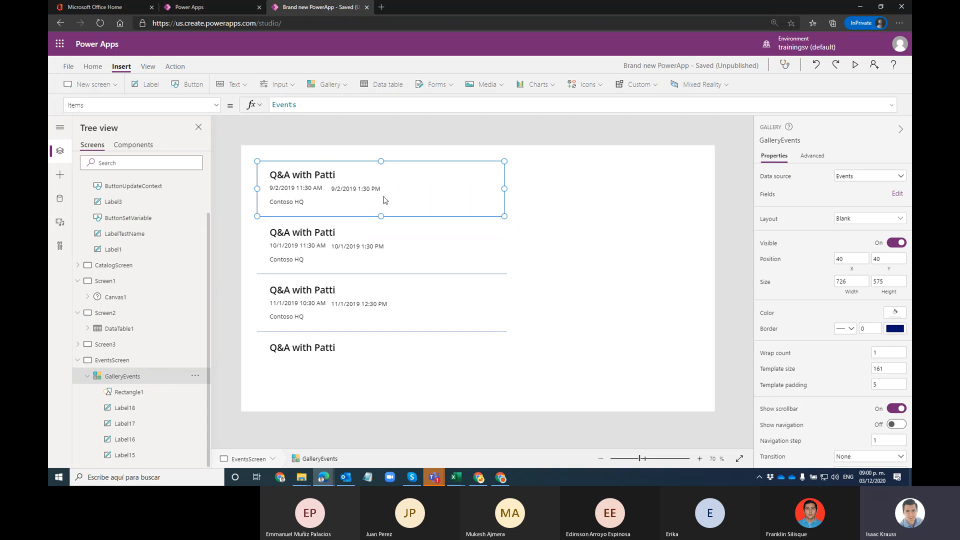
pyautogui.click(302, 180)
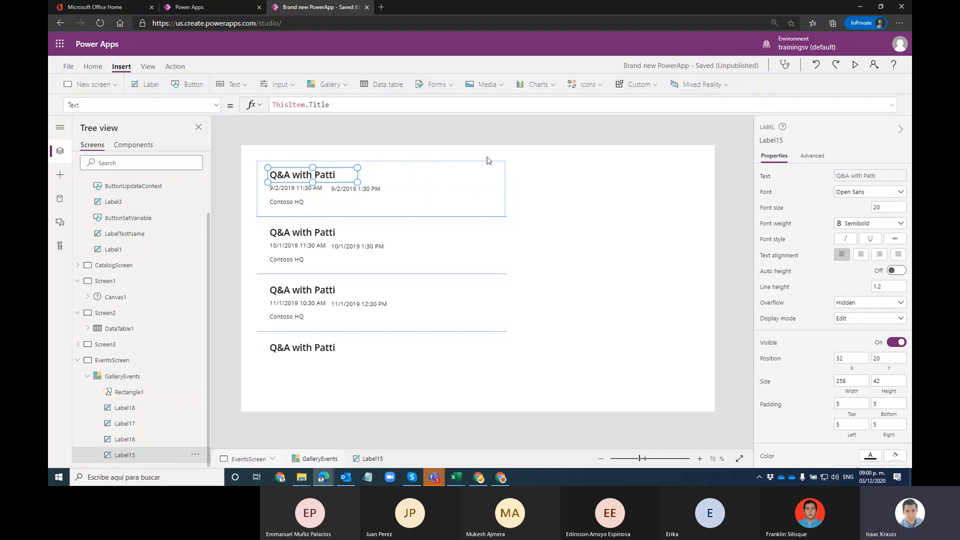
pyautogui.click(289, 106)
pyautogui.moveTo(306, 106); pyautogui.dragTo(267, 108)
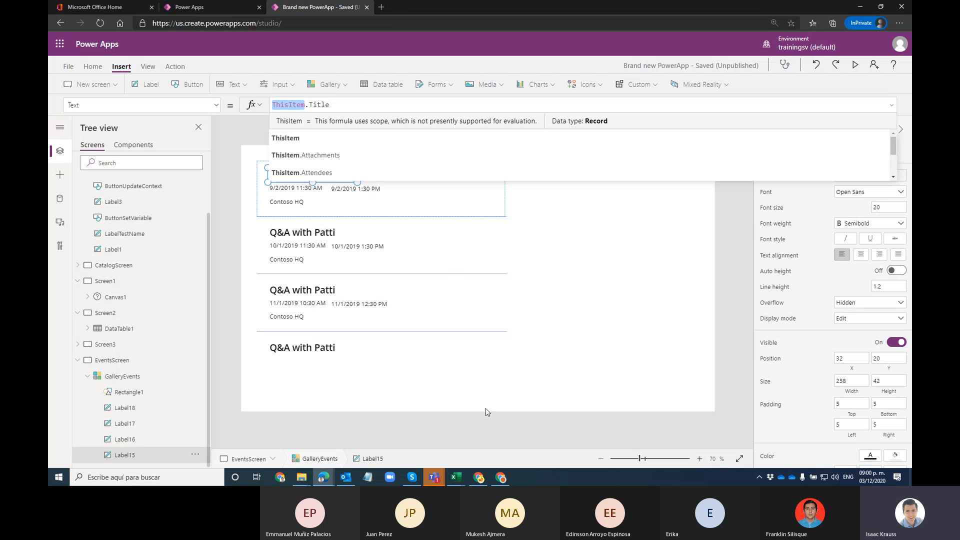
pyautogui.moveTo(499, 481)
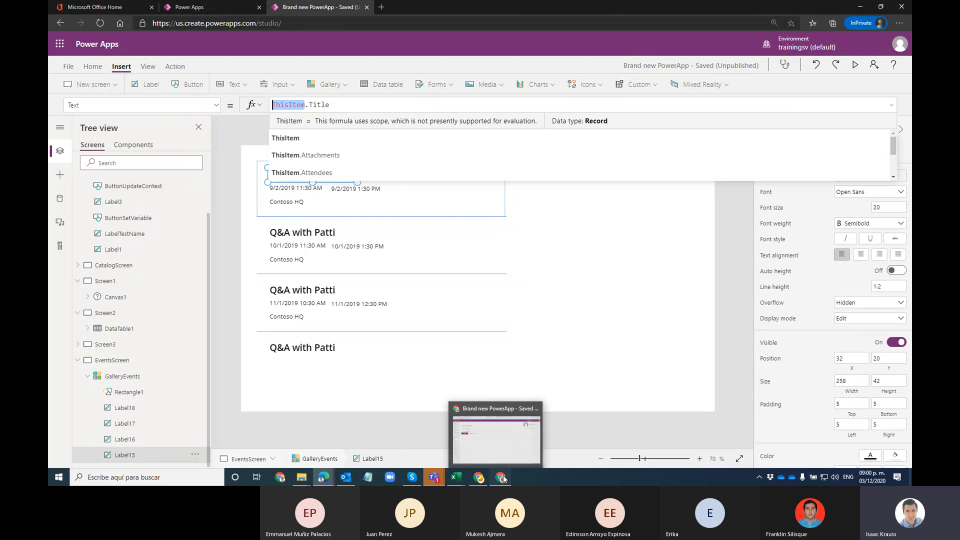
pyautogui.click(500, 439)
pyautogui.click(524, 10)
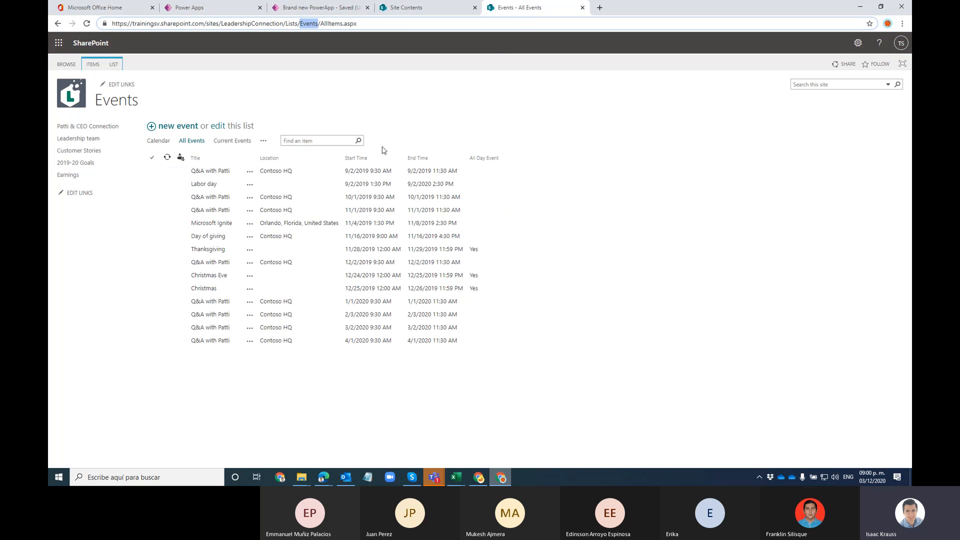
pyautogui.click(185, 186)
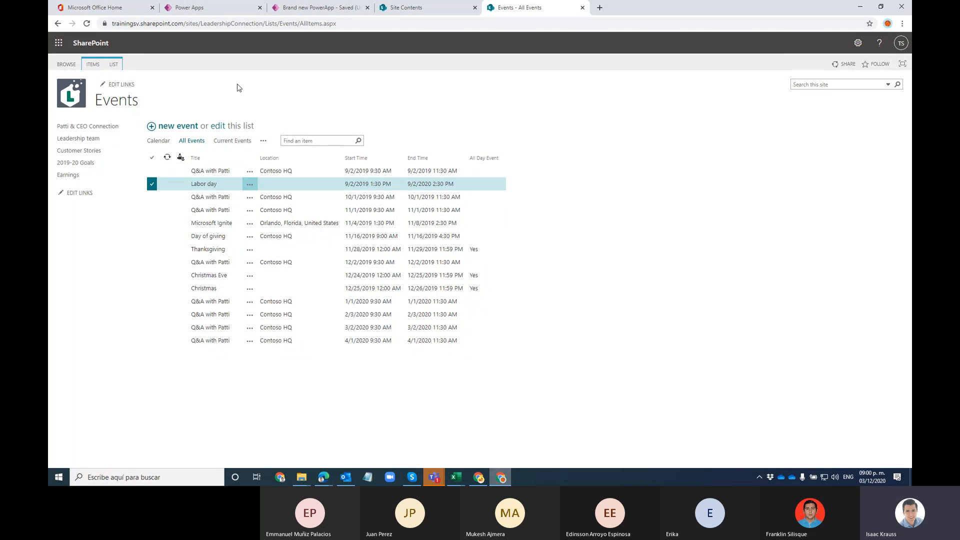
pyautogui.click(500, 476)
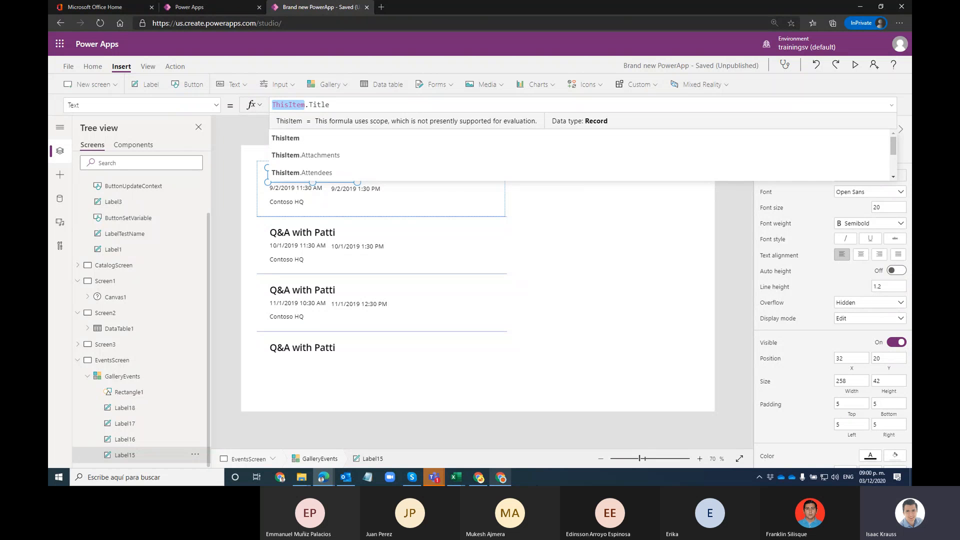
pyautogui.click(500, 478)
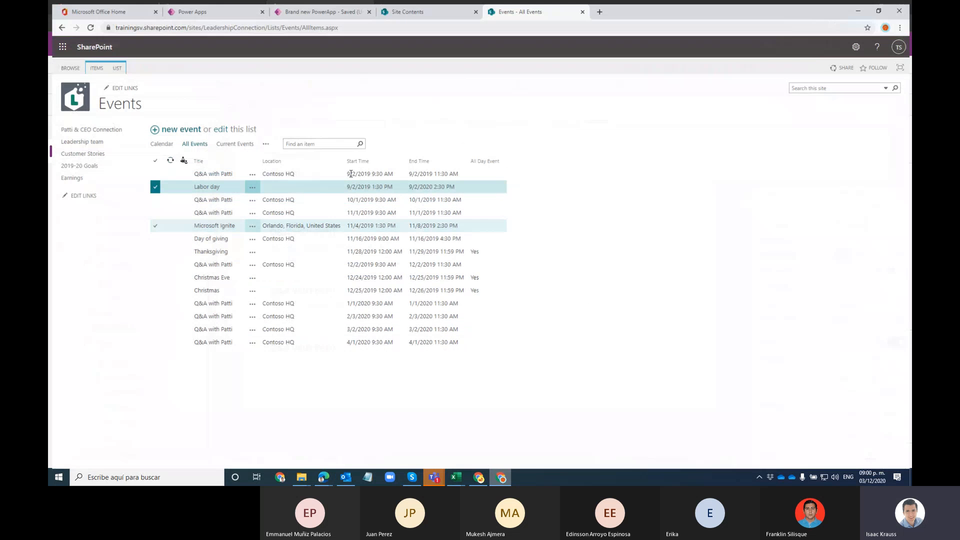
pyautogui.hotkey('alt', 'Tab')
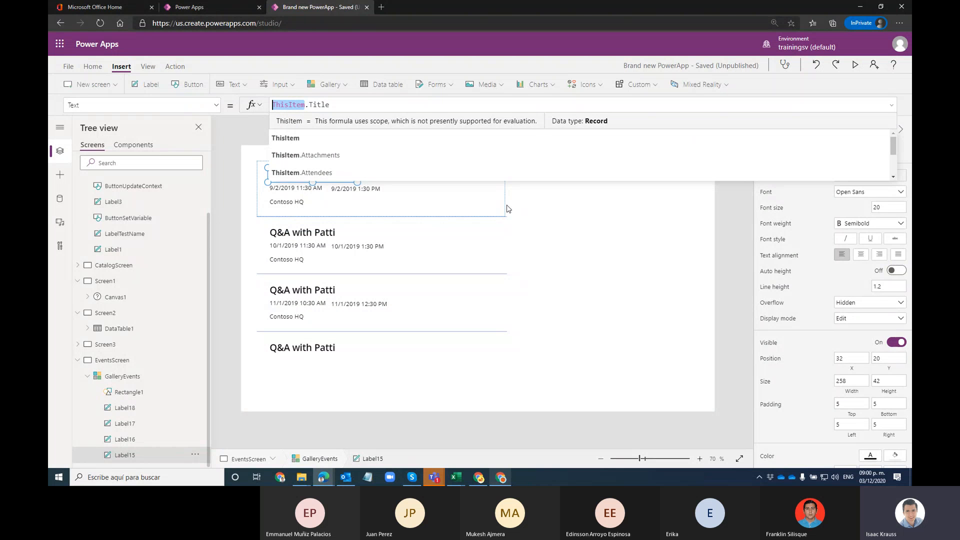
pyautogui.click(499, 170)
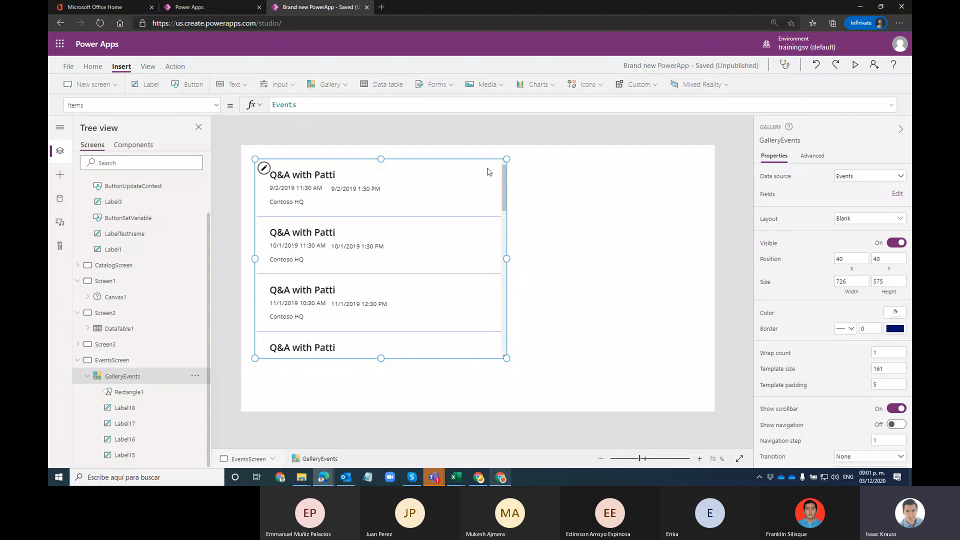
# Step: Select the events gallery and its first item template to review the rows
pyautogui.click(440, 179)
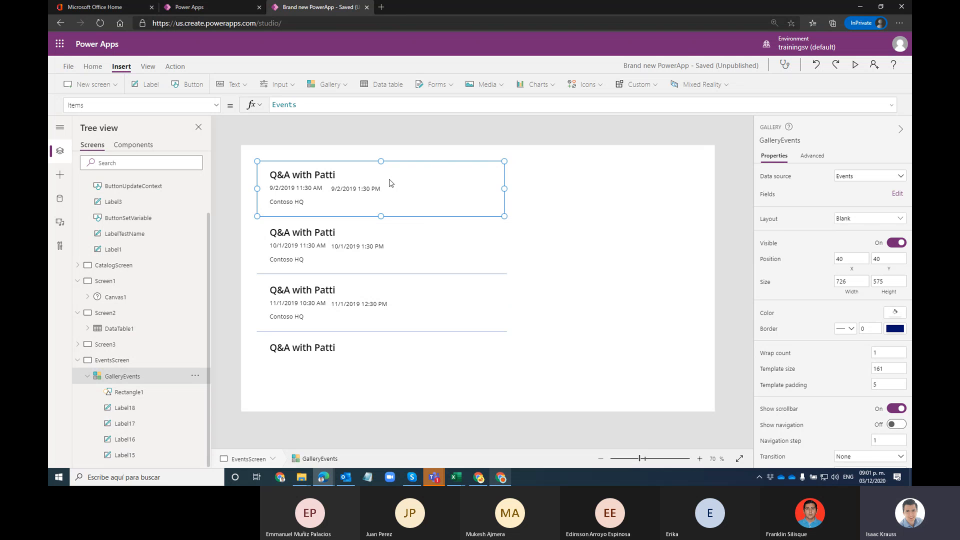
pyautogui.click(322, 179)
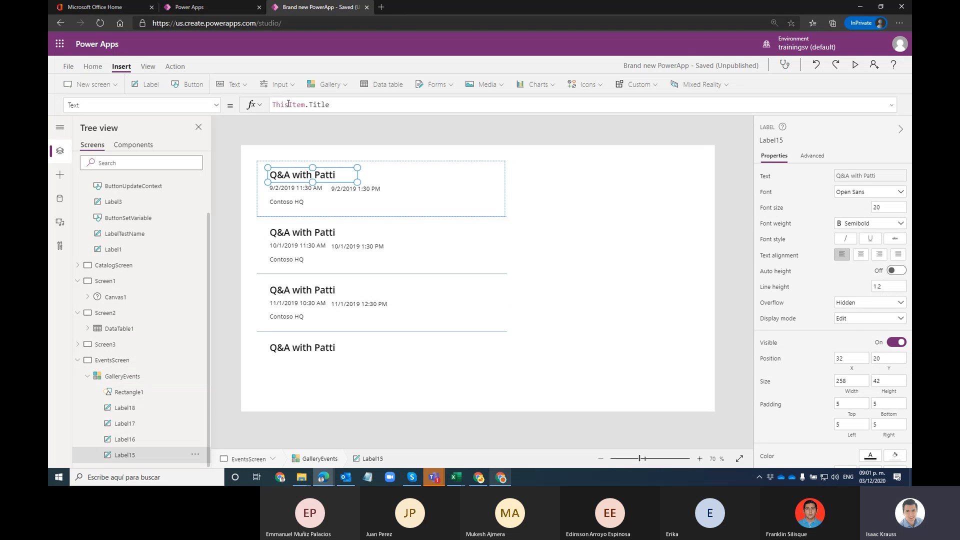
pyautogui.click(371, 254)
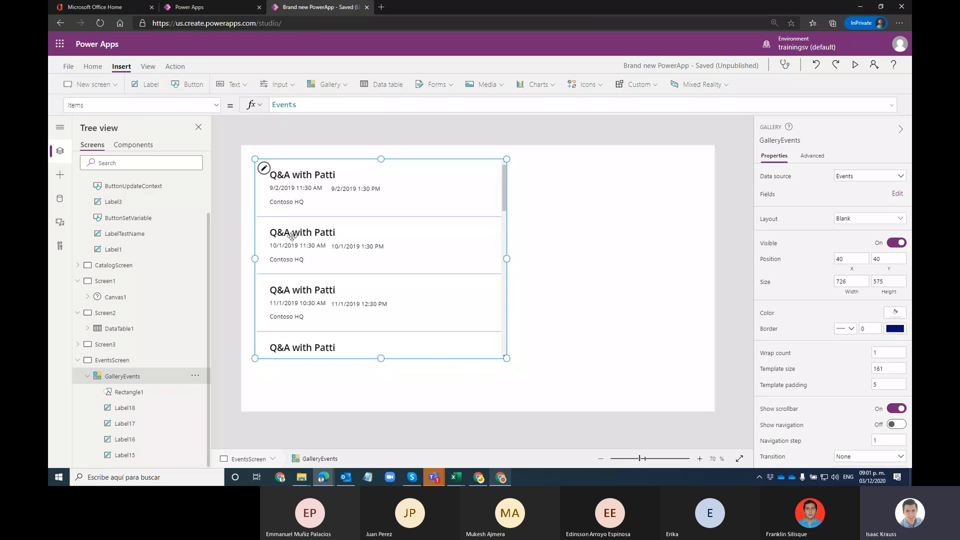
pyautogui.click(330, 205)
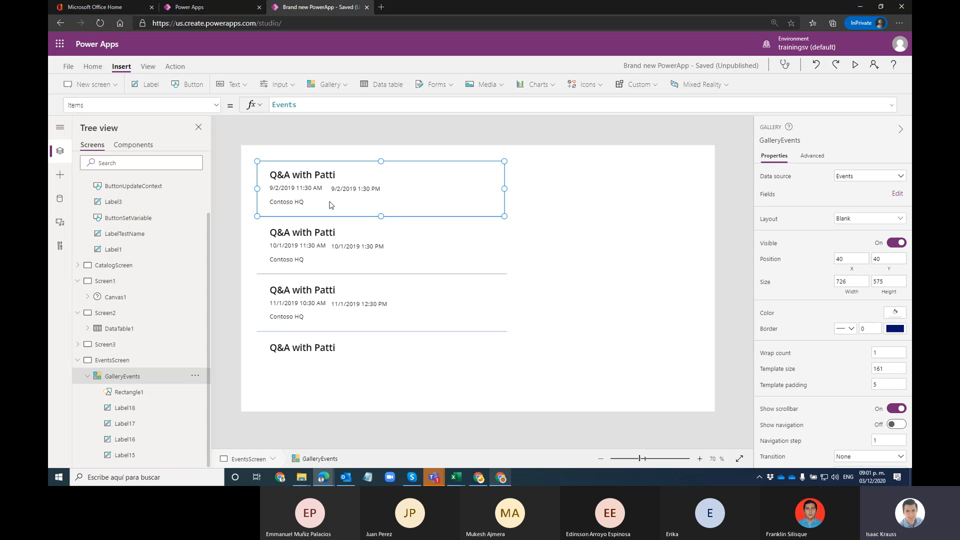
pyautogui.click(375, 243)
pyautogui.scroll(-10, 348, 263)
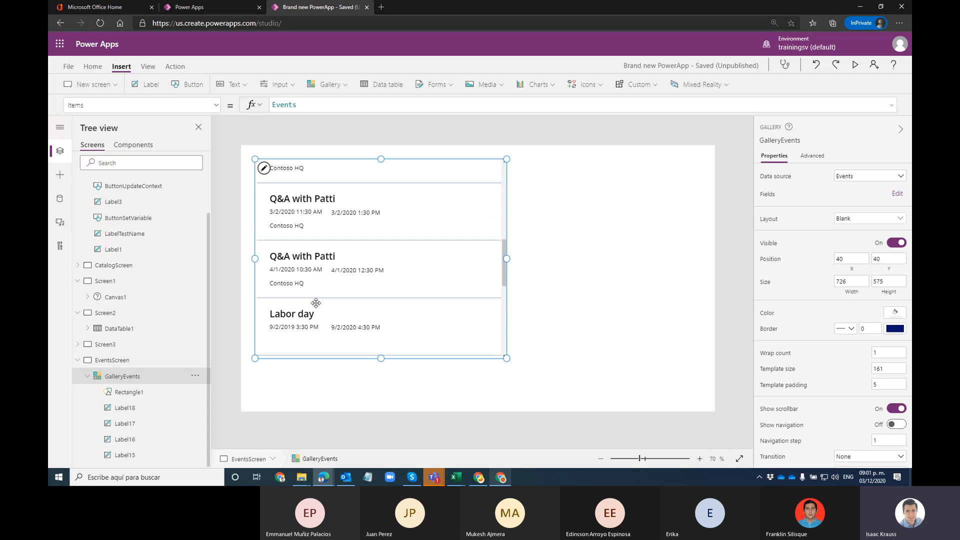
pyautogui.scroll(3, 317, 301)
pyautogui.scroll(7, 425, 235)
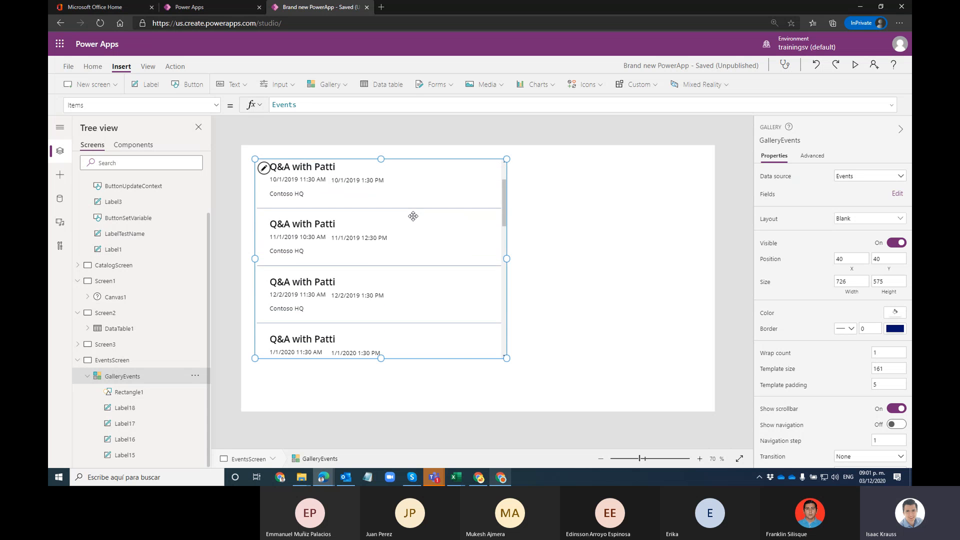
# Step: Nudge the end-time label Label17 up level with the start time
pyautogui.click(430, 205)
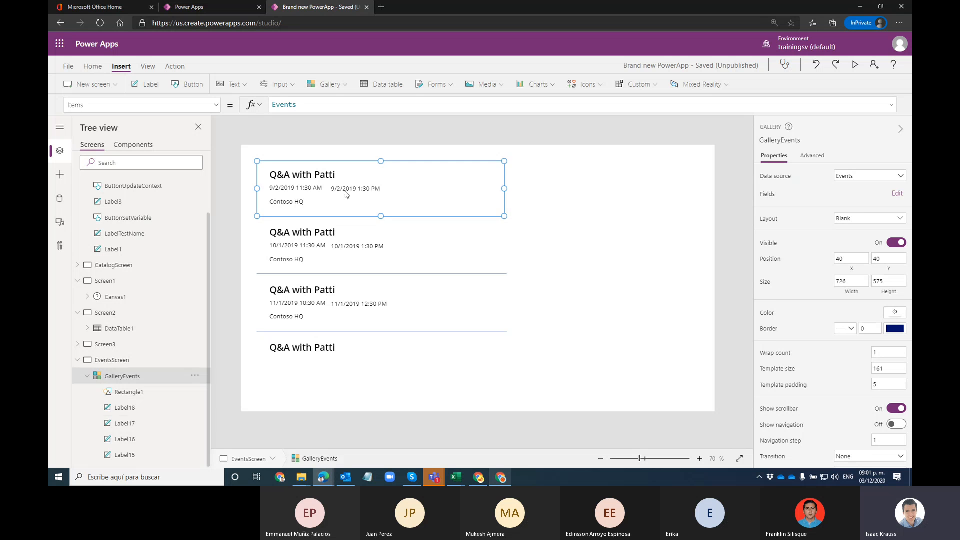
pyautogui.click(350, 190)
pyautogui.moveTo(361, 189); pyautogui.dragTo(361, 187)
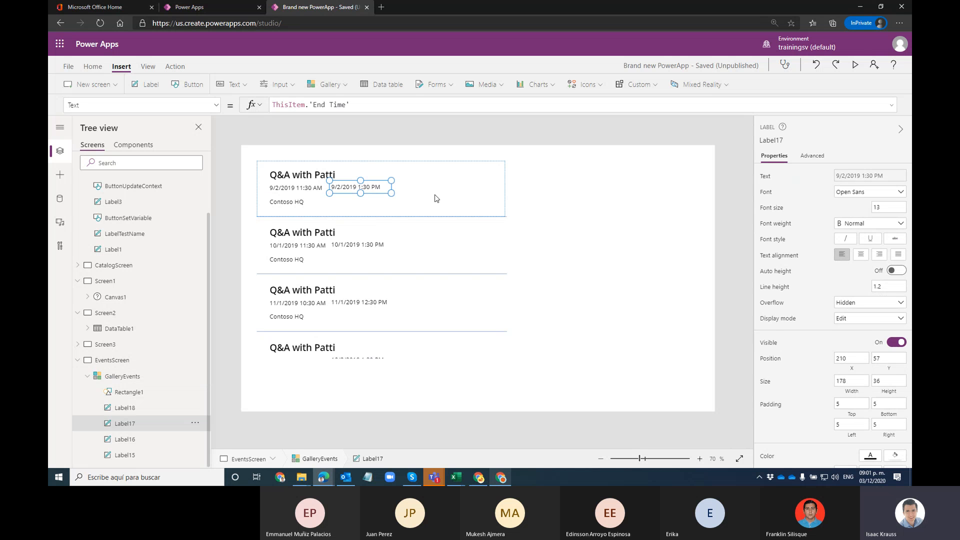
pyautogui.click(433, 197)
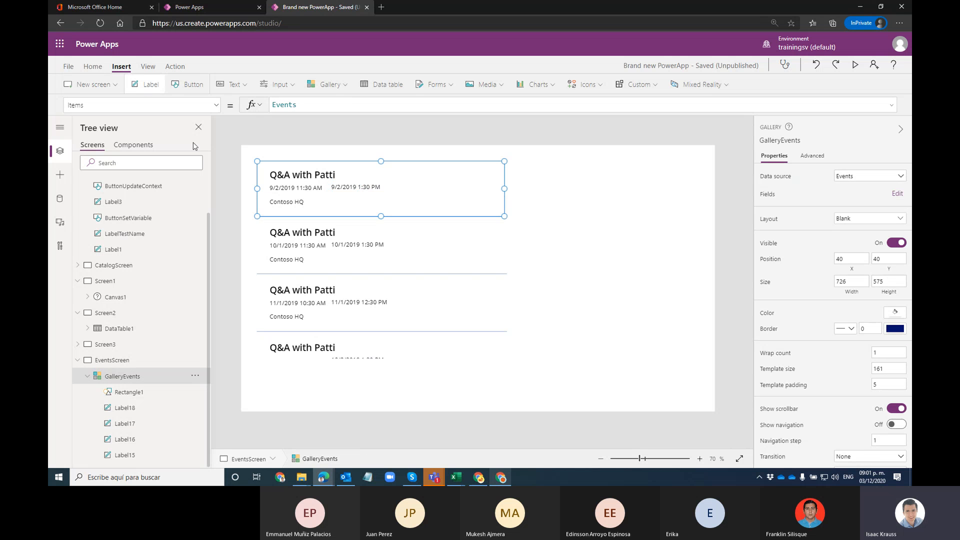
pyautogui.click(147, 84)
# Step: Place the new label right of the event times and set its text to "Event Lenght: "
pyautogui.moveTo(311, 182); pyautogui.dragTo(439, 187)
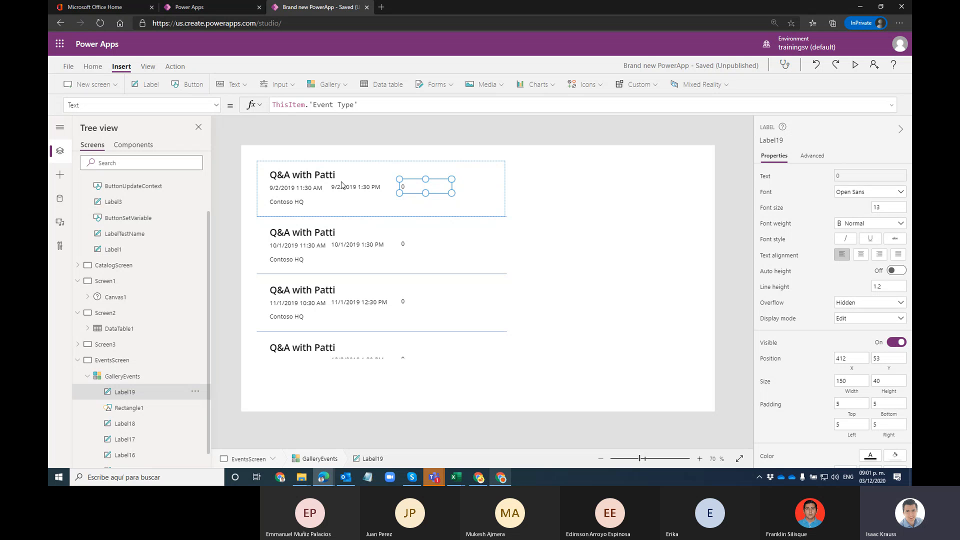
pyautogui.moveTo(407, 188); pyautogui.dragTo(414, 188)
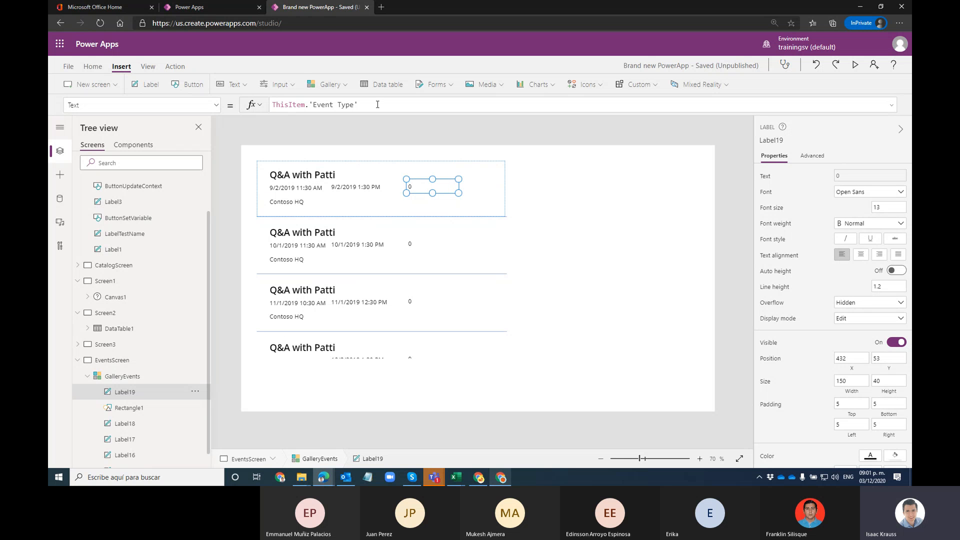
pyautogui.hotkey('ctrl', 'a')
pyautogui.press('BackSpace')
pyautogui.write('Event Lenght:')
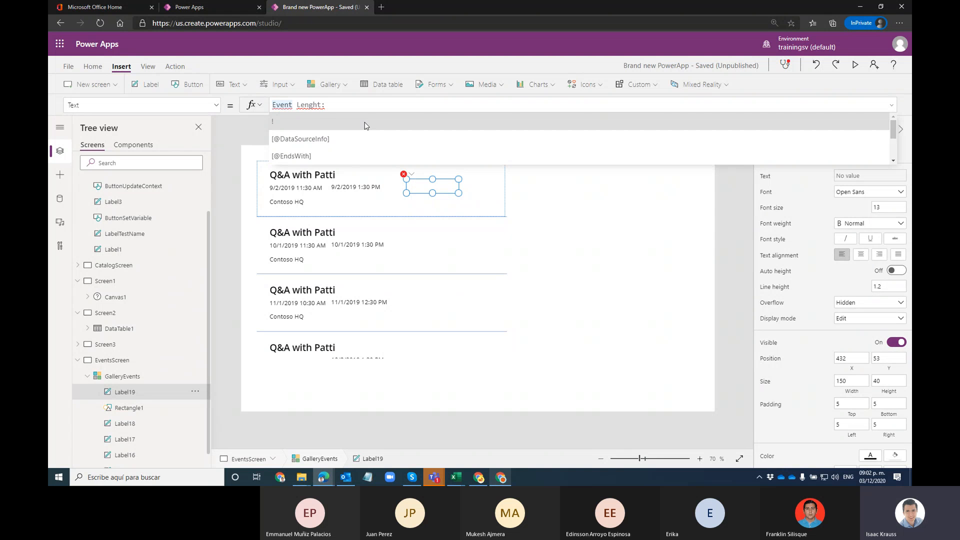
pyautogui.press('Home')
pyautogui.write('"')
pyautogui.write(' "')
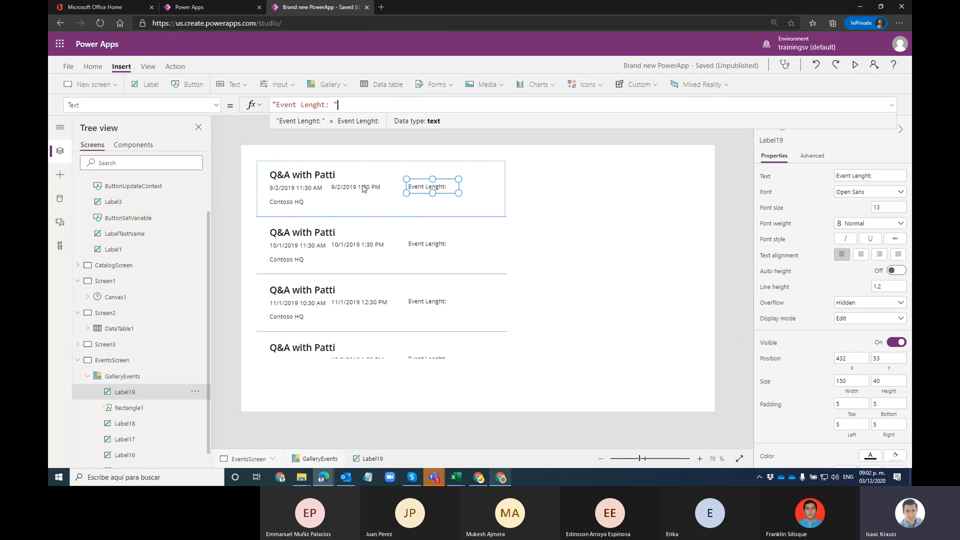
# Step: Search 'powerapps date dif' and open the DateAdd/DateDiff docs article in a new tab
pyautogui.click(381, 7)
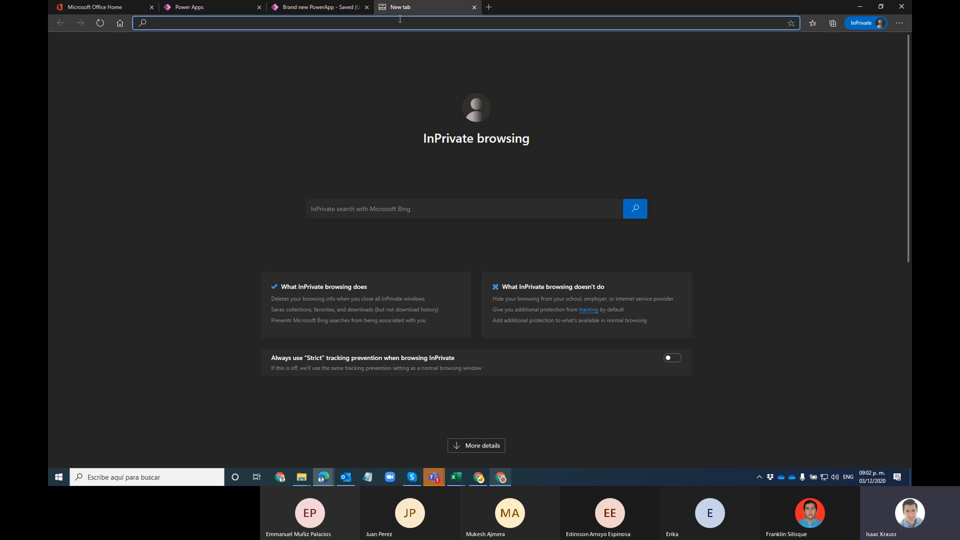
pyautogui.write('powera')
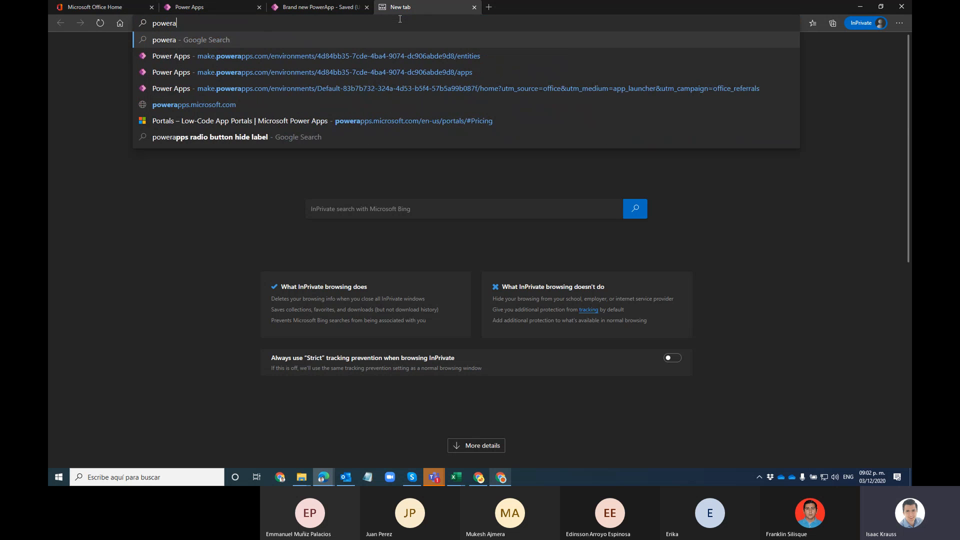
pyautogui.write('pps ')
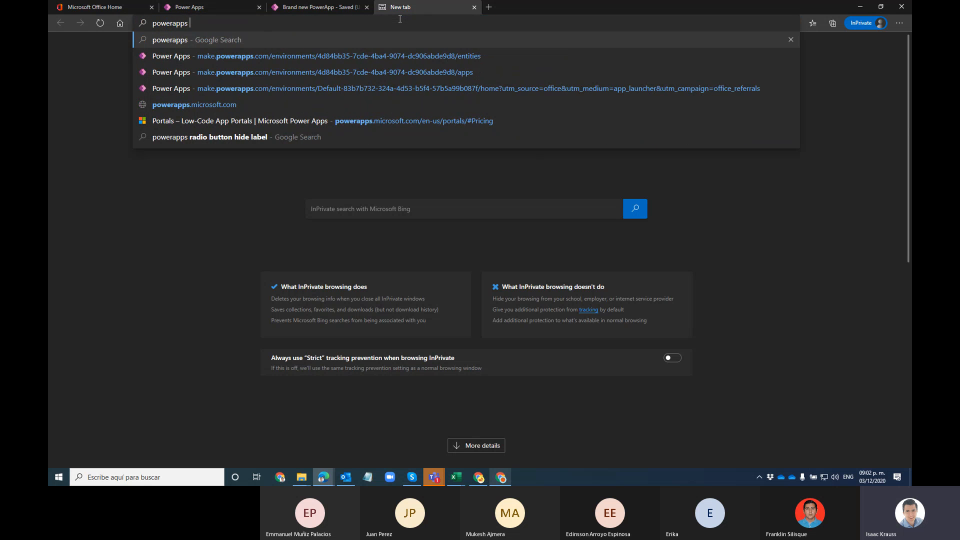
pyautogui.write('date')
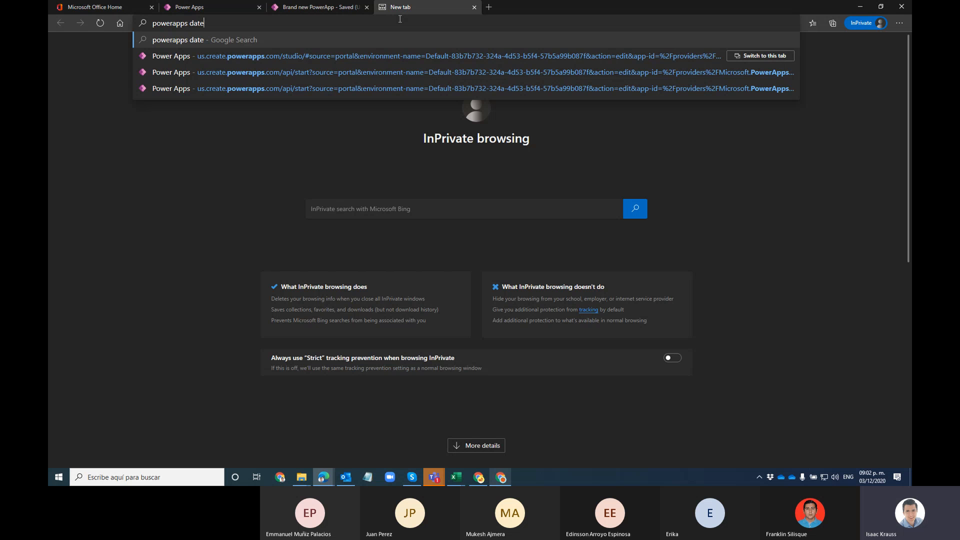
pyautogui.write(' dif')
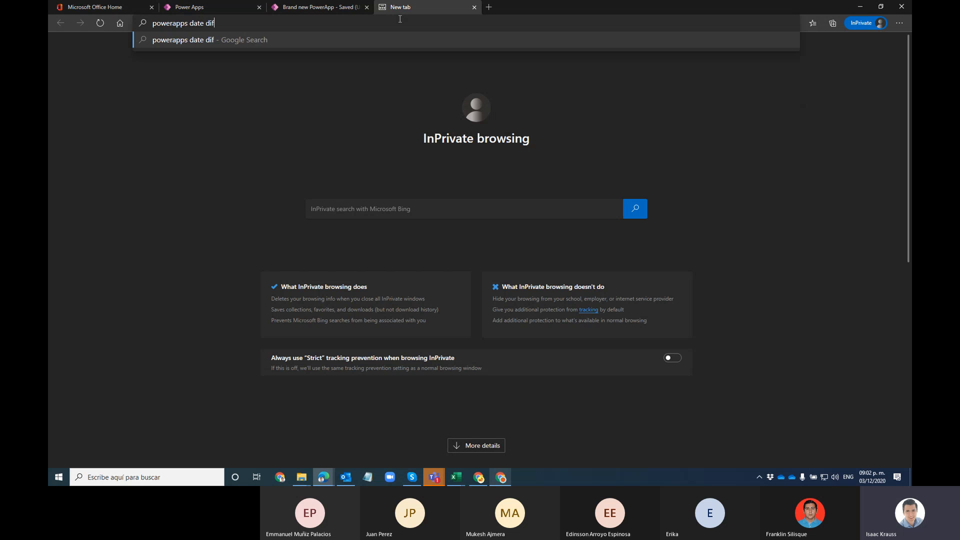
pyautogui.press('Return')
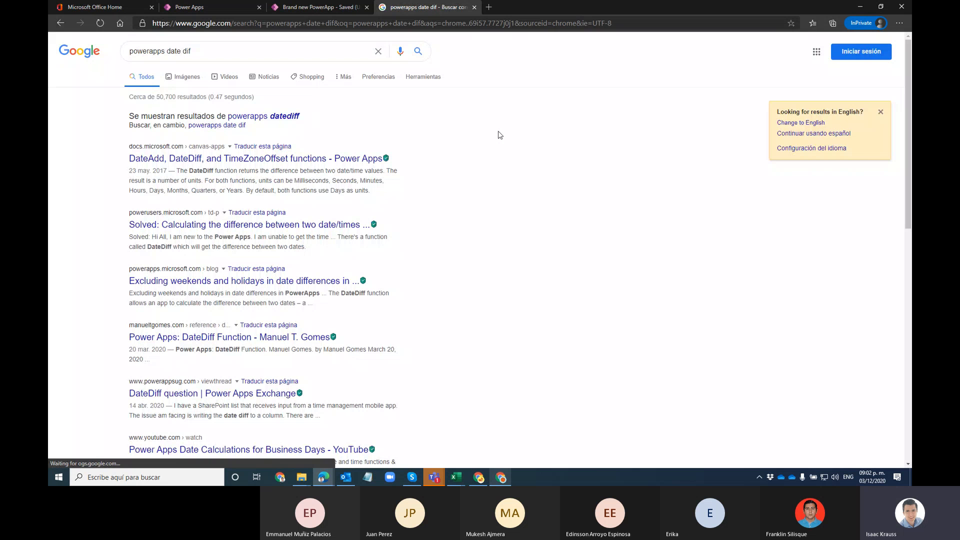
pyautogui.rightClick(257, 159)
pyautogui.click(285, 165)
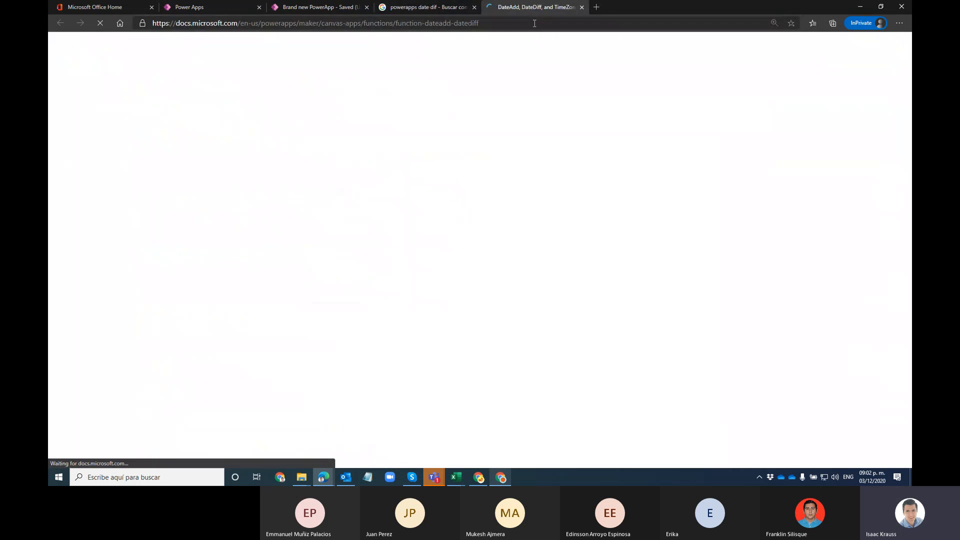
# Step: Skim the DateDiff article, then re-run the search as 'powerapps time dif'
pyautogui.scroll(-1, 379, 210)
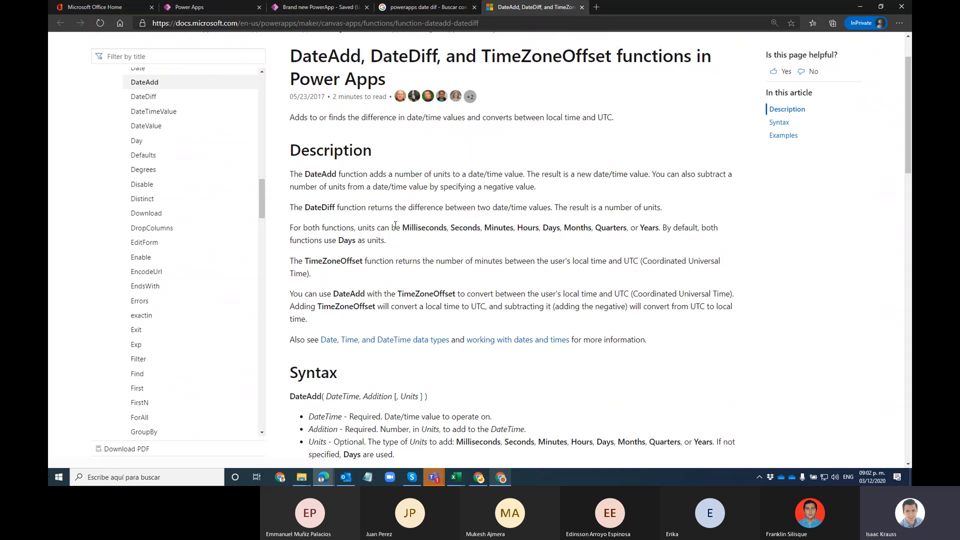
pyautogui.scroll(-15, 395, 225)
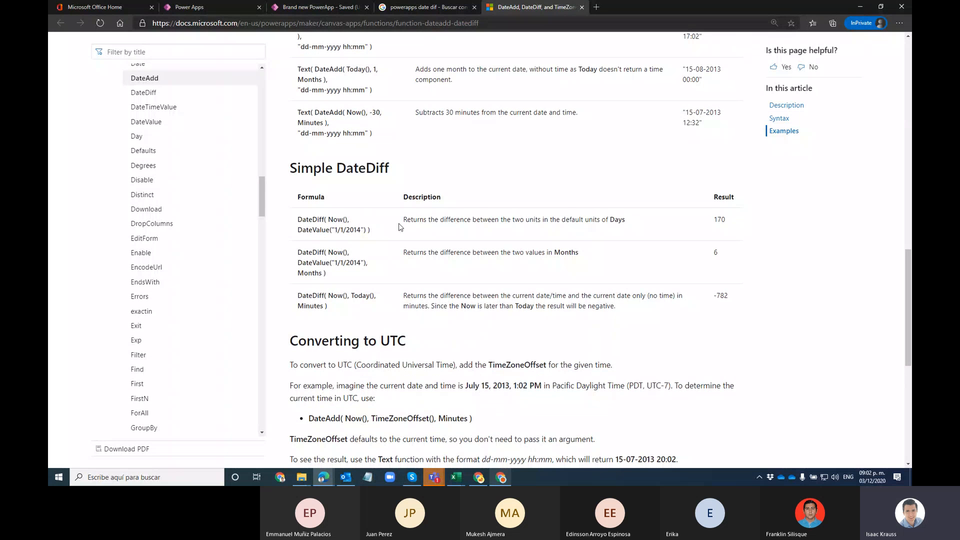
pyautogui.scroll(-1, 558, 195)
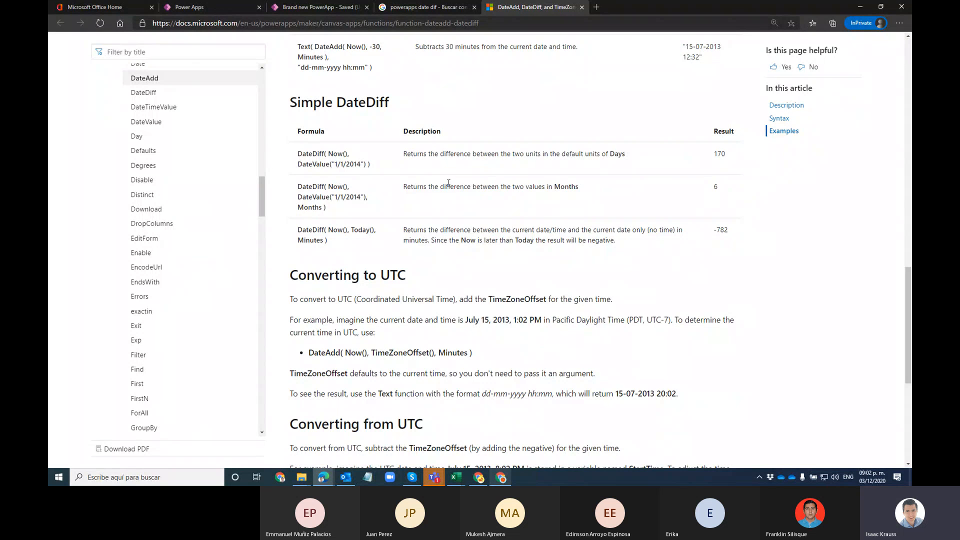
pyautogui.scroll(-1, 449, 184)
pyautogui.scroll(-4, 448, 183)
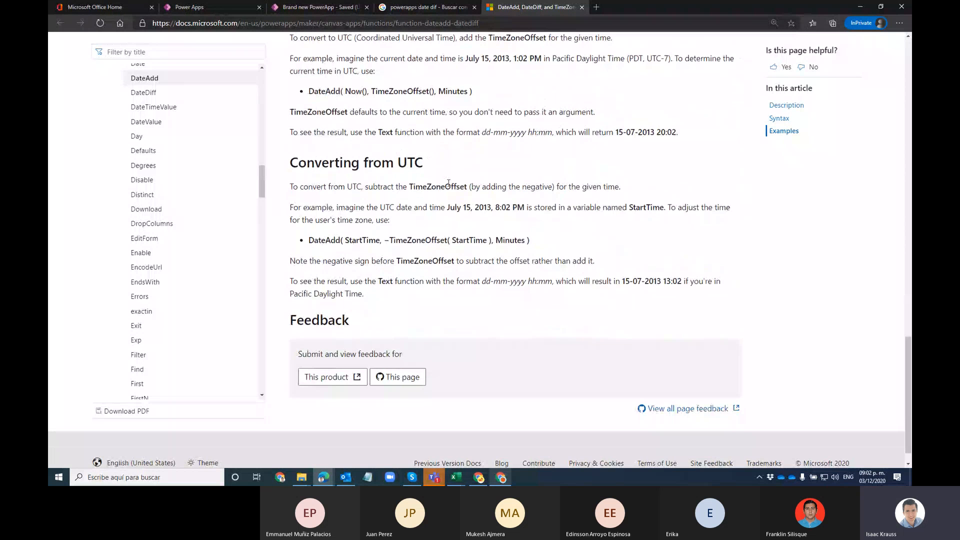
pyautogui.scroll(4, 449, 184)
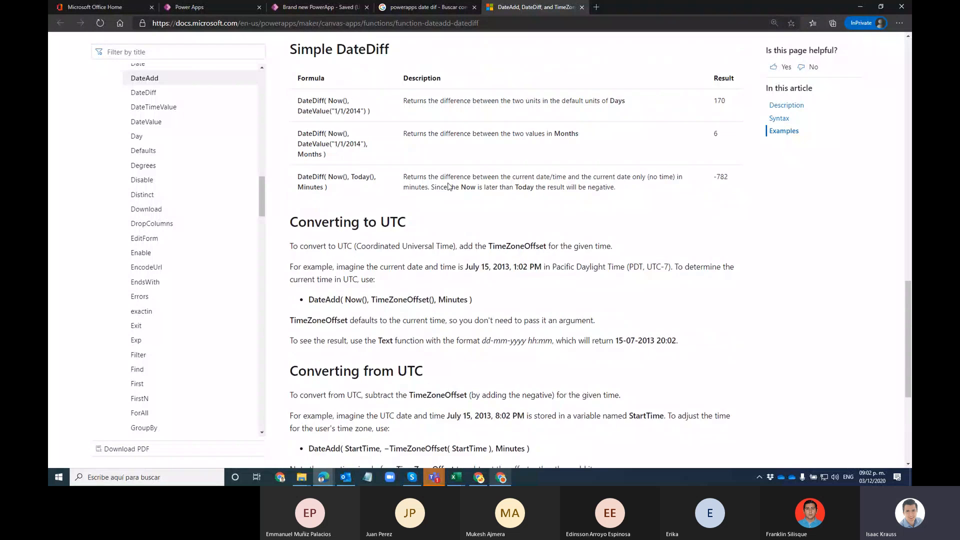
pyautogui.scroll(4, 448, 186)
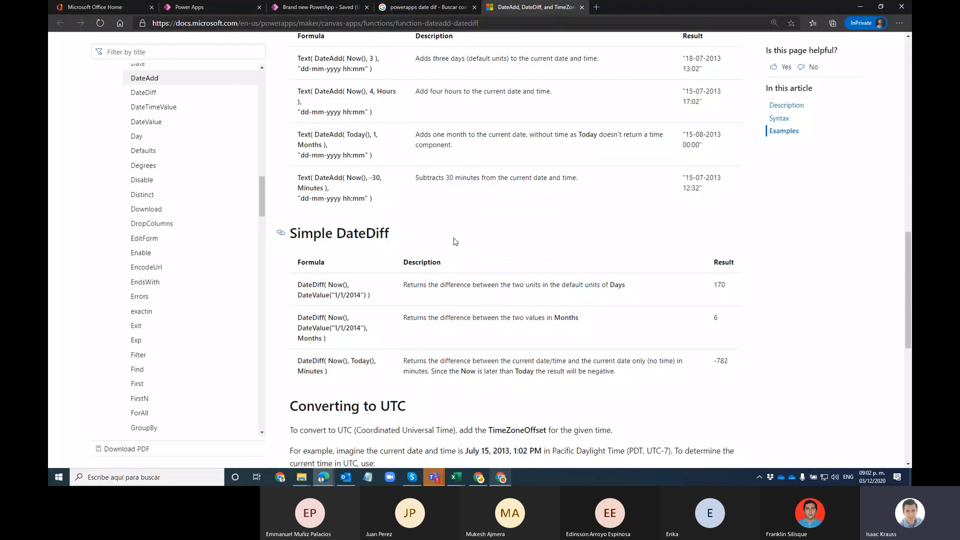
pyautogui.scroll(15, 455, 241)
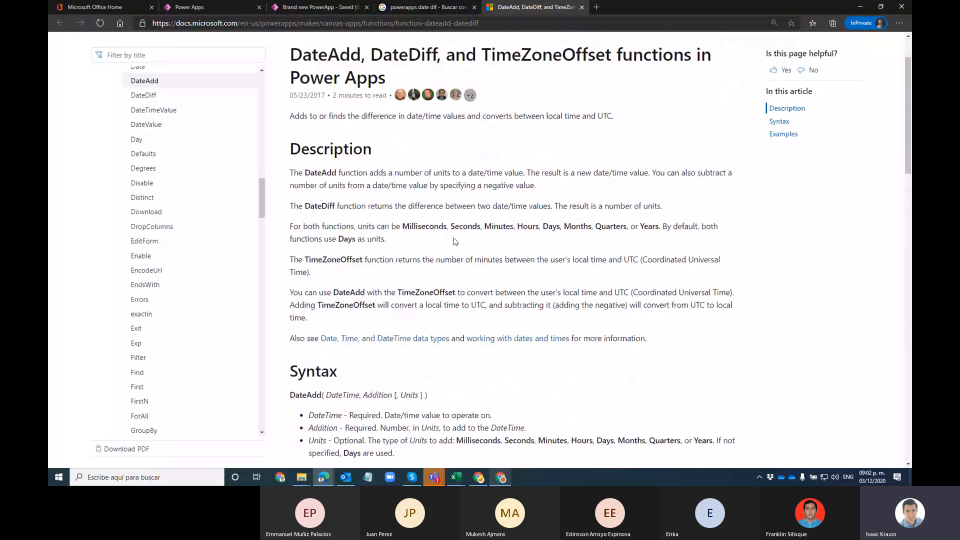
pyautogui.scroll(2, 495, 219)
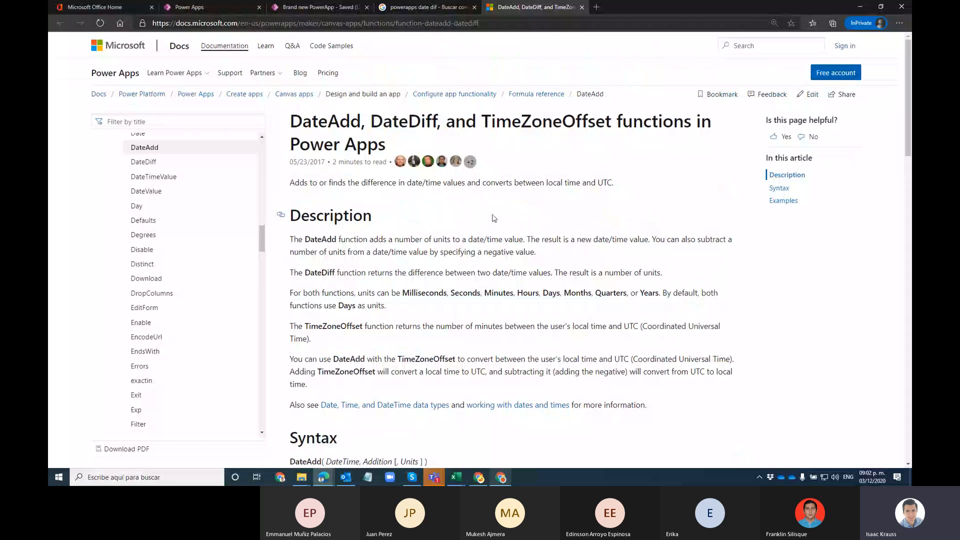
pyautogui.click(402, 10)
pyautogui.doubleClick(175, 51)
pyautogui.write('time')
pyautogui.press('Return')
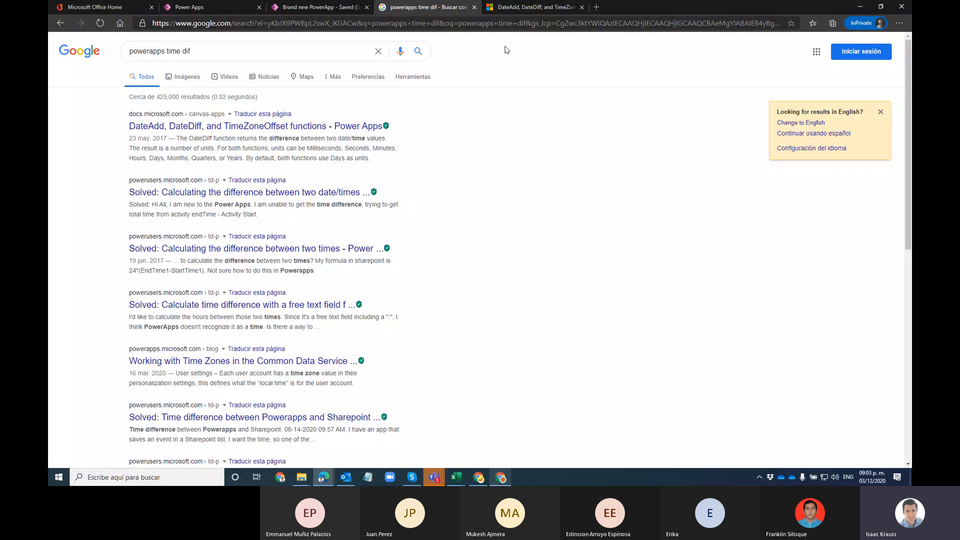
# Step: Review the DateDiff syntax, noting the Units parameter and its Milliseconds and Hours options
pyautogui.click(521, 10)
pyautogui.scroll(-6, 414, 259)
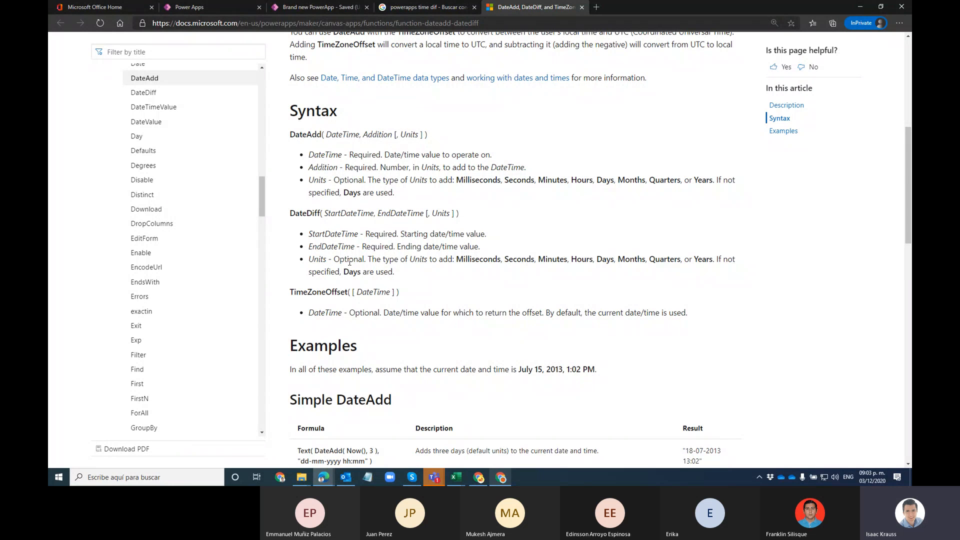
pyautogui.moveTo(437, 213); pyautogui.dragTo(452, 209)
pyautogui.click(452, 209)
pyautogui.doubleClick(442, 211)
pyautogui.moveTo(431, 213)
pyautogui.mouseDown()
pyautogui.moveTo(452, 233)
pyautogui.moveTo(450, 214)
pyautogui.mouseUp()
pyautogui.doubleClick(462, 258)
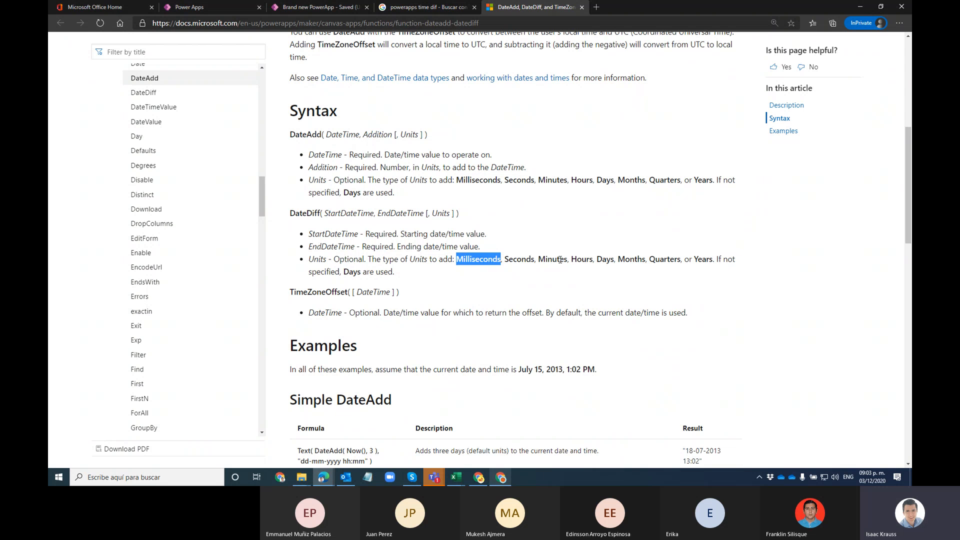
pyautogui.doubleClick(581, 259)
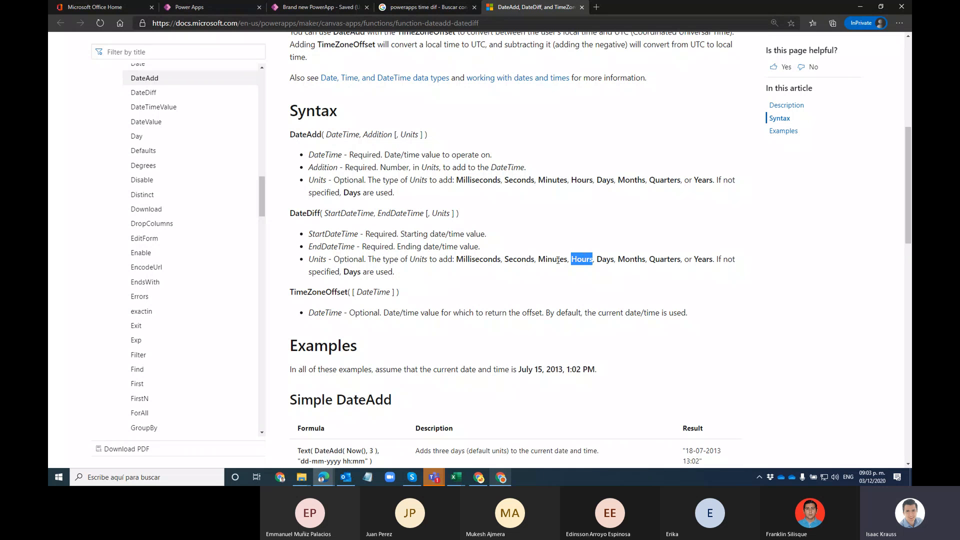
pyautogui.moveTo(289, 213); pyautogui.dragTo(321, 213)
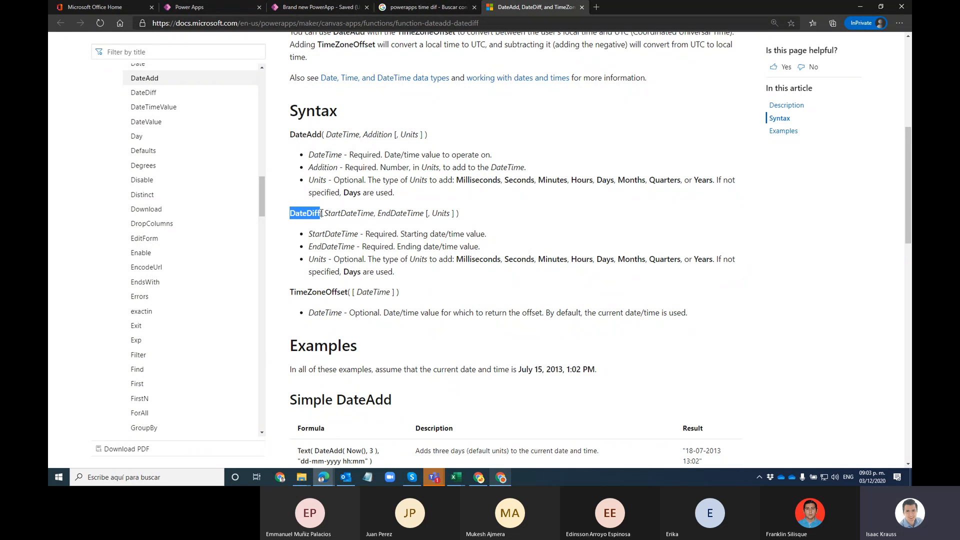
pyautogui.click(316, 8)
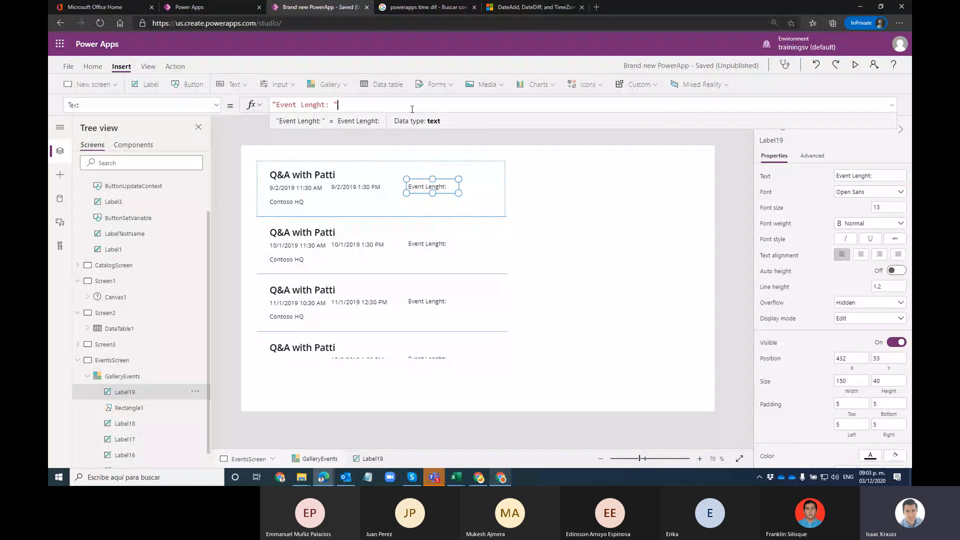
# Step: Clear the label's "Event Lenght: " Text formula
pyautogui.write('&')
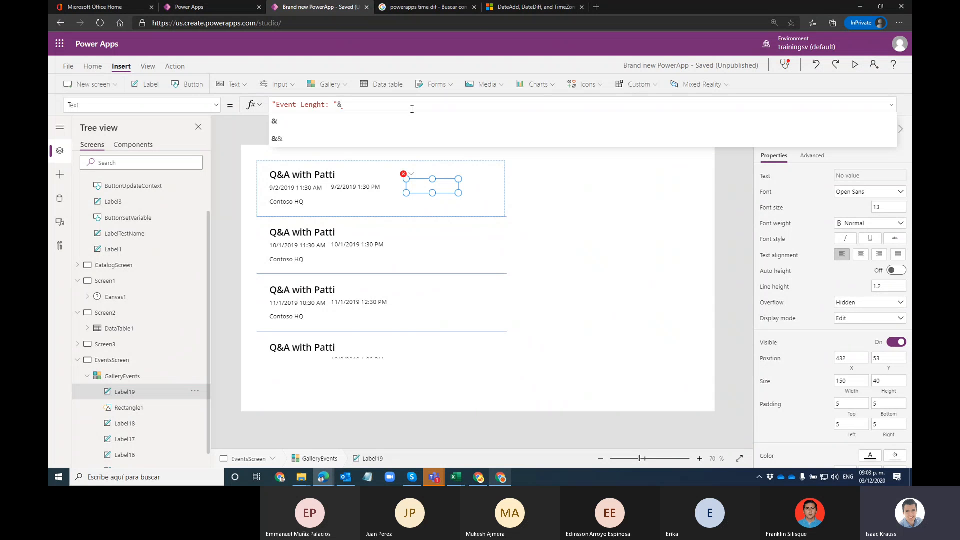
pyautogui.hotkey('shift', 'Left')
pyautogui.press('Right')
pyautogui.hotkey('shift', 'Home')
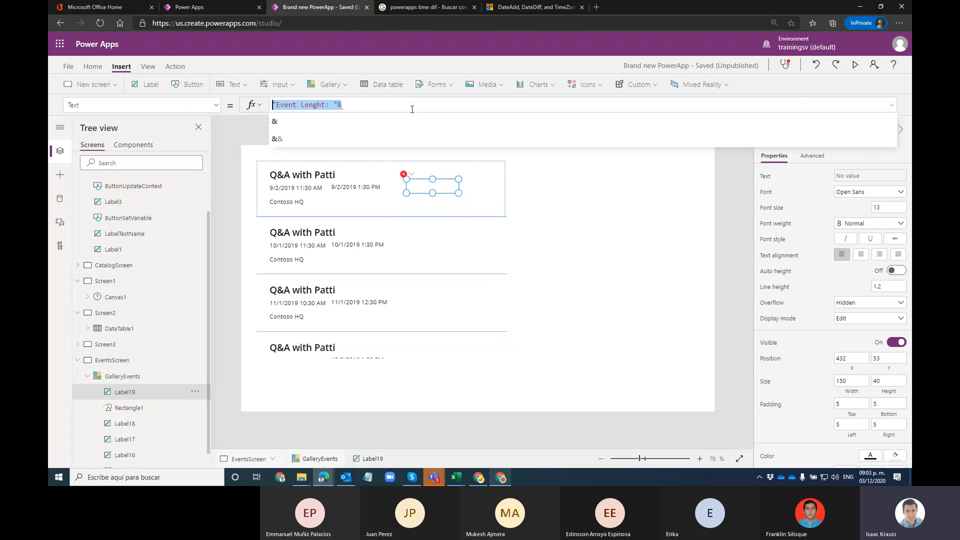
pyautogui.press('BackSpace')
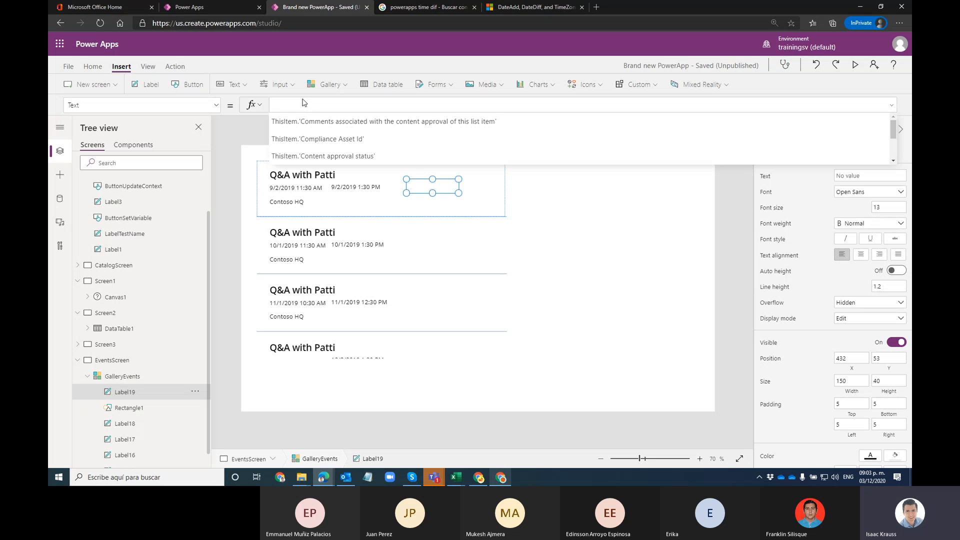
# Step: Set the label's Text to DateDiff(ThisItem.'Start Time', ThisItem.'End Time', Hours)
pyautogui.write('Date')
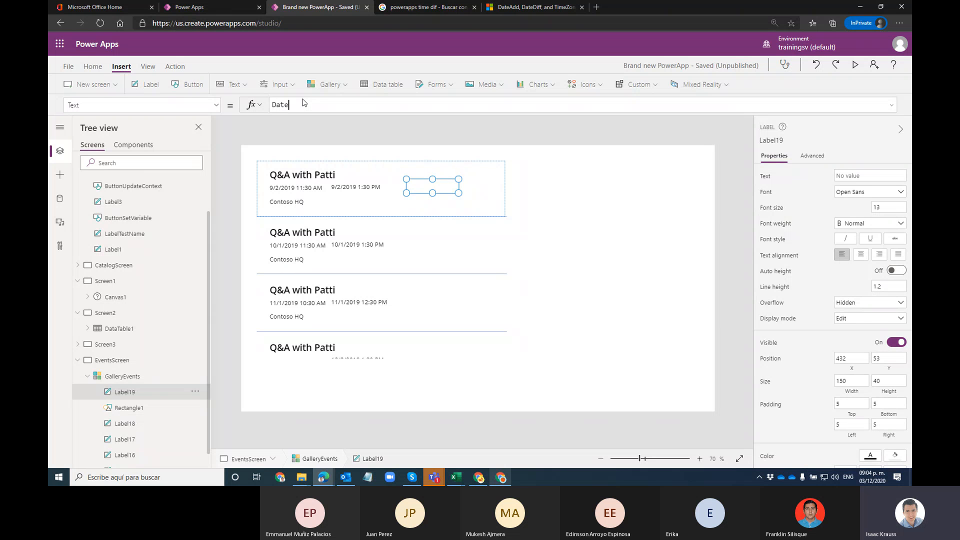
pyautogui.write('D')
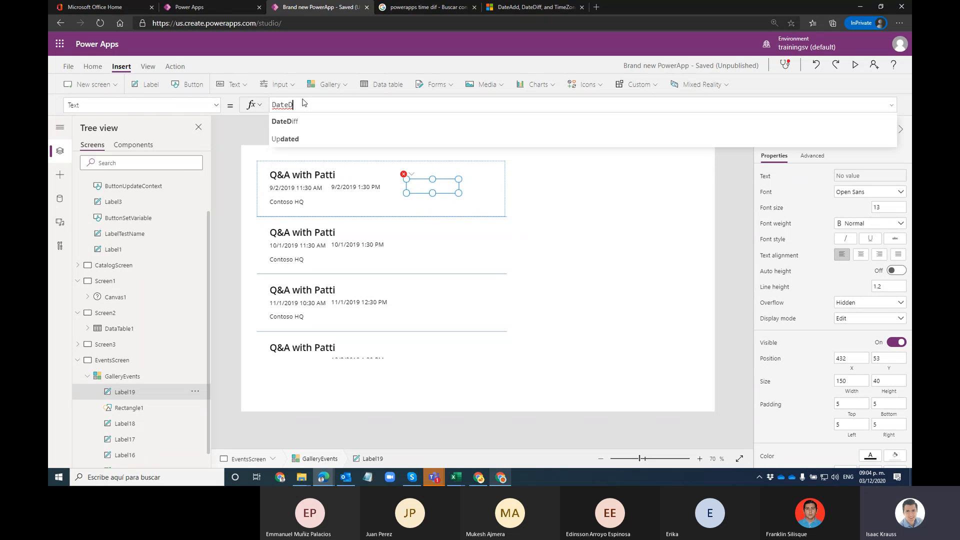
pyautogui.write('iff(')
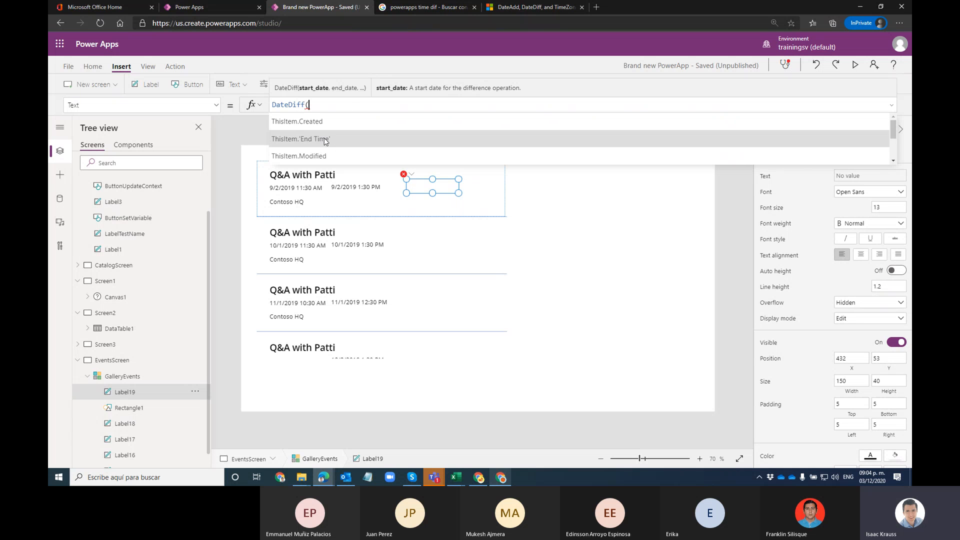
pyautogui.scroll(-1, 330, 153)
pyautogui.click(330, 156)
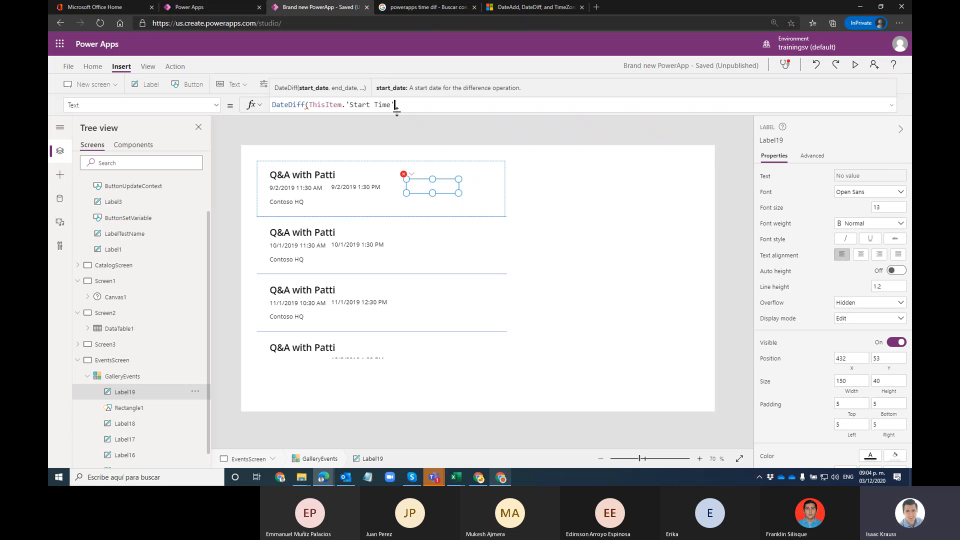
pyautogui.write(',This')
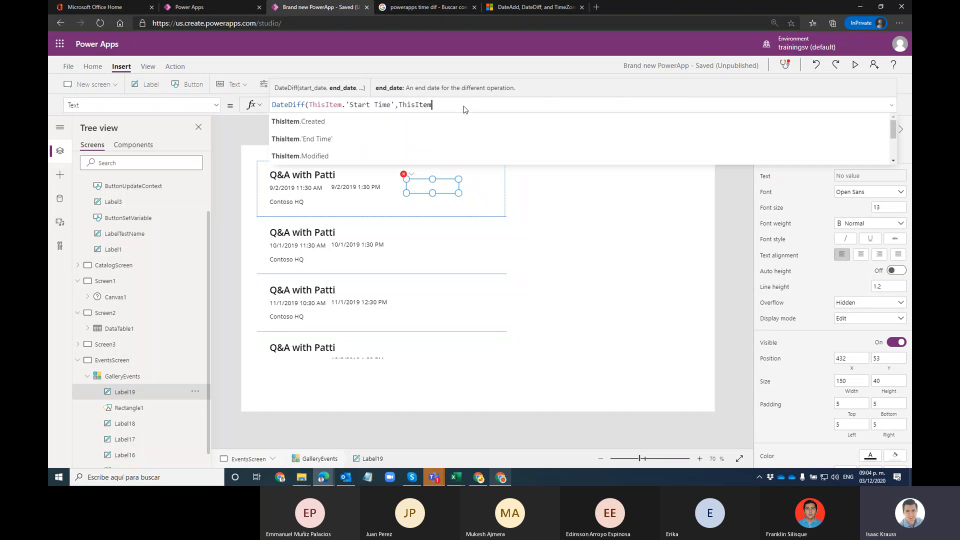
pyautogui.write('Item')
pyautogui.click(330, 153)
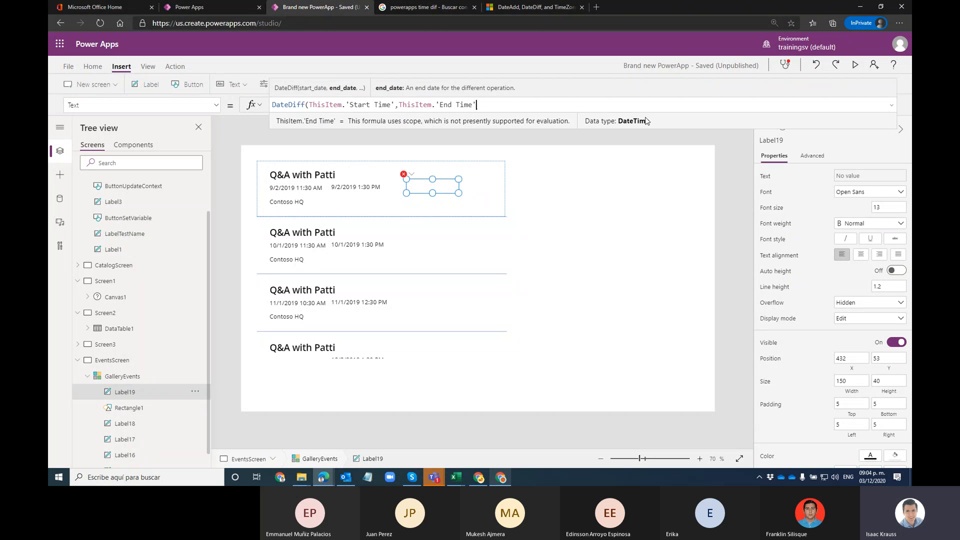
pyautogui.write(',')
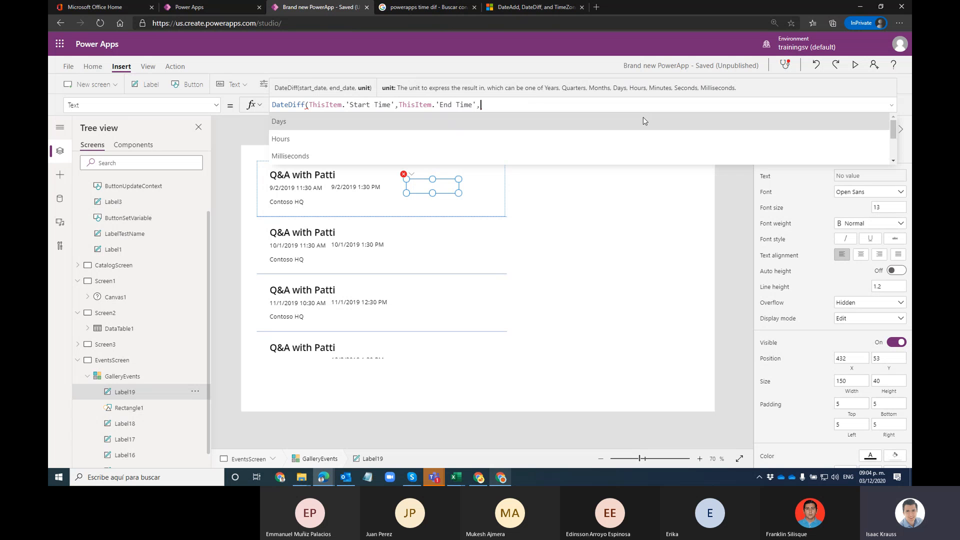
pyautogui.click(302, 144)
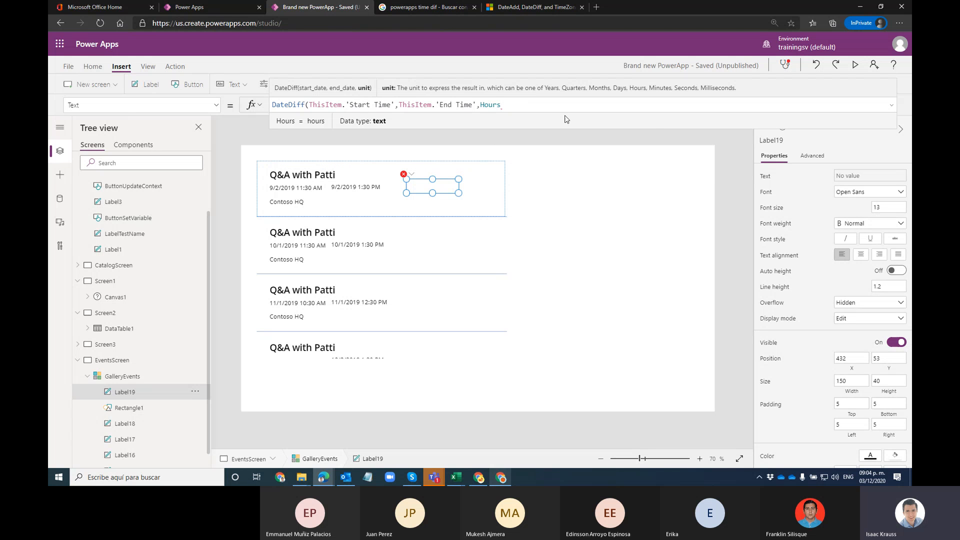
pyautogui.write(')')
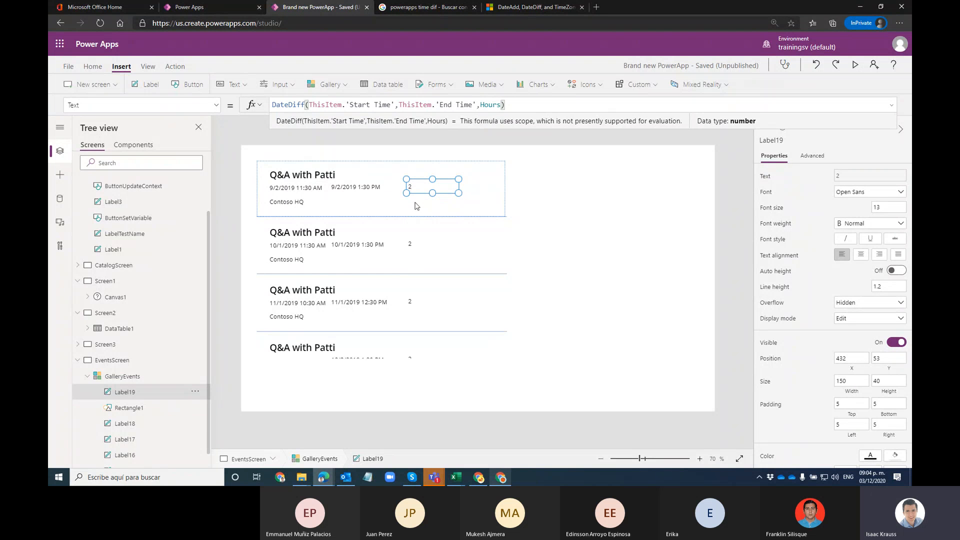
# Step: Prefix the DateDiff formula with the "Event Lenght: " caption
pyautogui.moveTo(522, 104); pyautogui.dragTo(255, 107)
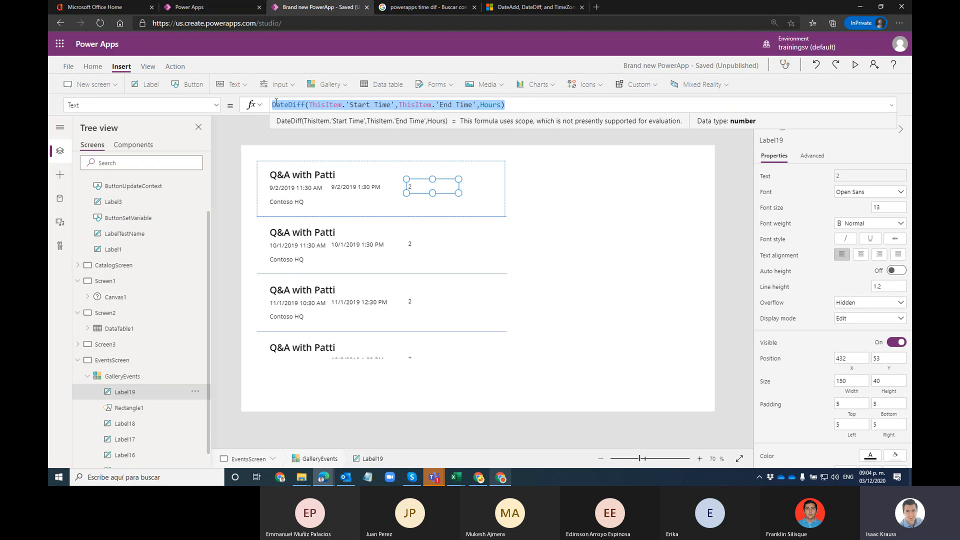
pyautogui.click(306, 105)
pyautogui.click(395, 106)
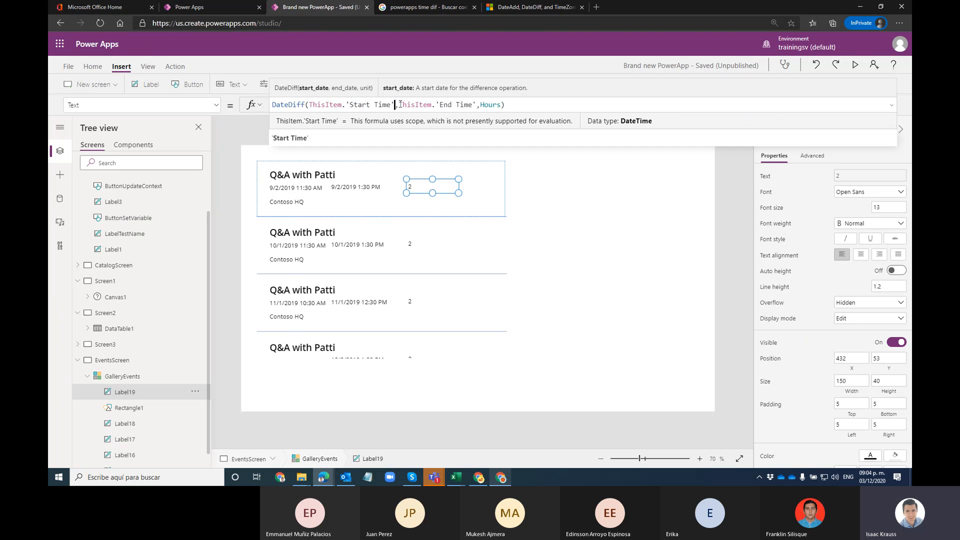
pyautogui.moveTo(398, 104); pyautogui.dragTo(478, 106)
pyautogui.doubleClick(492, 105)
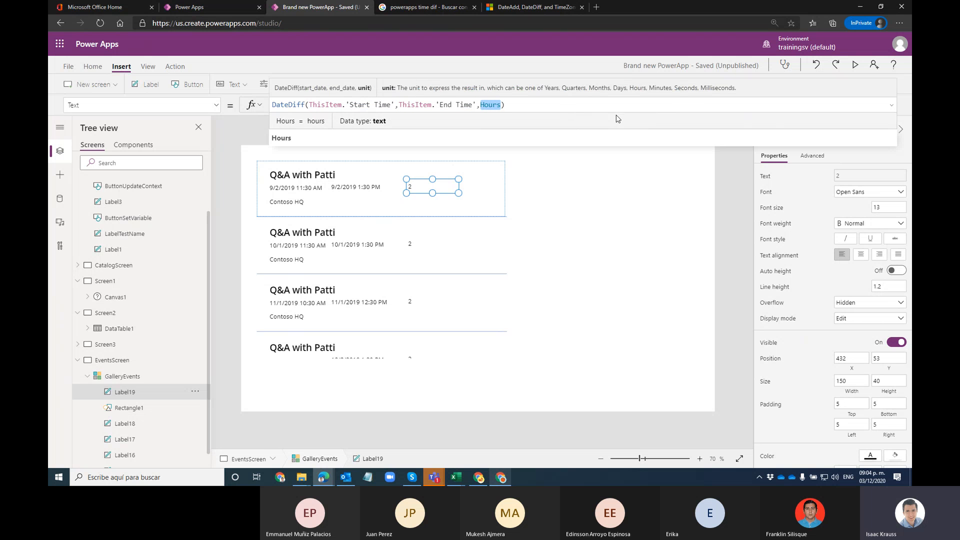
pyautogui.press('Home')
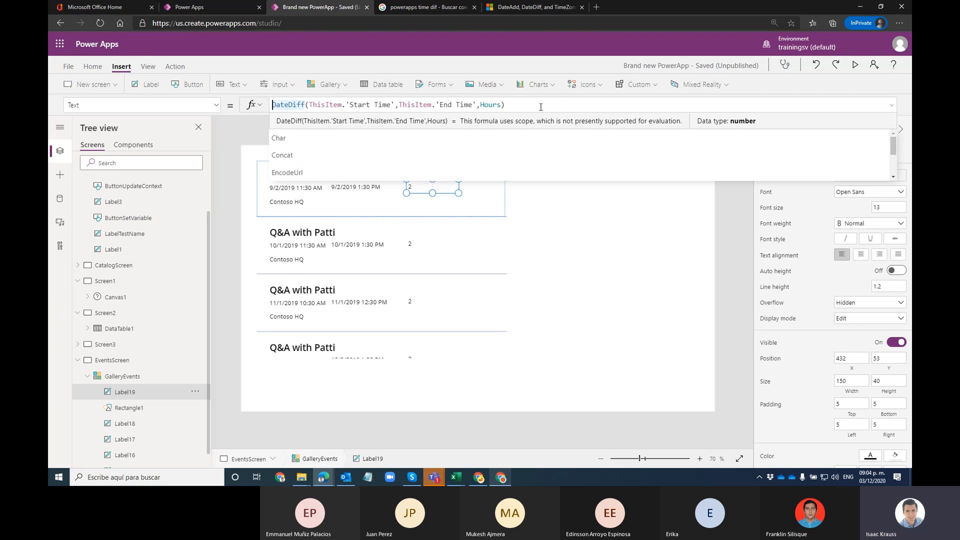
pyautogui.write('"Event Lenght: "&')
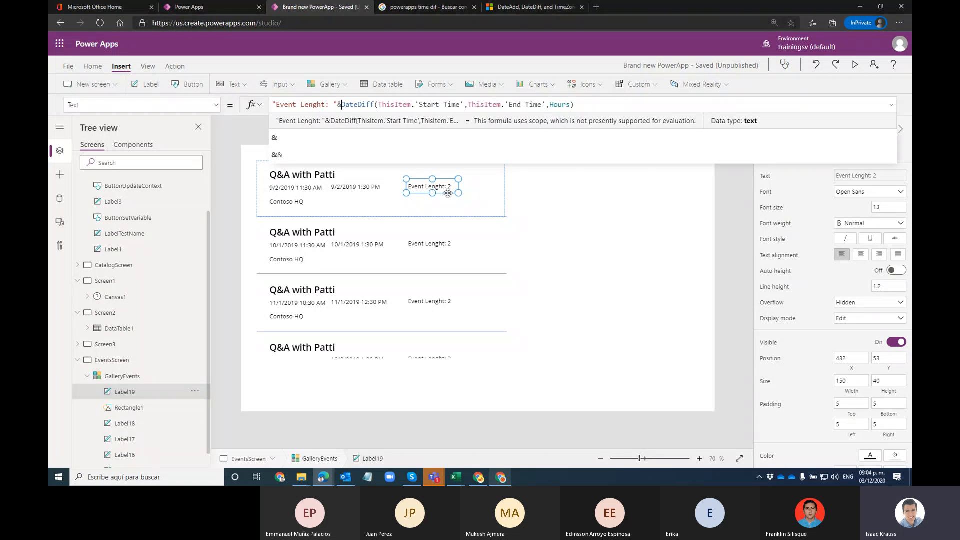
# Step: Append " hours" to the formula, then widen the label and shift it slightly left
pyautogui.click(597, 100)
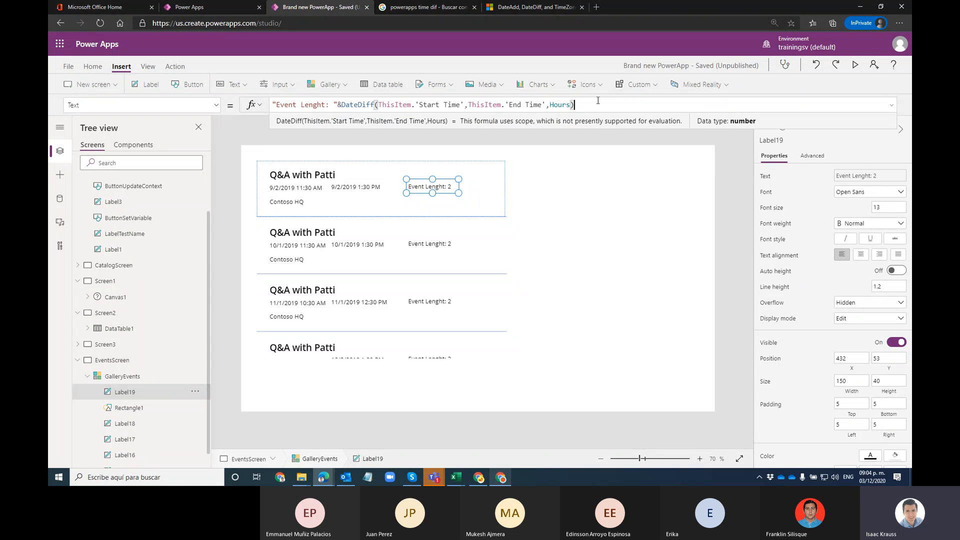
pyautogui.write('&')
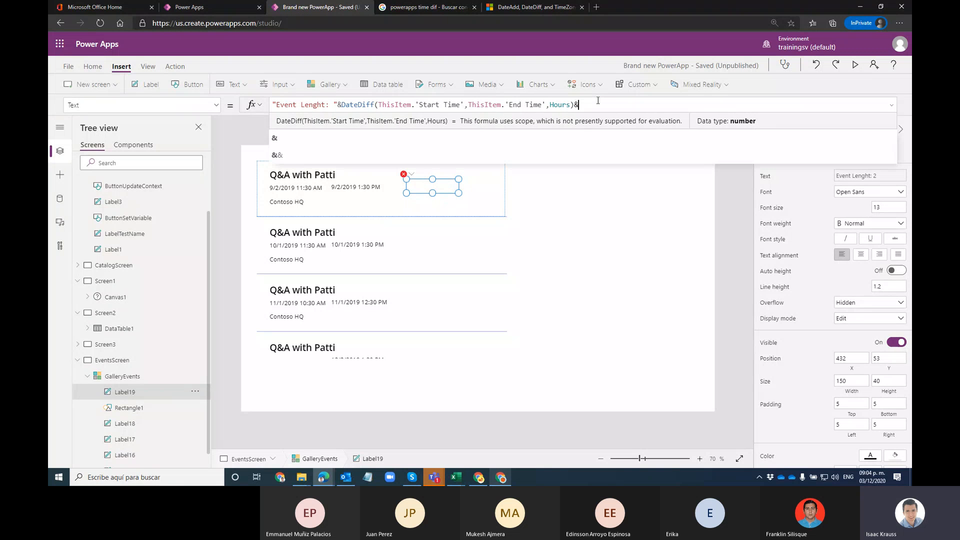
pyautogui.write('""')
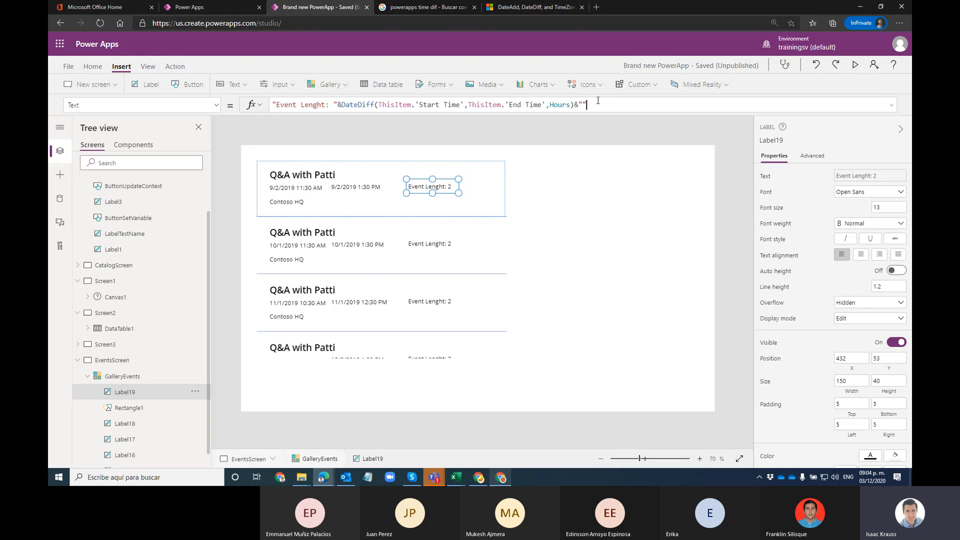
pyautogui.press('Left')
pyautogui.write('hours')
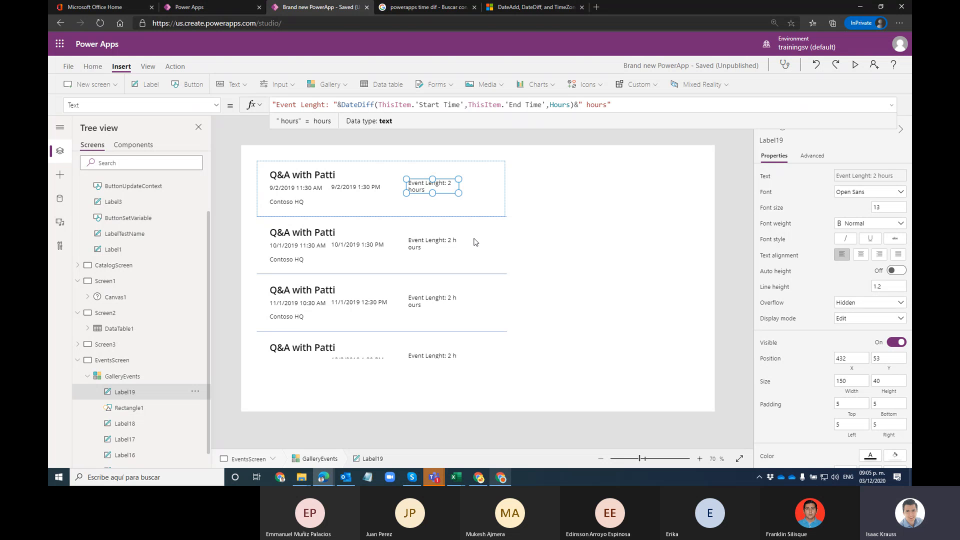
pyautogui.moveTo(459, 193); pyautogui.dragTo(476, 194)
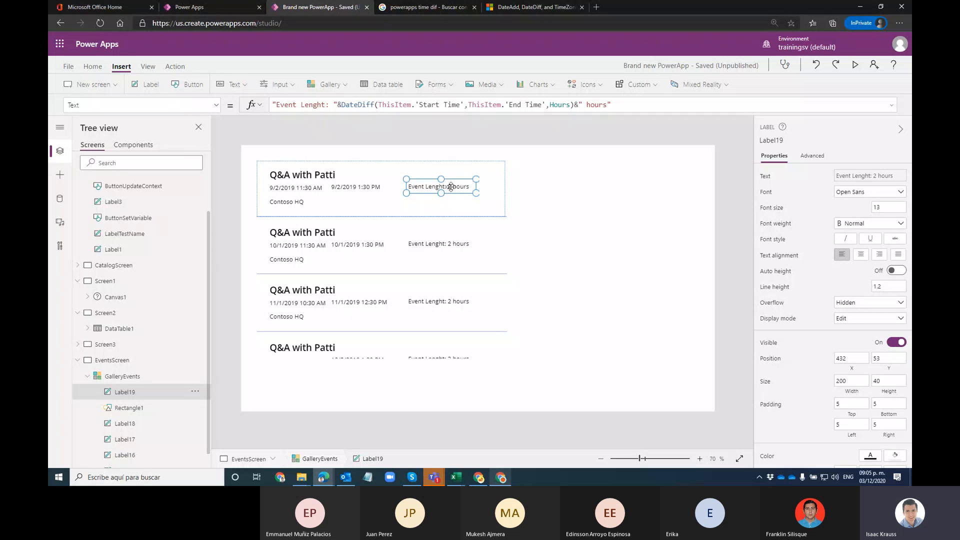
pyautogui.moveTo(459, 186); pyautogui.dragTo(454, 183)
# Step: Enlarge GalleryEvents downward and extend it up to the top of the screen
pyautogui.click(583, 199)
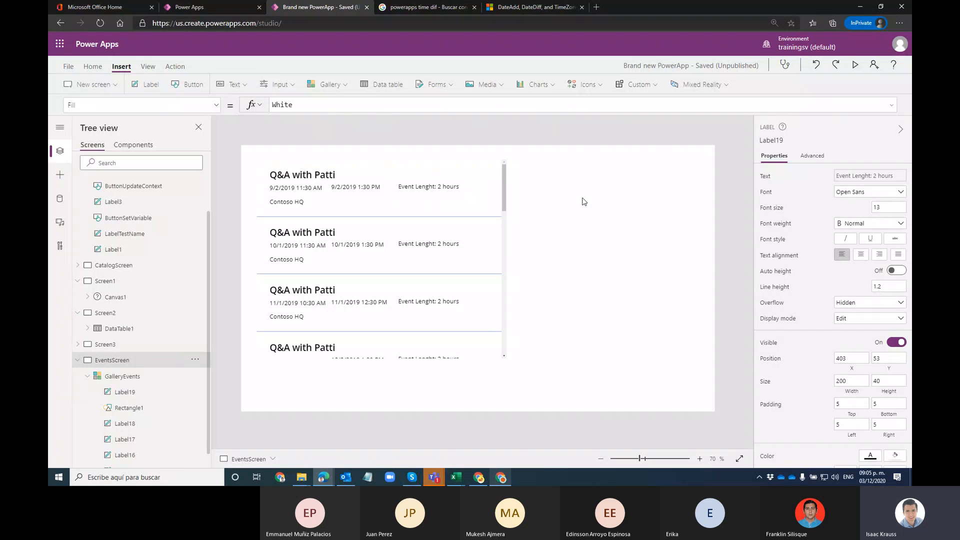
pyautogui.click(491, 228)
pyautogui.moveTo(507, 358); pyautogui.dragTo(565, 429)
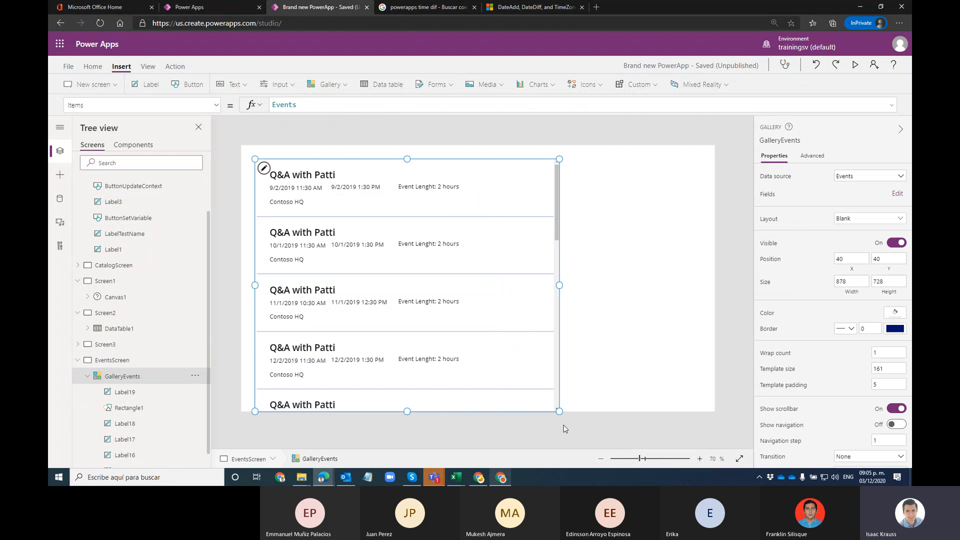
pyautogui.moveTo(560, 159); pyautogui.dragTo(558, 145)
# Step: Preview the app and check event lengths, such as Microsoft Ignite's 97 hours
pyautogui.click(858, 64)
pyautogui.scroll(-15, 464, 178)
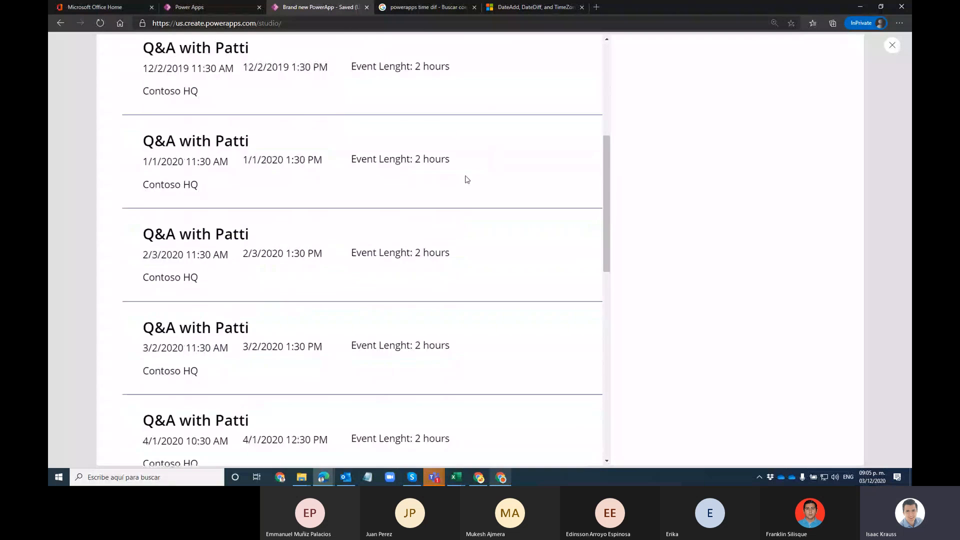
pyautogui.scroll(3, 420, 206)
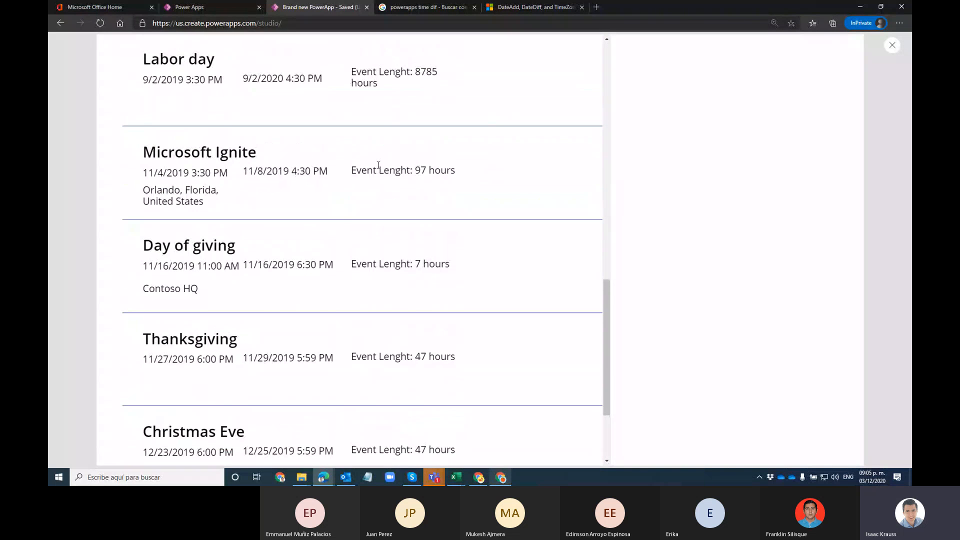
pyautogui.moveTo(327, 172); pyautogui.dragTo(143, 179)
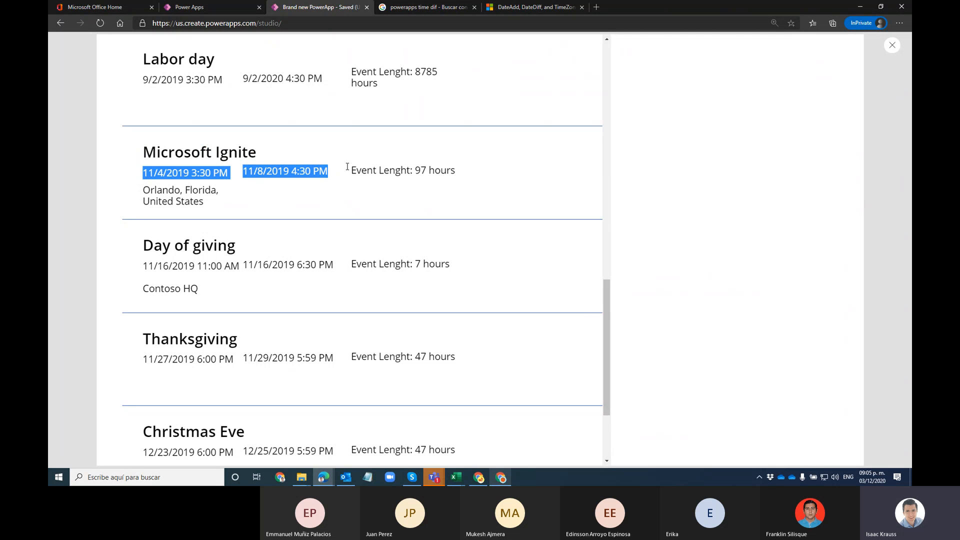
pyautogui.click(433, 170)
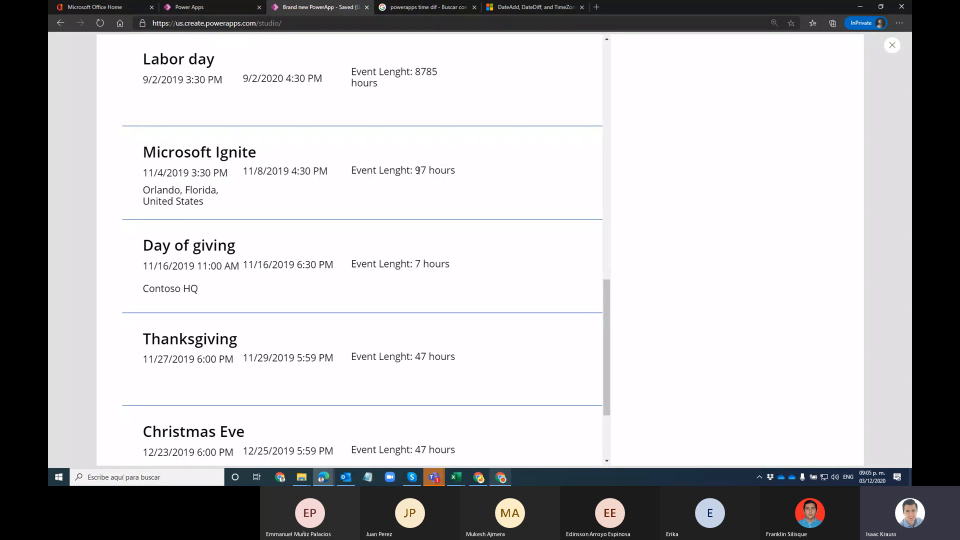
pyautogui.moveTo(417, 170); pyautogui.dragTo(441, 202)
pyautogui.scroll(3, 450, 163)
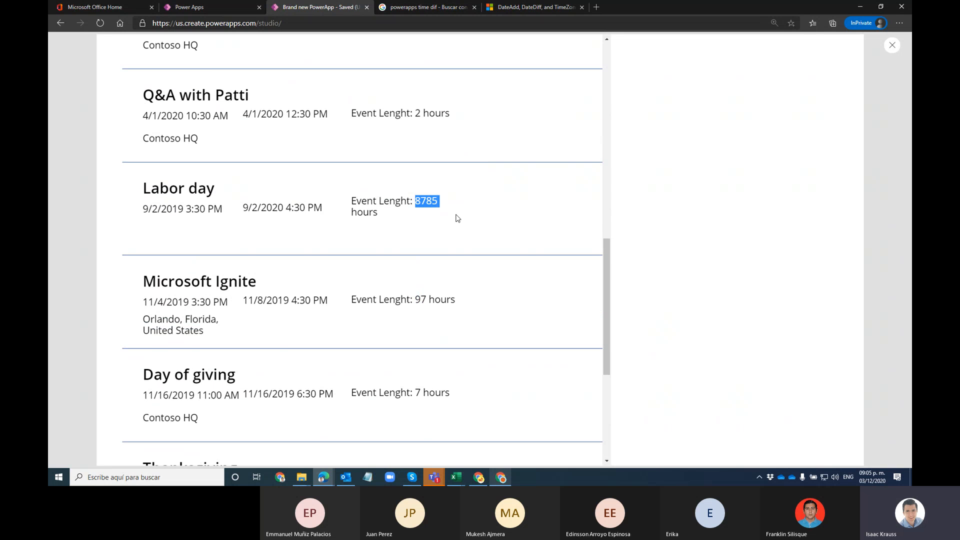
pyautogui.scroll(-3, 446, 201)
pyautogui.scroll(5, 447, 201)
pyautogui.scroll(3, 447, 201)
pyautogui.scroll(-4, 446, 201)
pyautogui.scroll(10, 357, 196)
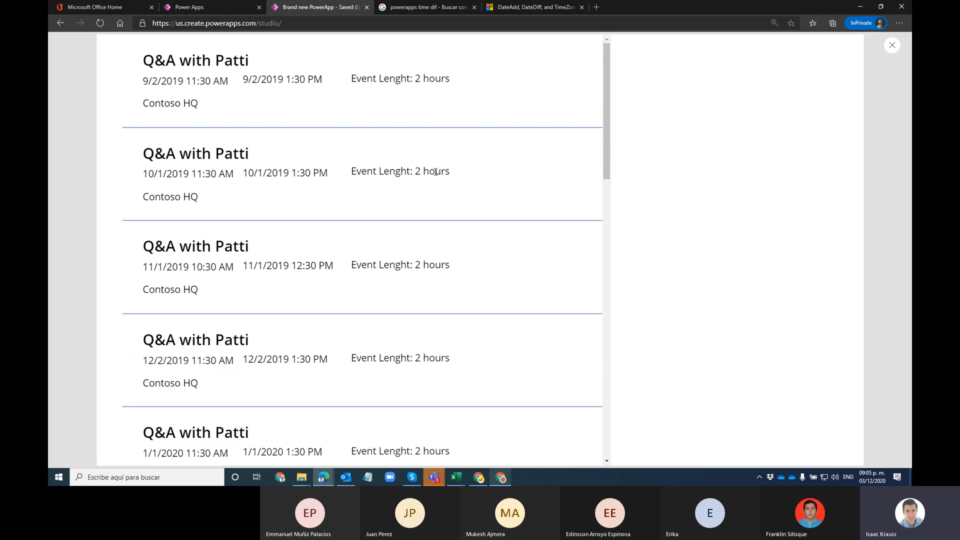
pyautogui.click(892, 45)
# Step: Dismiss the tip, select the duration label, and preview the app again
pyautogui.click(563, 283)
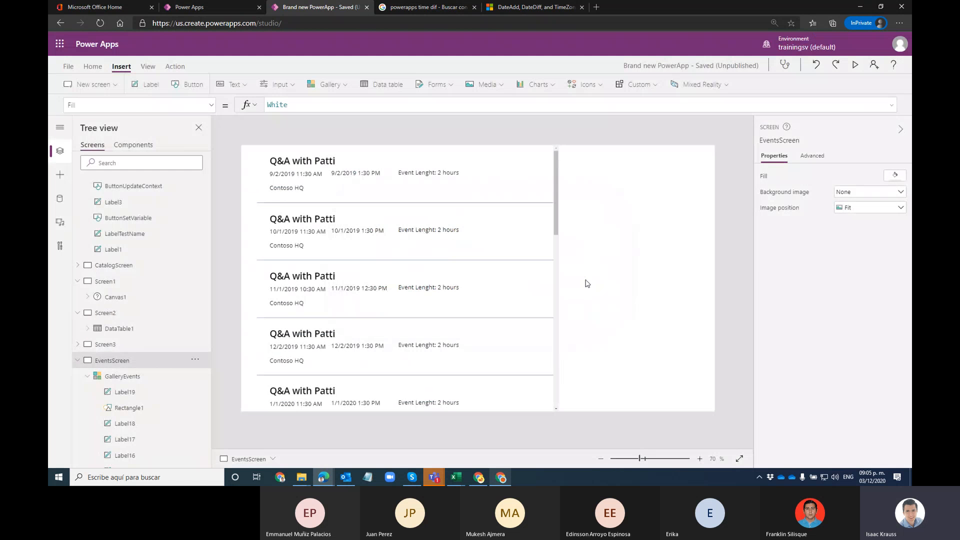
pyautogui.click(455, 175)
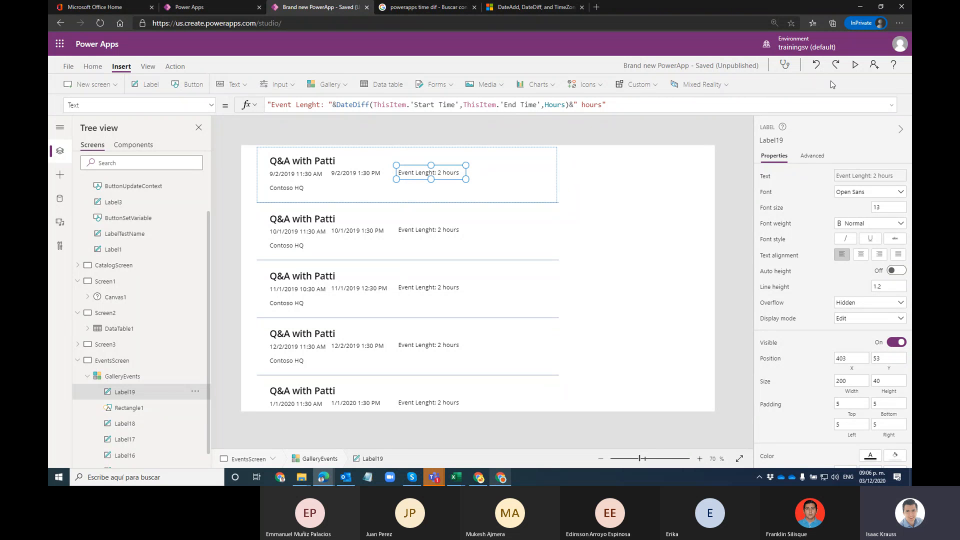
pyautogui.click(855, 64)
pyautogui.scroll(-15, 493, 191)
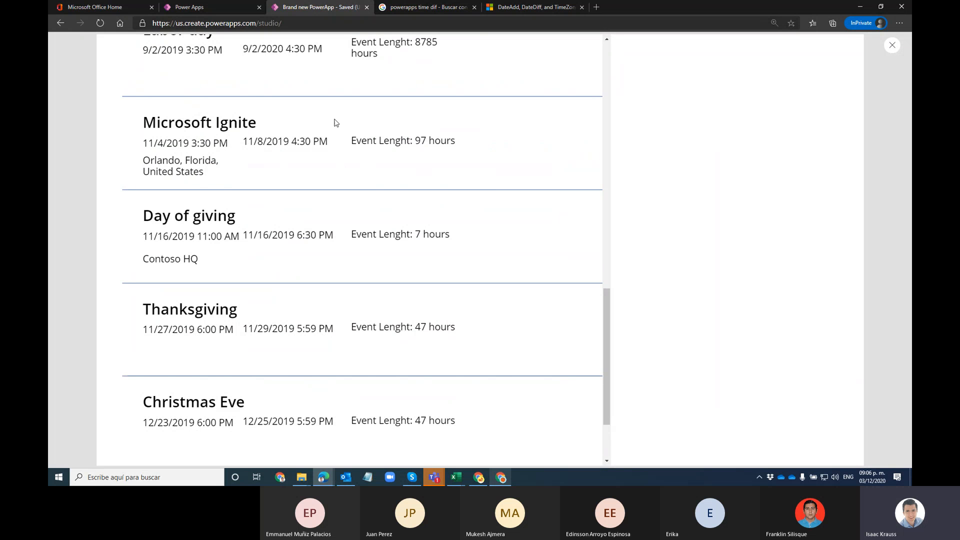
pyautogui.click(892, 45)
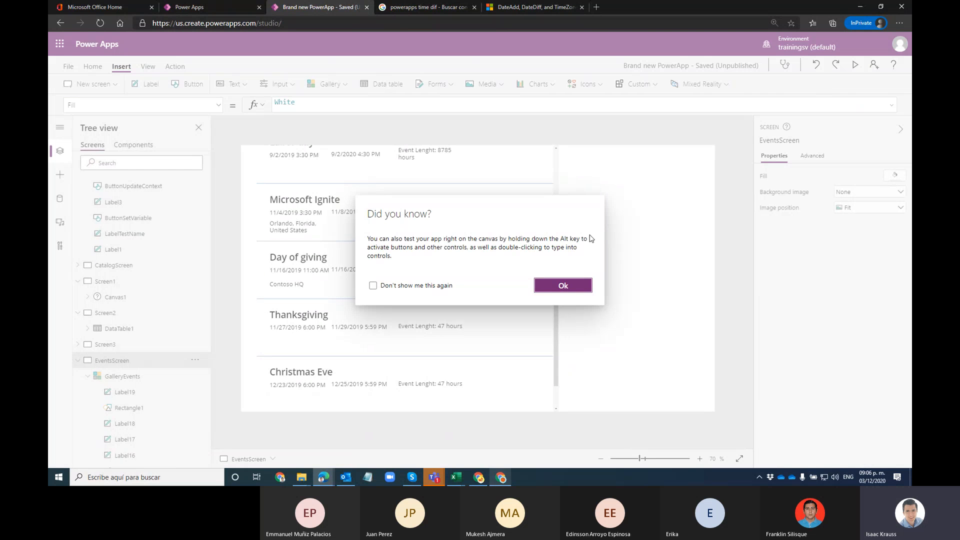
pyautogui.click(558, 286)
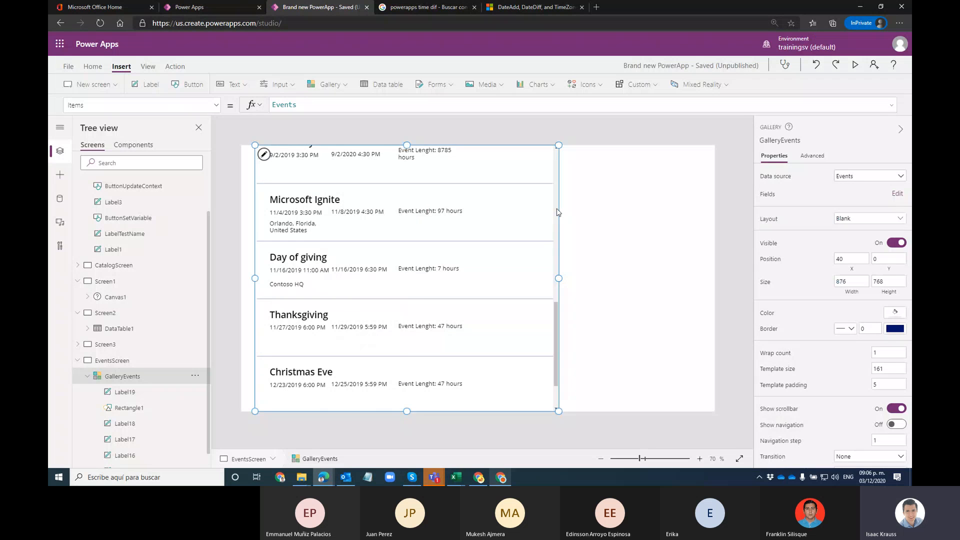
# Step: Preview once more, then select the end-time label in the first row
pyautogui.click(855, 64)
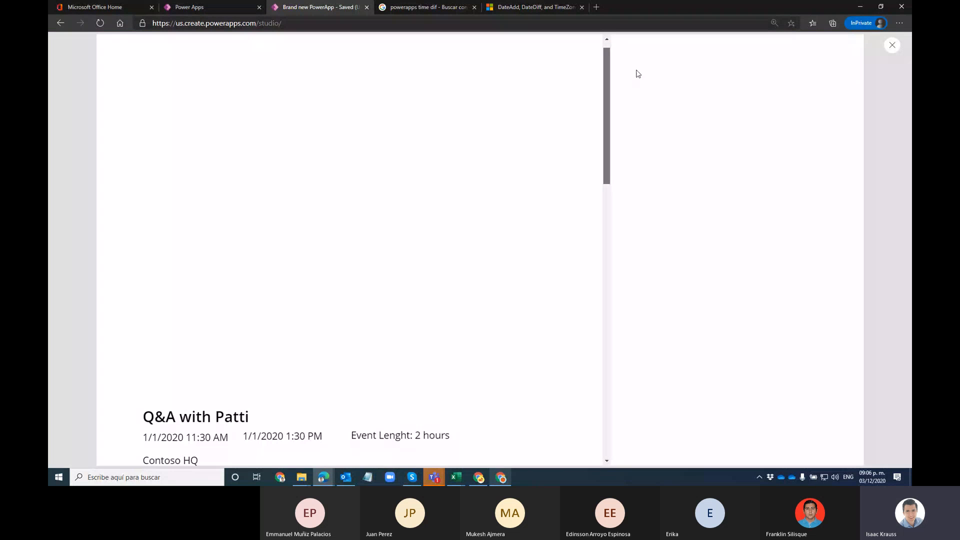
pyautogui.click(891, 46)
pyautogui.click(592, 283)
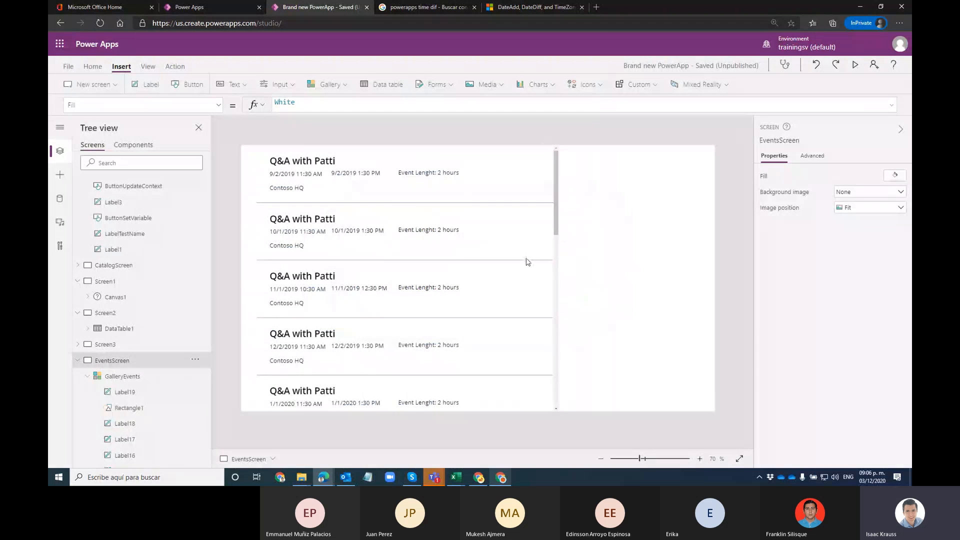
pyautogui.click(428, 172)
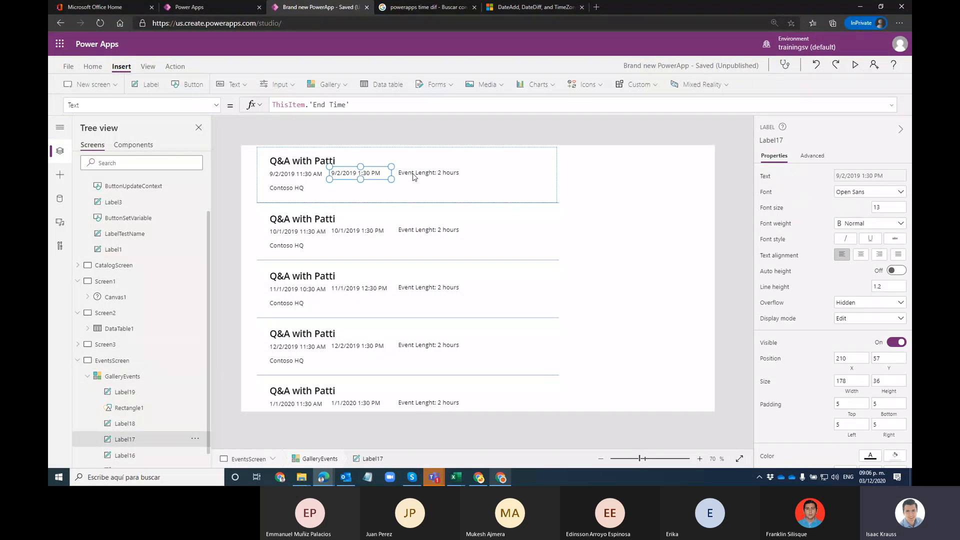
pyautogui.click(362, 174)
# Step: Select the Contoso HQ label and delete Location from its formula
pyautogui.click(363, 104)
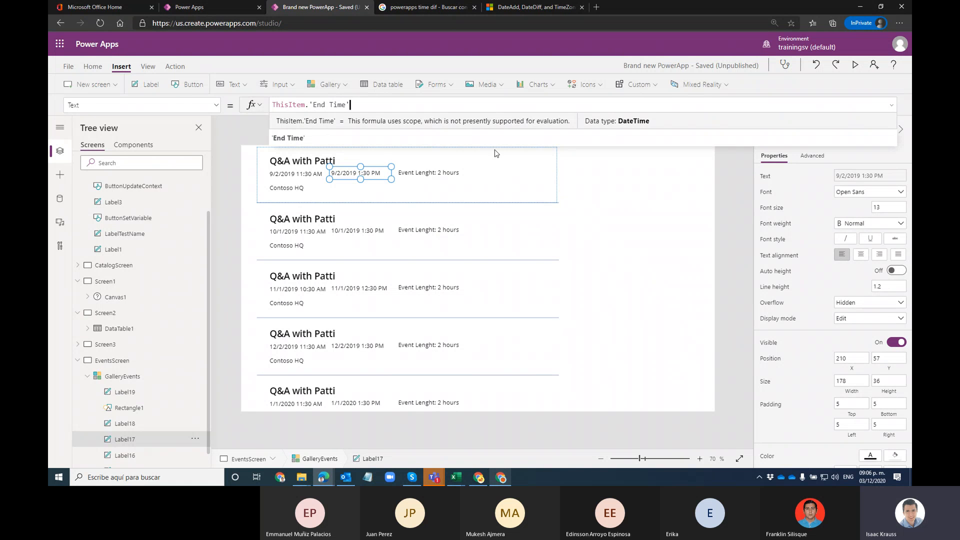
pyautogui.click(285, 188)
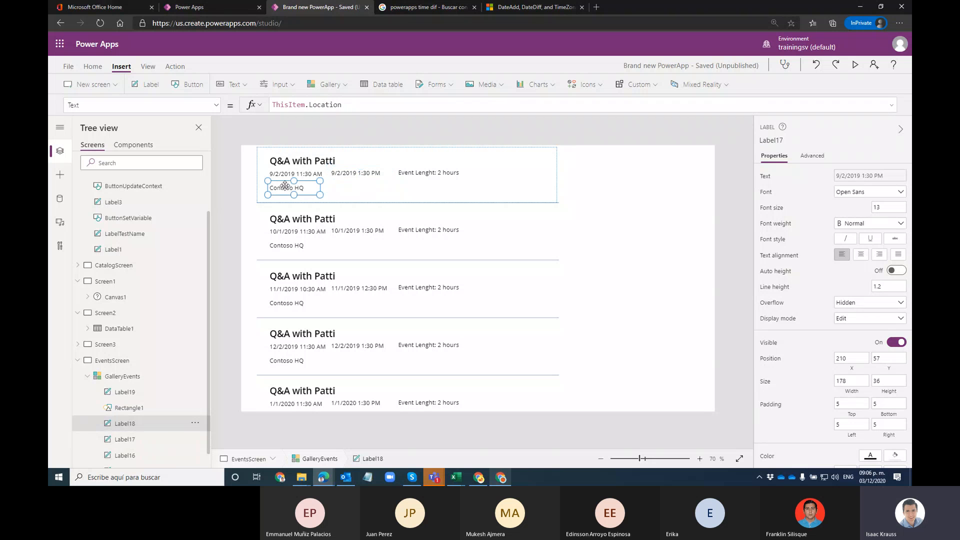
pyautogui.click(348, 106)
pyautogui.doubleClick(325, 105)
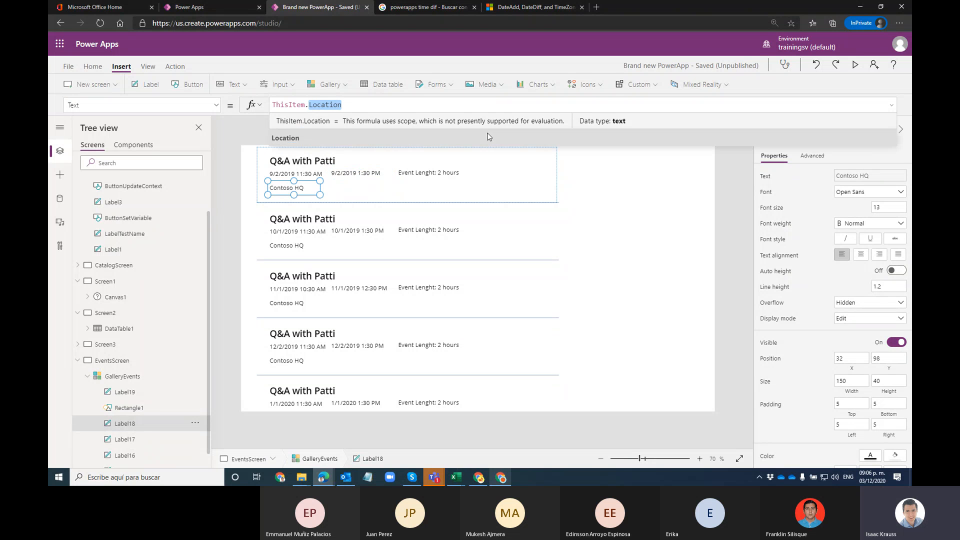
pyautogui.press('BackSpace')
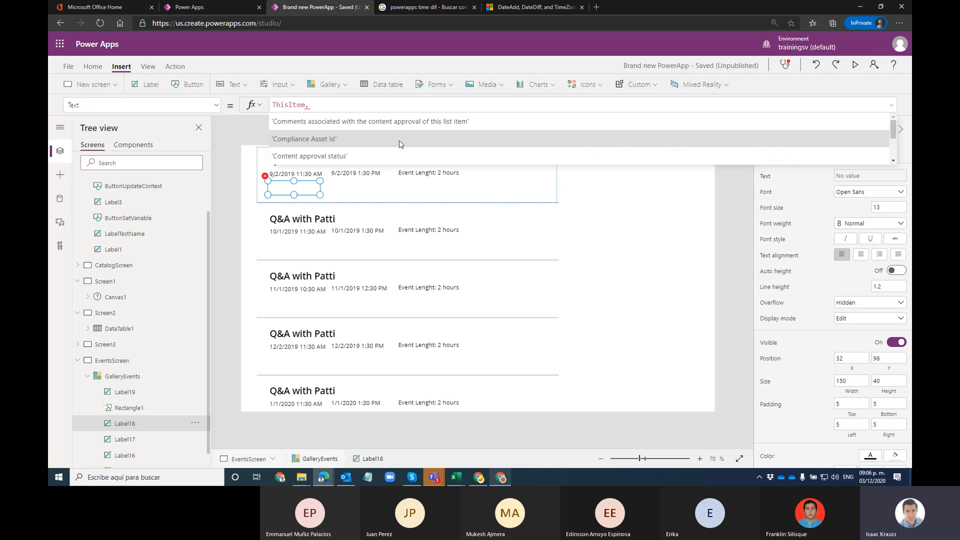
# Step: Bind the label to ThisItem.Description from the field suggestions
pyautogui.scroll(-8, 892, 134)
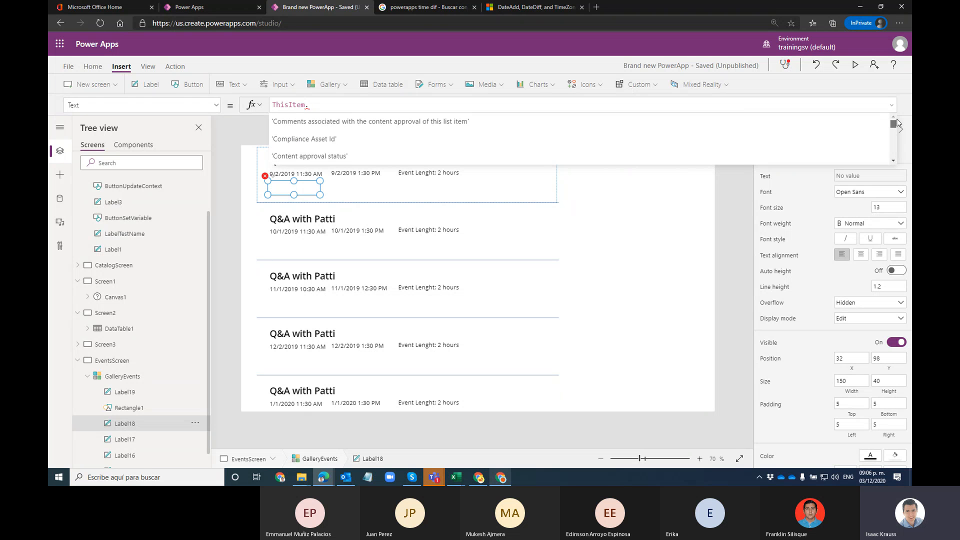
pyautogui.scroll(-6, 896, 156)
pyautogui.moveTo(897, 158); pyautogui.dragTo(897, 117)
pyautogui.scroll(-1, 368, 137)
pyautogui.scroll(-1, 334, 143)
pyautogui.scroll(-3, 335, 145)
pyautogui.scroll(3, 308, 138)
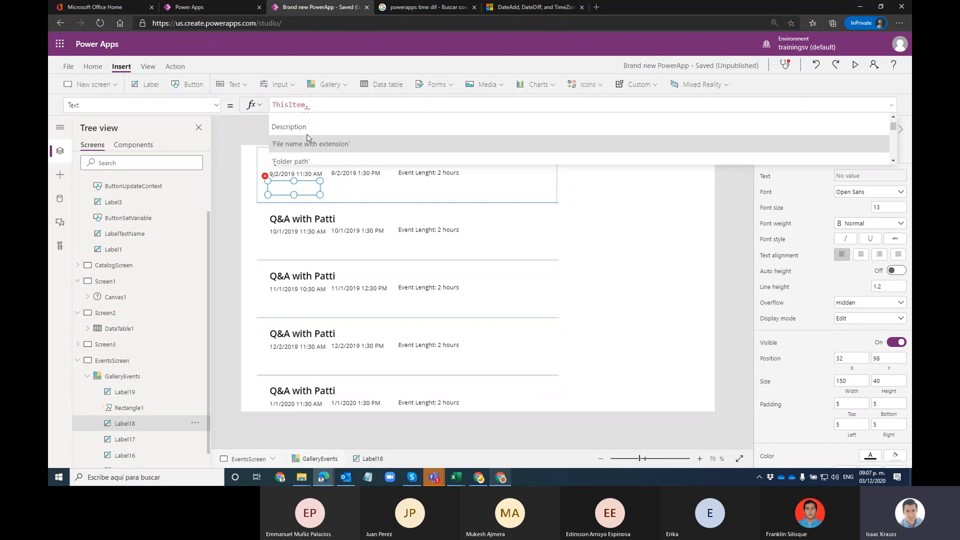
pyautogui.click(313, 129)
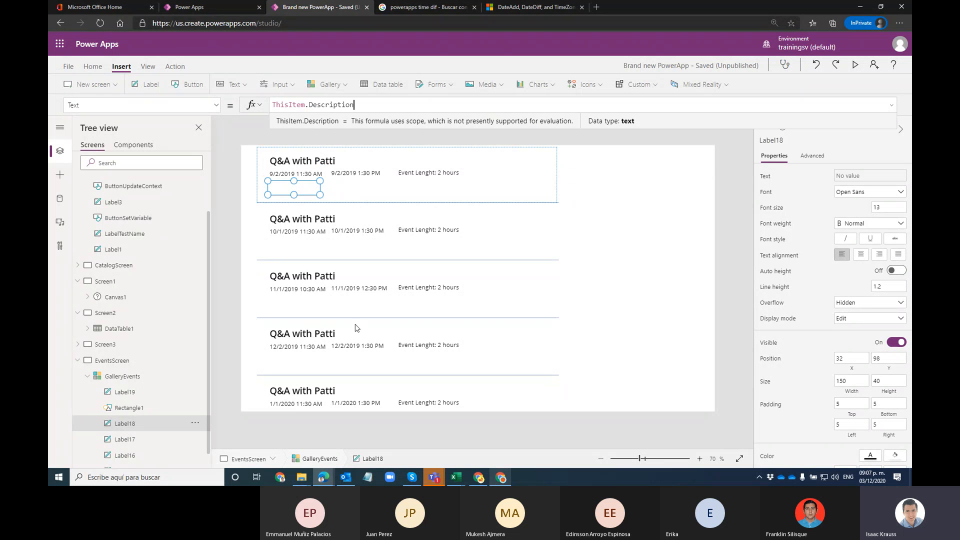
# Step: Replace Description with the Attendees field, giving ThisItem.Attendees
pyautogui.doubleClick(317, 107)
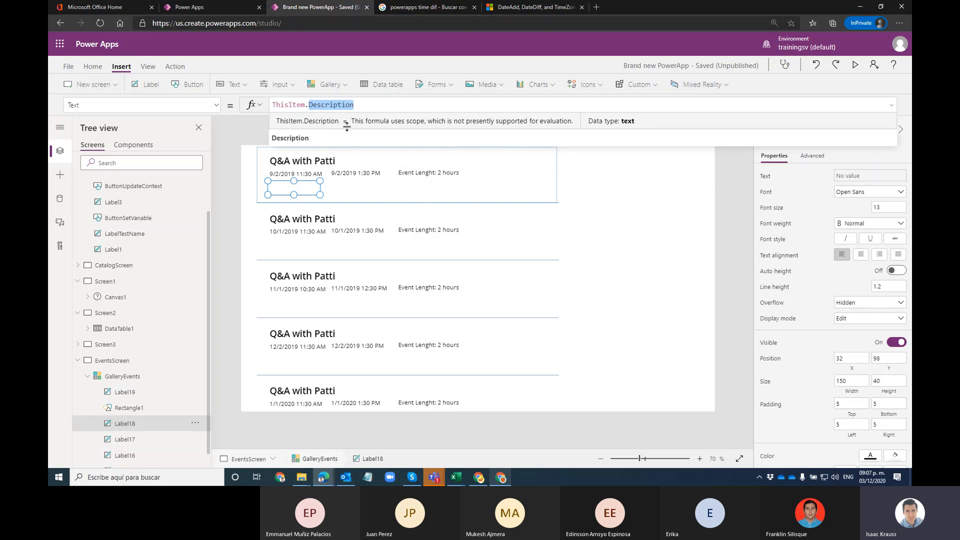
pyautogui.write('.')
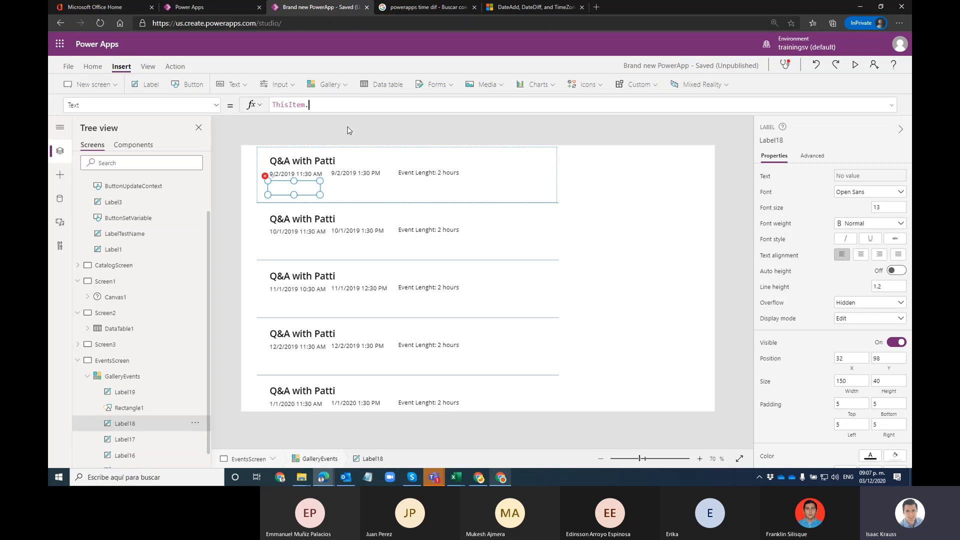
pyautogui.press('Down')
pyautogui.press('Down')
pyautogui.press('Down')
pyautogui.press('Down')
pyautogui.press('Down')
pyautogui.press('Down')
pyautogui.press('Down')
pyautogui.press('Down')
pyautogui.press('Down')
pyautogui.press('Down')
pyautogui.scroll(-5, 349, 130)
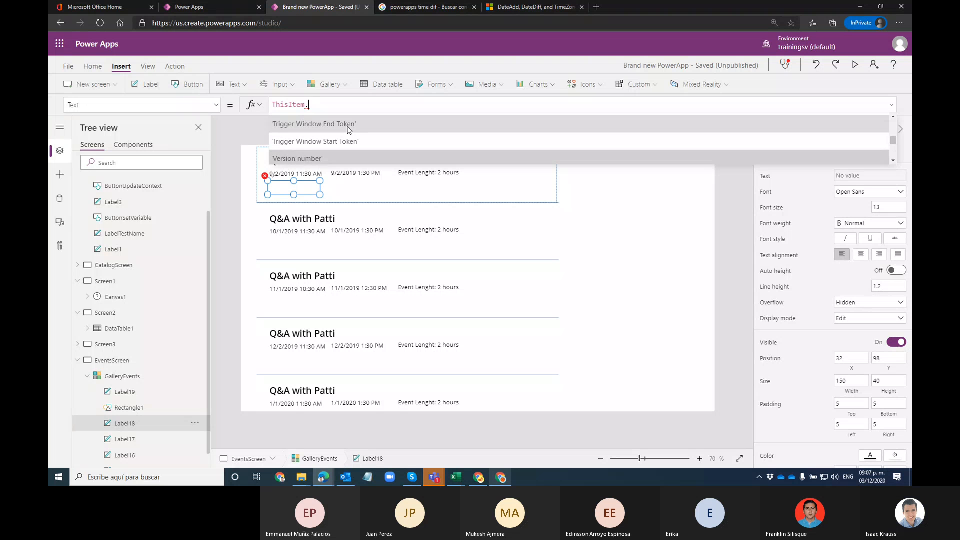
pyautogui.scroll(-3, 348, 131)
pyautogui.click(348, 131)
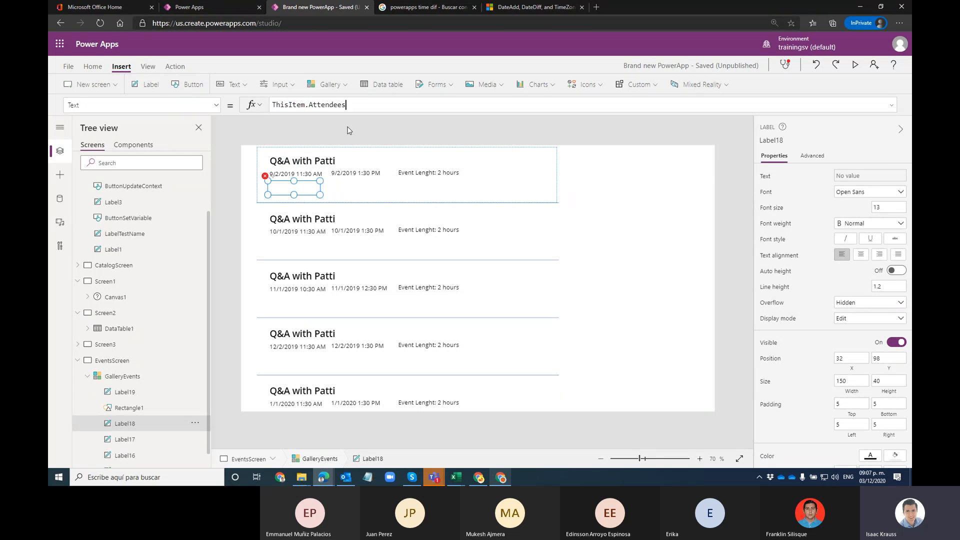
# Step: Try ThisItem.Attendees.JobTitle, then browse the other ThisItem field suggestions
pyautogui.write('.')
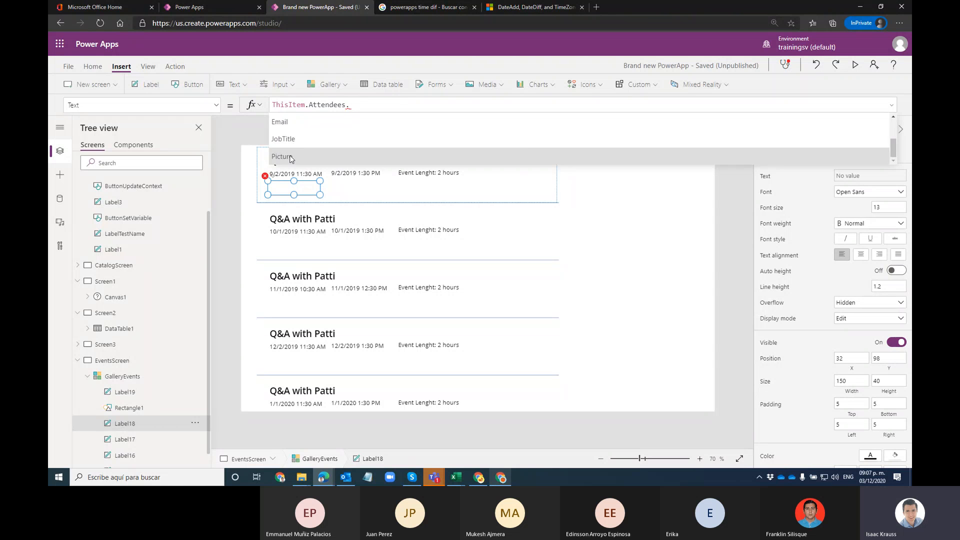
pyautogui.click(350, 137)
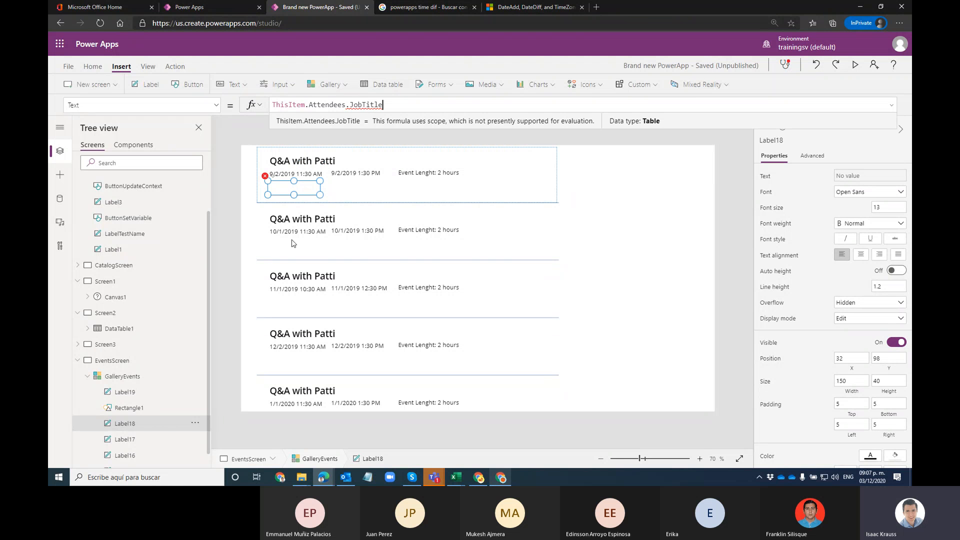
pyautogui.click(388, 108)
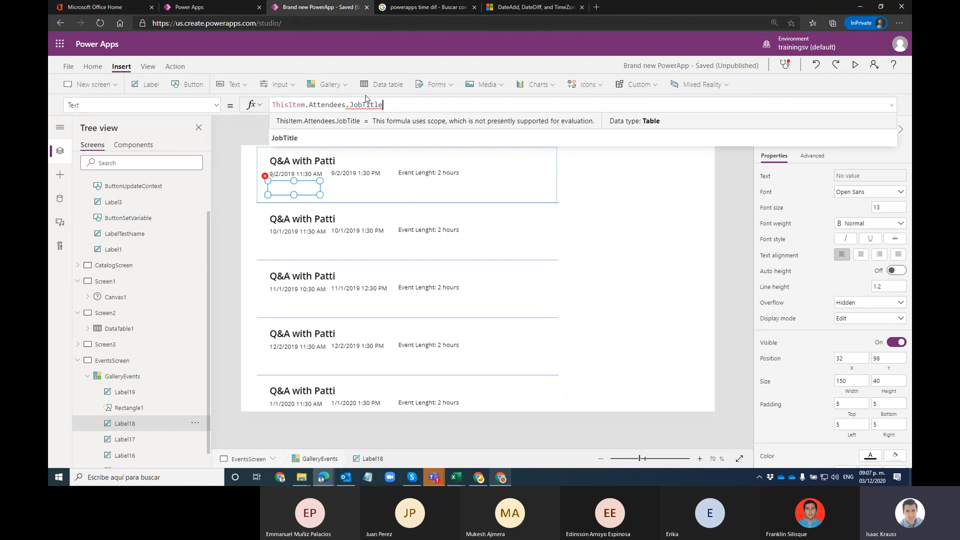
pyautogui.doubleClick(372, 104)
pyautogui.press('BackSpace')
pyautogui.press('BackSpace')
pyautogui.press('BackSpace')
pyautogui.press('BackSpace')
pyautogui.press('BackSpace')
pyautogui.press('BackSpace')
pyautogui.press('BackSpace')
pyautogui.press('BackSpace')
pyautogui.press('BackSpace')
pyautogui.press('BackSpace')
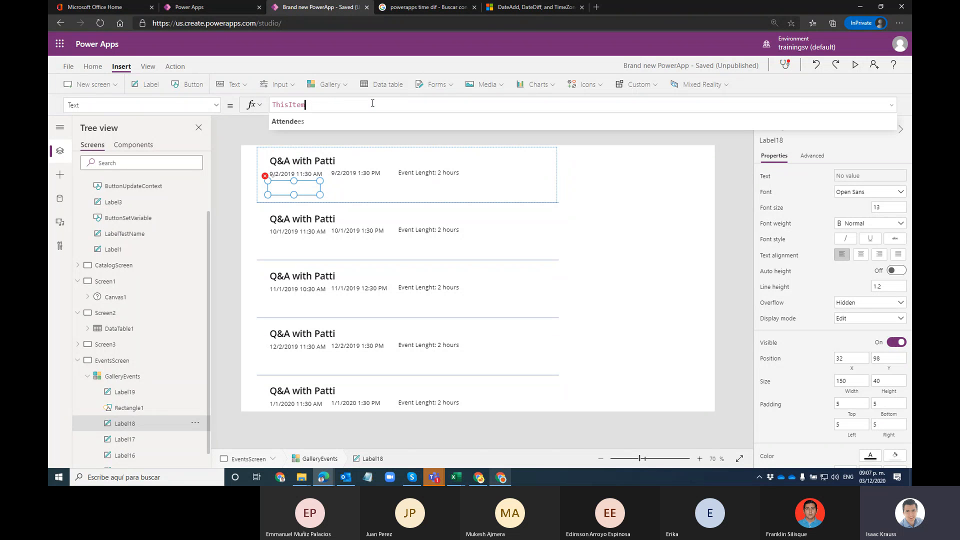
pyautogui.press('Down')
pyautogui.press('Down')
pyautogui.press('Down')
pyautogui.press('Down')
pyautogui.press('Down')
pyautogui.press('Down')
pyautogui.press('Down')
pyautogui.press('Down')
pyautogui.press('Down')
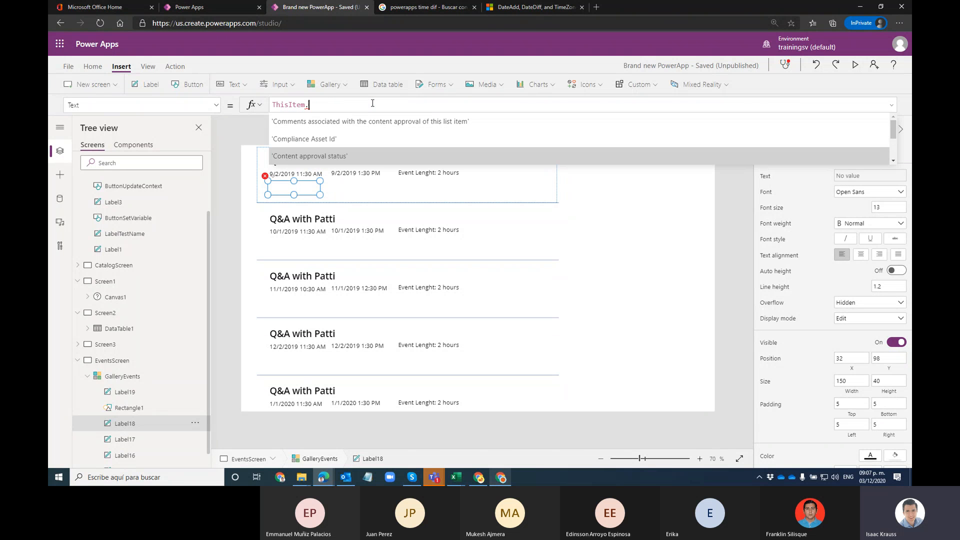
pyautogui.press('Down')
pyautogui.press('Down')
pyautogui.press('Down')
pyautogui.press('Down')
pyautogui.press('Down')
pyautogui.press('Down')
pyautogui.press('Down')
pyautogui.press('Down')
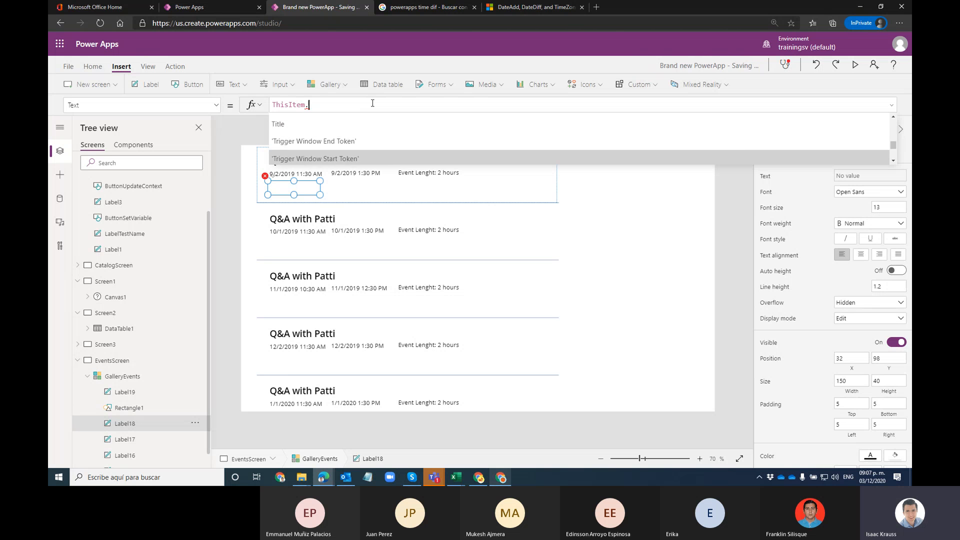
pyautogui.press('Down')
pyautogui.press('Down')
pyautogui.press('Down')
pyautogui.press('Down')
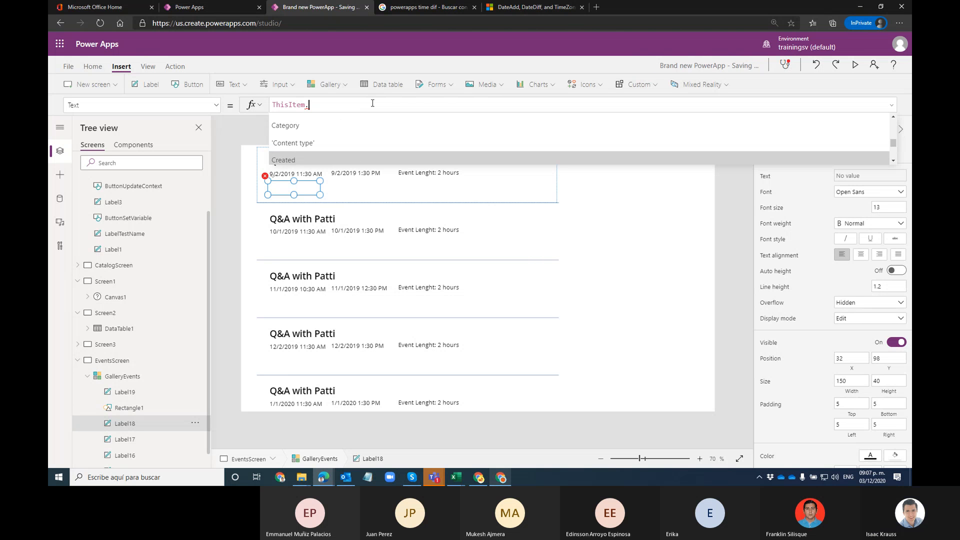
pyautogui.press('Down')
pyautogui.press('Down')
pyautogui.press('Down')
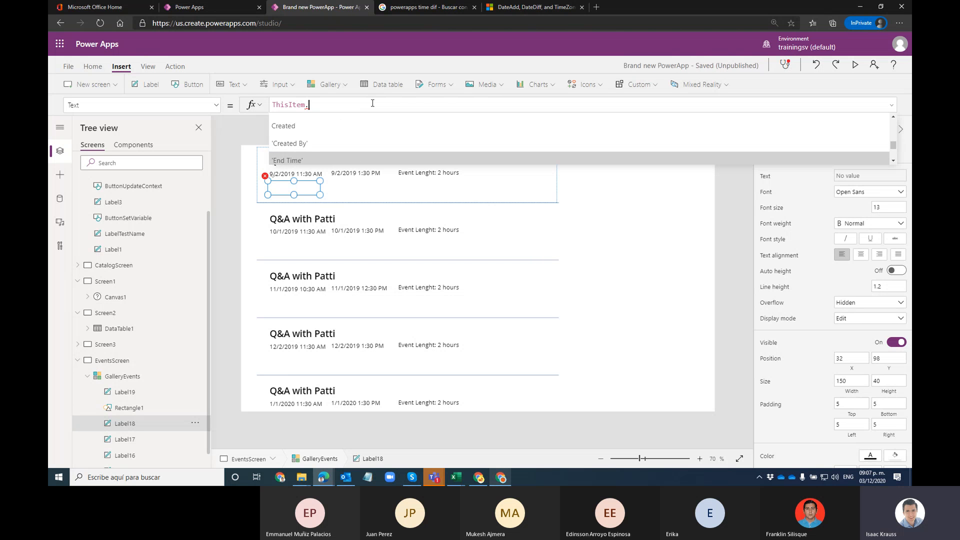
pyautogui.press('Down')
pyautogui.press('Down')
pyautogui.press('Down')
pyautogui.press('Down')
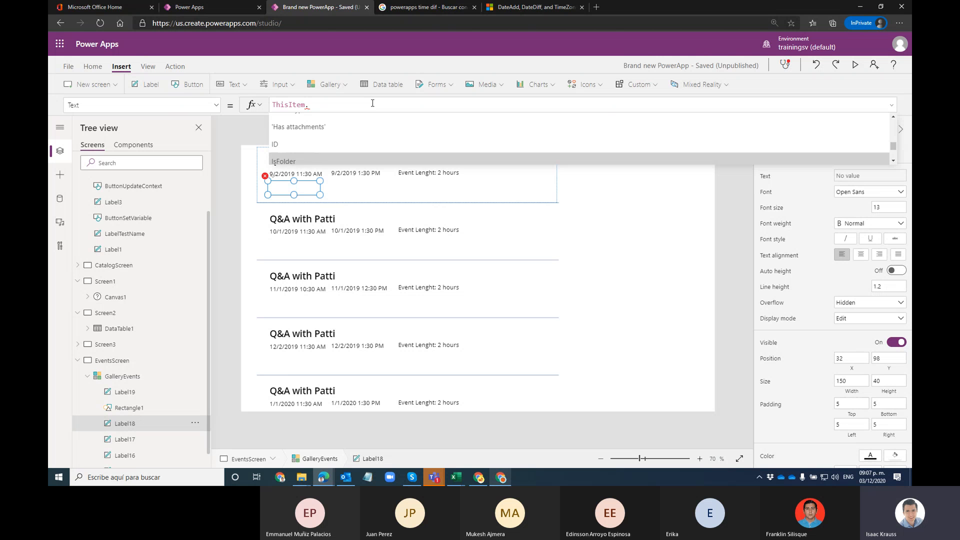
pyautogui.press('Down')
pyautogui.press('Down')
pyautogui.press('Down')
pyautogui.press('Down')
pyautogui.press('Down')
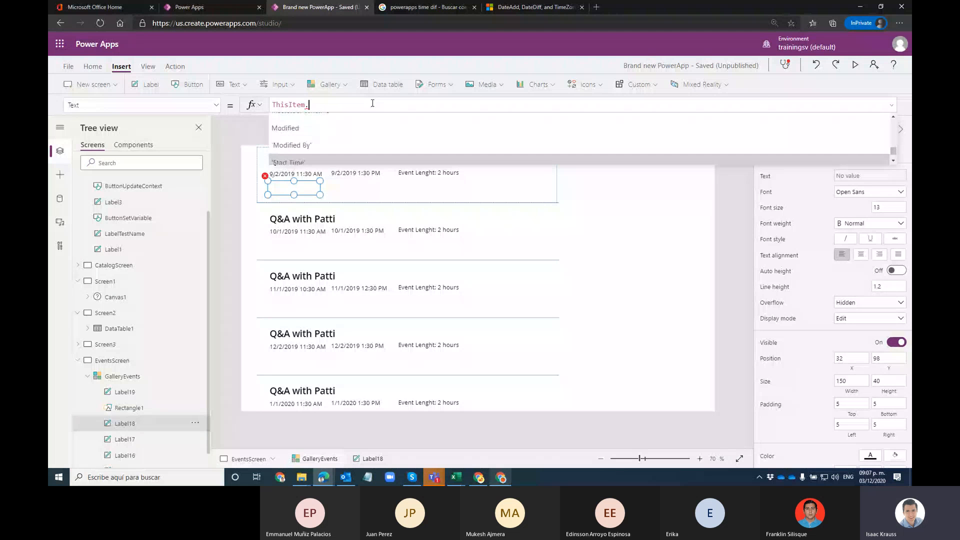
pyautogui.press('Up')
pyautogui.press('Up')
pyautogui.press('Up')
pyautogui.press('Up')
pyautogui.press('Up')
pyautogui.press('Up')
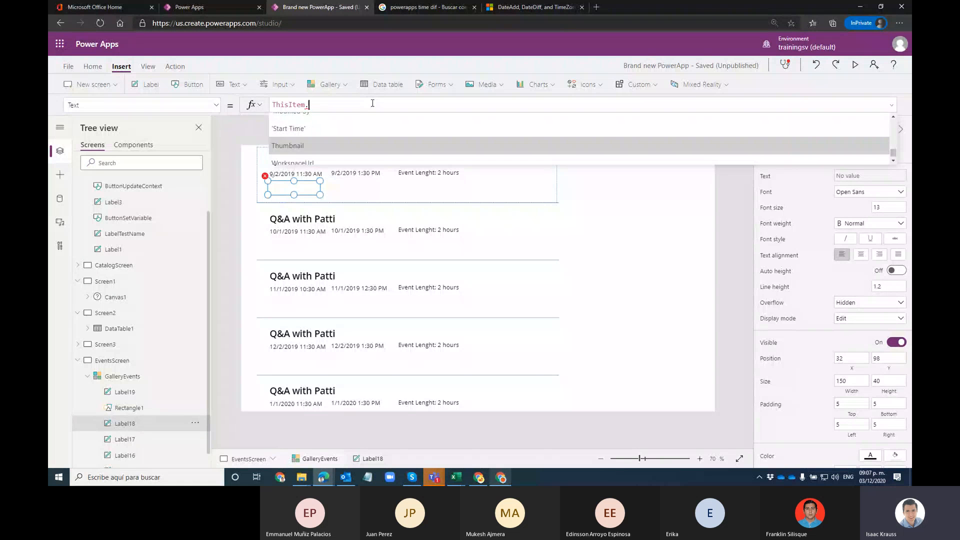
# Step: Delete Label18's entire formula and save the app with Ctrl+S
pyautogui.hotkey('ctrl', 'a')
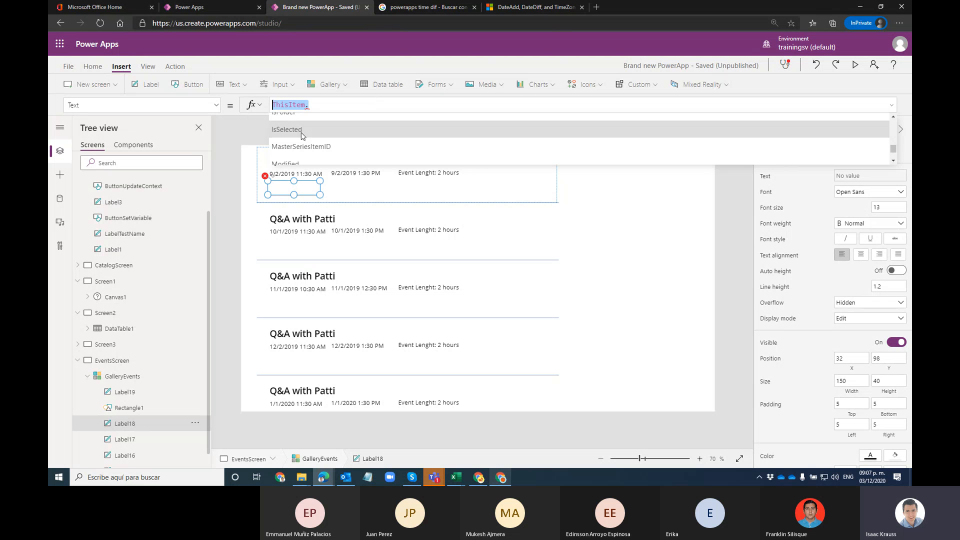
pyautogui.press('BackSpace')
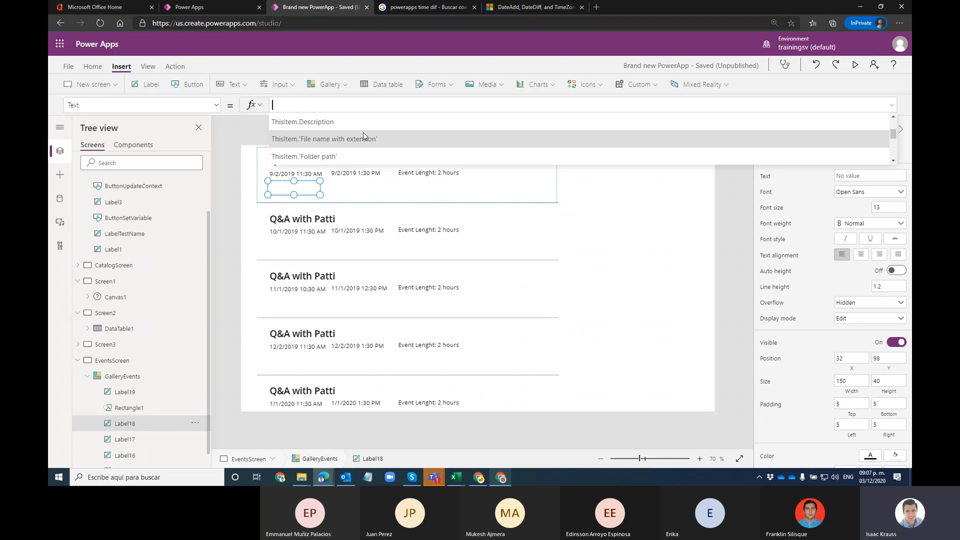
pyautogui.click(640, 215)
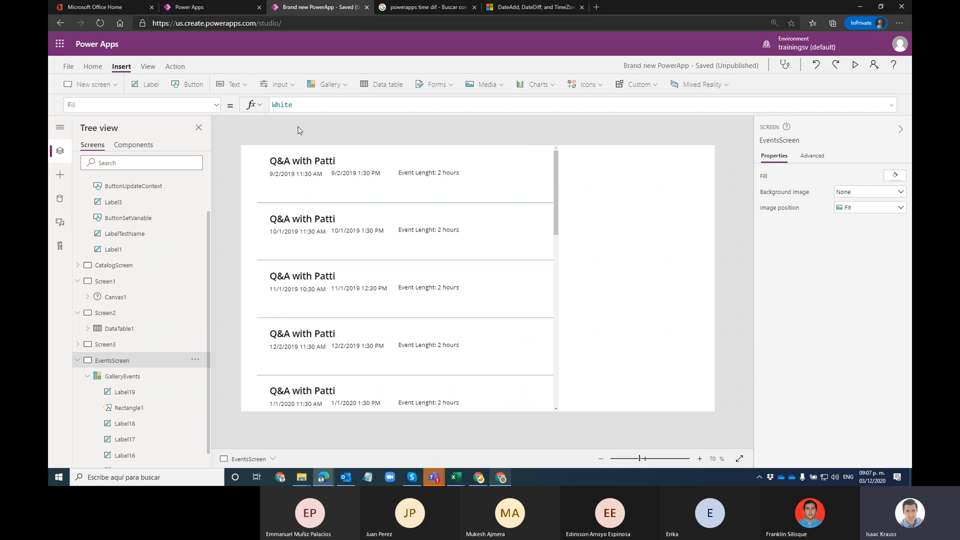
pyautogui.hotkey('ctrl', 's')
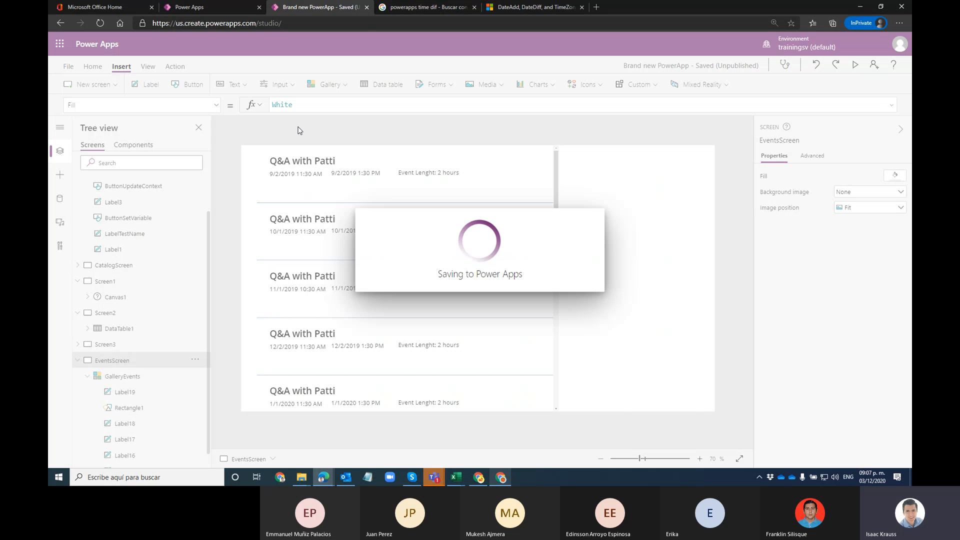
# Step: Go to the Events list, open List Settings, and choose Create column
pyautogui.click(502, 477)
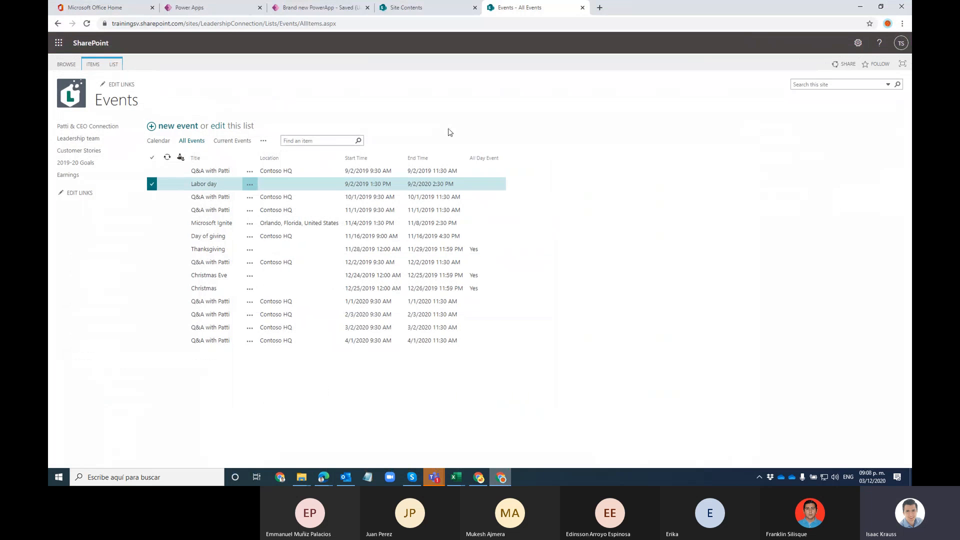
pyautogui.click(155, 184)
pyautogui.click(114, 65)
pyautogui.click(475, 89)
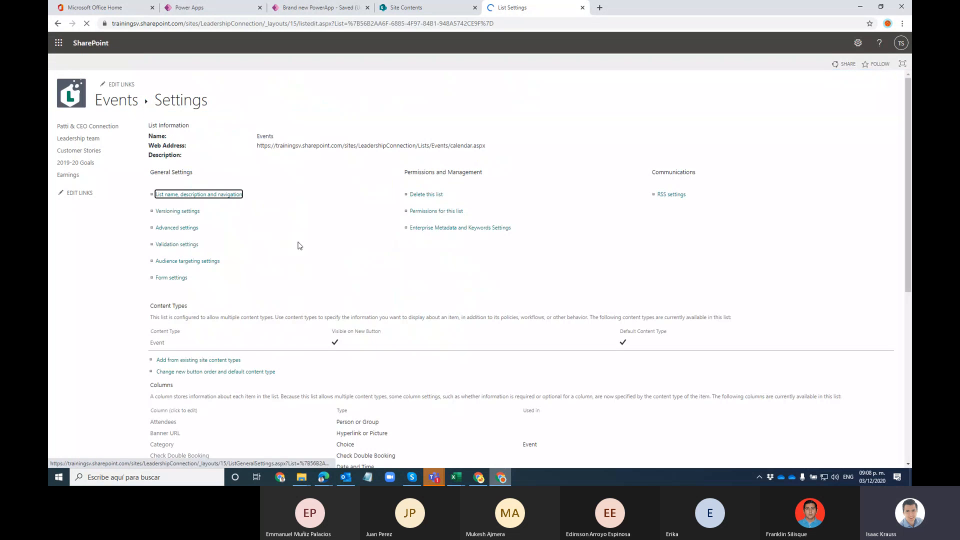
pyautogui.scroll(-5, 321, 210)
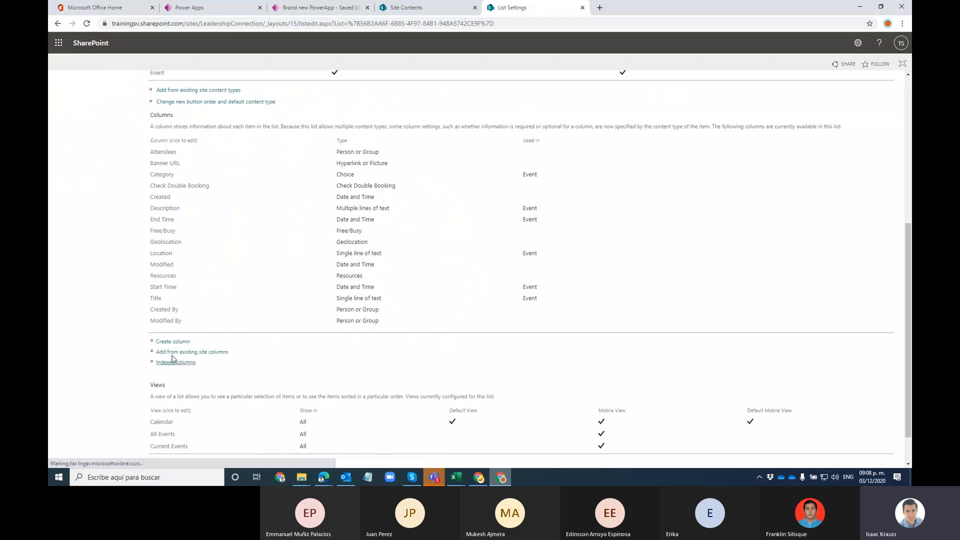
pyautogui.click(173, 342)
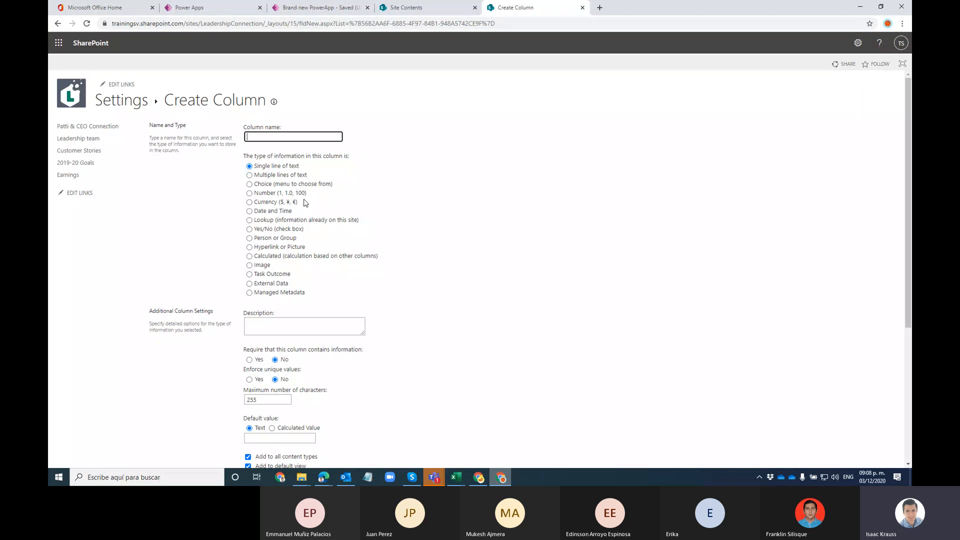
# Step: Create a Currency column named TicketPrice in $123,456.00 (United States) format on the Events list
pyautogui.click(255, 202)
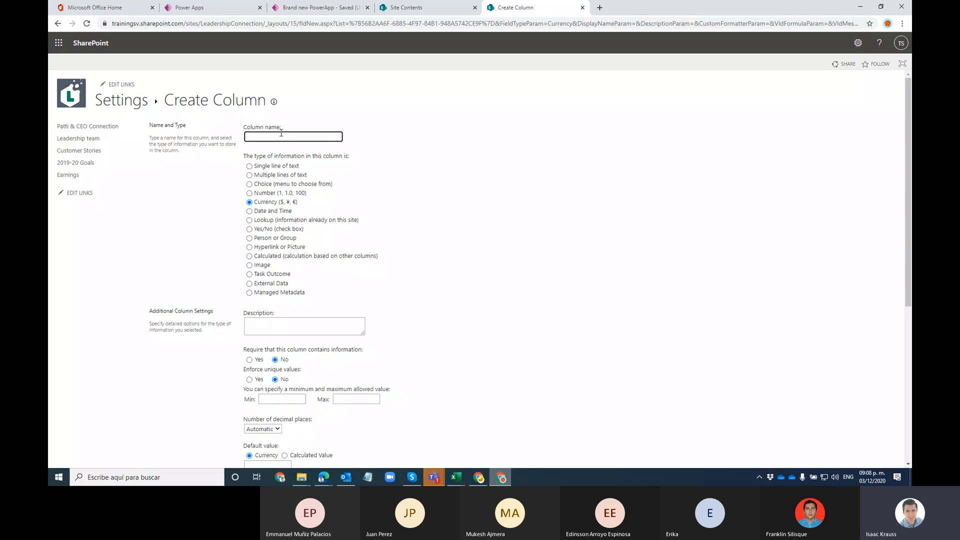
pyautogui.write('TicketPrice')
pyautogui.scroll(-3, 649, 285)
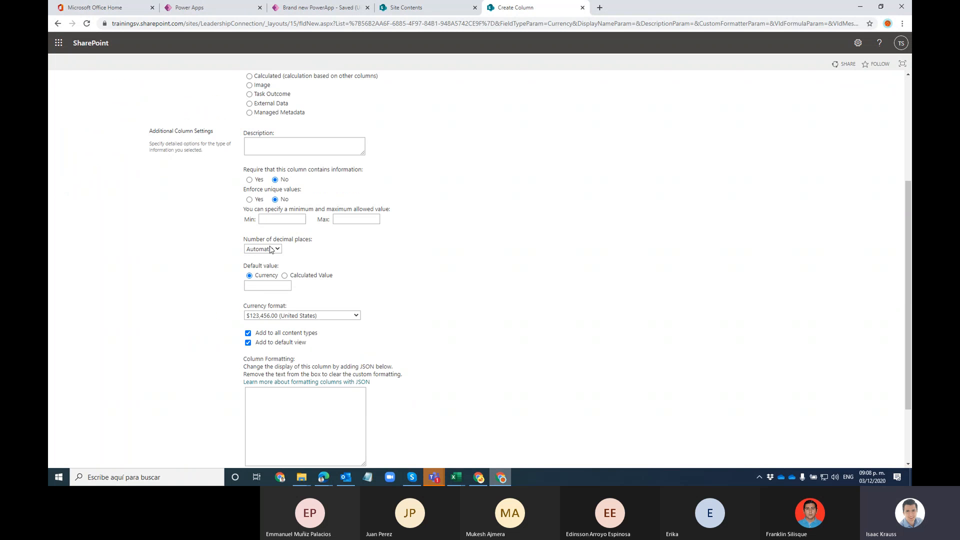
pyautogui.scroll(-3, 598, 304)
pyautogui.click(840, 418)
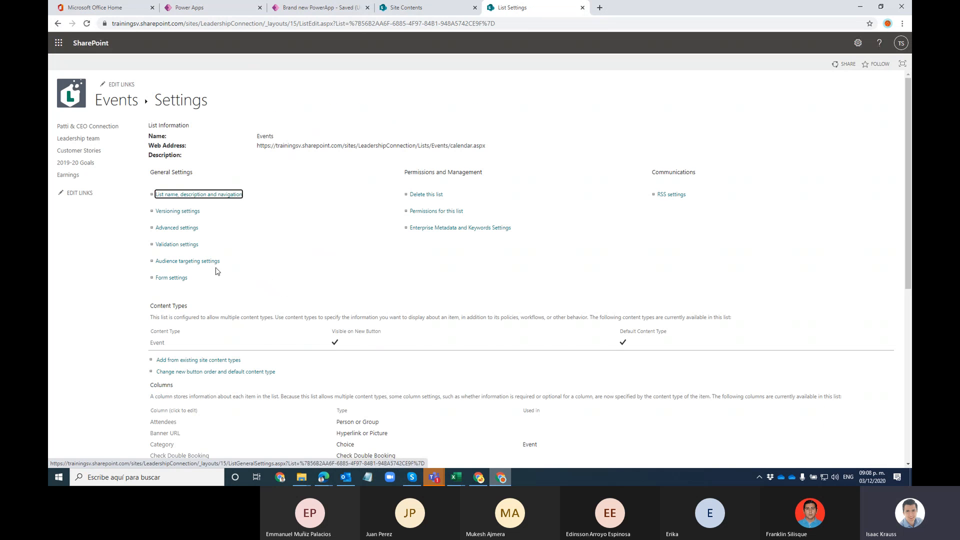
# Step: Create a Number (1, 1.0, 100) column named TotalAttendees on the Events list
pyautogui.scroll(-3, 225, 270)
pyautogui.scroll(-2, 217, 271)
pyautogui.click(189, 307)
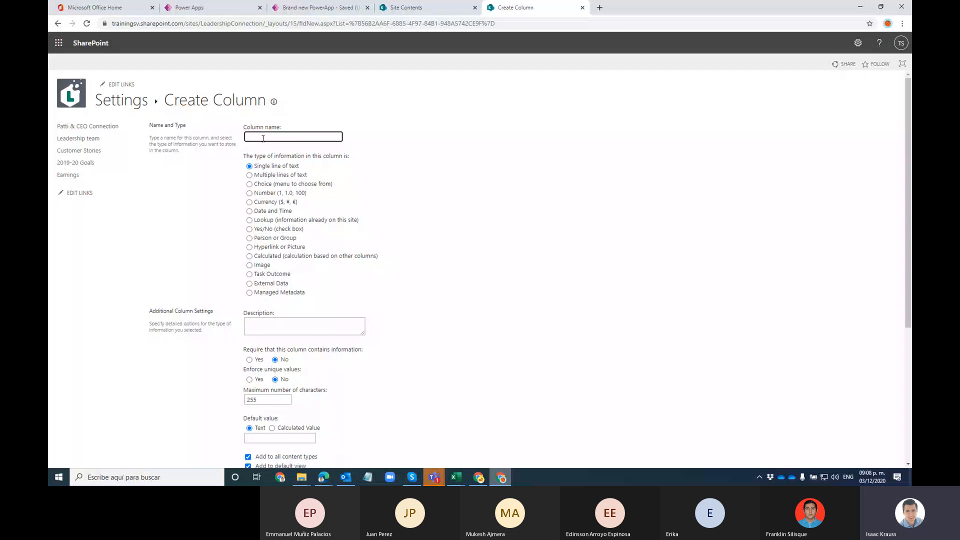
pyautogui.click(250, 193)
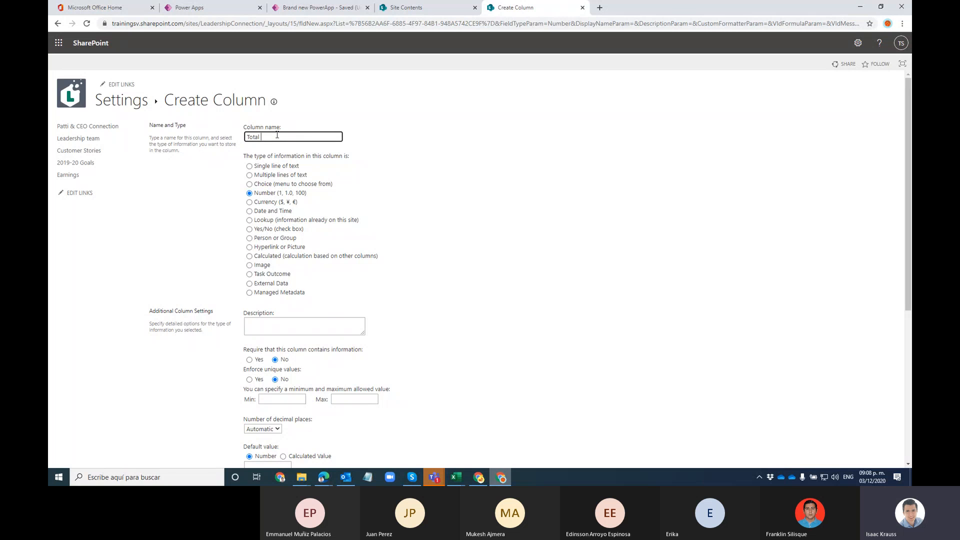
pyautogui.click(277, 135)
pyautogui.write('Total Att')
pyautogui.press('BackSpace')
pyautogui.press('BackSpace')
pyautogui.press('BackSpace')
pyautogui.press('BackSpace')
pyautogui.write('At')
pyautogui.click(522, 197)
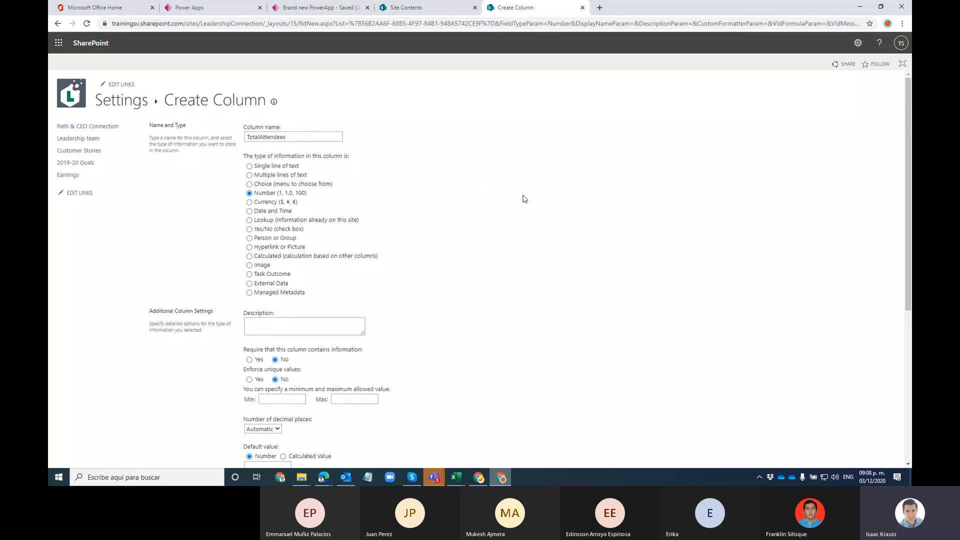
# Step: Start creating another column from the Events list settings page
pyautogui.scroll(-5, 505, 260)
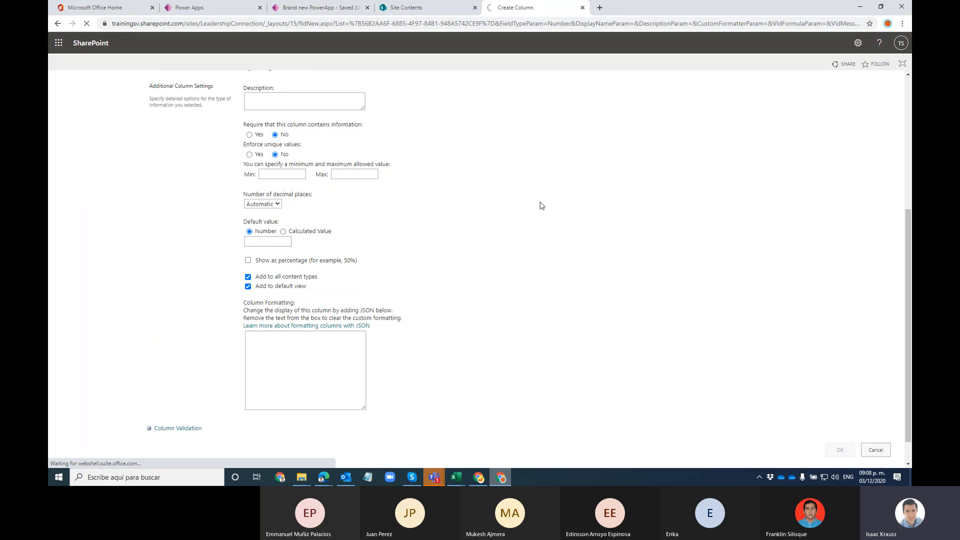
pyautogui.scroll(-5, 251, 333)
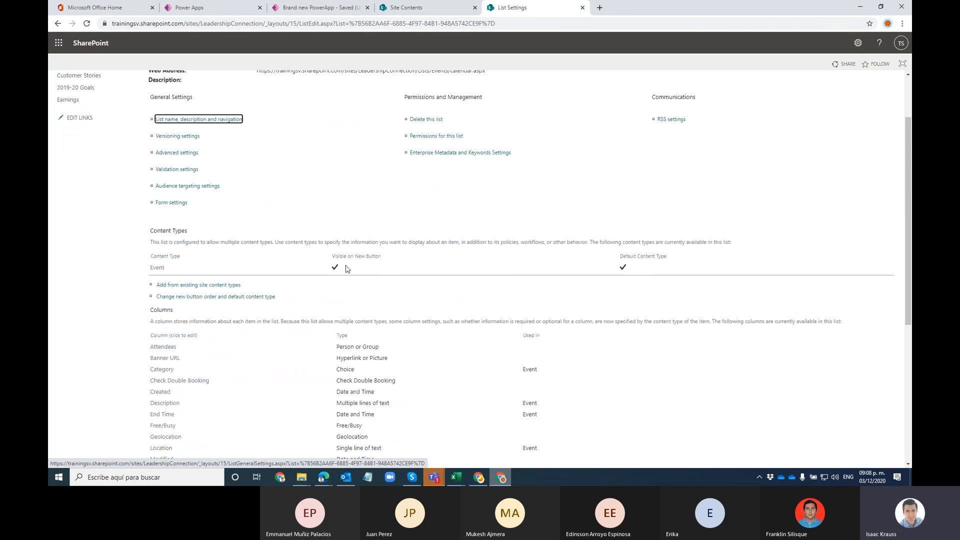
pyautogui.click(172, 408)
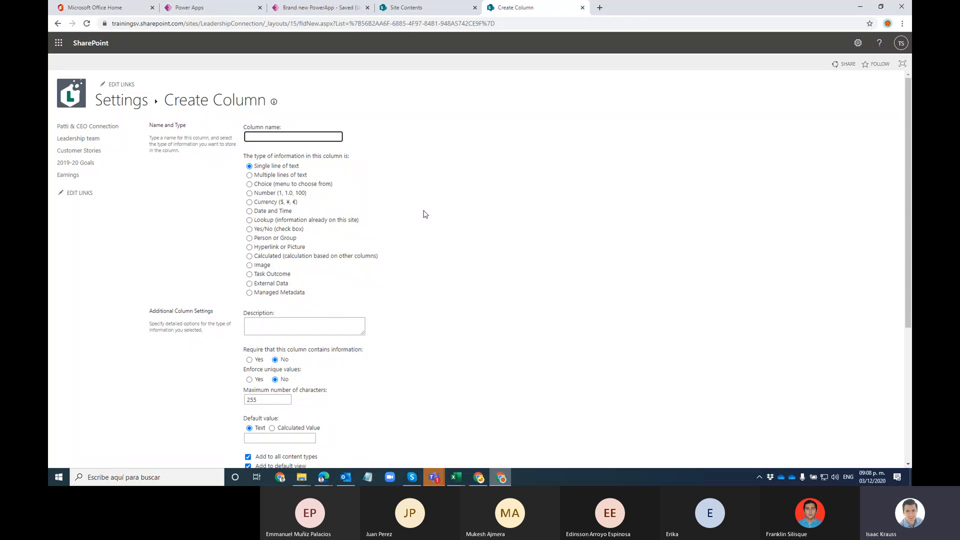
# Step: Make the new column a Choice column named Level with choices Normal, VIP and Super special
pyautogui.click(249, 184)
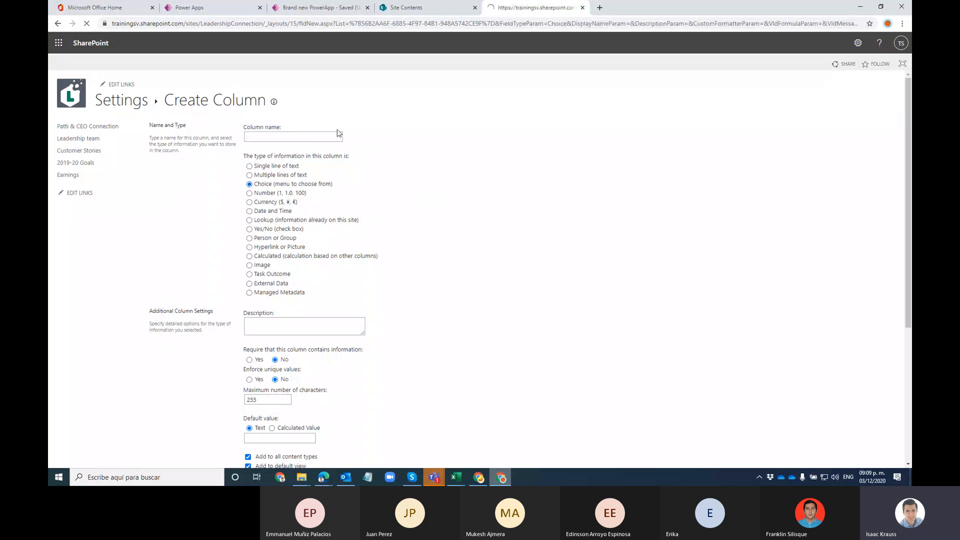
pyautogui.click(313, 139)
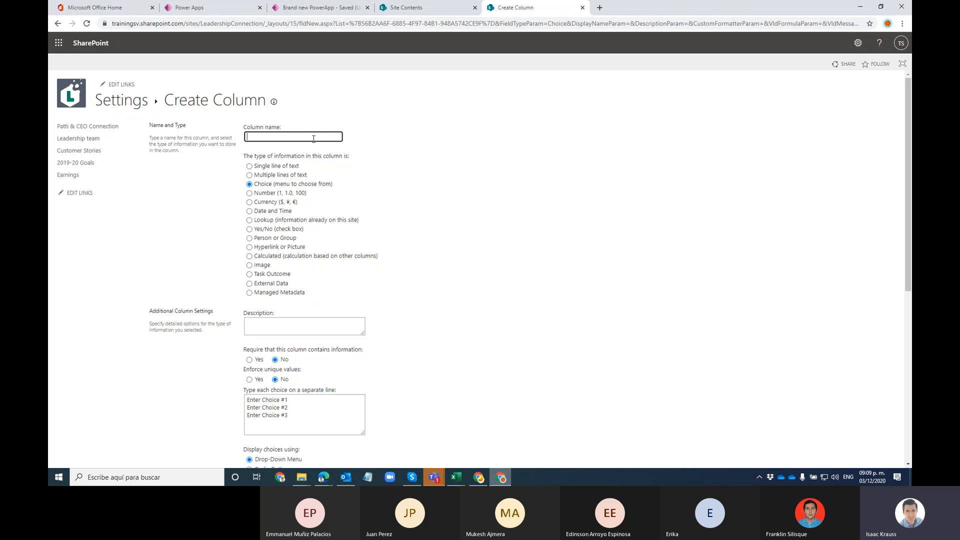
pyautogui.write('vel')
pyautogui.click(455, 169)
pyautogui.scroll(-3, 407, 229)
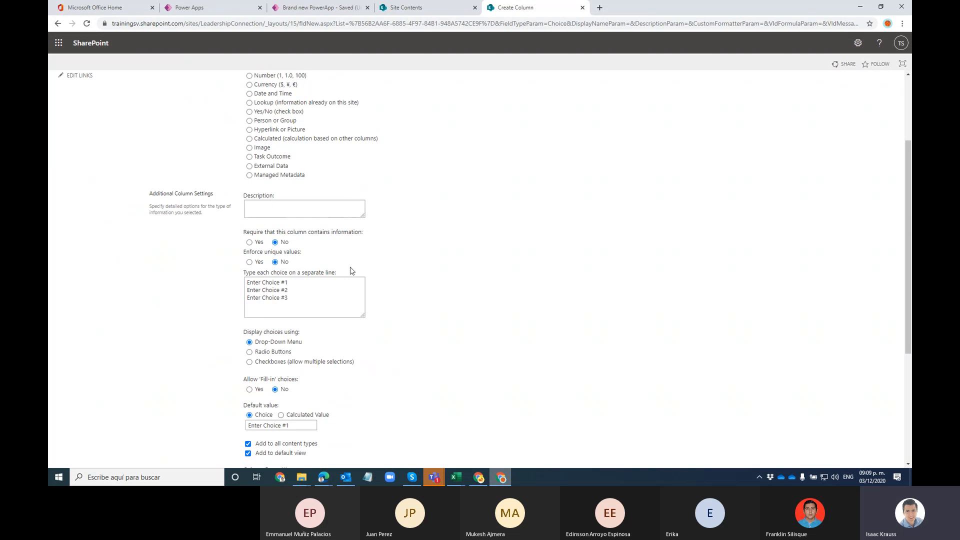
pyautogui.moveTo(246, 282); pyautogui.dragTo(309, 300)
pyautogui.scroll(2, 428, 305)
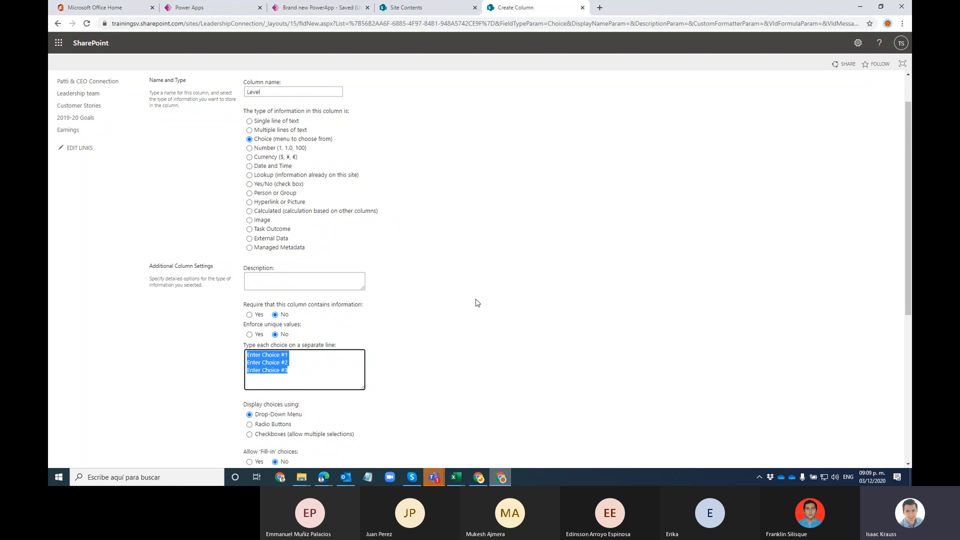
pyautogui.write('Normal')
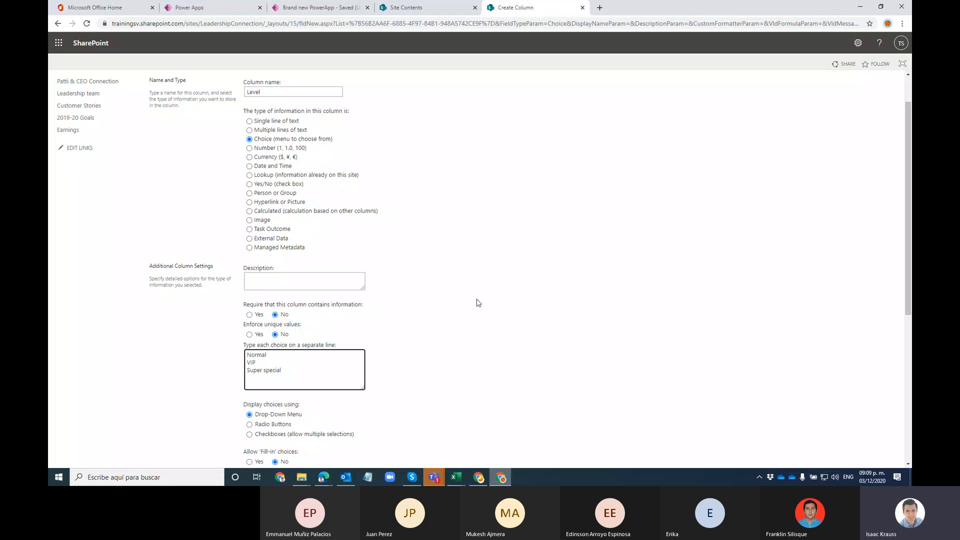
# Step: Set the Level column's default to Normal, save it, and return to the Events list
pyautogui.scroll(-3, 476, 303)
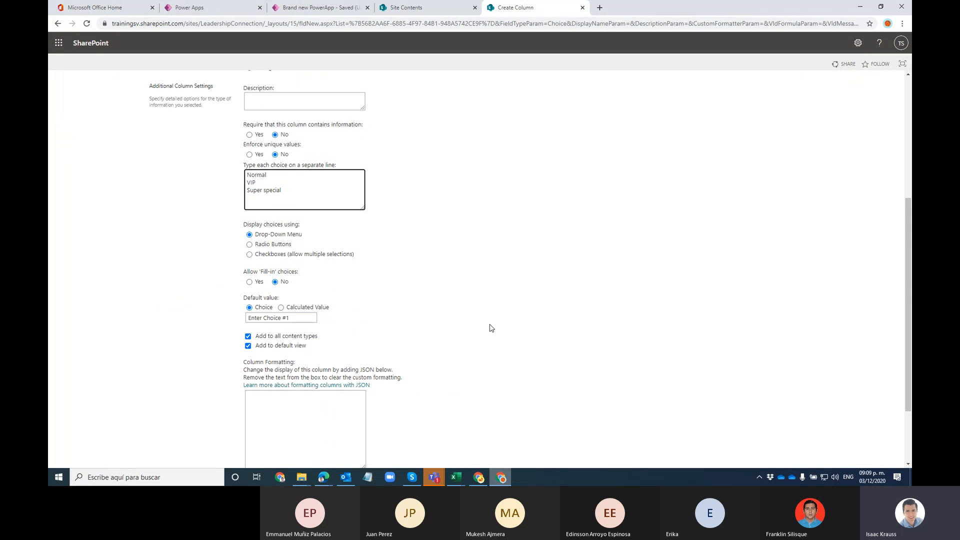
pyautogui.click(298, 318)
pyautogui.scroll(-2, 699, 349)
pyautogui.click(840, 419)
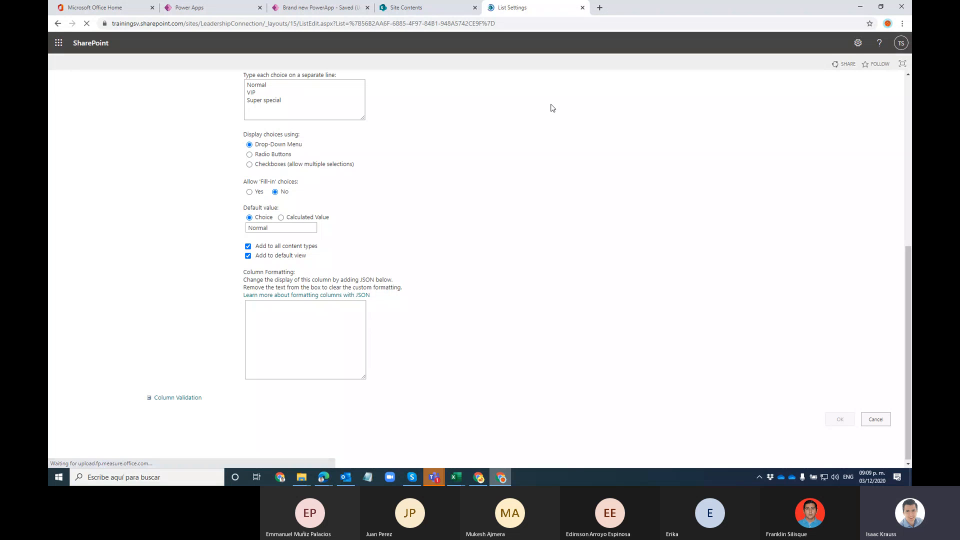
pyautogui.click(124, 101)
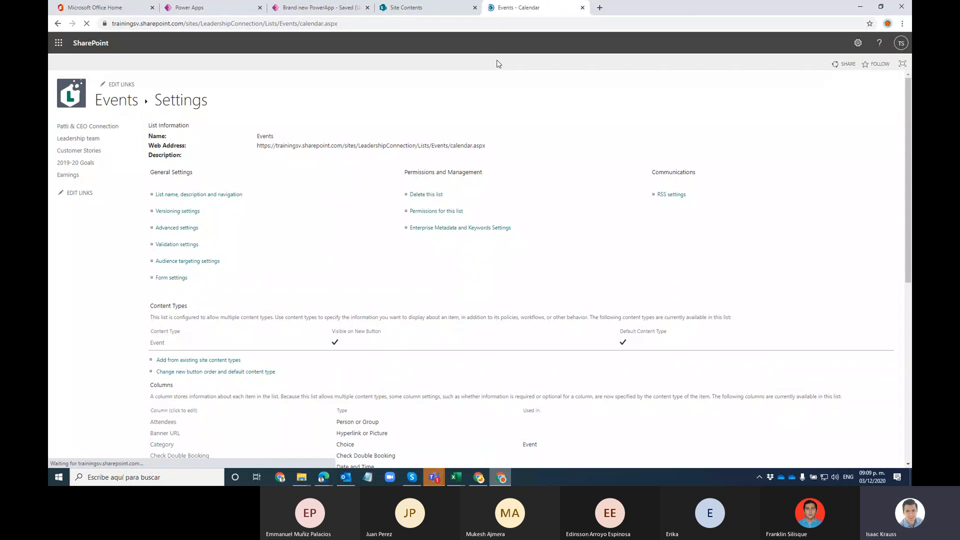
# Step: Switch the Events list's current view from the calendar to All Events
pyautogui.click(124, 65)
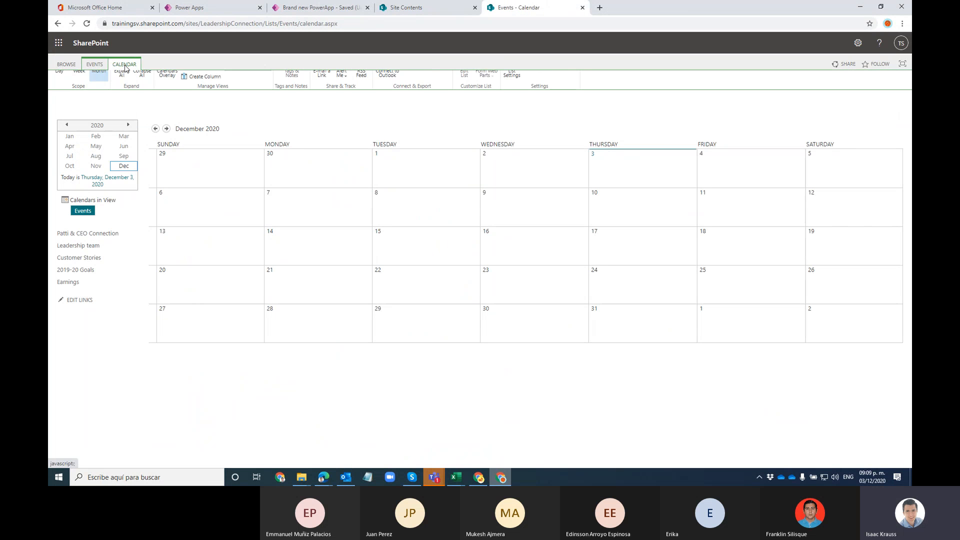
pyautogui.click(247, 87)
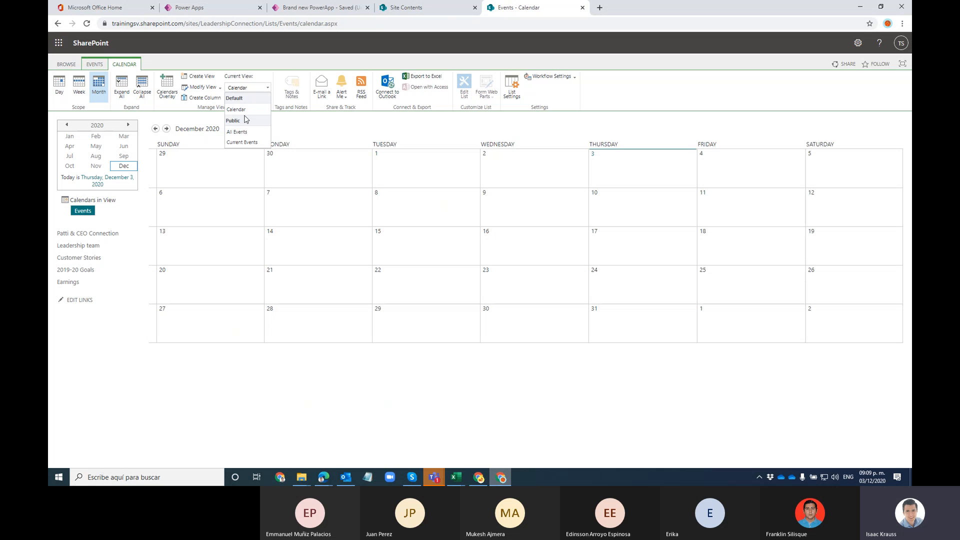
pyautogui.click(243, 131)
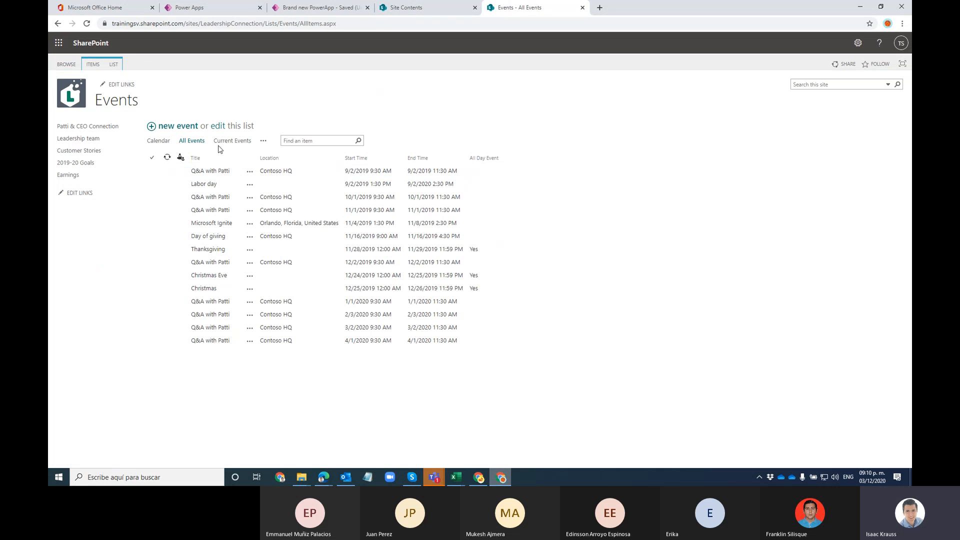
# Step: Modify the All Events view to show TotalAttendees, TicketPrice and Level, then save it
pyautogui.click(113, 64)
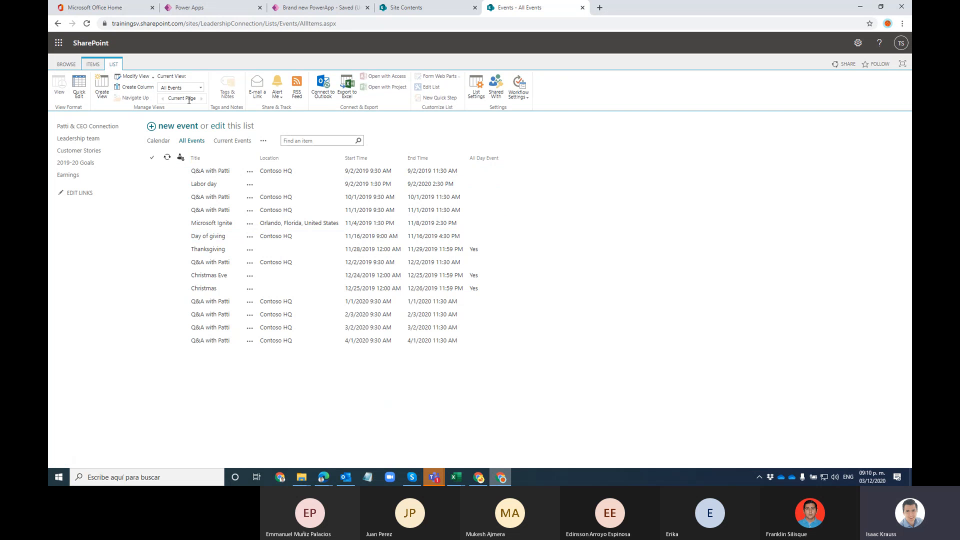
pyautogui.click(129, 76)
pyautogui.scroll(-2, 546, 253)
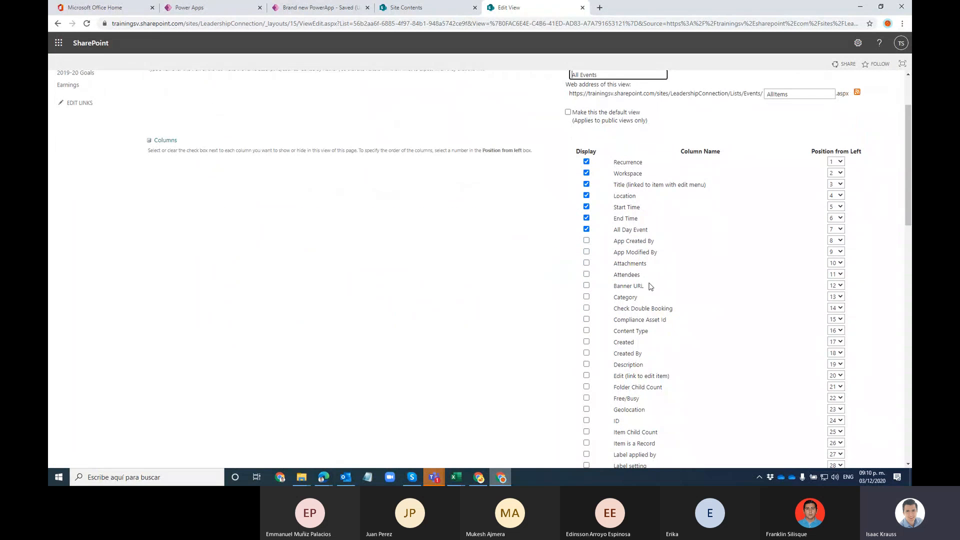
pyautogui.scroll(-3, 582, 315)
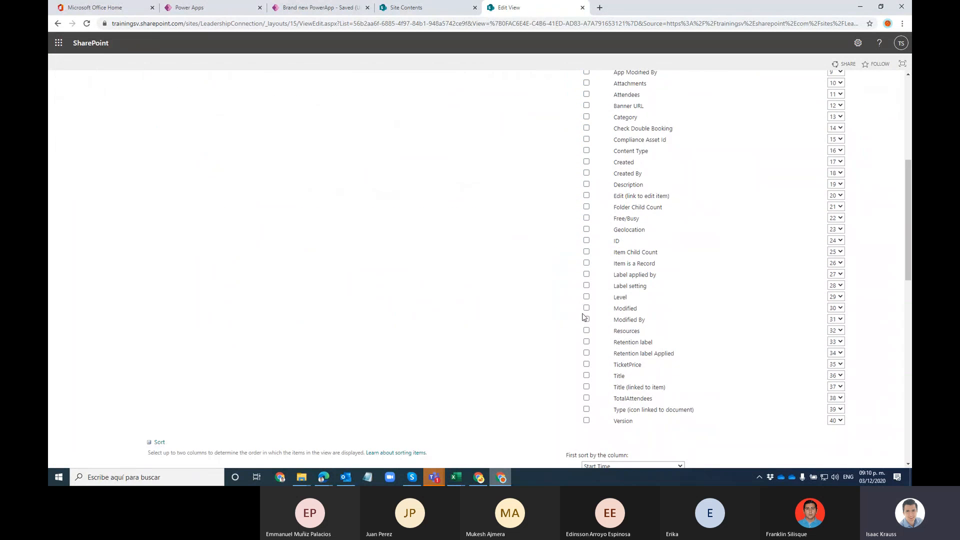
pyautogui.scroll(-2, 583, 318)
pyautogui.click(586, 308)
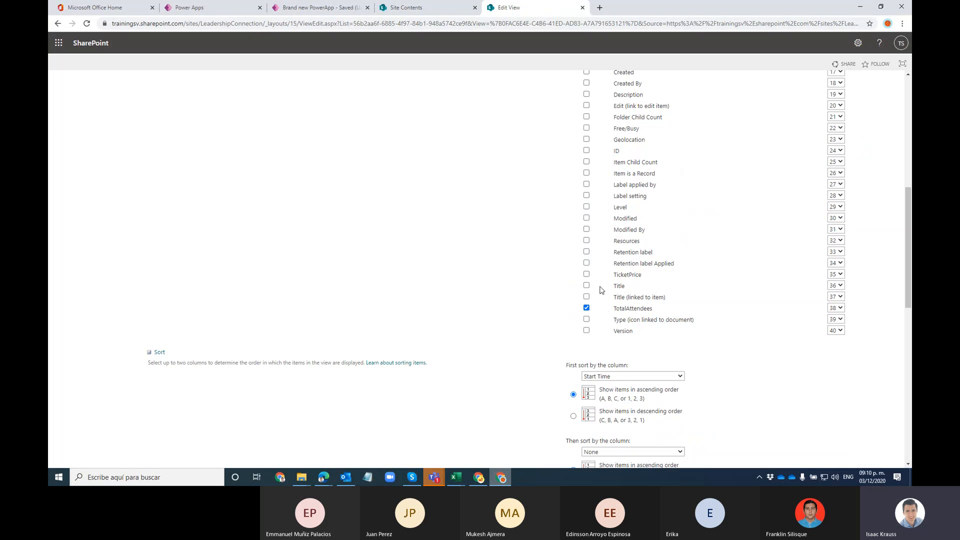
pyautogui.click(587, 274)
pyautogui.click(586, 207)
pyautogui.scroll(5, 672, 220)
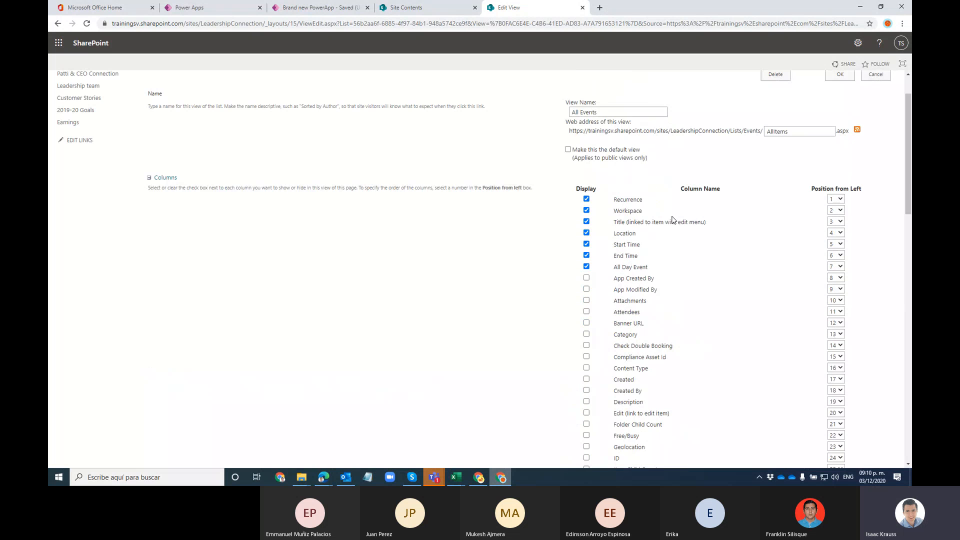
pyautogui.scroll(1, 698, 220)
pyautogui.click(840, 127)
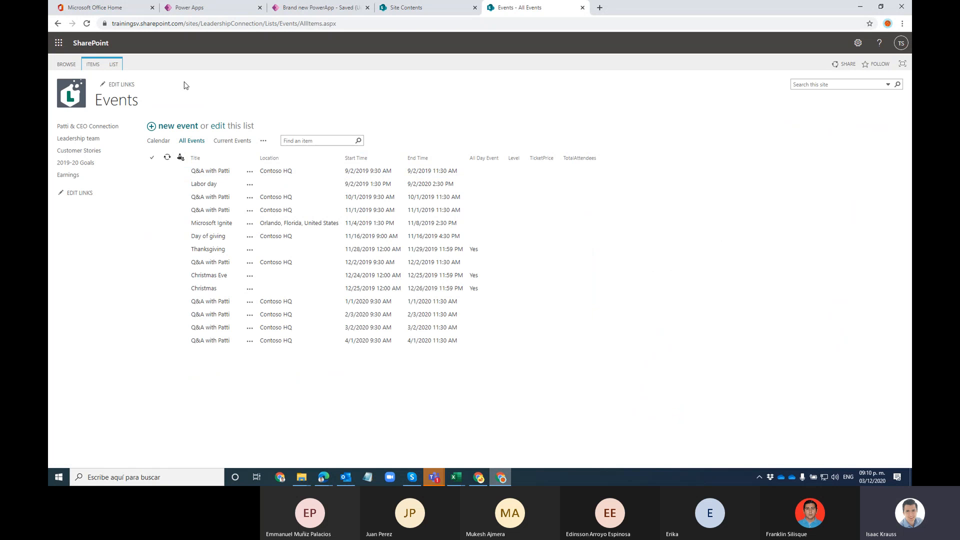
# Step: In Quick Edit, set Levels: first event Normal, Labor day VIP, 10/1/2019 Super special, 11/1/2019 Normal
pyautogui.click(115, 65)
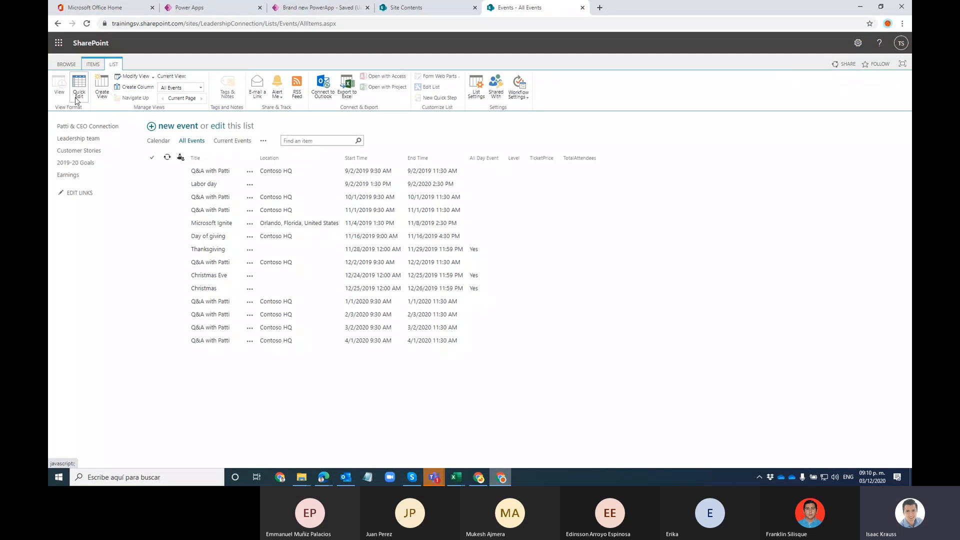
pyautogui.click(610, 171)
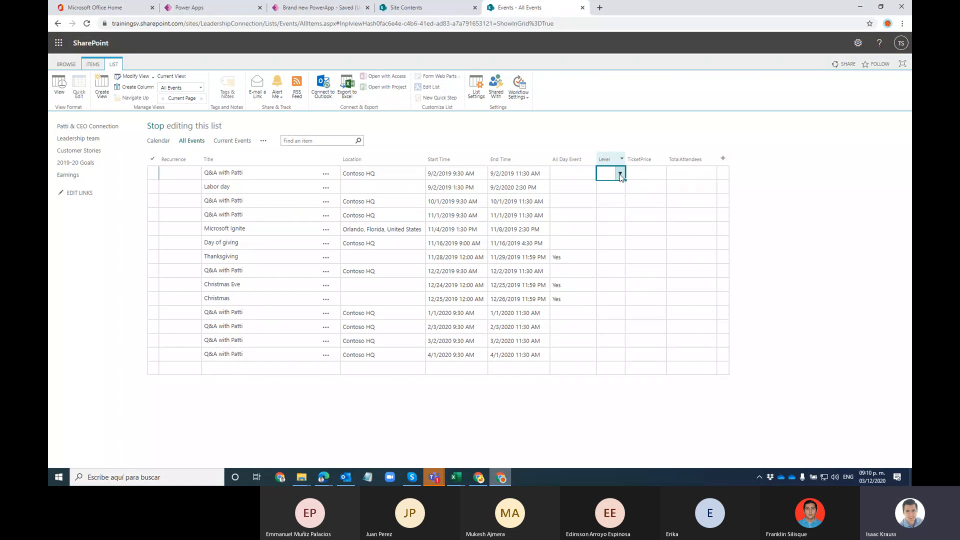
pyautogui.click(620, 174)
pyautogui.click(609, 186)
pyautogui.click(616, 187)
pyautogui.click(619, 187)
pyautogui.click(605, 212)
pyautogui.click(613, 201)
pyautogui.click(620, 201)
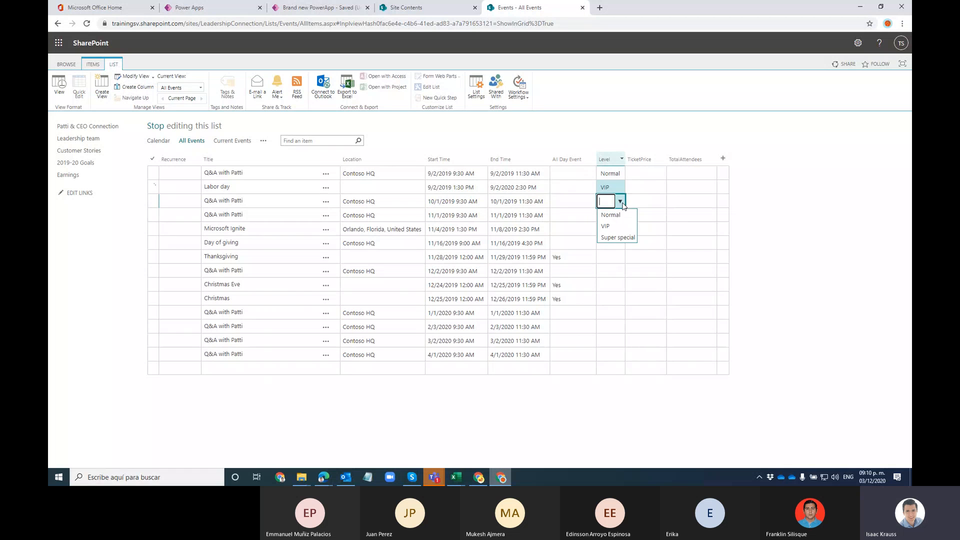
pyautogui.click(618, 237)
pyautogui.click(616, 216)
pyautogui.click(619, 216)
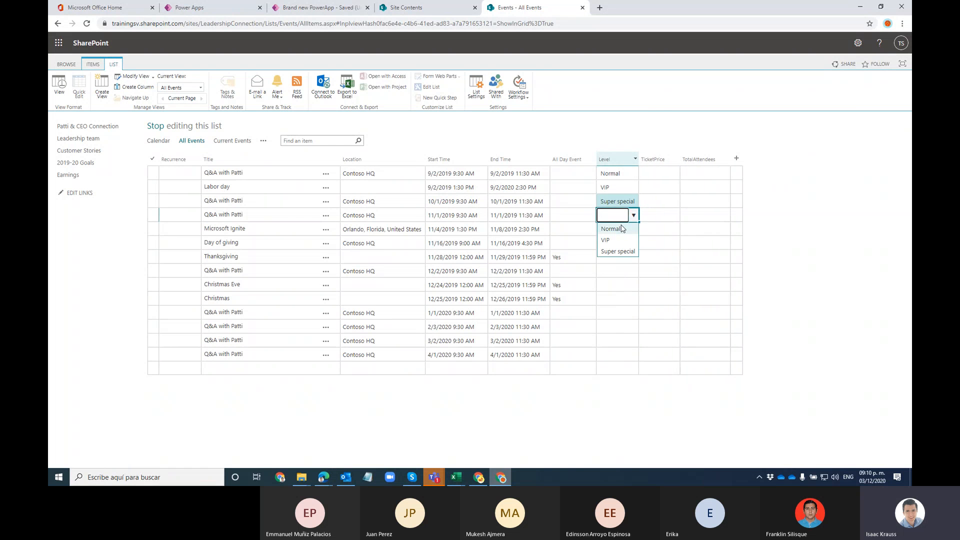
pyautogui.click(622, 228)
# Step: Set Levels: Microsoft Ignite VIP, Day of giving Super special, Thanksgiving, 12/2/2019 and Christmas Eve Normal
pyautogui.click(619, 229)
pyautogui.click(626, 230)
pyautogui.click(626, 250)
pyautogui.click(624, 245)
pyautogui.click(633, 243)
pyautogui.click(612, 276)
pyautogui.click(633, 258)
pyautogui.click(634, 257)
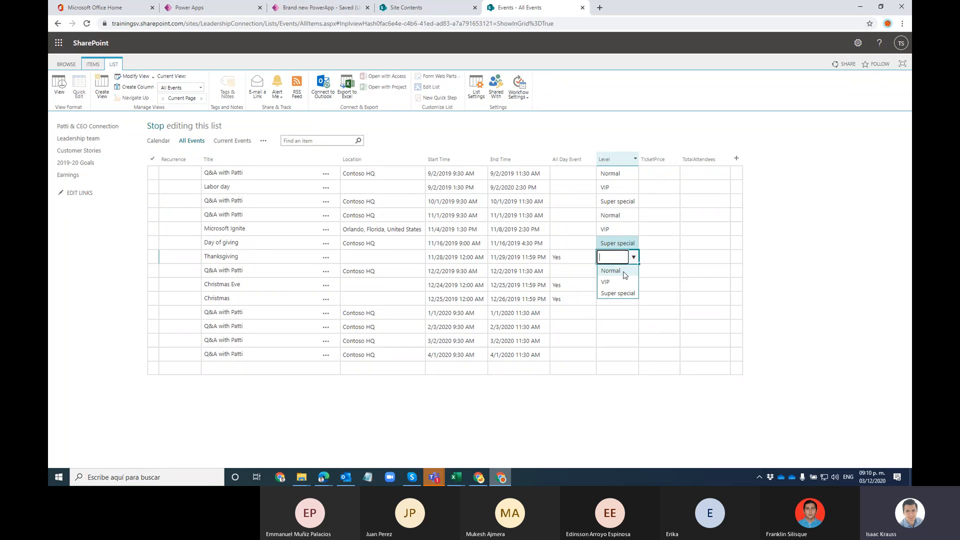
pyautogui.click(624, 272)
pyautogui.click(631, 273)
pyautogui.click(634, 271)
pyautogui.click(620, 285)
pyautogui.click(633, 286)
pyautogui.click(633, 285)
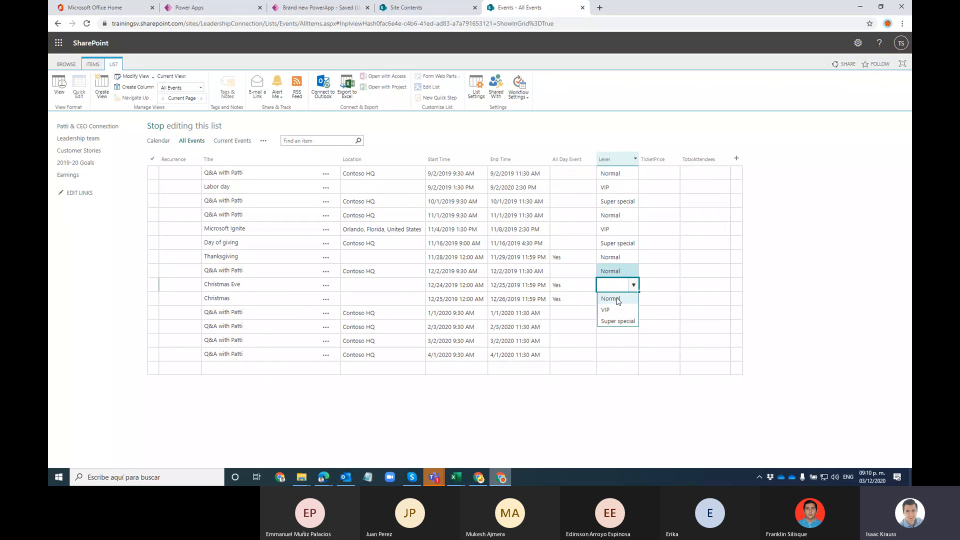
pyautogui.click(618, 299)
# Step: Set Levels: Christmas and 1/1/2020 VIP, 2/3/2020 Super special, 3/2/2020 and 4/1/2020 Normal
pyautogui.click(632, 301)
pyautogui.click(633, 300)
pyautogui.click(625, 327)
pyautogui.click(632, 313)
pyautogui.click(634, 314)
pyautogui.click(622, 337)
pyautogui.click(633, 330)
pyautogui.click(633, 328)
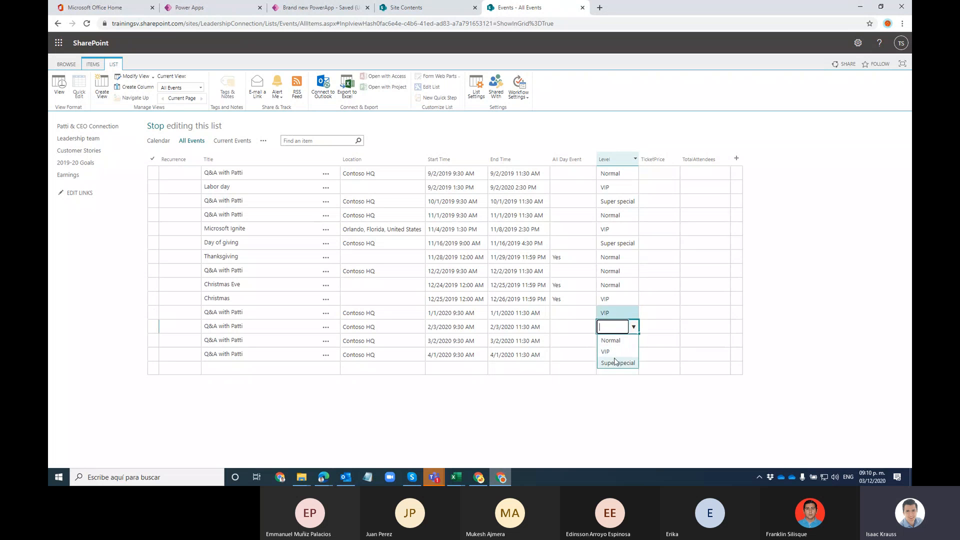
pyautogui.click(620, 360)
pyautogui.click(620, 340)
pyautogui.click(634, 341)
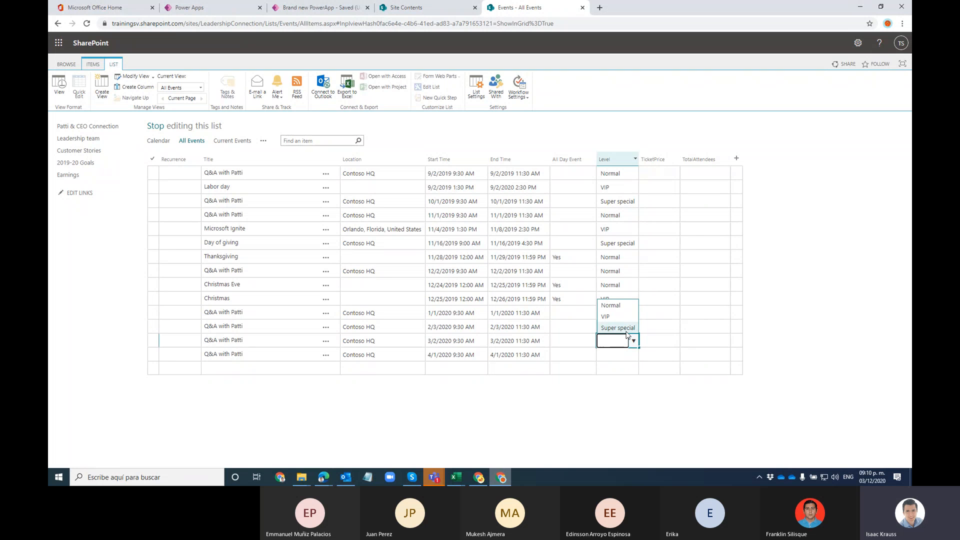
pyautogui.click(619, 353)
pyautogui.click(631, 340)
pyautogui.click(632, 341)
pyautogui.click(625, 309)
pyautogui.click(618, 361)
pyautogui.click(617, 356)
pyautogui.click(618, 319)
pyautogui.click(665, 172)
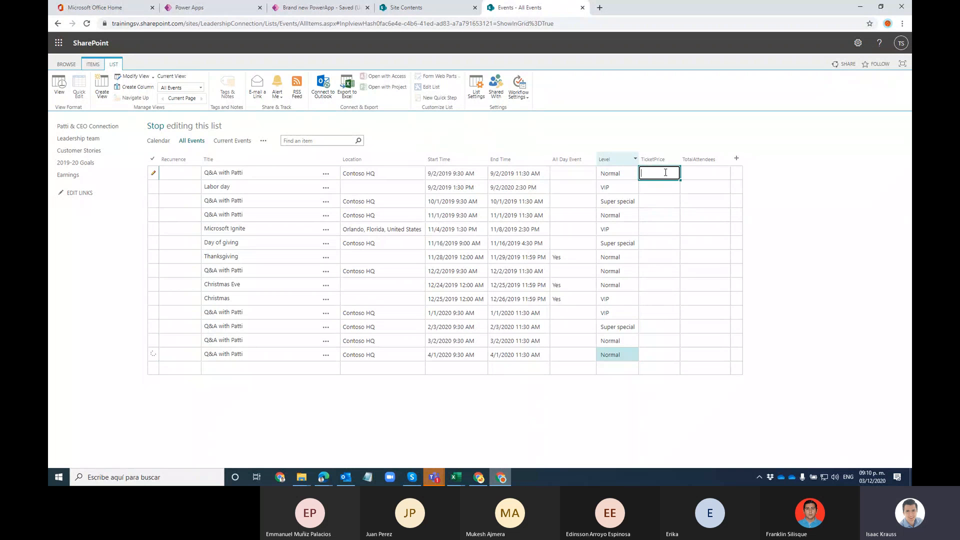
# Step: Enter TicketPrice values 100, 200, 300, 150, 300, 450 and 120 for the first events
pyautogui.write('100')
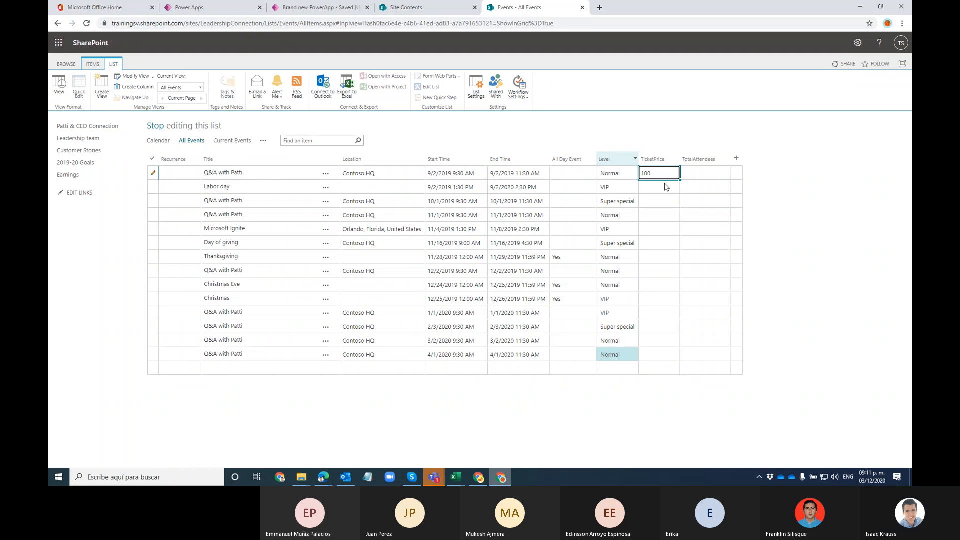
pyautogui.click(666, 187)
pyautogui.write('20')
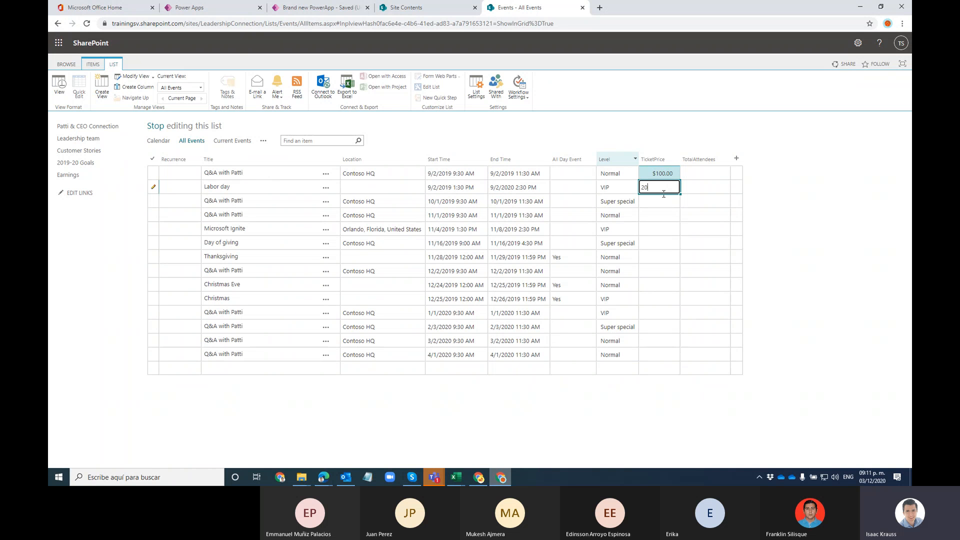
pyautogui.write('0')
pyautogui.click(664, 201)
pyautogui.write('300')
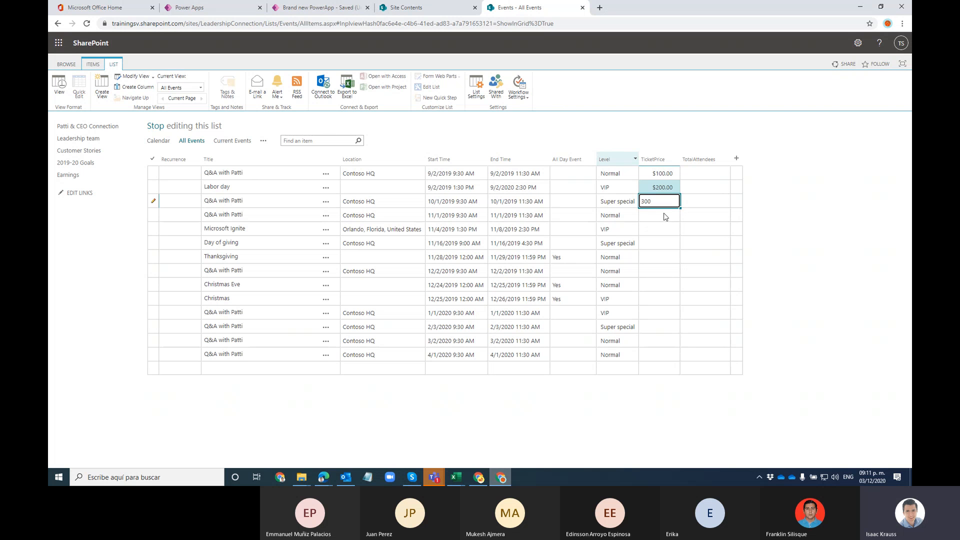
pyautogui.click(665, 216)
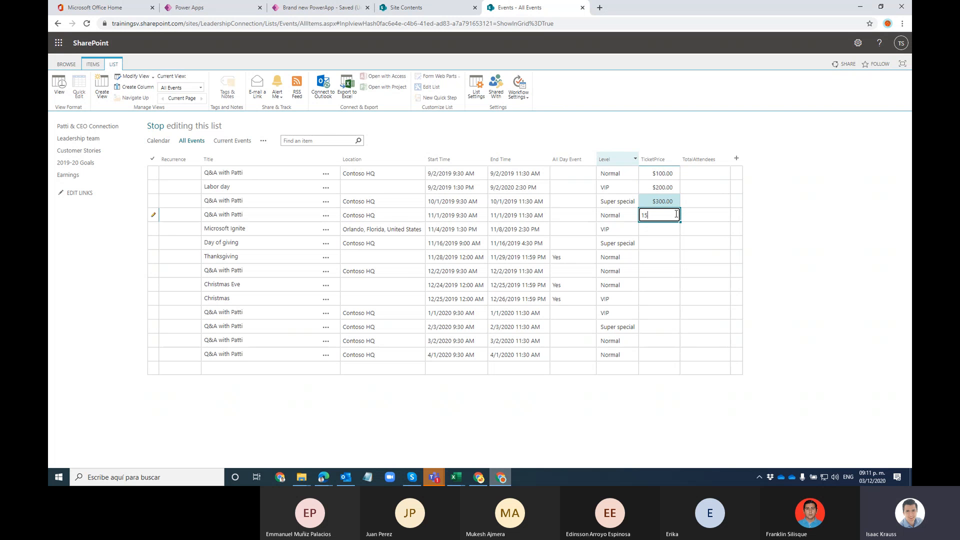
pyautogui.write('150')
pyautogui.click(667, 232)
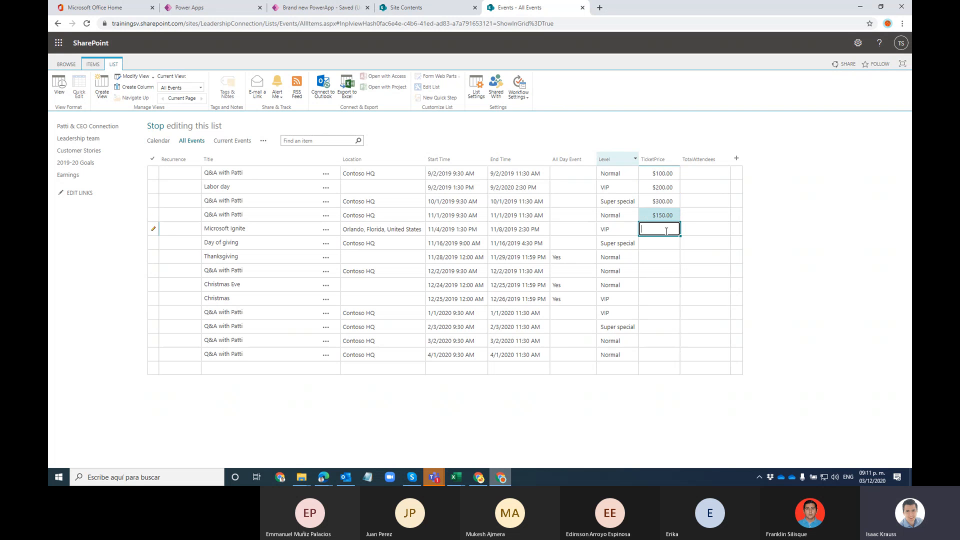
pyautogui.click(660, 244)
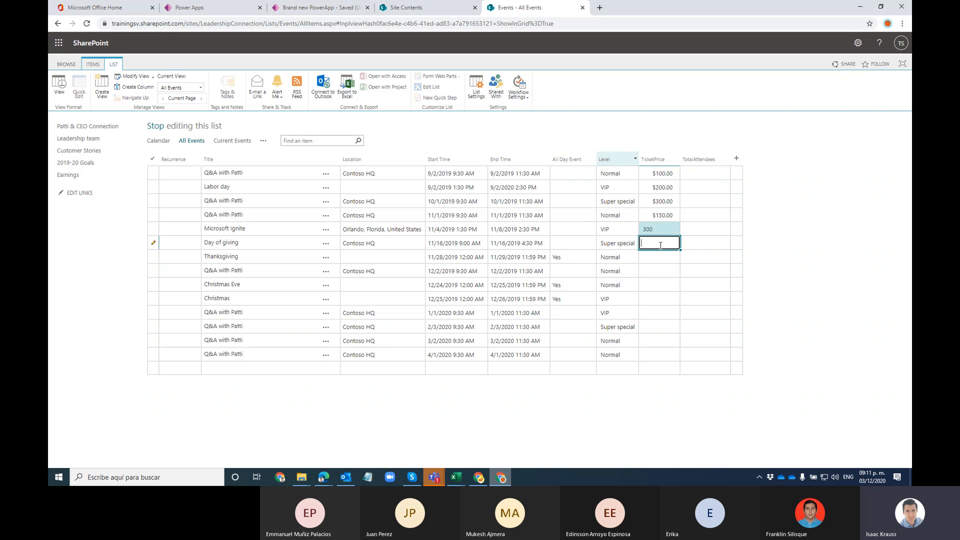
pyautogui.click(664, 258)
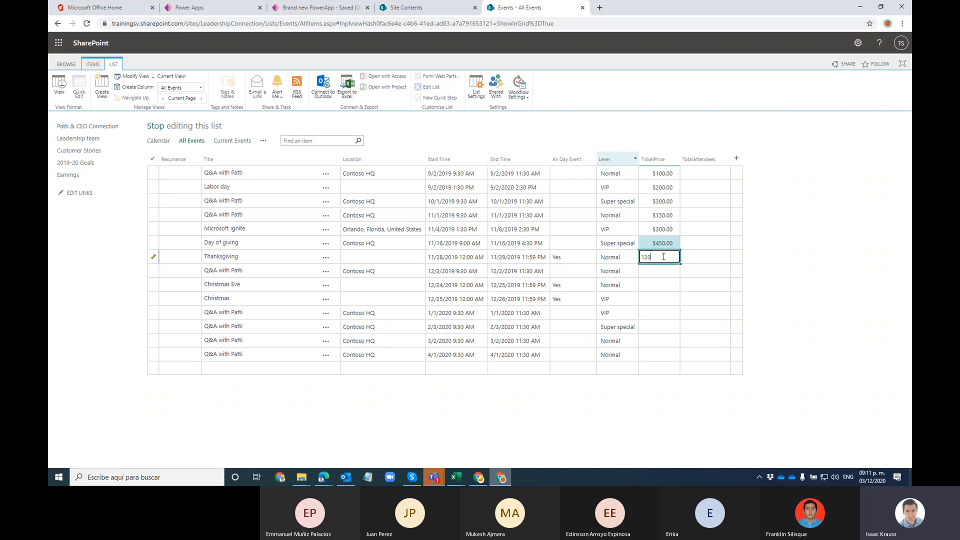
pyautogui.write('120')
pyautogui.click(663, 266)
# Step: Enter TicketPrice values 130, 140, 240, 250, 500, 150 and 160 for the remaining events
pyautogui.write('130')
pyautogui.click(661, 285)
pyautogui.write('14')
pyautogui.click(665, 300)
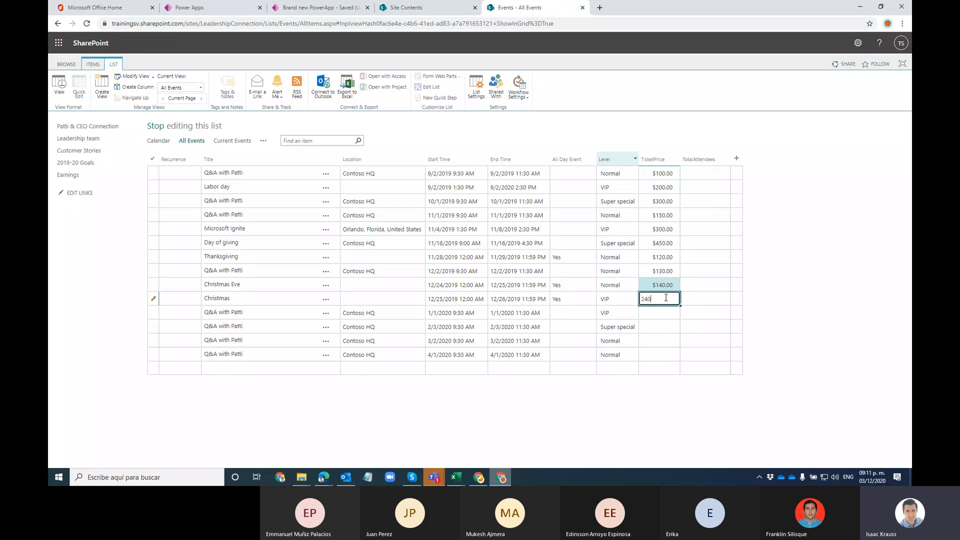
pyautogui.click(665, 311)
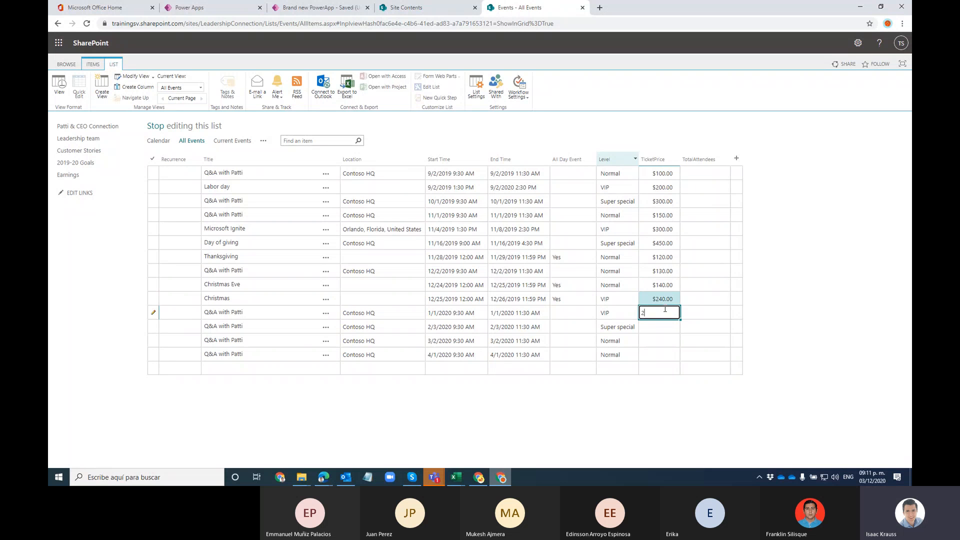
pyautogui.click(666, 326)
pyautogui.write('5')
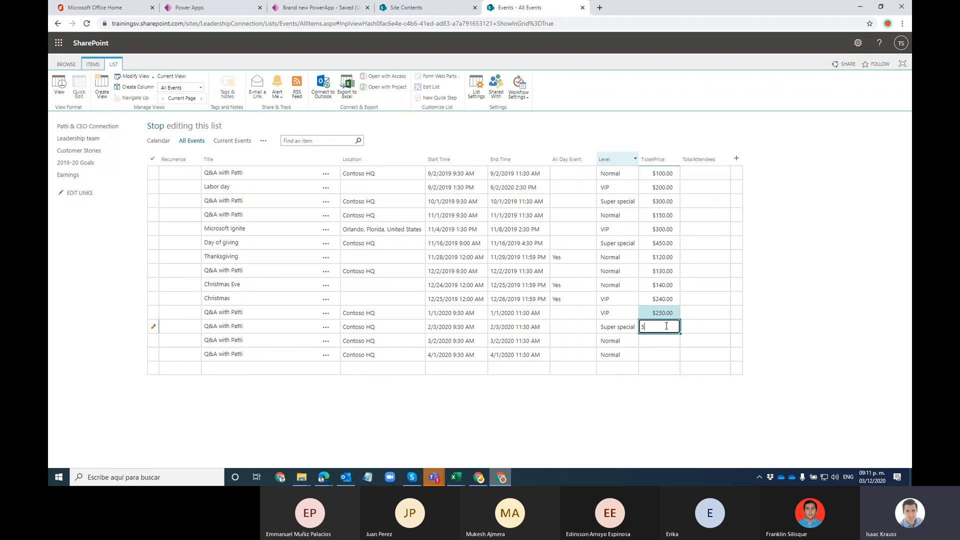
pyautogui.write('00')
pyautogui.click(675, 341)
pyautogui.write('150')
pyautogui.click(673, 355)
pyautogui.write('160')
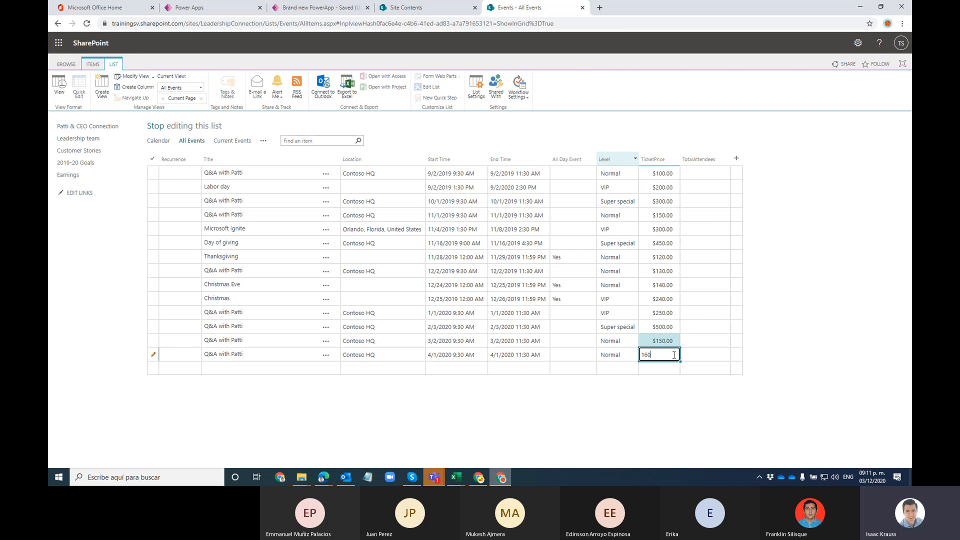
pyautogui.click(715, 175)
# Step: Fill TotalAttendees with 10 through 16 for the first seven events
pyautogui.write('10')
pyautogui.click(710, 188)
pyautogui.write('11')
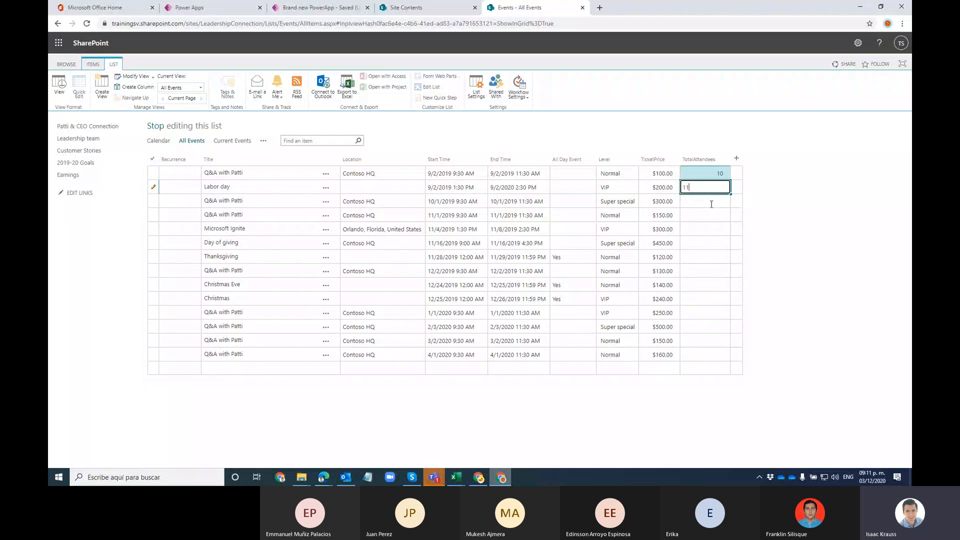
pyautogui.click(711, 202)
pyautogui.write('12')
pyautogui.click(711, 218)
pyautogui.write('13')
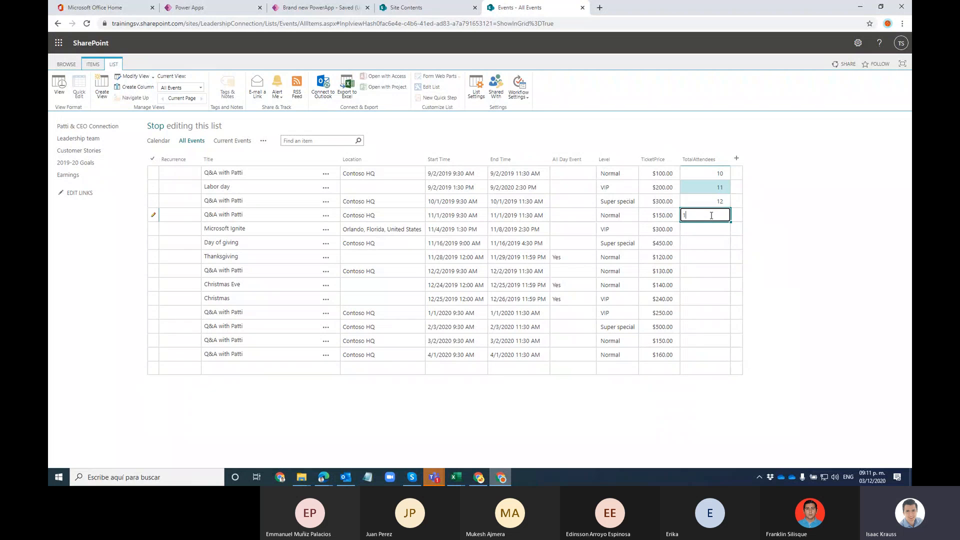
pyautogui.click(712, 229)
pyautogui.write('14')
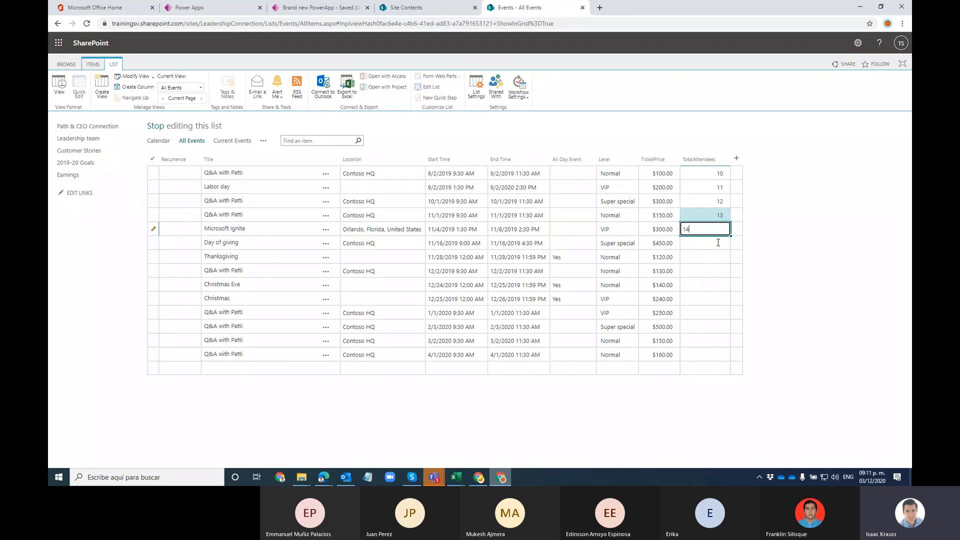
pyautogui.click(718, 243)
pyautogui.write('15')
pyautogui.click(718, 253)
pyautogui.write('16')
pyautogui.click(716, 266)
# Step: Enter TotalAttendees 17, 18, 19, 20, 25, 30 and 40 for the rest, then stop editing
pyautogui.write('17')
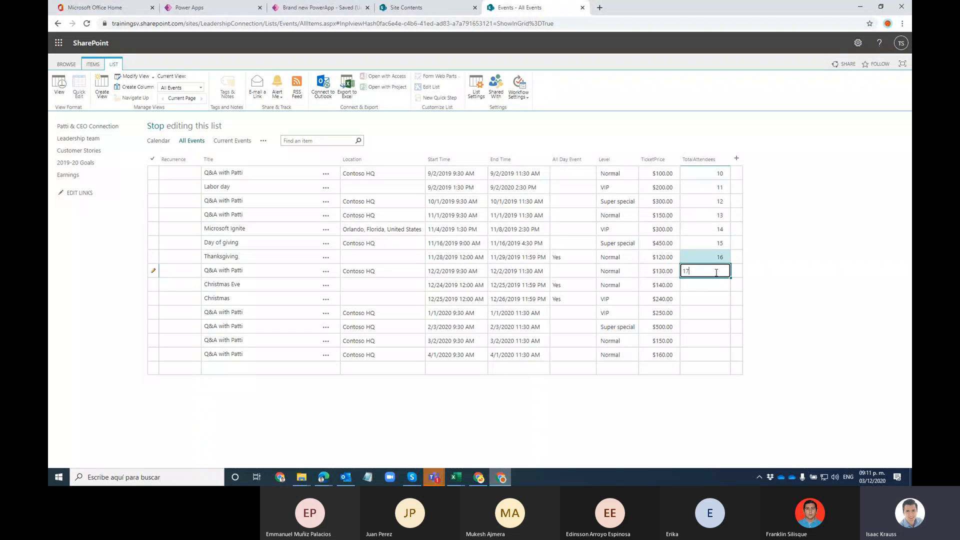
pyautogui.click(717, 284)
pyautogui.write('18')
pyautogui.click(717, 297)
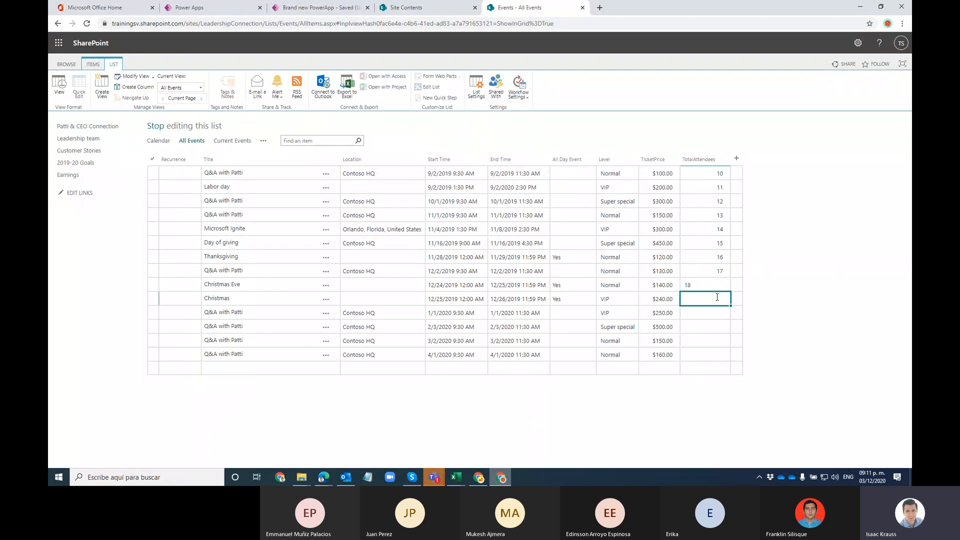
pyautogui.write('19')
pyautogui.click(716, 311)
pyautogui.write('20')
pyautogui.click(718, 327)
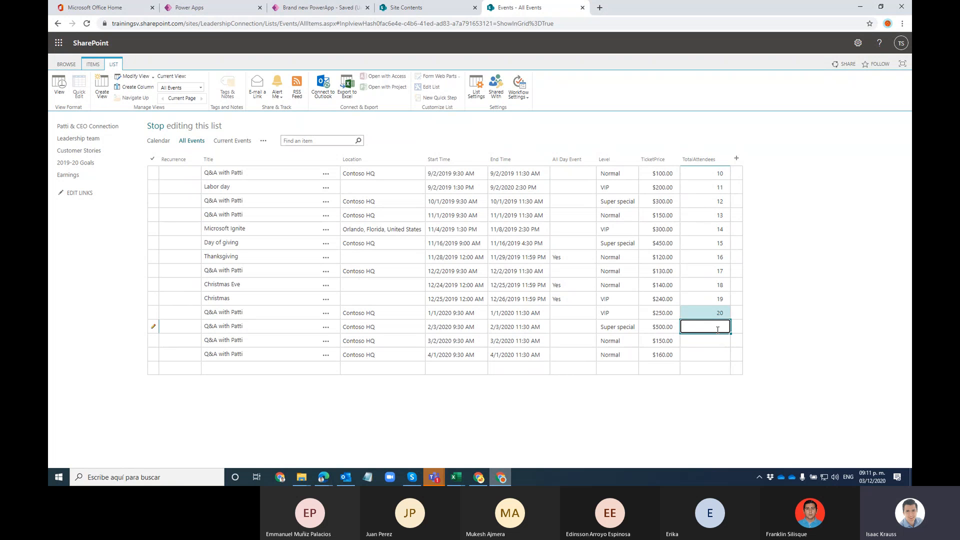
pyautogui.write('25')
pyautogui.click(720, 345)
pyautogui.write('30')
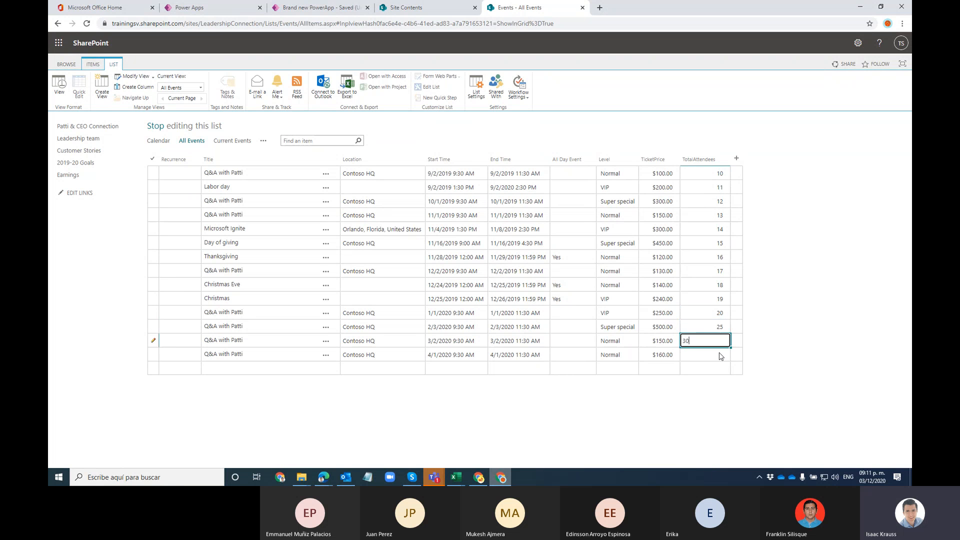
pyautogui.click(720, 353)
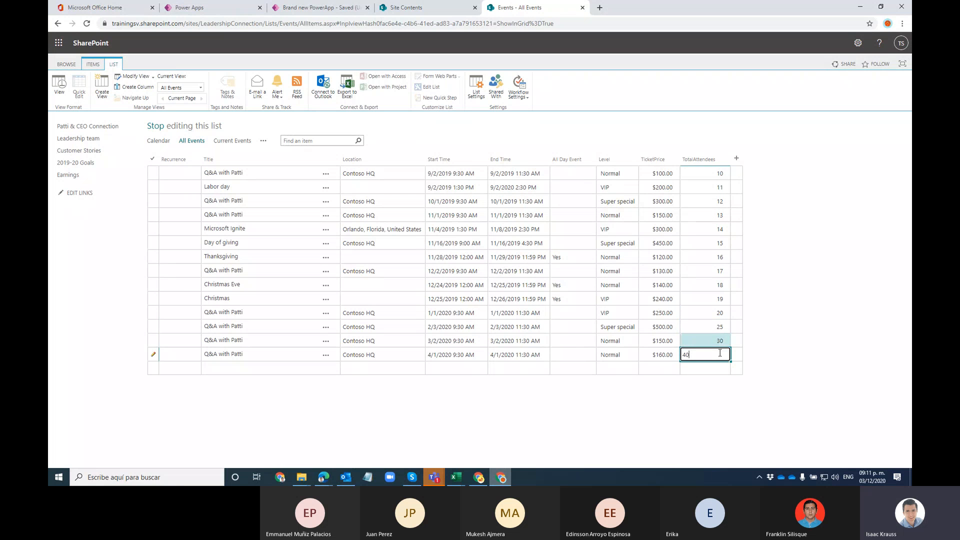
pyautogui.click(716, 304)
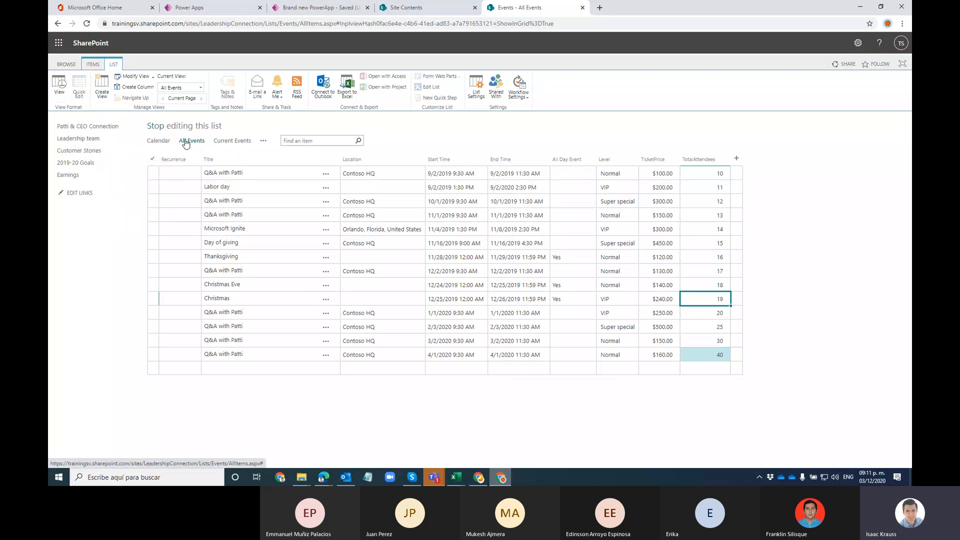
pyautogui.click(157, 127)
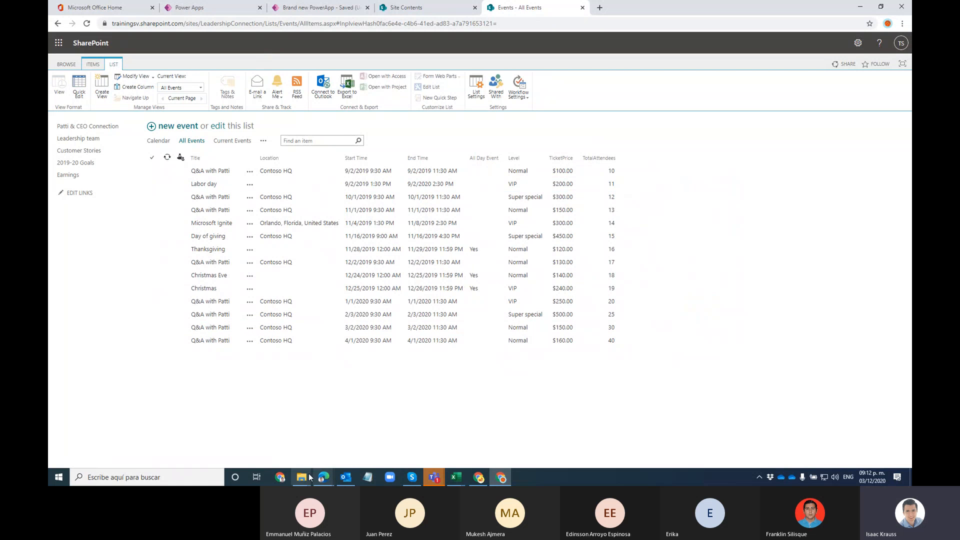
# Step: Place a new label in the GalleryEvents template just below the event dates
pyautogui.moveTo(324, 477)
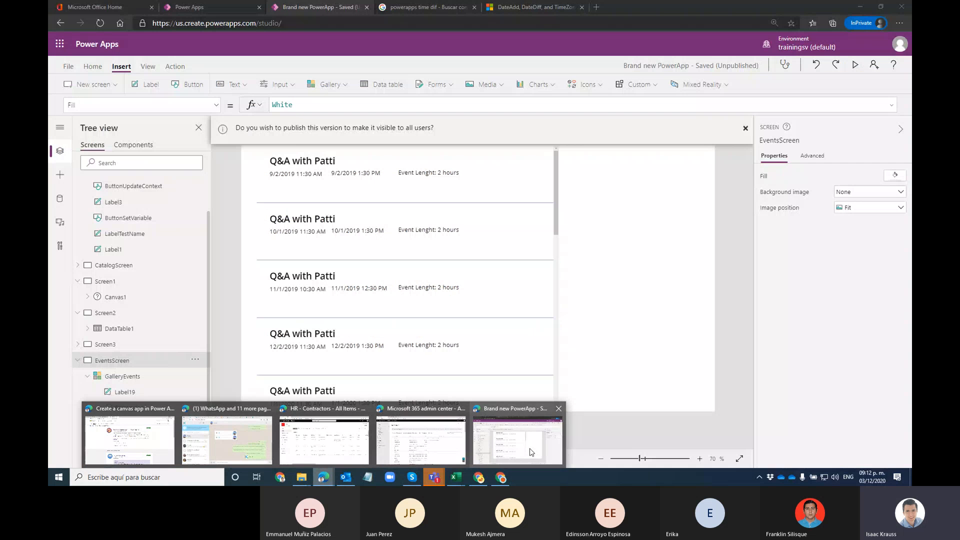
pyautogui.click(531, 453)
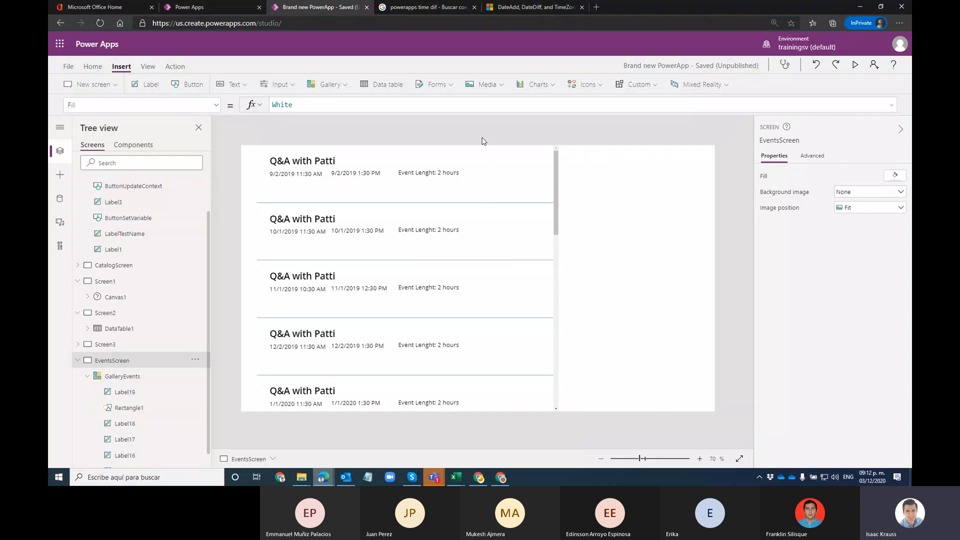
pyautogui.click(515, 183)
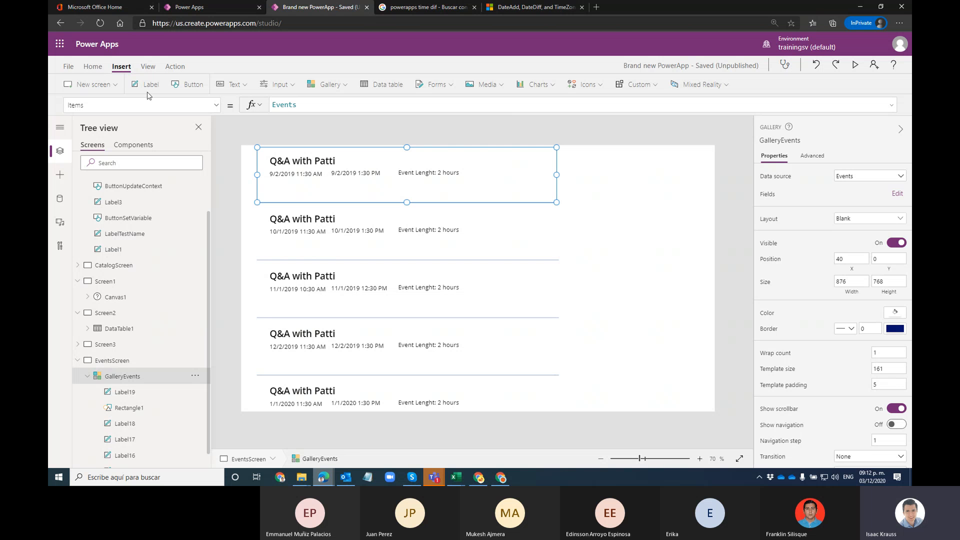
pyautogui.moveTo(310, 155); pyautogui.dragTo(319, 190)
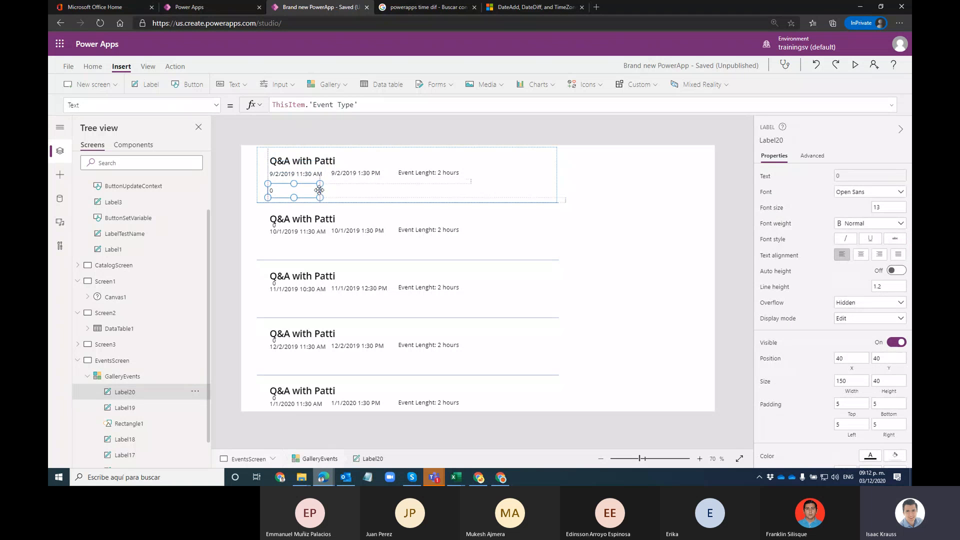
# Step: Delete ThisItem.'Event Type' from the label's Text formula so the label stays blank
pyautogui.moveTo(358, 104); pyautogui.dragTo(308, 104)
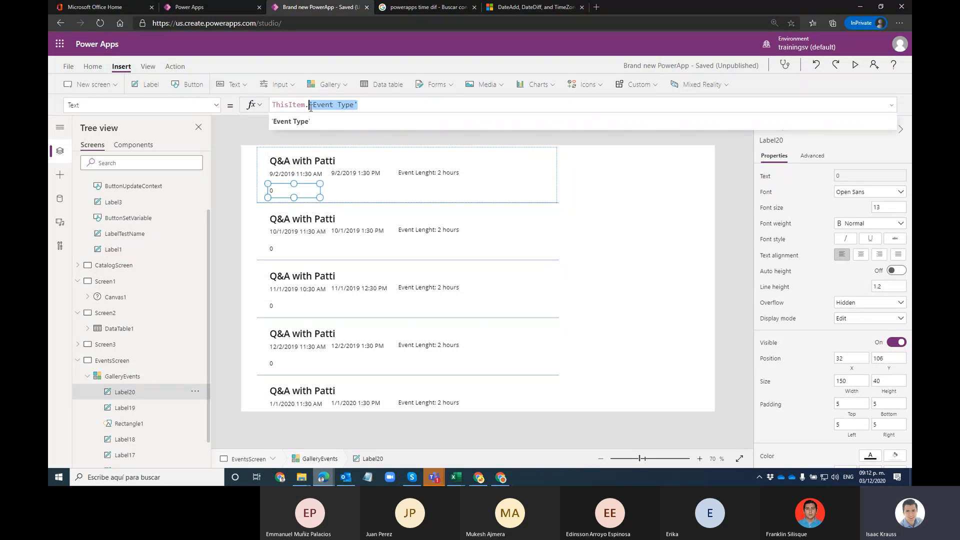
pyautogui.press('BackSpace')
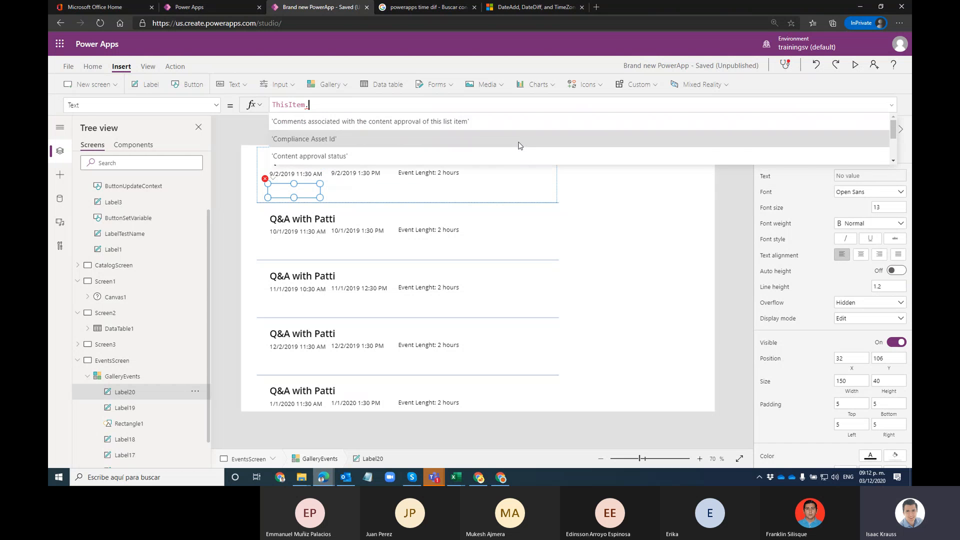
pyautogui.write('.')
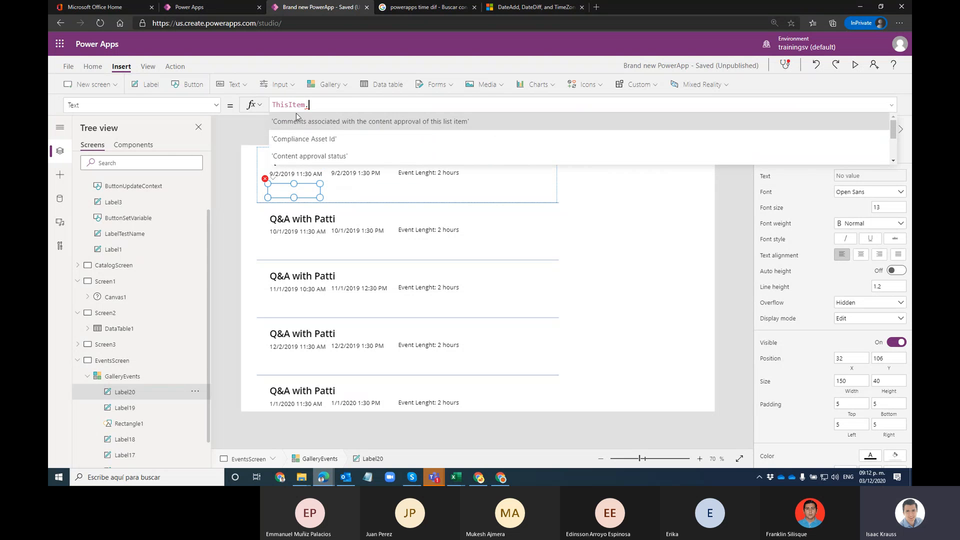
pyautogui.scroll(-2, 304, 140)
pyautogui.scroll(-3, 311, 143)
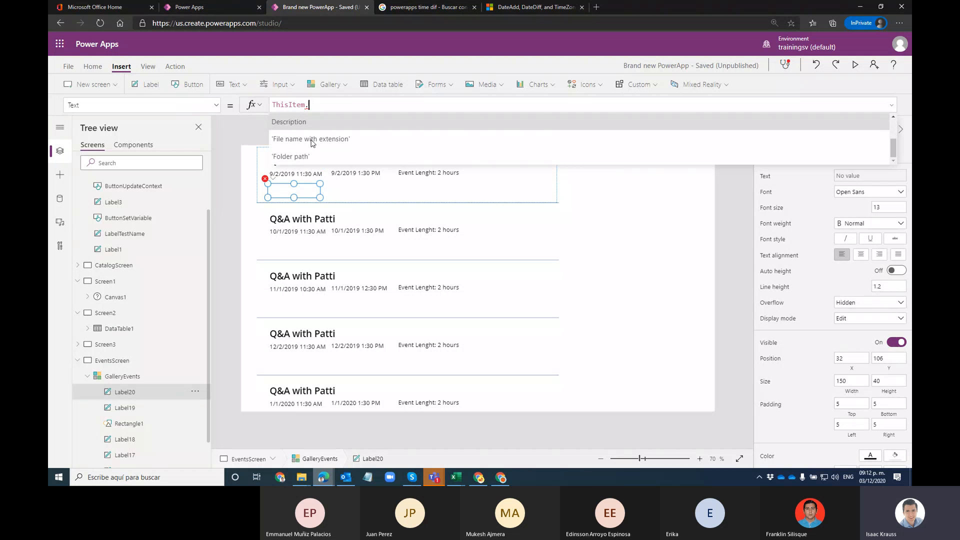
pyautogui.scroll(-5, 315, 143)
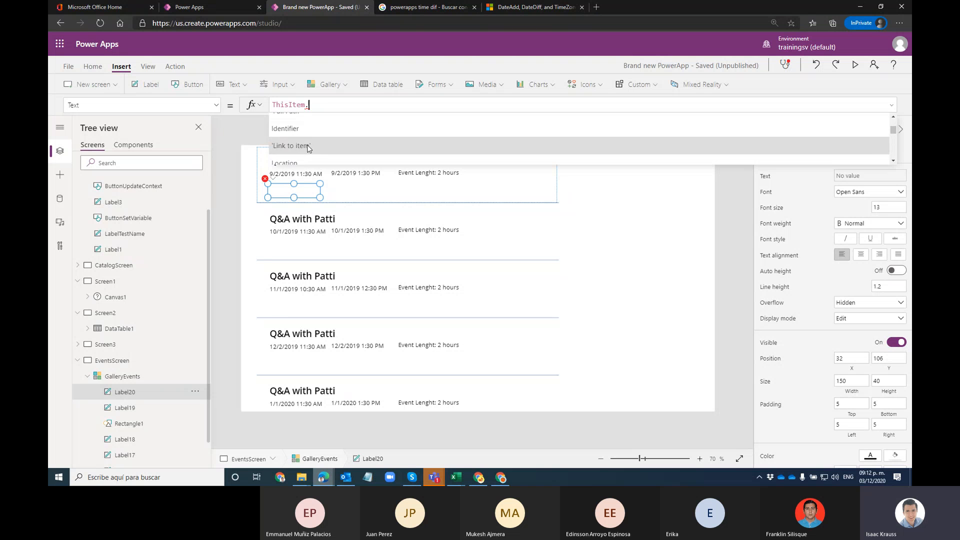
pyautogui.scroll(10, 311, 141)
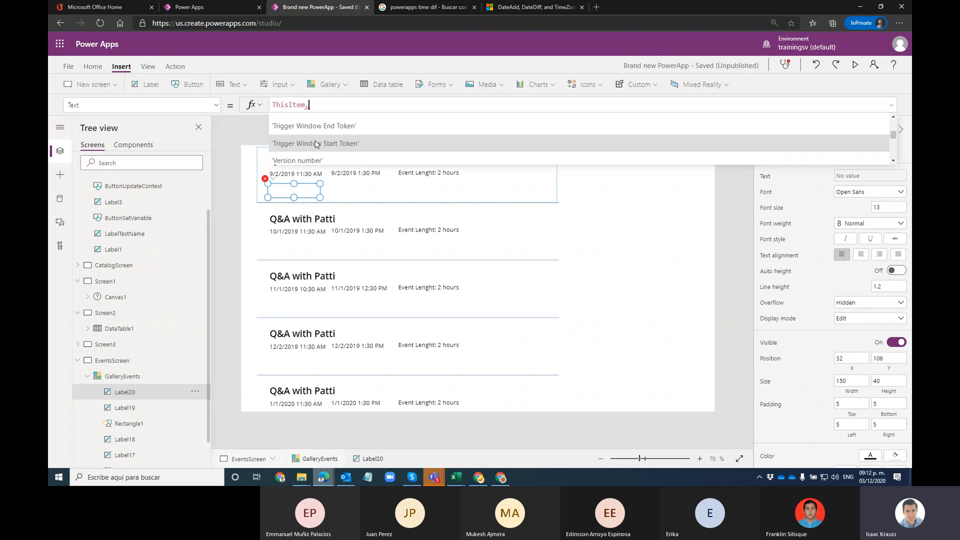
pyautogui.scroll(-3, 302, 143)
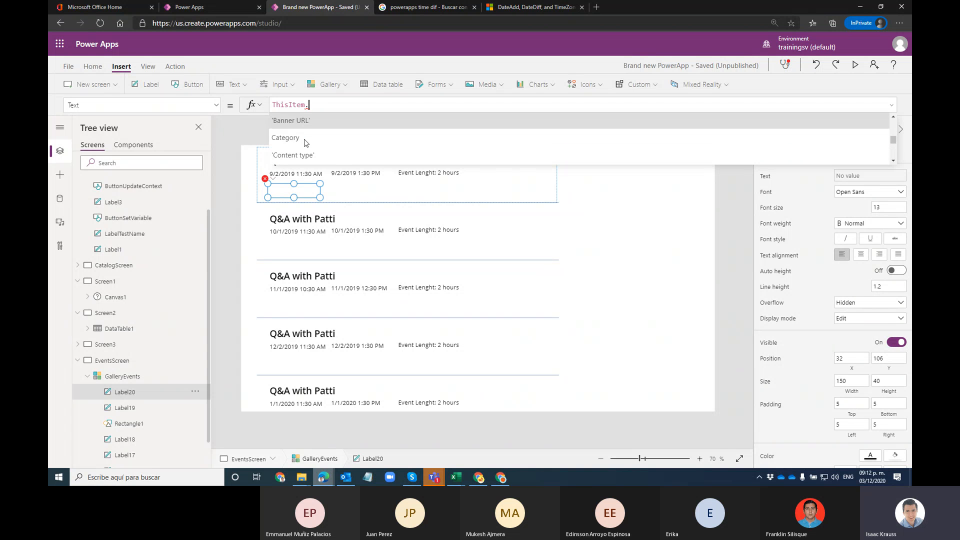
pyautogui.scroll(-5, 309, 143)
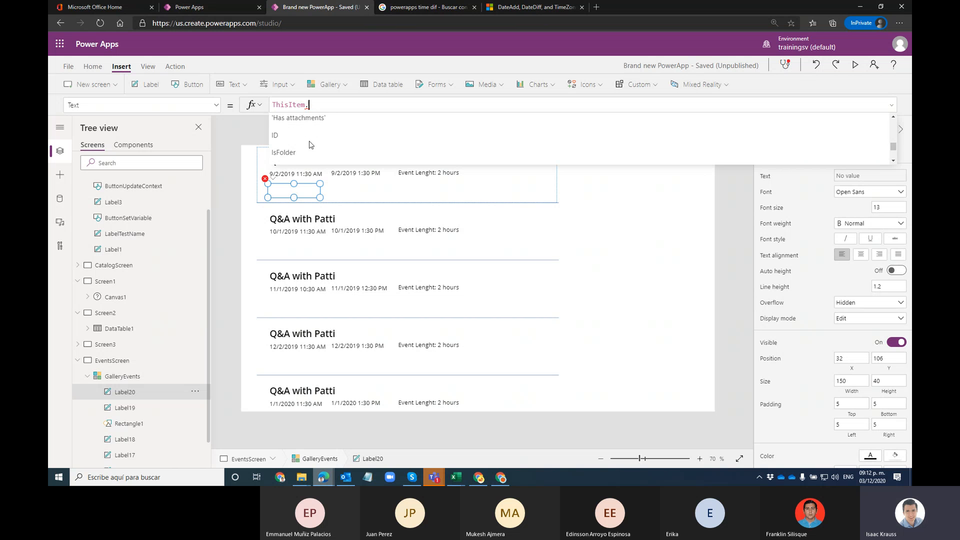
pyautogui.scroll(2, 328, 141)
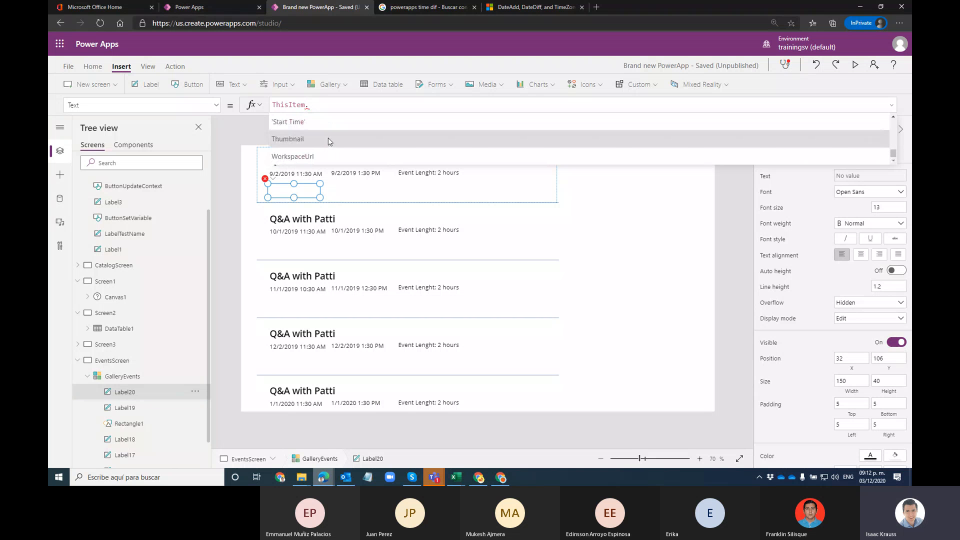
pyautogui.scroll(3, 334, 139)
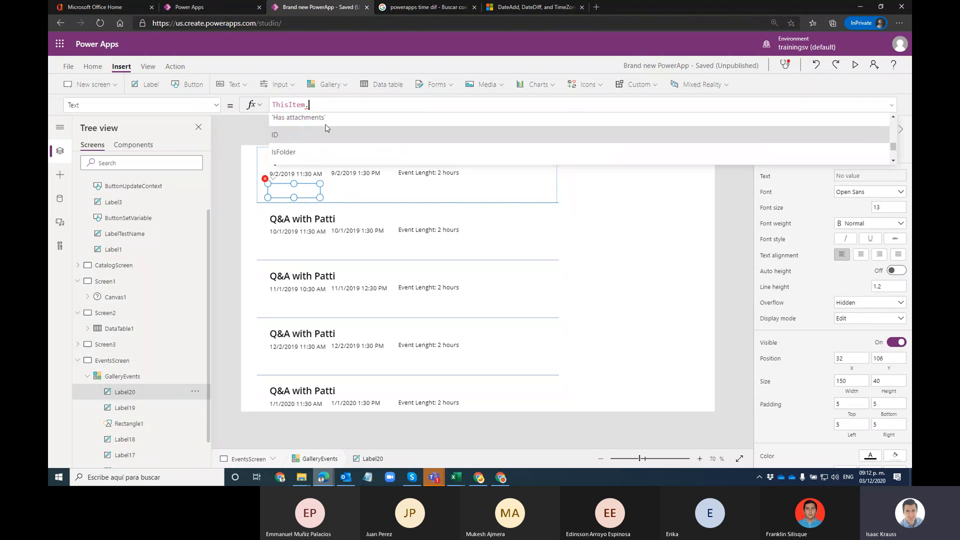
pyautogui.moveTo(326, 107); pyautogui.dragTo(281, 104)
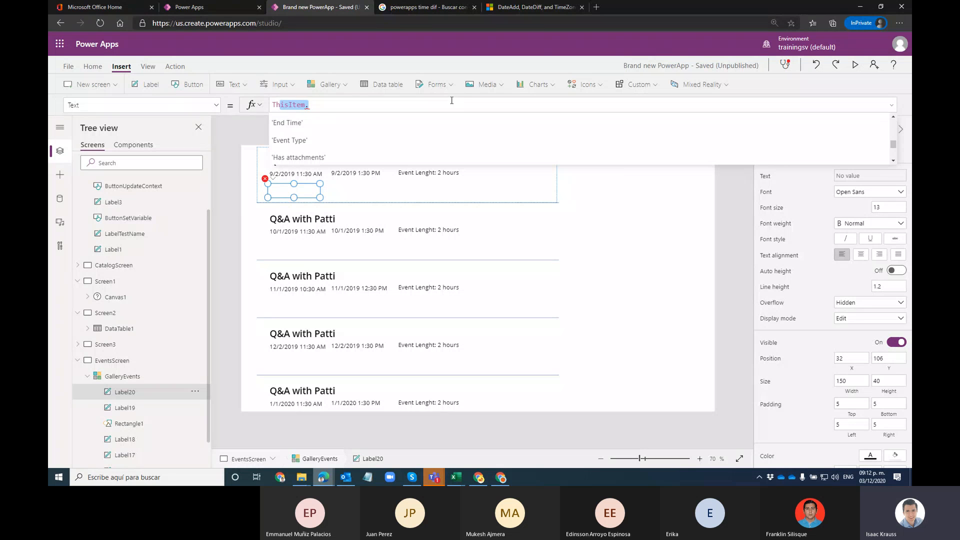
pyautogui.press('BackSpace')
pyautogui.press('BackSpace')
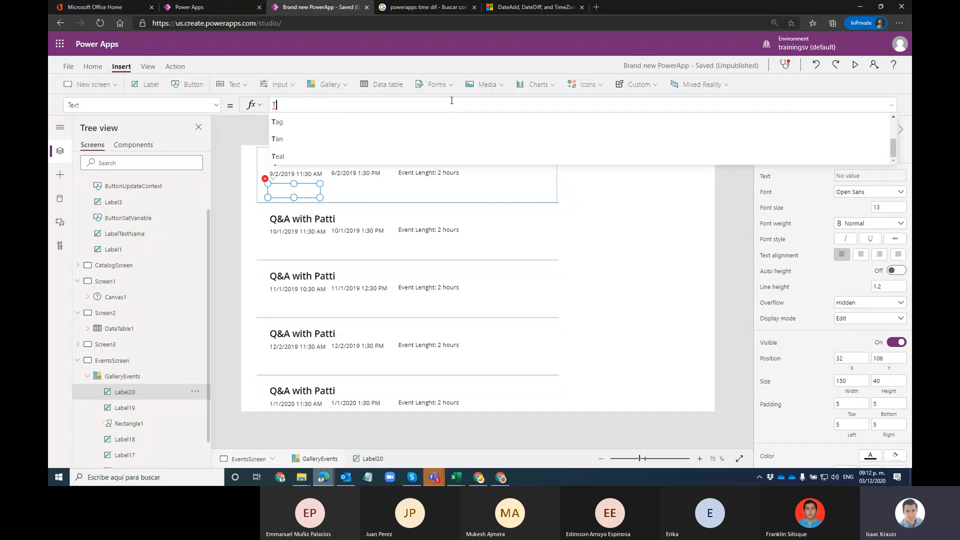
pyautogui.click(662, 174)
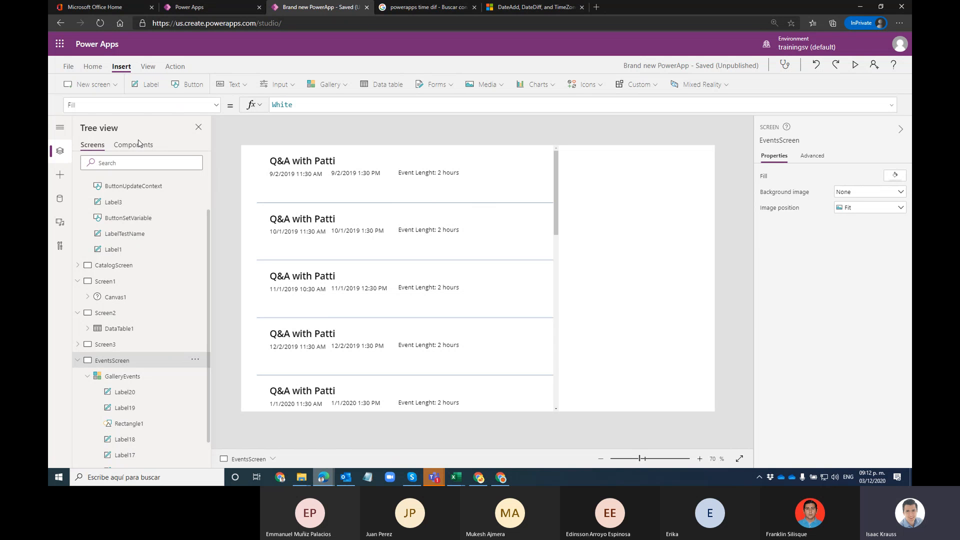
# Step: Refresh the Events SharePoint data source, then reselect the events gallery in Tree view
pyautogui.click(58, 199)
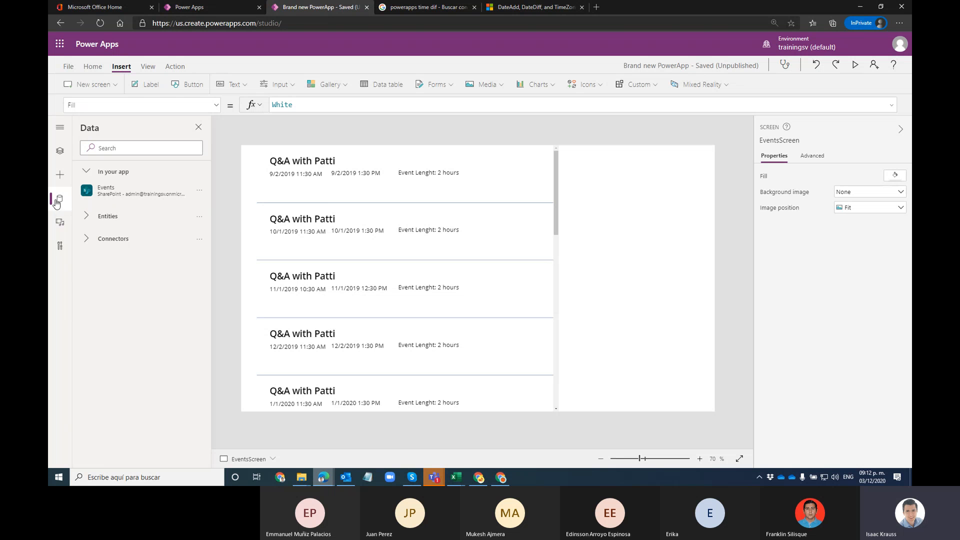
pyautogui.click(198, 190)
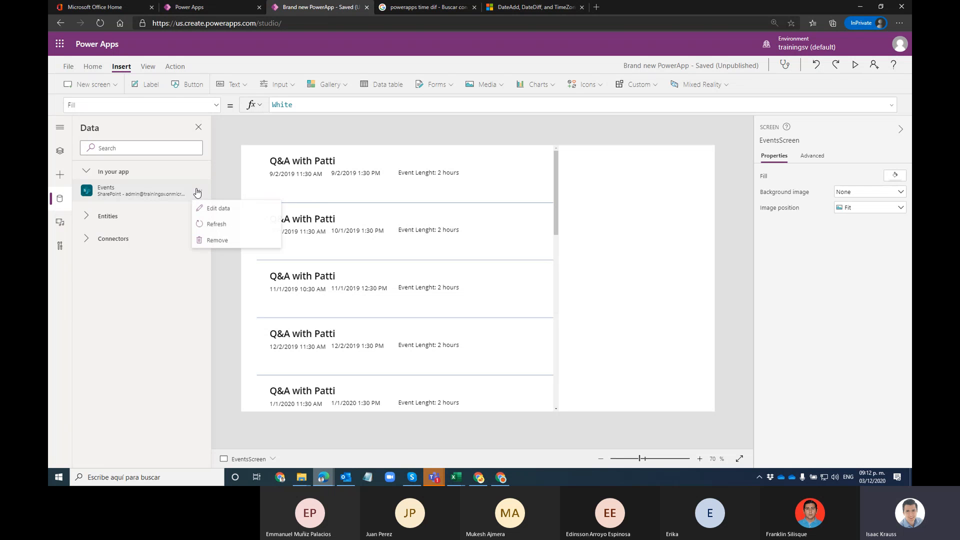
pyautogui.click(214, 226)
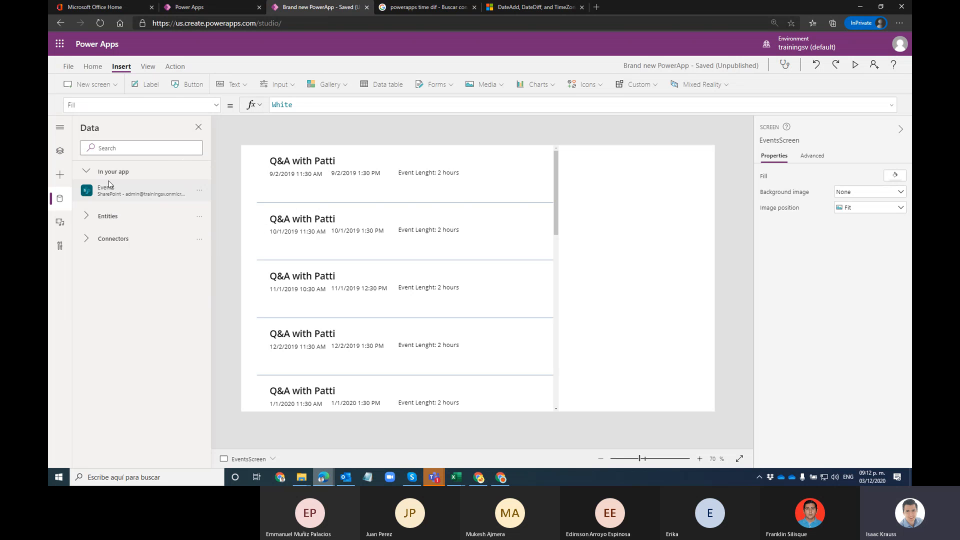
pyautogui.click(61, 151)
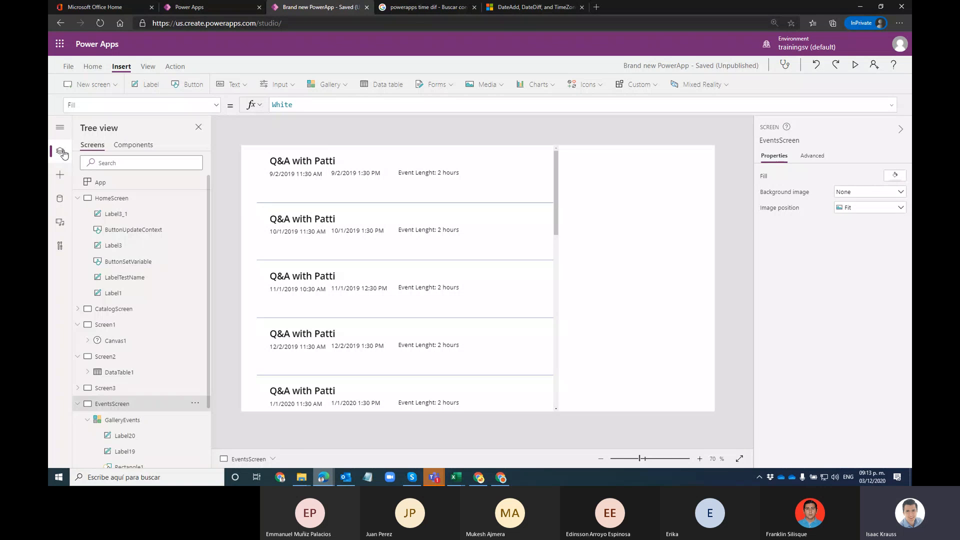
pyautogui.click(444, 195)
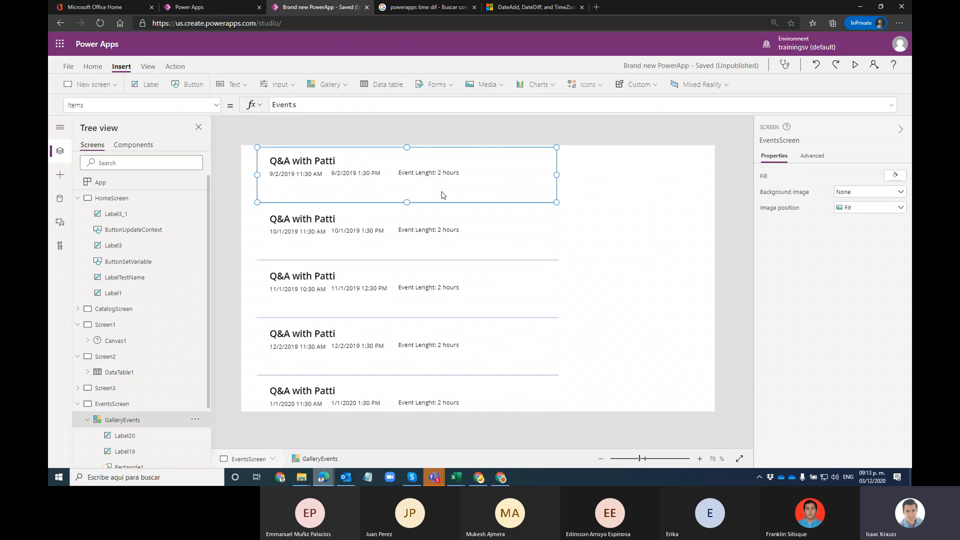
# Step: Set Label20's Text formula to ThisItem.Level.Value so each event displays its Level
pyautogui.click(315, 186)
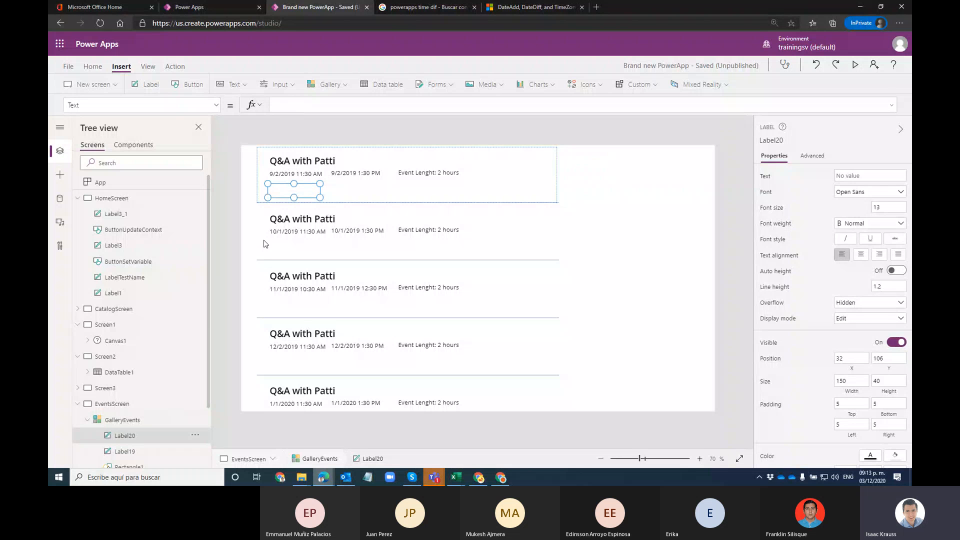
pyautogui.scroll(-3, 183, 383)
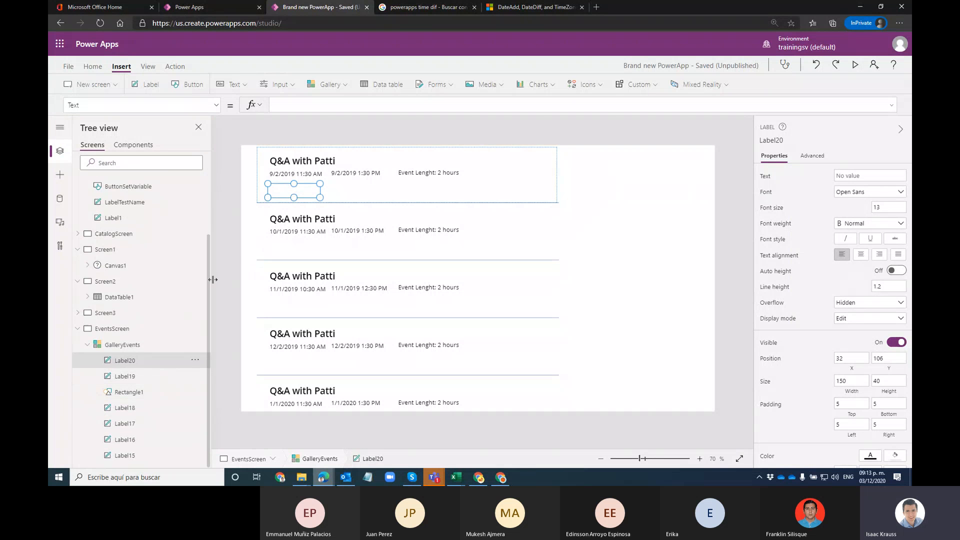
pyautogui.click(297, 105)
pyautogui.write('ThisItem.')
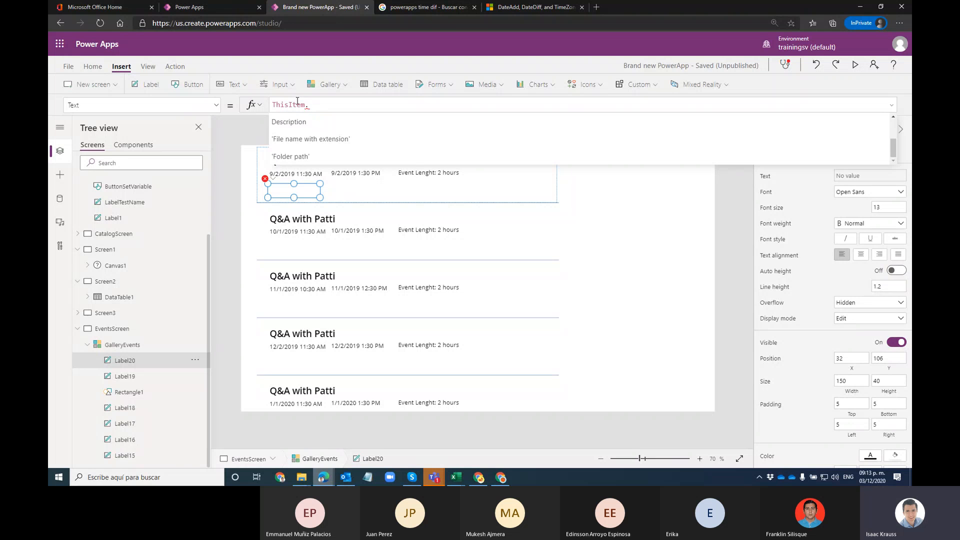
pyautogui.write('Leve')
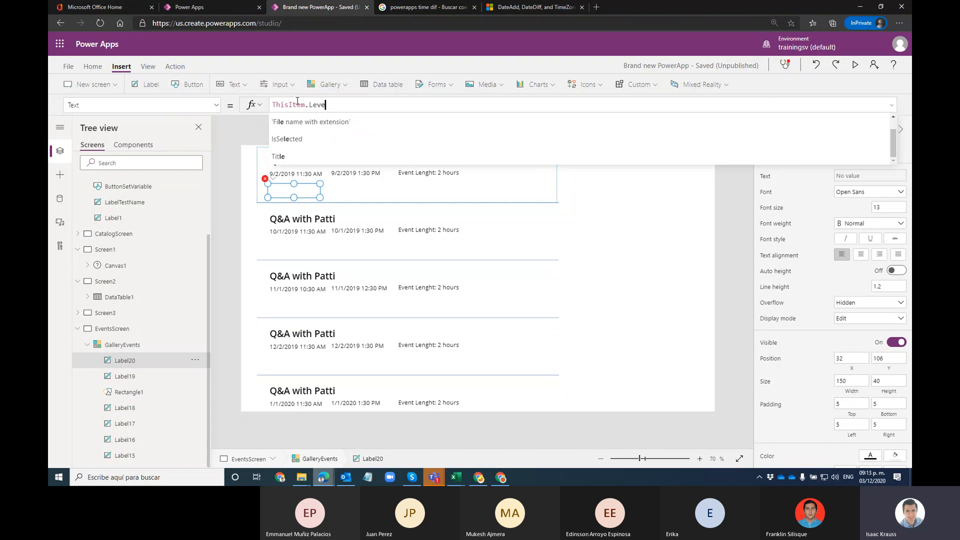
pyautogui.click(291, 125)
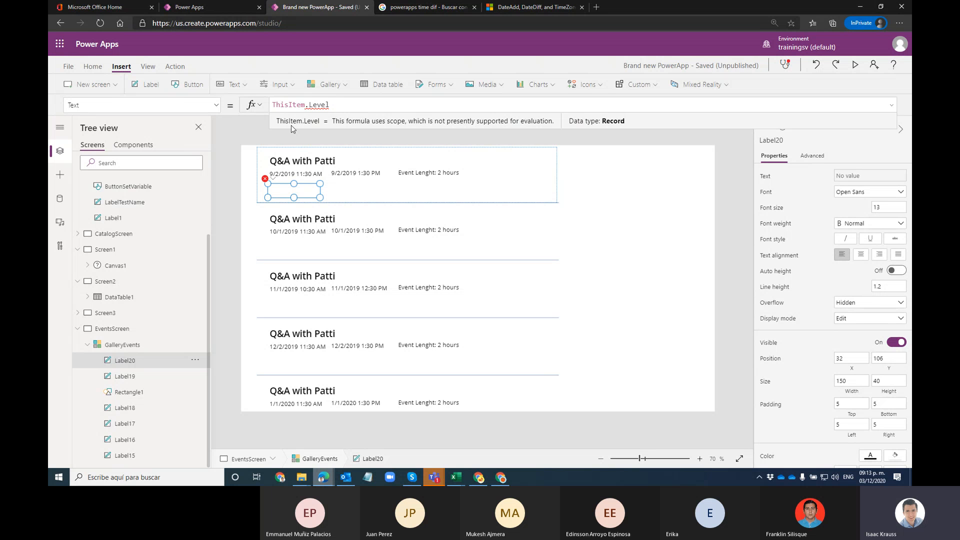
pyautogui.write('.')
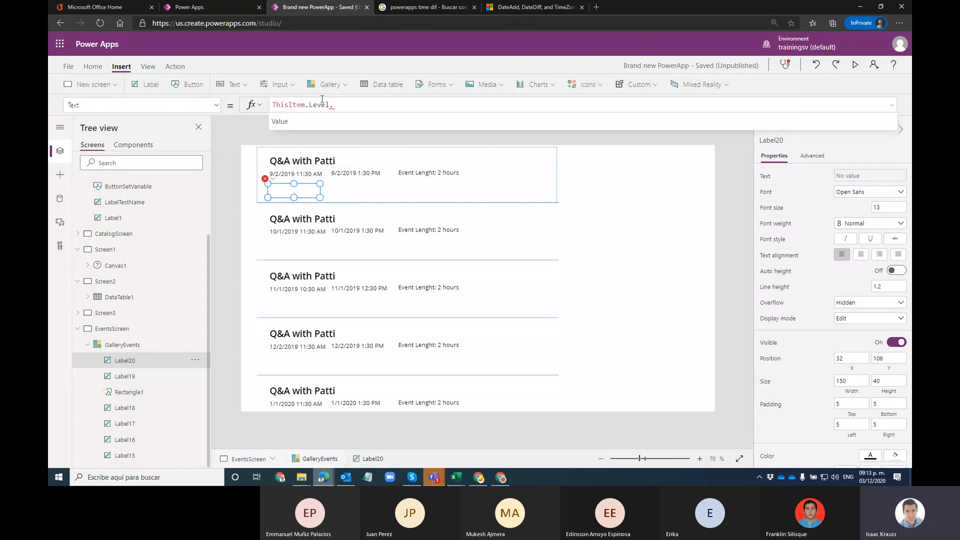
pyautogui.press('Tab')
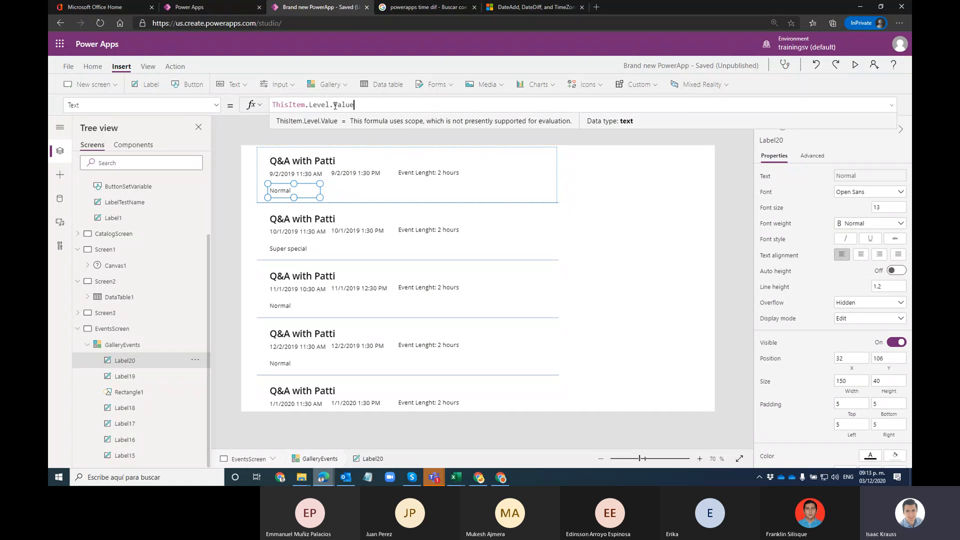
# Step: Review the formulas of the gallery's level and event length labels
pyautogui.doubleClick(334, 105)
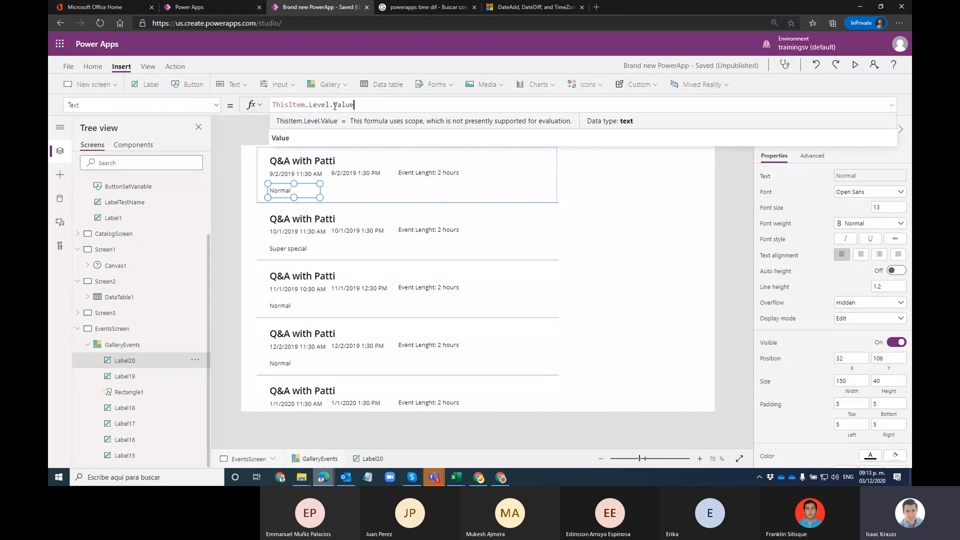
pyautogui.click(344, 198)
pyautogui.click(134, 374)
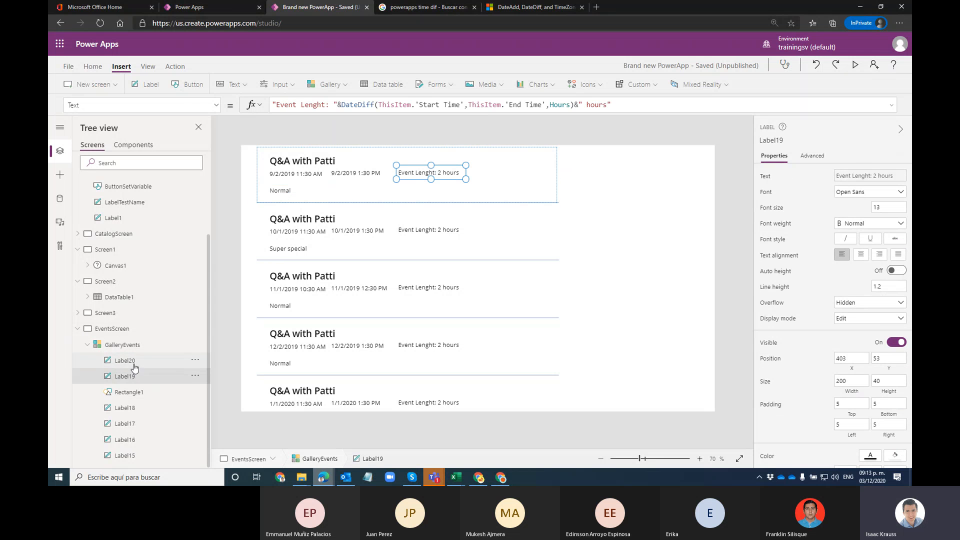
pyautogui.click(132, 361)
# Step: Add a gallery label beside the Normal level text showing ThisItem.TicketPrice
pyautogui.click(149, 92)
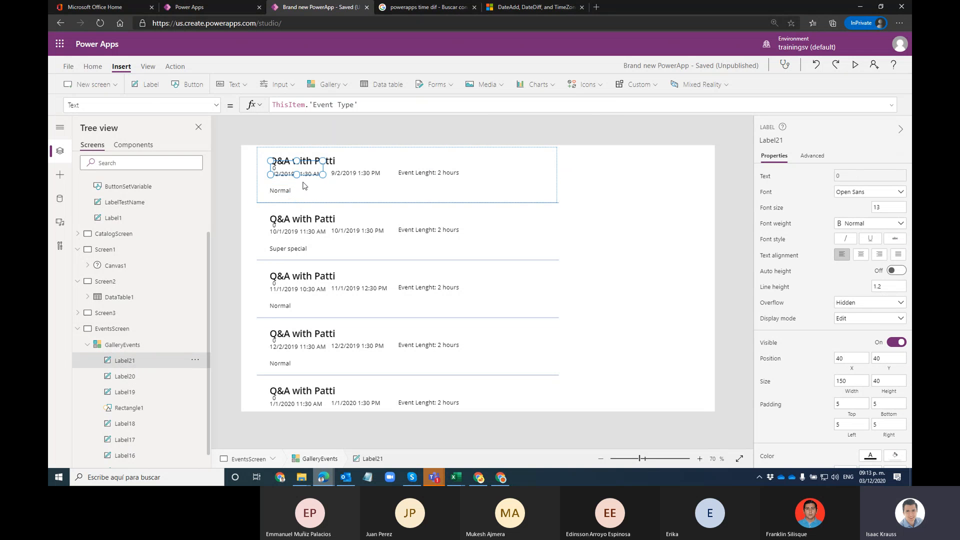
pyautogui.moveTo(300, 167); pyautogui.dragTo(353, 193)
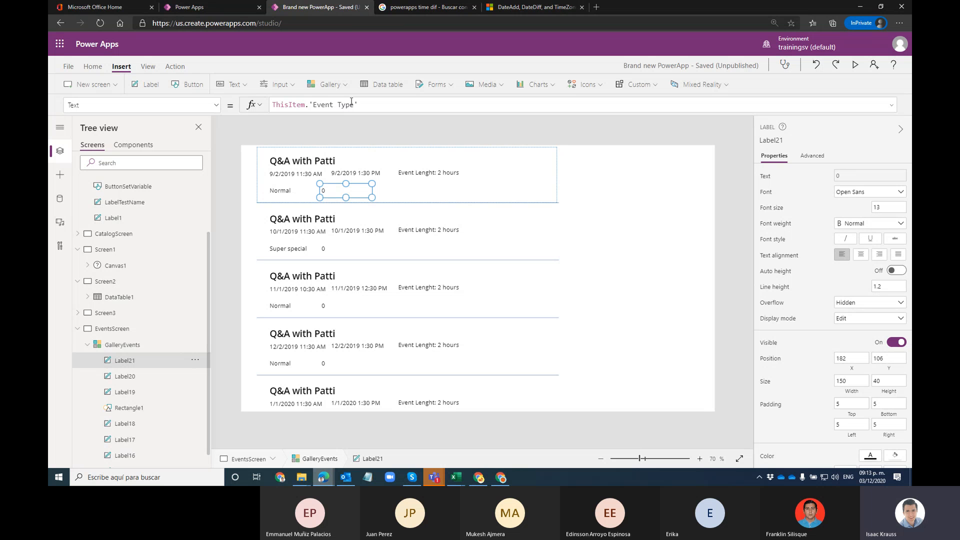
pyautogui.moveTo(362, 105); pyautogui.dragTo(308, 107)
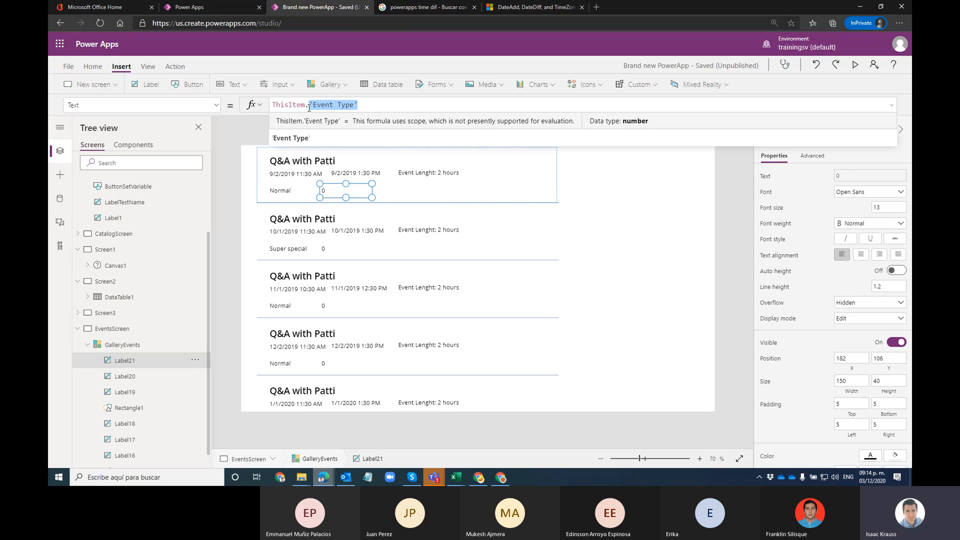
pyautogui.write('Tick')
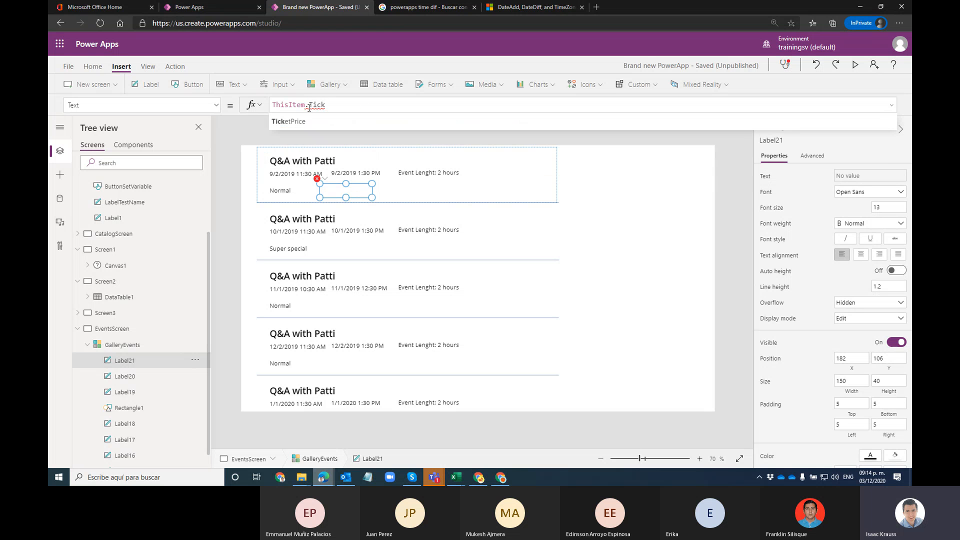
pyautogui.press('Tab')
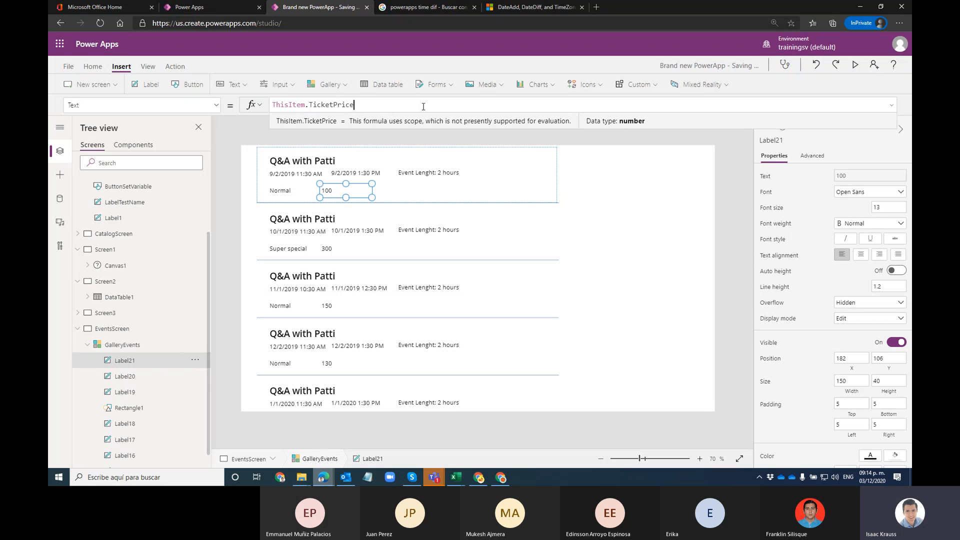
# Step: Prefix the price with "Ticket Price: " and begin wrapping ThisItem.TicketPrice in Text()
pyautogui.press('Home')
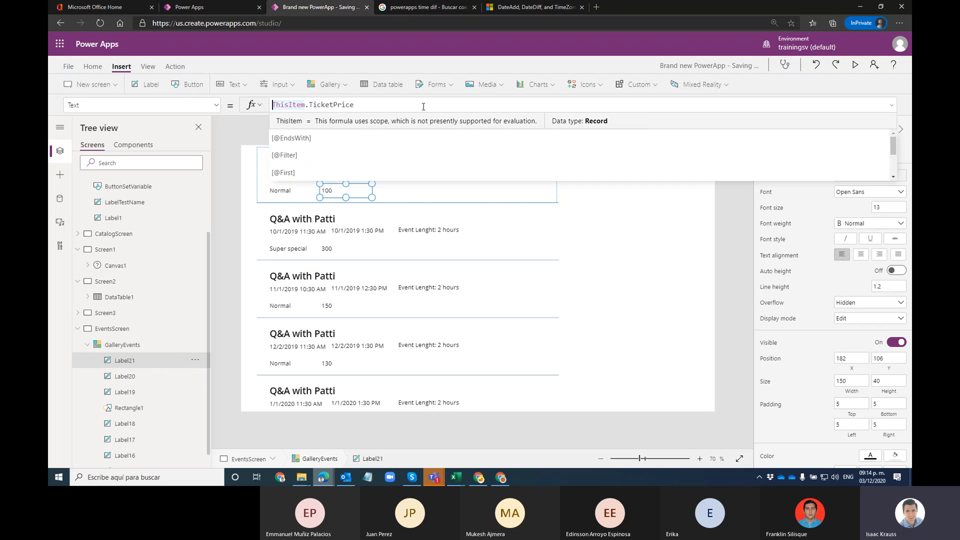
pyautogui.write('""')
pyautogui.press('Left')
pyautogui.press('Left')
pyautogui.write('Ticket')
pyautogui.write(' Price:')
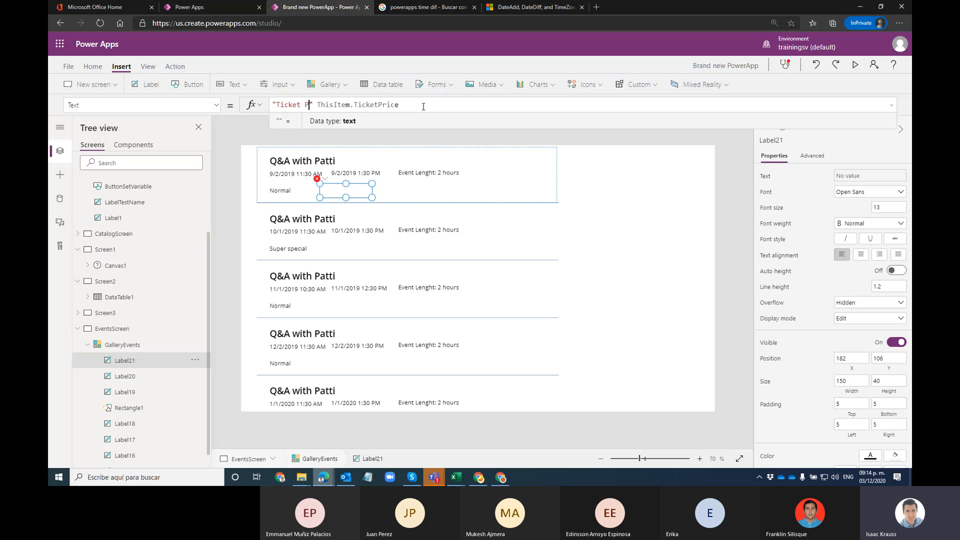
pyautogui.write(' "')
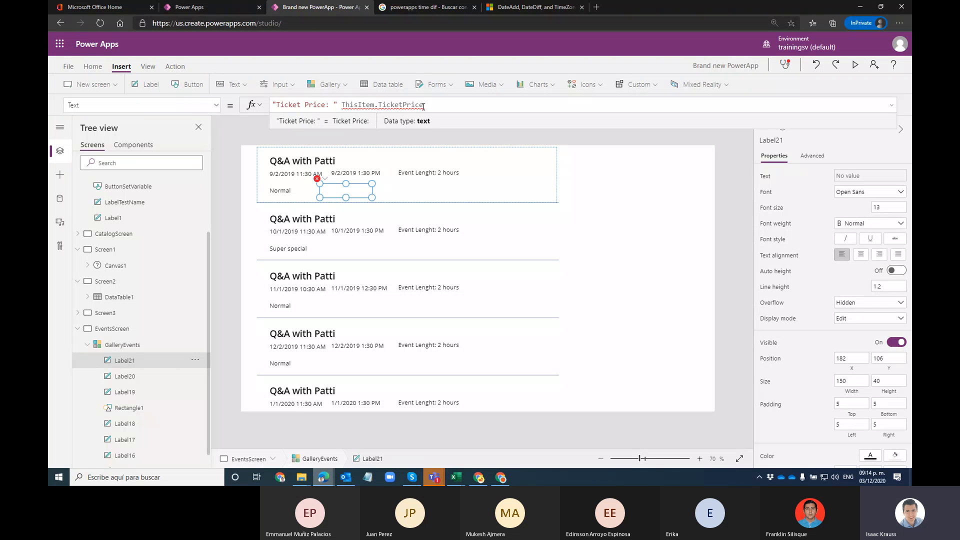
pyautogui.write('&')
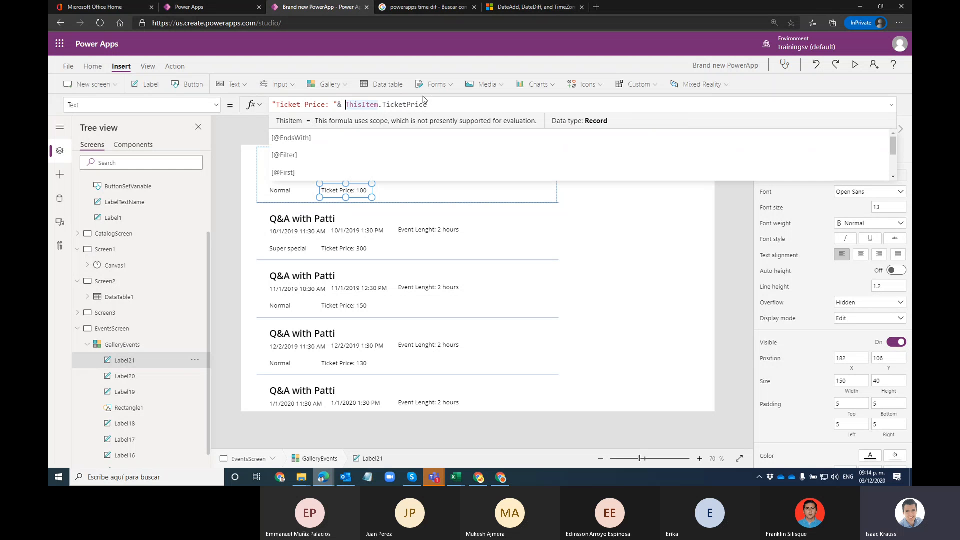
pyautogui.moveTo(432, 107); pyautogui.dragTo(346, 107)
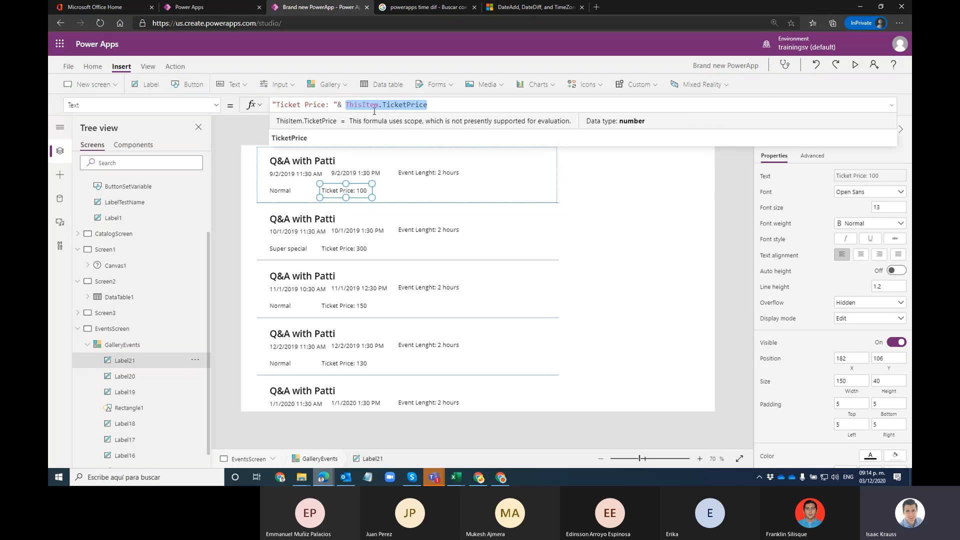
pyautogui.click(346, 105)
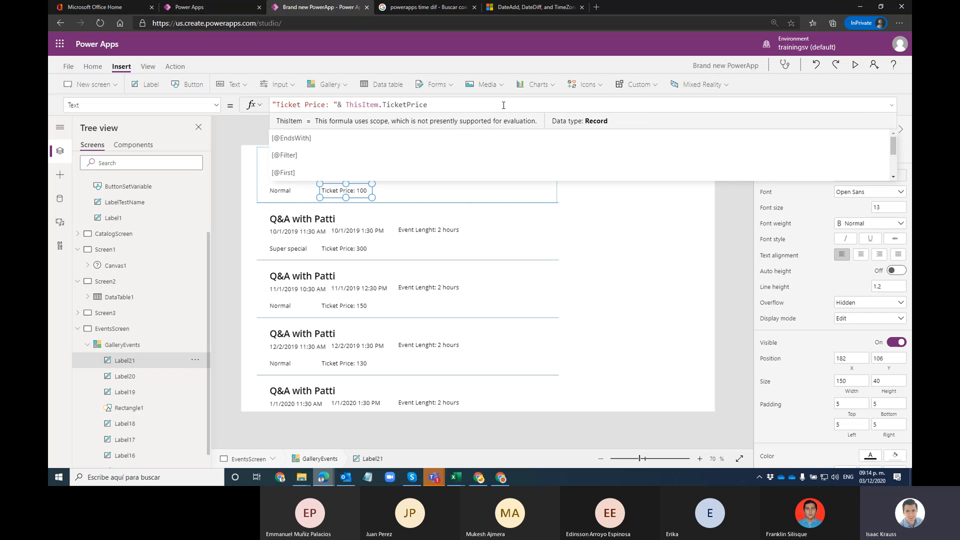
pyautogui.write('Text')
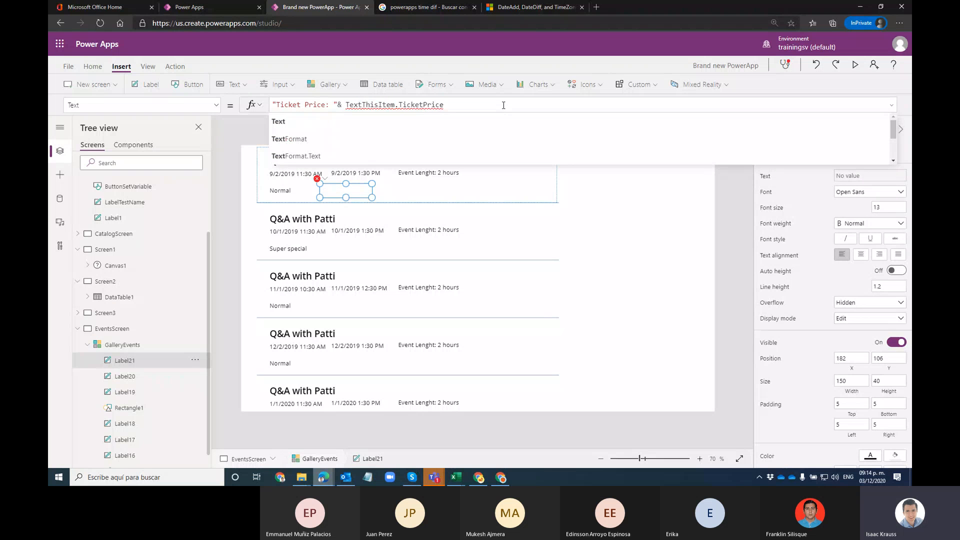
pyautogui.write('(')
# Step: Format the ticket price with Text(ThisItem.TicketPrice, "$ #,###.00")
pyautogui.press('End')
pyautogui.write(',"")')
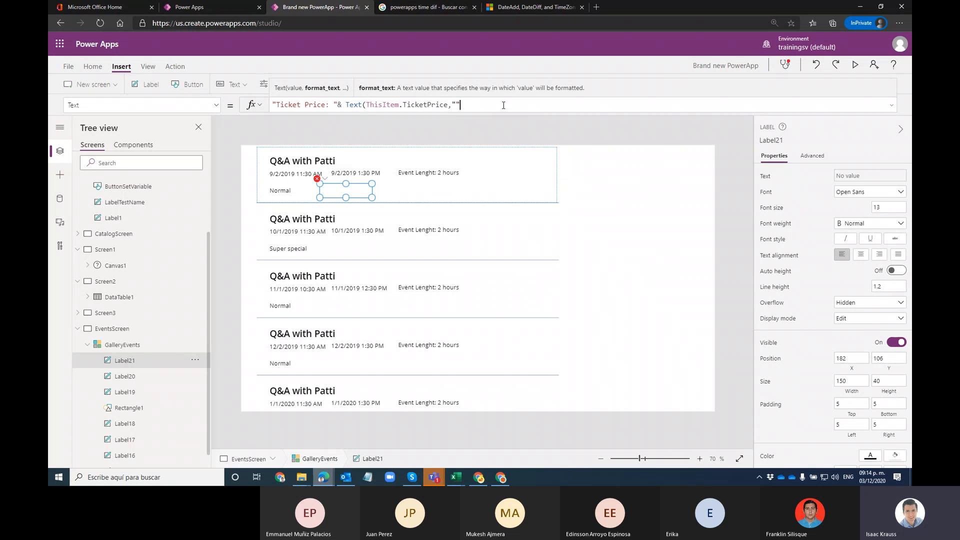
pyautogui.press('Left')
pyautogui.press('Left')
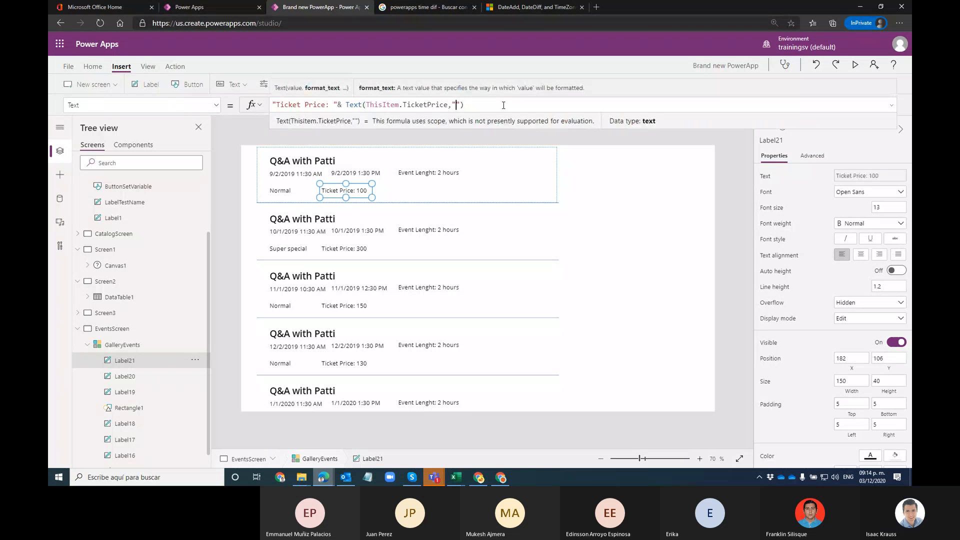
pyautogui.write('$')
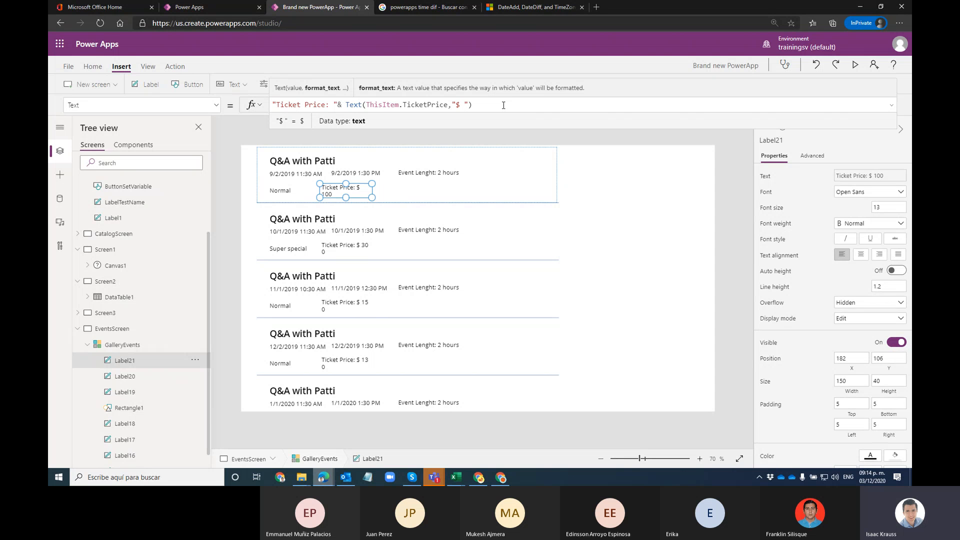
pyautogui.write('#,###')
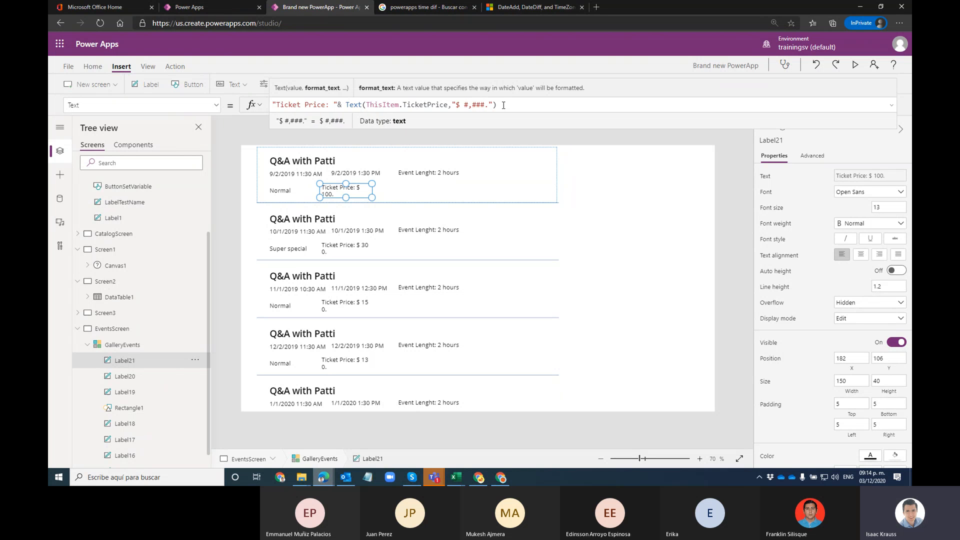
pyautogui.write('.00')
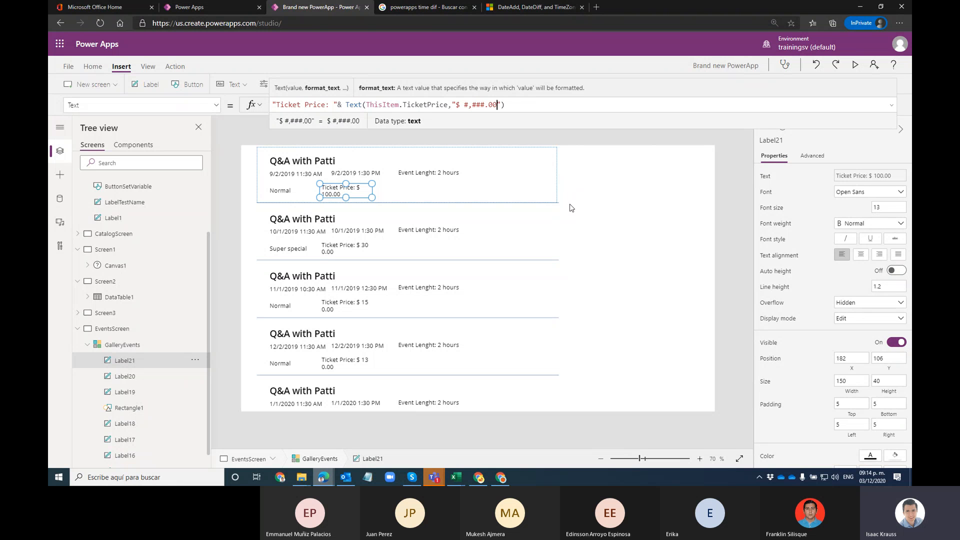
# Step: Widen the ticket price label so the formatted price fits on one line
pyautogui.moveTo(371, 198); pyautogui.dragTo(390, 194)
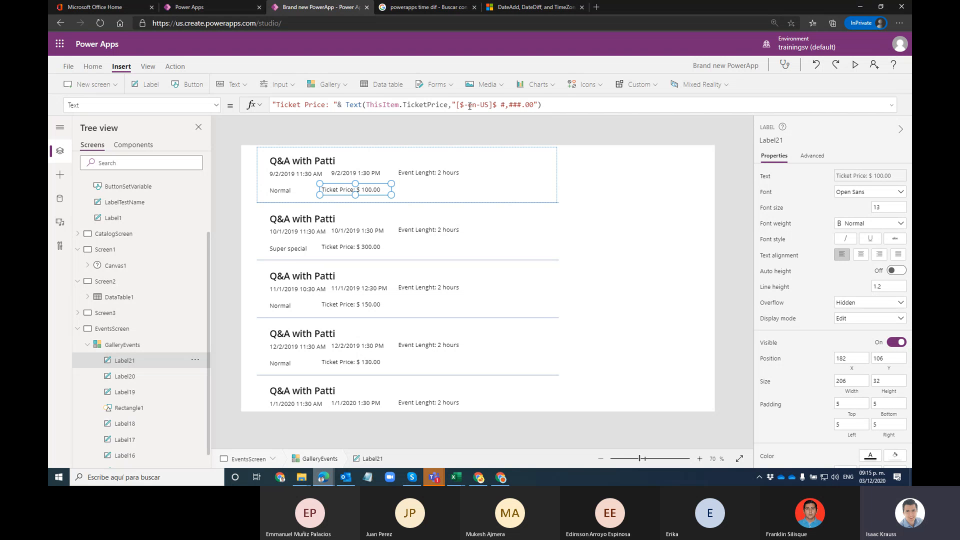
pyautogui.moveTo(457, 106); pyautogui.dragTo(494, 108)
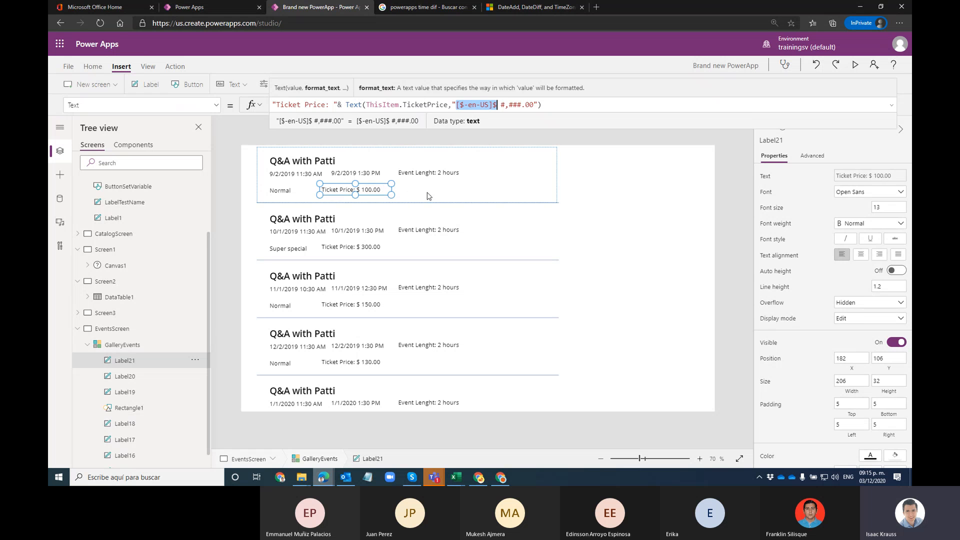
pyautogui.click(387, 182)
pyautogui.click(380, 190)
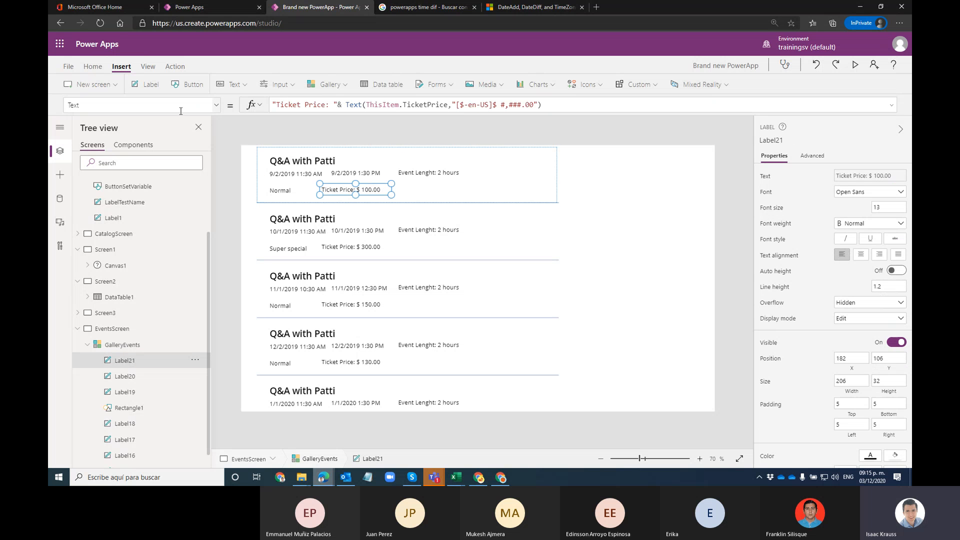
# Step: Add a label below the event length text, starting its formula as "Total Attendees: "&This
pyautogui.click(145, 84)
pyautogui.moveTo(297, 162); pyautogui.dragTo(414, 183)
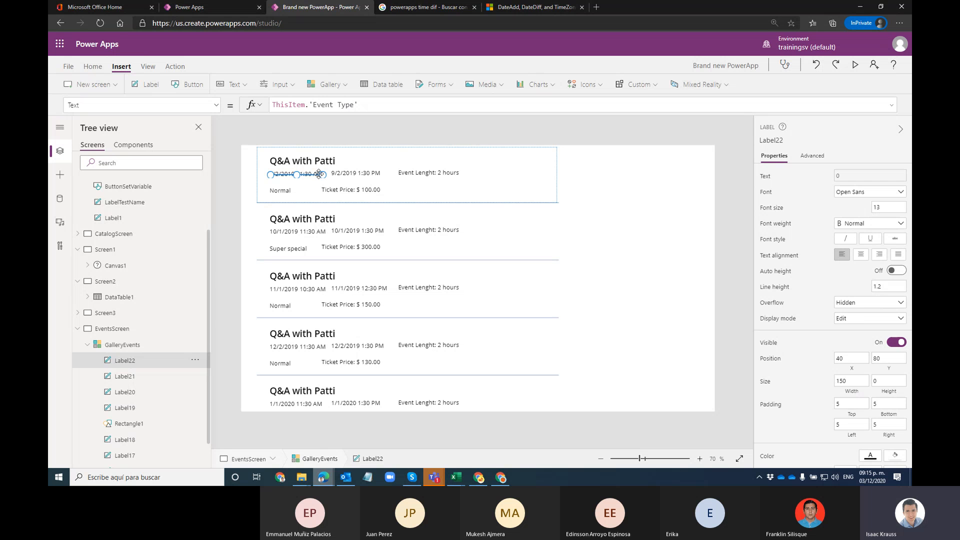
pyautogui.press('Delete')
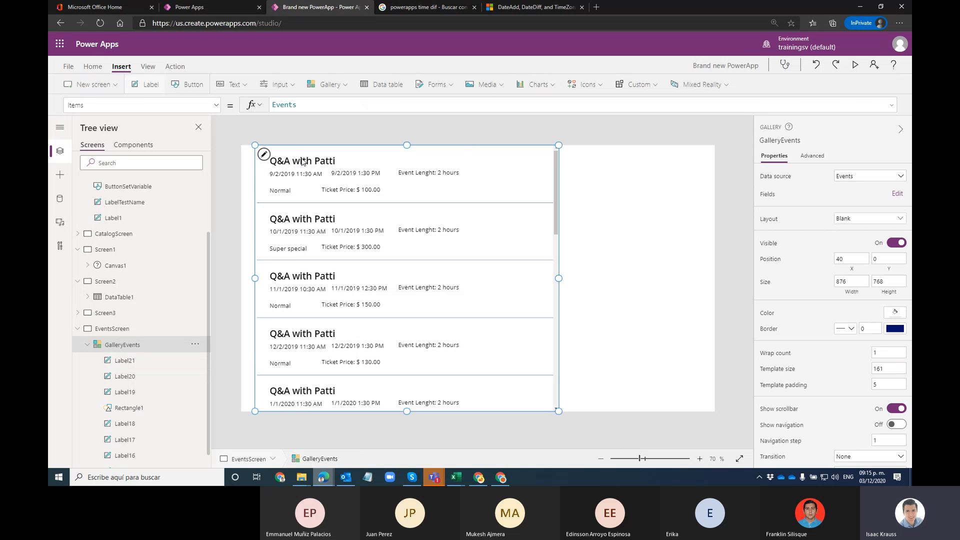
pyautogui.moveTo(302, 168); pyautogui.dragTo(440, 182)
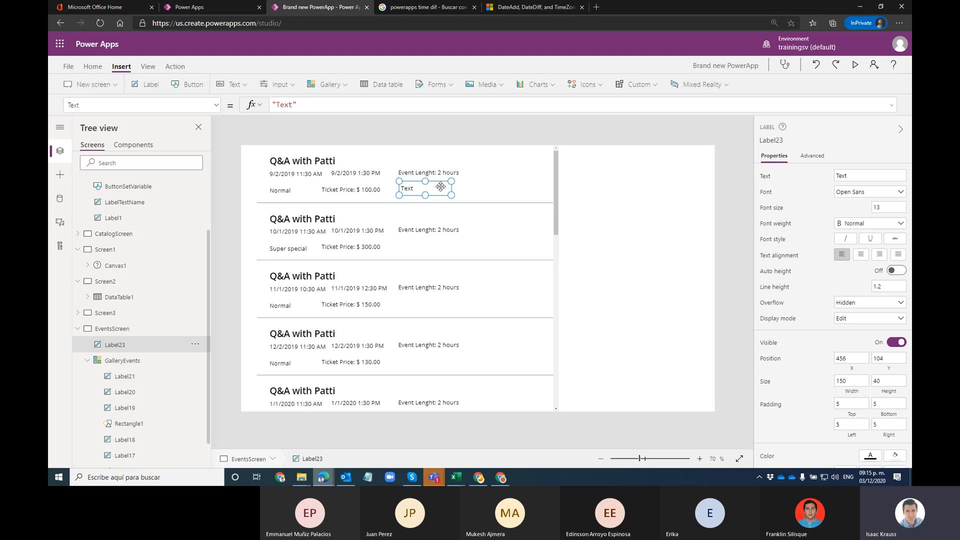
pyautogui.moveTo(293, 105); pyautogui.dragTo(277, 107)
pyautogui.write('Total Attend')
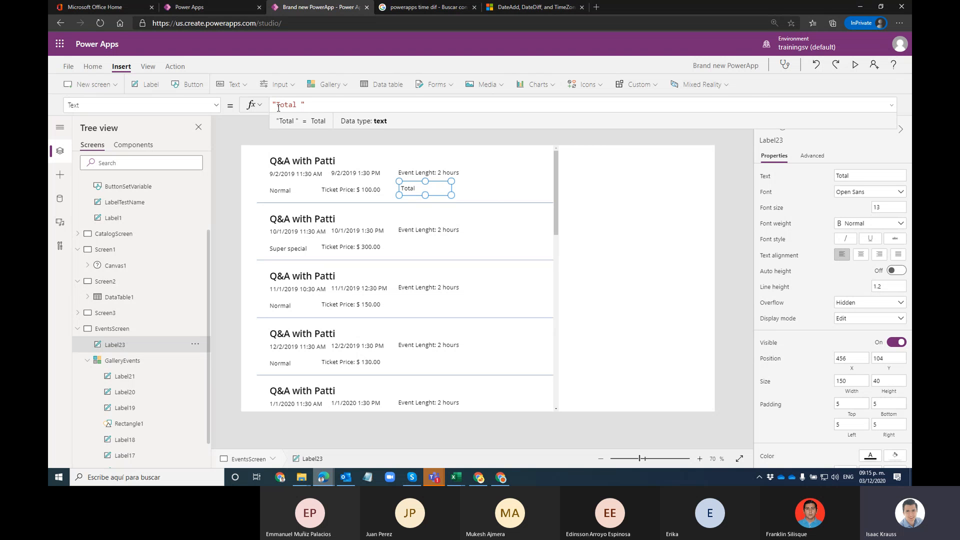
pyautogui.write('ees: "')
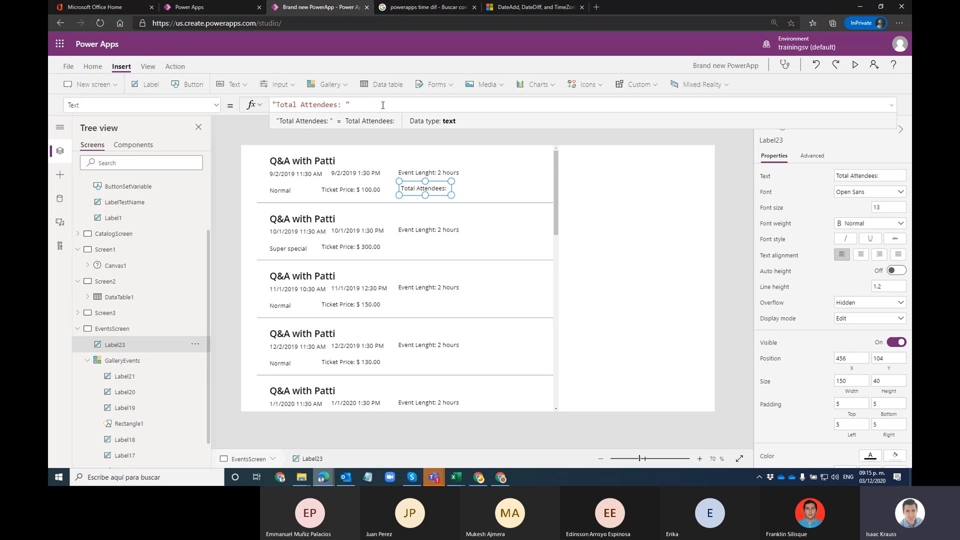
pyautogui.write('&')
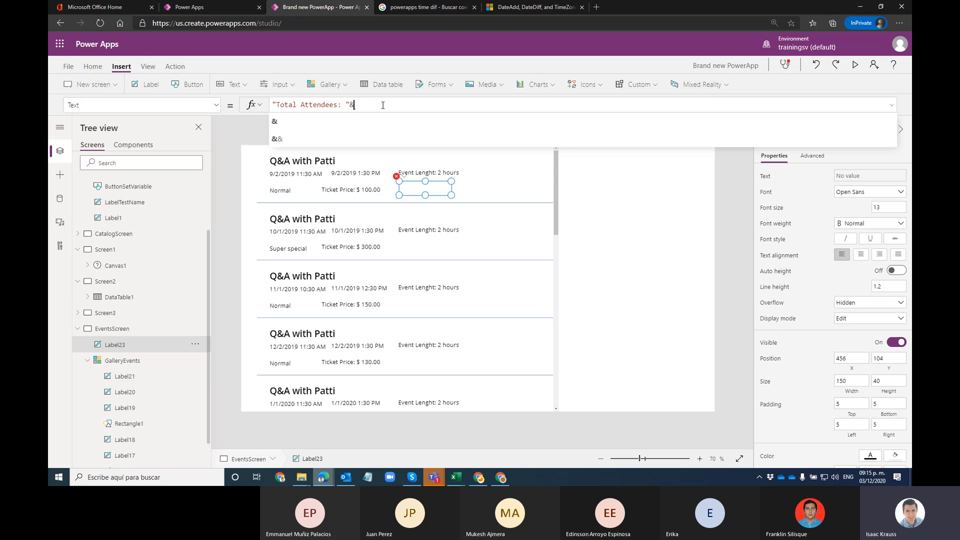
pyautogui.write('This')
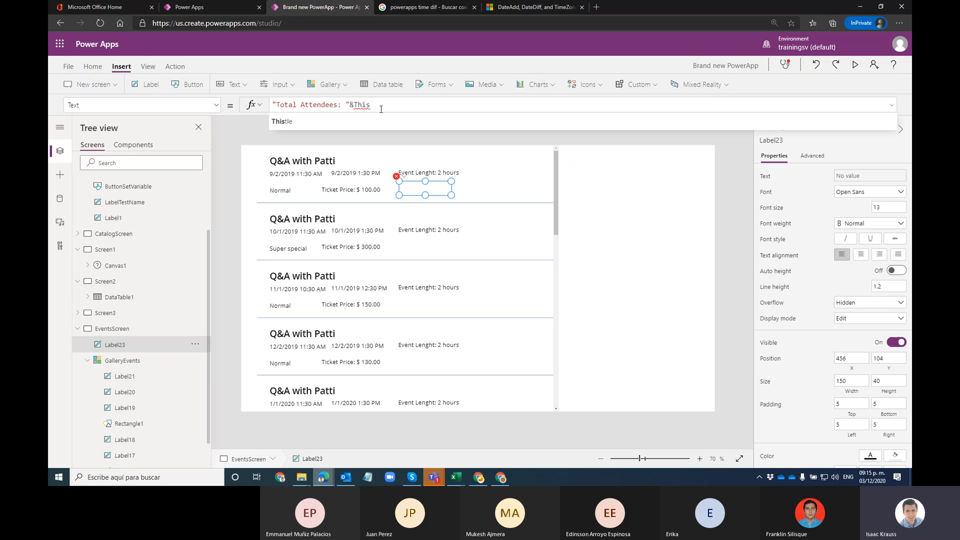
# Step: Delete the broken Total Attendees label from the events screen
pyautogui.scroll(-2, 132, 281)
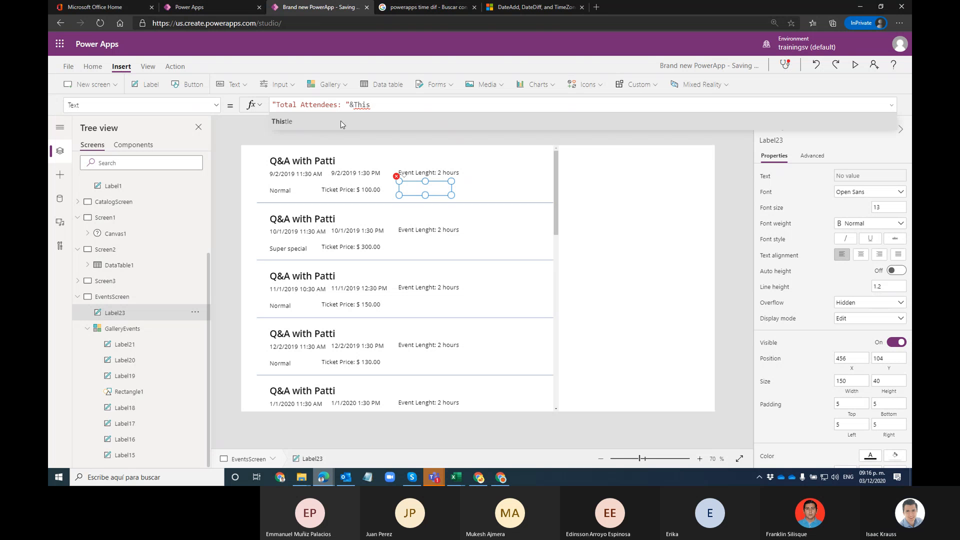
pyautogui.moveTo(362, 110)
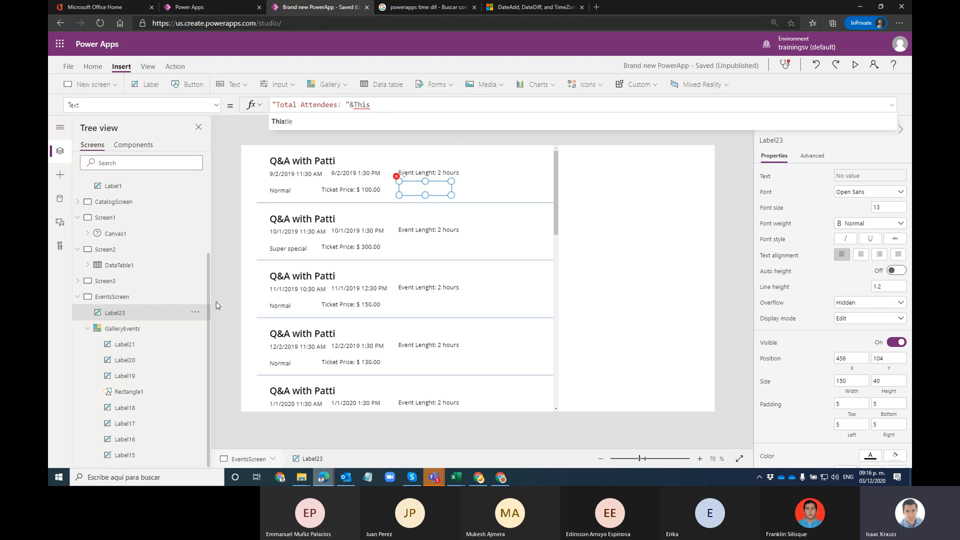
pyautogui.click(422, 188)
pyautogui.press('Delete')
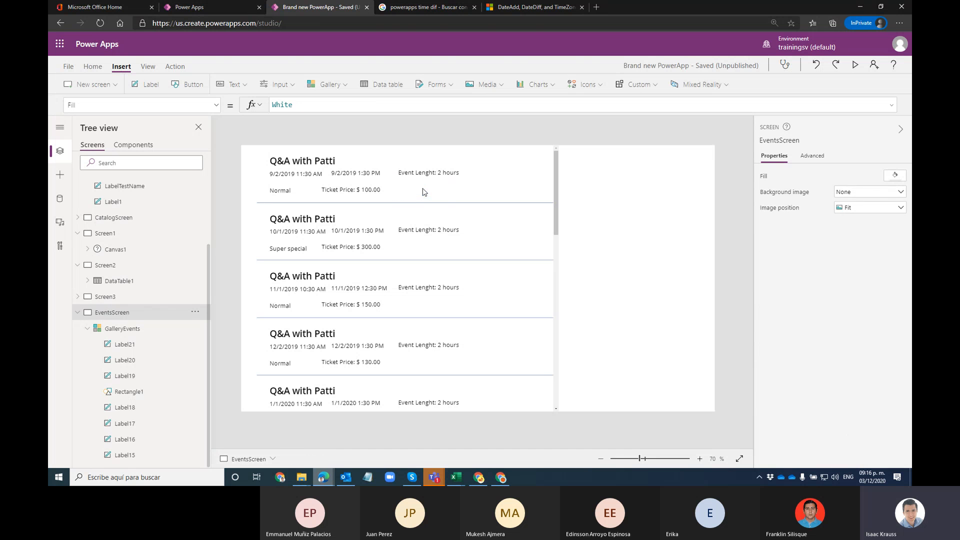
# Step: Add a gallery label with "Total Attendees: "&ThisItem.TotalAttendees, widened to fit one line
pyautogui.click(112, 330)
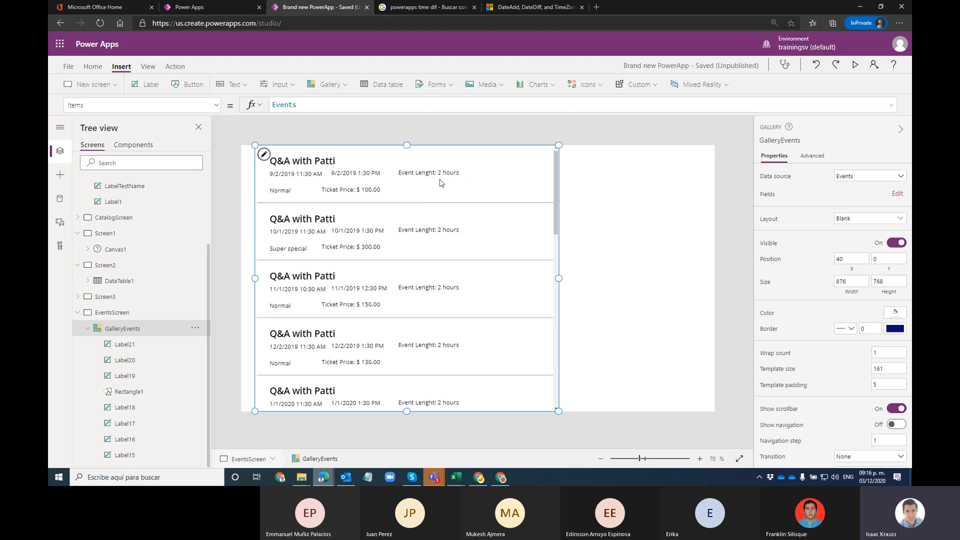
pyautogui.click(462, 193)
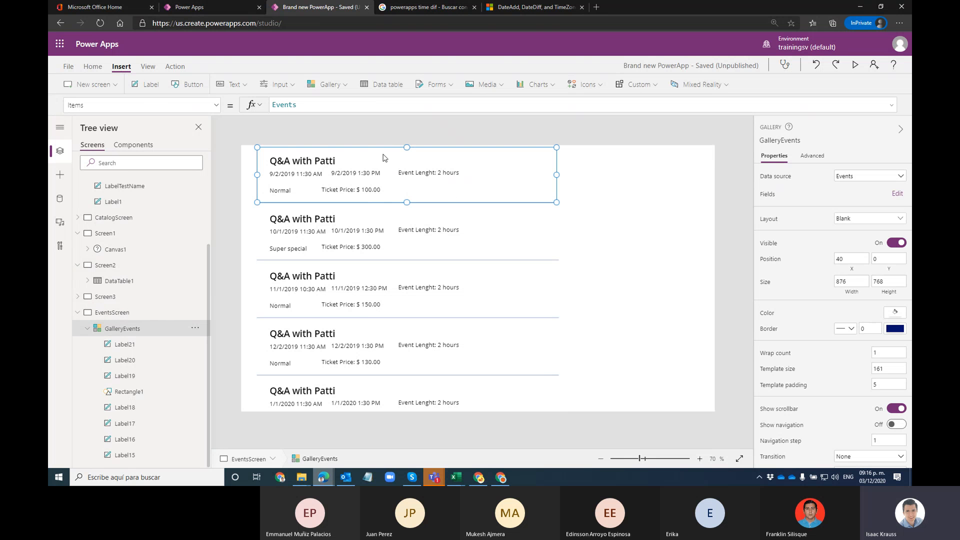
pyautogui.click(150, 89)
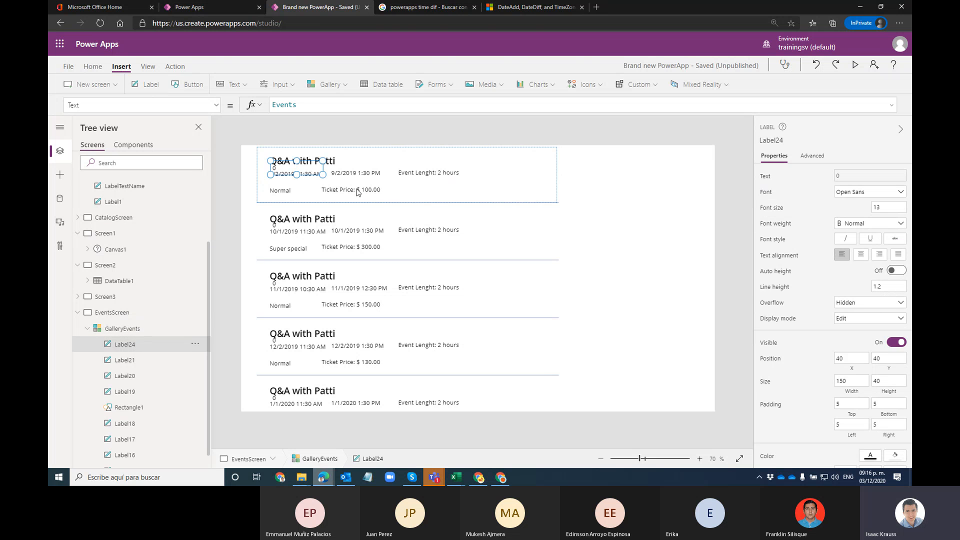
pyautogui.moveTo(302, 159); pyautogui.dragTo(441, 191)
pyautogui.moveTo(371, 104); pyautogui.dragTo(309, 104)
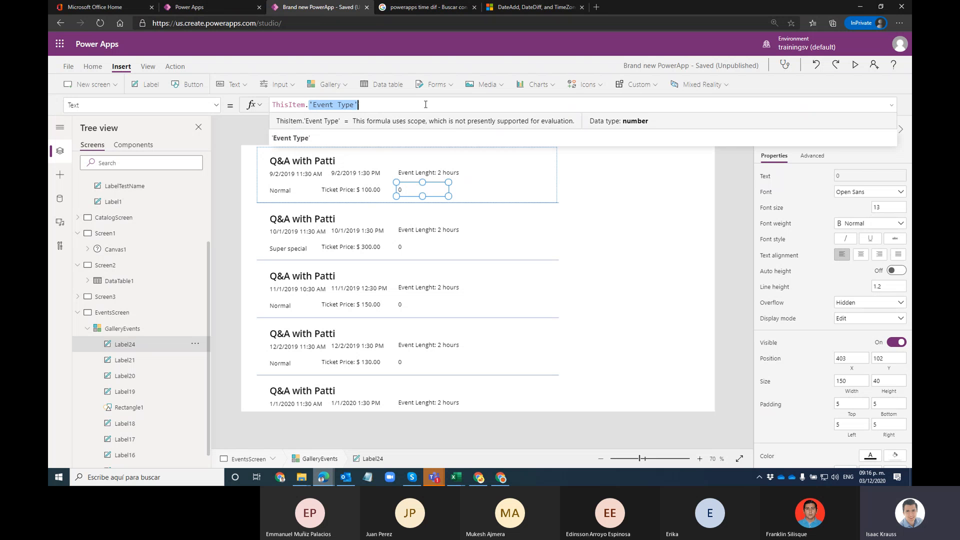
pyautogui.write('Tota')
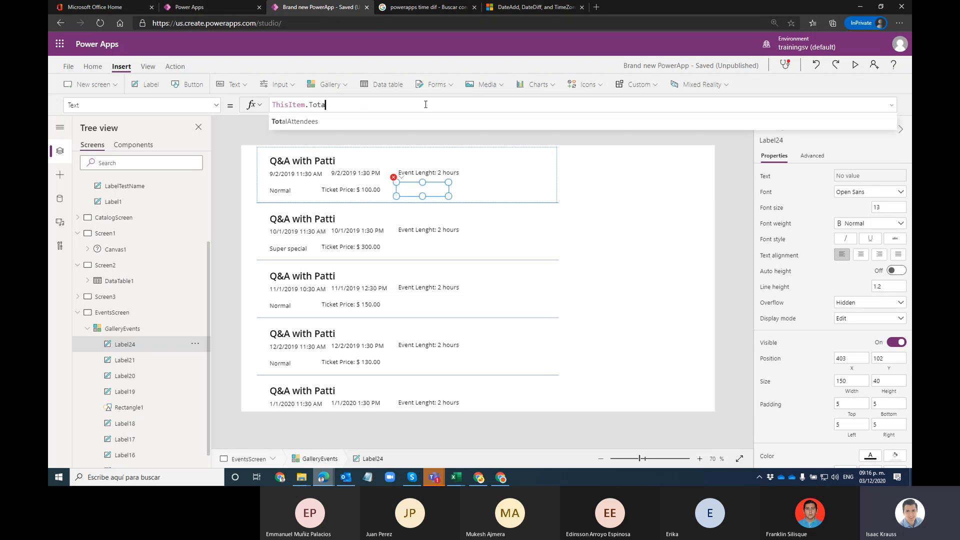
pyautogui.click(383, 121)
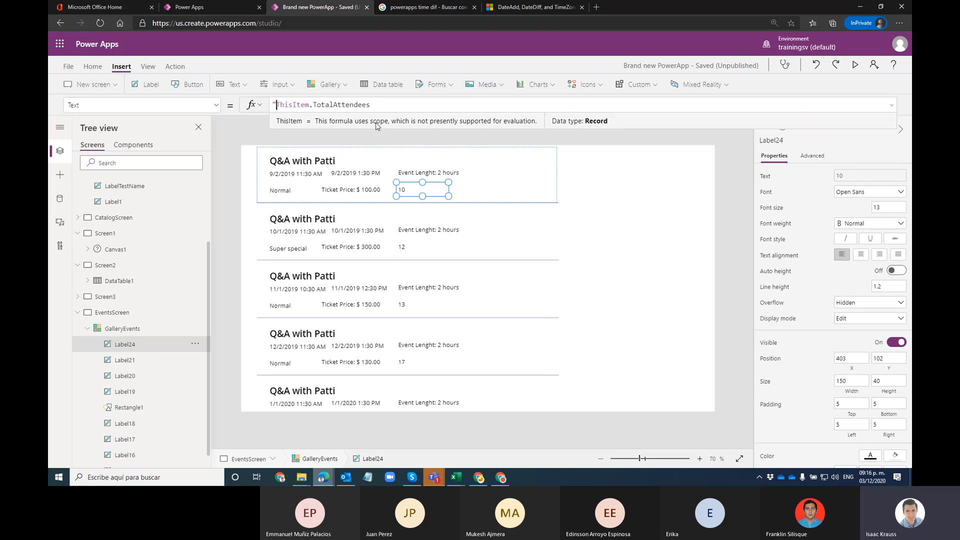
pyautogui.write('""&')
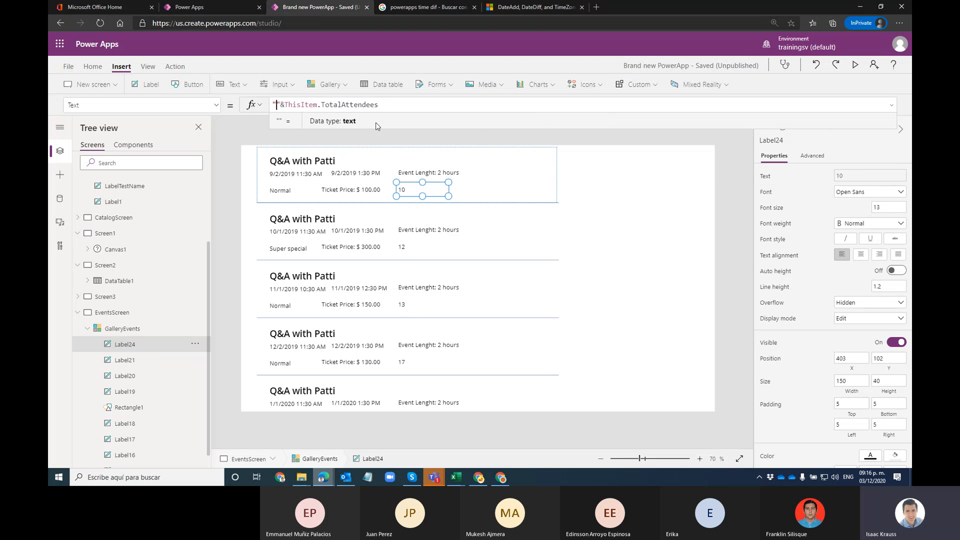
pyautogui.write('Total Attende')
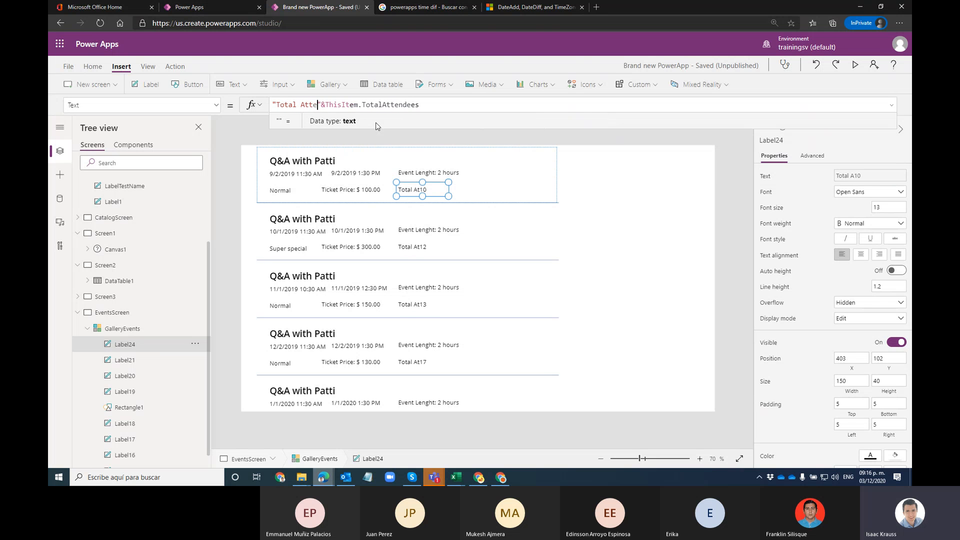
pyautogui.write('es:')
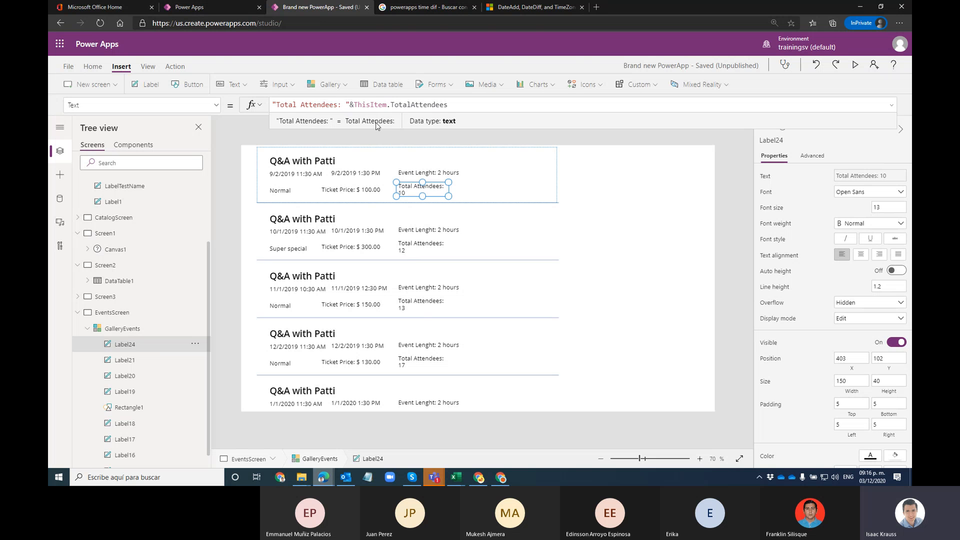
pyautogui.moveTo(448, 195); pyautogui.dragTo(470, 199)
pyautogui.click(633, 197)
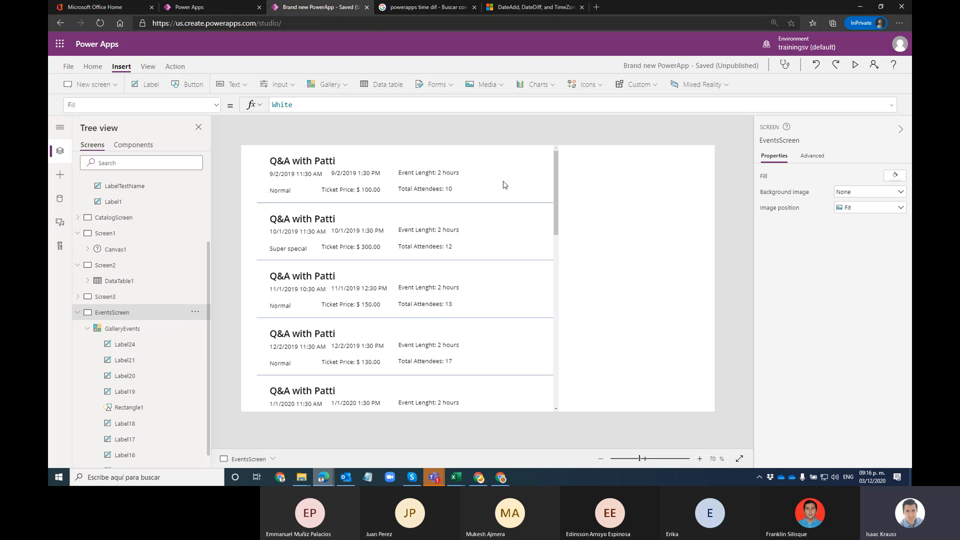
# Step: Add a label reading Income to the right of the first event row
pyautogui.click(147, 91)
pyautogui.moveTo(270, 174); pyautogui.dragTo(488, 169)
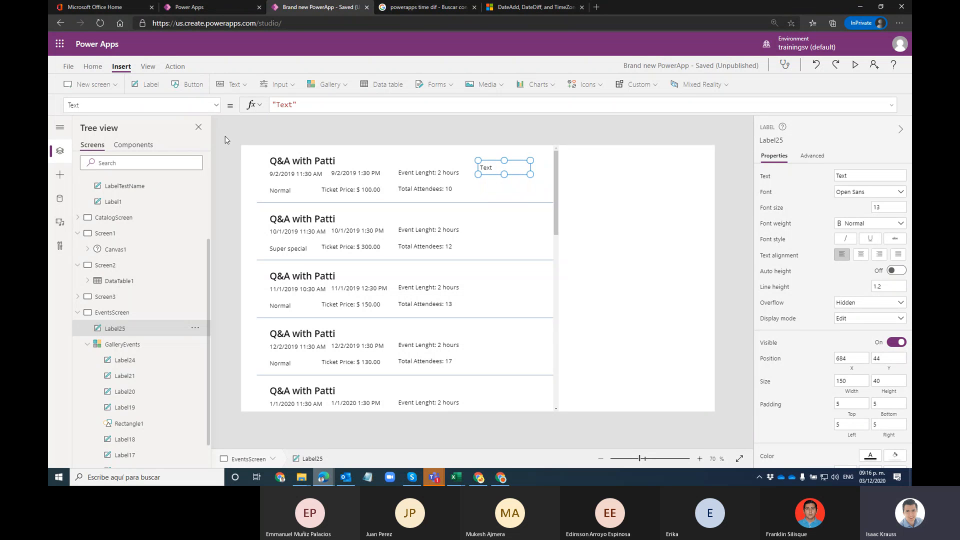
pyautogui.doubleClick(277, 107)
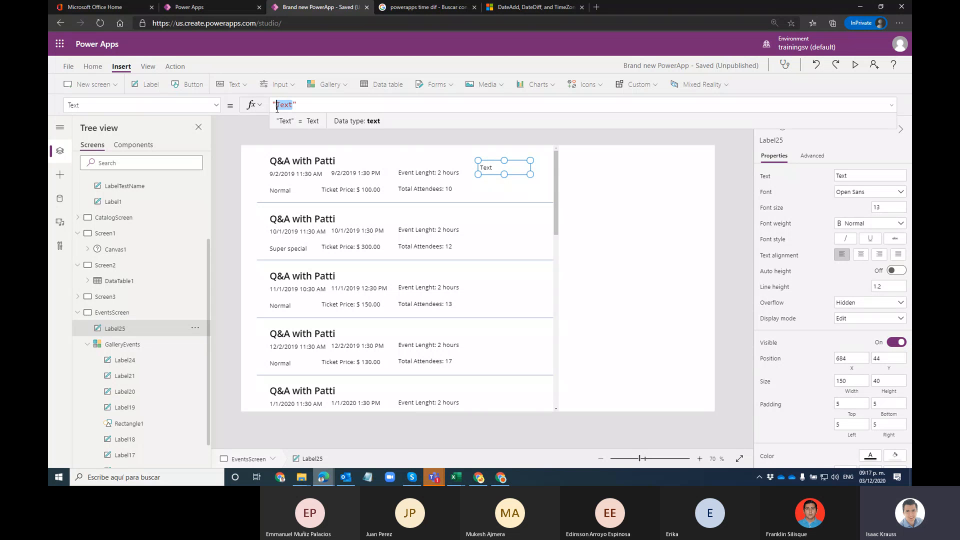
pyautogui.write('Income')
# Step: Centre the Income heading, set its font to Georgia, and nudge it into place
pyautogui.click(860, 255)
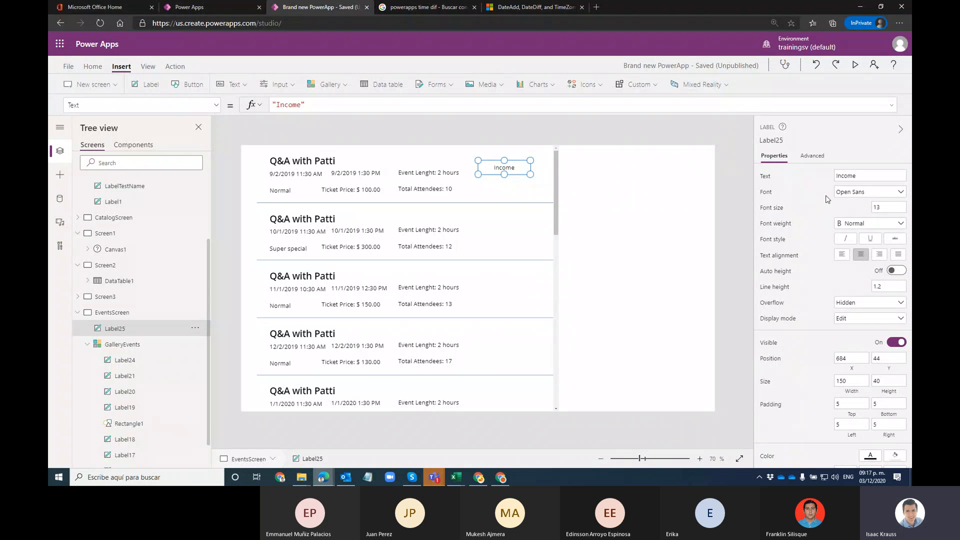
pyautogui.click(843, 193)
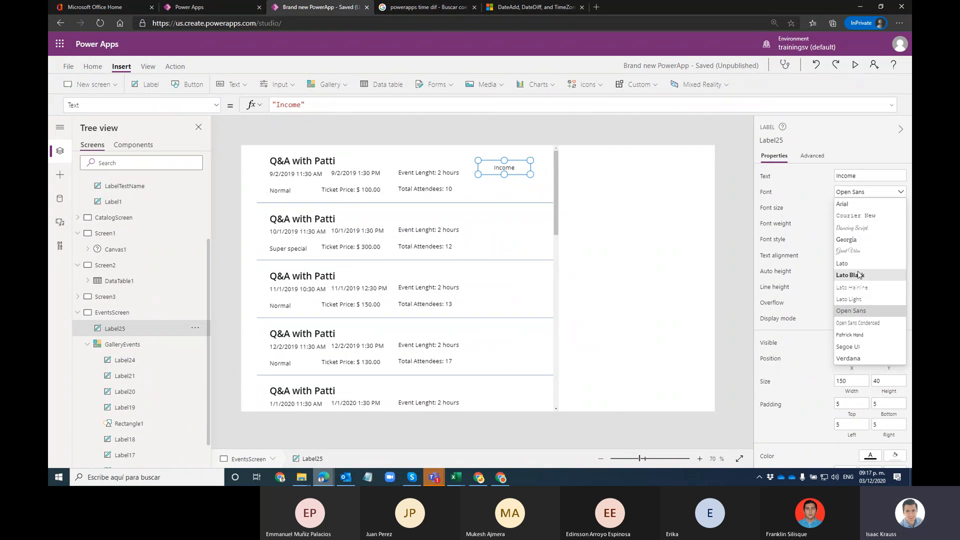
pyautogui.click(862, 240)
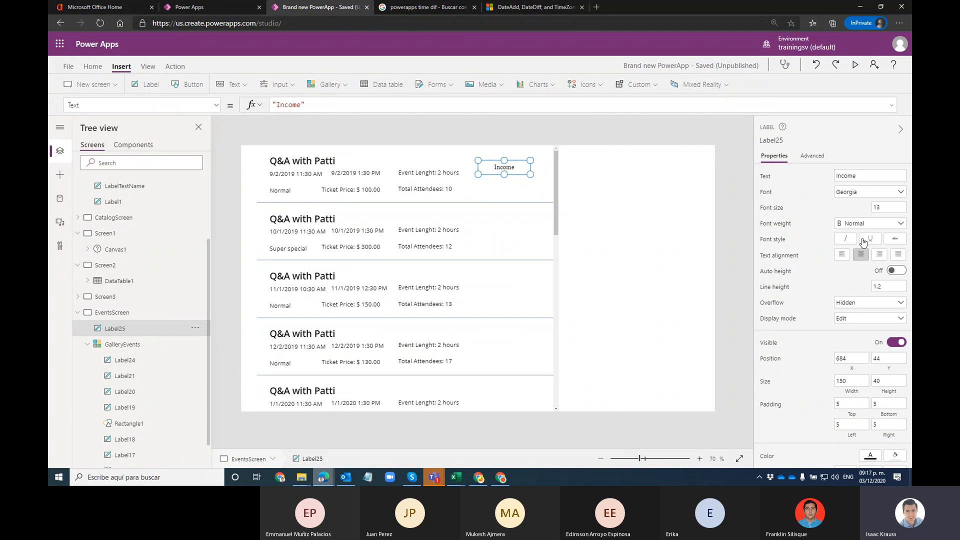
pyautogui.moveTo(510, 170); pyautogui.dragTo(513, 167)
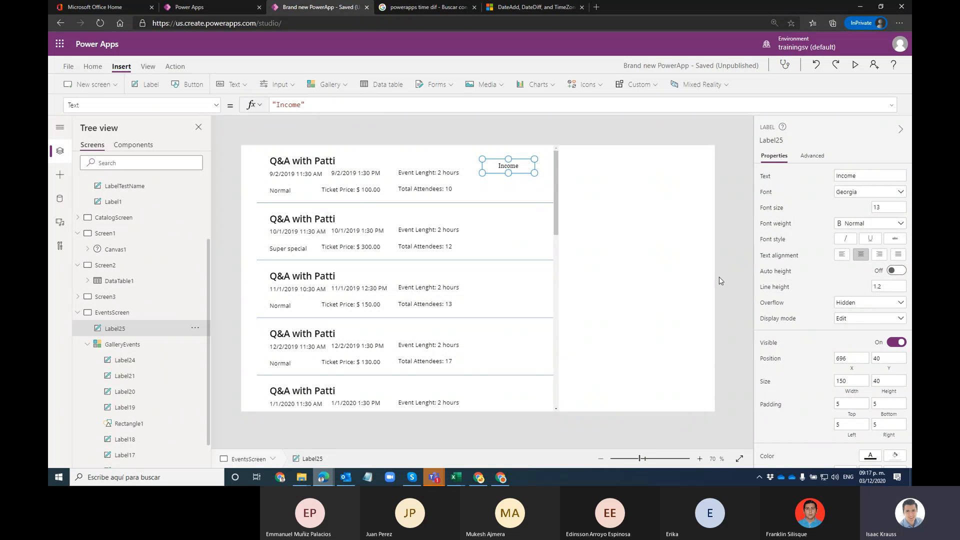
pyautogui.scroll(-1, 840, 327)
pyautogui.scroll(-2, 839, 328)
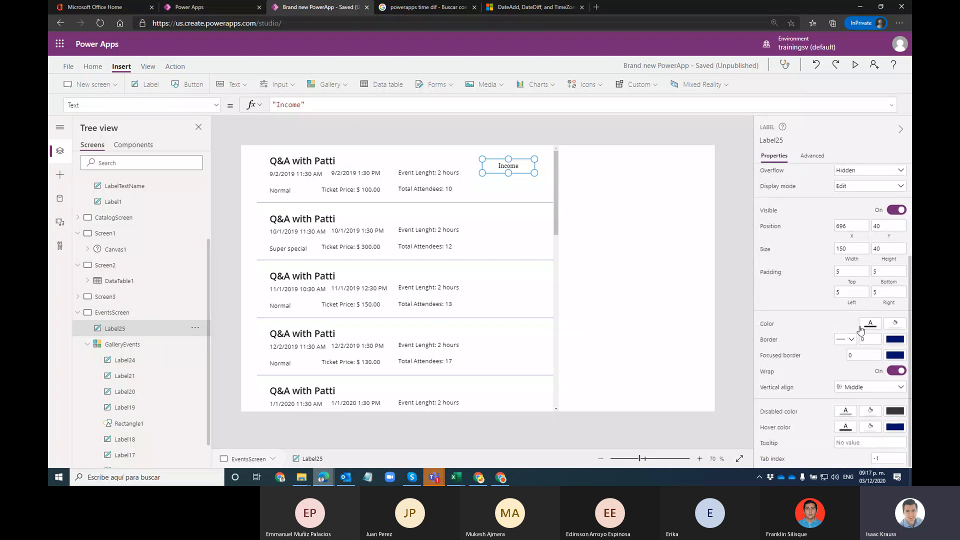
pyautogui.click(870, 324)
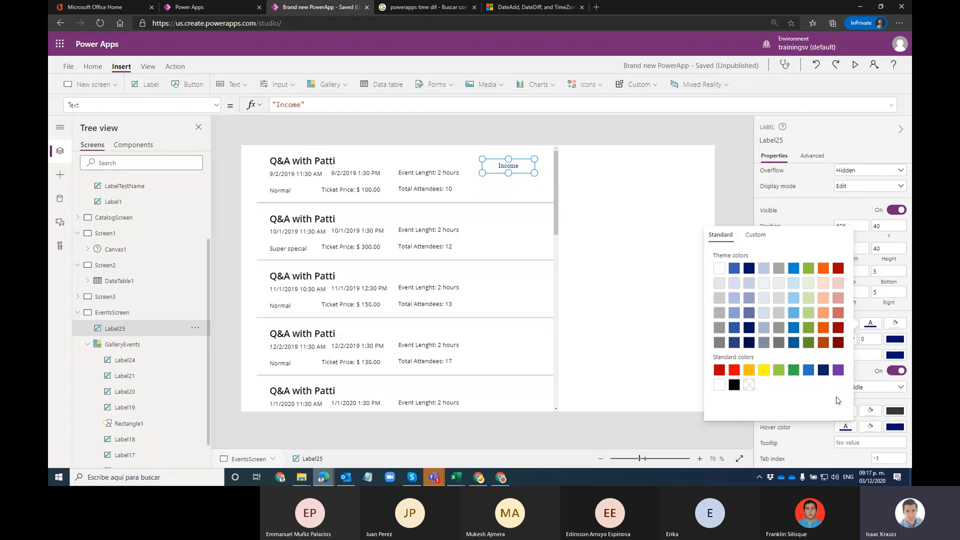
pyautogui.click(787, 217)
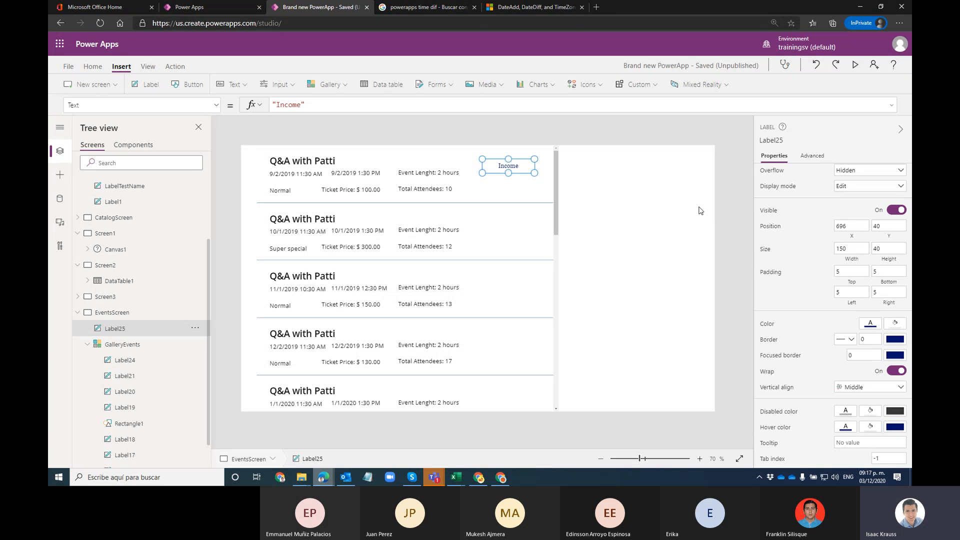
pyautogui.click(512, 194)
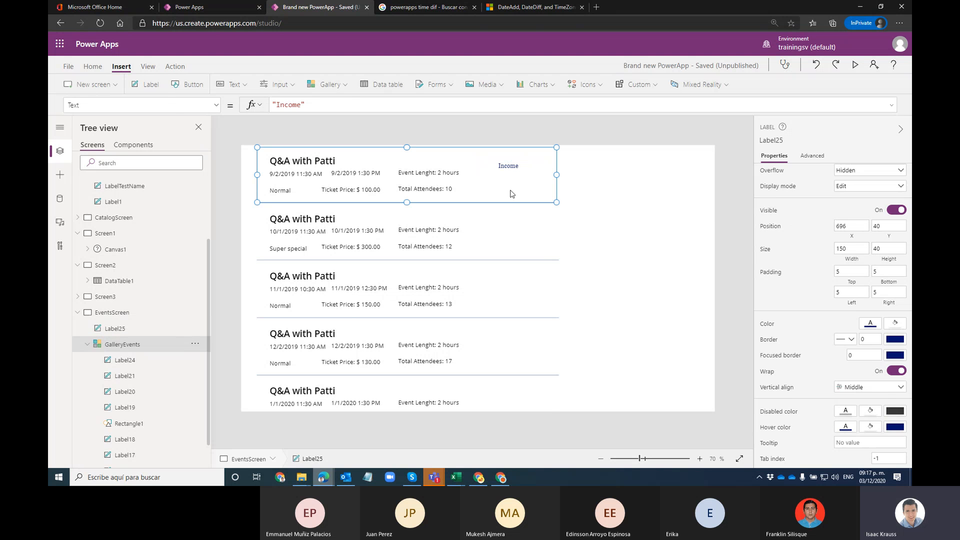
# Step: Add a centred gallery label under the Income heading and make it taller
pyautogui.click(142, 86)
pyautogui.moveTo(283, 167); pyautogui.dragTo(496, 180)
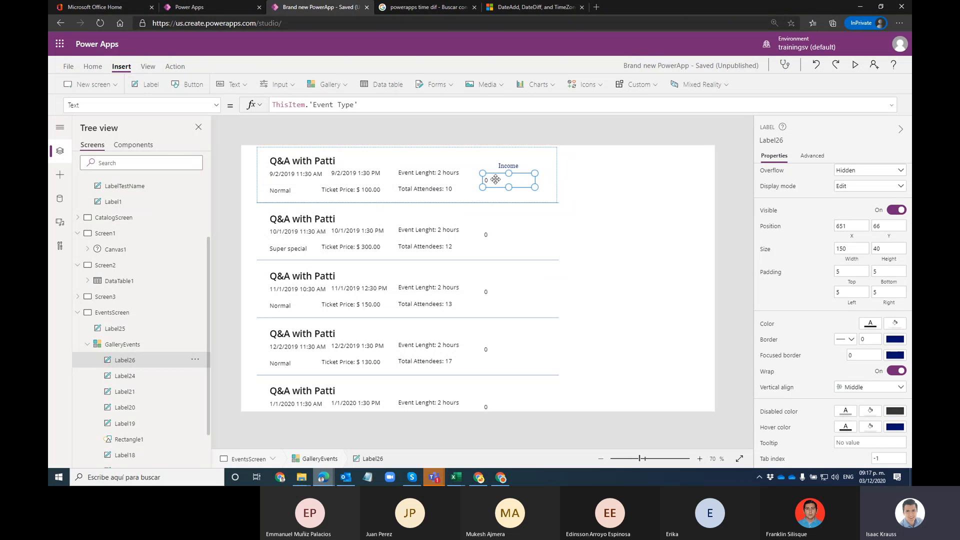
pyautogui.scroll(3, 844, 228)
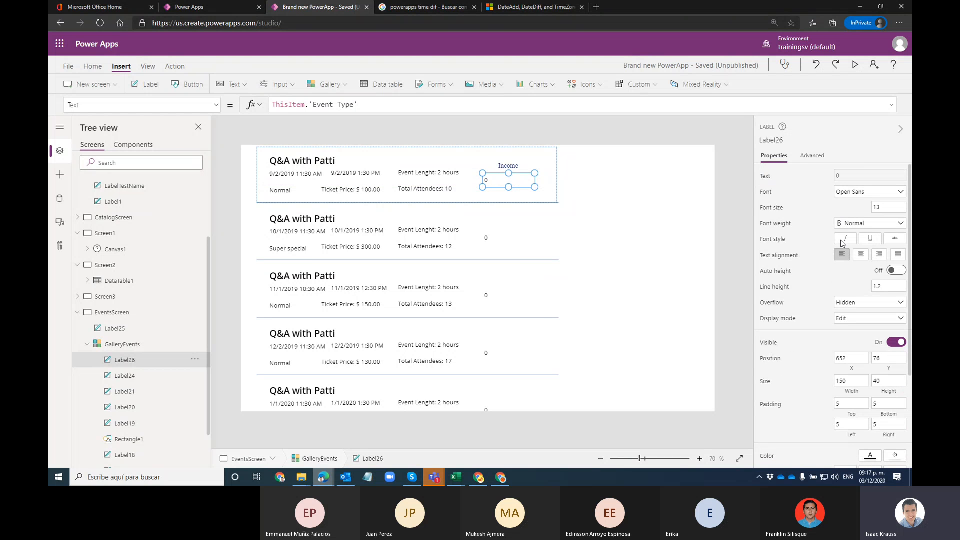
pyautogui.click(862, 256)
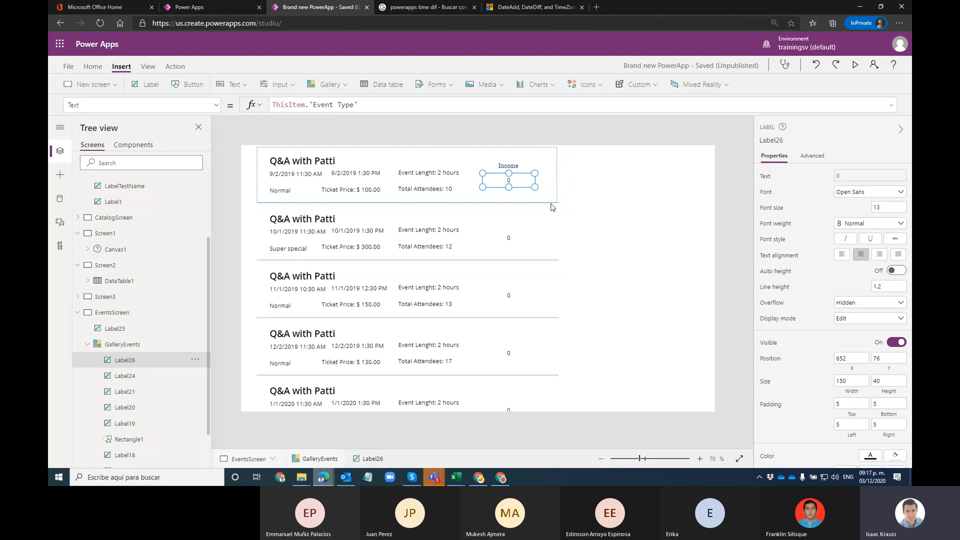
pyautogui.moveTo(508, 188); pyautogui.dragTo(510, 194)
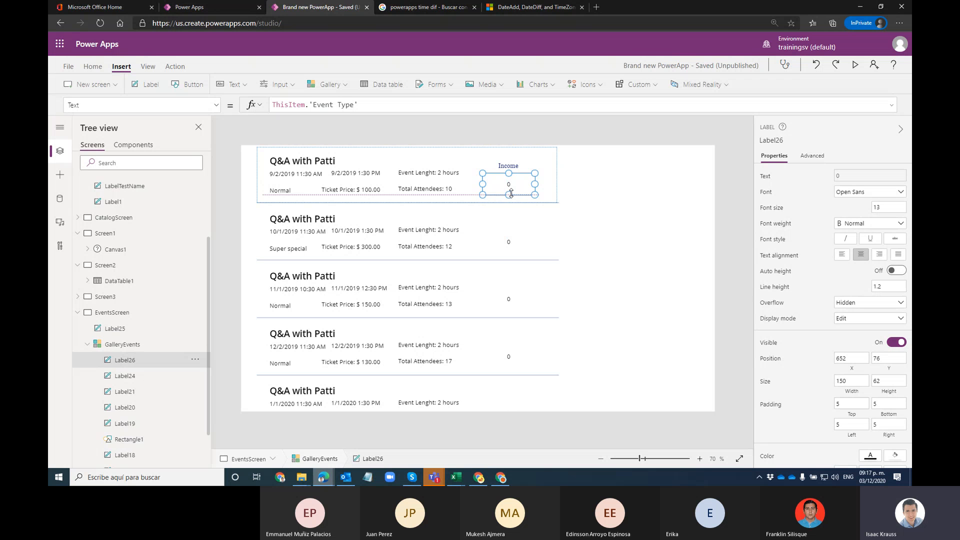
# Step: Set the Income value label to font size 18, narrow it, and fill it light green
pyautogui.click(873, 206)
pyautogui.write('18')
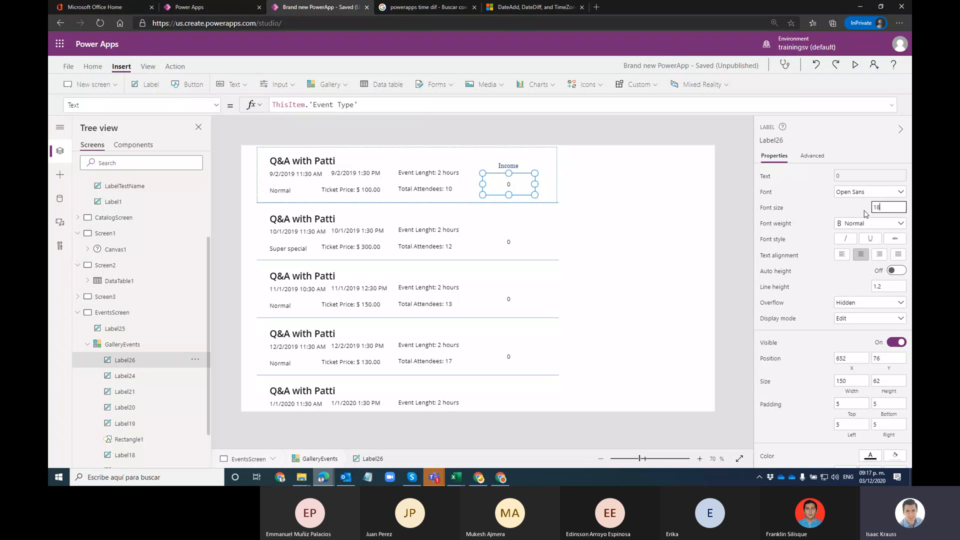
pyautogui.press('Return')
pyautogui.moveTo(483, 184); pyautogui.dragTo(529, 183)
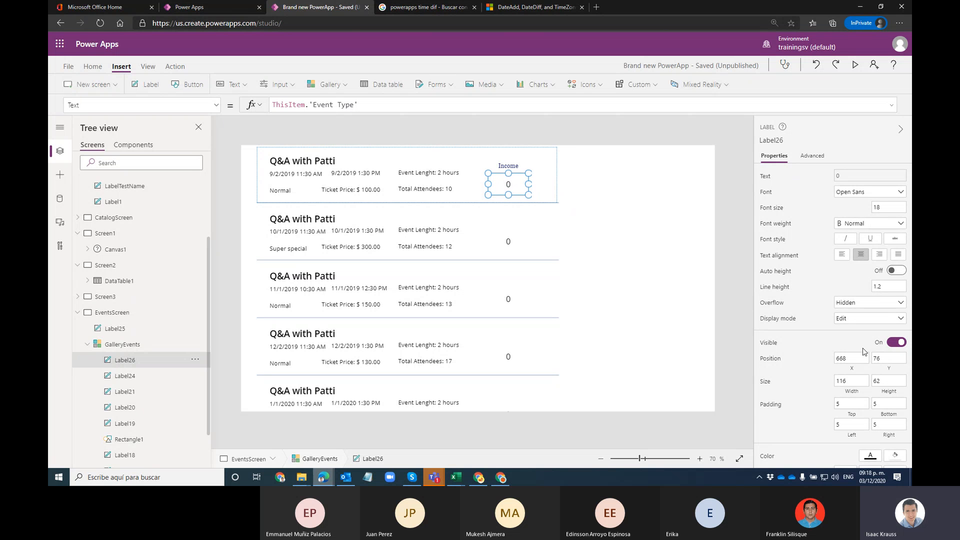
pyautogui.scroll(-1, 825, 350)
pyautogui.click(870, 410)
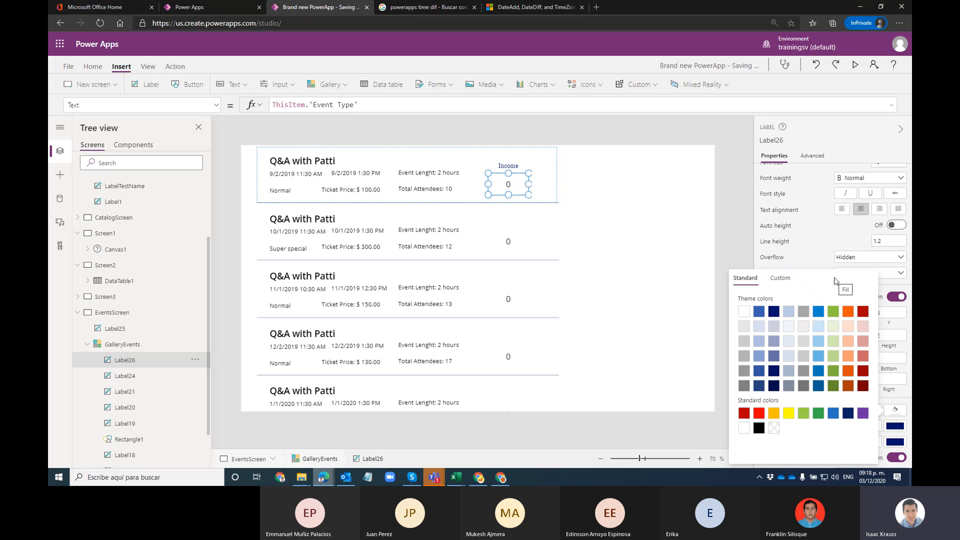
pyautogui.click(833, 328)
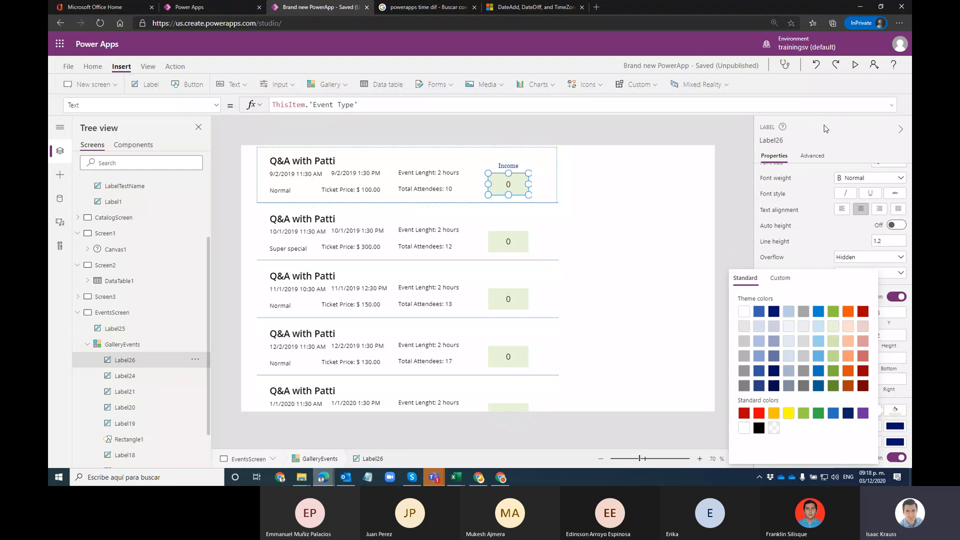
# Step: Replace the Income label's formula with ThisItem.TicketPrice * ThisItem.TotalAttendees
pyautogui.click(370, 106)
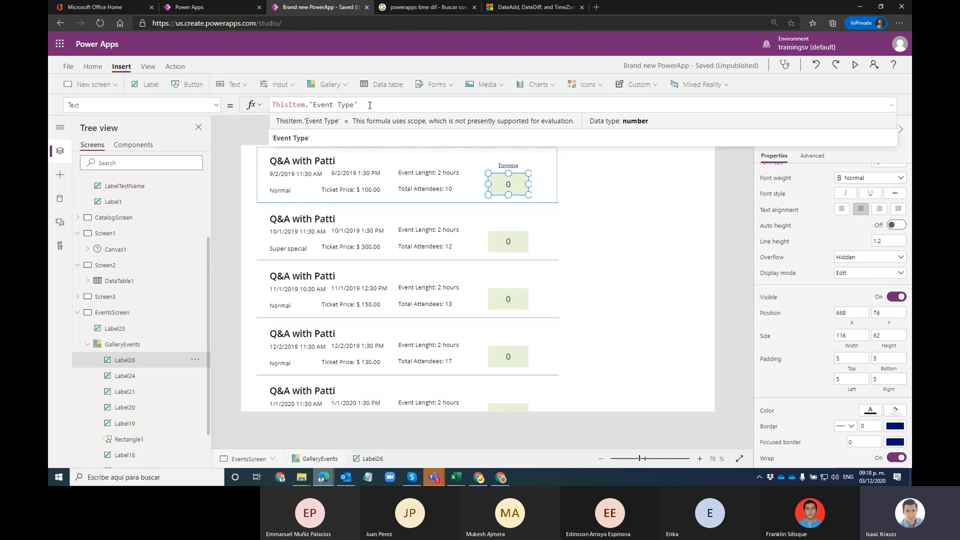
pyautogui.hotkey('ctrl', 'a')
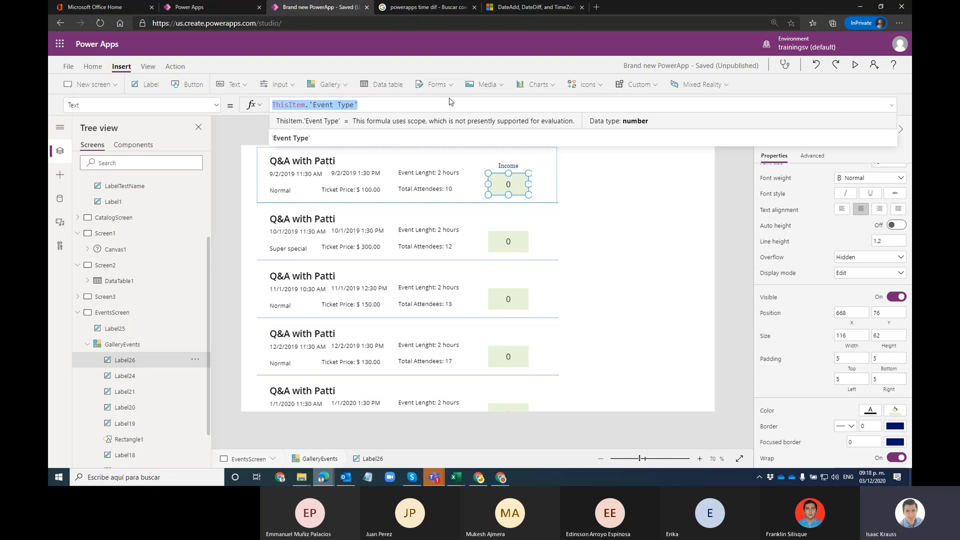
pyautogui.press('Home')
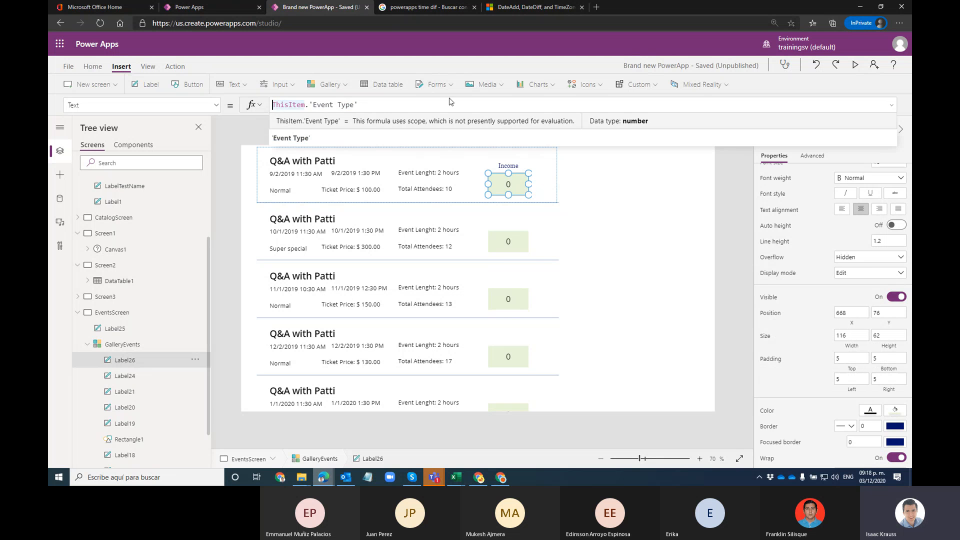
pyautogui.hotkey('shift', 'End')
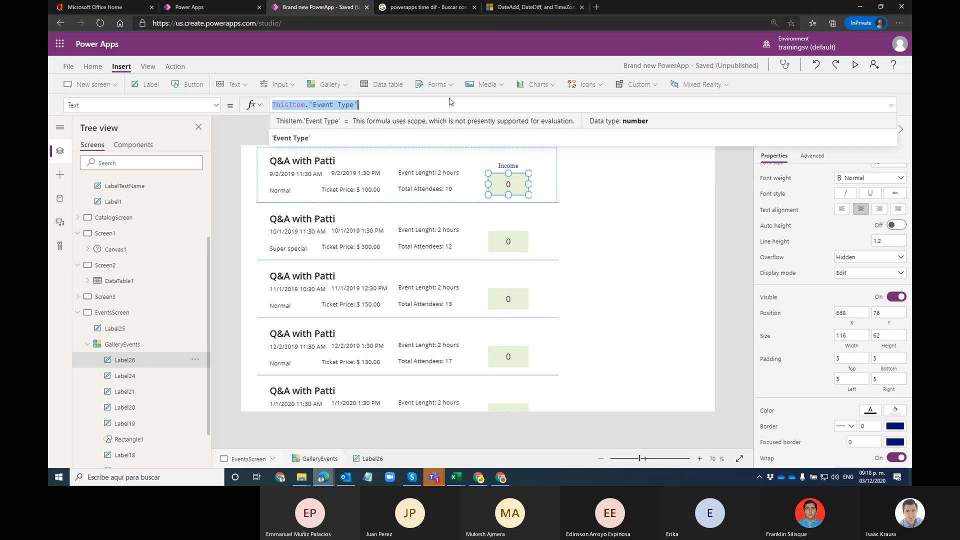
pyautogui.press('BackSpace')
pyautogui.write('ThisItem.To')
pyautogui.press('BackSpace')
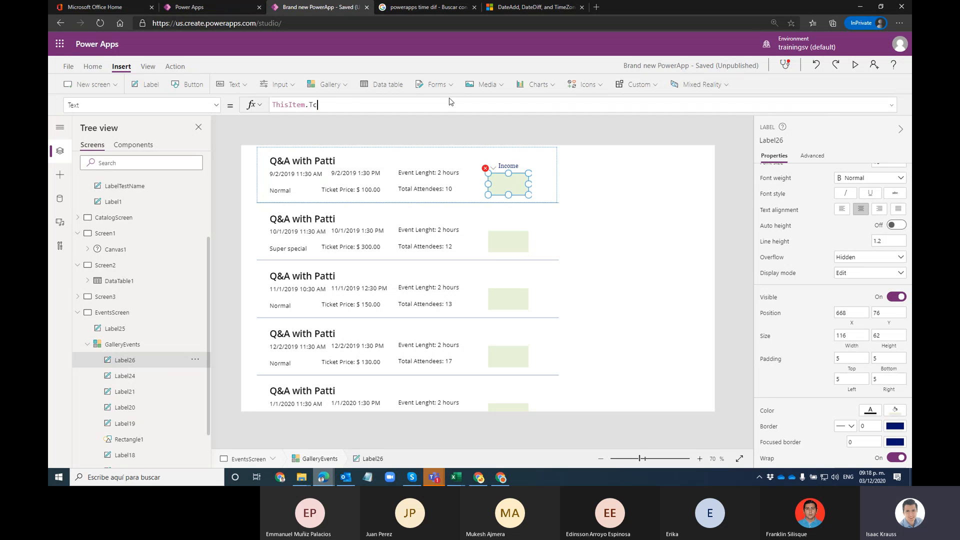
pyautogui.write('ick')
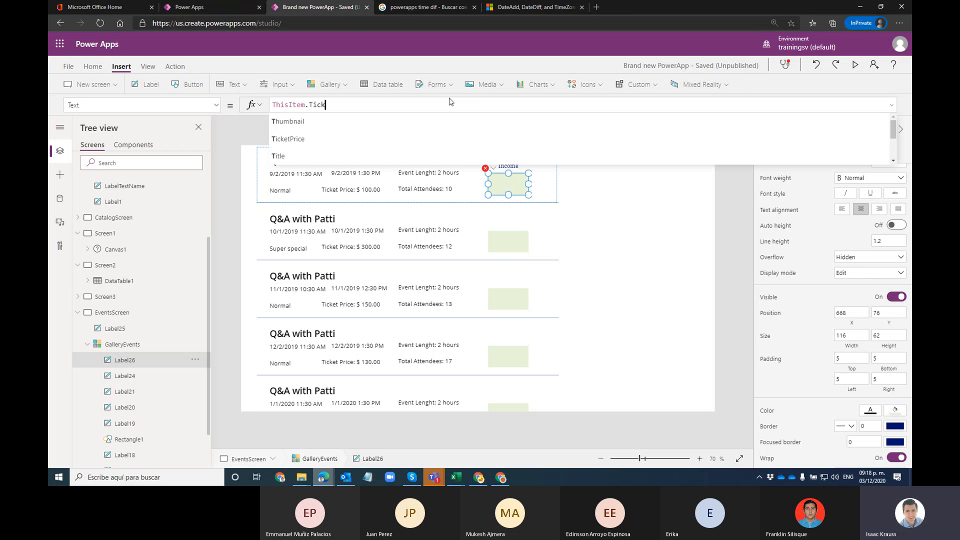
pyautogui.click(354, 122)
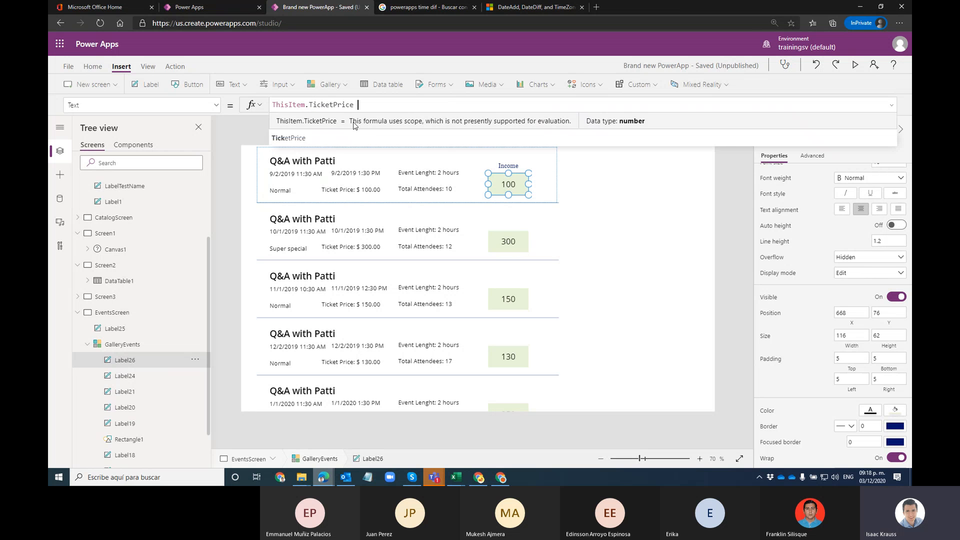
pyautogui.write('* ')
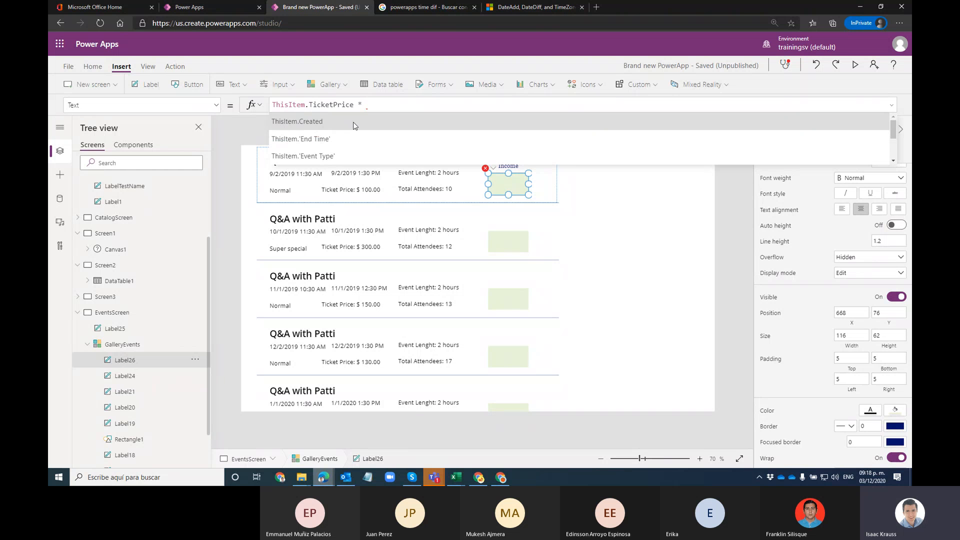
pyautogui.write('ThisItem.Tot')
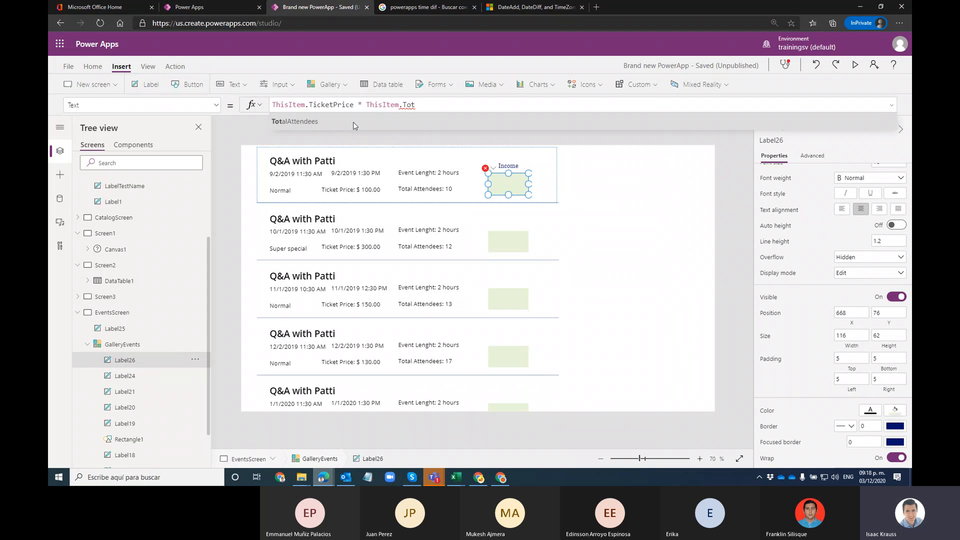
pyautogui.click(354, 122)
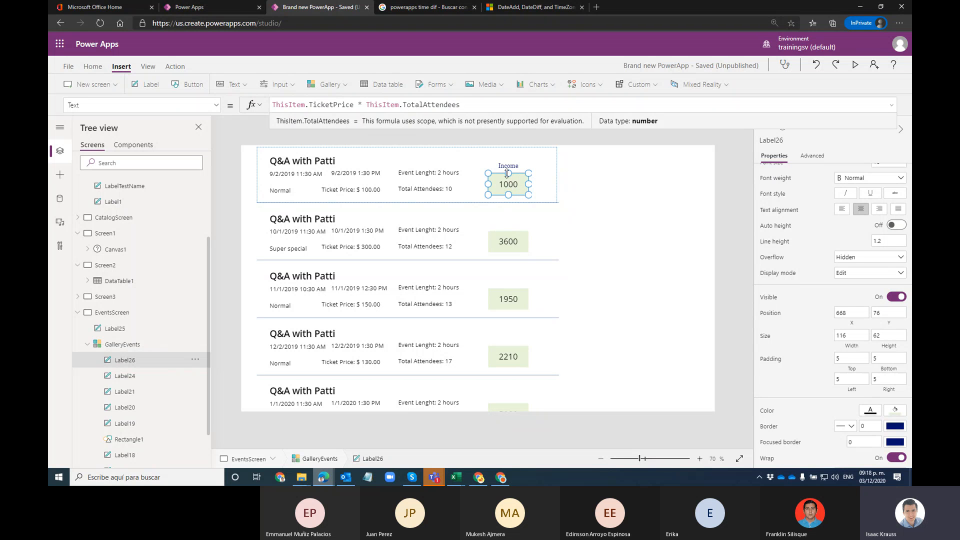
# Step: Wrap the income product in Text(..., "$ #,###.00") and widen the label to one line
pyautogui.press('Home')
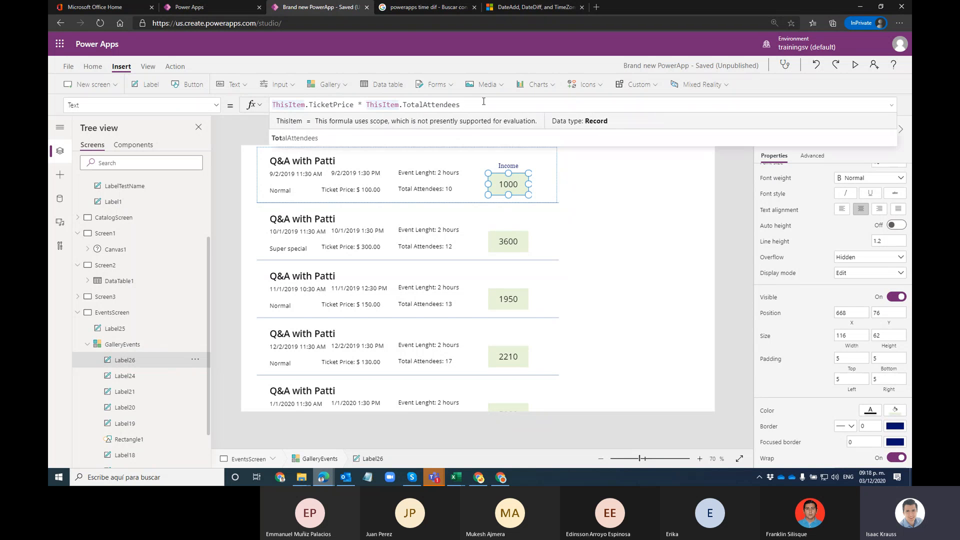
pyautogui.write('Text')
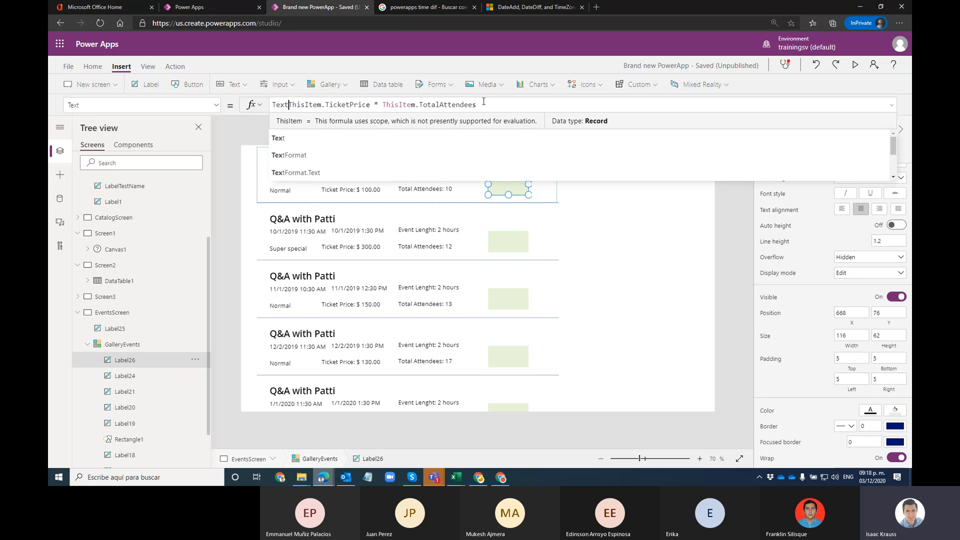
pyautogui.write('(')
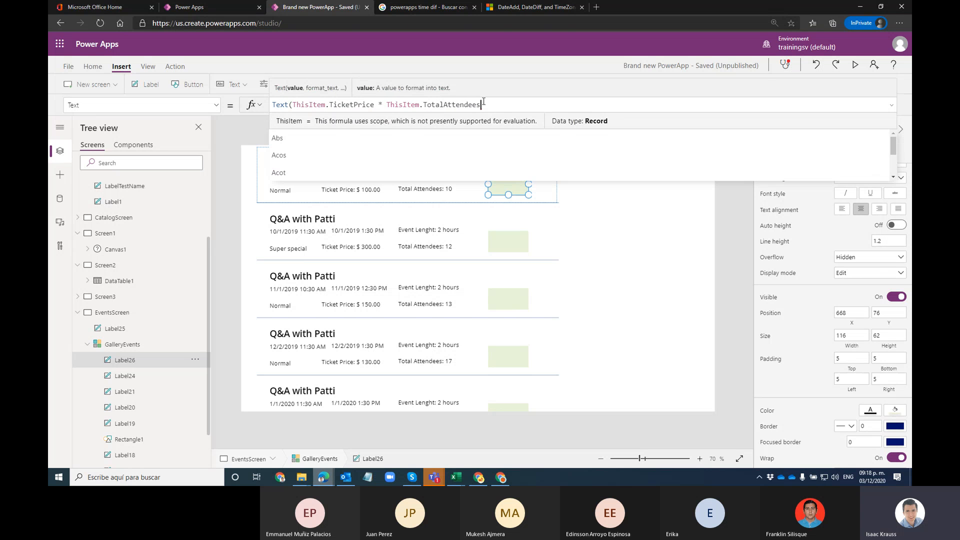
pyautogui.press('End')
pyautogui.write(';')
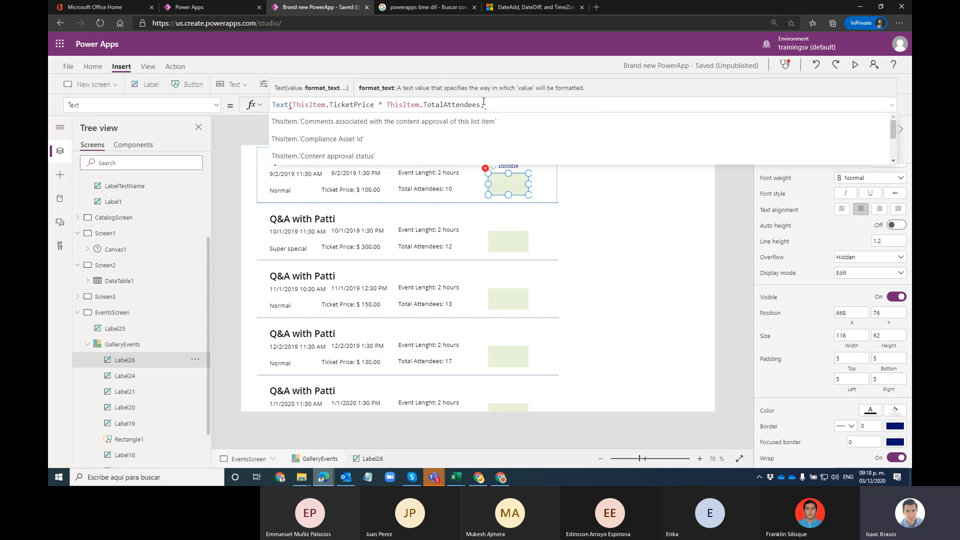
pyautogui.write('""')
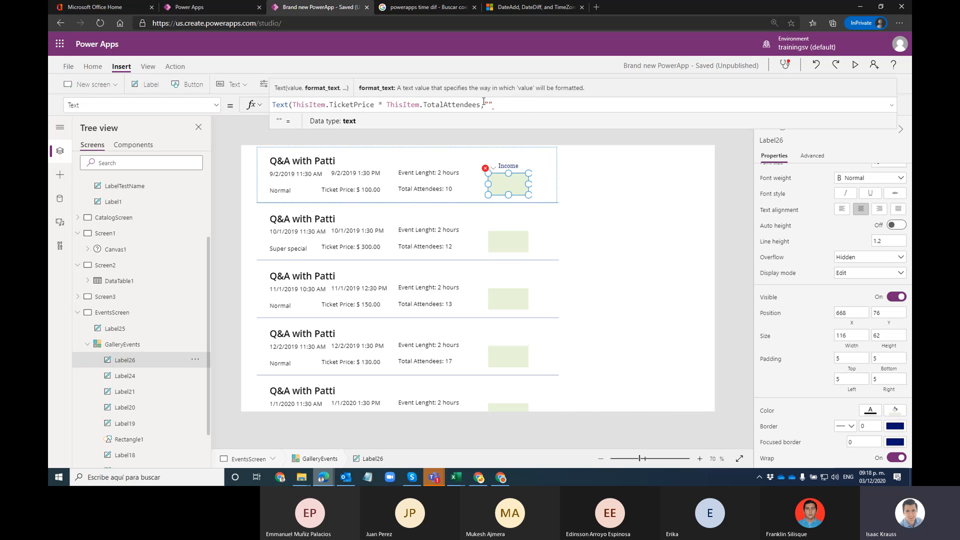
pyautogui.write(')')
pyautogui.press('Left')
pyautogui.write('$ ')
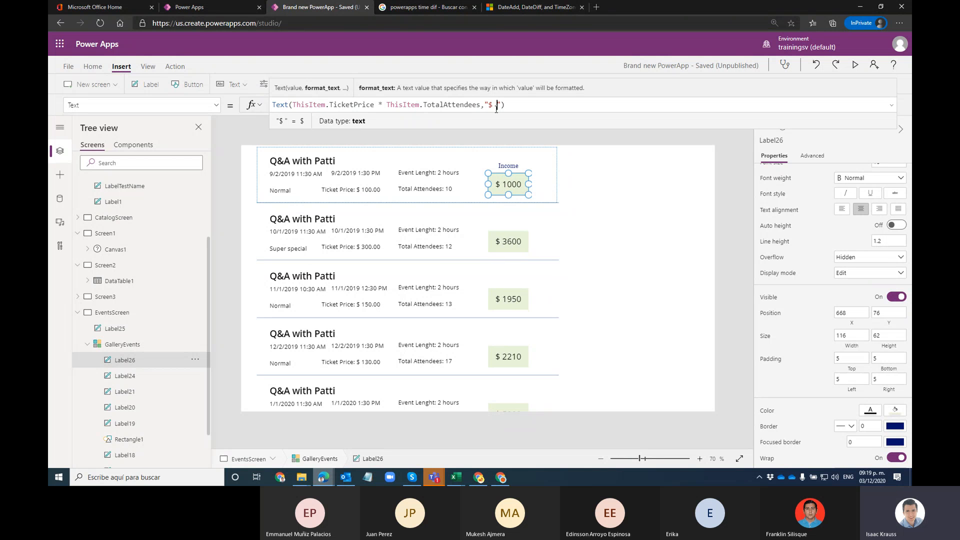
pyautogui.write('#,###')
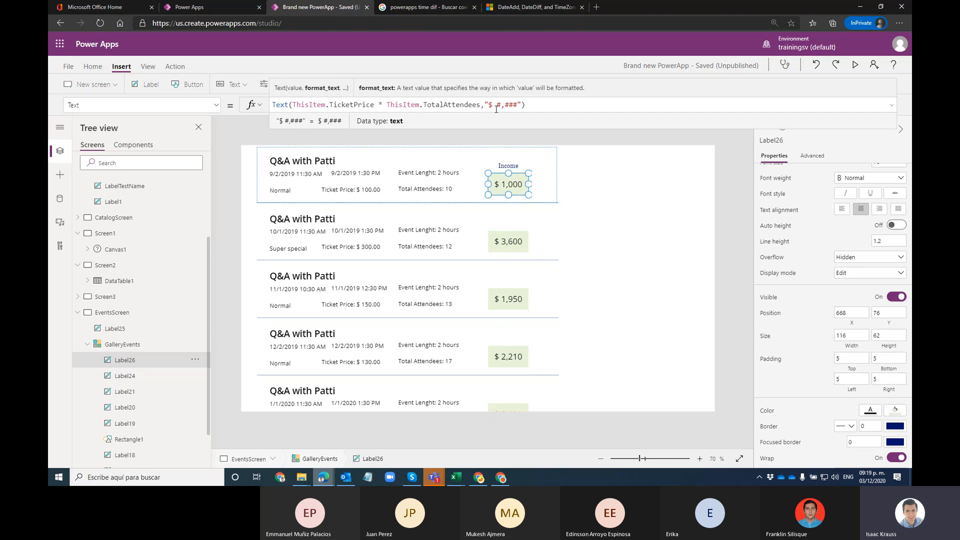
pyautogui.write('.00')
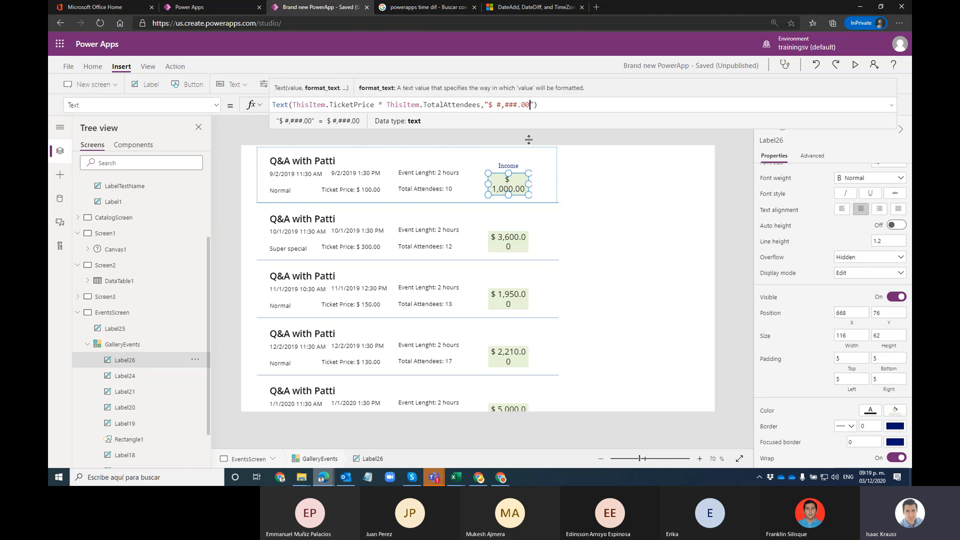
pyautogui.moveTo(528, 183)
pyautogui.mouseDown()
pyautogui.moveTo(542, 183)
pyautogui.moveTo(510, 183)
pyautogui.mouseUp()
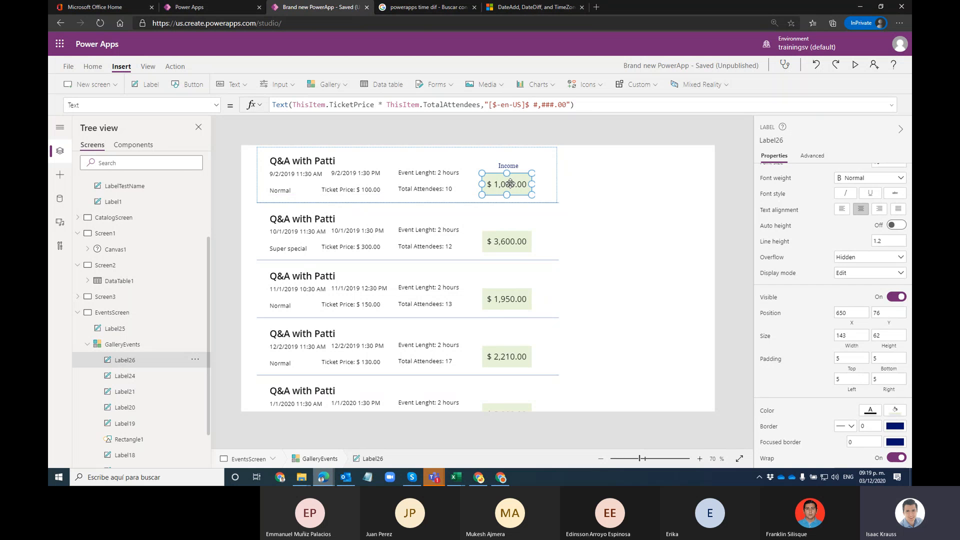
pyautogui.click(622, 206)
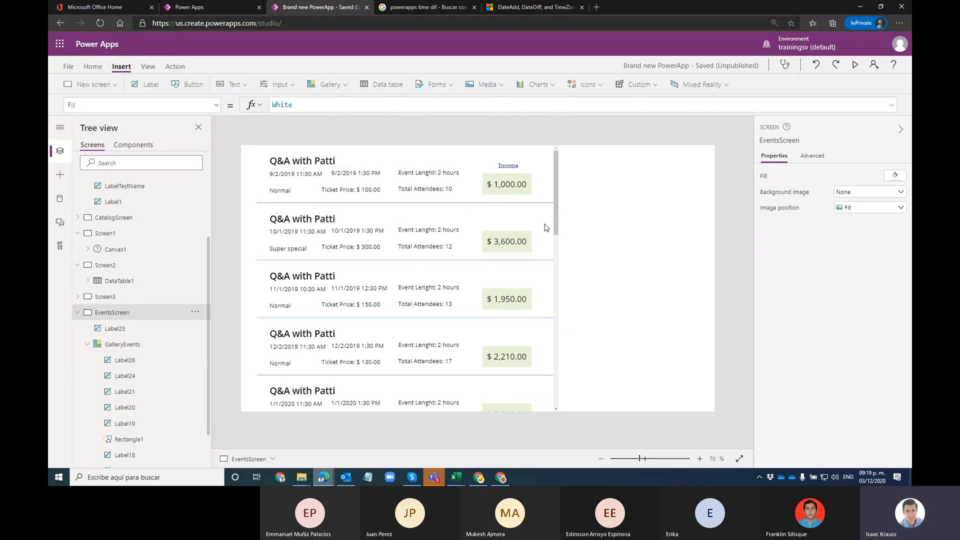
# Step: Select the Events screen and save the app with Ctrl+S
pyautogui.moveTo(546, 227); pyautogui.dragTo(553, 229)
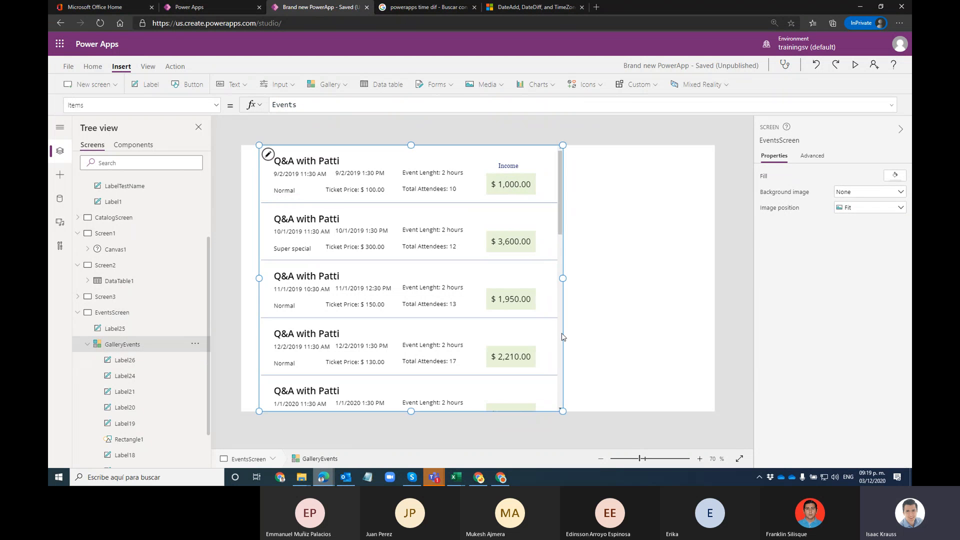
pyautogui.click(592, 224)
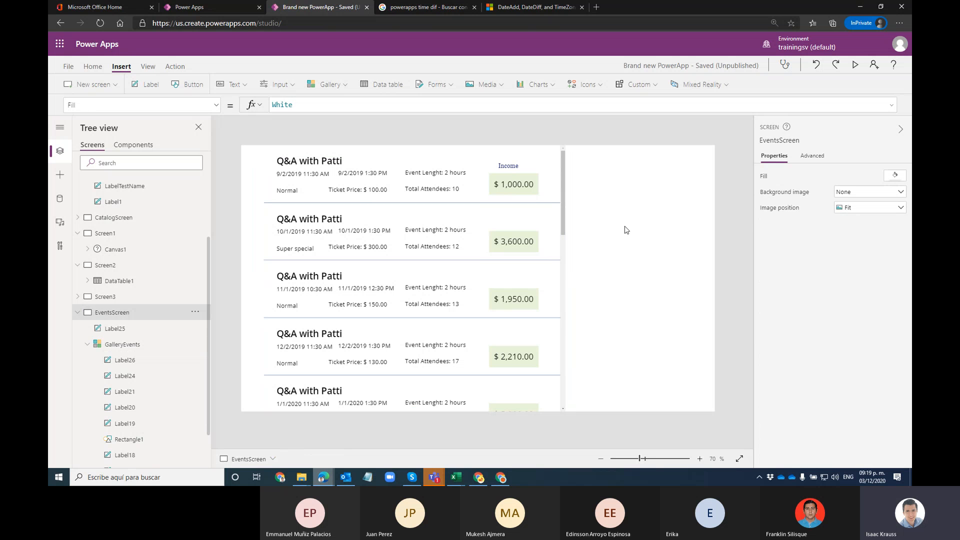
pyautogui.hotkey('ctrl', 's')
pyautogui.click(436, 88)
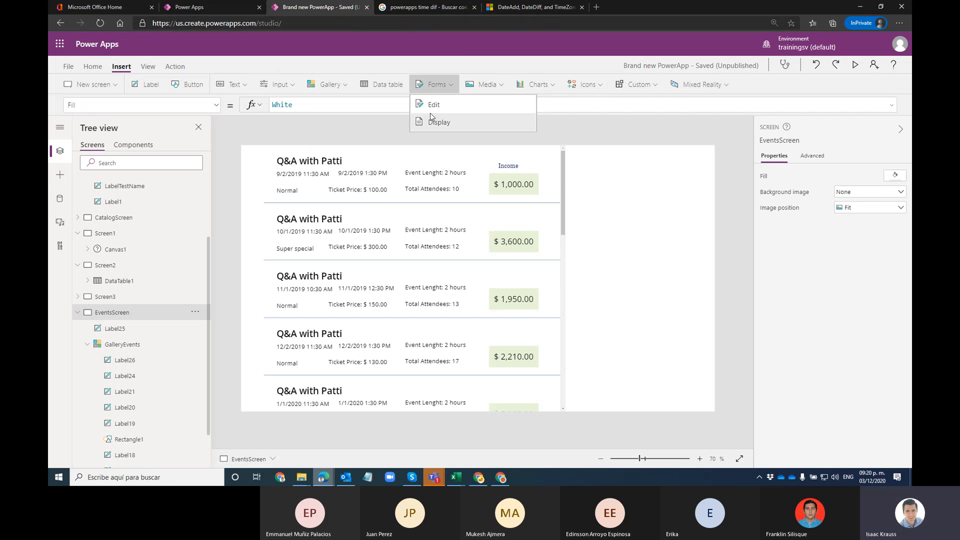
pyautogui.click(440, 67)
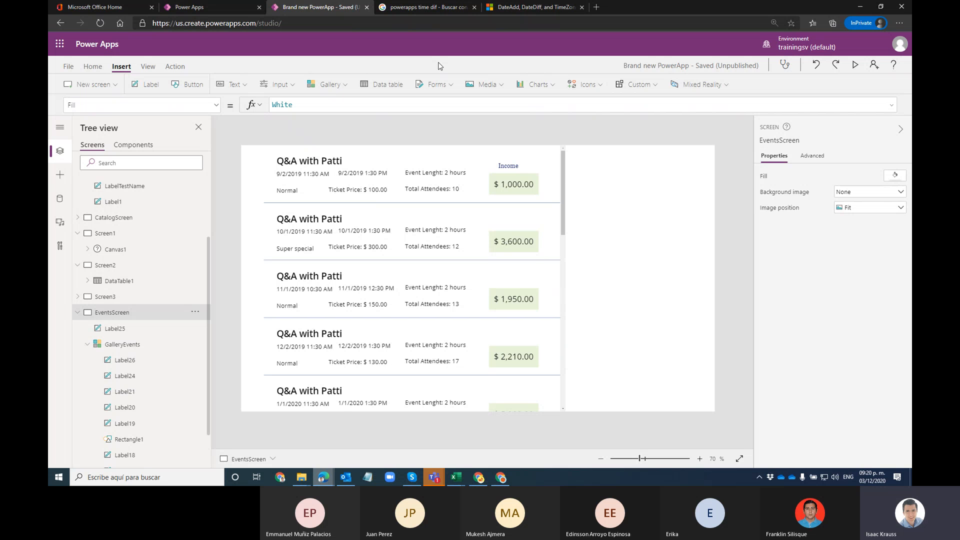
# Step: Publish this version of the Brand new PowerApp
pyautogui.click(68, 67)
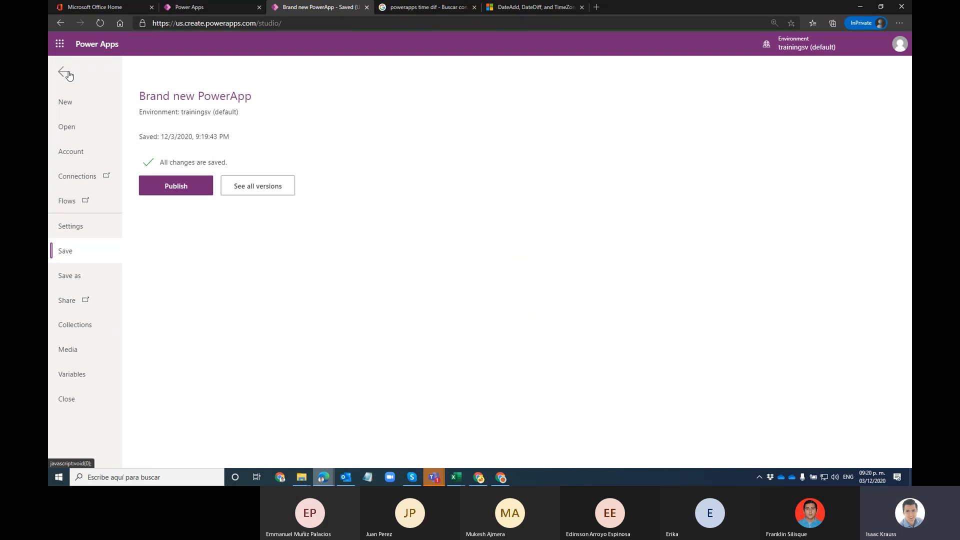
pyautogui.click(147, 185)
pyautogui.click(488, 310)
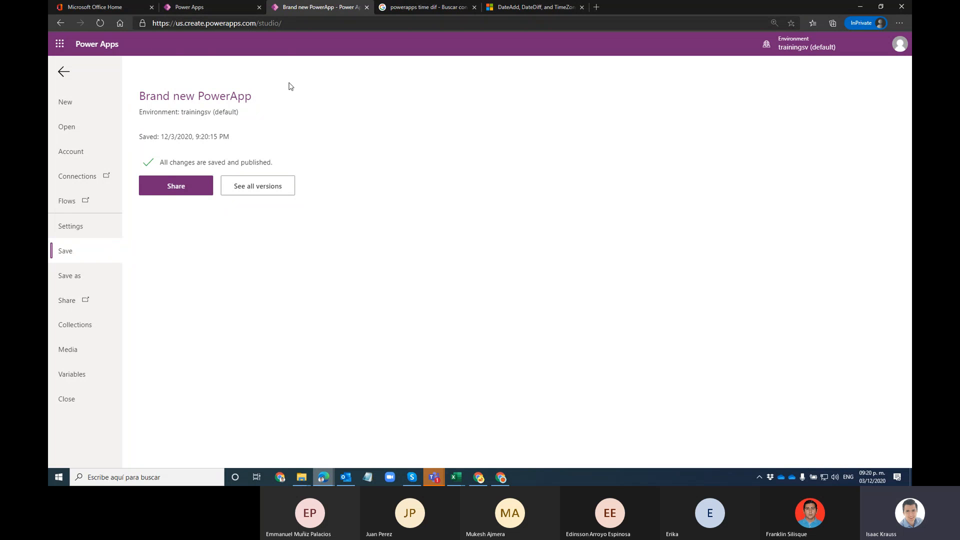
# Step: Close the extra browser tabs and leave the Brand new PowerApp studio
pyautogui.click(151, 7)
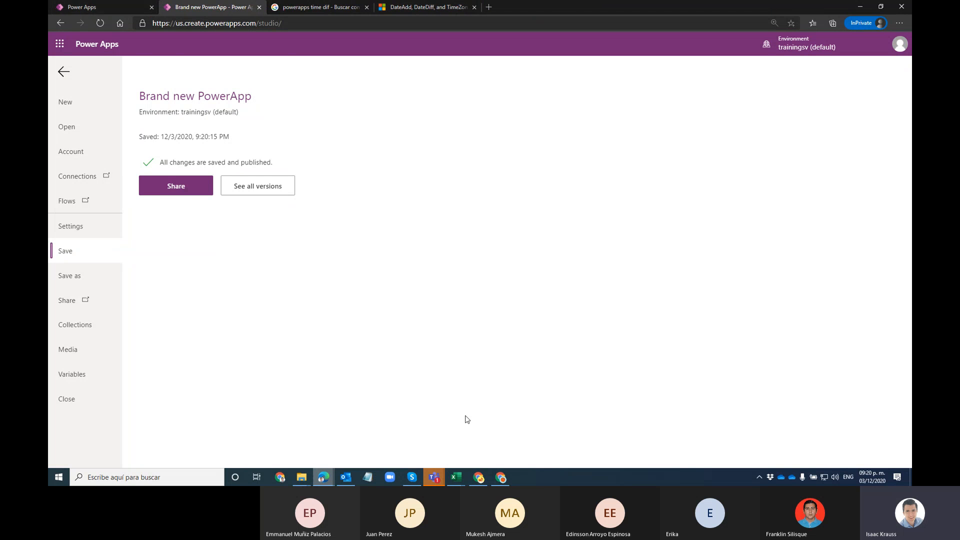
pyautogui.click(502, 477)
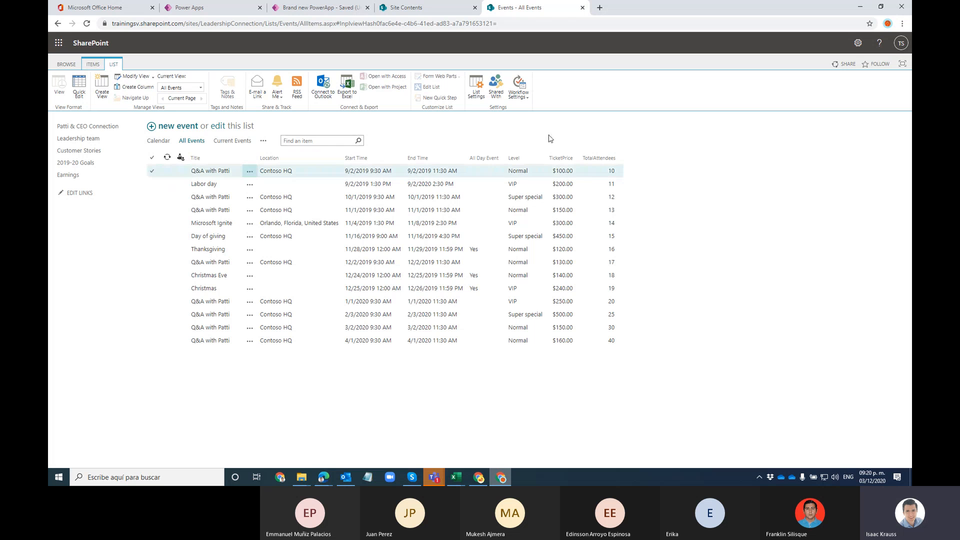
pyautogui.hotkey('alt', 'Tab')
pyautogui.click(368, 8)
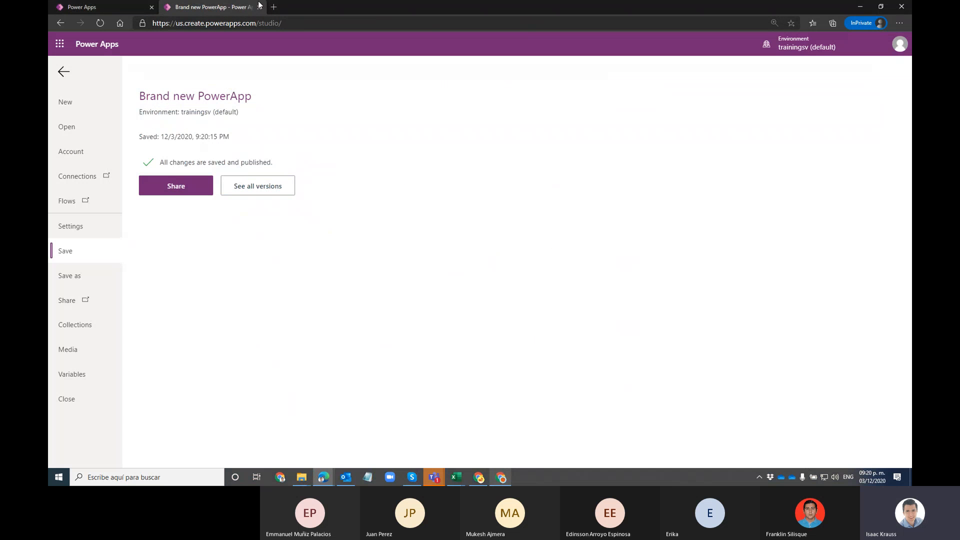
pyautogui.click(259, 8)
pyautogui.click(524, 73)
pyautogui.click(151, 8)
pyautogui.moveTo(469, 74); pyautogui.dragTo(442, 2)
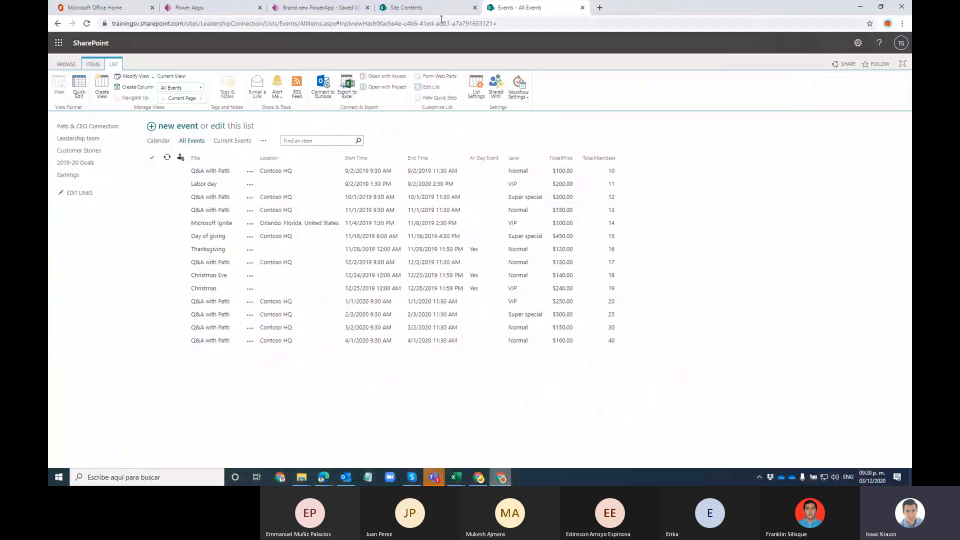
pyautogui.click(319, 7)
pyautogui.click(368, 8)
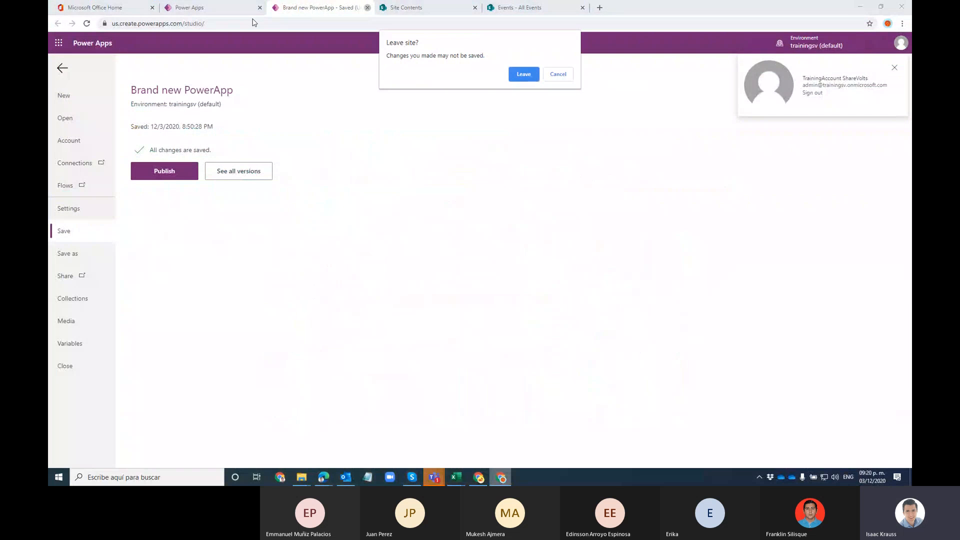
pyautogui.click(523, 73)
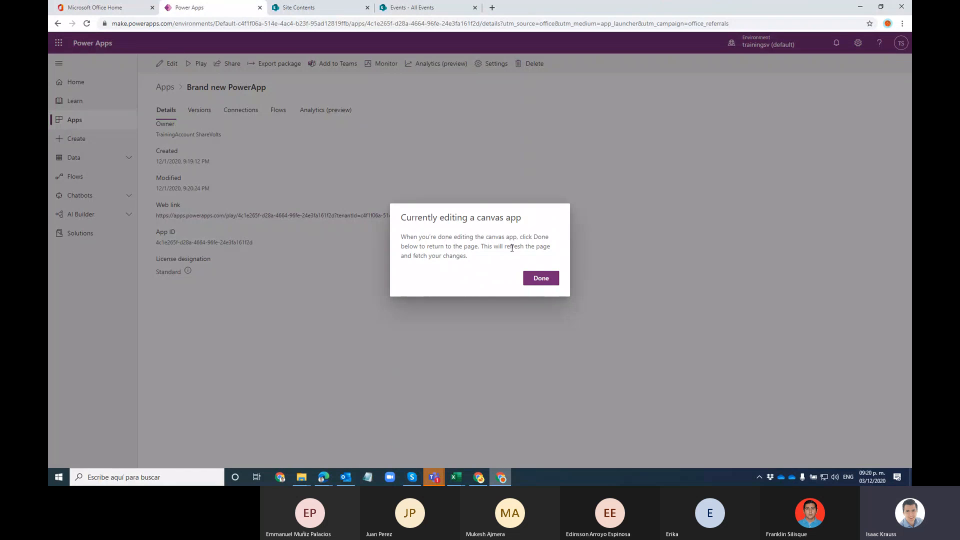
# Step: From Apps > Create, start a new app using SharePoint under Start from data
pyautogui.click(542, 277)
pyautogui.click(100, 121)
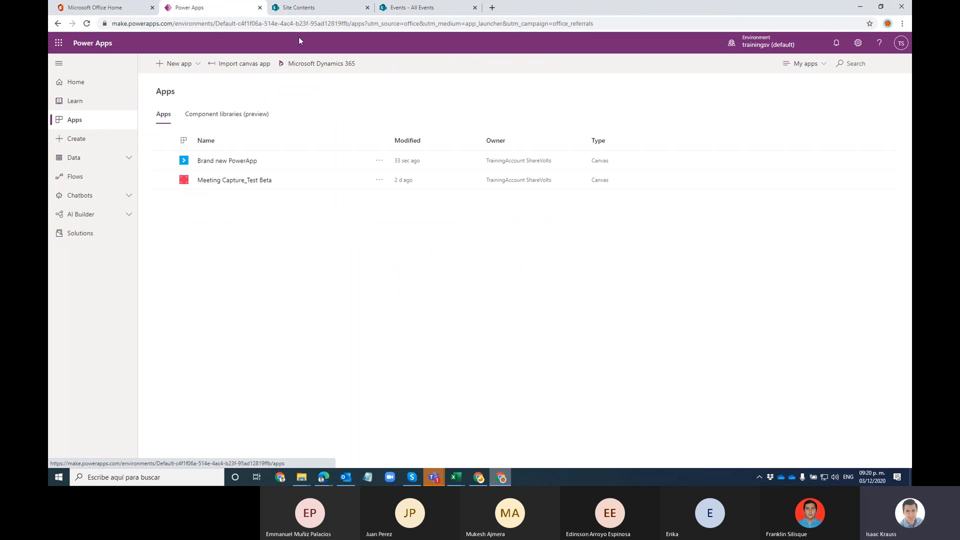
pyautogui.click(102, 141)
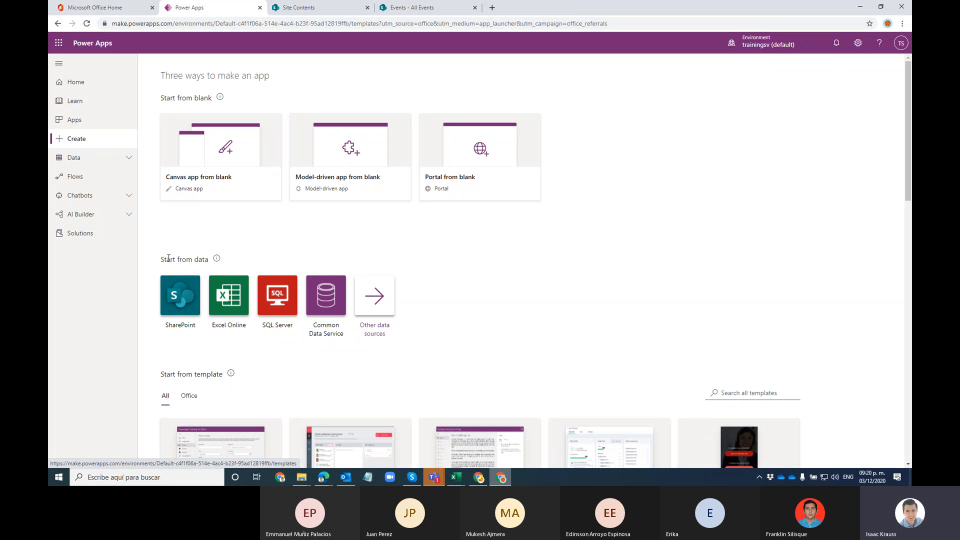
pyautogui.moveTo(161, 259); pyautogui.dragTo(211, 267)
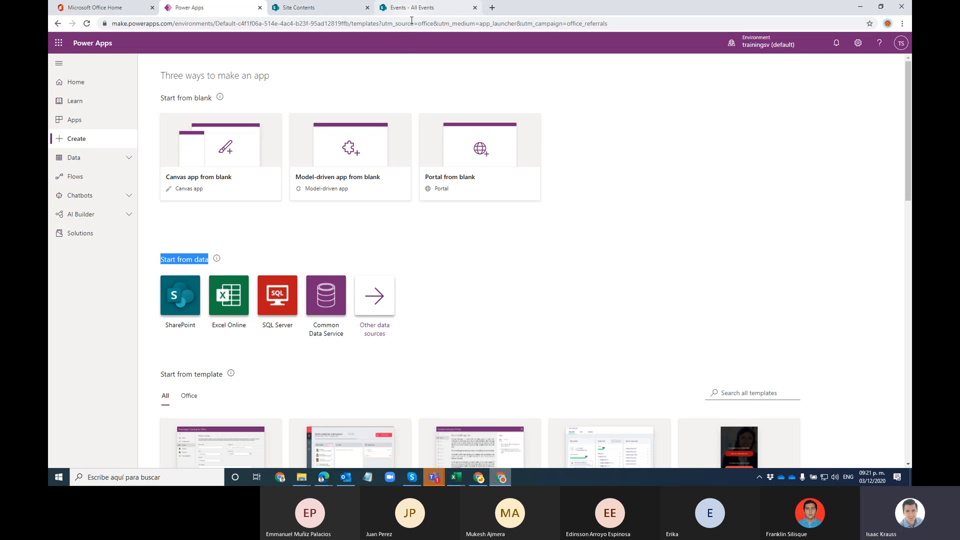
pyautogui.click(184, 295)
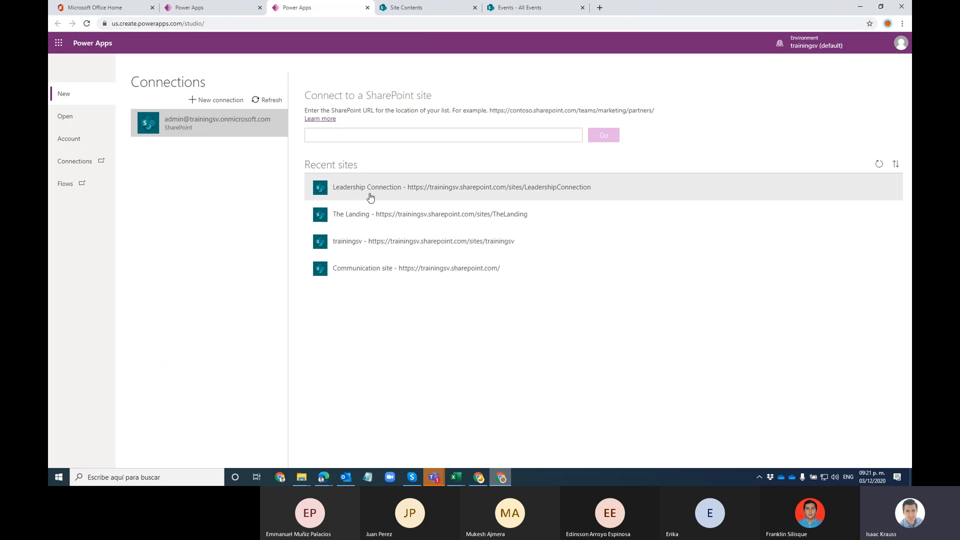
# Step: Build an app from the Events list on the Leadership Connection SharePoint site
pyautogui.click(370, 193)
pyautogui.click(386, 133)
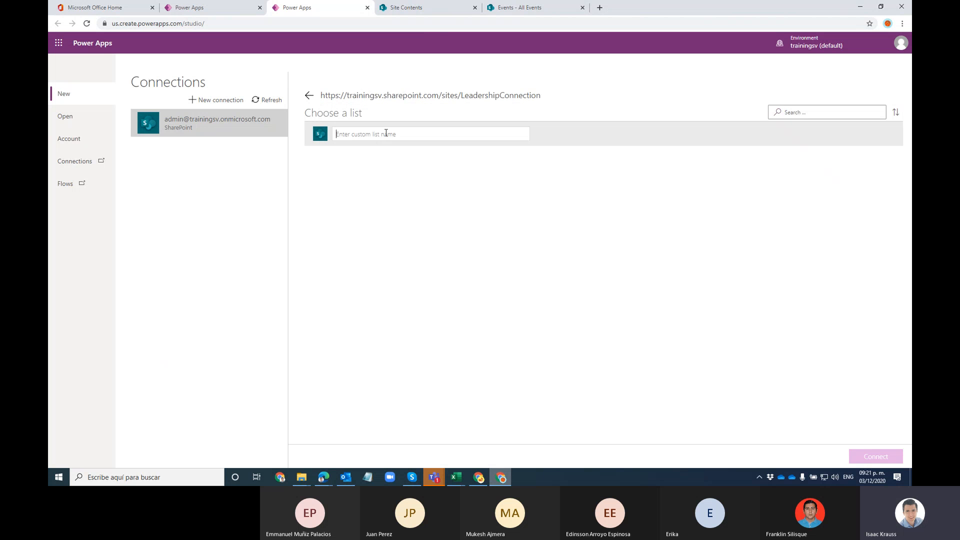
pyautogui.write('Events')
pyautogui.click(875, 457)
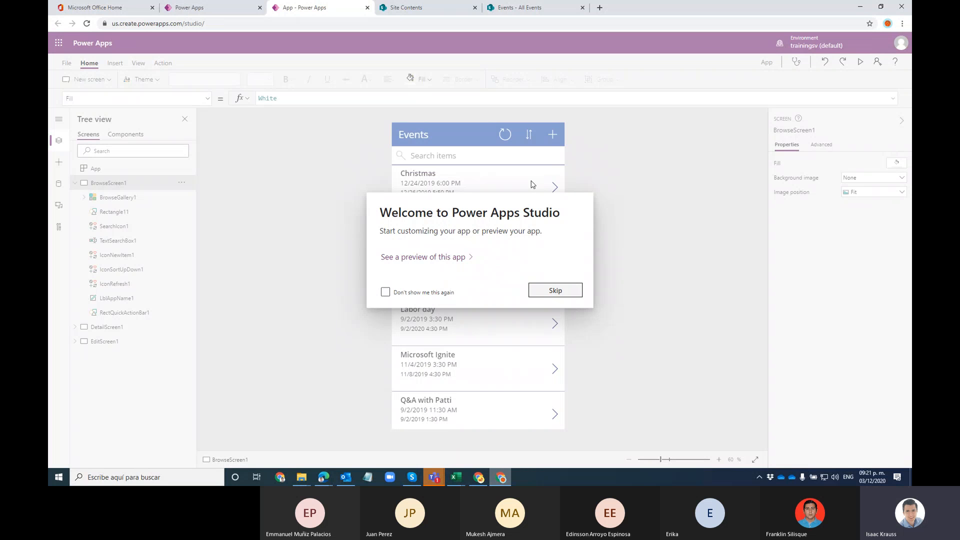
pyautogui.click(556, 292)
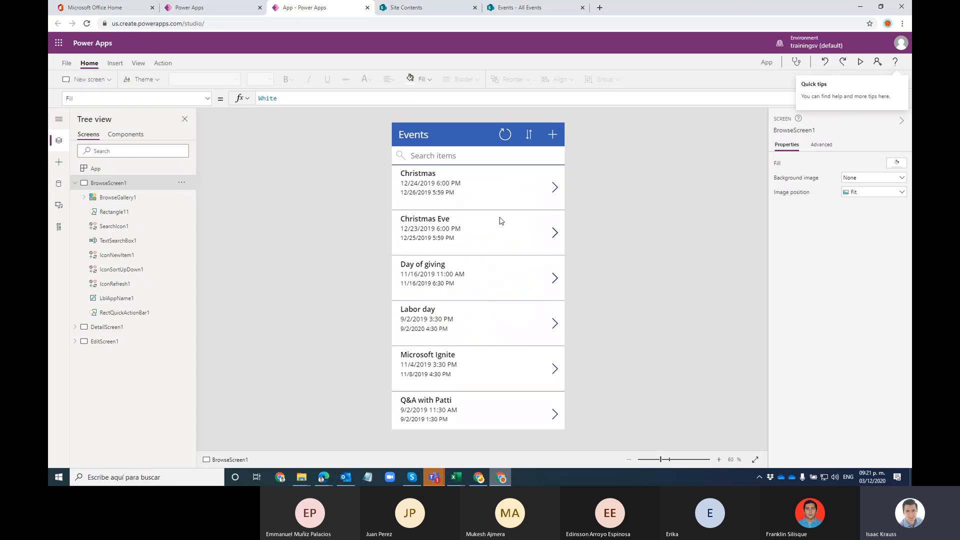
pyautogui.click(75, 183)
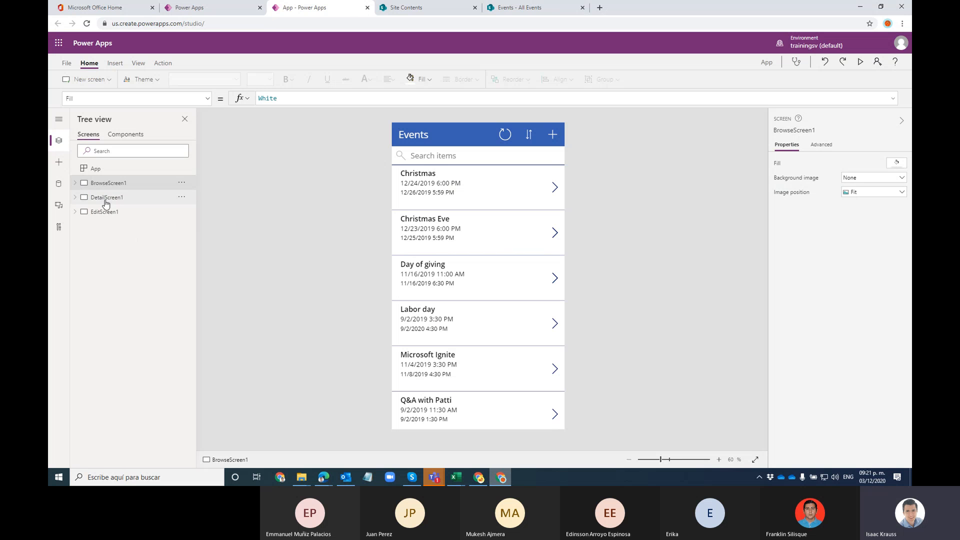
pyautogui.click(114, 200)
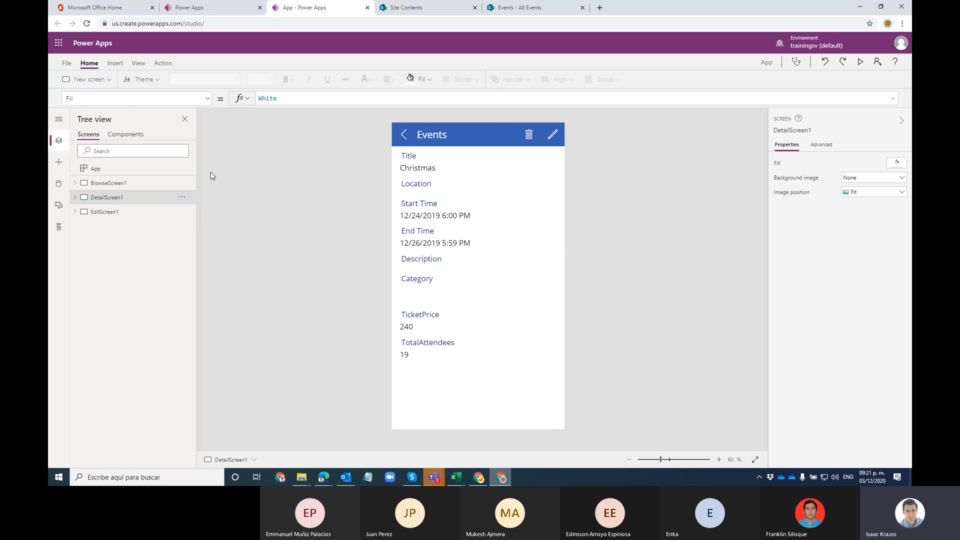
pyautogui.click(122, 210)
pyautogui.click(125, 184)
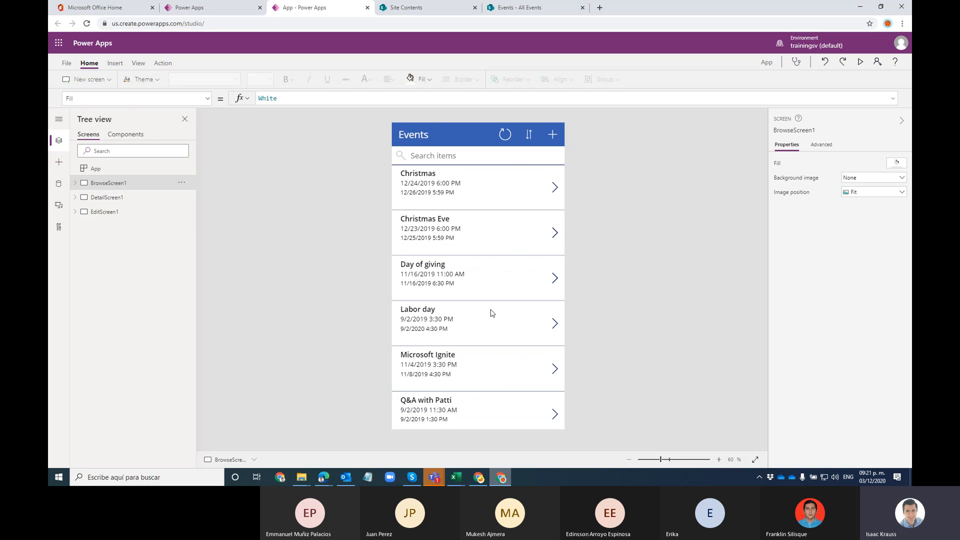
pyautogui.click(513, 283)
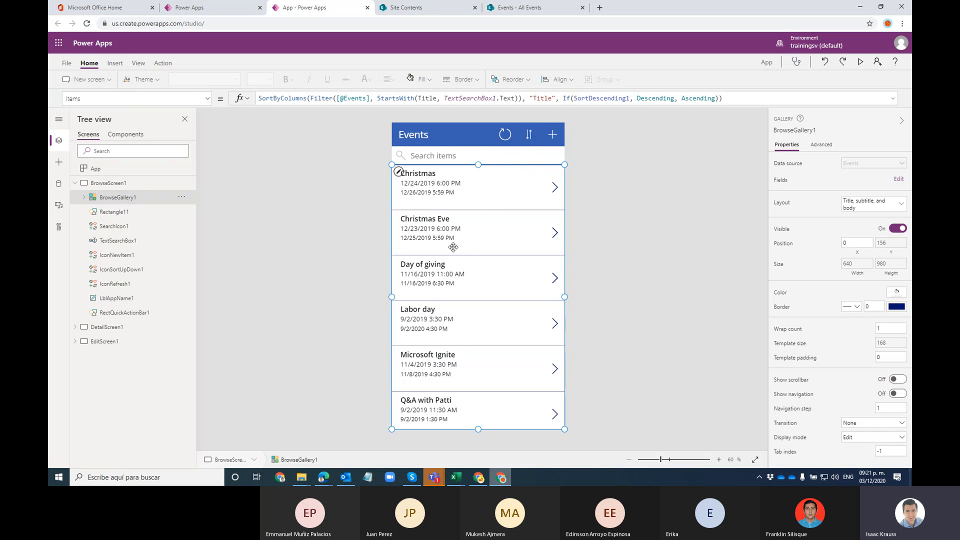
pyautogui.click(426, 174)
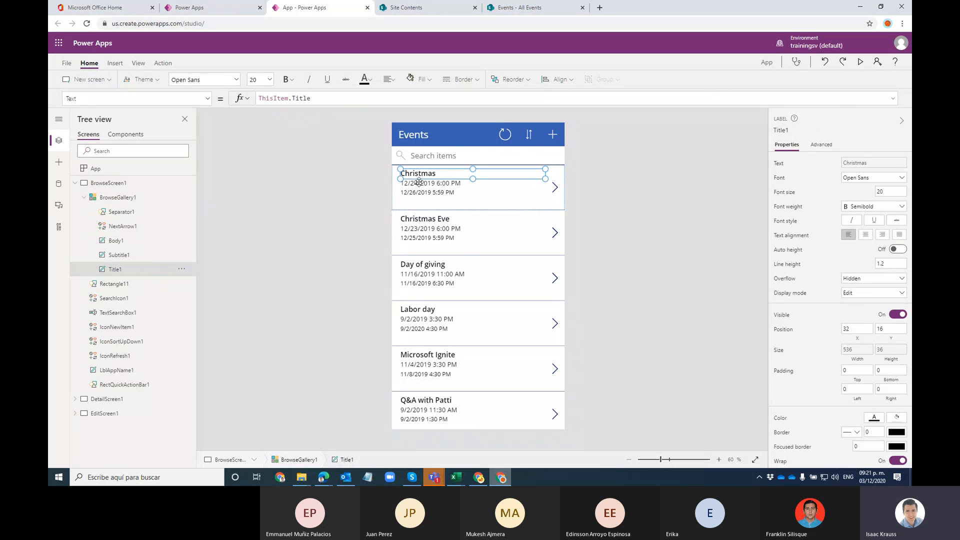
pyautogui.tripleClick(299, 99)
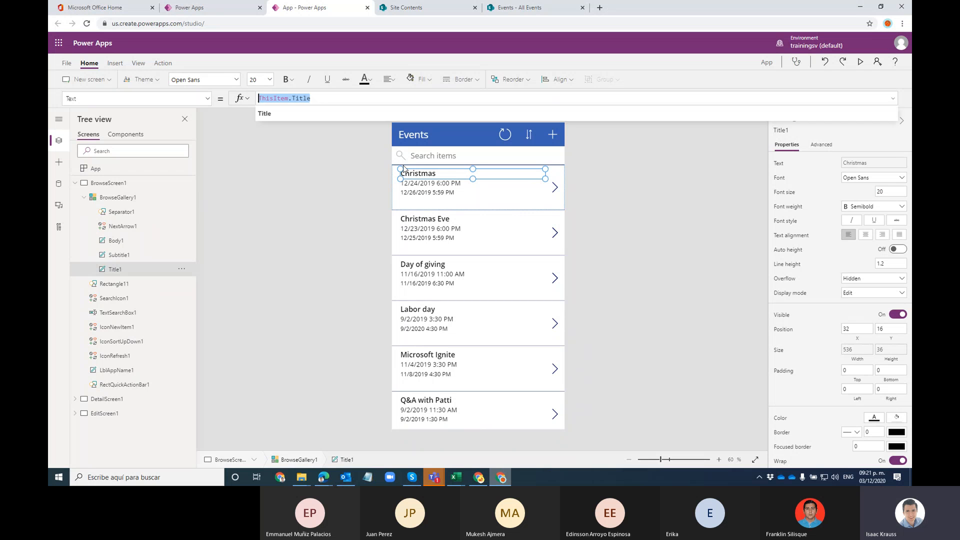
pyautogui.click(424, 185)
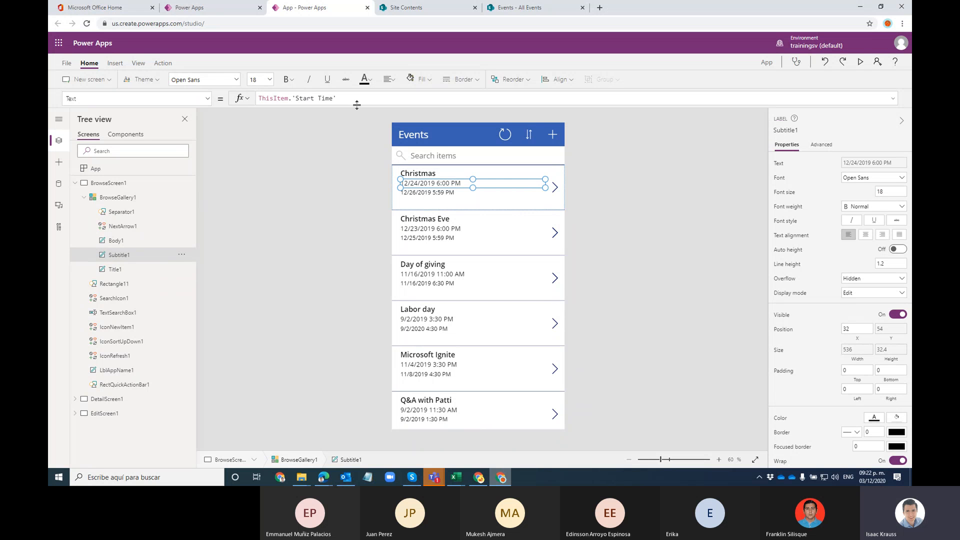
pyautogui.click(439, 196)
pyautogui.click(444, 175)
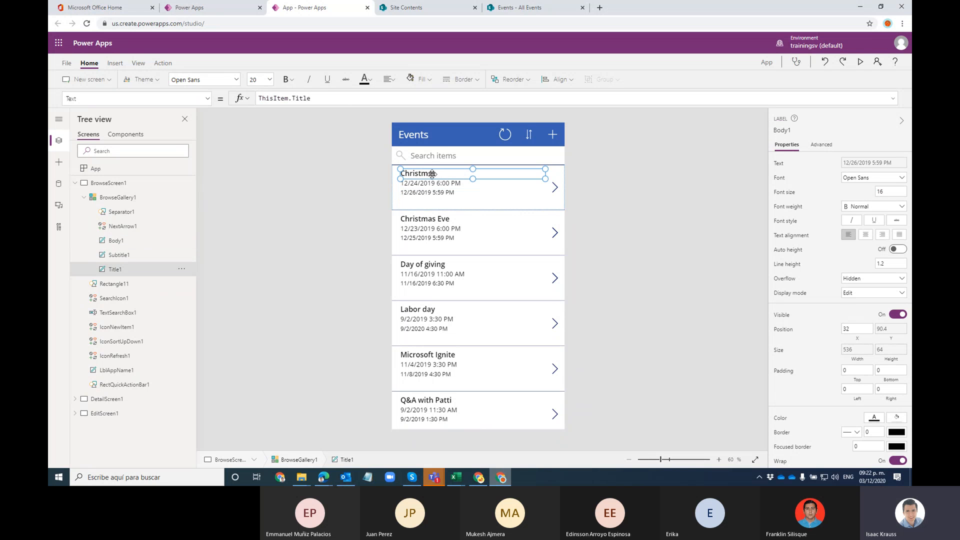
pyautogui.click(75, 183)
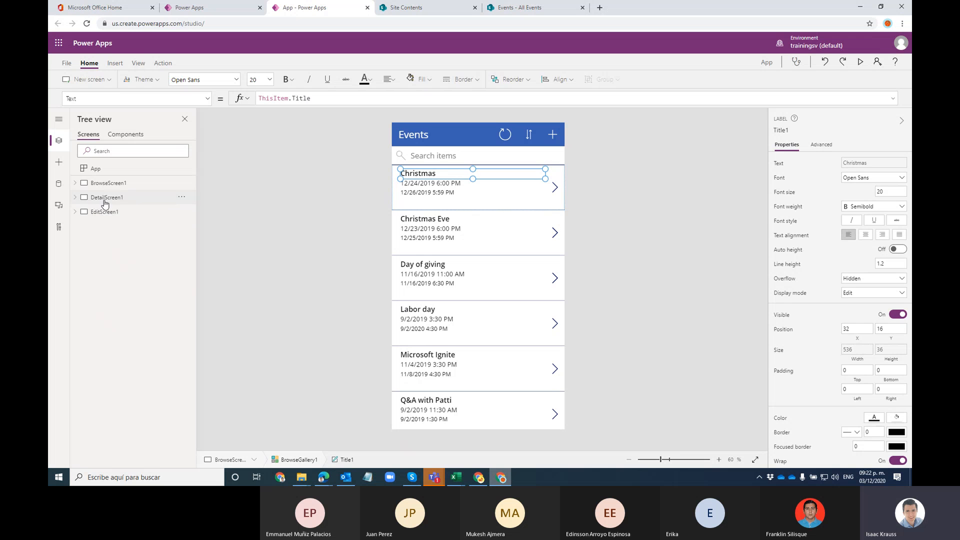
pyautogui.click(105, 200)
pyautogui.click(518, 220)
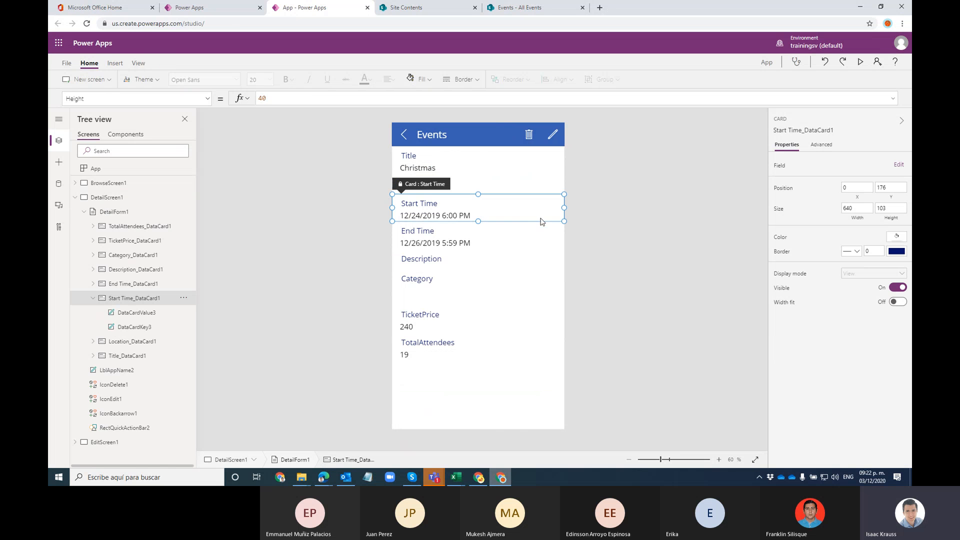
pyautogui.click(537, 325)
pyautogui.click(543, 393)
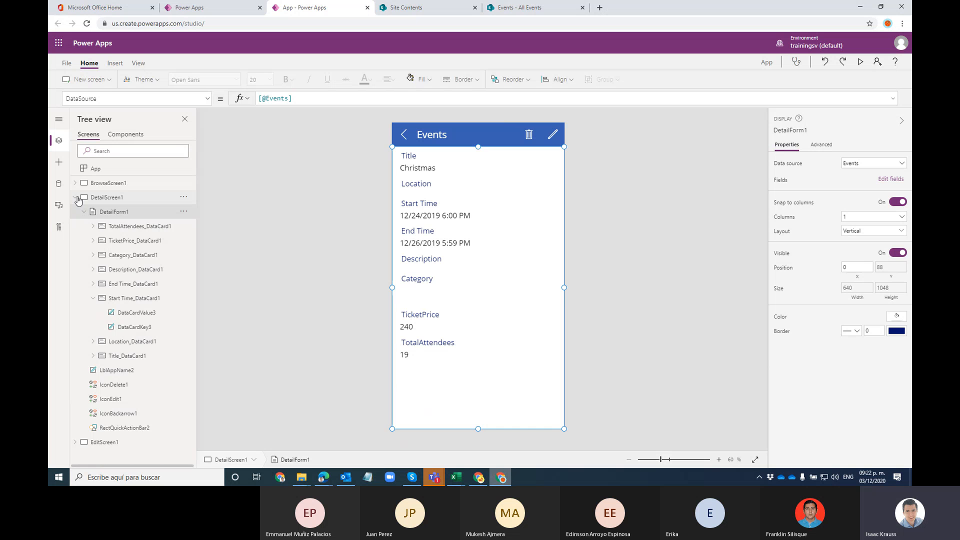
pyautogui.click(76, 198)
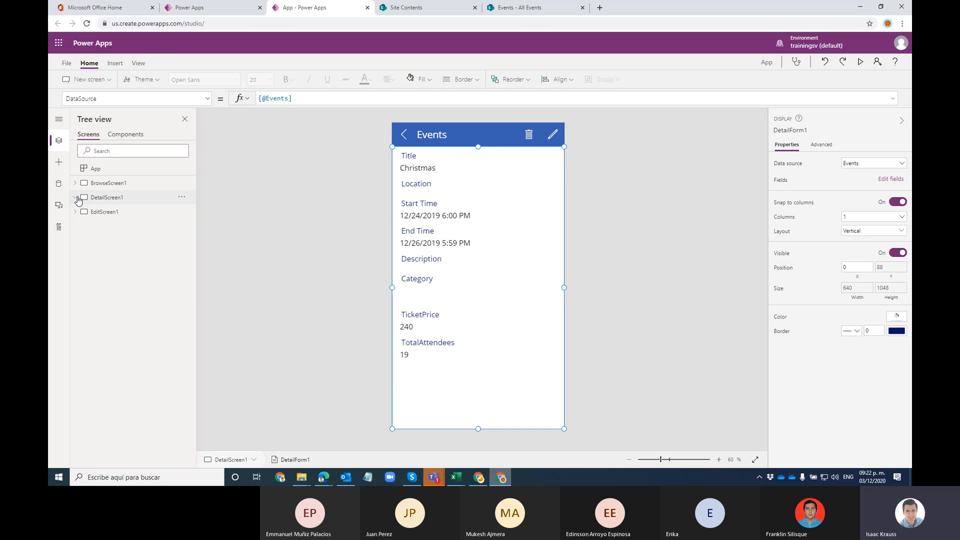
pyautogui.click(154, 214)
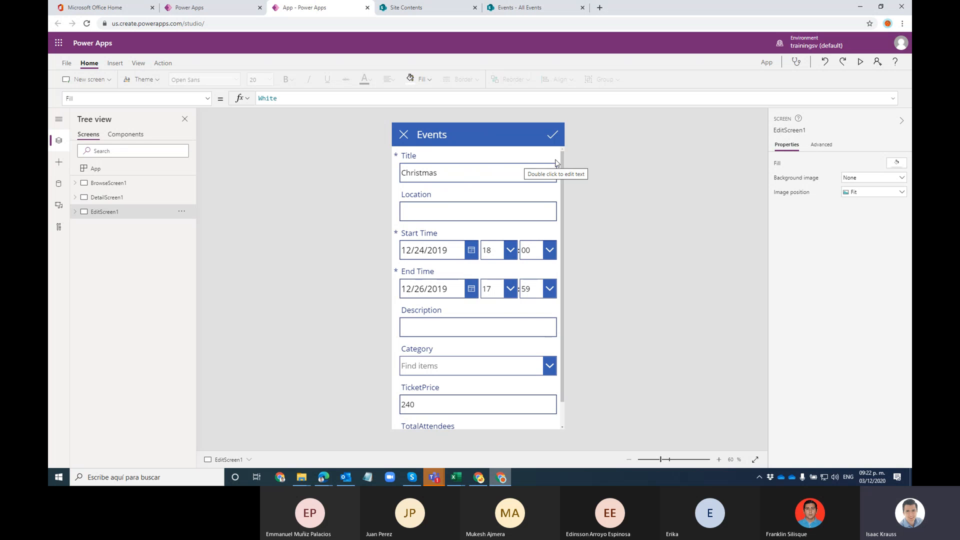
pyautogui.click(121, 200)
pyautogui.click(118, 211)
pyautogui.click(118, 189)
pyautogui.click(119, 198)
pyautogui.click(121, 211)
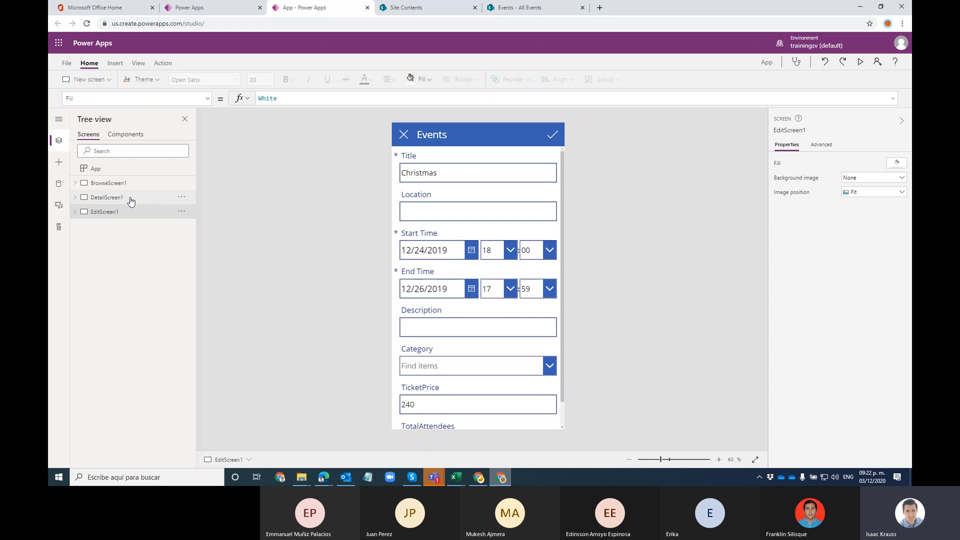
pyautogui.click(130, 200)
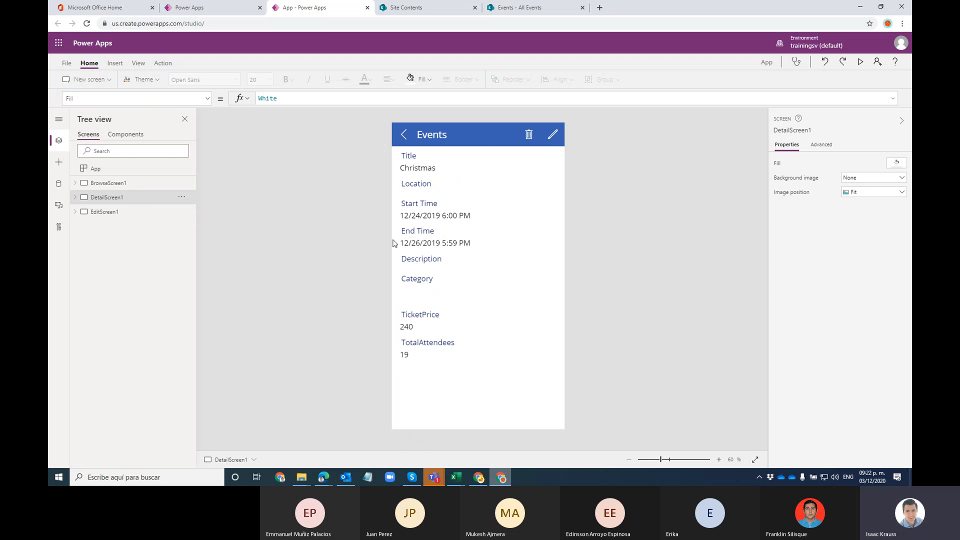
pyautogui.click(95, 212)
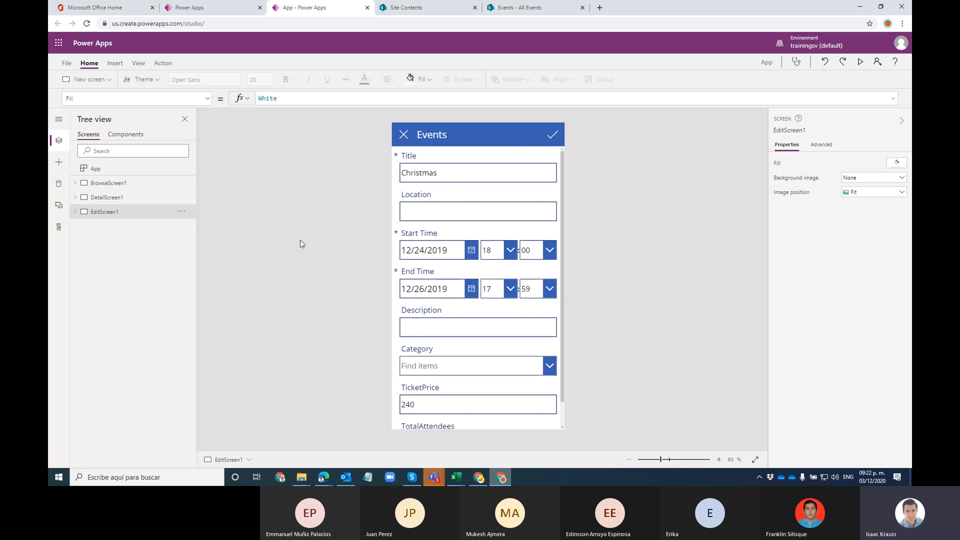
pyautogui.click(134, 198)
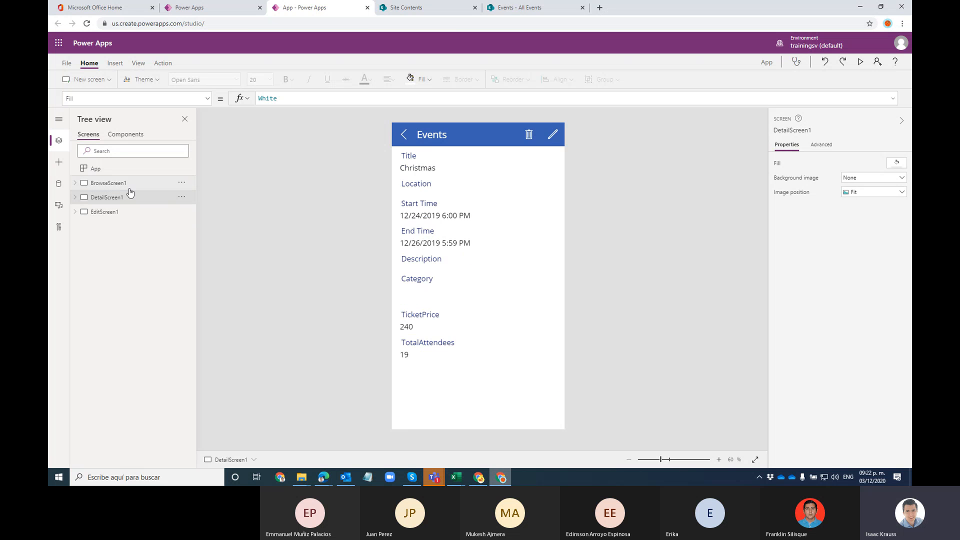
pyautogui.click(130, 186)
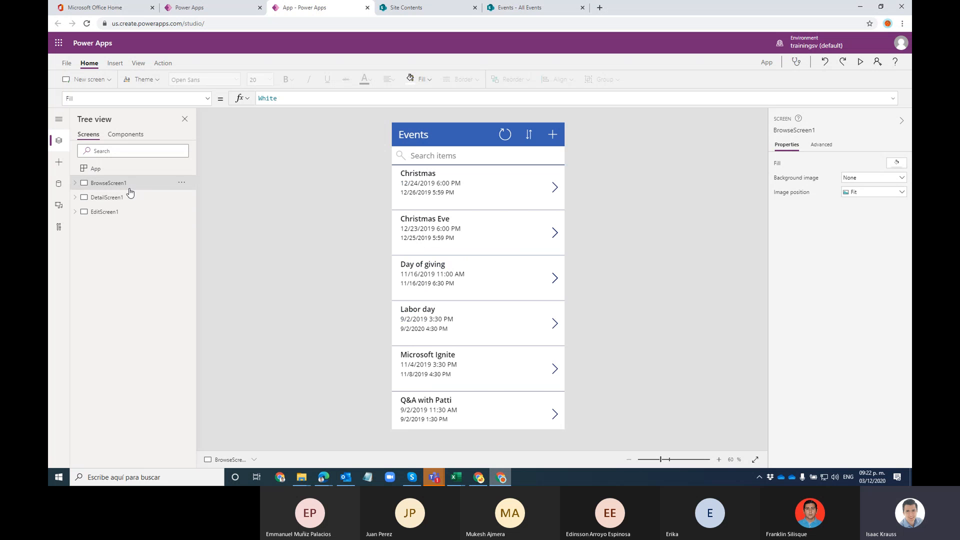
# Step: Preview the app, open and cancel editing the Christmas event, then start a new event form
pyautogui.click(859, 62)
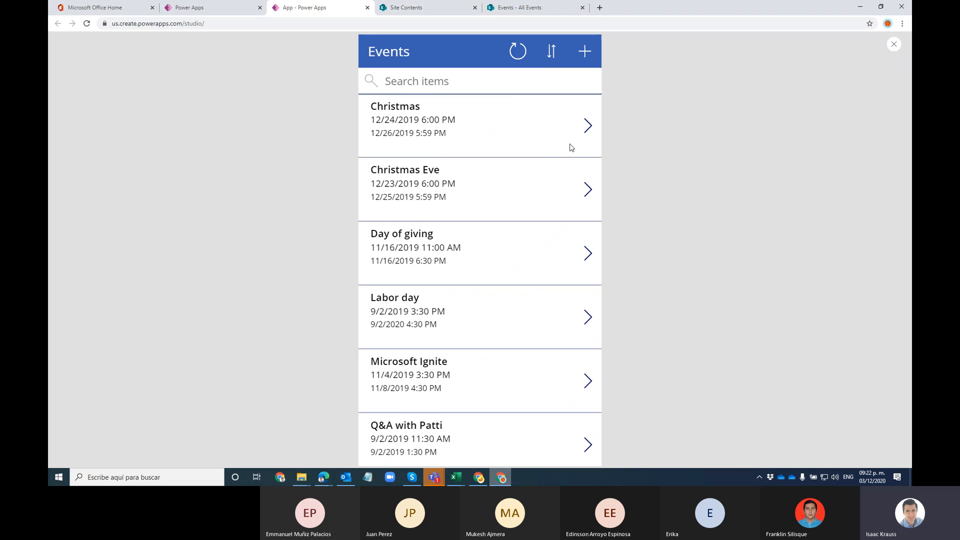
pyautogui.click(587, 120)
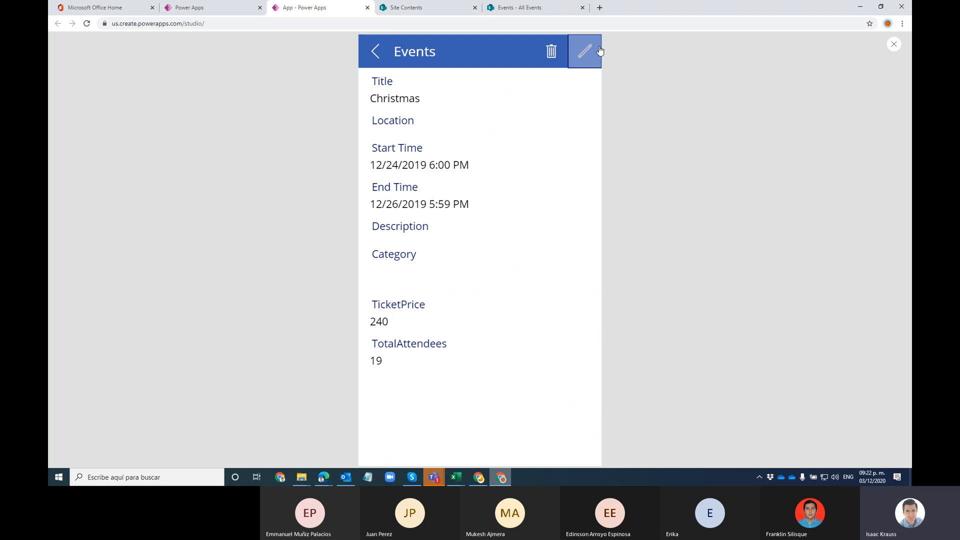
pyautogui.click(595, 50)
pyautogui.scroll(-1, 496, 229)
pyautogui.scroll(1, 450, 175)
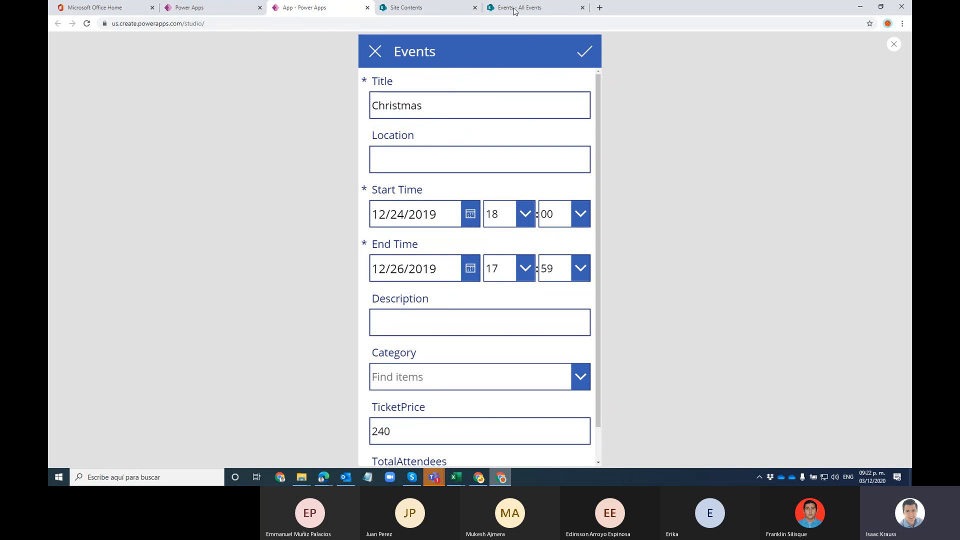
pyautogui.click(375, 53)
pyautogui.click(378, 63)
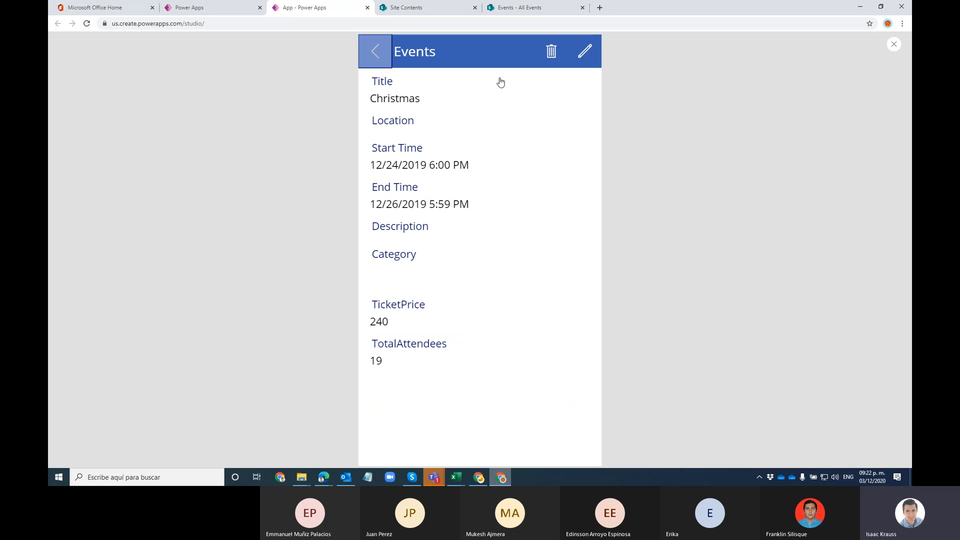
pyautogui.click(586, 53)
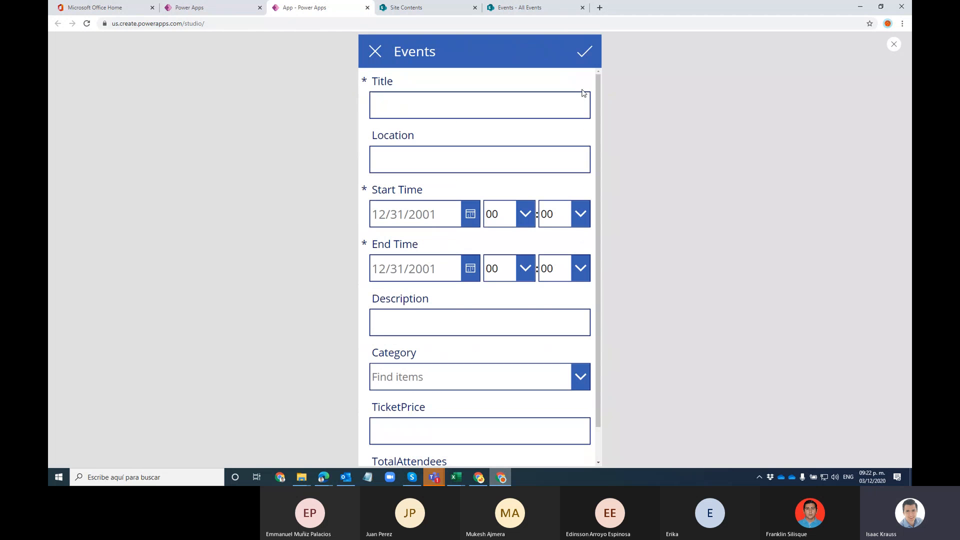
# Step: Title the event 'This is a new event', starting December 3 at hour 20
pyautogui.click(430, 94)
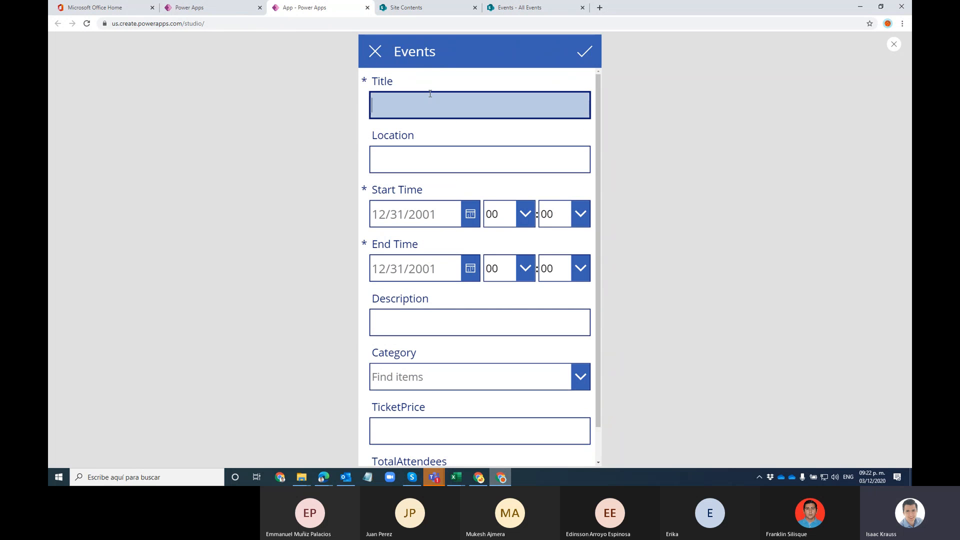
pyautogui.write('This is a new event')
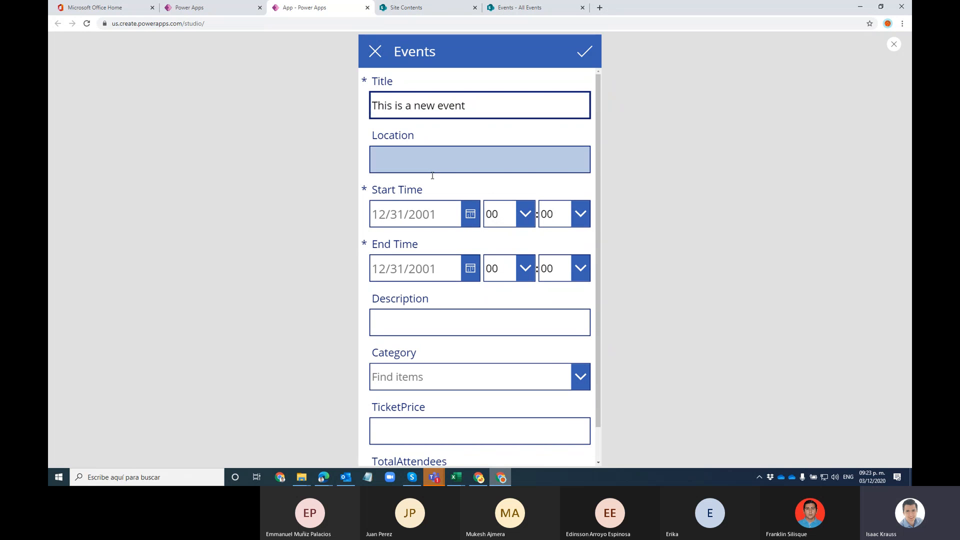
pyautogui.click(466, 214)
pyautogui.click(494, 326)
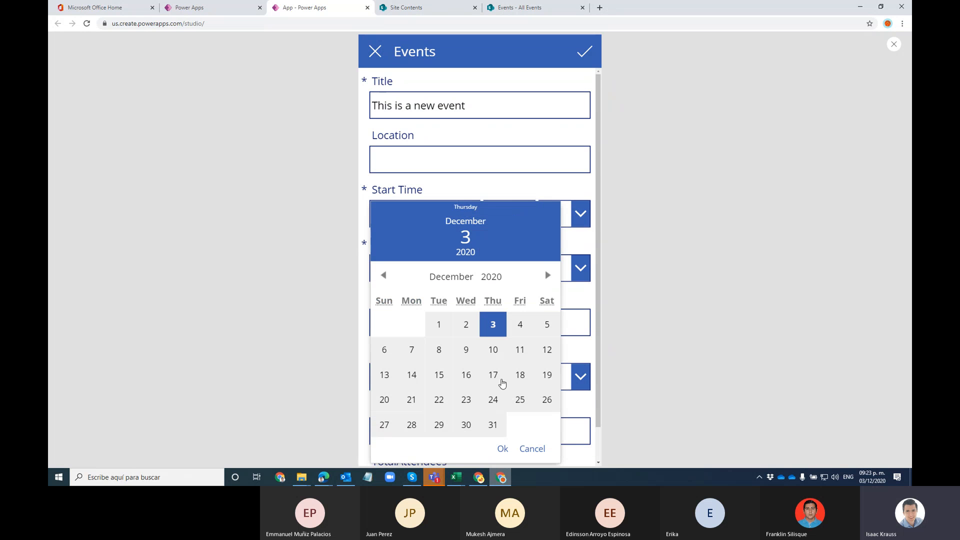
pyautogui.click(504, 448)
pyautogui.click(525, 214)
pyautogui.scroll(-5, 513, 310)
pyautogui.click(505, 314)
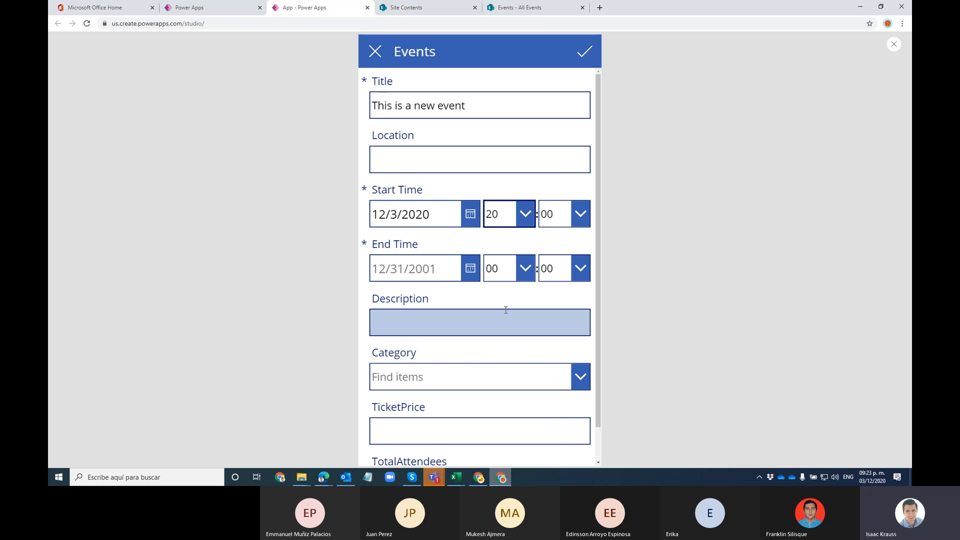
# Step: Set the event's end to December 3 at 21:30
pyautogui.click(470, 268)
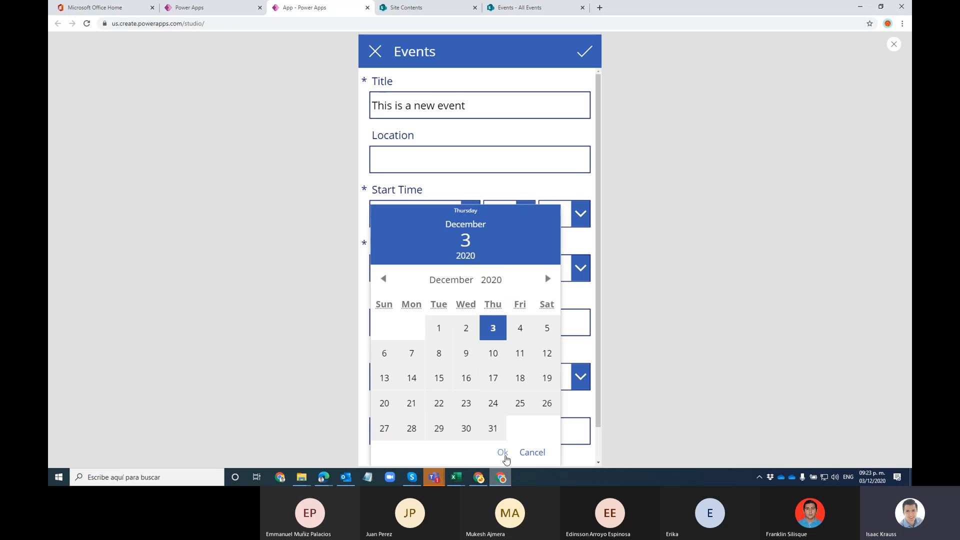
pyautogui.click(503, 452)
pyautogui.click(525, 268)
pyautogui.scroll(-3, 519, 330)
pyautogui.scroll(-2, 520, 329)
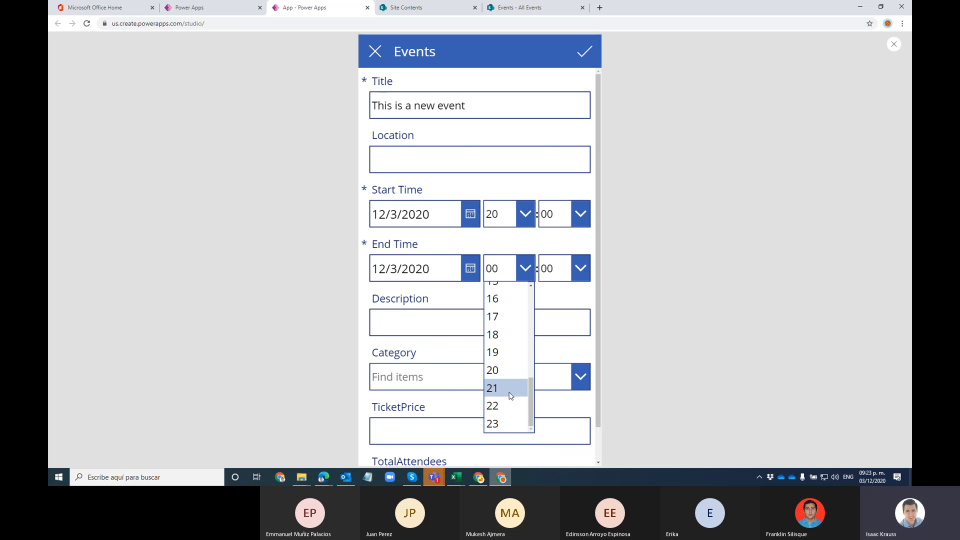
pyautogui.click(511, 389)
pyautogui.click(577, 270)
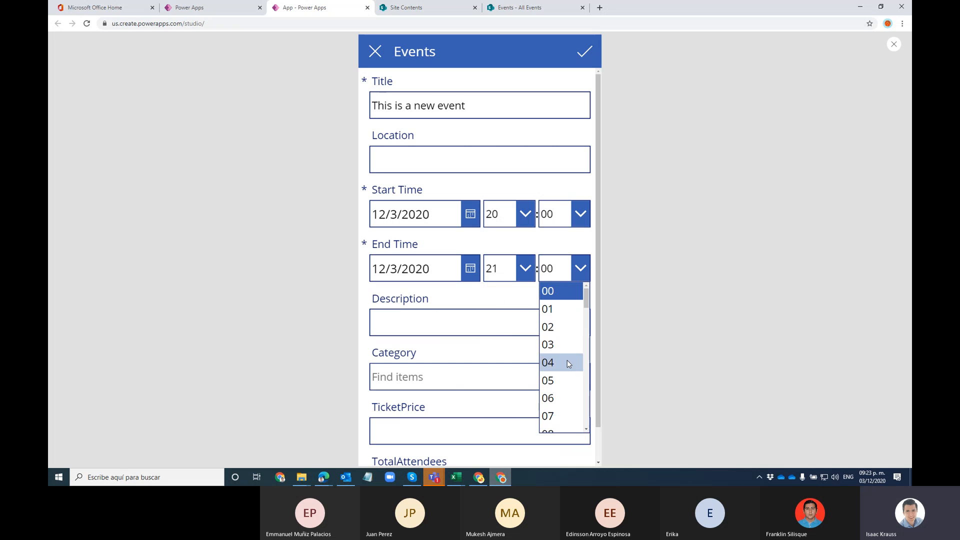
pyautogui.scroll(-5, 573, 367)
pyautogui.scroll(-2, 572, 368)
pyautogui.click(561, 407)
# Step: Enter the description 'This is for demo purpose' and a ticket price of 10
pyautogui.click(424, 326)
pyautogui.write('This is for demo')
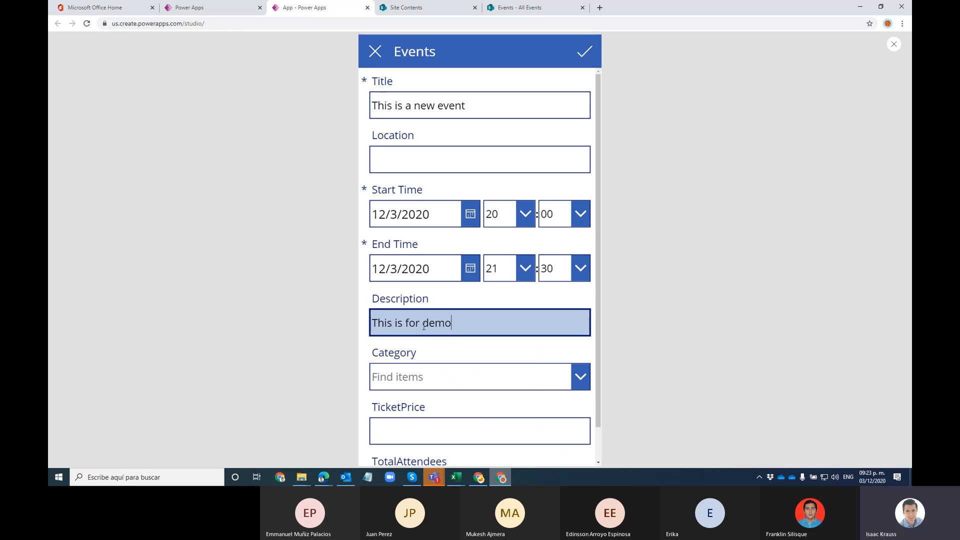
pyautogui.write(' purpose')
pyautogui.scroll(-1, 423, 326)
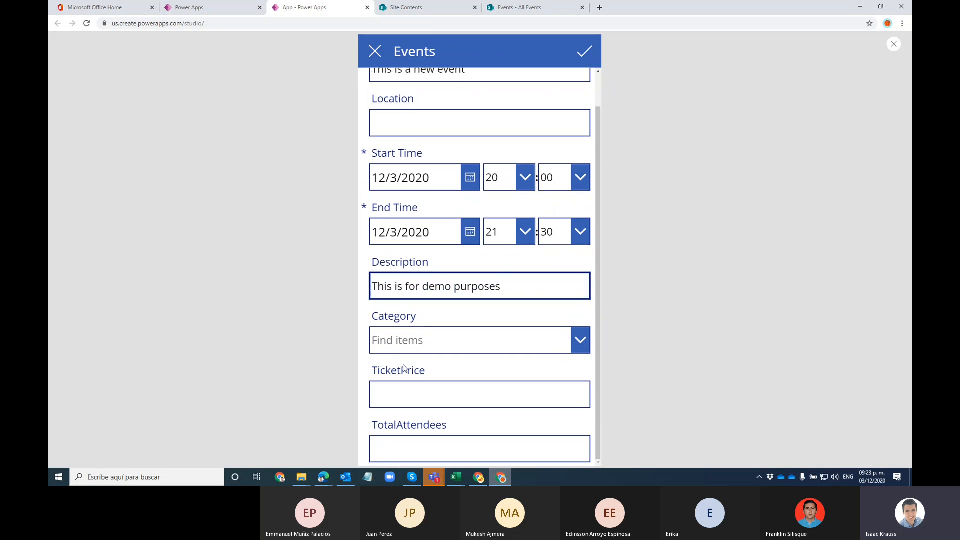
pyautogui.click(403, 390)
pyautogui.write('10')
pyautogui.click(411, 441)
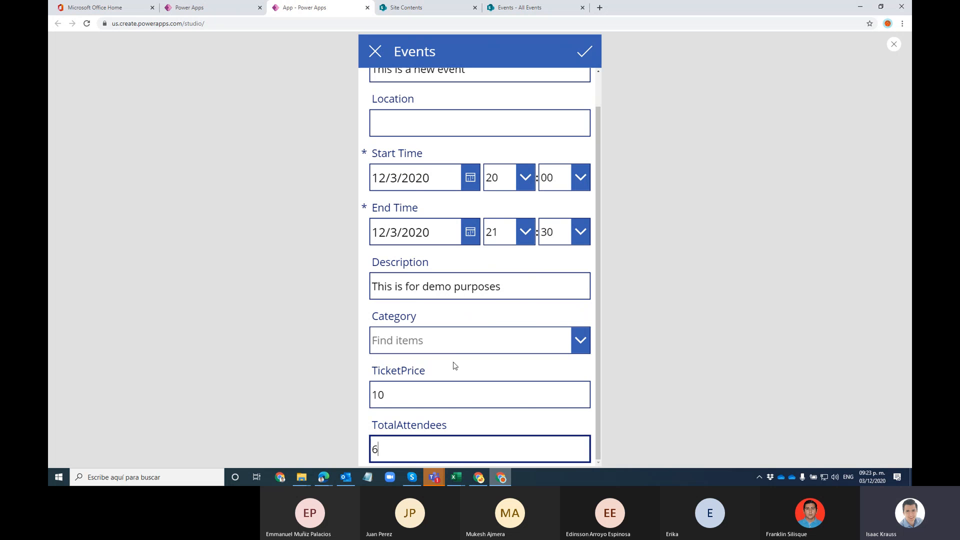
# Step: Choose Meeting as category, enter location 'Microsoft Teams', and save the event
pyautogui.click(420, 342)
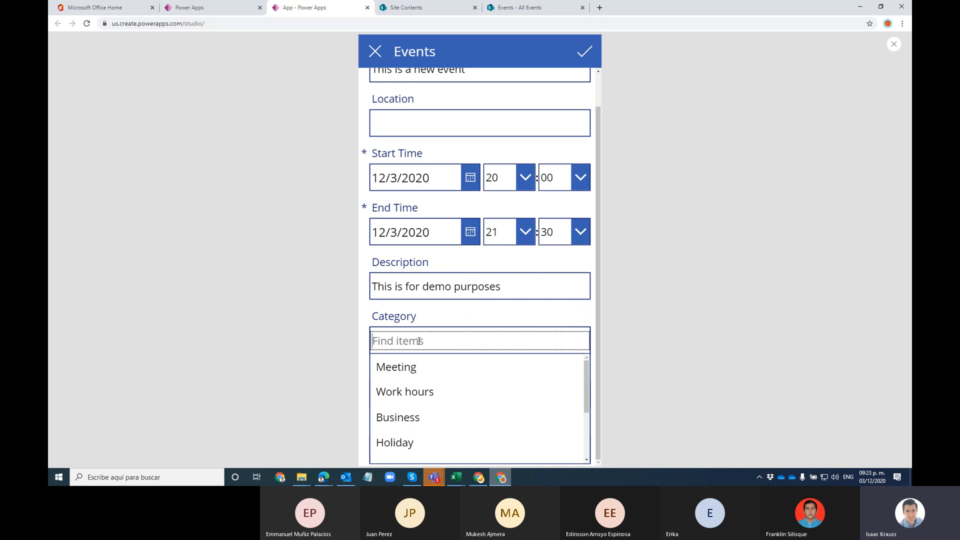
pyautogui.click(412, 370)
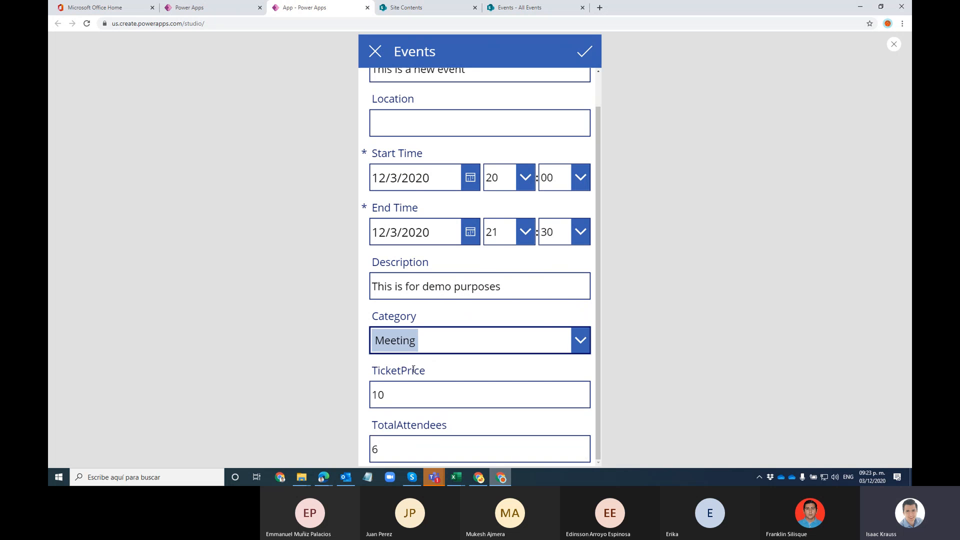
pyautogui.scroll(2, 430, 345)
pyautogui.click(460, 158)
pyautogui.write('Microsoft Teams')
pyautogui.click(583, 53)
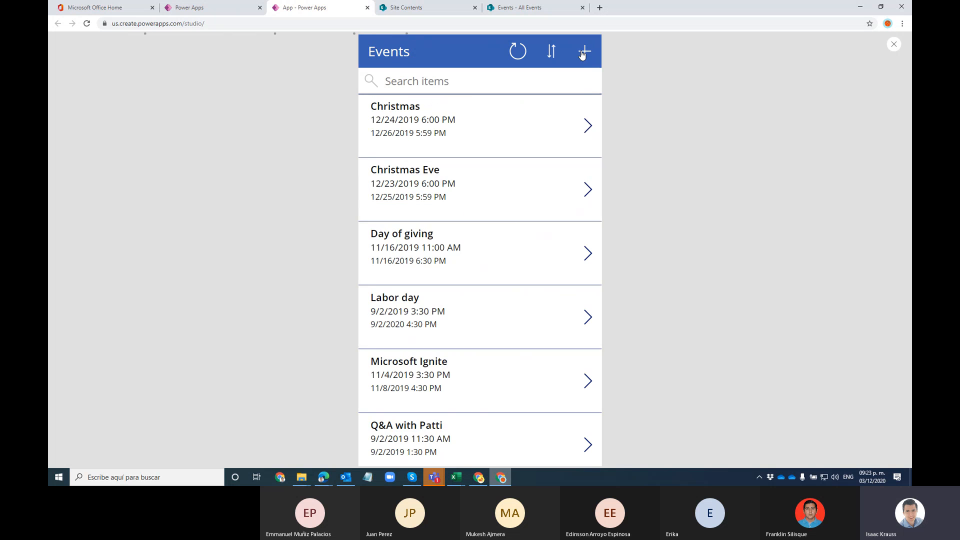
# Step: Test the events search box by typing 'new' and clearing it
pyautogui.scroll(-8, 495, 274)
pyautogui.scroll(6, 495, 275)
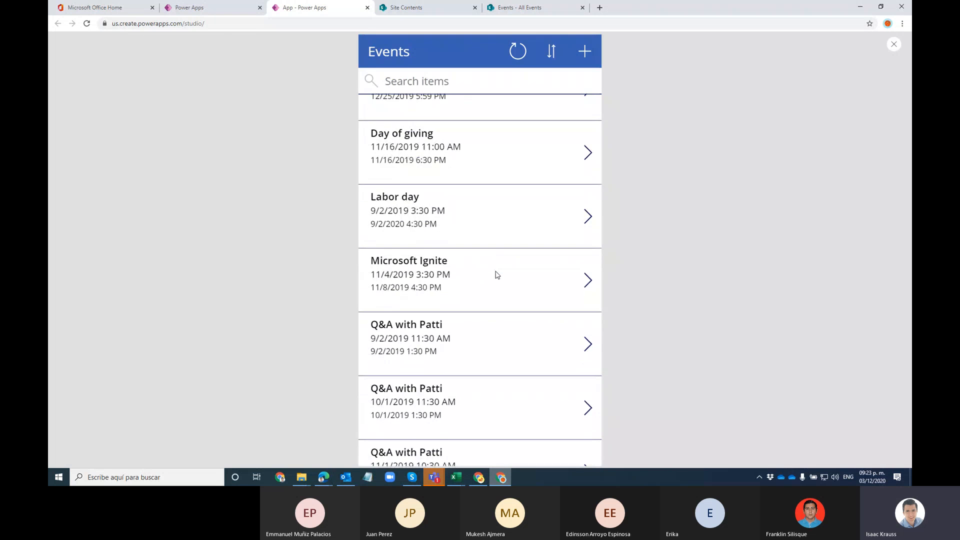
pyautogui.scroll(2, 495, 274)
pyautogui.click(425, 89)
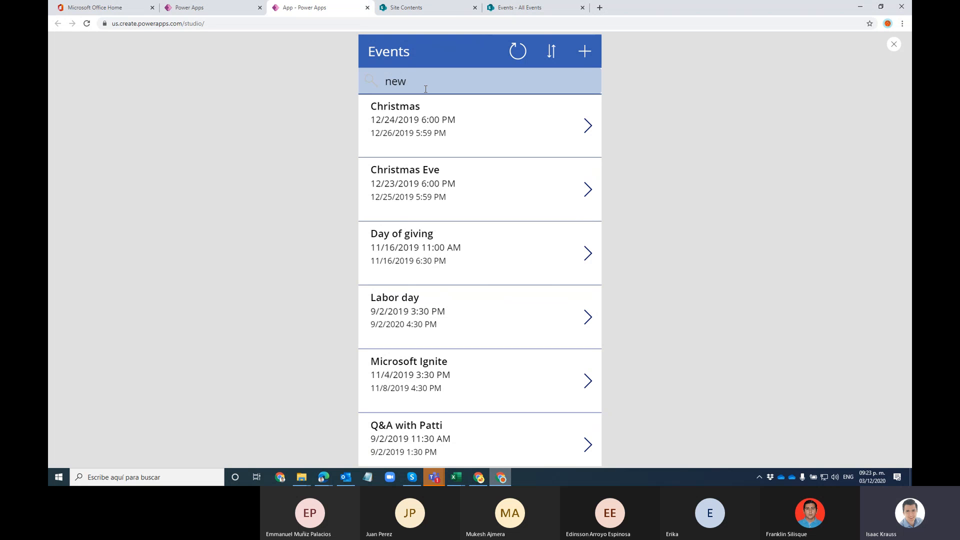
pyautogui.press('BackSpace')
pyautogui.press('BackSpace')
pyautogui.press('BackSpace')
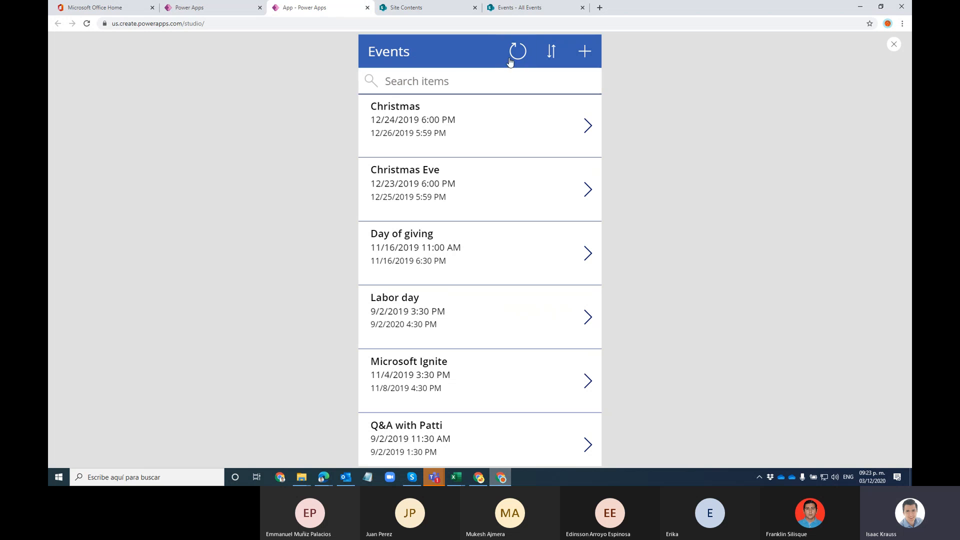
pyautogui.click(483, 73)
pyautogui.write('new')
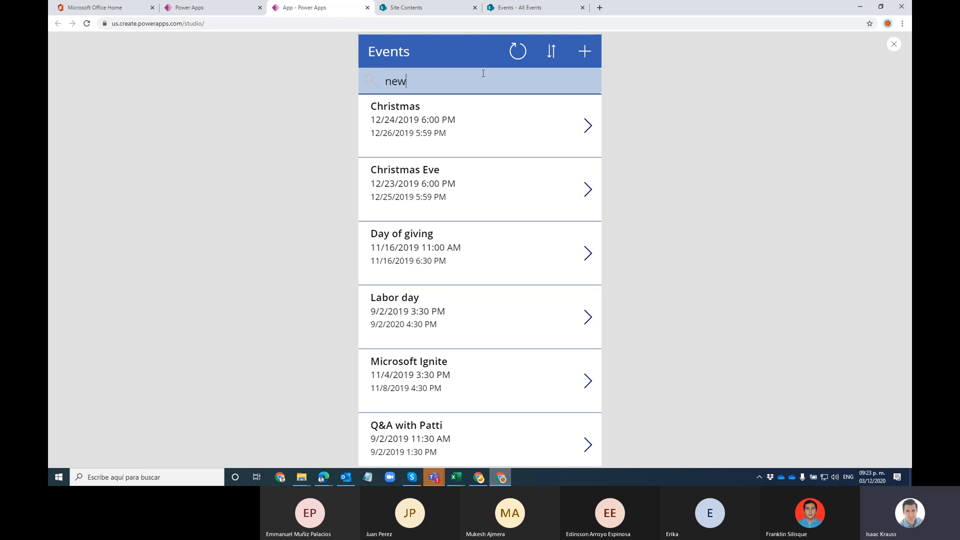
pyautogui.press('BackSpace')
pyautogui.press('BackSpace')
pyautogui.press('BackSpace')
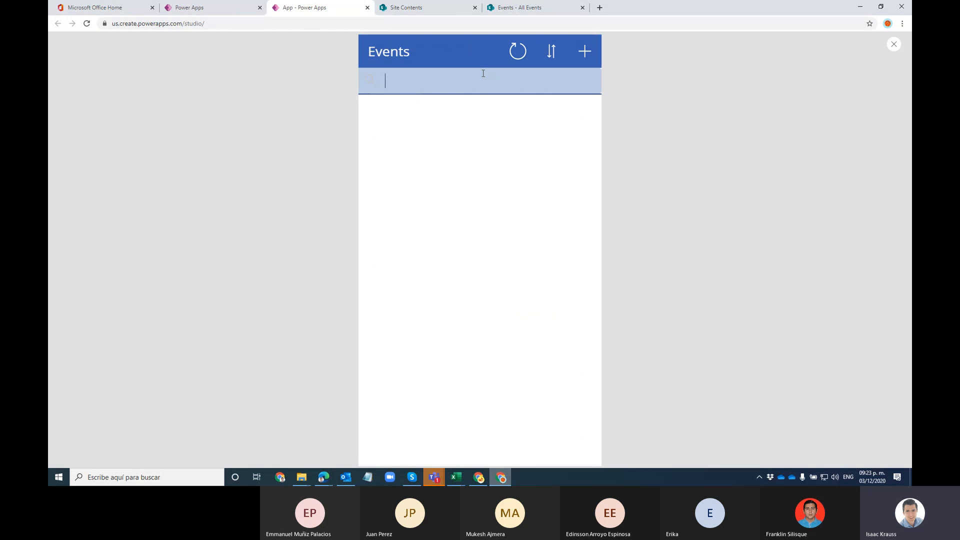
# Step: Refresh the SharePoint Events list, then search the app for 'this is a new'
pyautogui.click(540, 11)
pyautogui.click(87, 24)
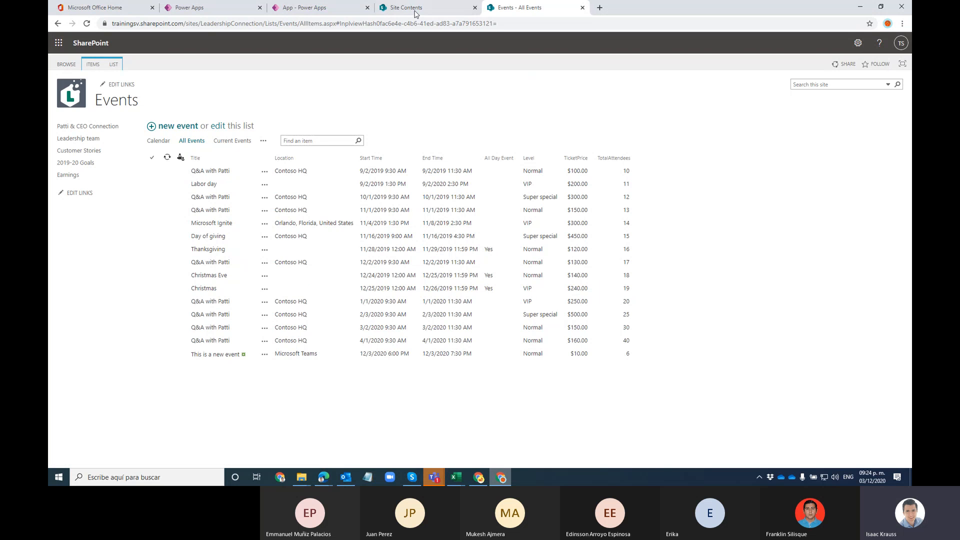
pyautogui.click(320, 8)
pyautogui.click(457, 83)
pyautogui.write('this')
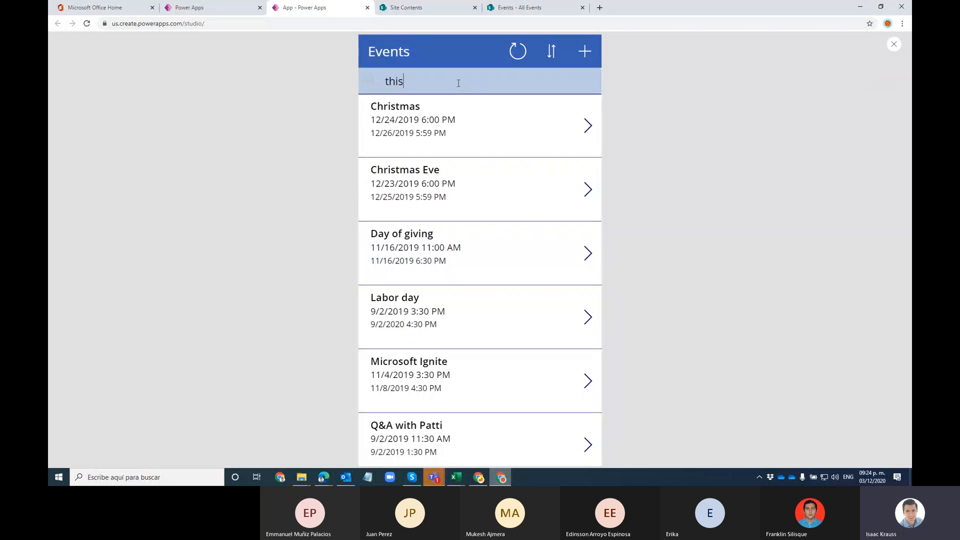
pyautogui.write(' is a new')
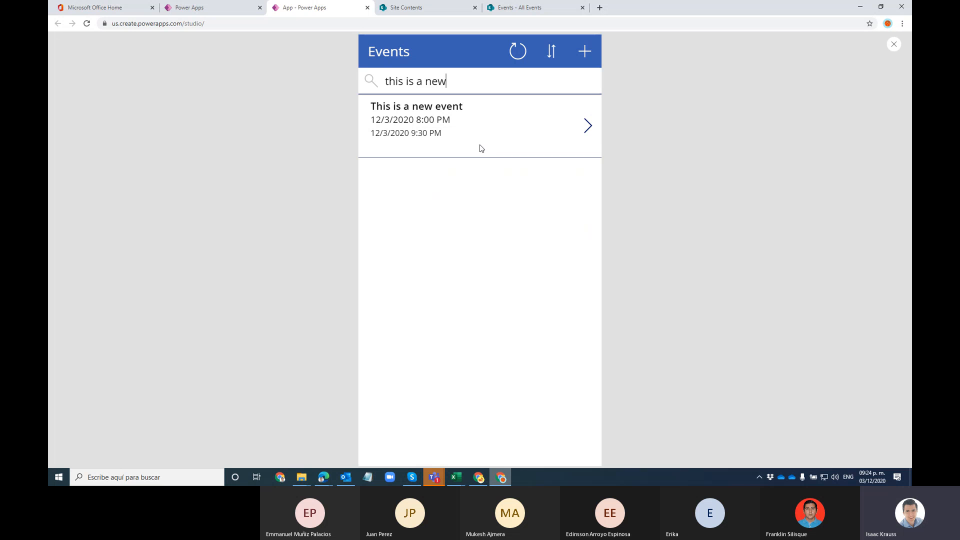
# Step: Open 'This is a new event' for editing and compare it with the SharePoint list
pyautogui.click(588, 125)
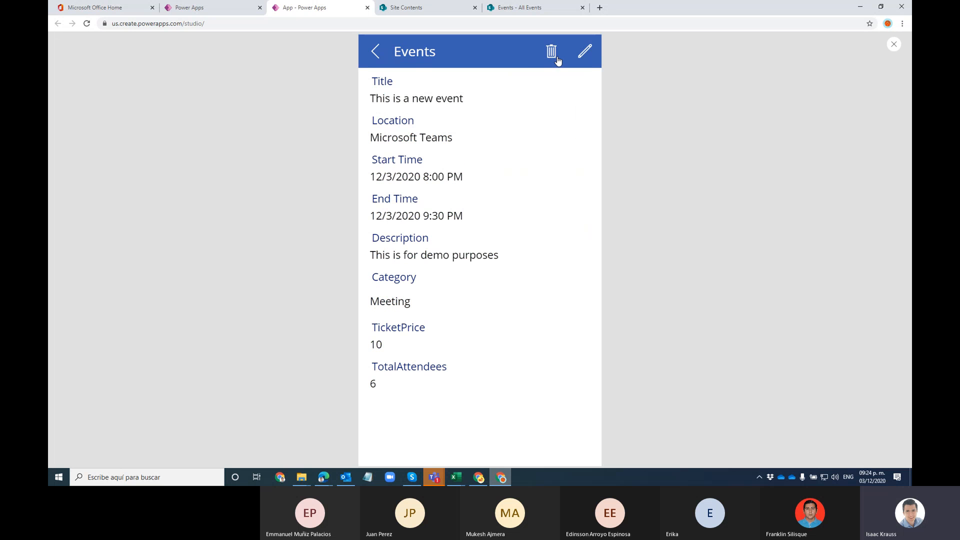
pyautogui.click(597, 56)
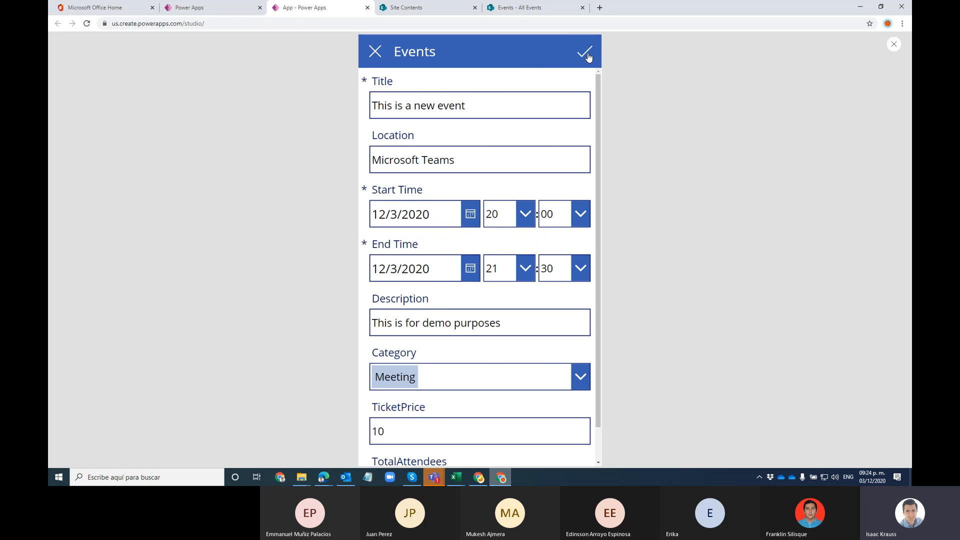
pyautogui.scroll(-1, 462, 301)
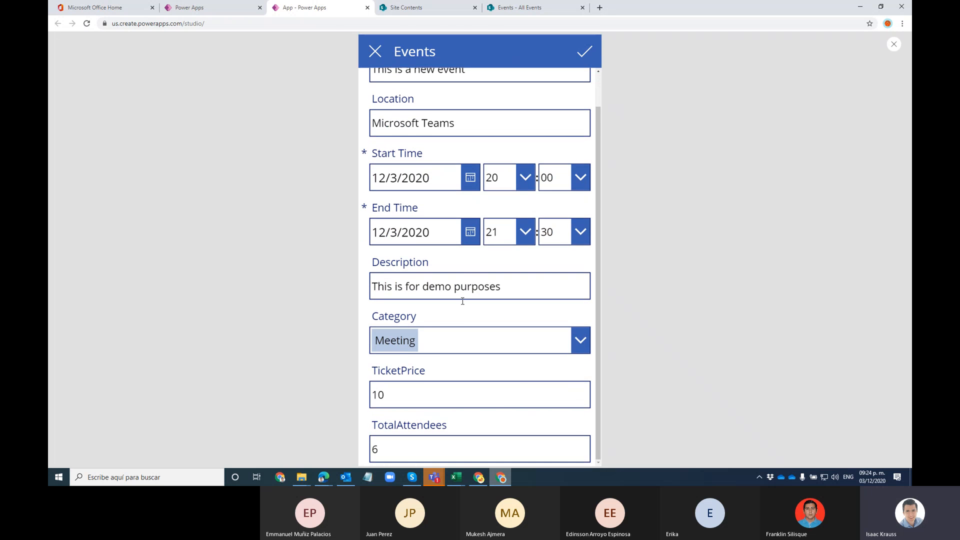
pyautogui.click(510, 11)
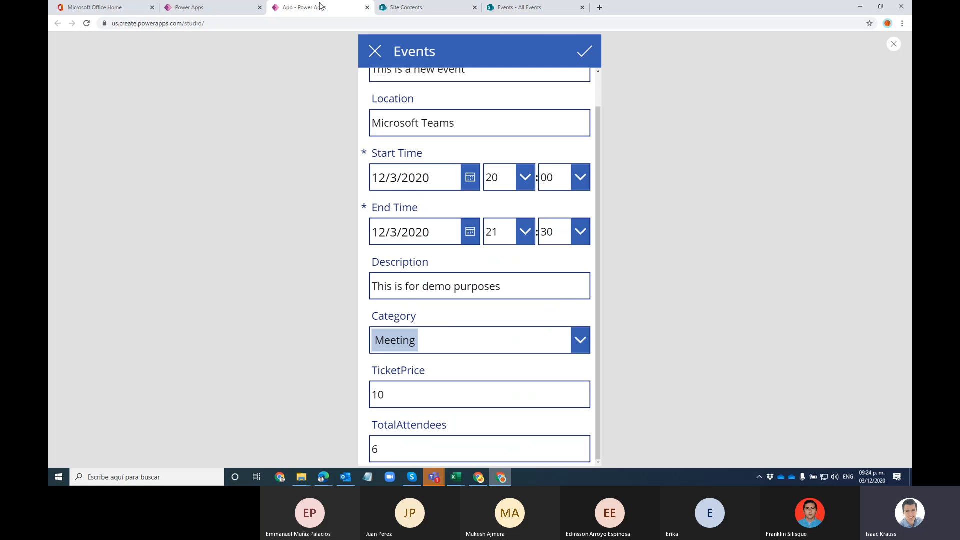
pyautogui.click(320, 8)
# Step: Change TicketPrice from 10 to 20 and TotalAttendees to 12, then save
pyautogui.click(386, 393)
pyautogui.moveTo(403, 395); pyautogui.dragTo(355, 388)
pyautogui.write('20')
pyautogui.press('Tab')
pyautogui.write('12')
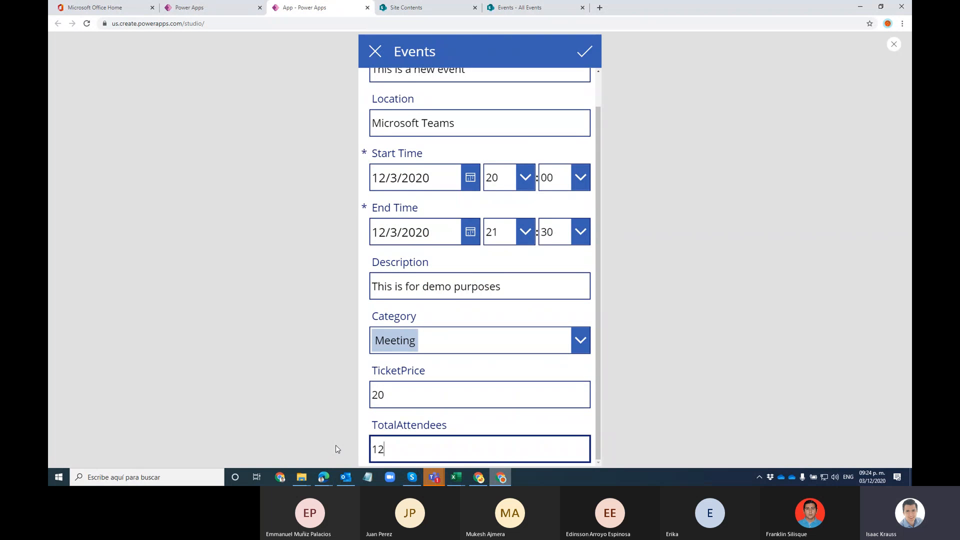
pyautogui.click(589, 51)
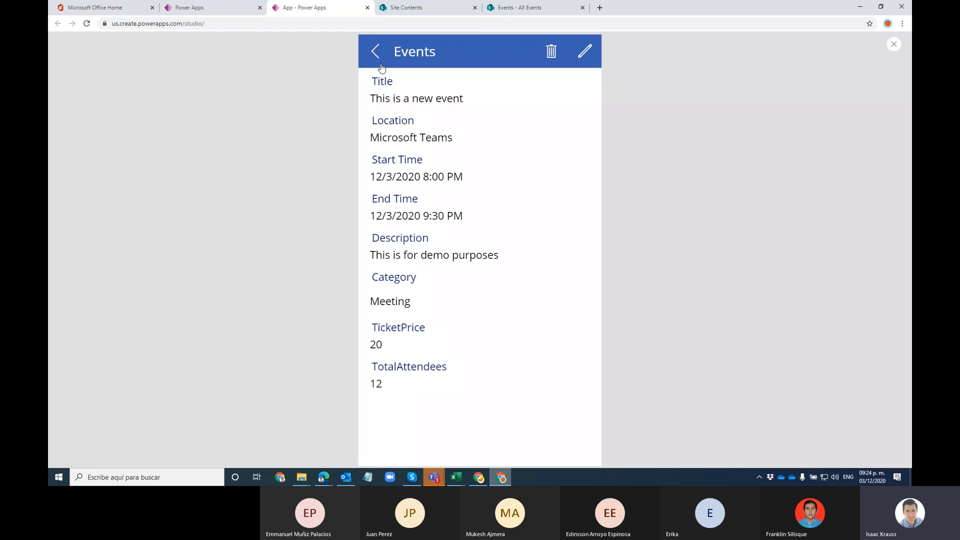
# Step: Reload the SharePoint list with F5 to confirm the update, then close the preview
pyautogui.click(520, 8)
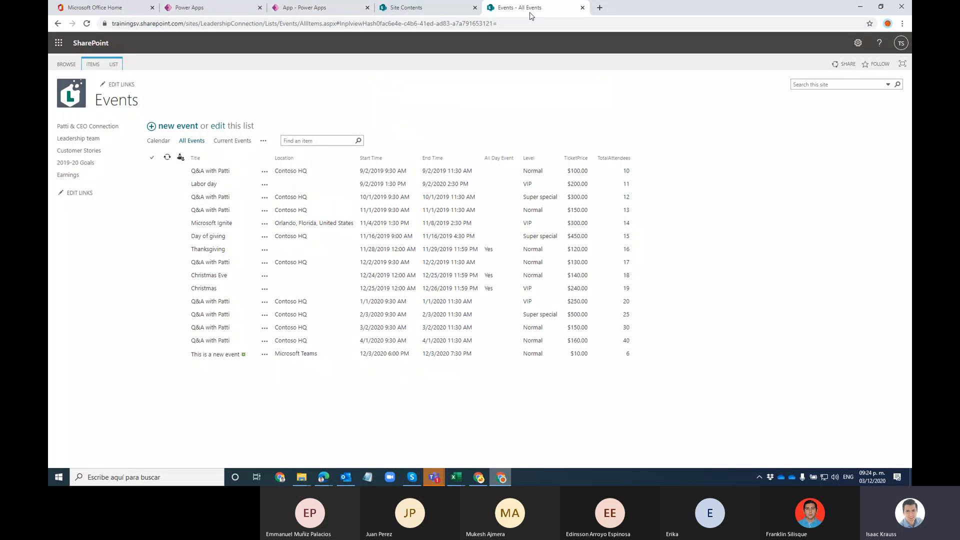
pyautogui.press('F5')
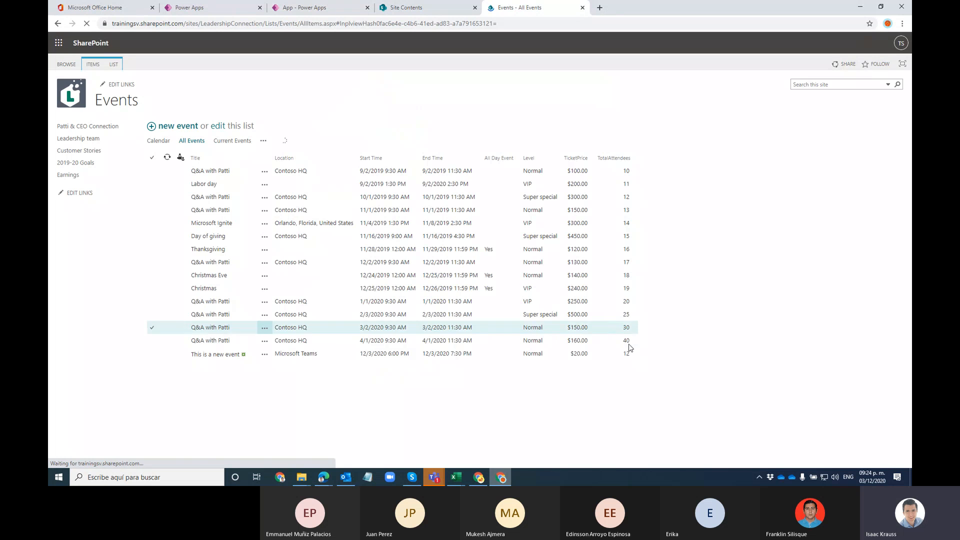
pyautogui.click(300, 8)
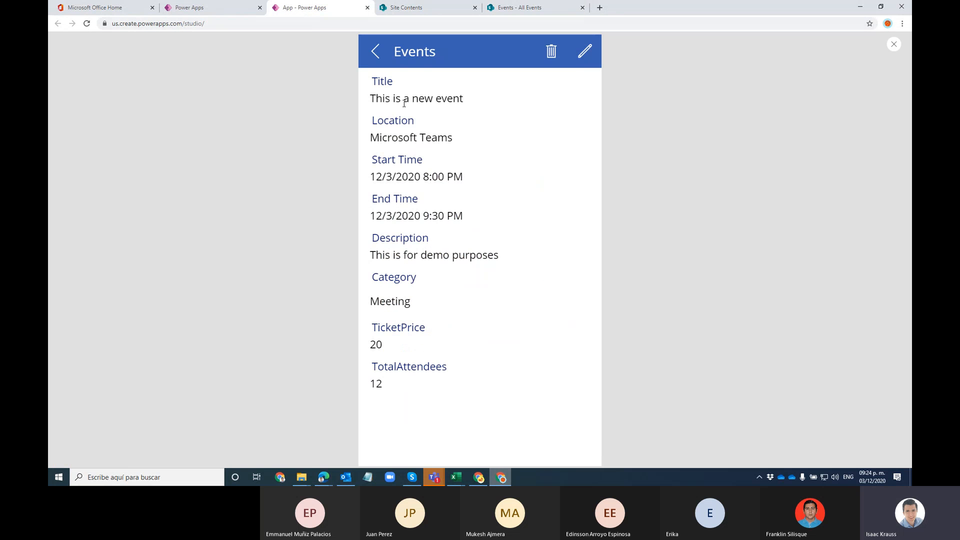
pyautogui.click(376, 52)
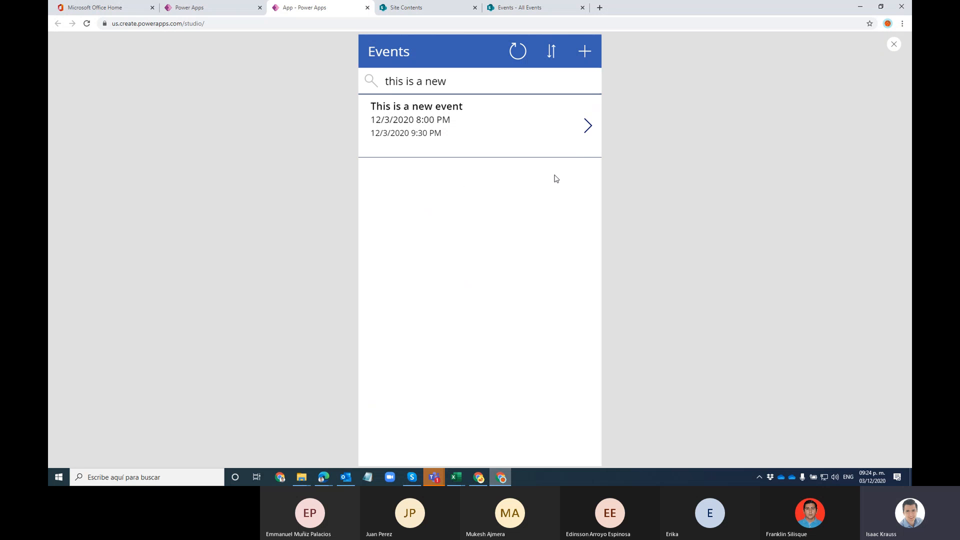
pyautogui.click(893, 44)
# Step: On BrowseScreen1, review the formulas of BrowseGallery1, Title1, Subtitle1 and Body1
pyautogui.click(555, 282)
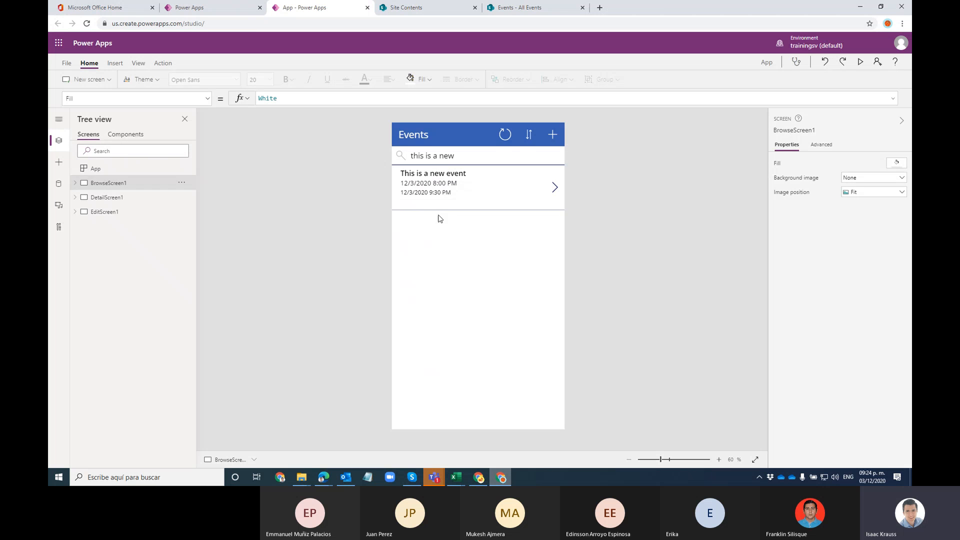
pyautogui.click(103, 208)
pyautogui.click(114, 189)
pyautogui.click(476, 258)
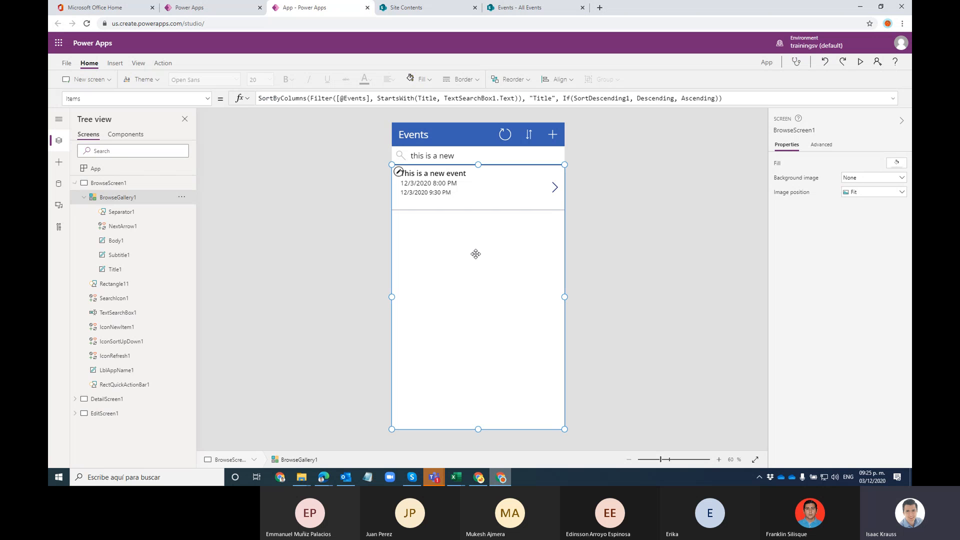
pyautogui.click(447, 176)
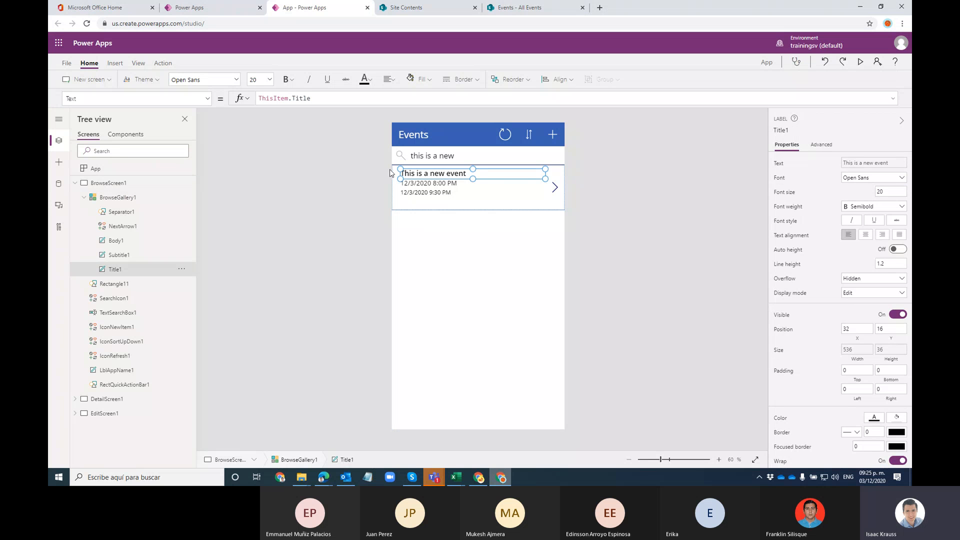
pyautogui.click(420, 184)
pyautogui.click(437, 194)
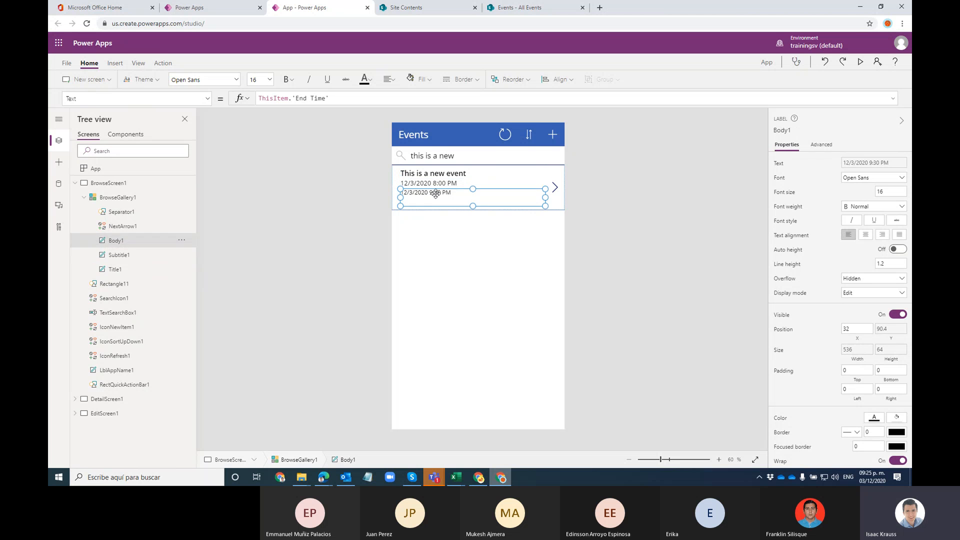
# Step: Review the NextArrow1 and IconNewItem1 OnSelect formulas, then show DetailScreen1
pyautogui.click(624, 190)
pyautogui.click(555, 186)
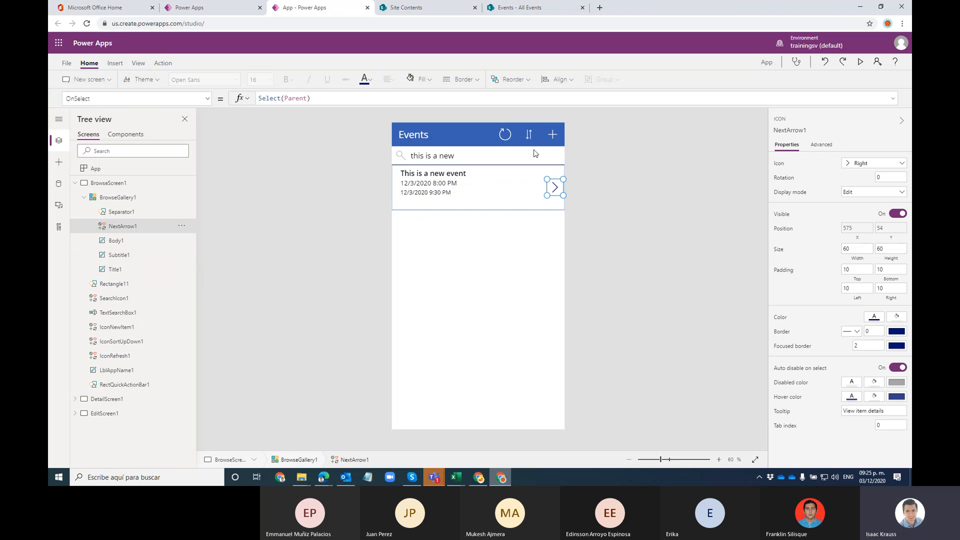
pyautogui.click(554, 139)
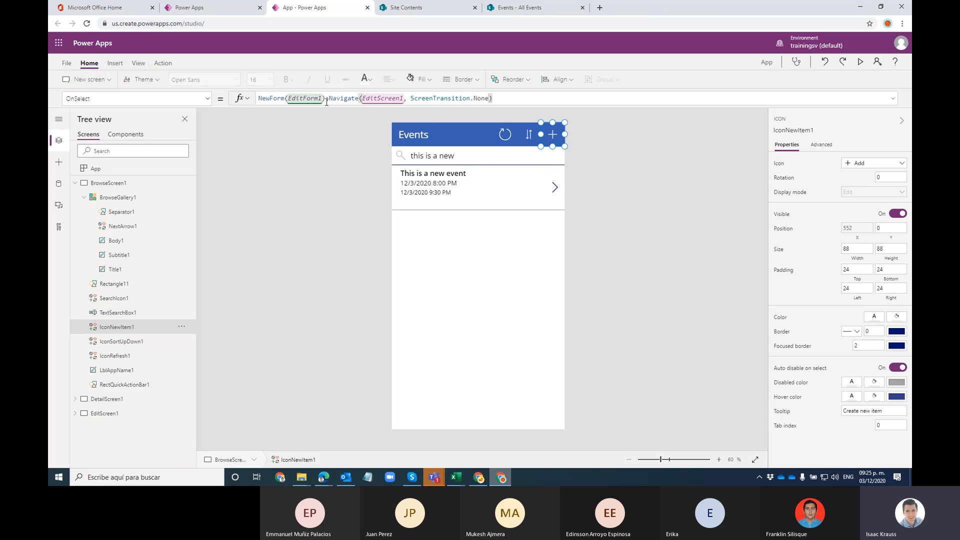
pyautogui.click(109, 399)
pyautogui.click(113, 414)
pyautogui.click(114, 399)
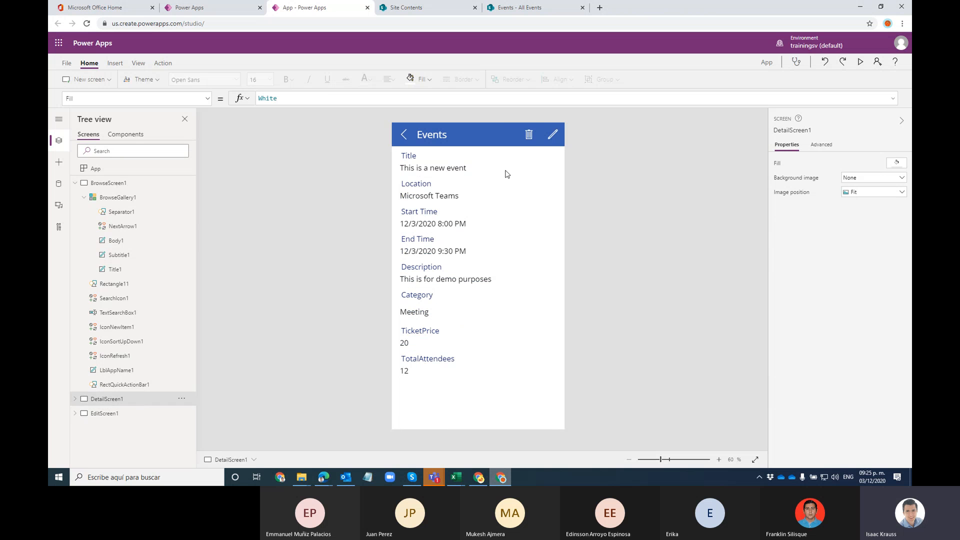
# Step: Review the detail screen's edit icon and delete icon Remove formulas
pyautogui.click(552, 135)
pyautogui.click(528, 134)
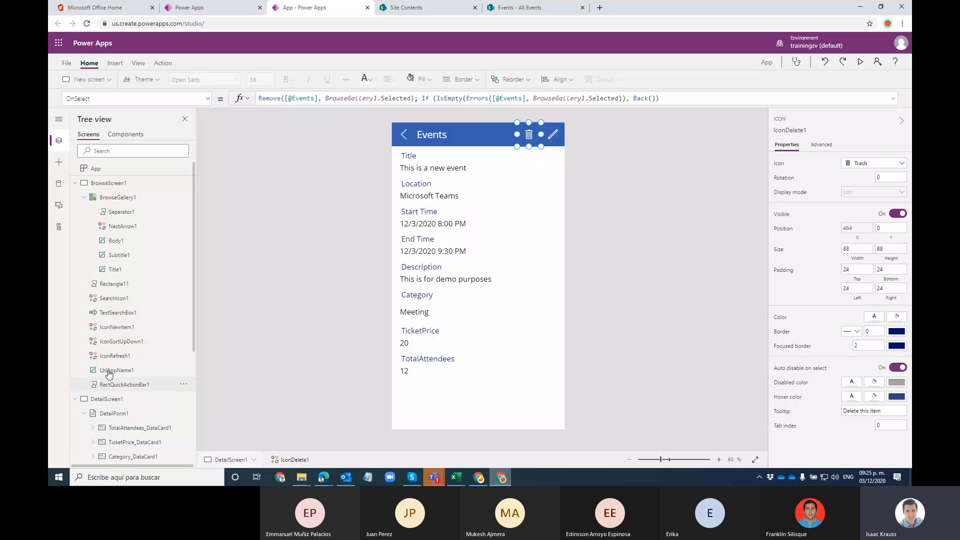
pyautogui.click(75, 183)
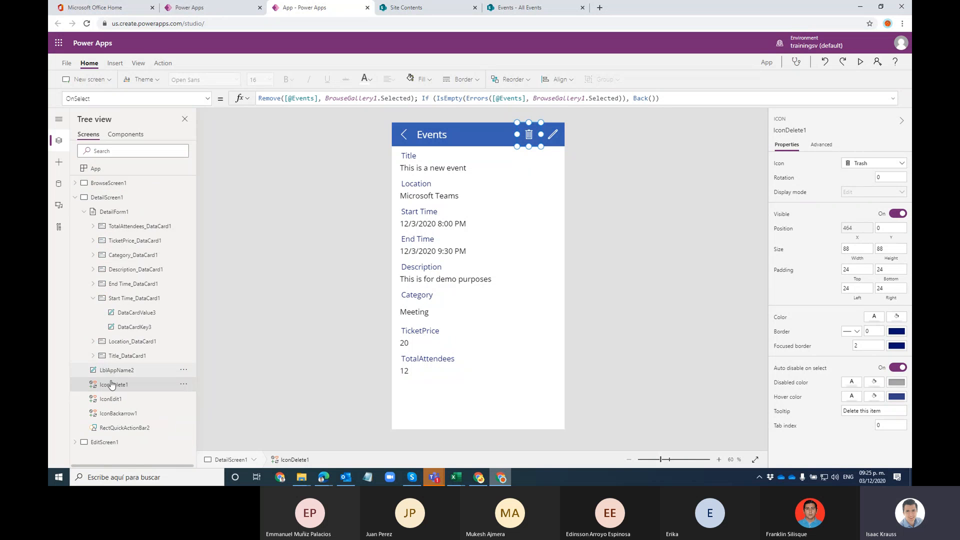
# Step: Highlight EditScreen1's SubmitForm(EditForm1) save formula and collapse the screen outlines
pyautogui.click(103, 443)
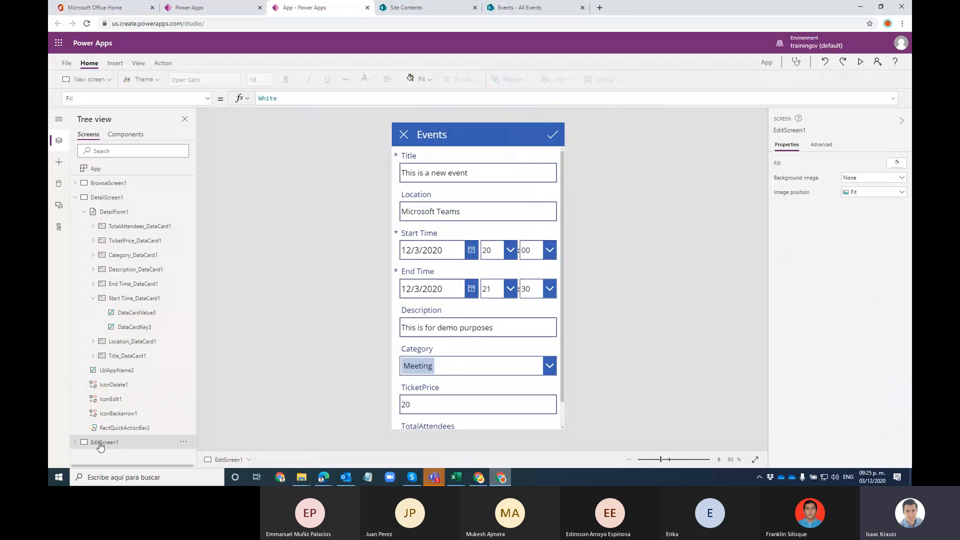
pyautogui.click(550, 140)
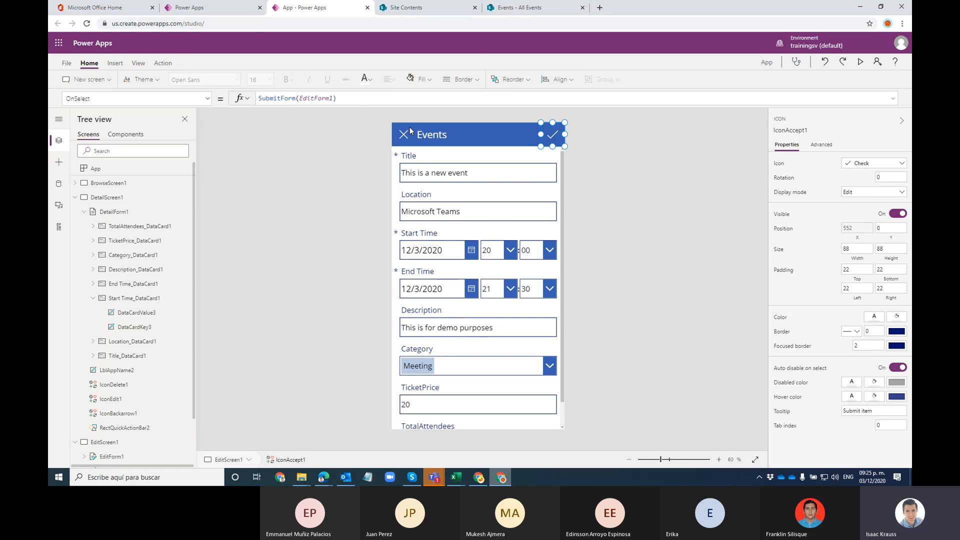
pyautogui.moveTo(336, 98); pyautogui.dragTo(258, 98)
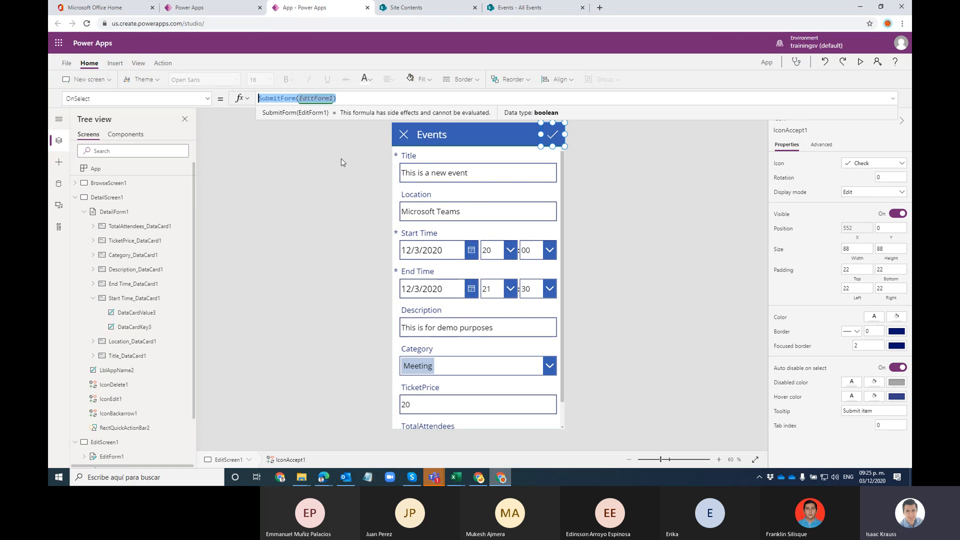
pyautogui.click(624, 230)
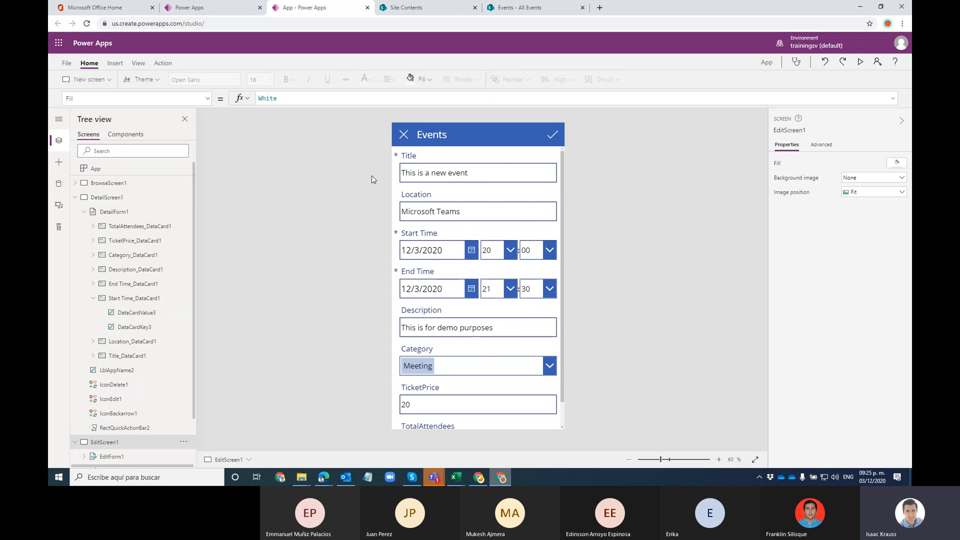
pyautogui.click(75, 197)
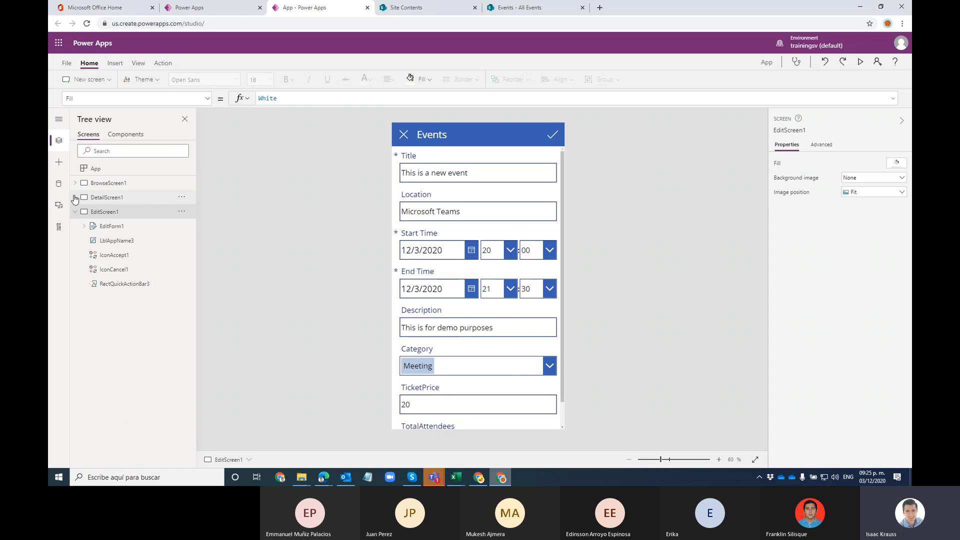
pyautogui.click(76, 212)
pyautogui.click(190, 7)
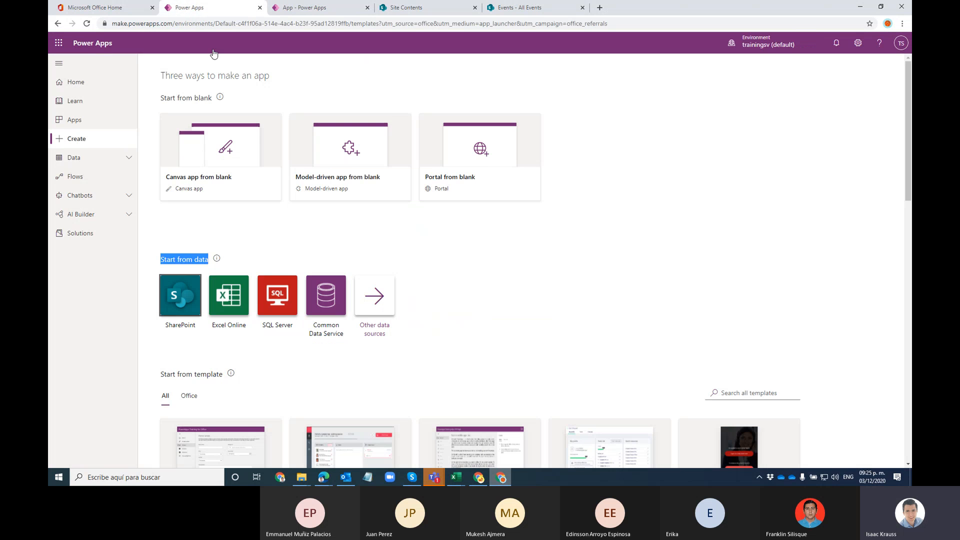
# Step: Cycle through BrowseScreen1, DetailScreen1 and EditScreen1 in the studio canvas
pyautogui.scroll(-4, 413, 355)
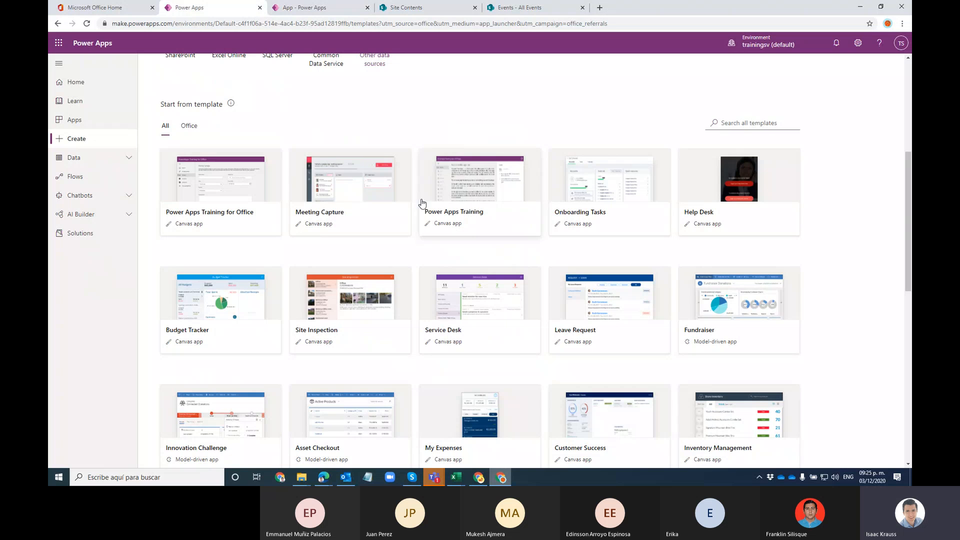
pyautogui.click(307, 14)
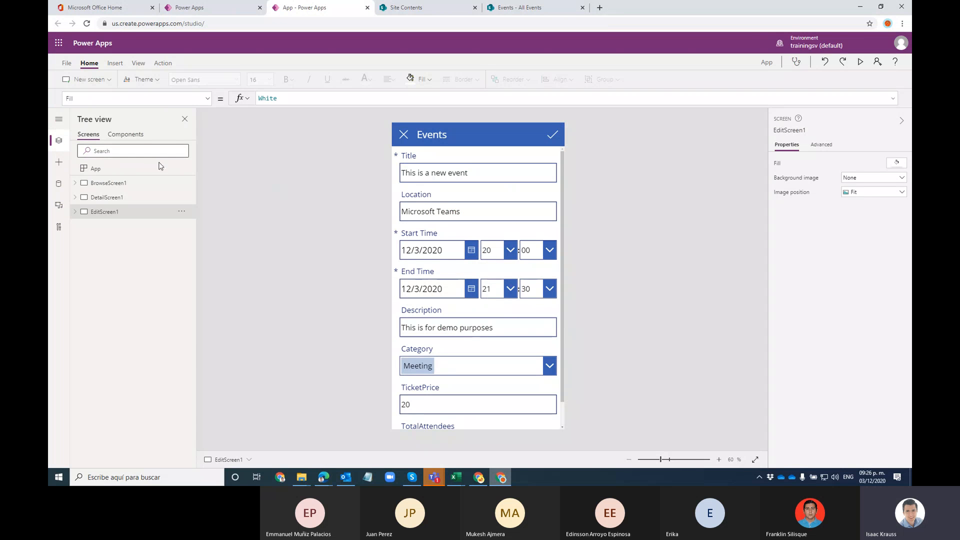
pyautogui.click(129, 184)
pyautogui.click(134, 210)
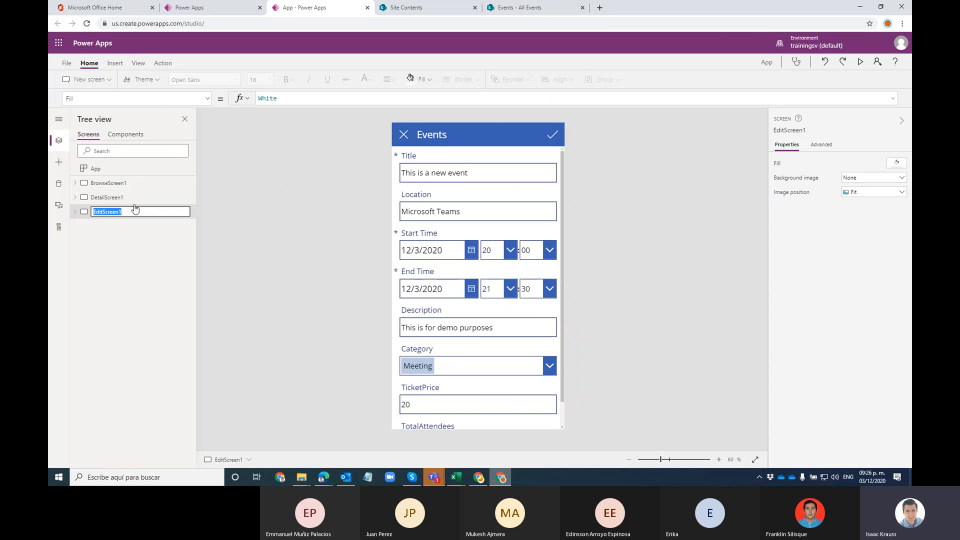
pyautogui.click(135, 198)
pyautogui.click(136, 188)
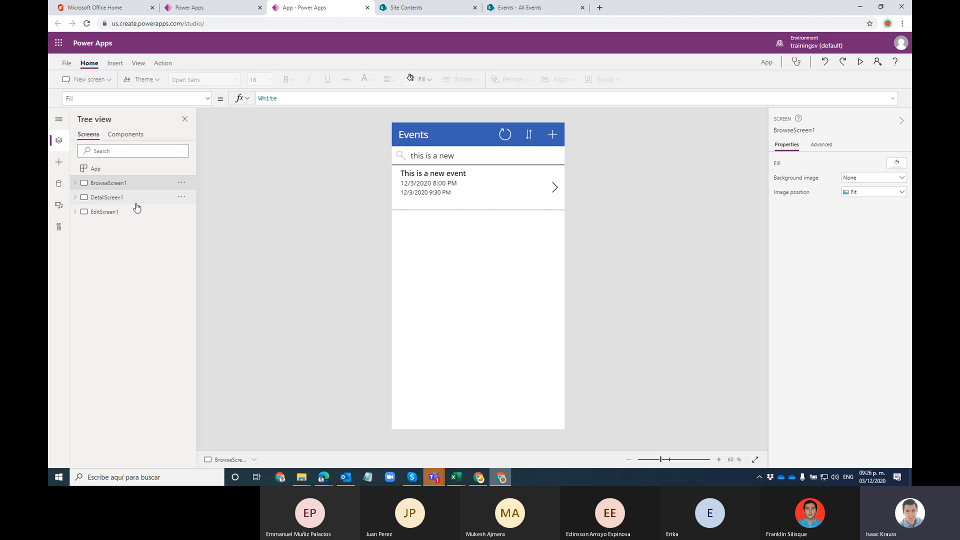
pyautogui.click(136, 201)
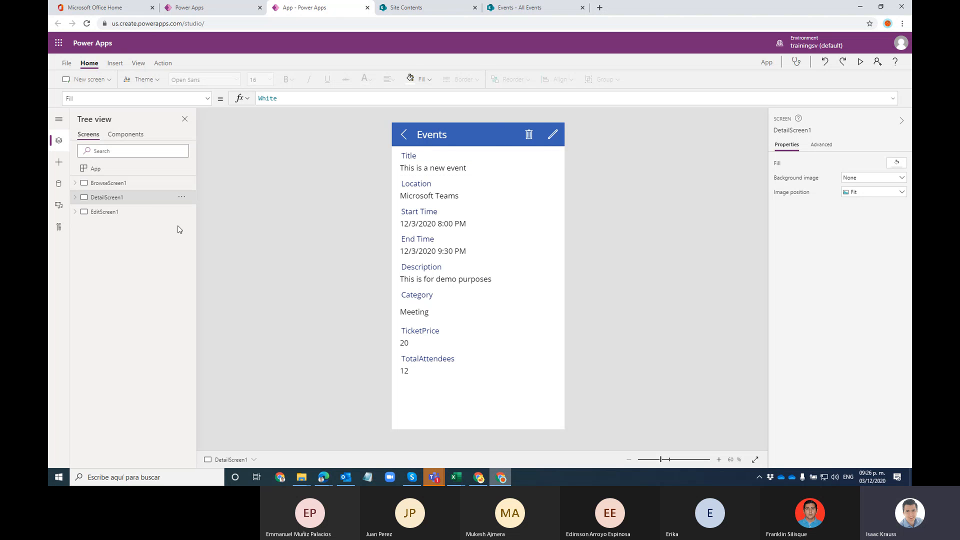
pyautogui.click(134, 212)
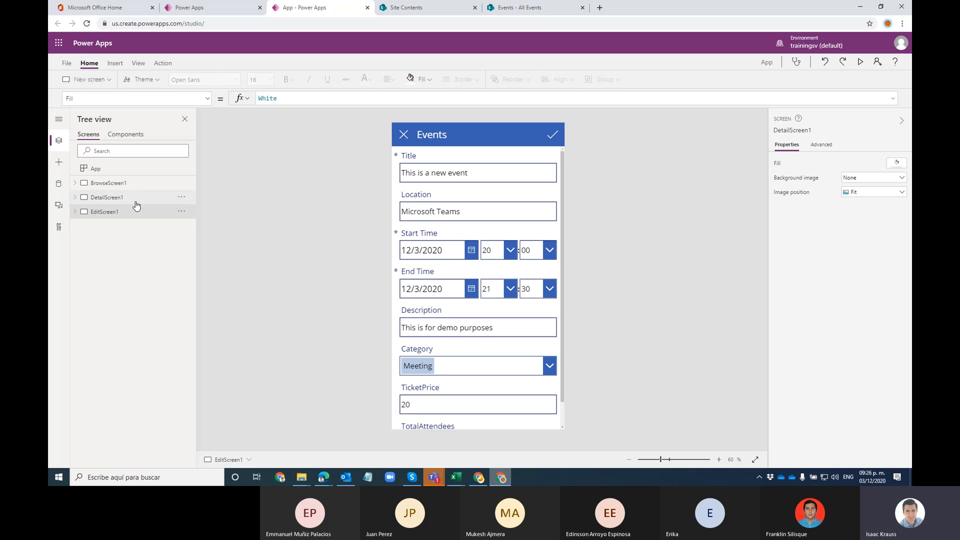
pyautogui.click(135, 186)
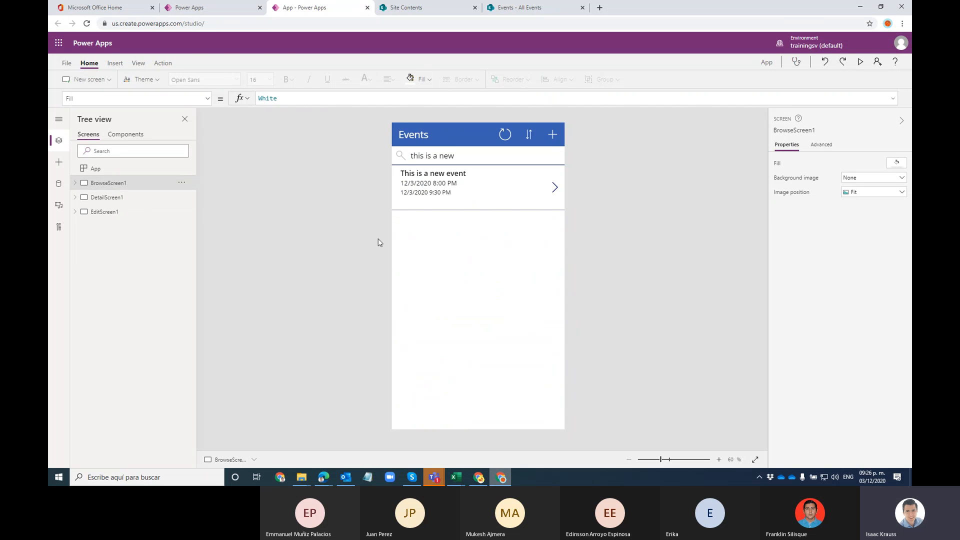
# Step: Scroll through the Power Apps template gallery, then return to the studio
pyautogui.click(199, 14)
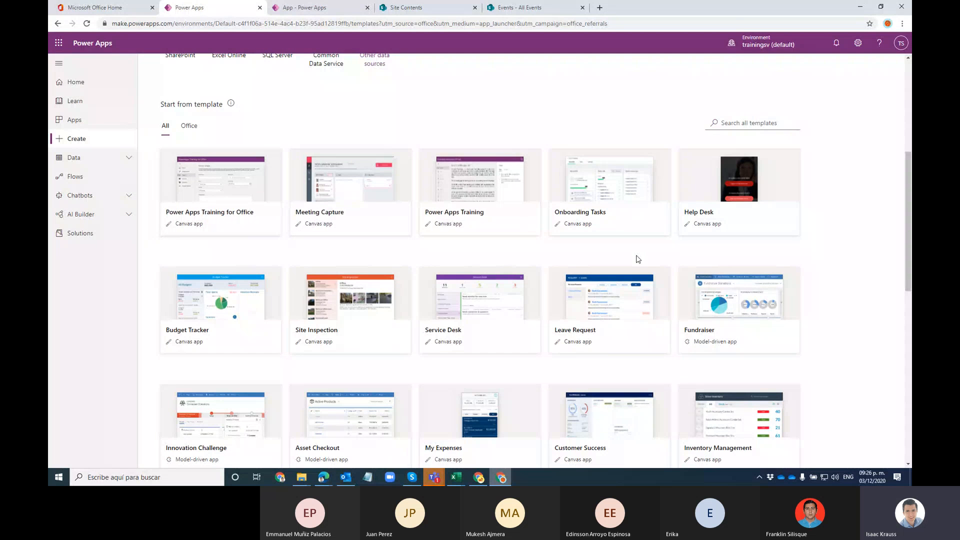
pyautogui.scroll(-9, 623, 193)
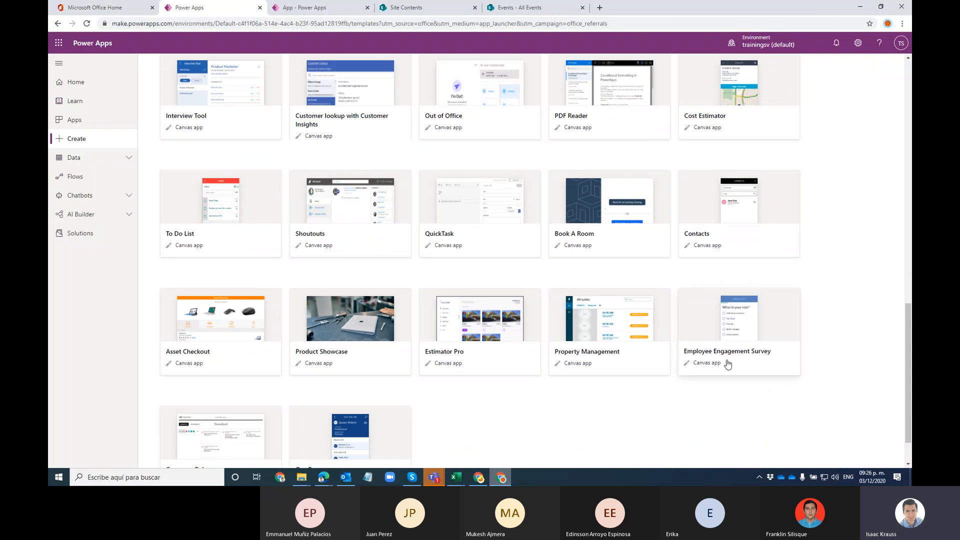
pyautogui.scroll(3, 471, 246)
pyautogui.scroll(6, 460, 210)
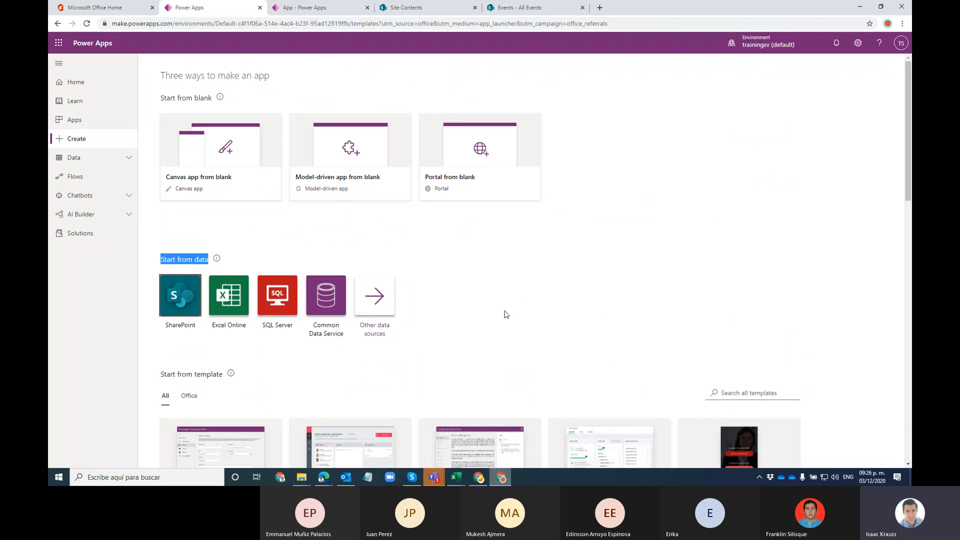
pyautogui.scroll(-2, 555, 270)
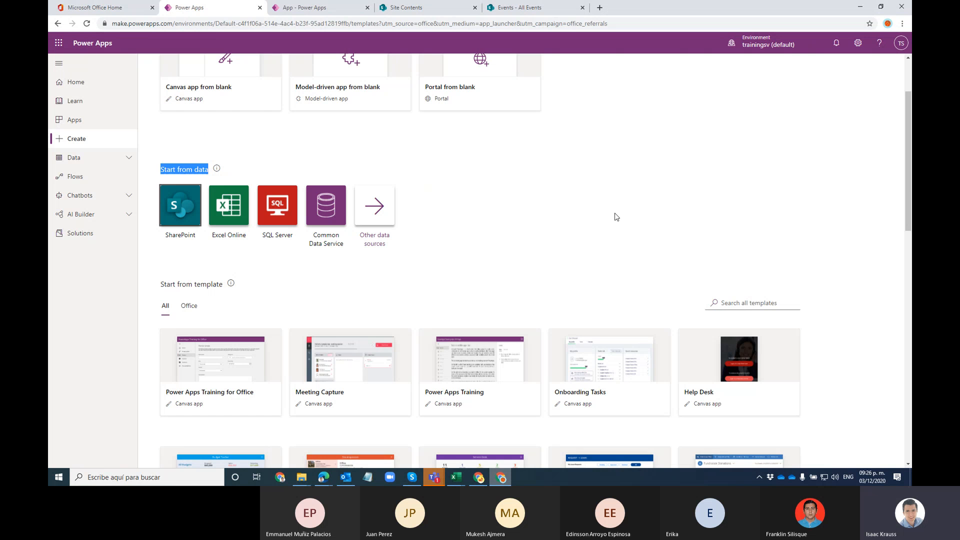
pyautogui.scroll(2, 450, 167)
pyautogui.click(314, 8)
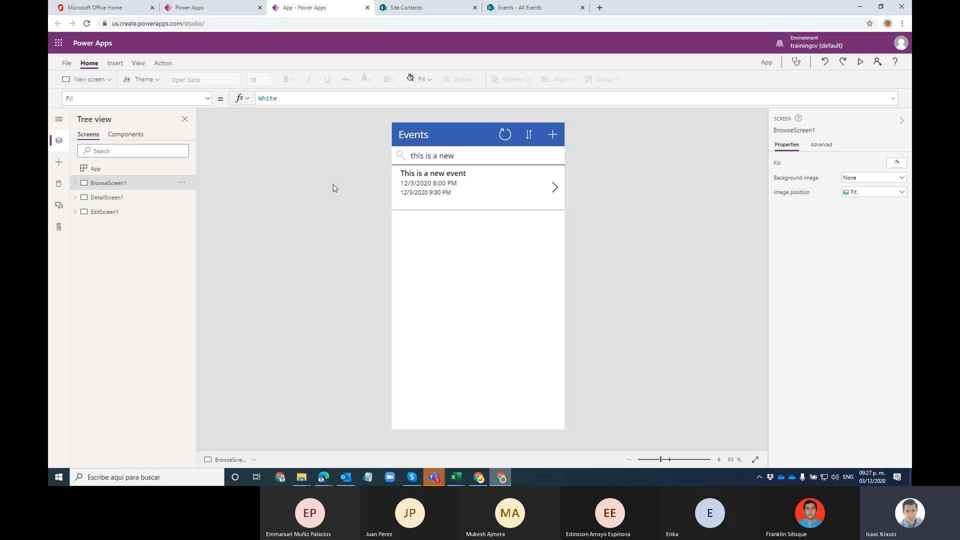
# Step: Select BrowseGallery1 to show its search-filtered, SortByColumns Items formula
pyautogui.click(210, 8)
pyautogui.click(320, 7)
pyautogui.click(463, 250)
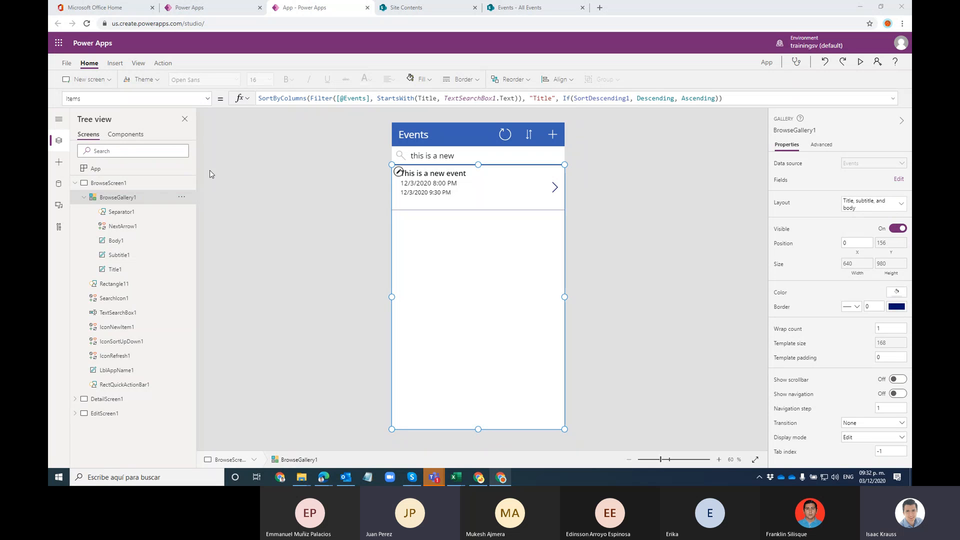
# Step: Check the Title1 and Subtitle1 Text formulas for the title and Start Time lines
pyautogui.click(455, 175)
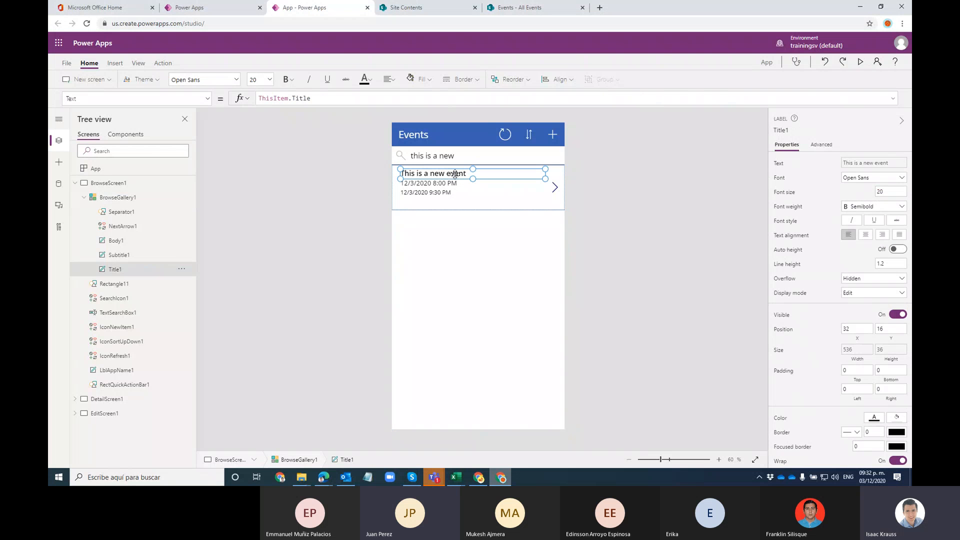
pyautogui.click(450, 184)
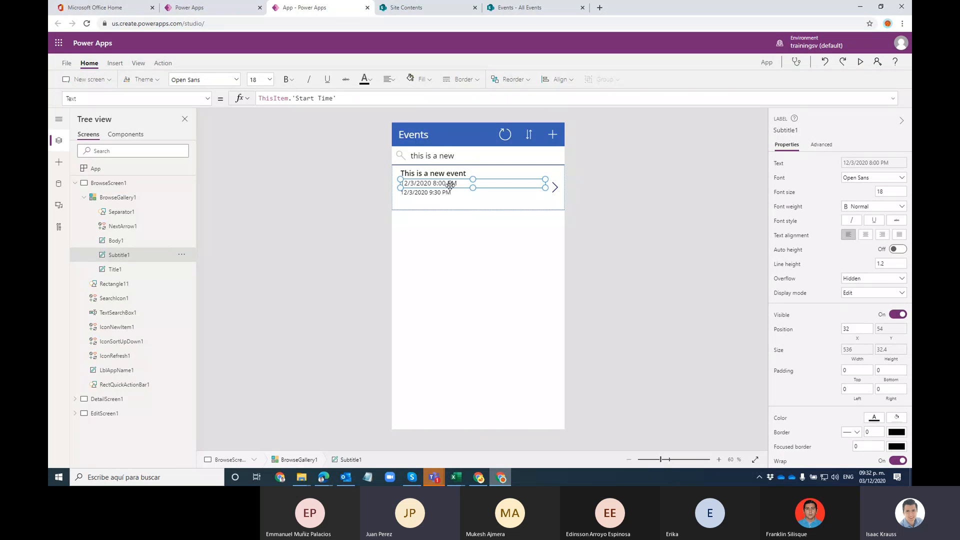